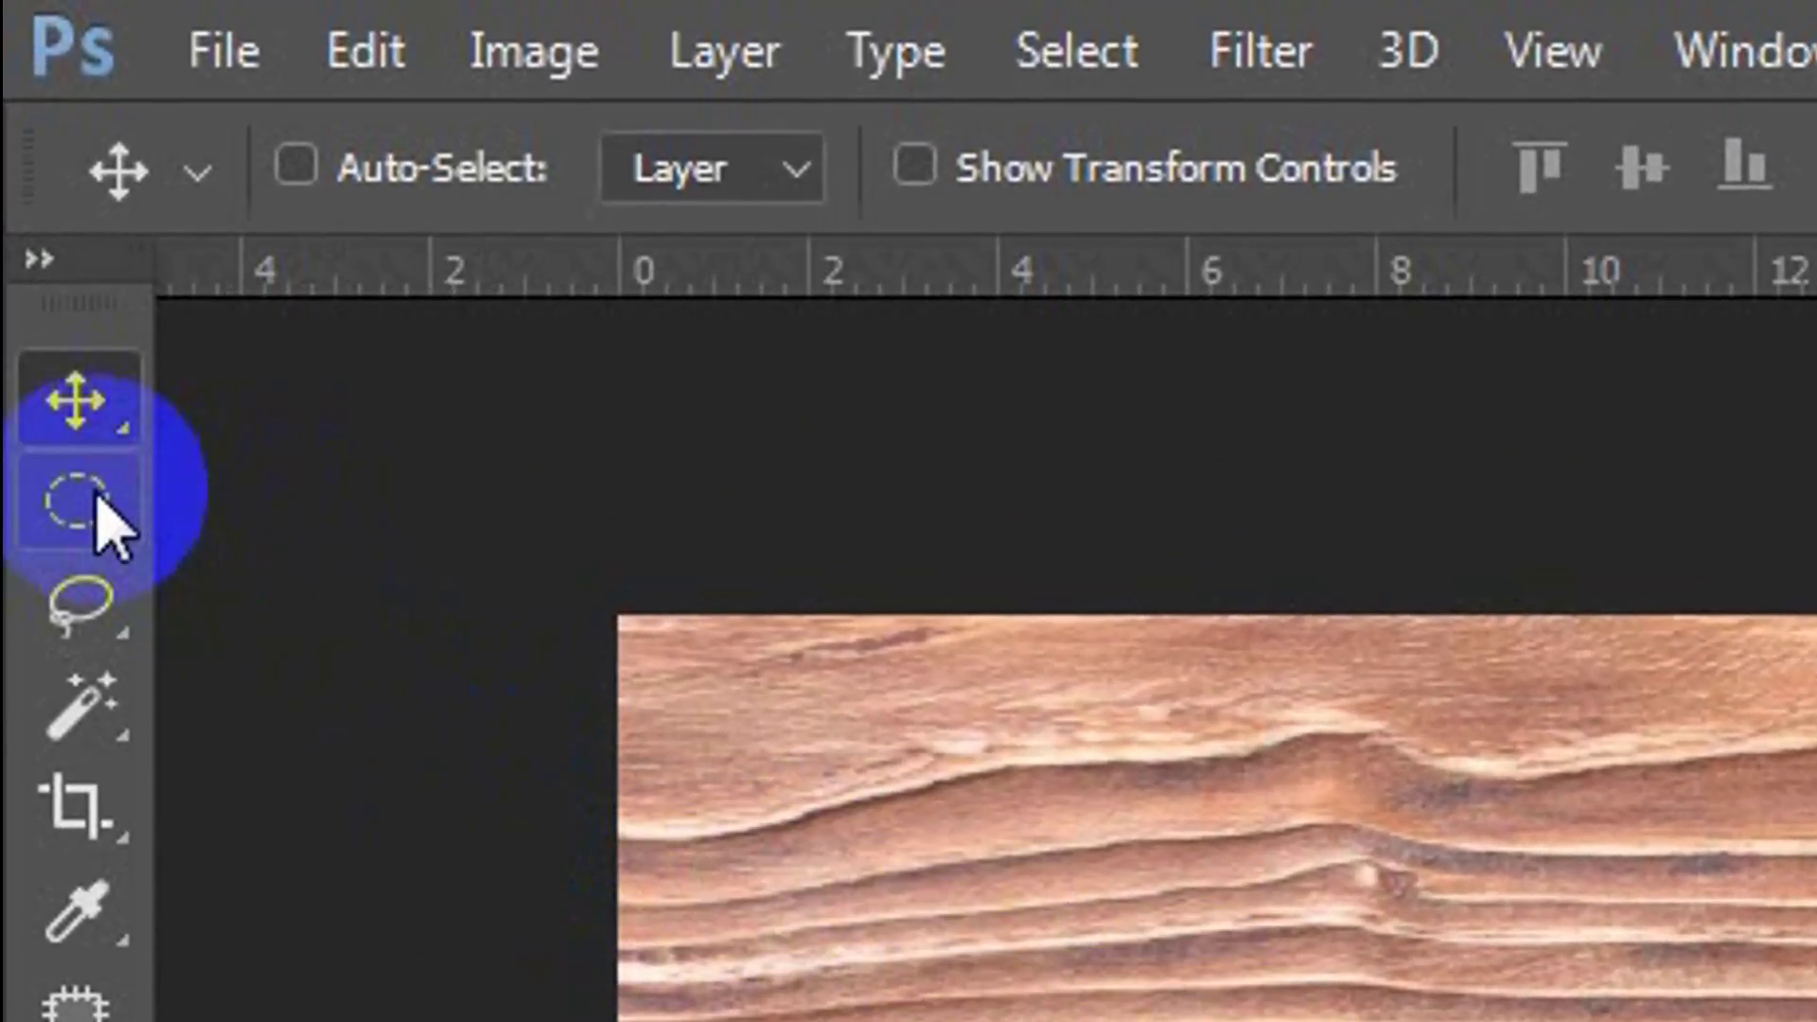
# Step: Draw a circular marquee selection around the white plate and nudge it to centre it on the plate
pyautogui.click(94, 501)
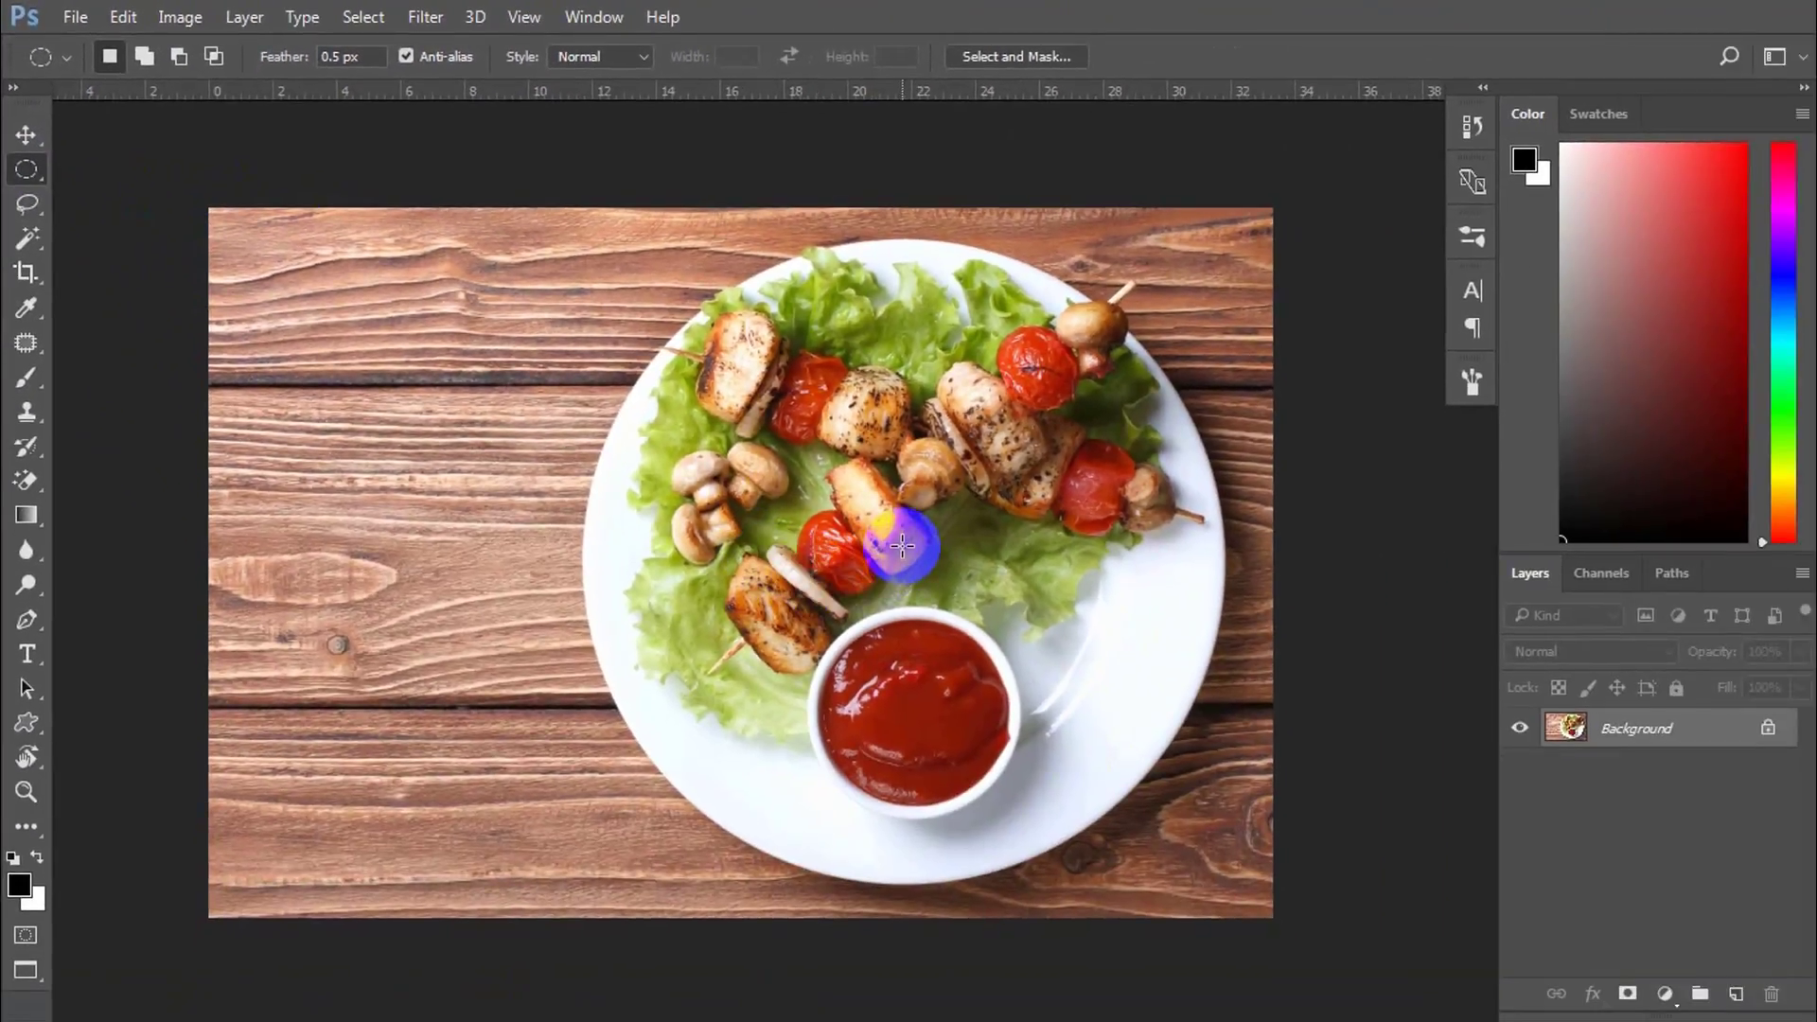
pyautogui.moveTo(902, 545); pyautogui.dragTo(388, 230)
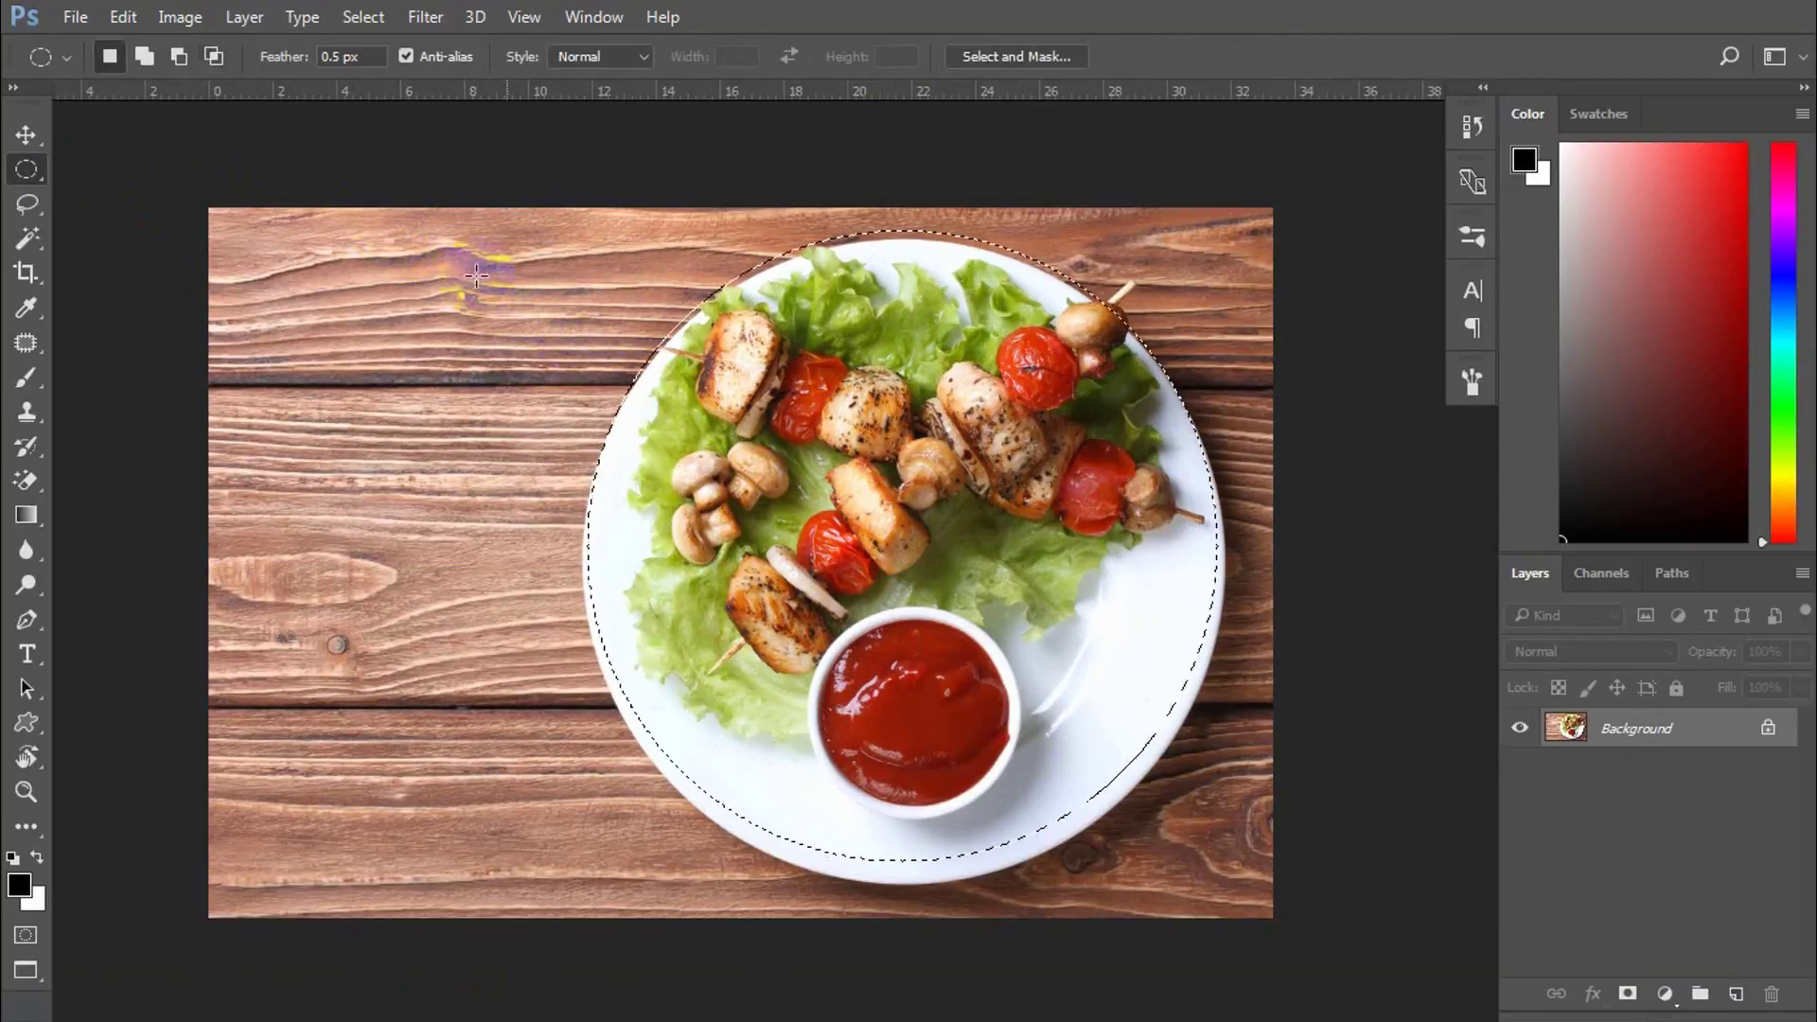
pyautogui.moveTo(920, 480); pyautogui.dragTo(924, 495)
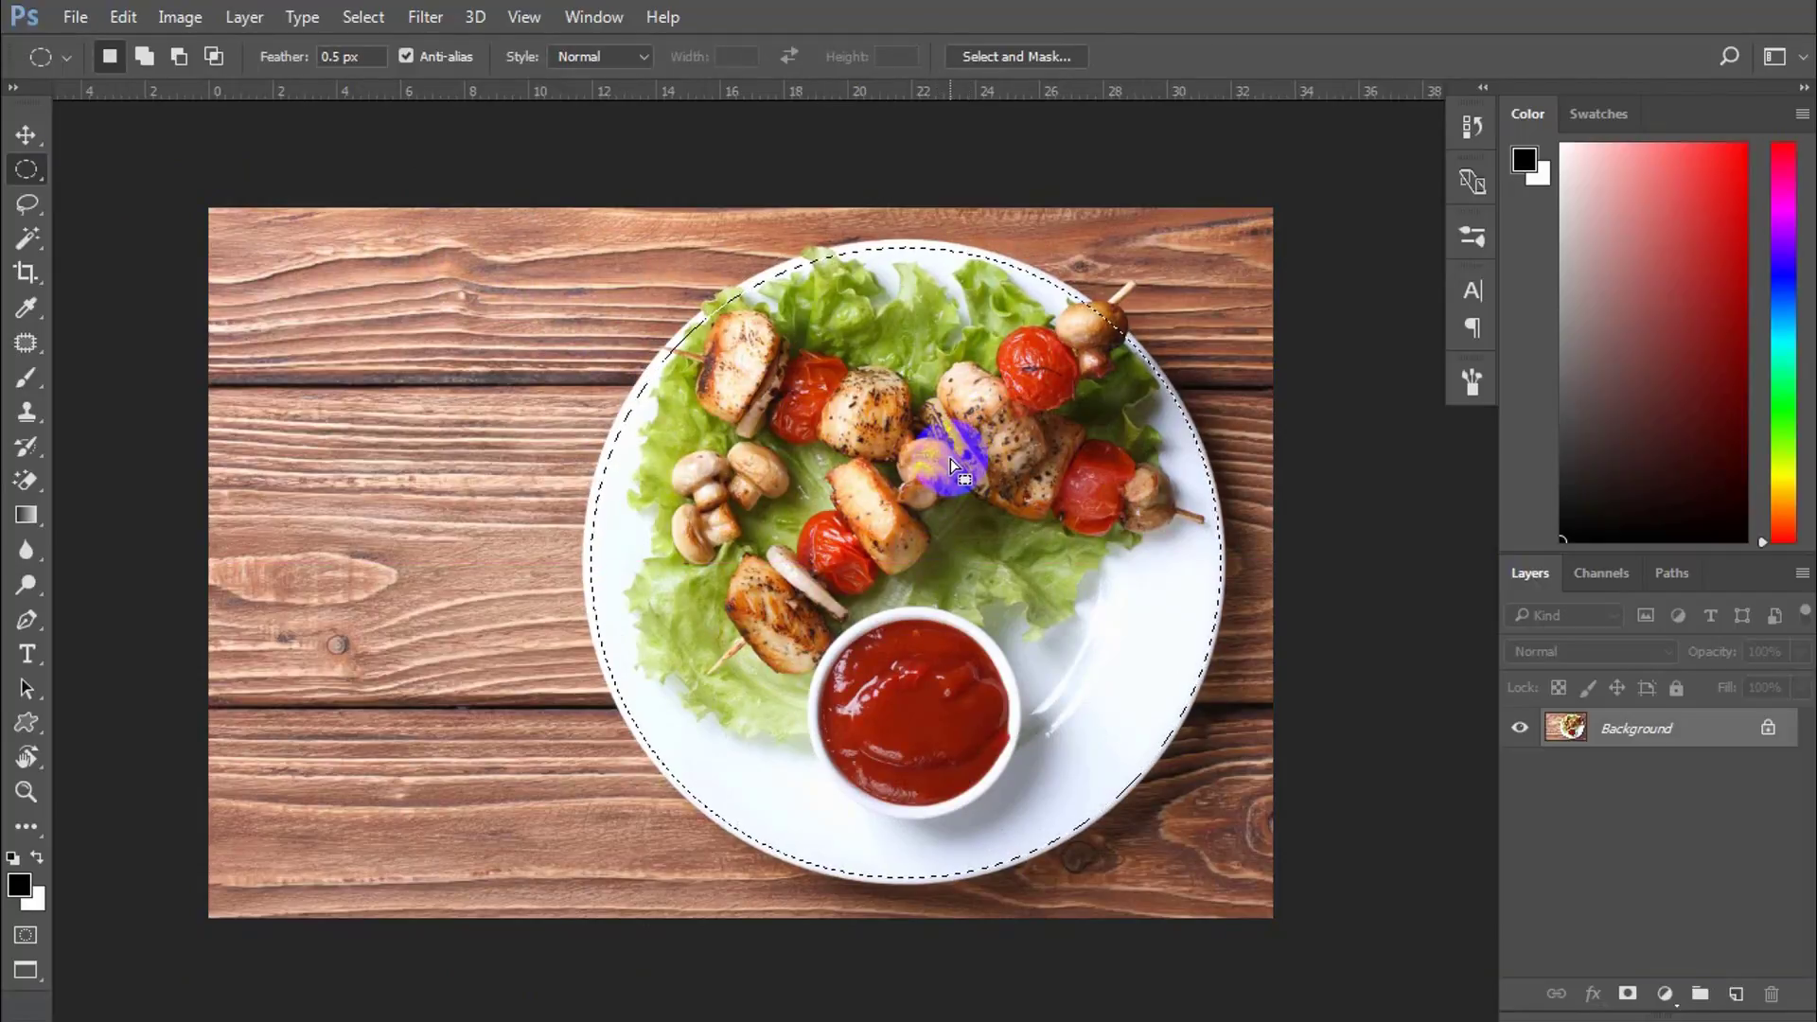
# Step: Enlarge the selection proportionally to 101.47% to match the plate's rim, and copy the selected plate to a new layer
pyautogui.rightClick(950, 458)
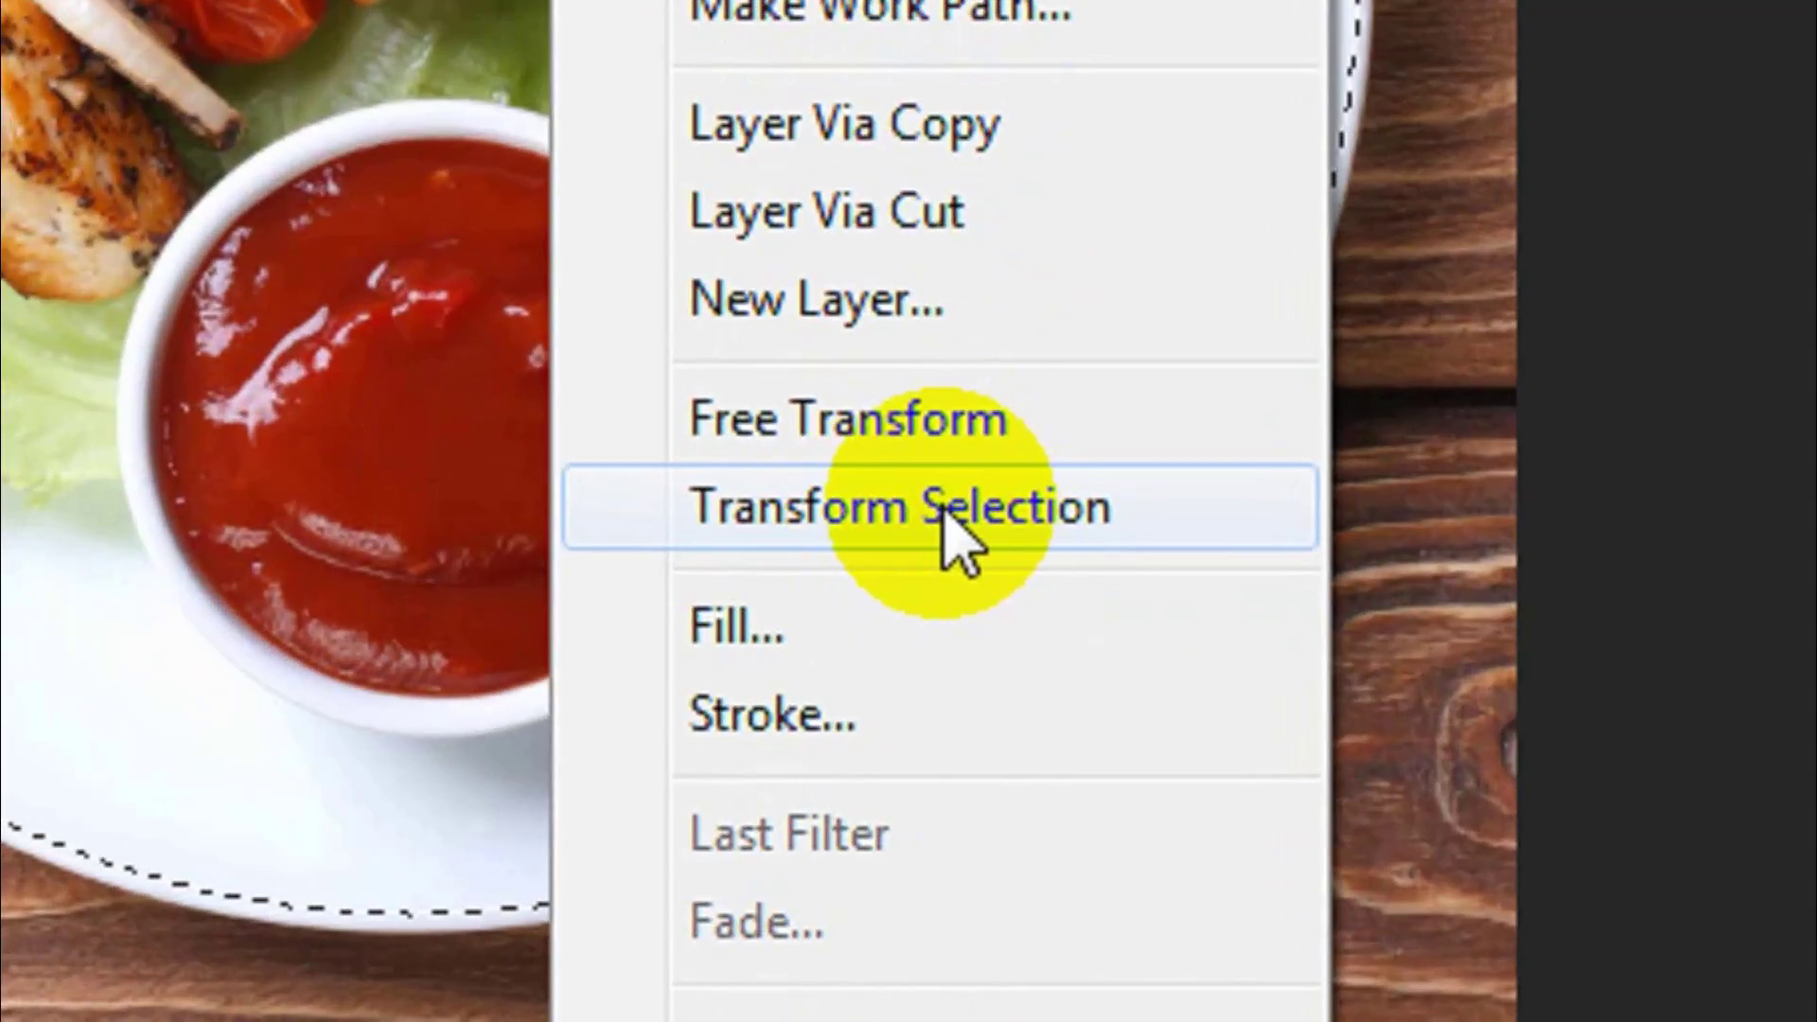
pyautogui.click(944, 519)
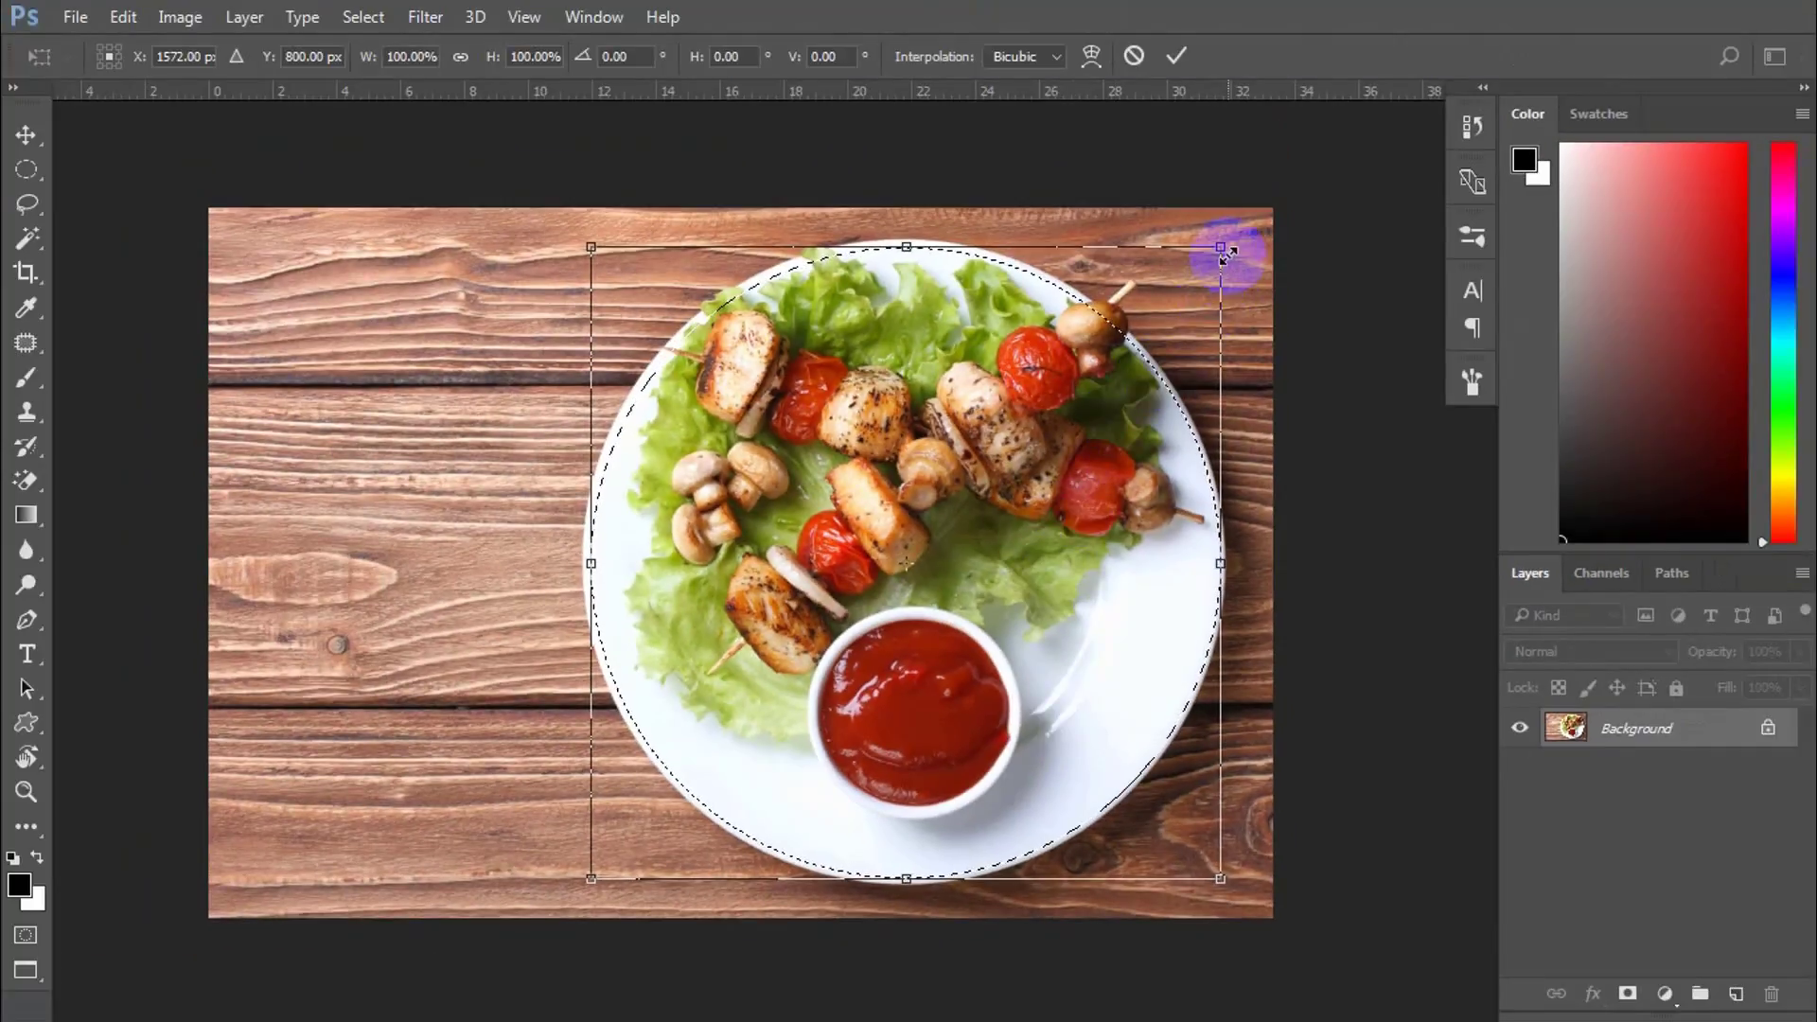
pyautogui.moveTo(1223, 249); pyautogui.dragTo(1230, 245)
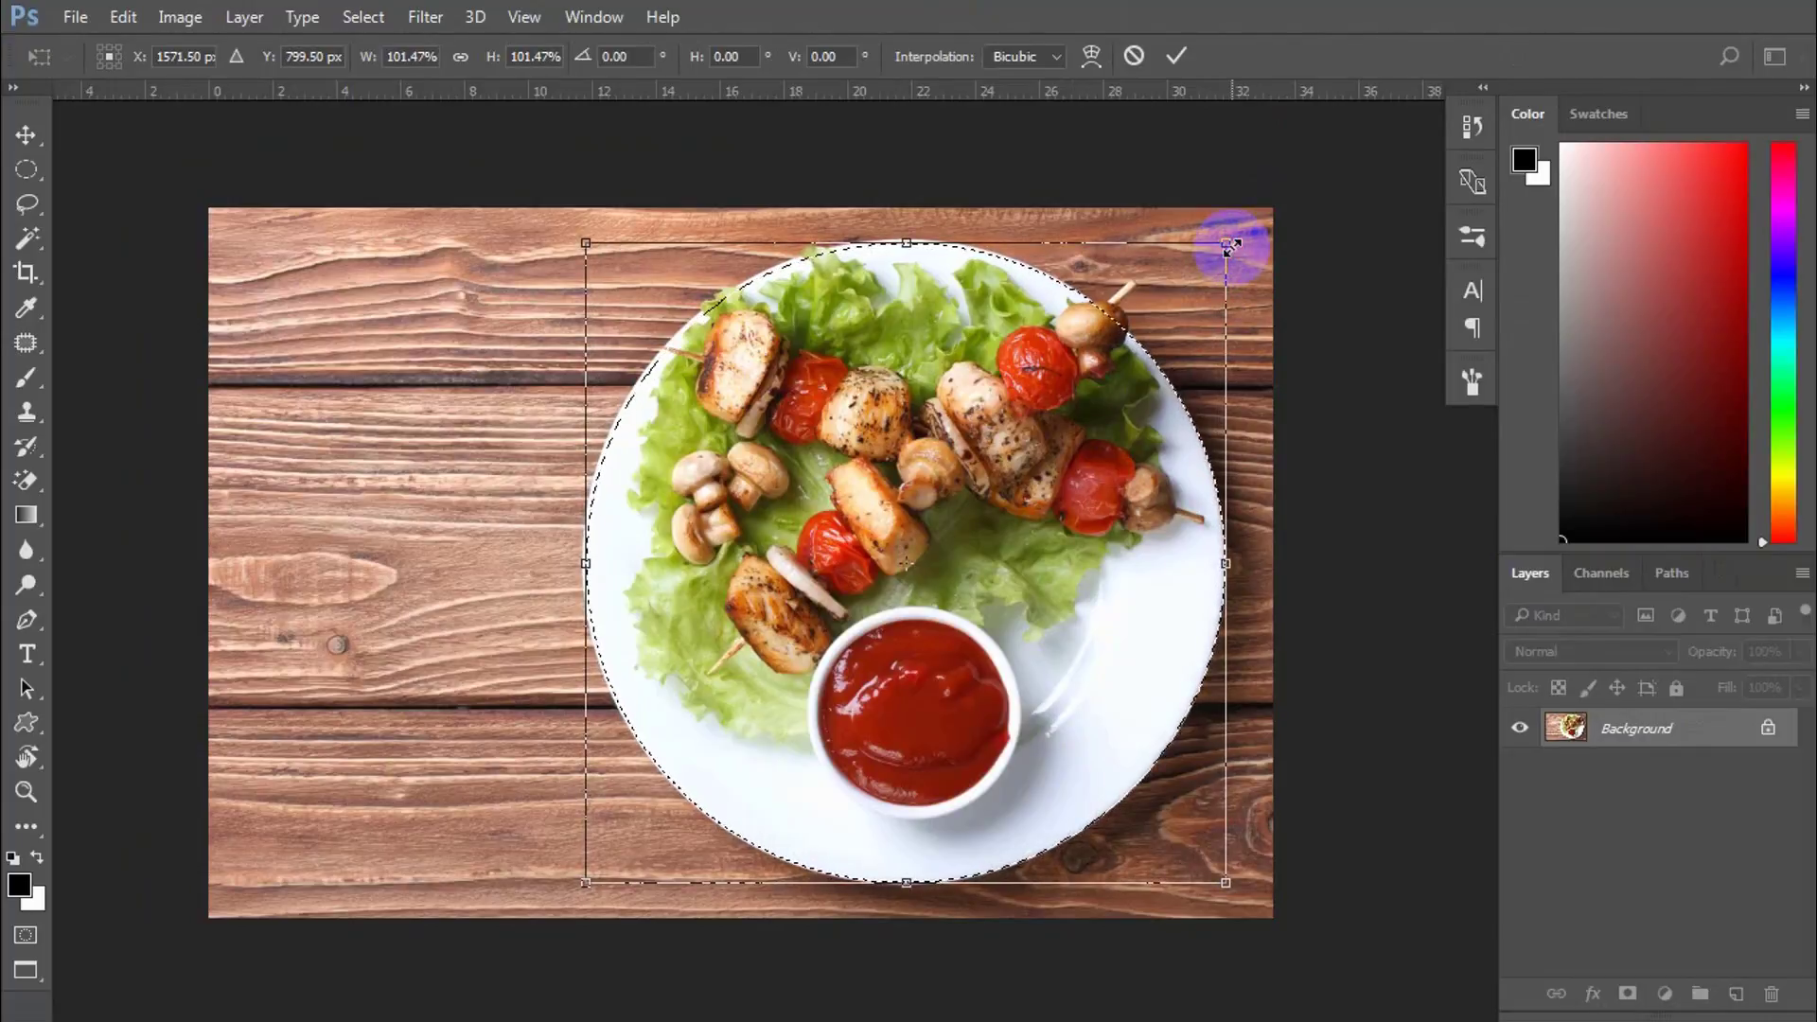
pyautogui.doubleClick(1136, 451)
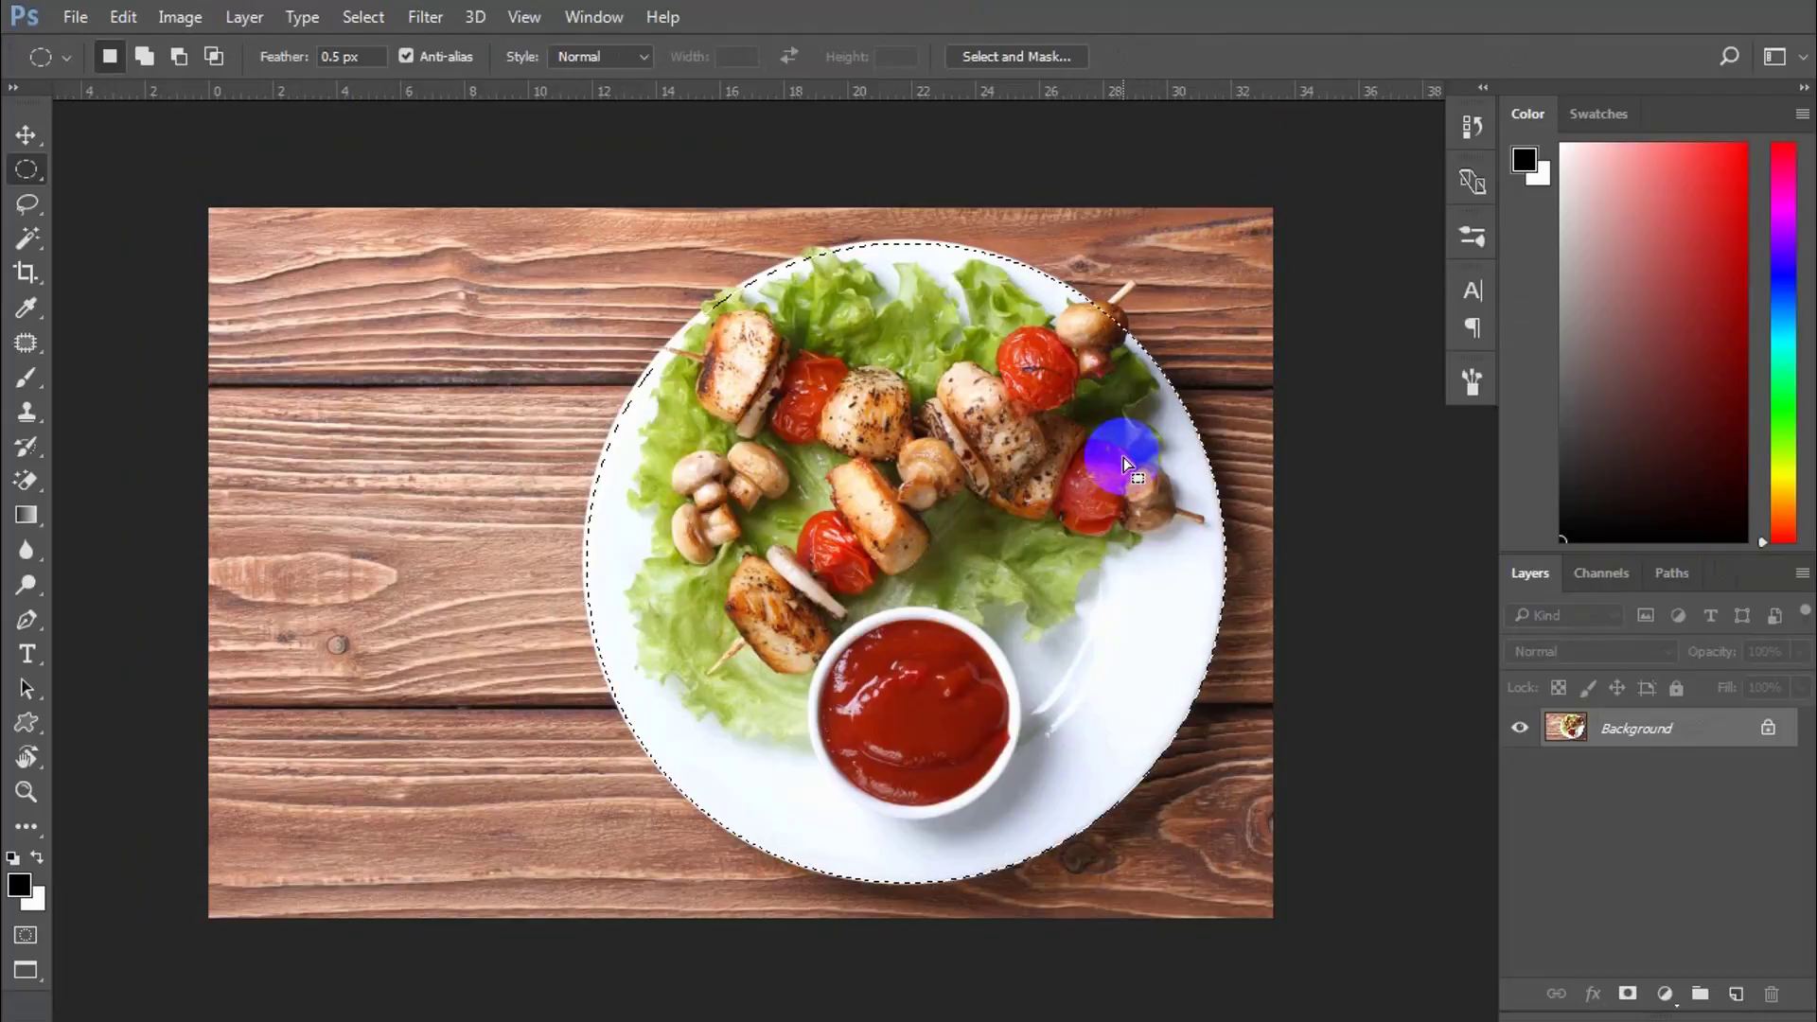
pyautogui.click(23, 135)
pyautogui.hotkey('ctrl', 'j')
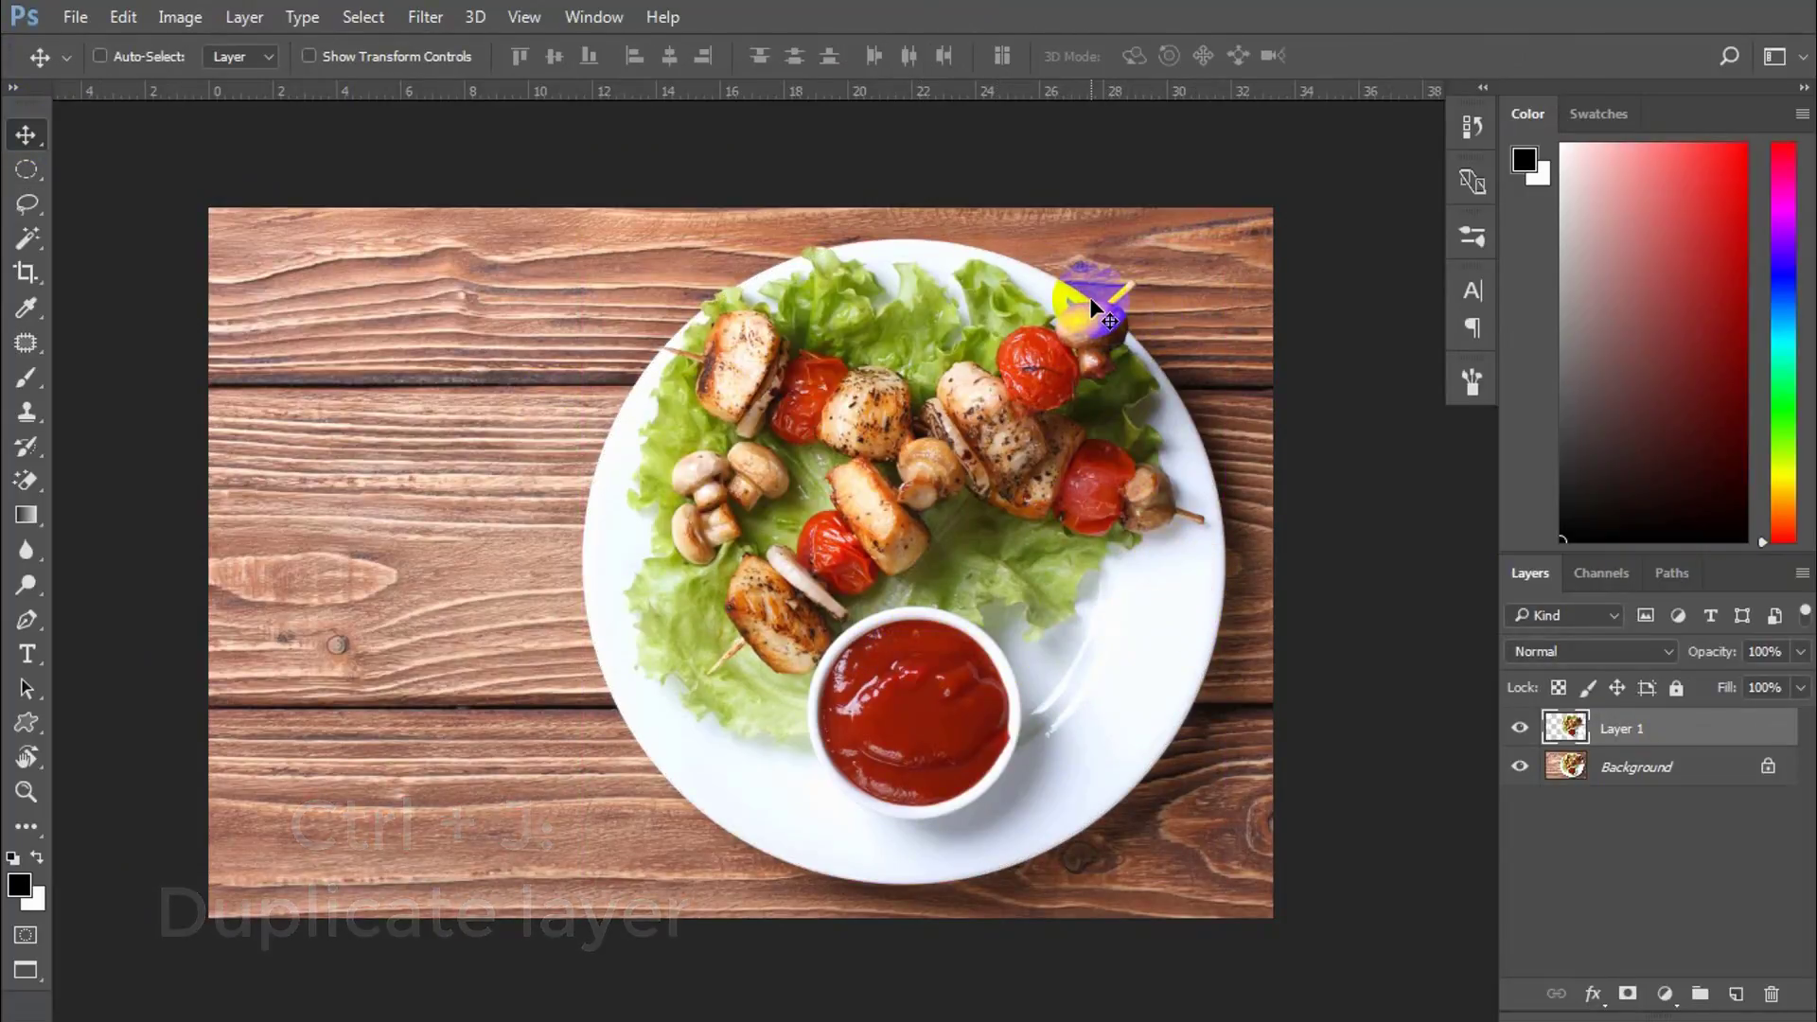
# Step: Start a Pen path at the plate's rim, following the upper mushroom's edge and around the tip of its protruding skewer stick
pyautogui.scroll(8, 1136, 300)
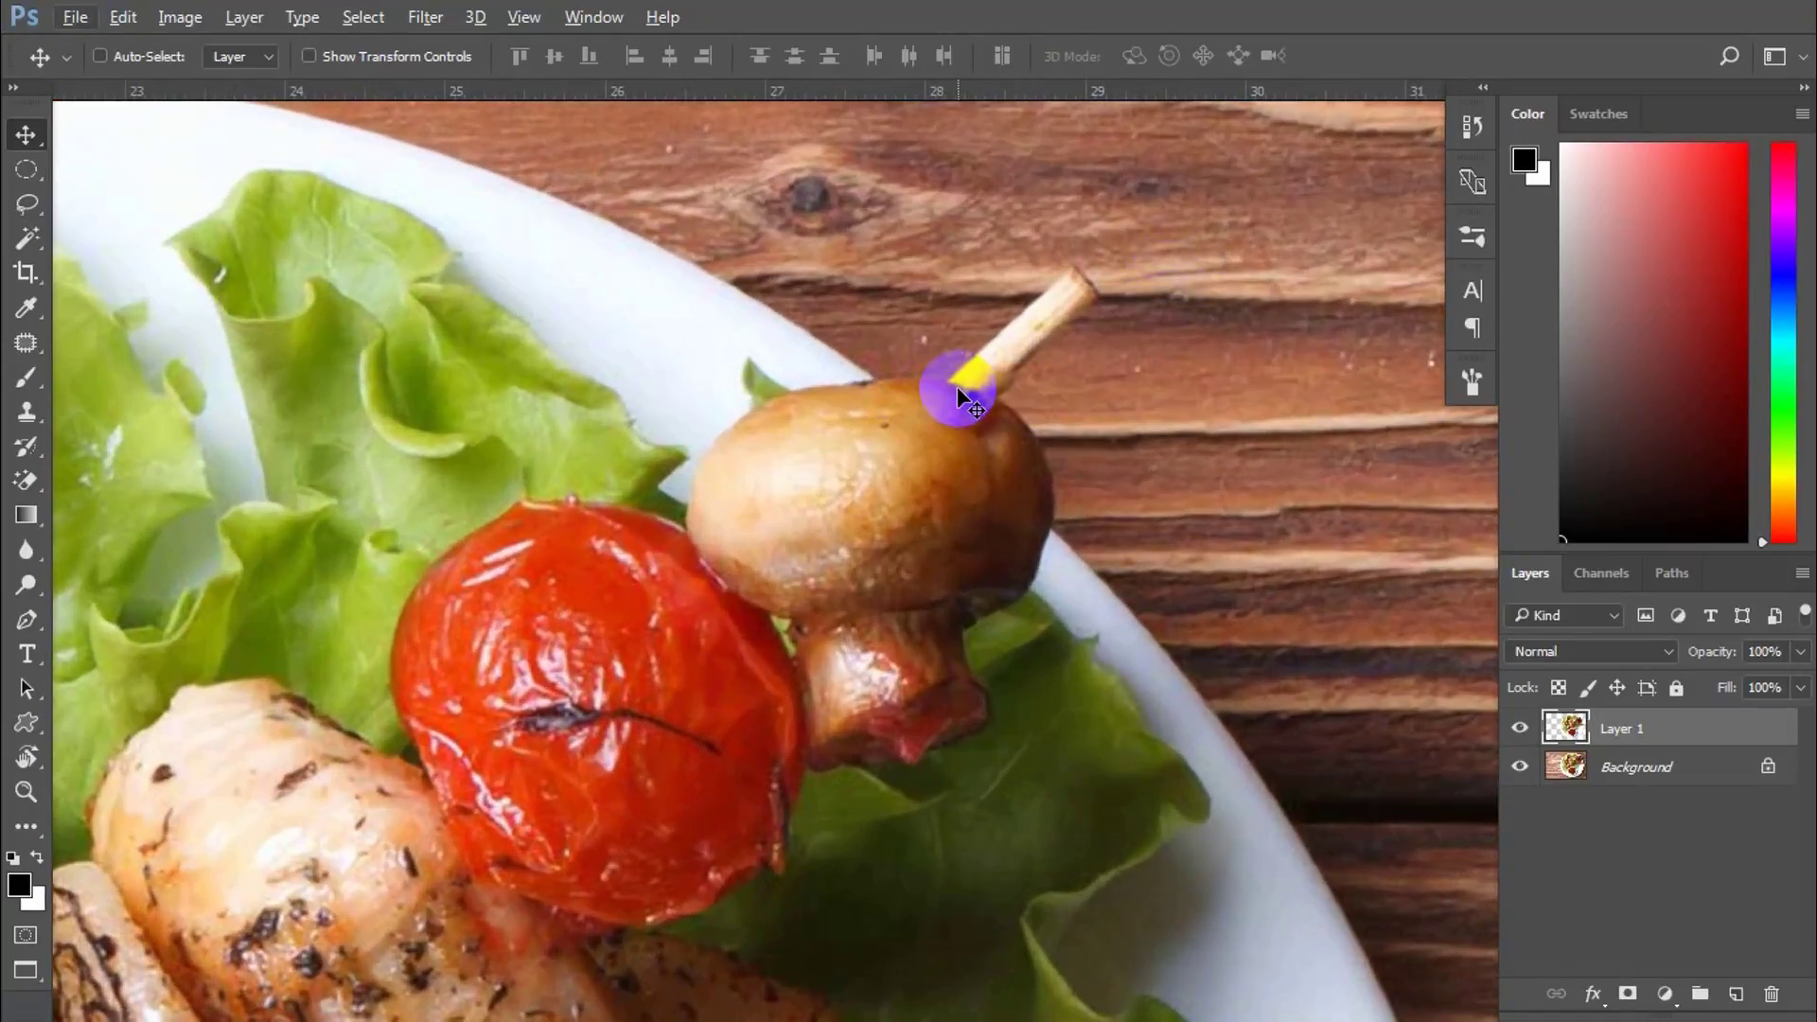
pyautogui.scroll(-4, 961, 400)
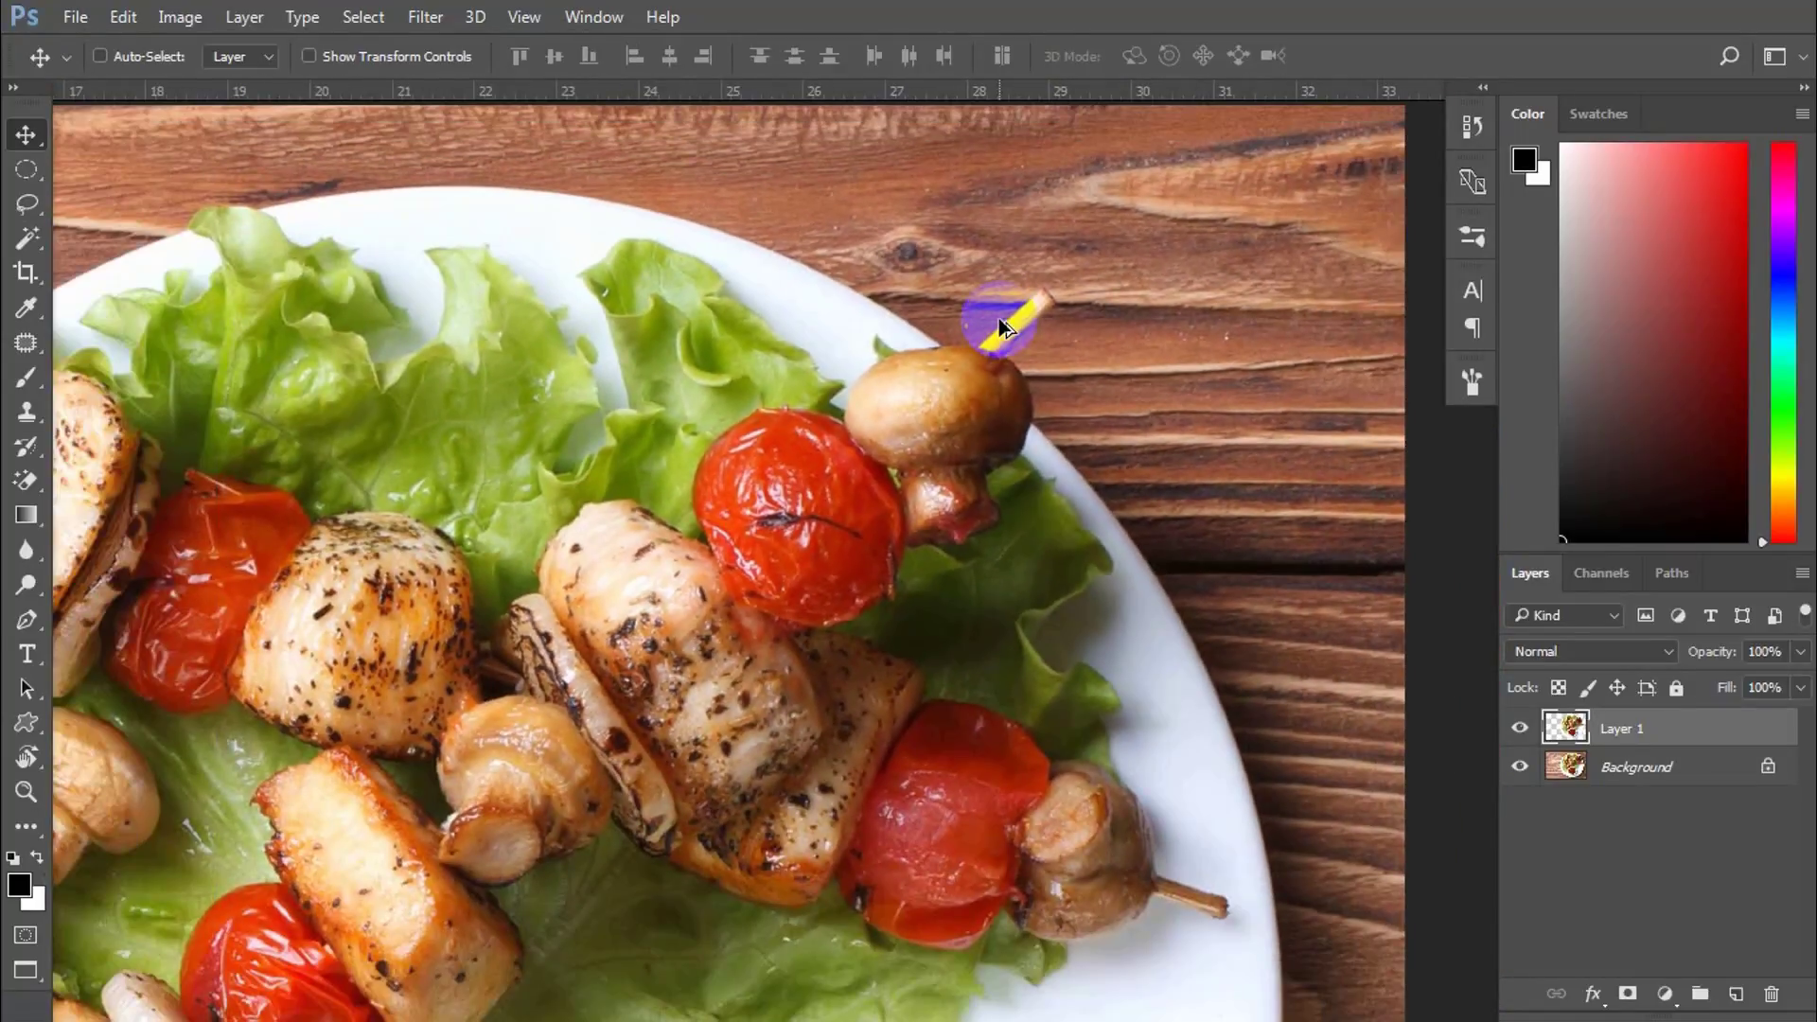
pyautogui.scroll(6, 1003, 326)
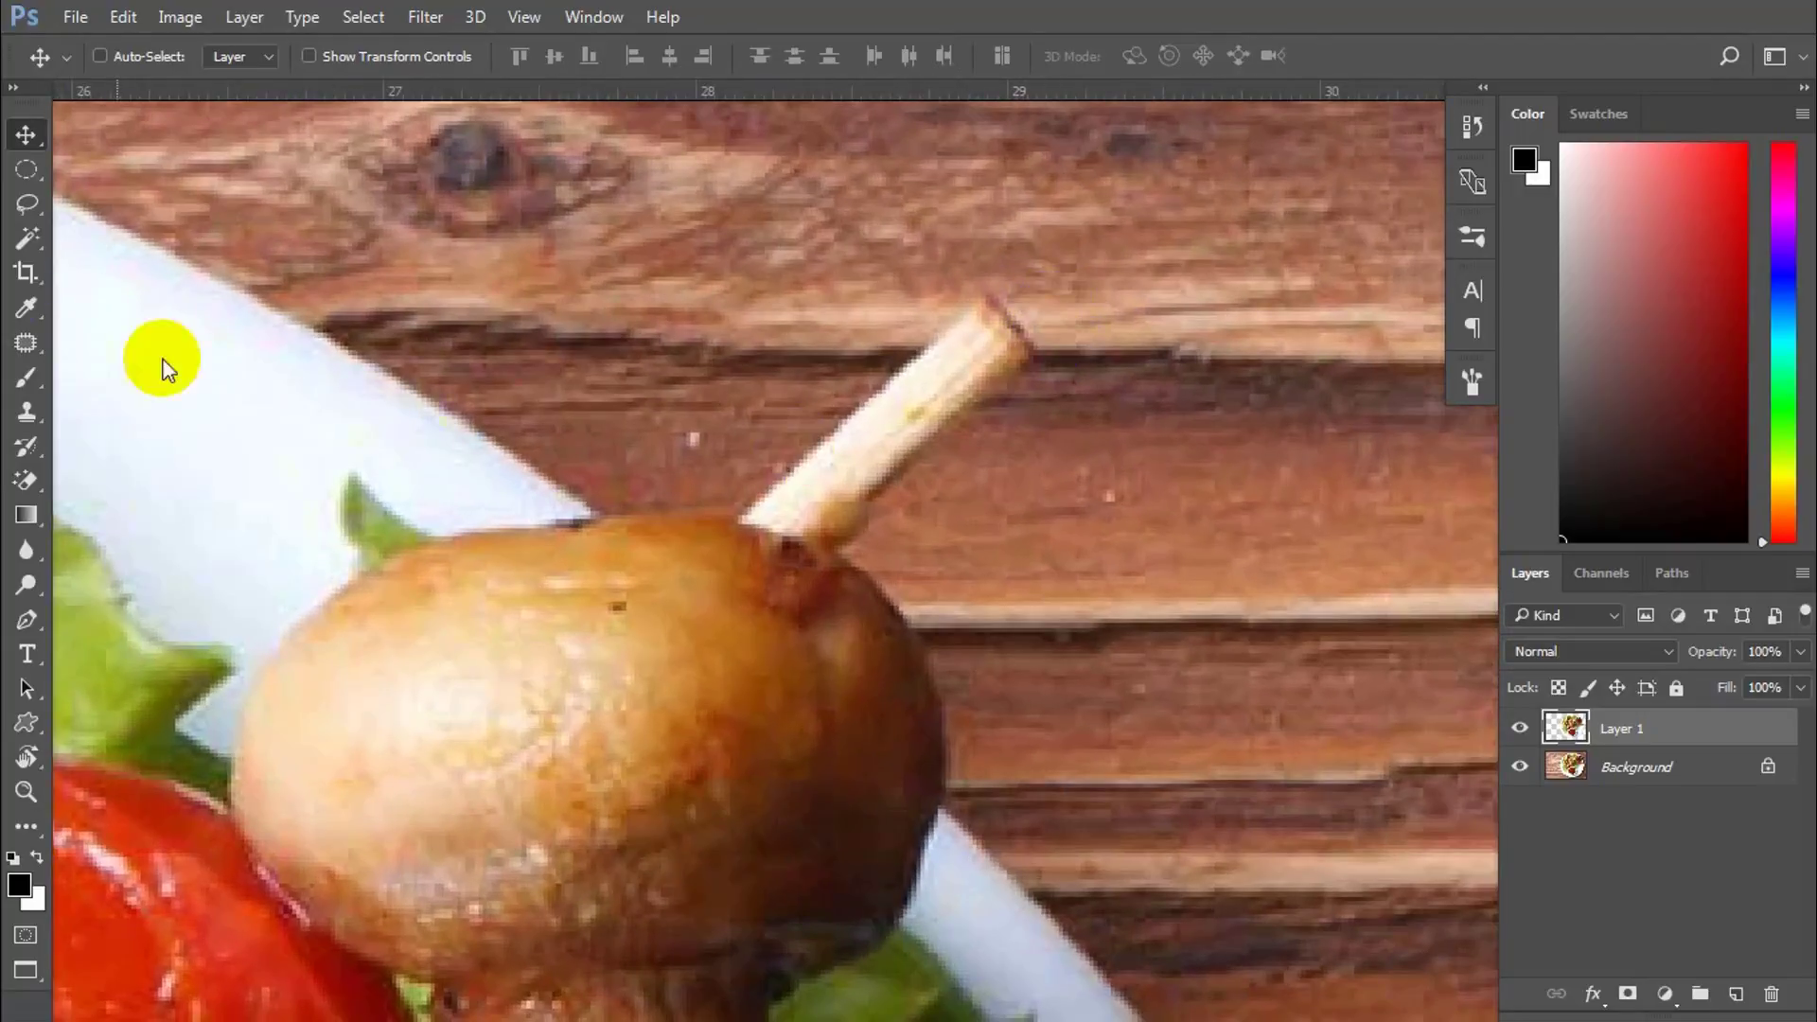
pyautogui.press('p')
pyautogui.click(26, 623)
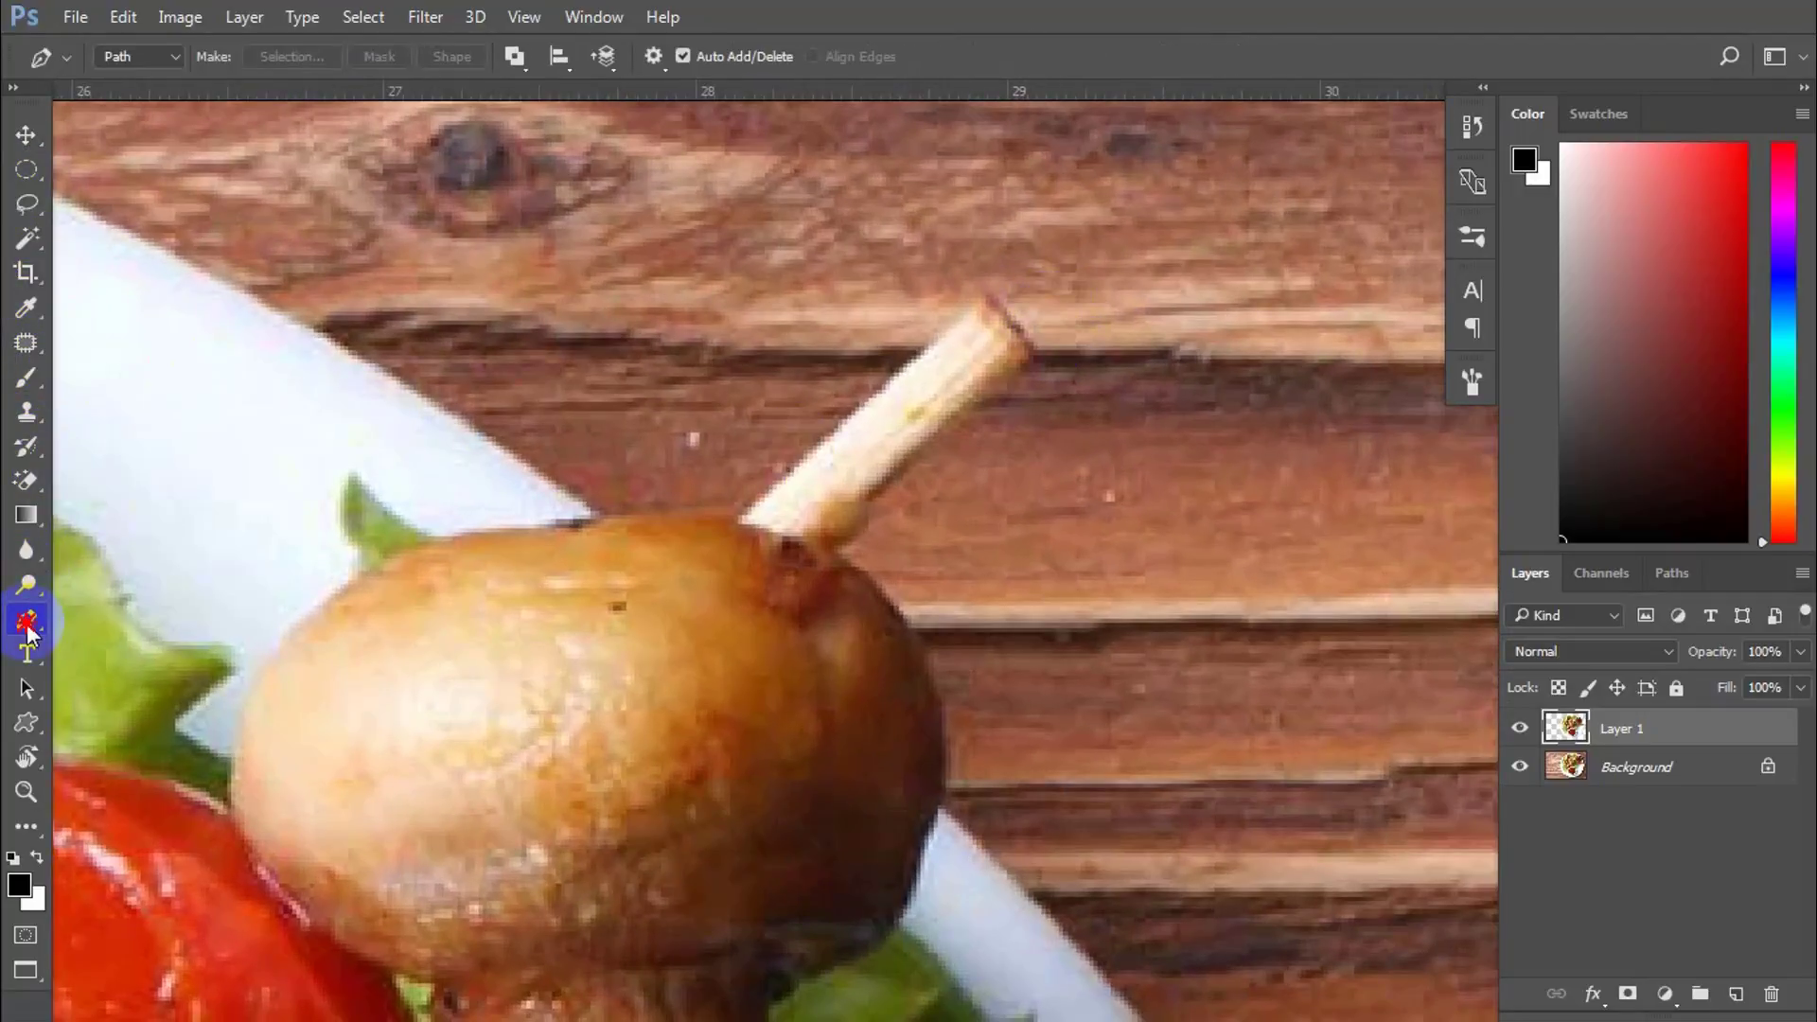
pyautogui.scroll(1, 799, 507)
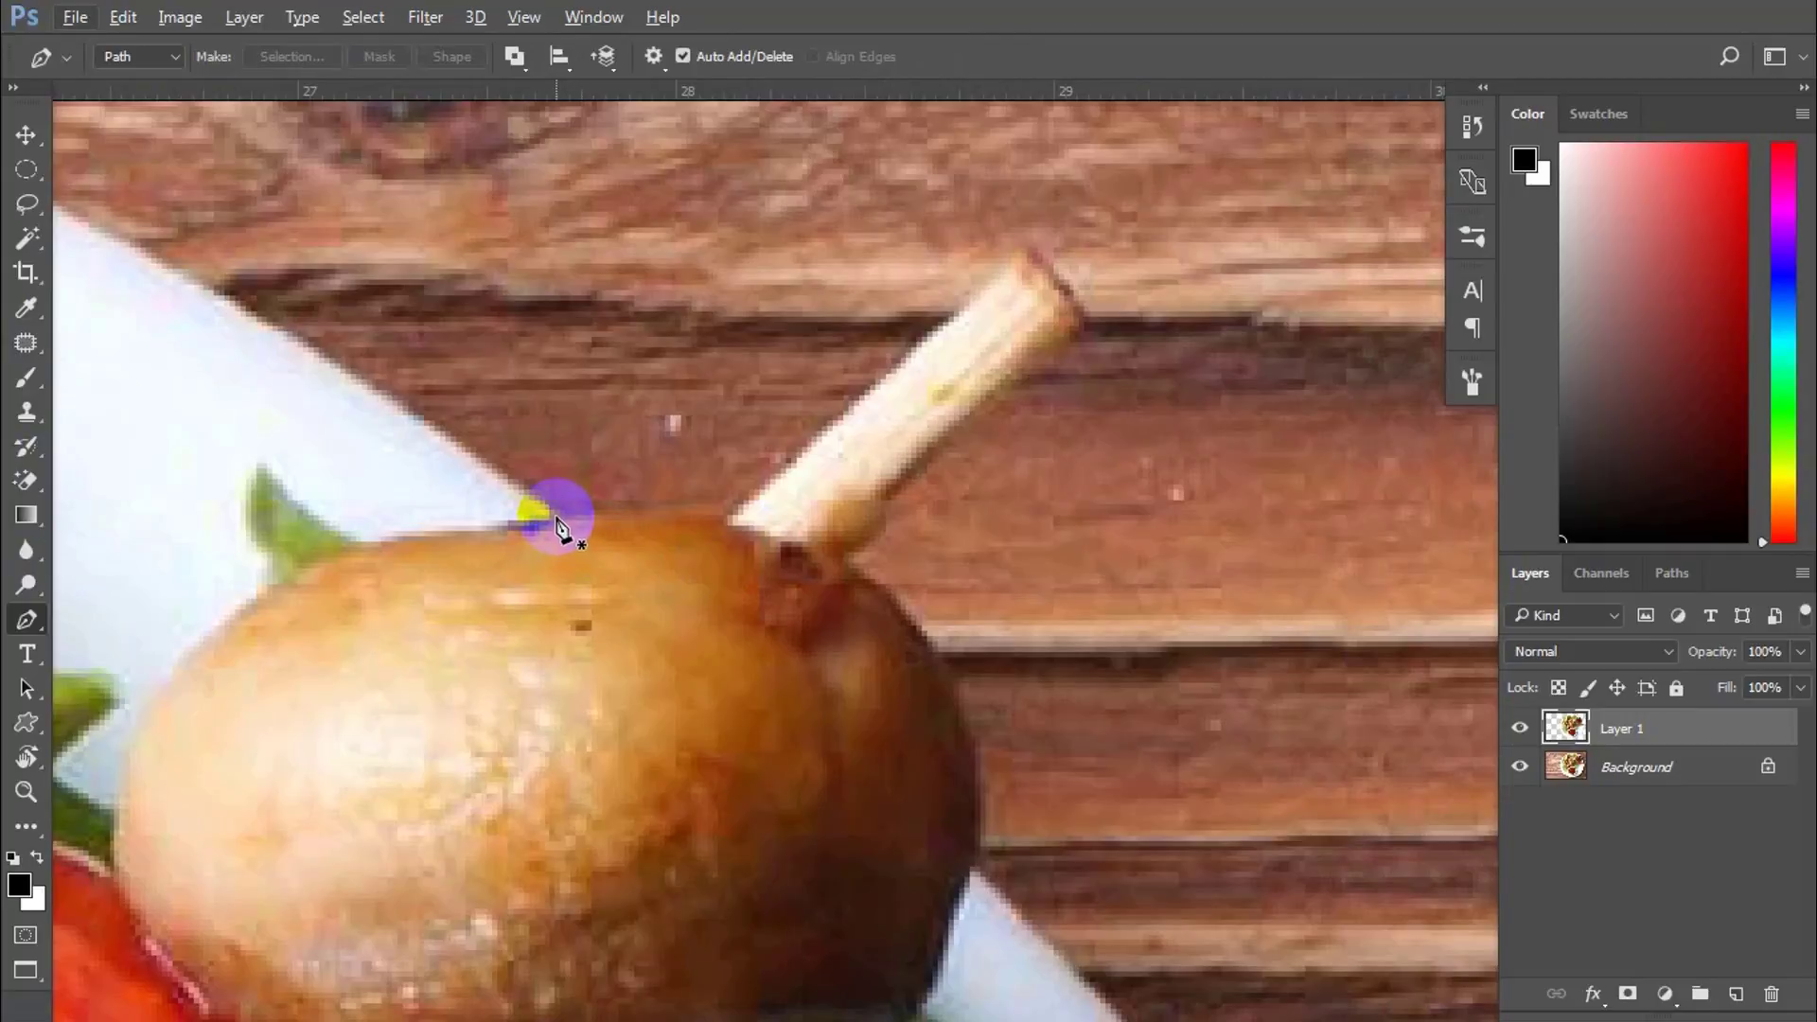
pyautogui.click(559, 517)
pyautogui.moveTo(733, 515); pyautogui.dragTo(813, 440)
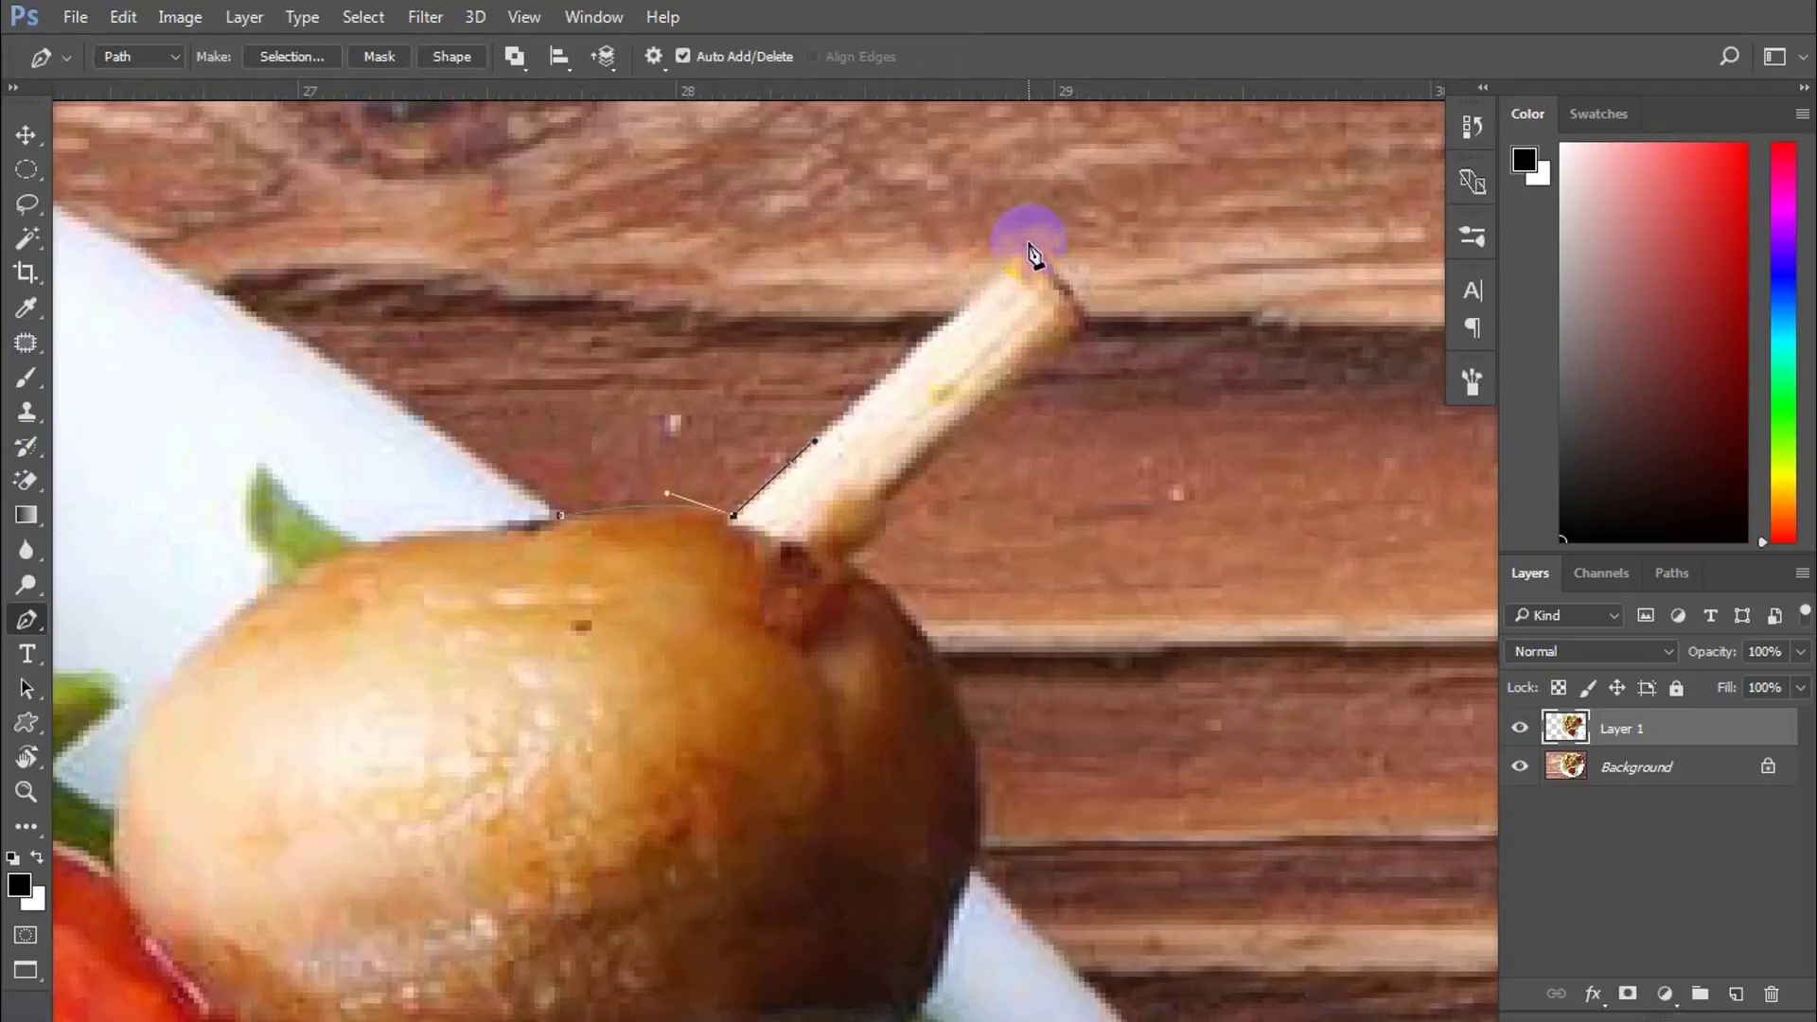
pyautogui.moveTo(1028, 243); pyautogui.dragTo(1057, 266)
pyautogui.moveTo(1089, 327); pyautogui.dragTo(1043, 372)
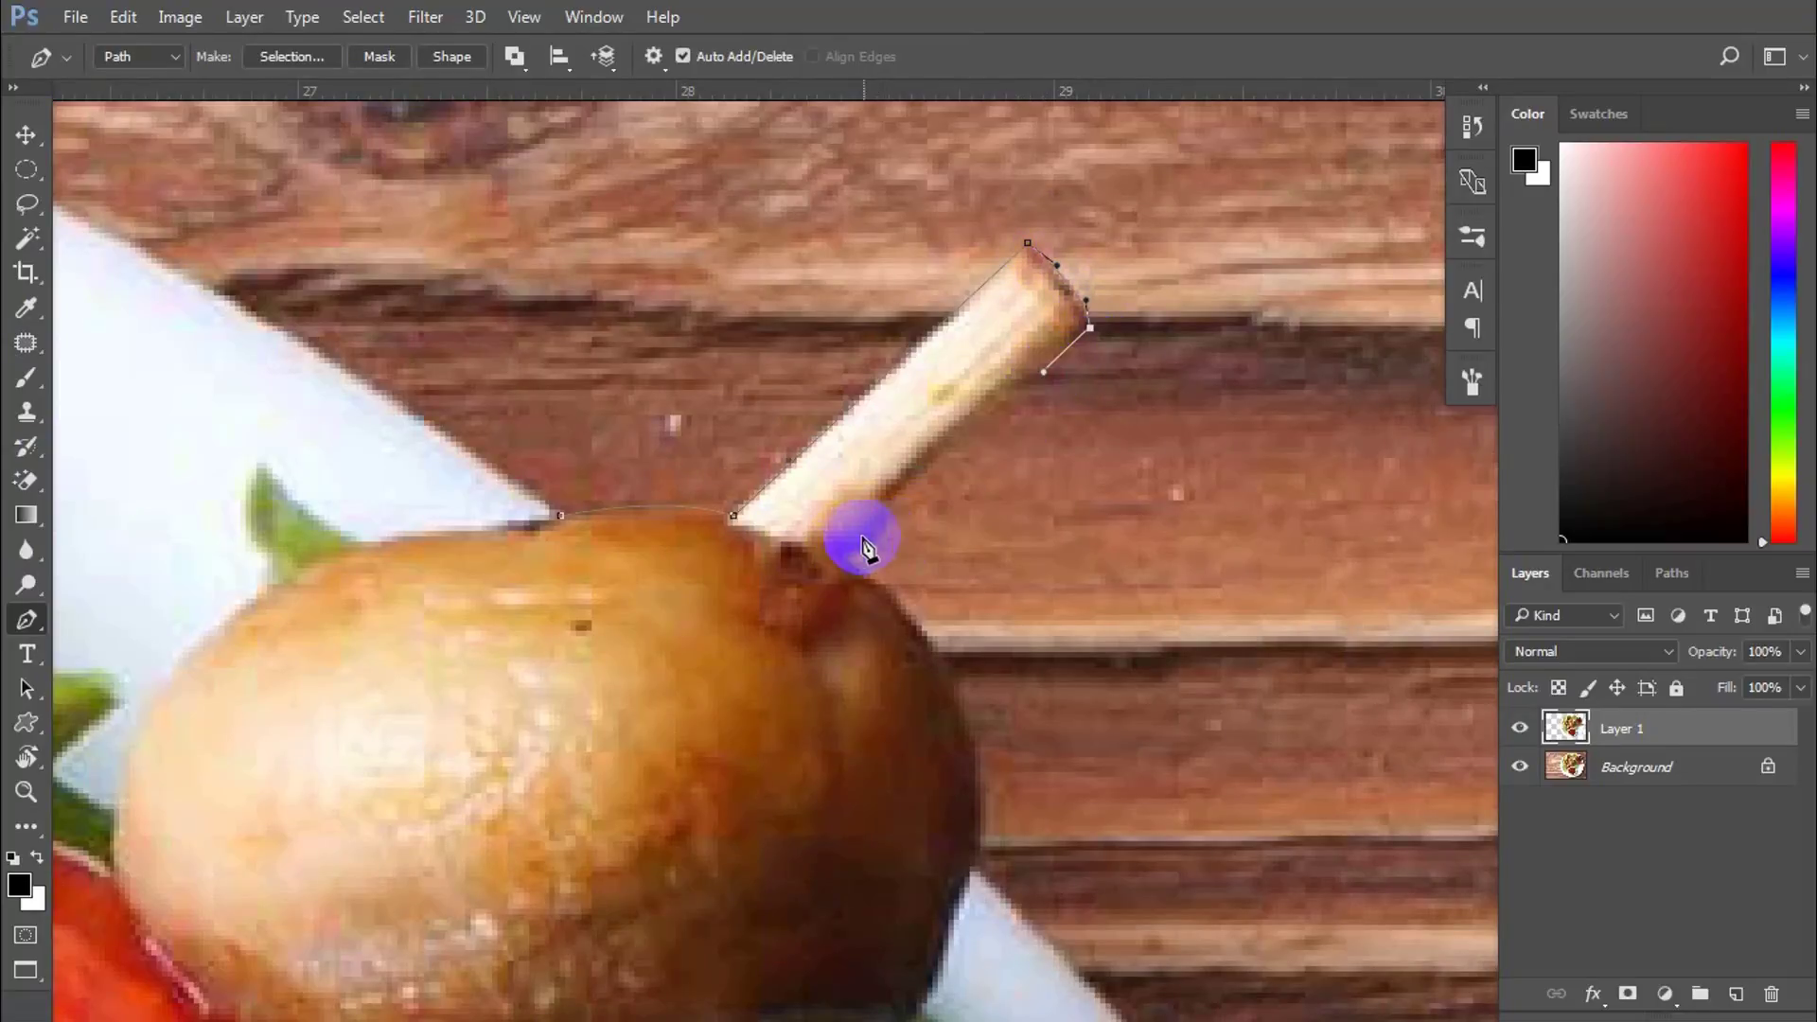
# Step: Continue the path down the stick and the mushroom's outer edge, close it inside the mushroom, and convert it to a selection
pyautogui.moveTo(833, 559); pyautogui.dragTo(872, 580)
pyautogui.moveTo(899, 581); pyautogui.dragTo(869, 379)
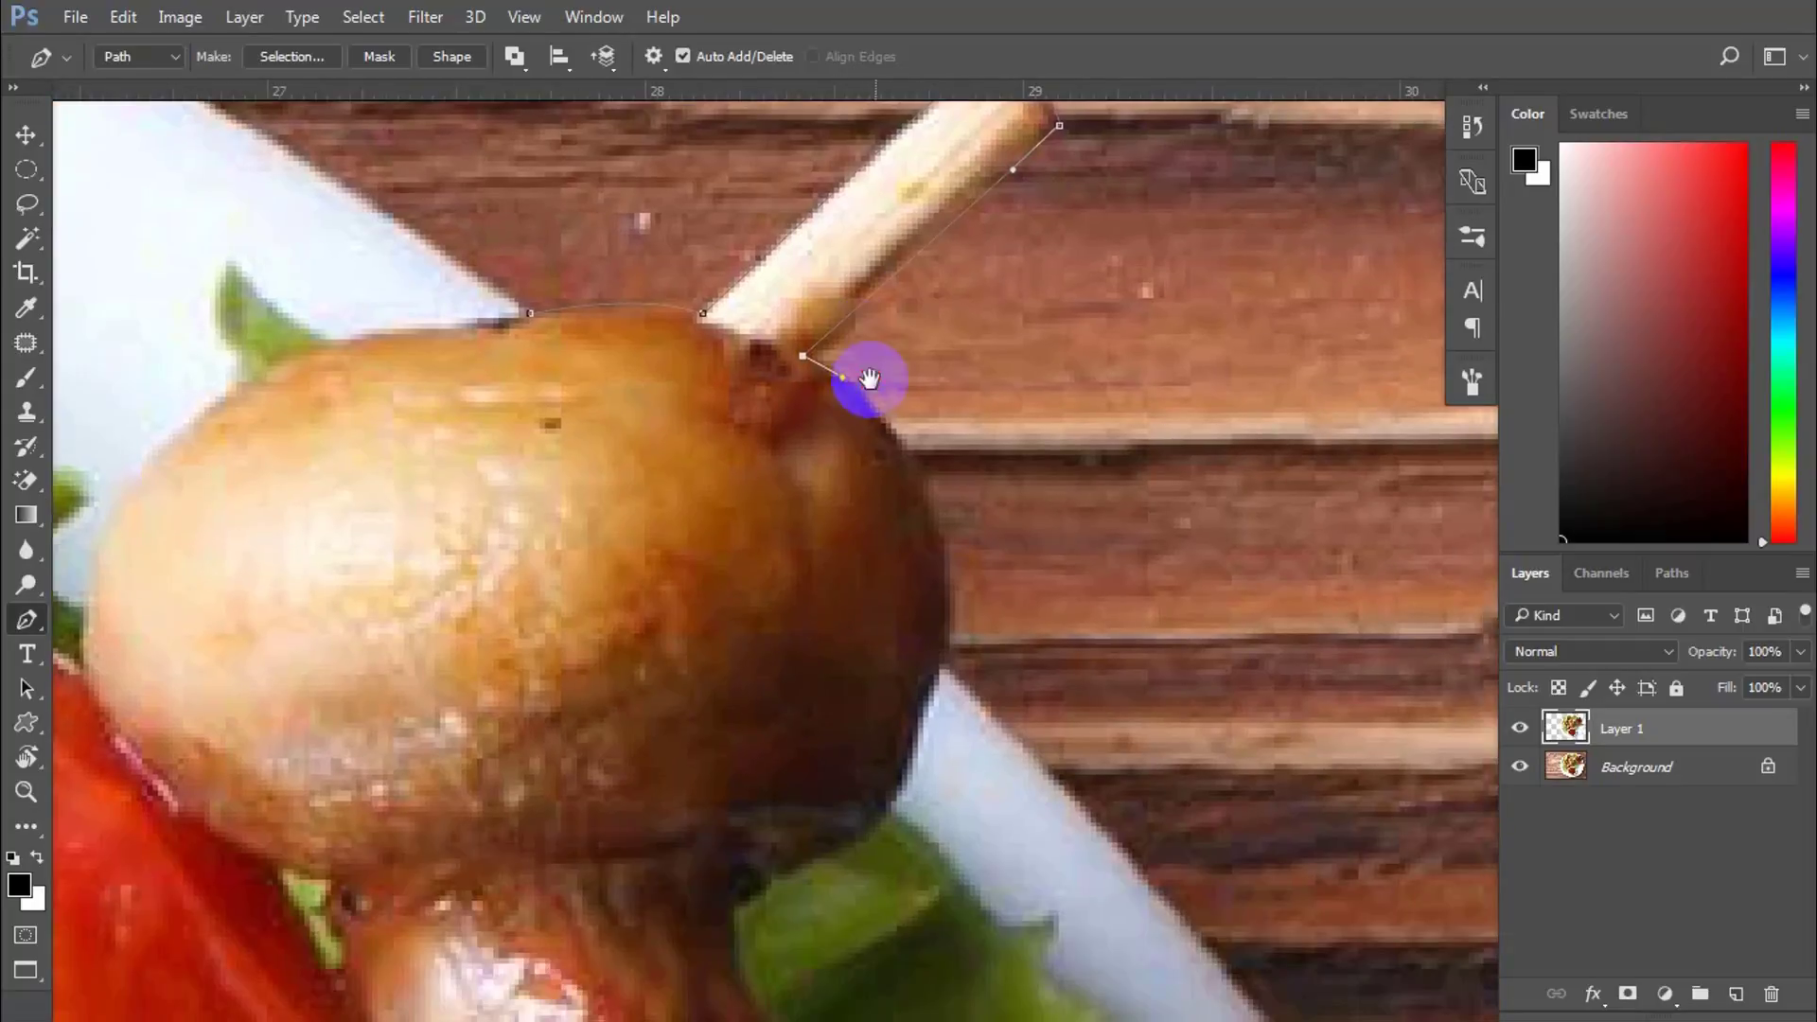
pyautogui.moveTo(946, 664); pyautogui.dragTo(884, 831)
pyautogui.click(467, 728)
pyautogui.click(356, 470)
pyautogui.click(530, 314)
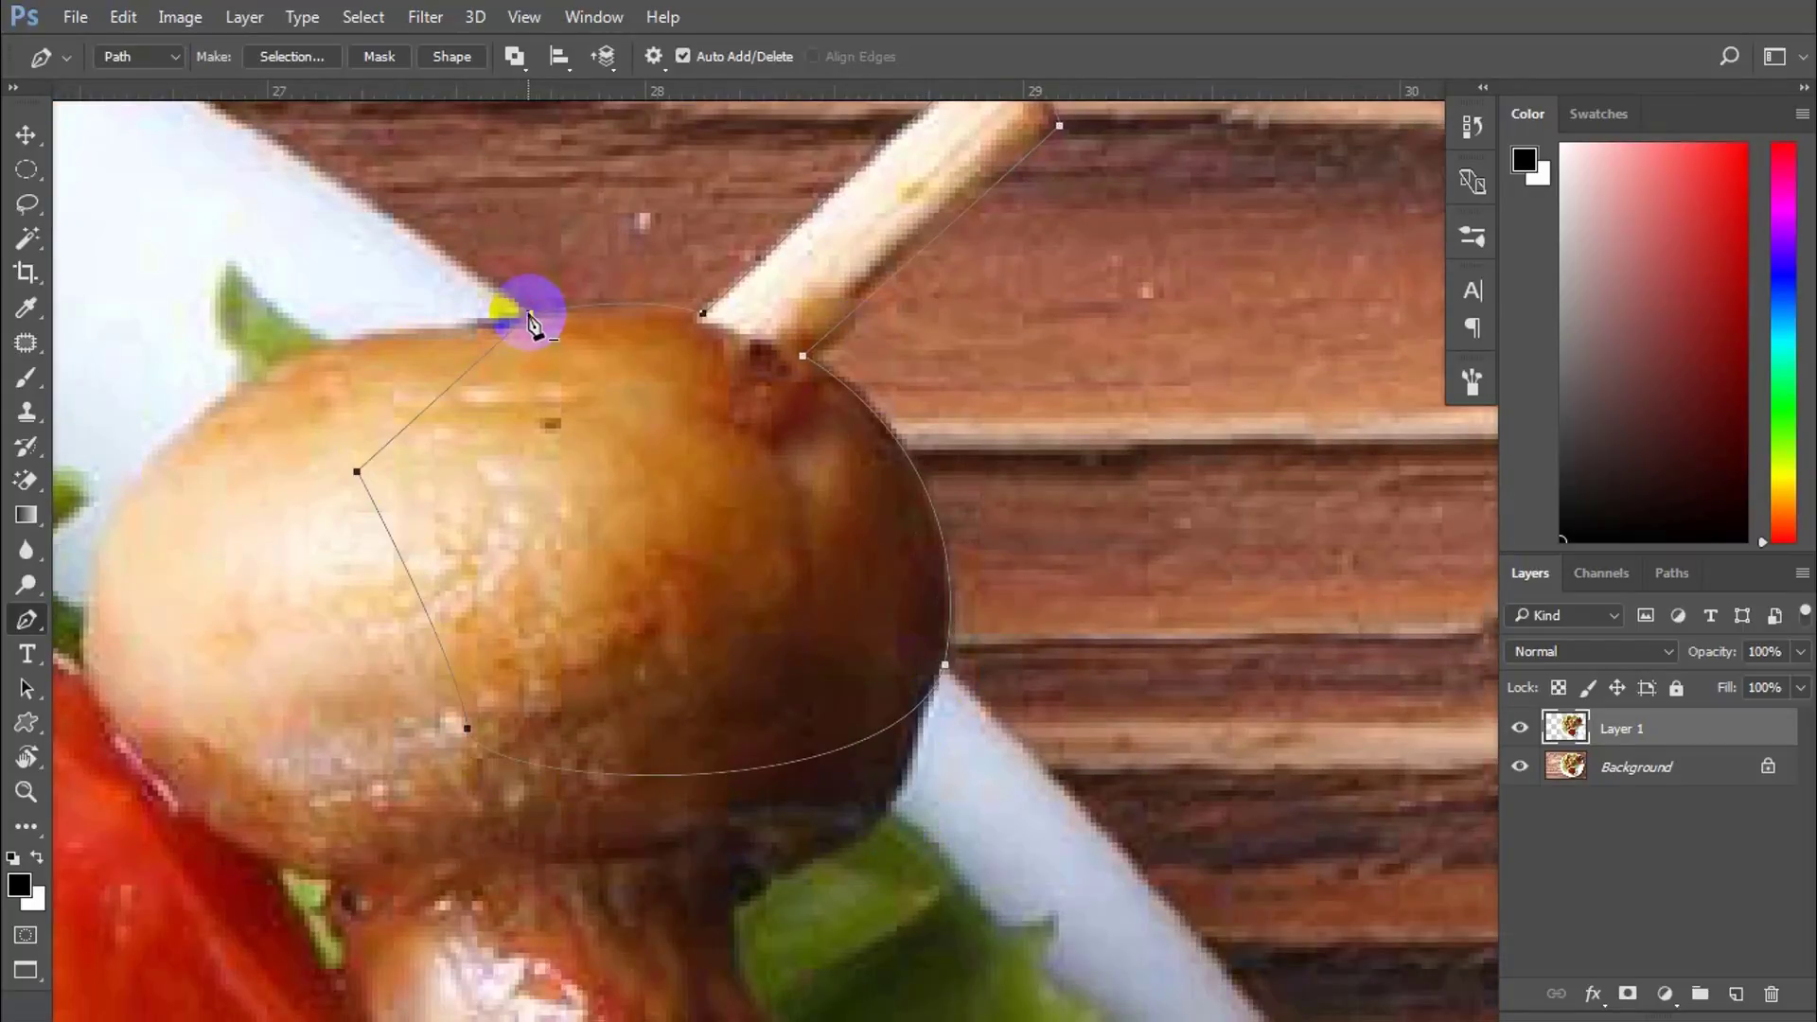
pyautogui.hotkey('ctrl', 'Return')
# Step: Feather the mushroom and stick selection by 1 pixel and copy that area from the Background to a new layer
pyautogui.click(1708, 764)
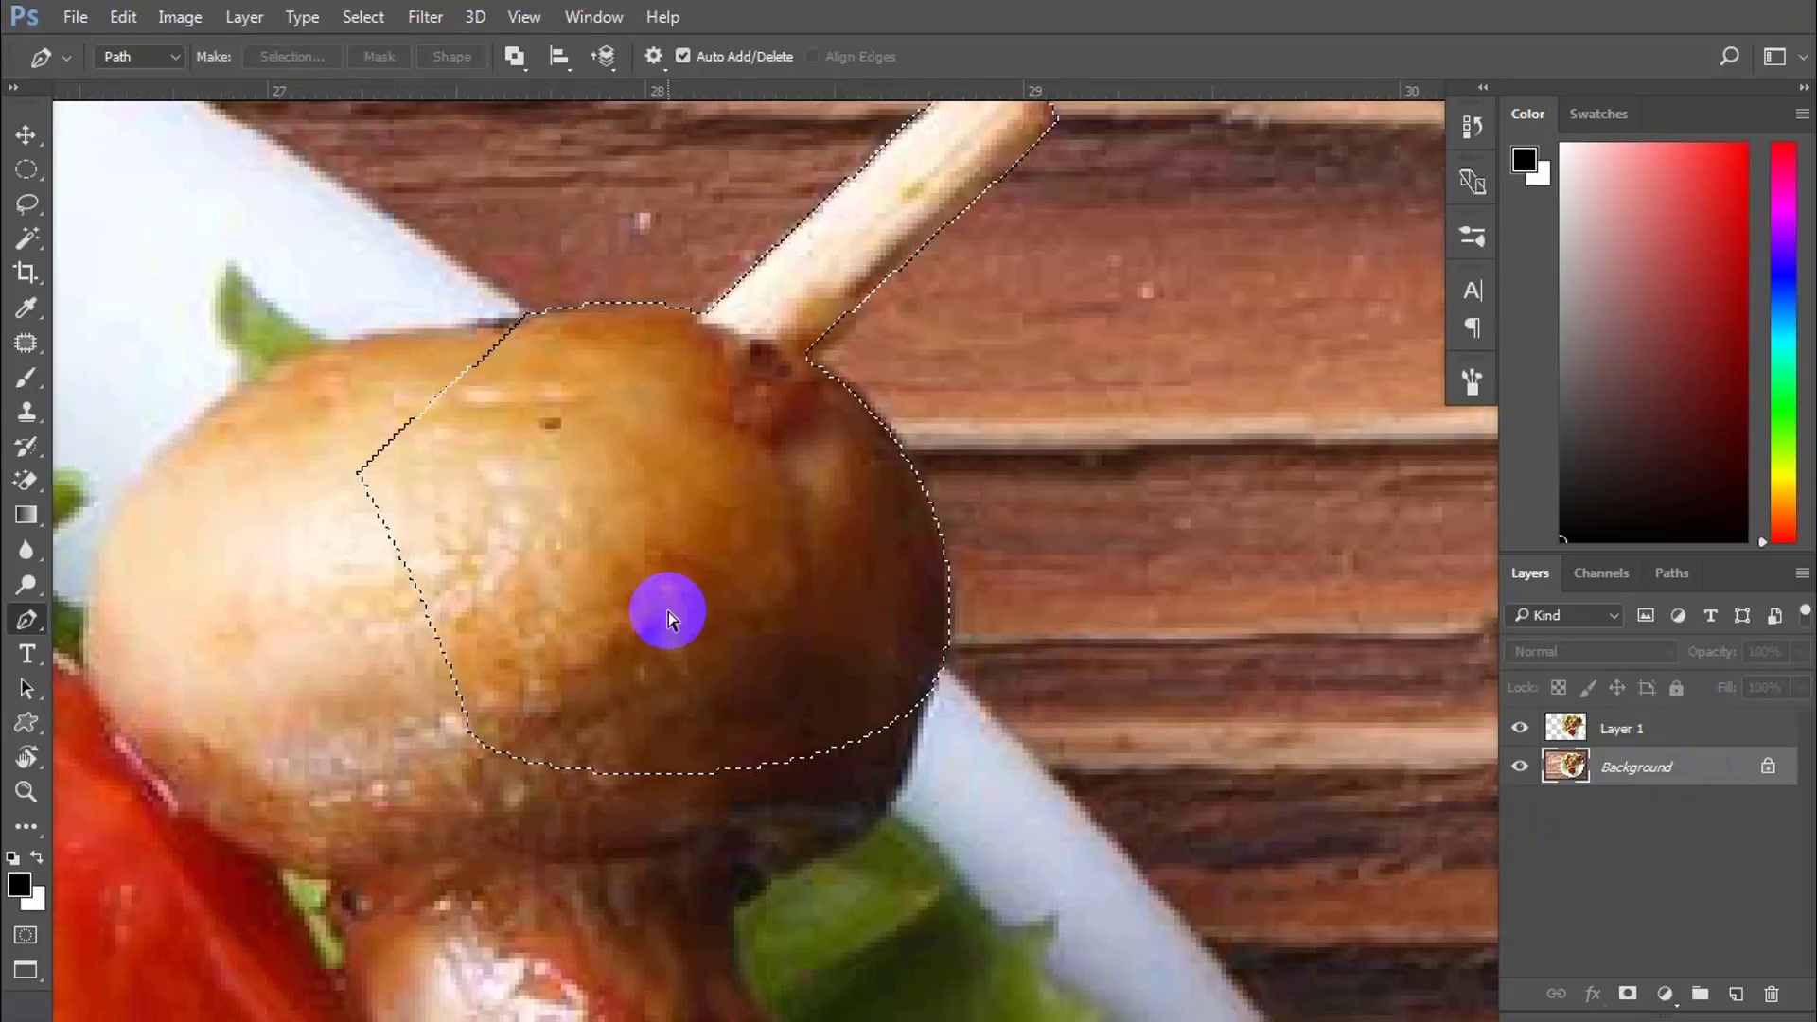
pyautogui.click(1610, 774)
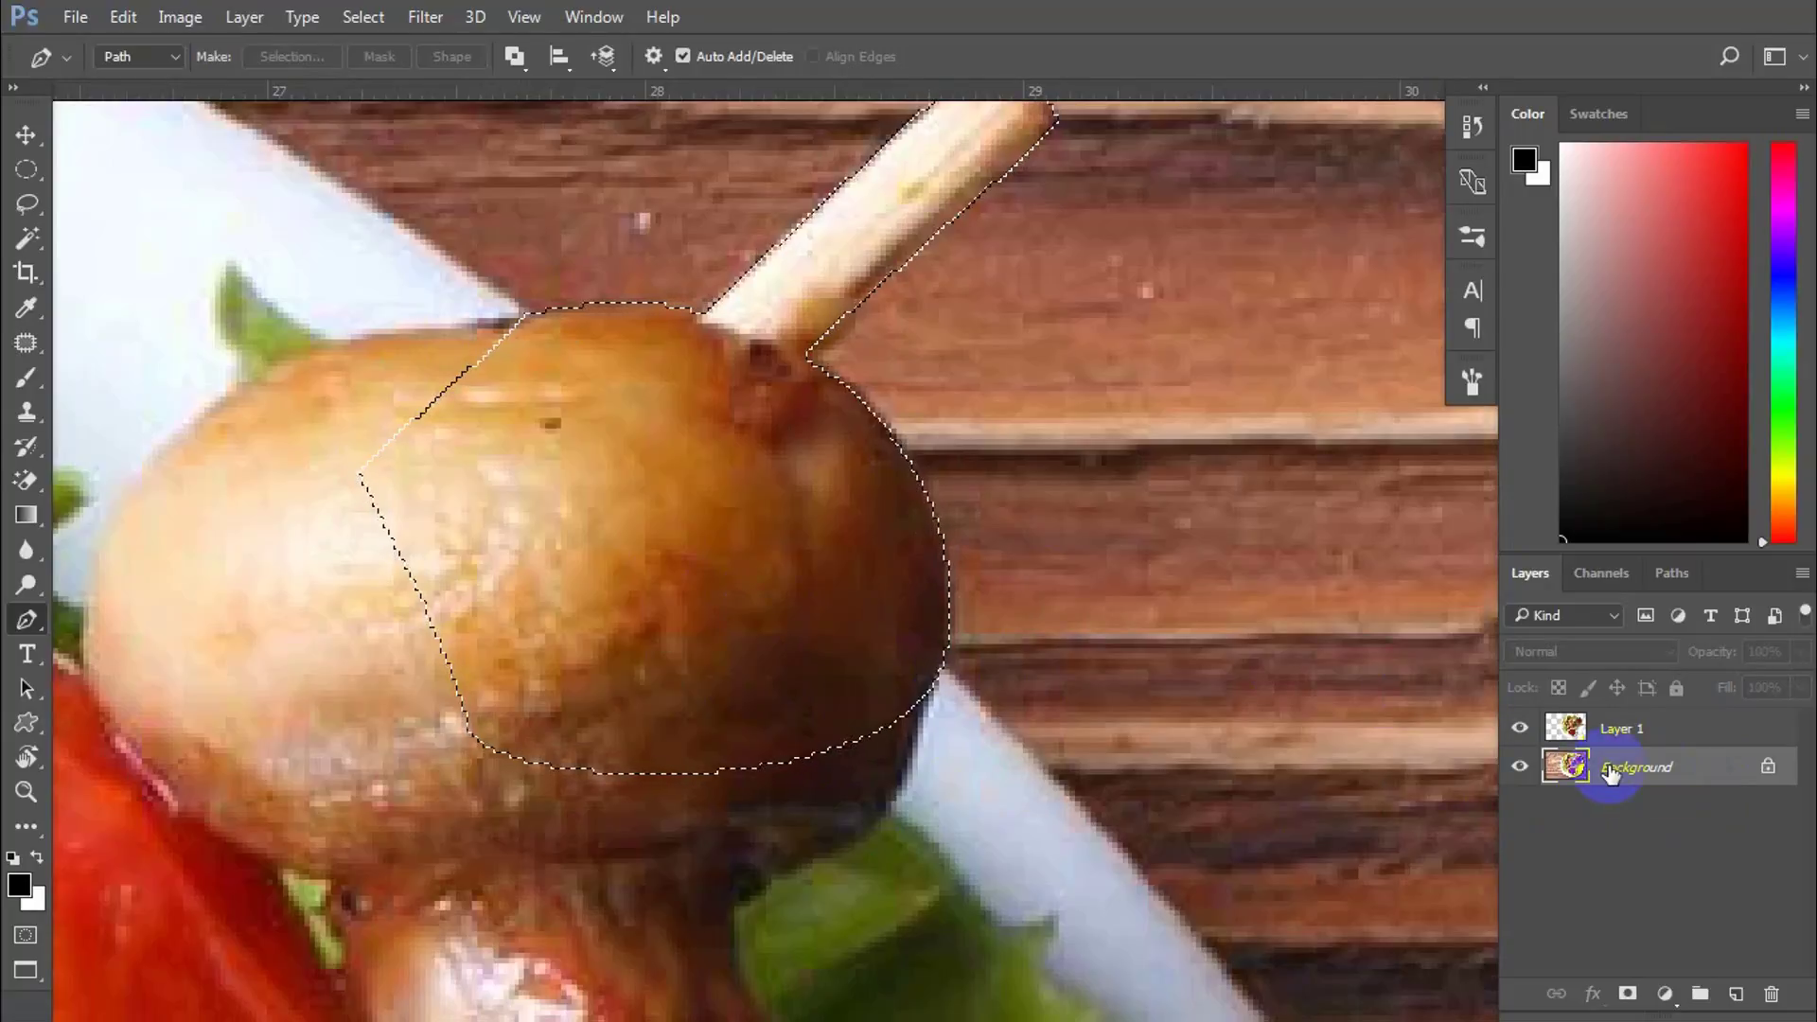
pyautogui.hotkey('shift', 'F6')
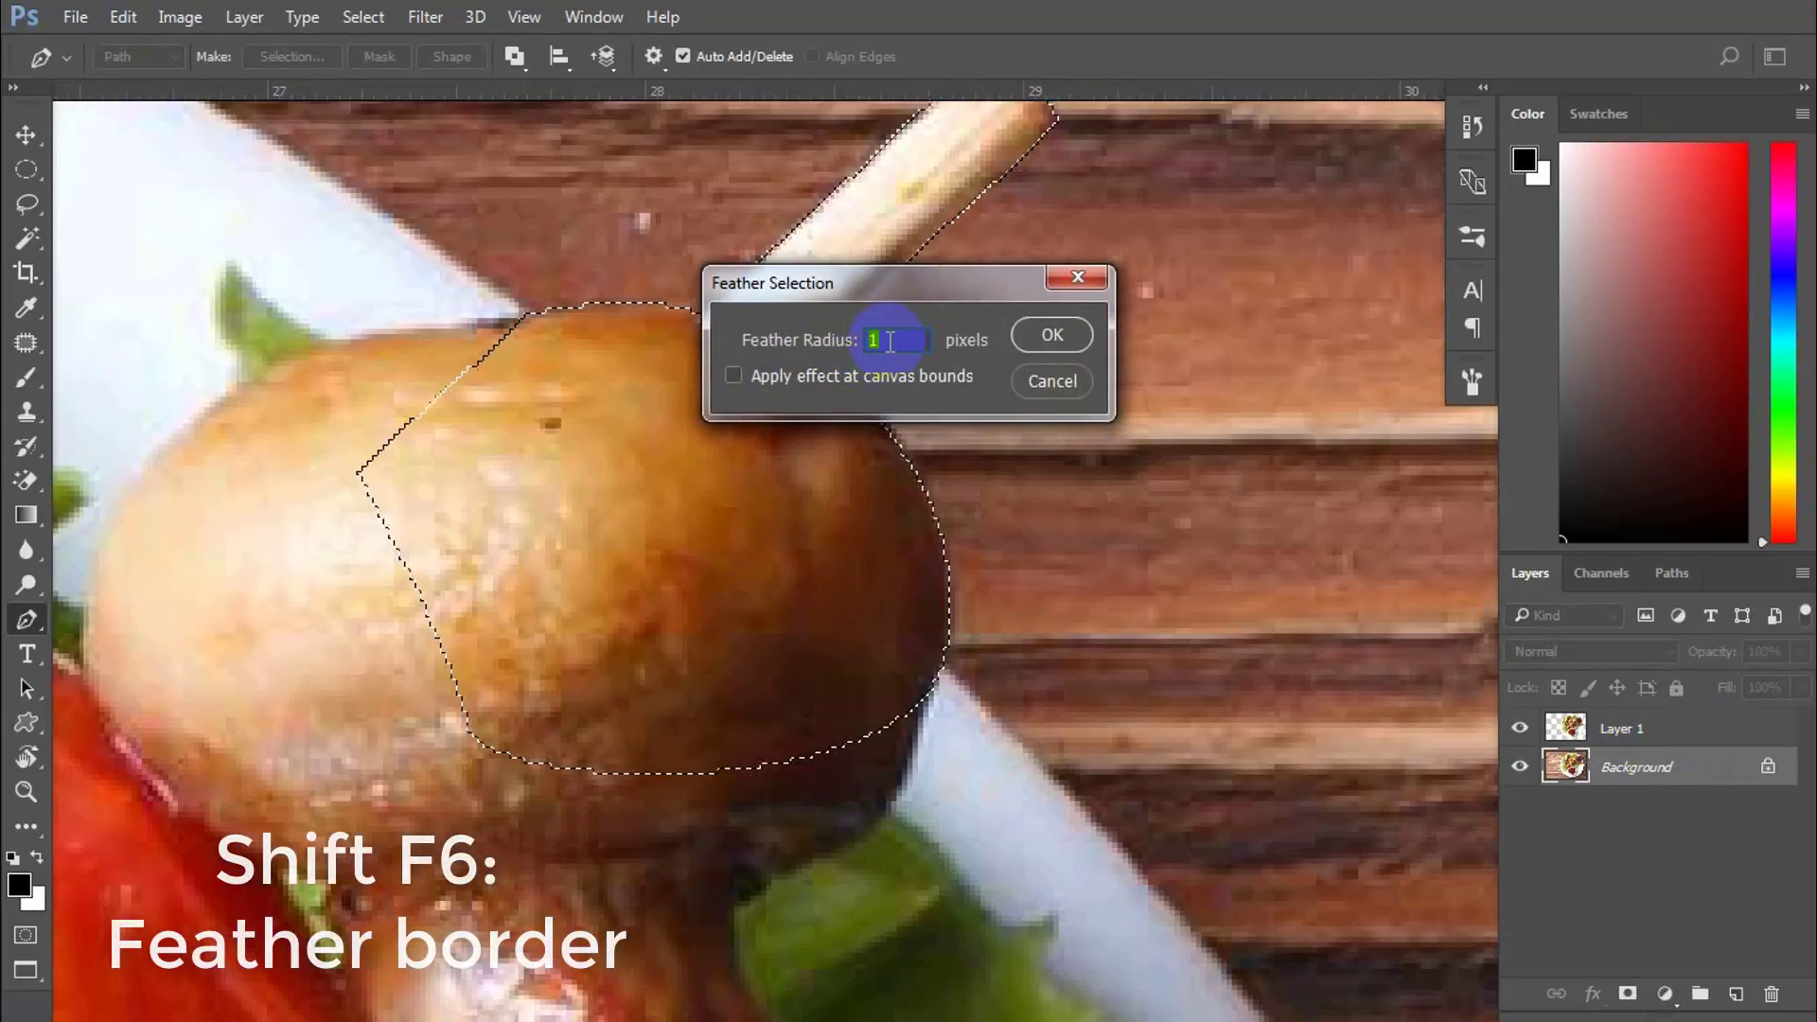
pyautogui.click(1052, 337)
pyautogui.hotkey('ctrl', 'j')
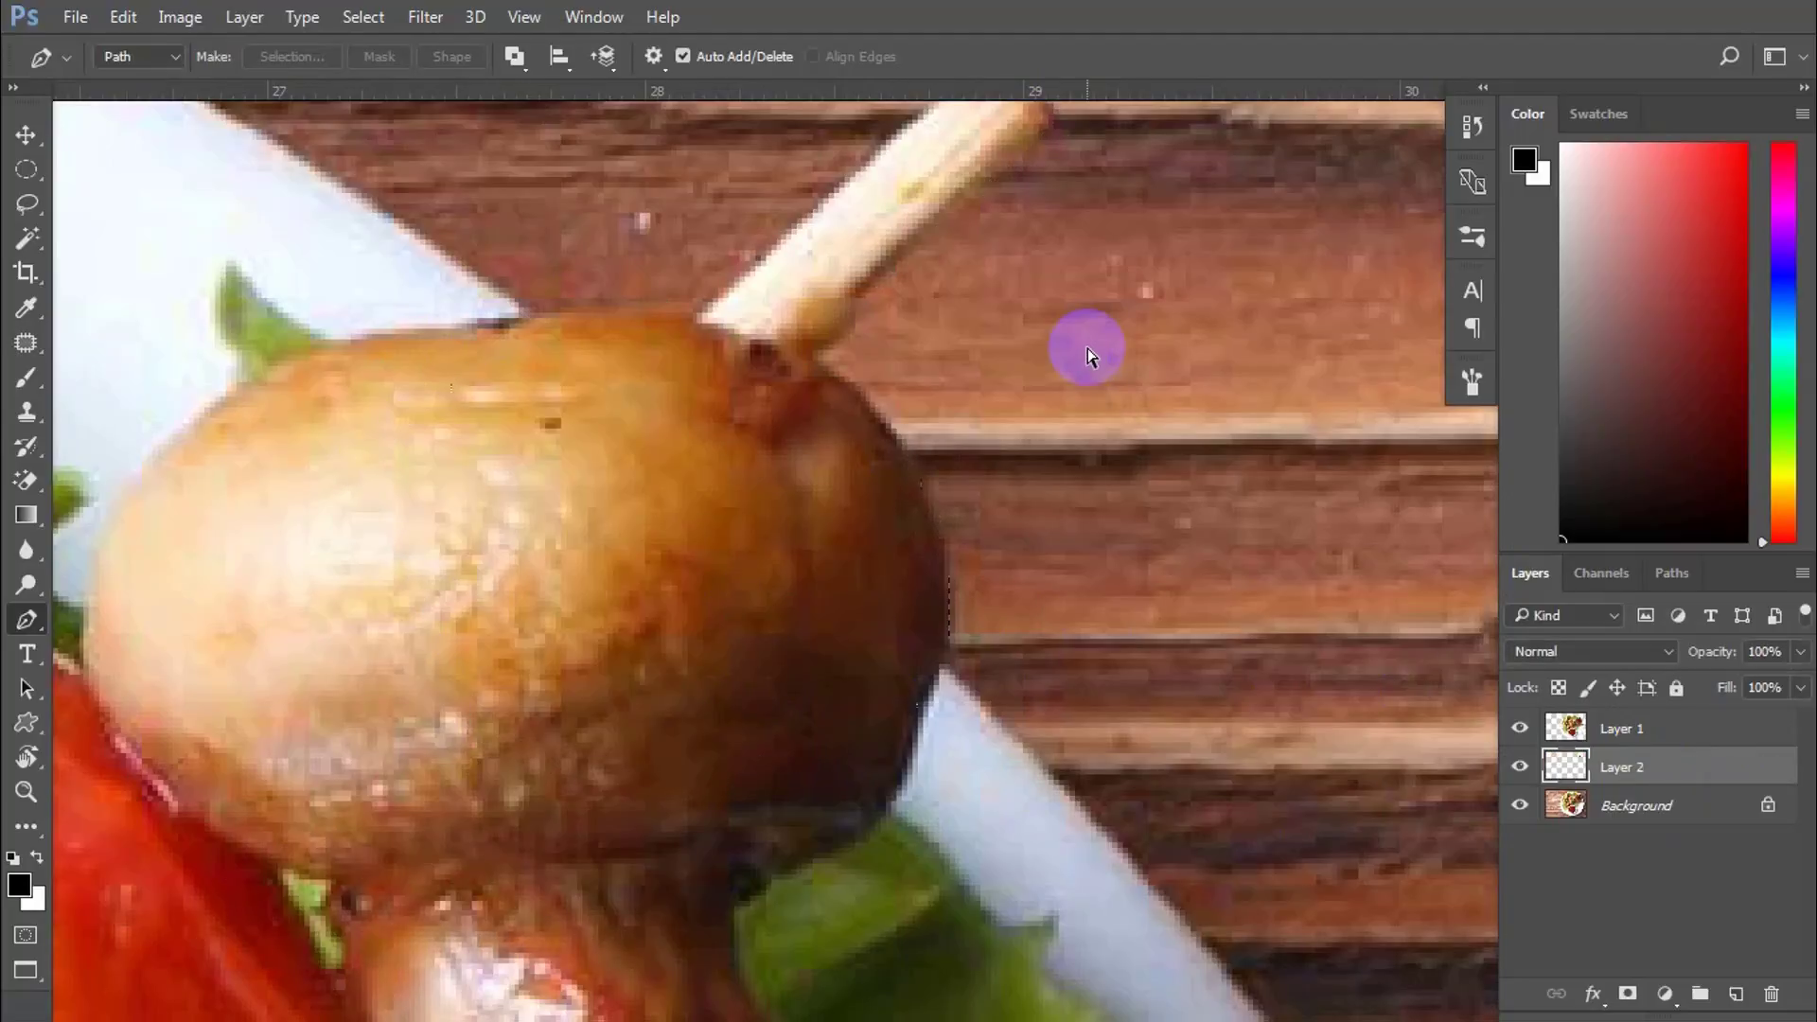
# Step: Merge the mushroom stick layer with the plate layer
pyautogui.scroll(-6, 872, 559)
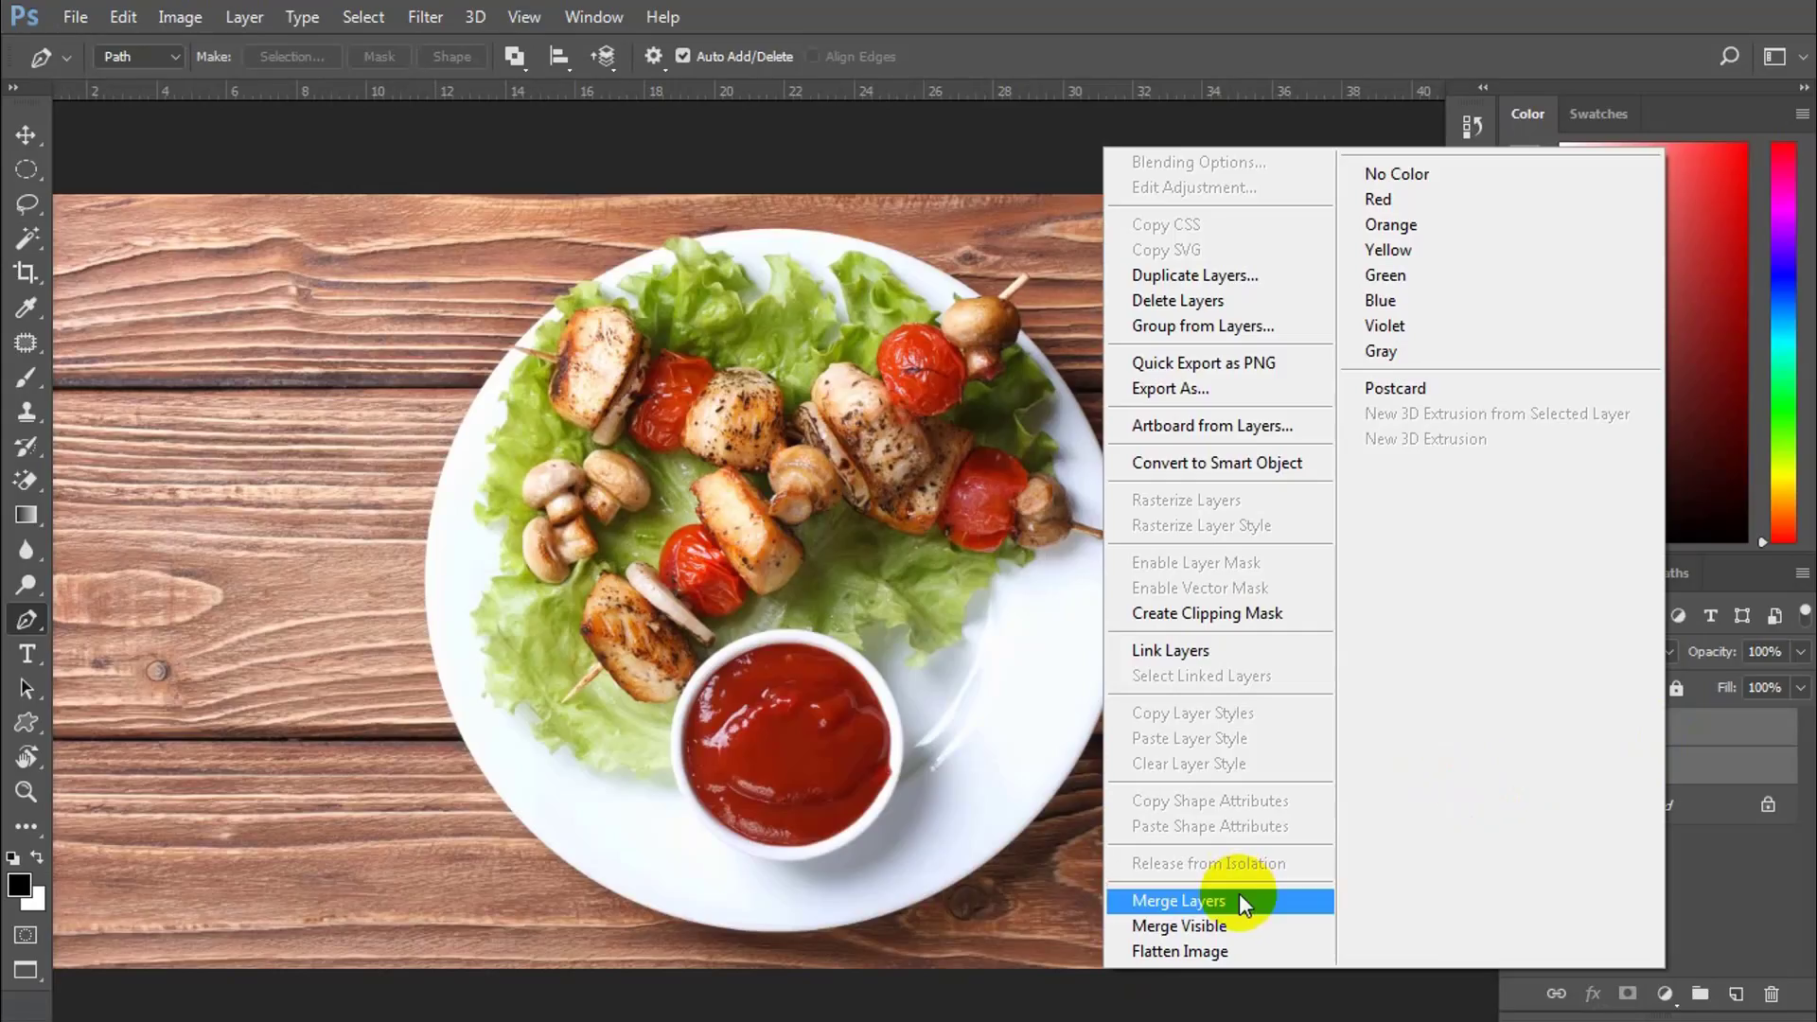
pyautogui.click(1240, 895)
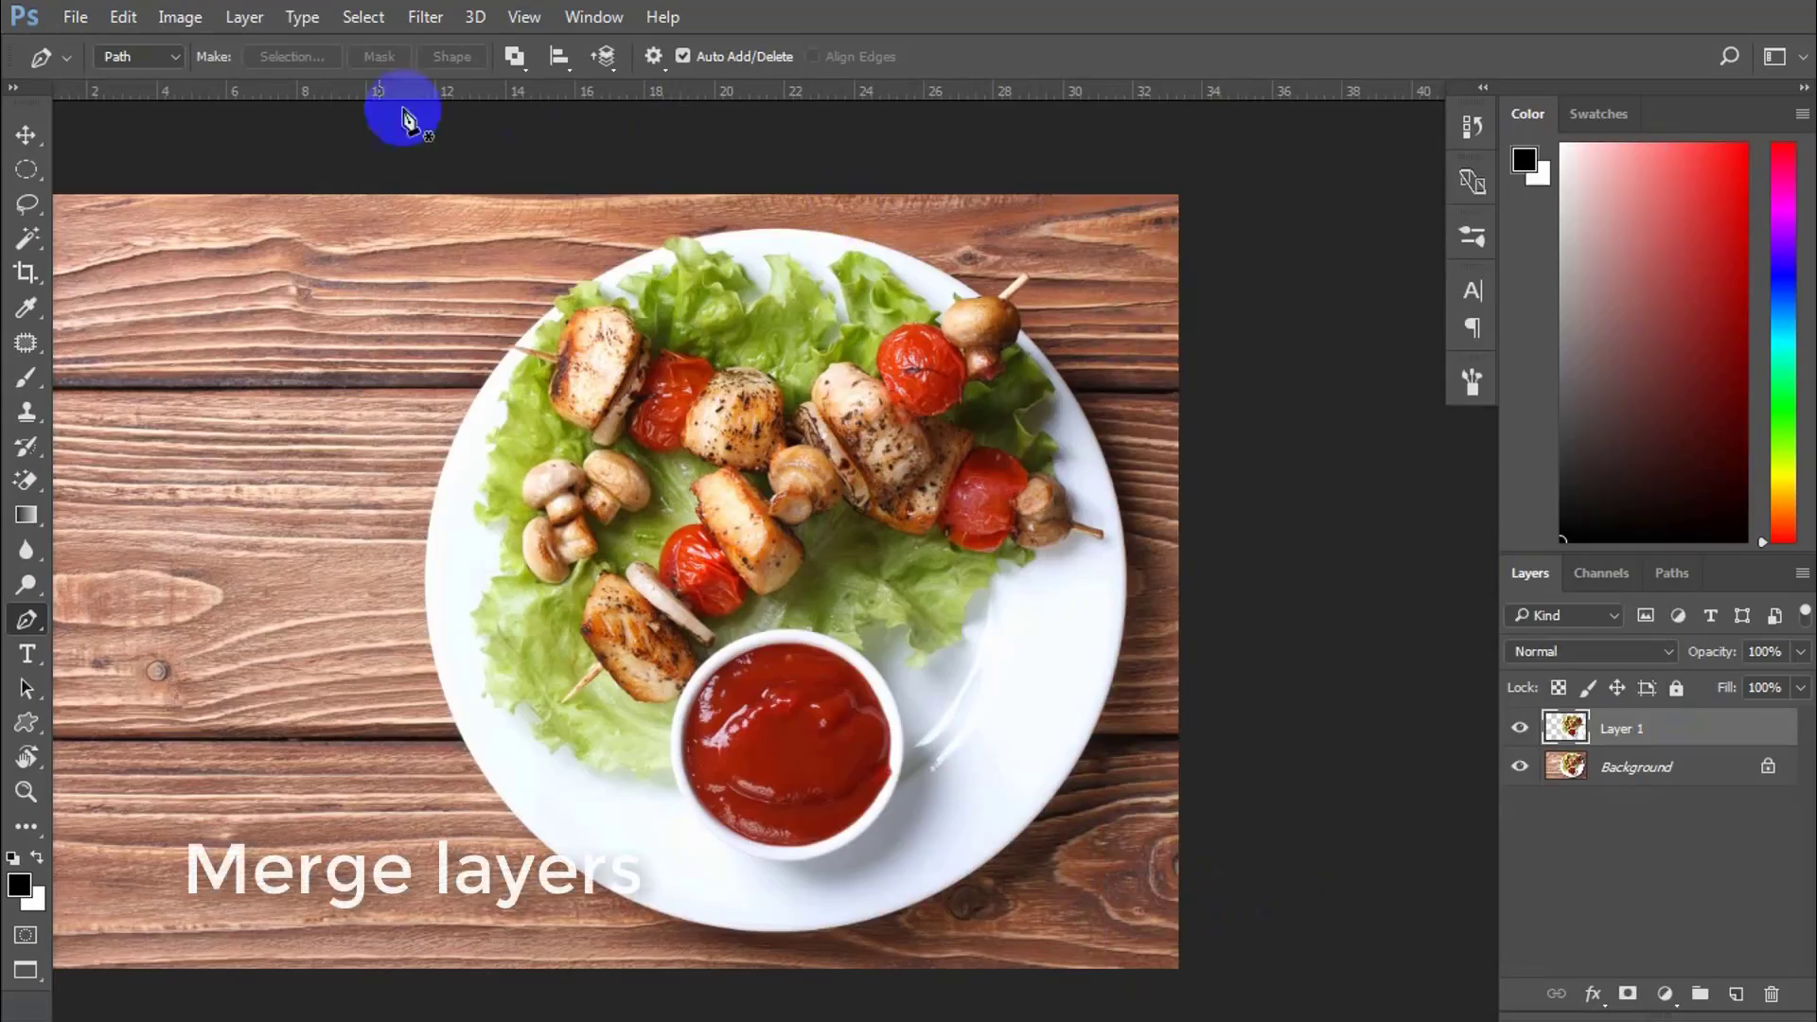
# Step: Free Transform the plate layer, rotating and flipping it to put the ketchup bowl at the plate's lower left, and position it over the original plate
pyautogui.click(27, 134)
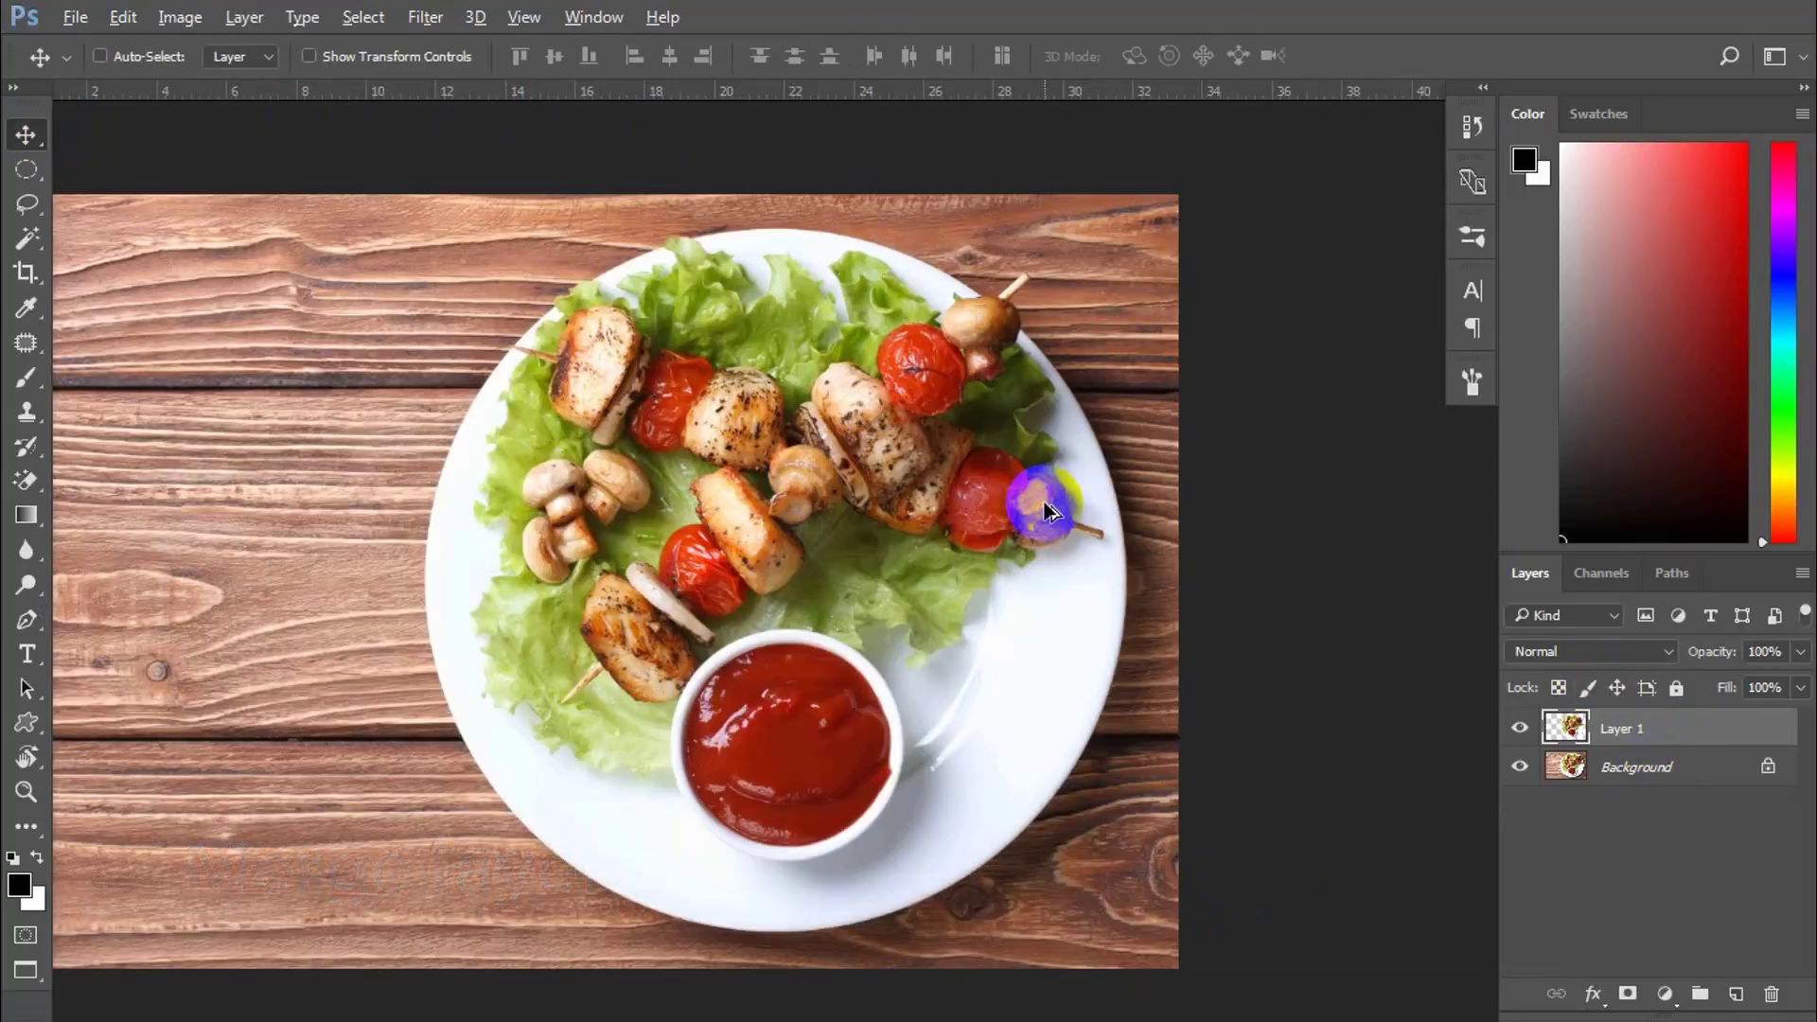
pyautogui.scroll(-1, 1050, 511)
pyautogui.press('ctrl')
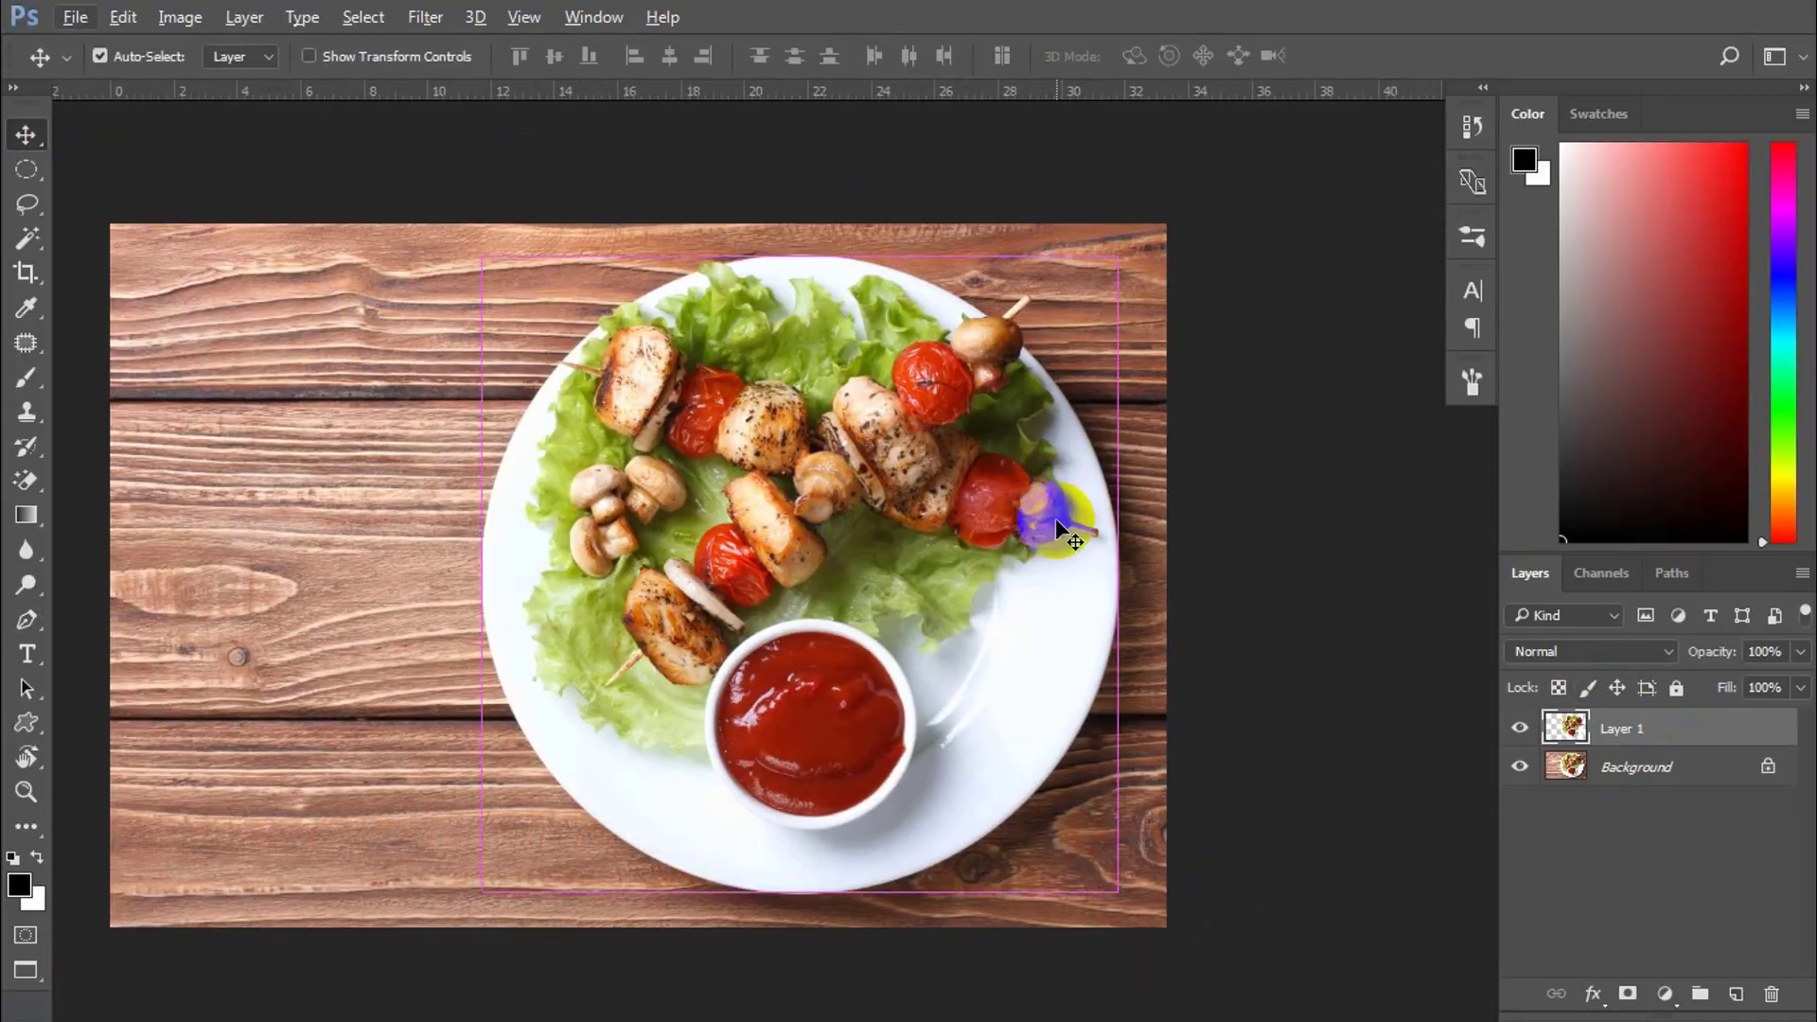
pyautogui.hotkey('ctrl', 't')
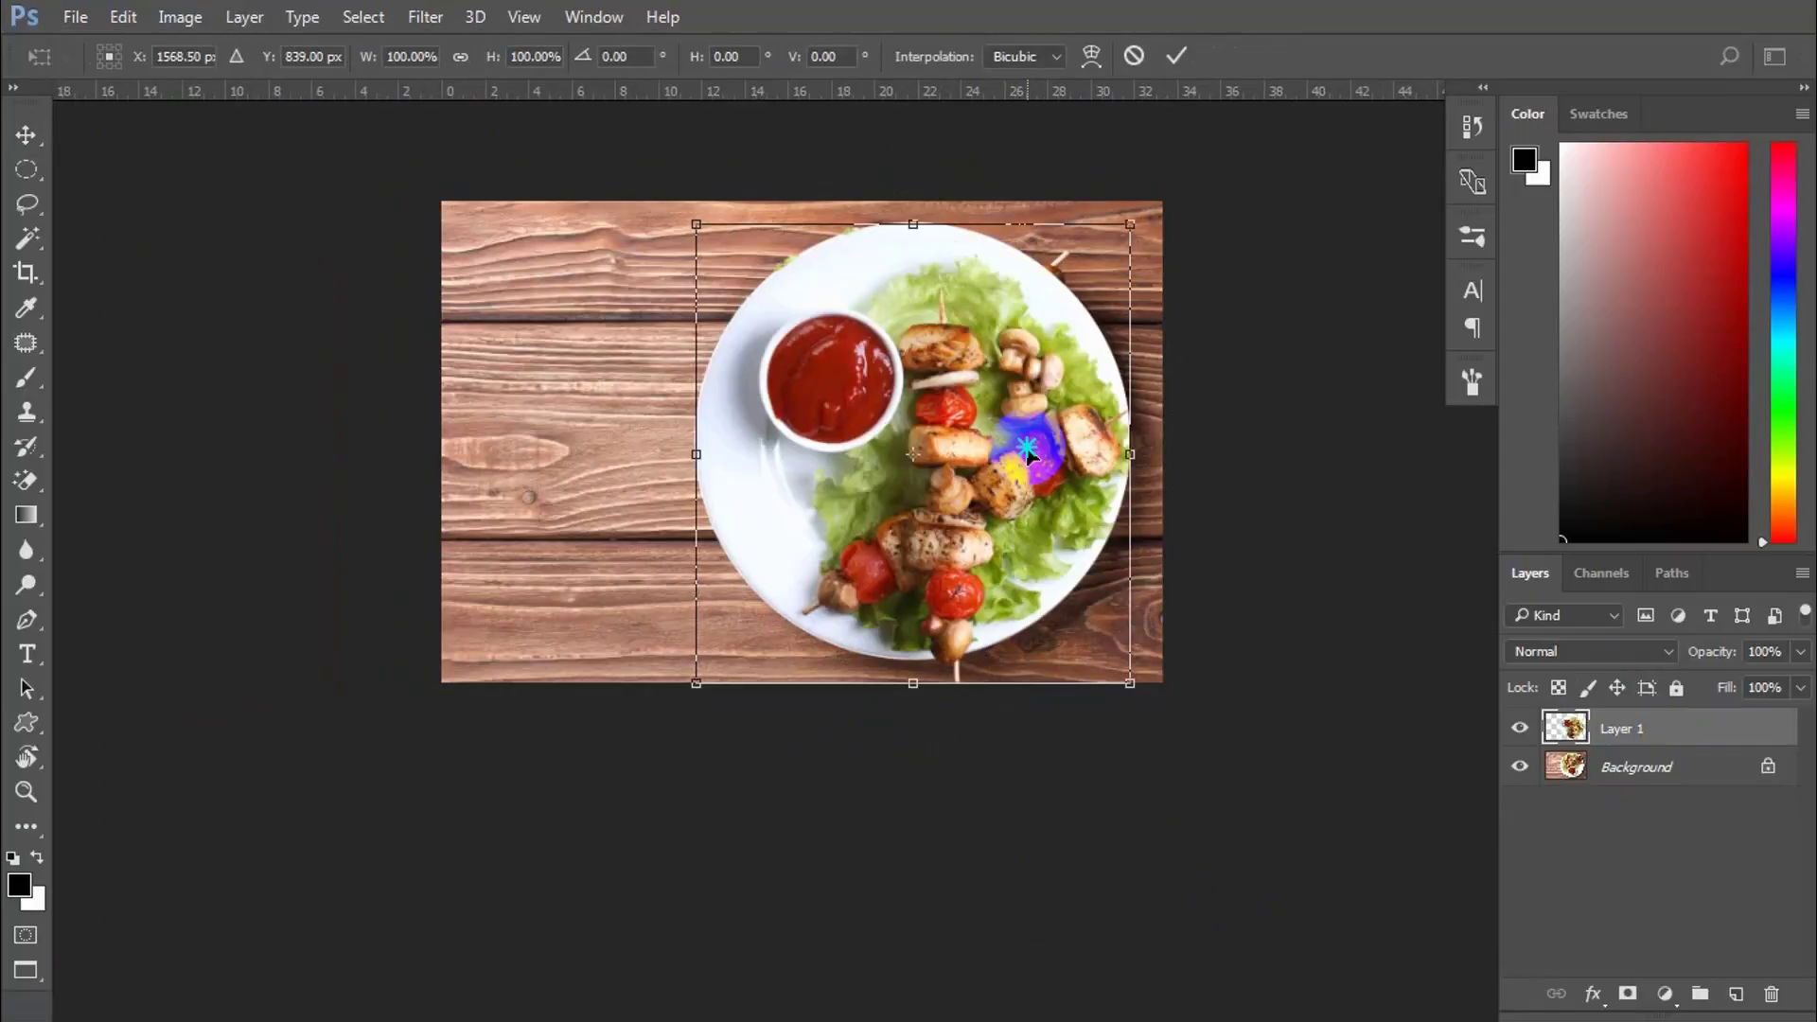
pyautogui.rightClick(1029, 452)
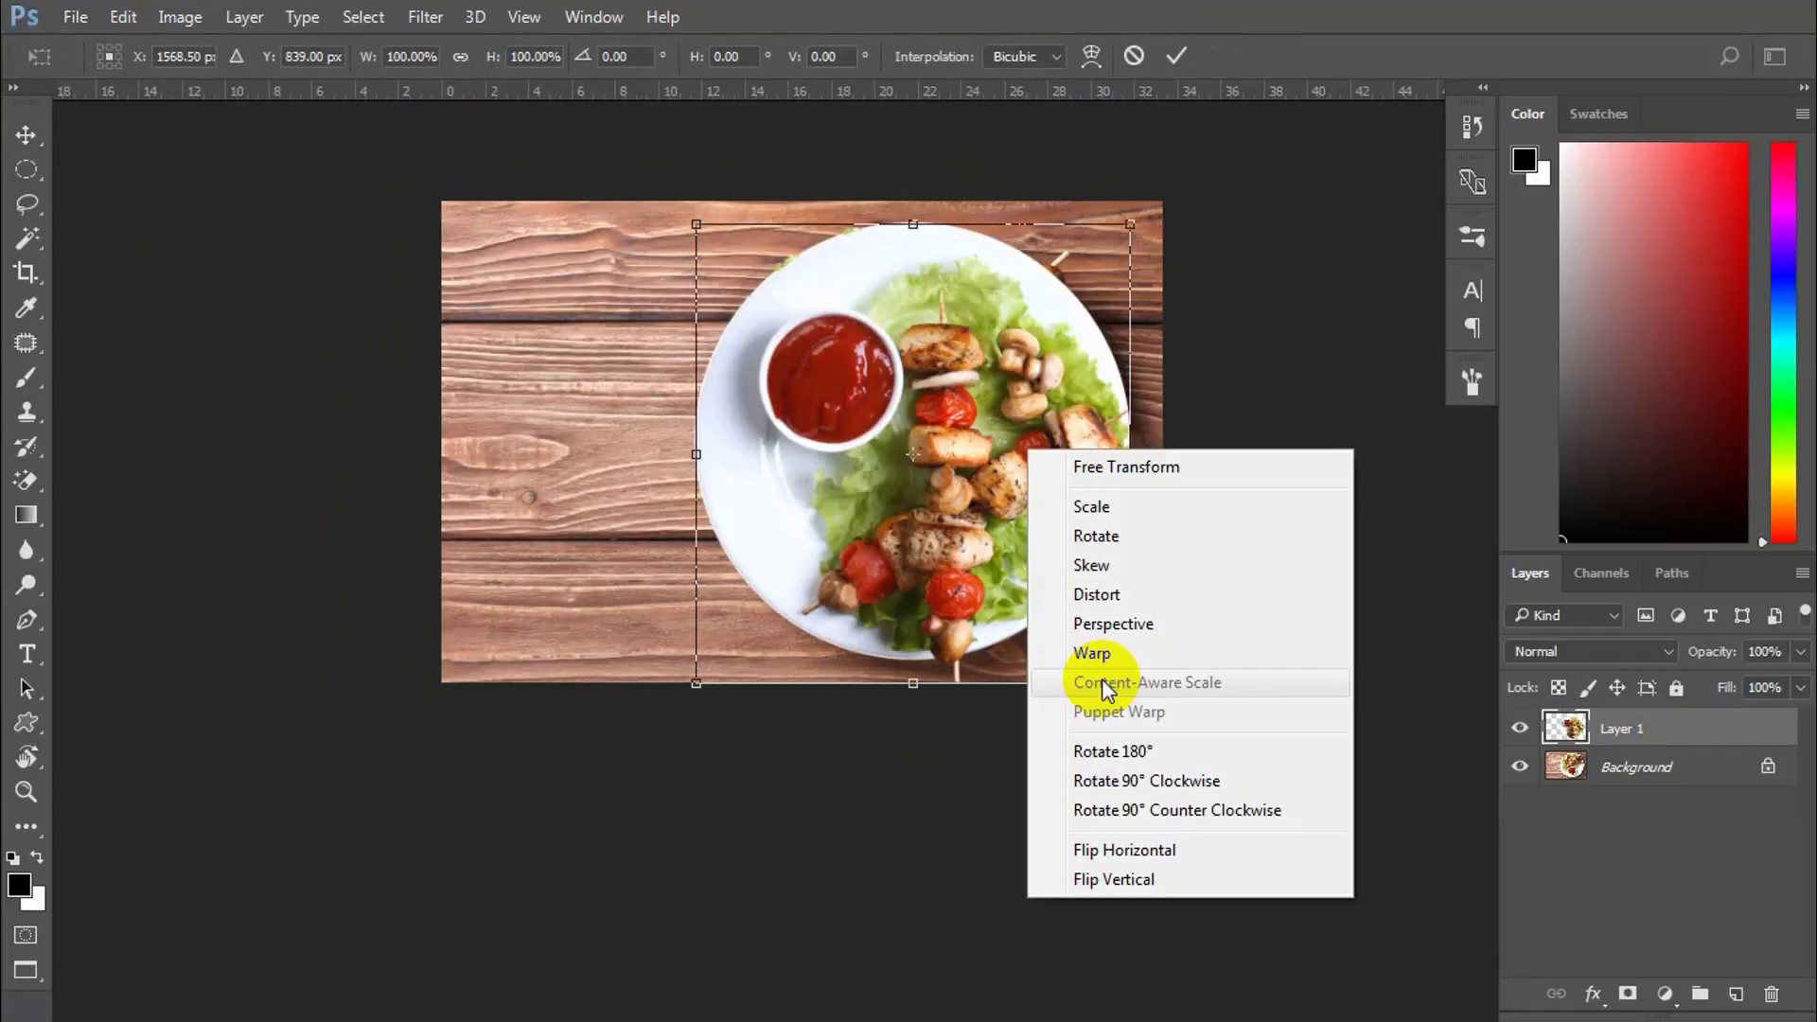
pyautogui.click(1142, 847)
pyautogui.moveTo(1184, 724); pyautogui.dragTo(687, 239)
pyautogui.scroll(4, 1041, 263)
pyautogui.moveTo(1027, 416); pyautogui.dragTo(1031, 378)
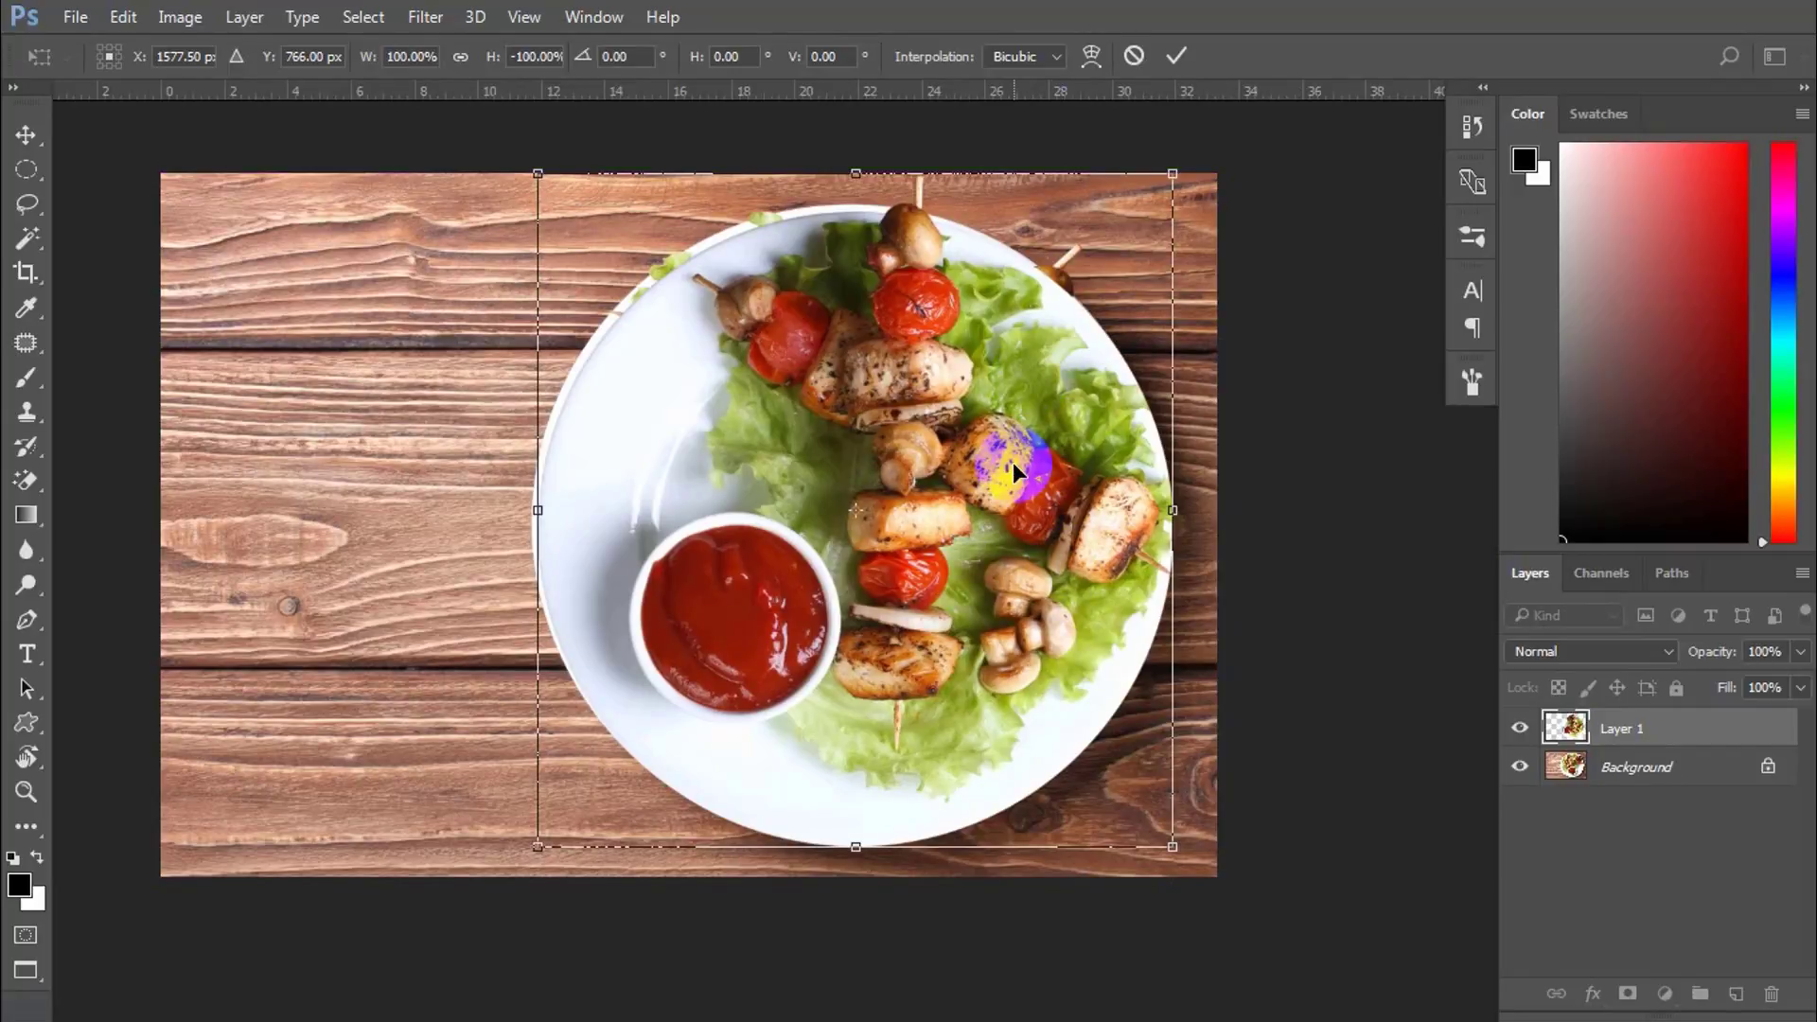
pyautogui.press('Return')
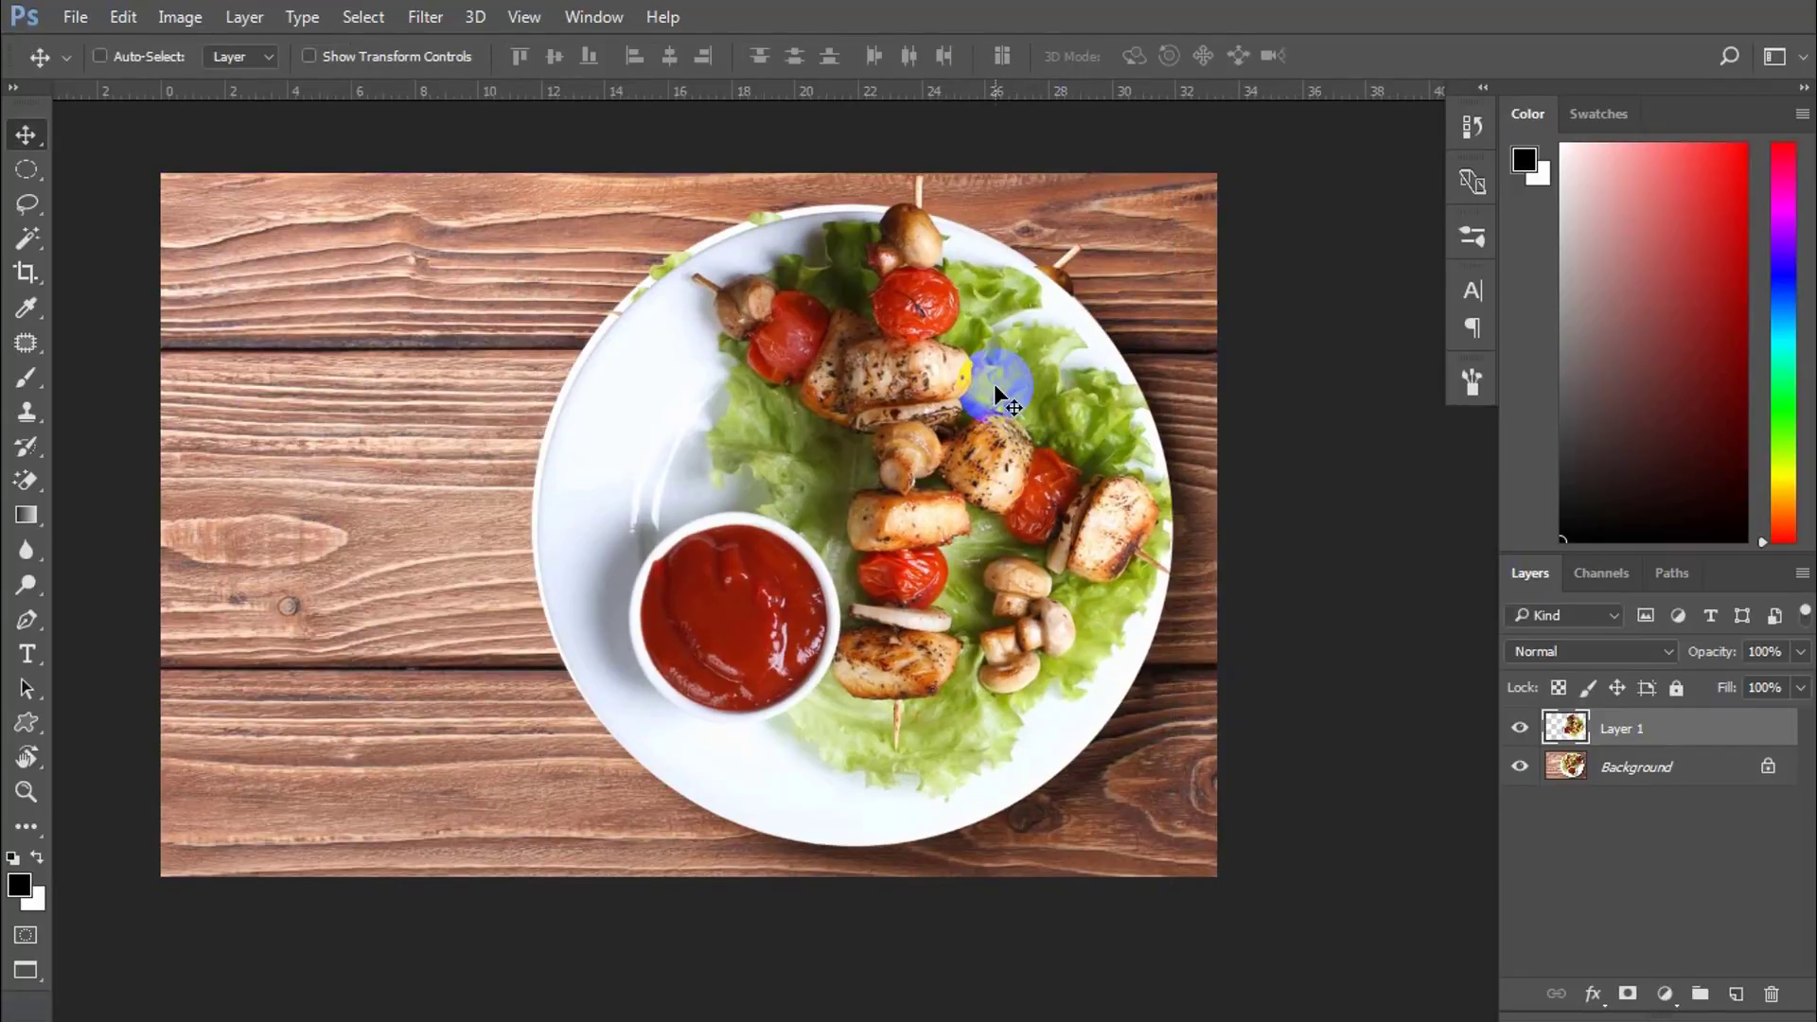
# Step: Add a new layer directly above the Background and fill it with a bright yellow-green colour
pyautogui.click(1685, 771)
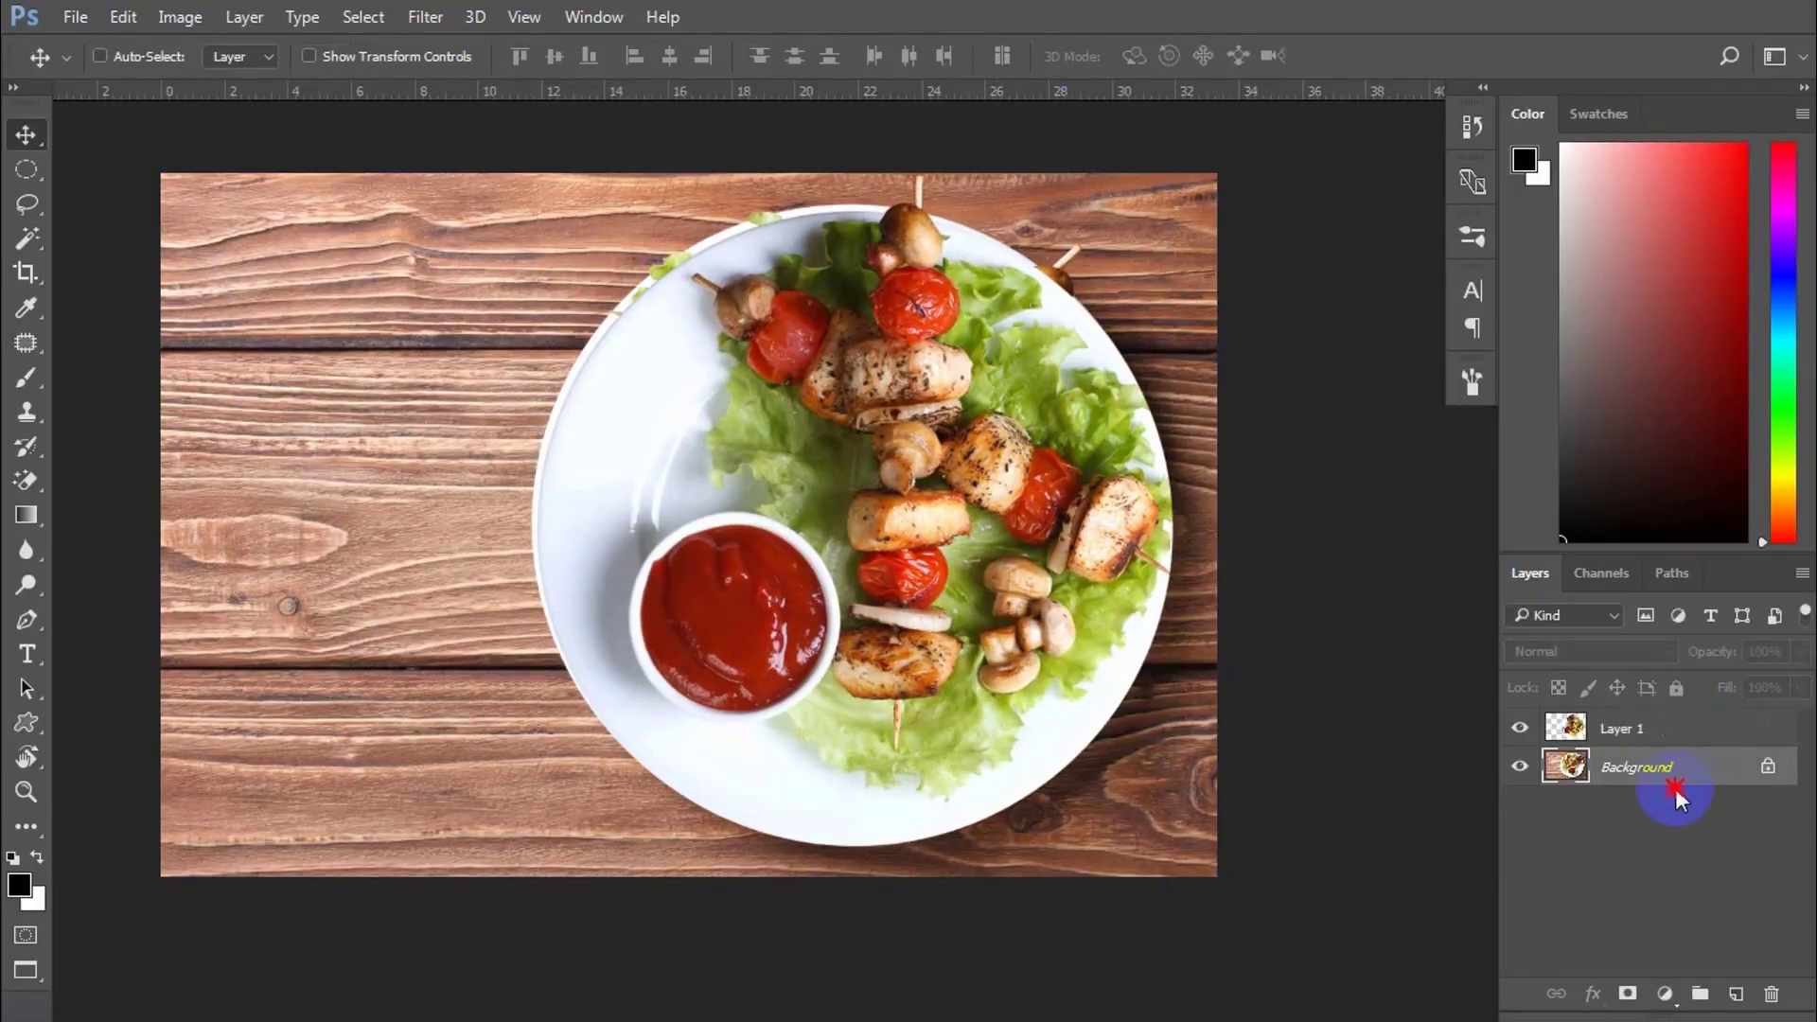
pyautogui.click(1737, 991)
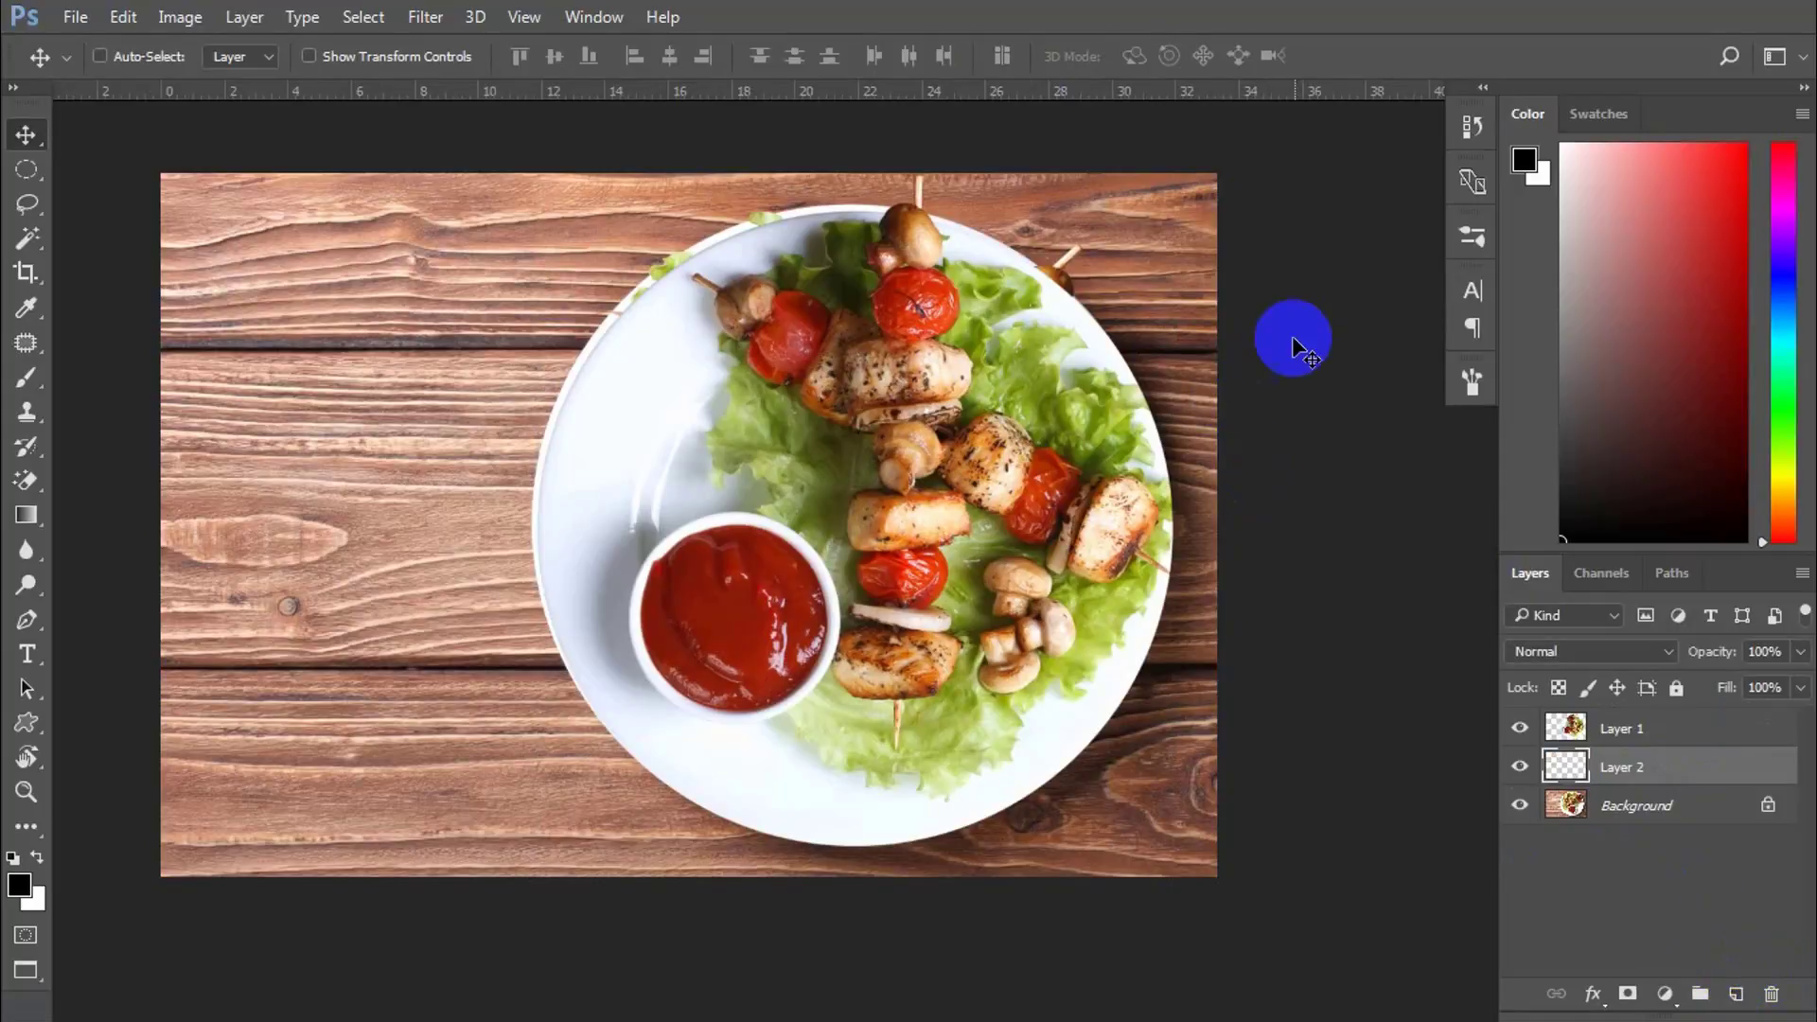
pyautogui.click(1783, 466)
pyautogui.click(1705, 185)
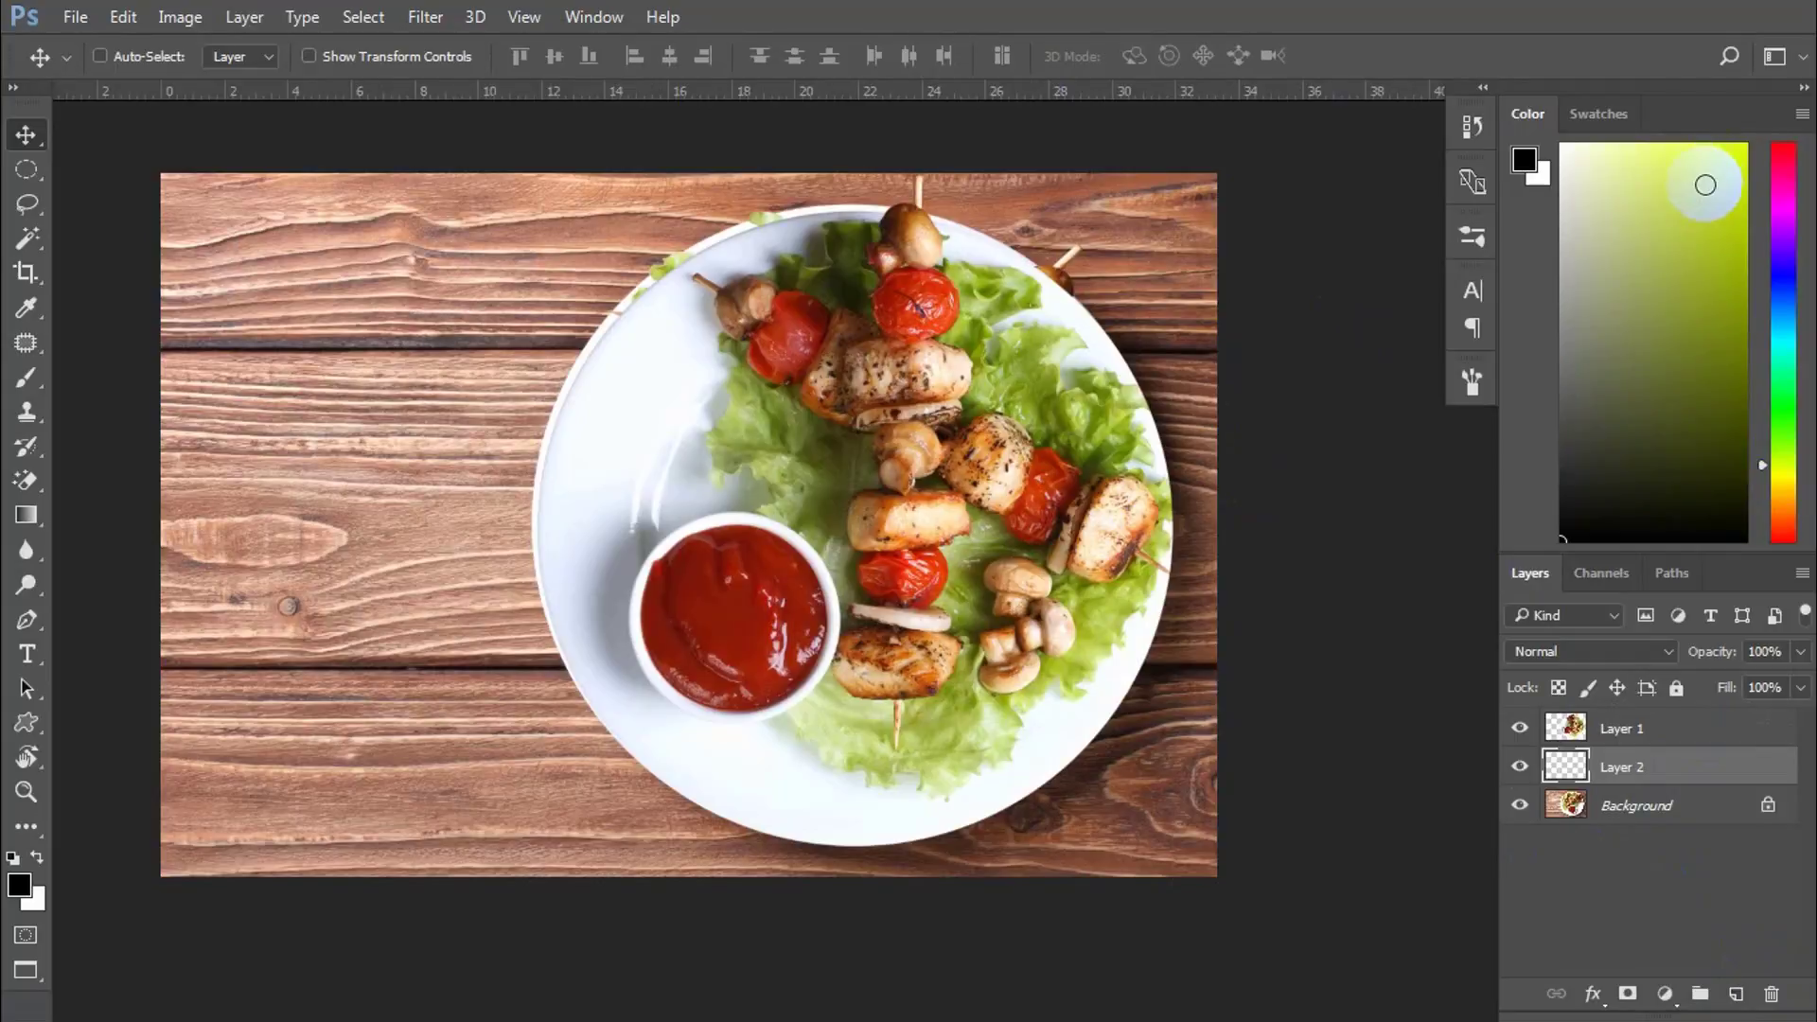
pyautogui.moveTo(1705, 185); pyautogui.dragTo(1702, 175)
pyautogui.hotkey('alt', 'BackSpace')
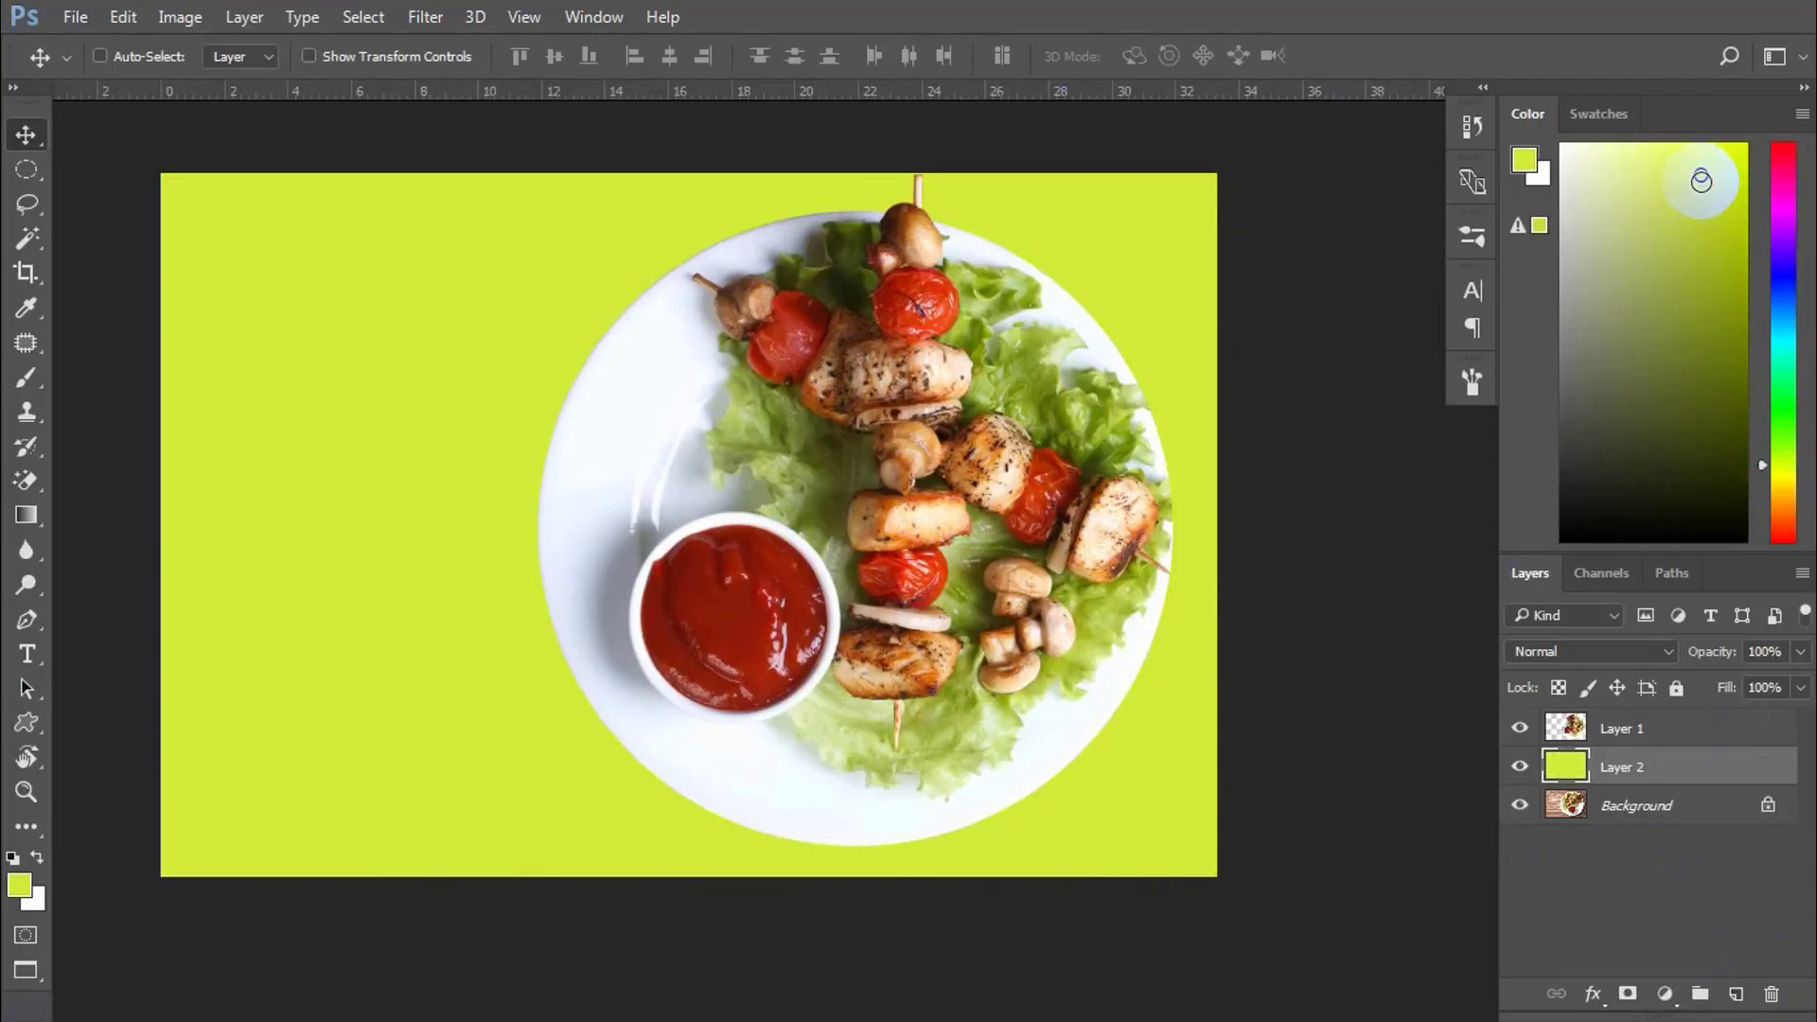
pyautogui.click(1699, 181)
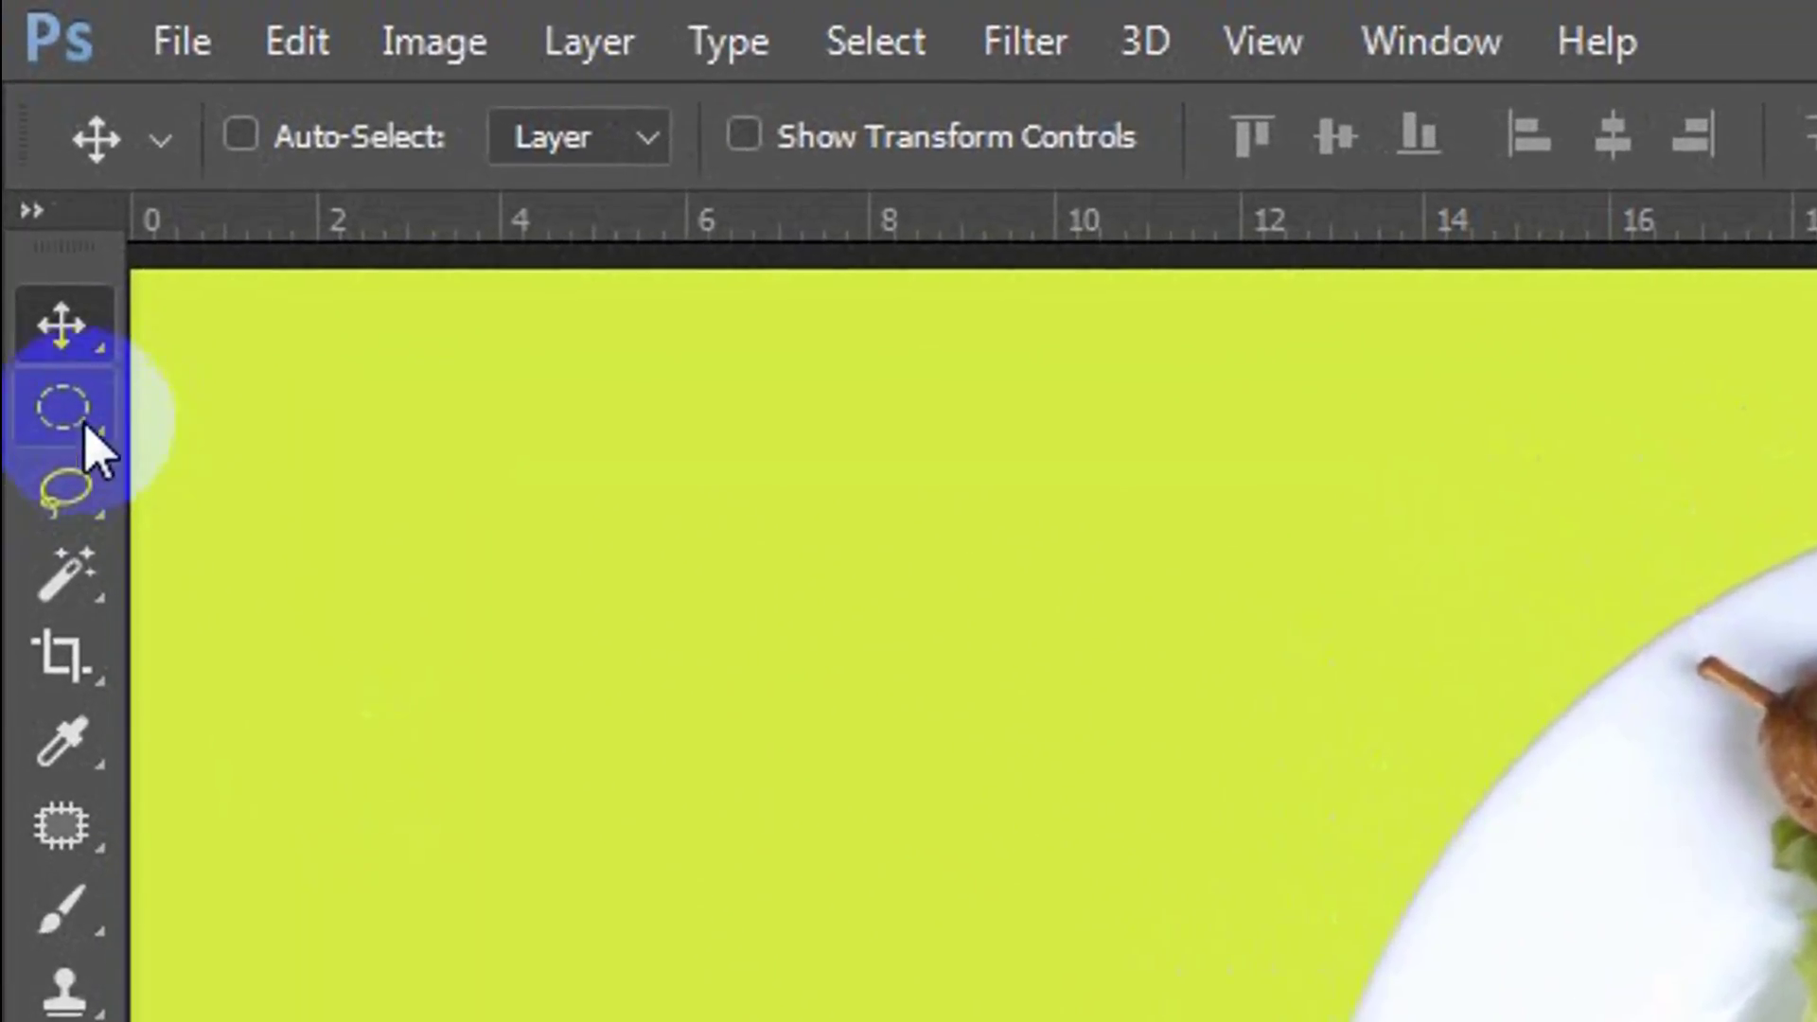
# Step: Draw a rectangular selection over the plate's skewer half and transform the selection so its dividing edge clears the ketchup bowl
pyautogui.moveTo(85, 427); pyautogui.dragTo(379, 406)
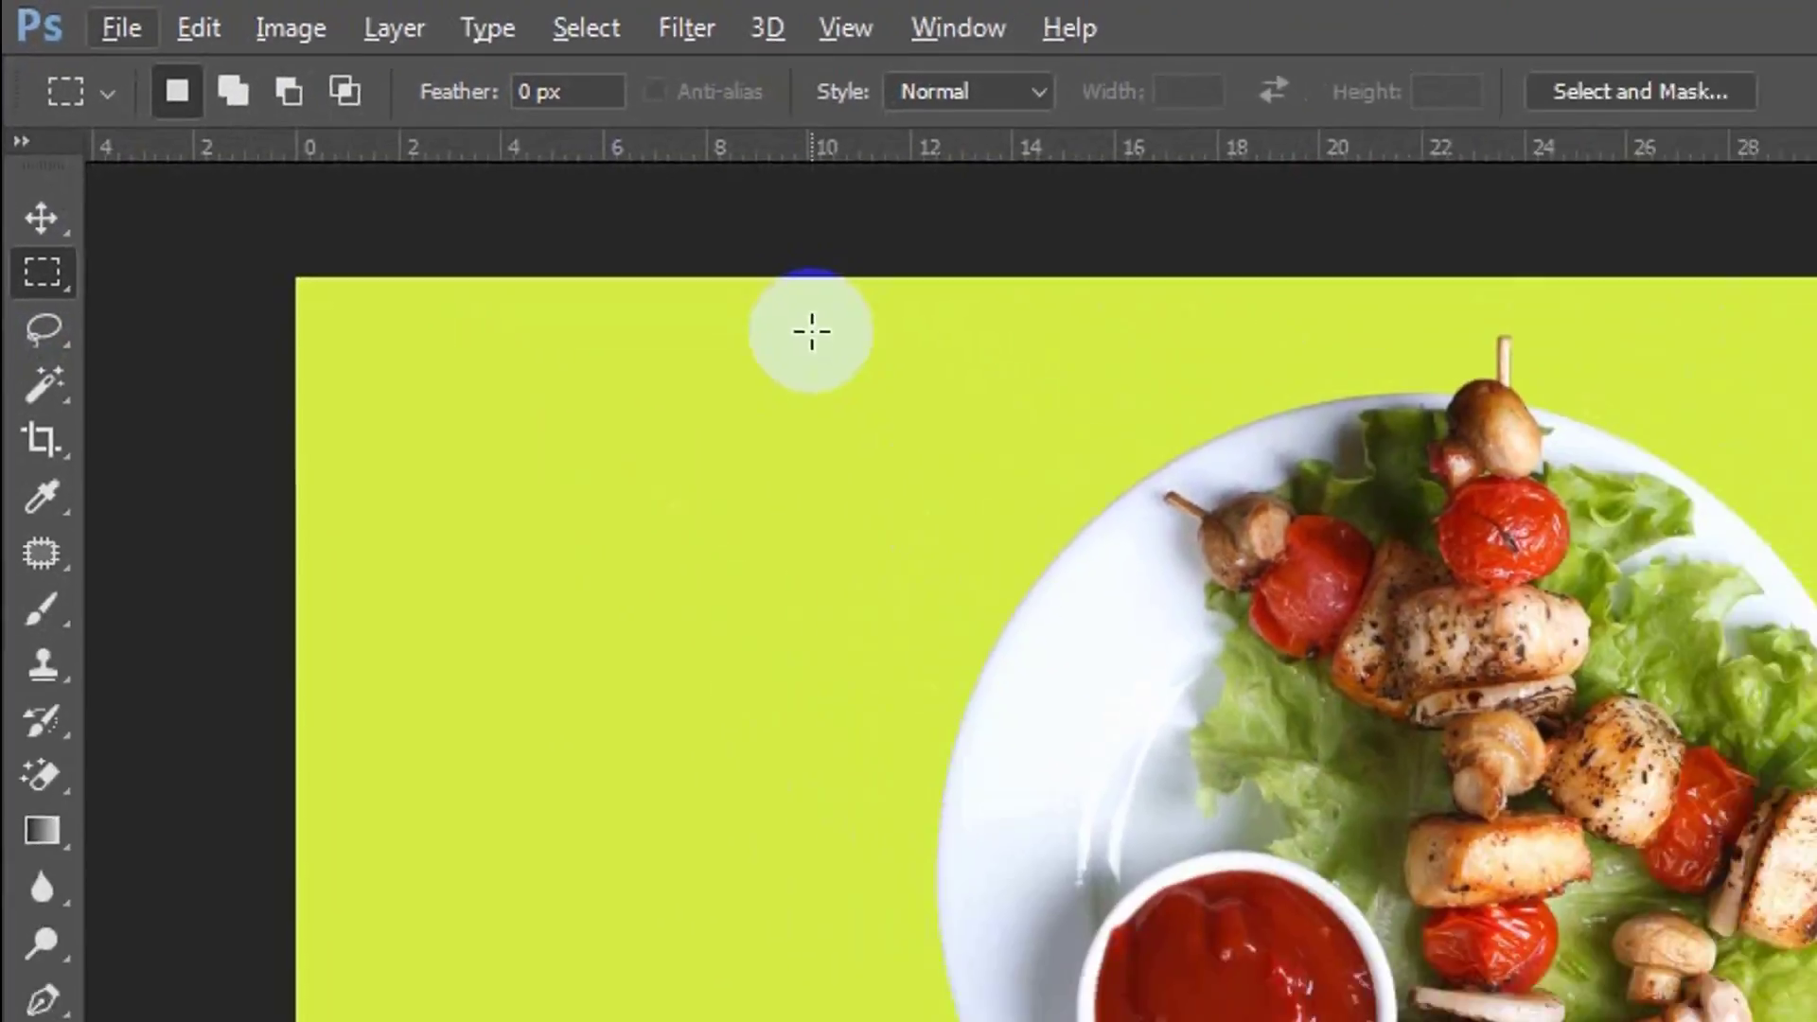
pyautogui.moveTo(1162, 148); pyautogui.dragTo(820, 915)
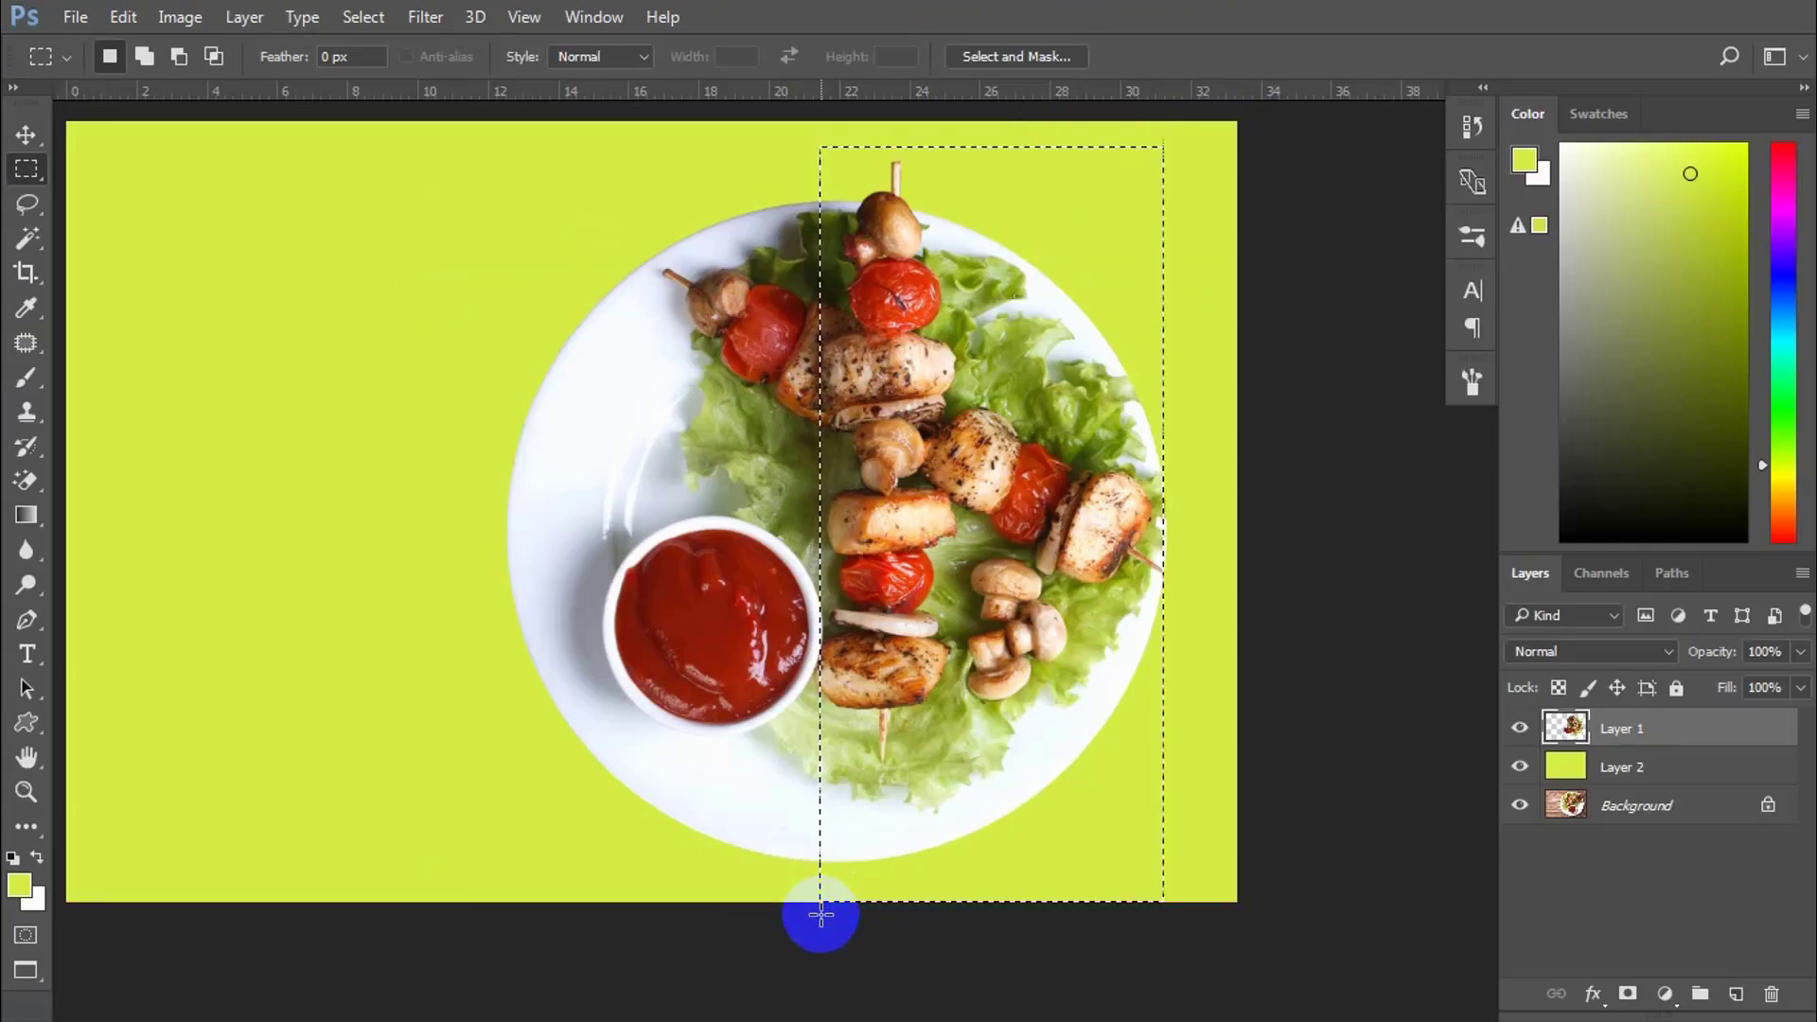
pyautogui.scroll(3, 825, 680)
pyautogui.rightClick(851, 667)
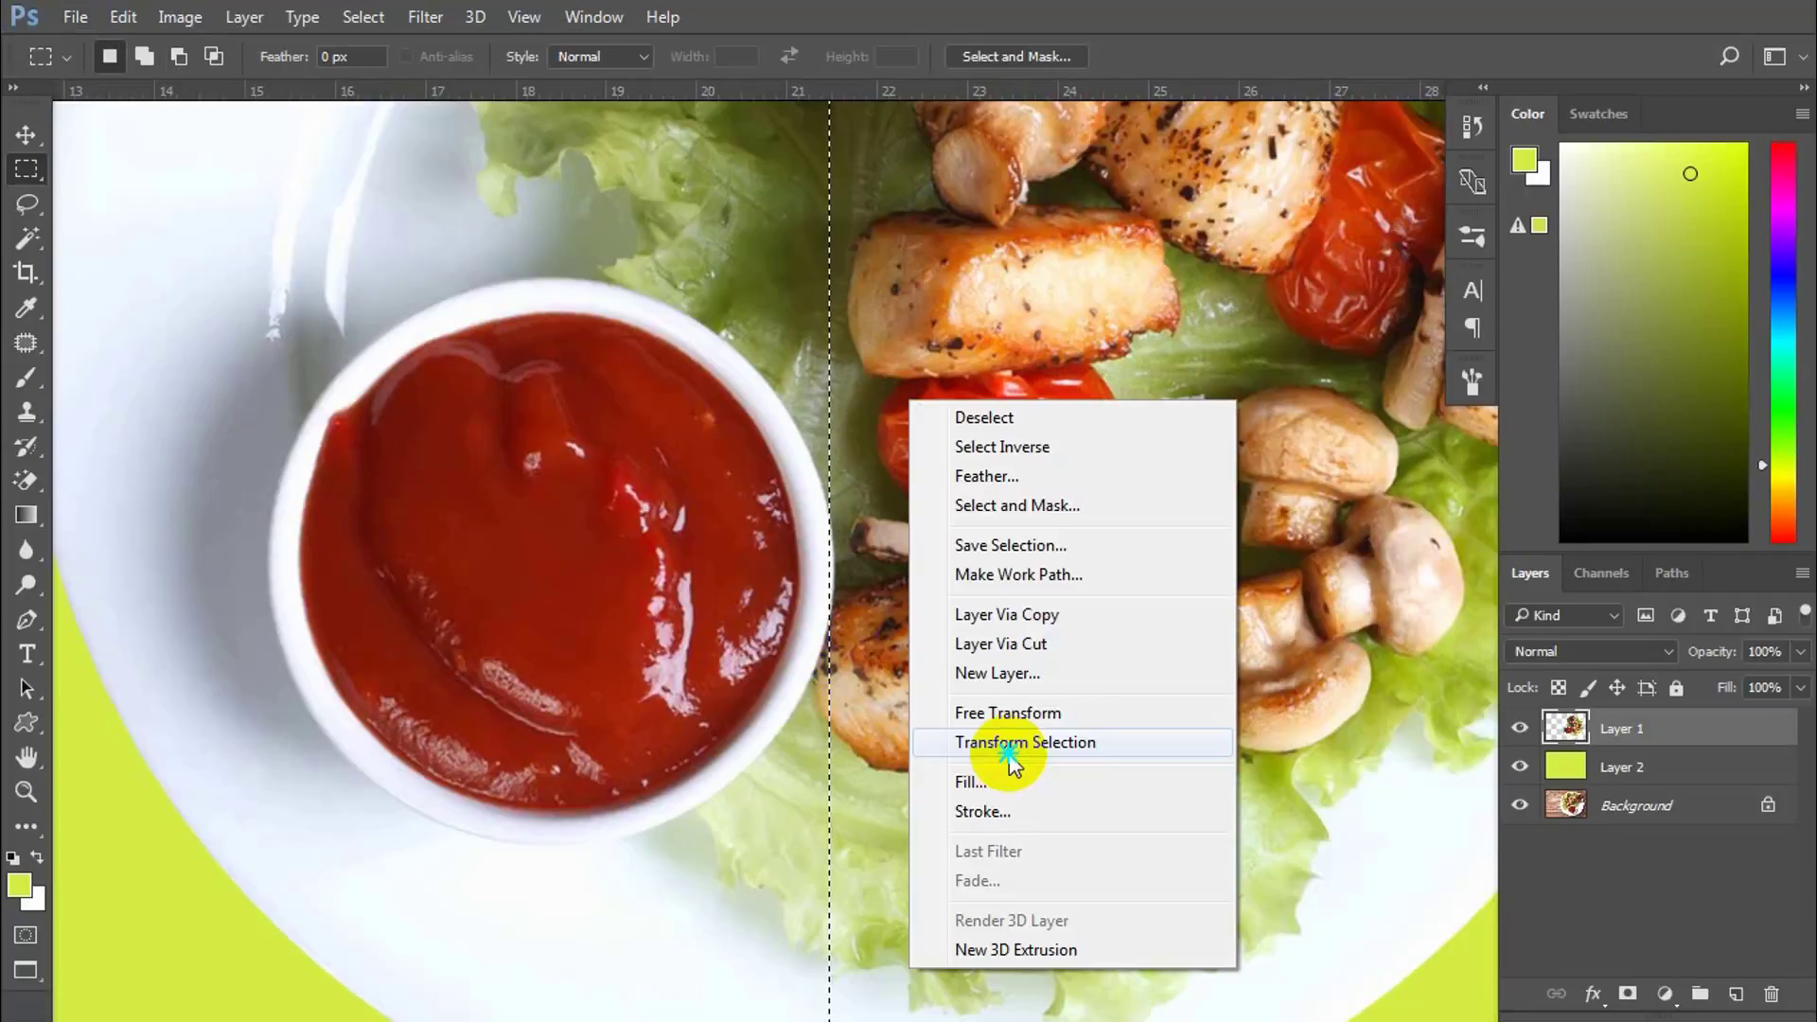
pyautogui.click(1008, 753)
pyautogui.moveTo(830, 310); pyautogui.dragTo(836, 312)
pyautogui.press('Return')
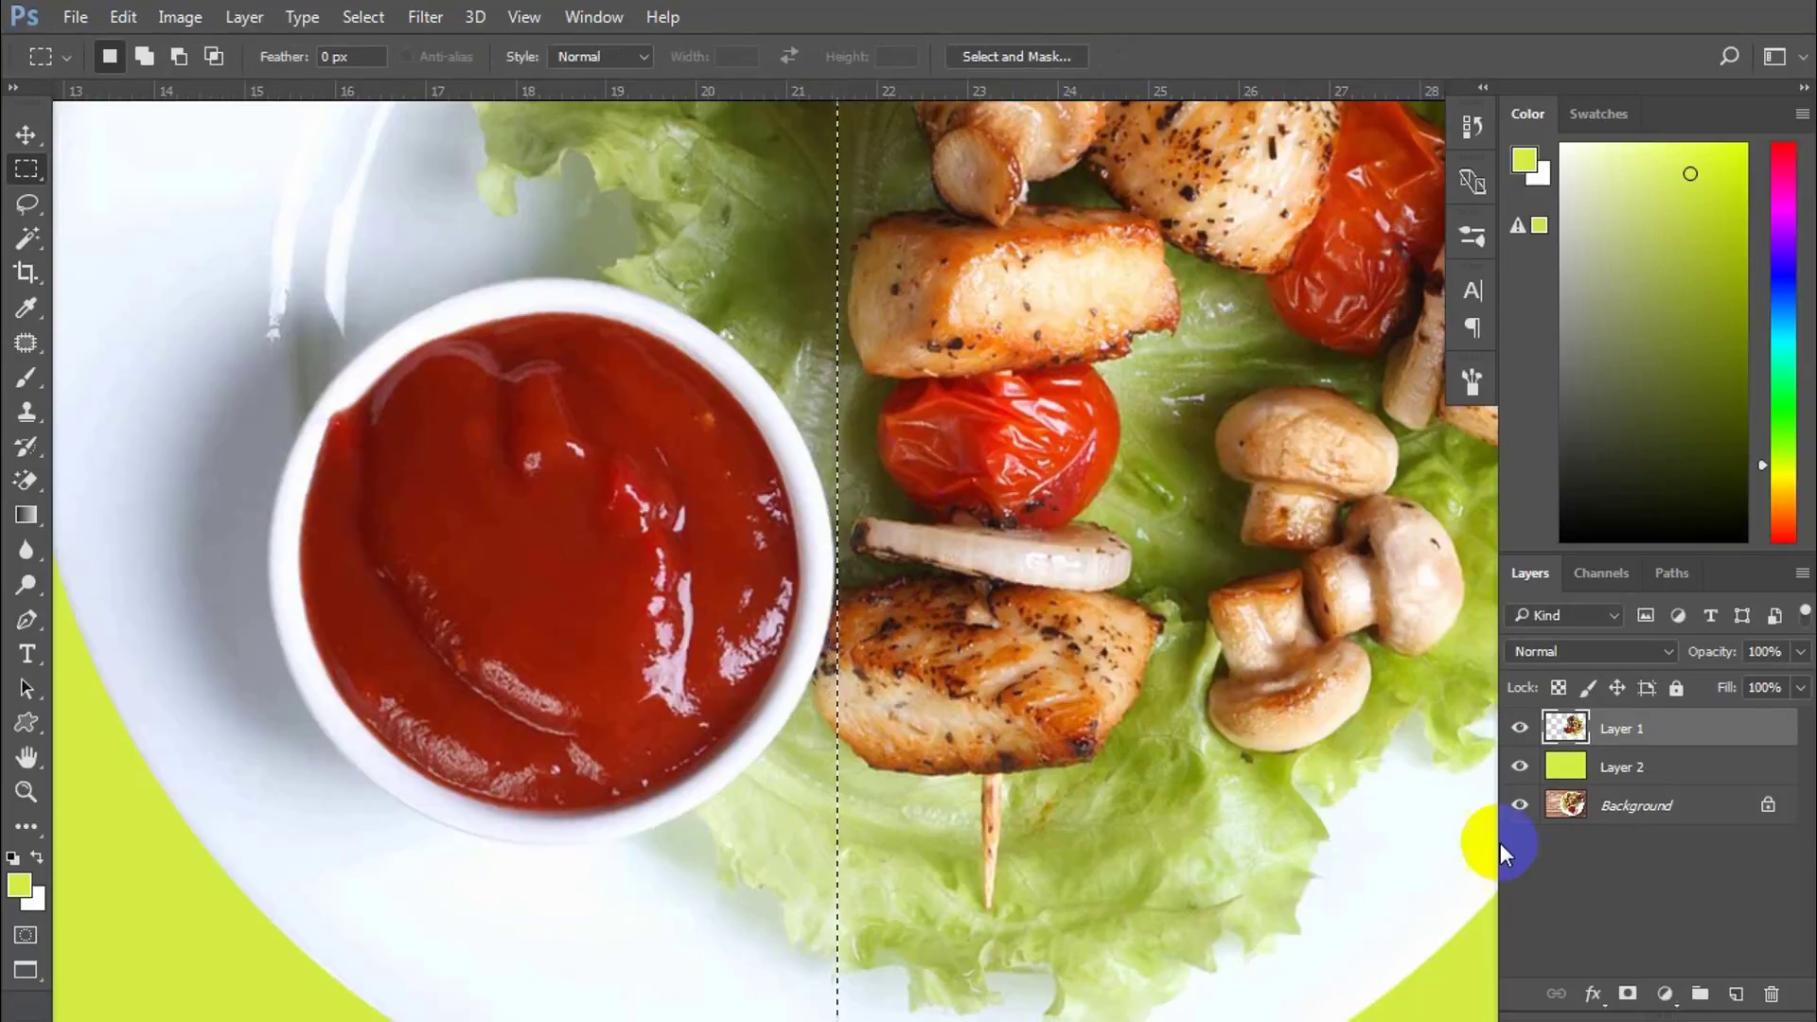
# Step: Invert the selection and add a layer mask to Layer 1 that hides the plate half with the ketchup bowl
pyautogui.hotkey('ctrl', '0')
pyautogui.hotkey('ctrl', 'shift', 'i')
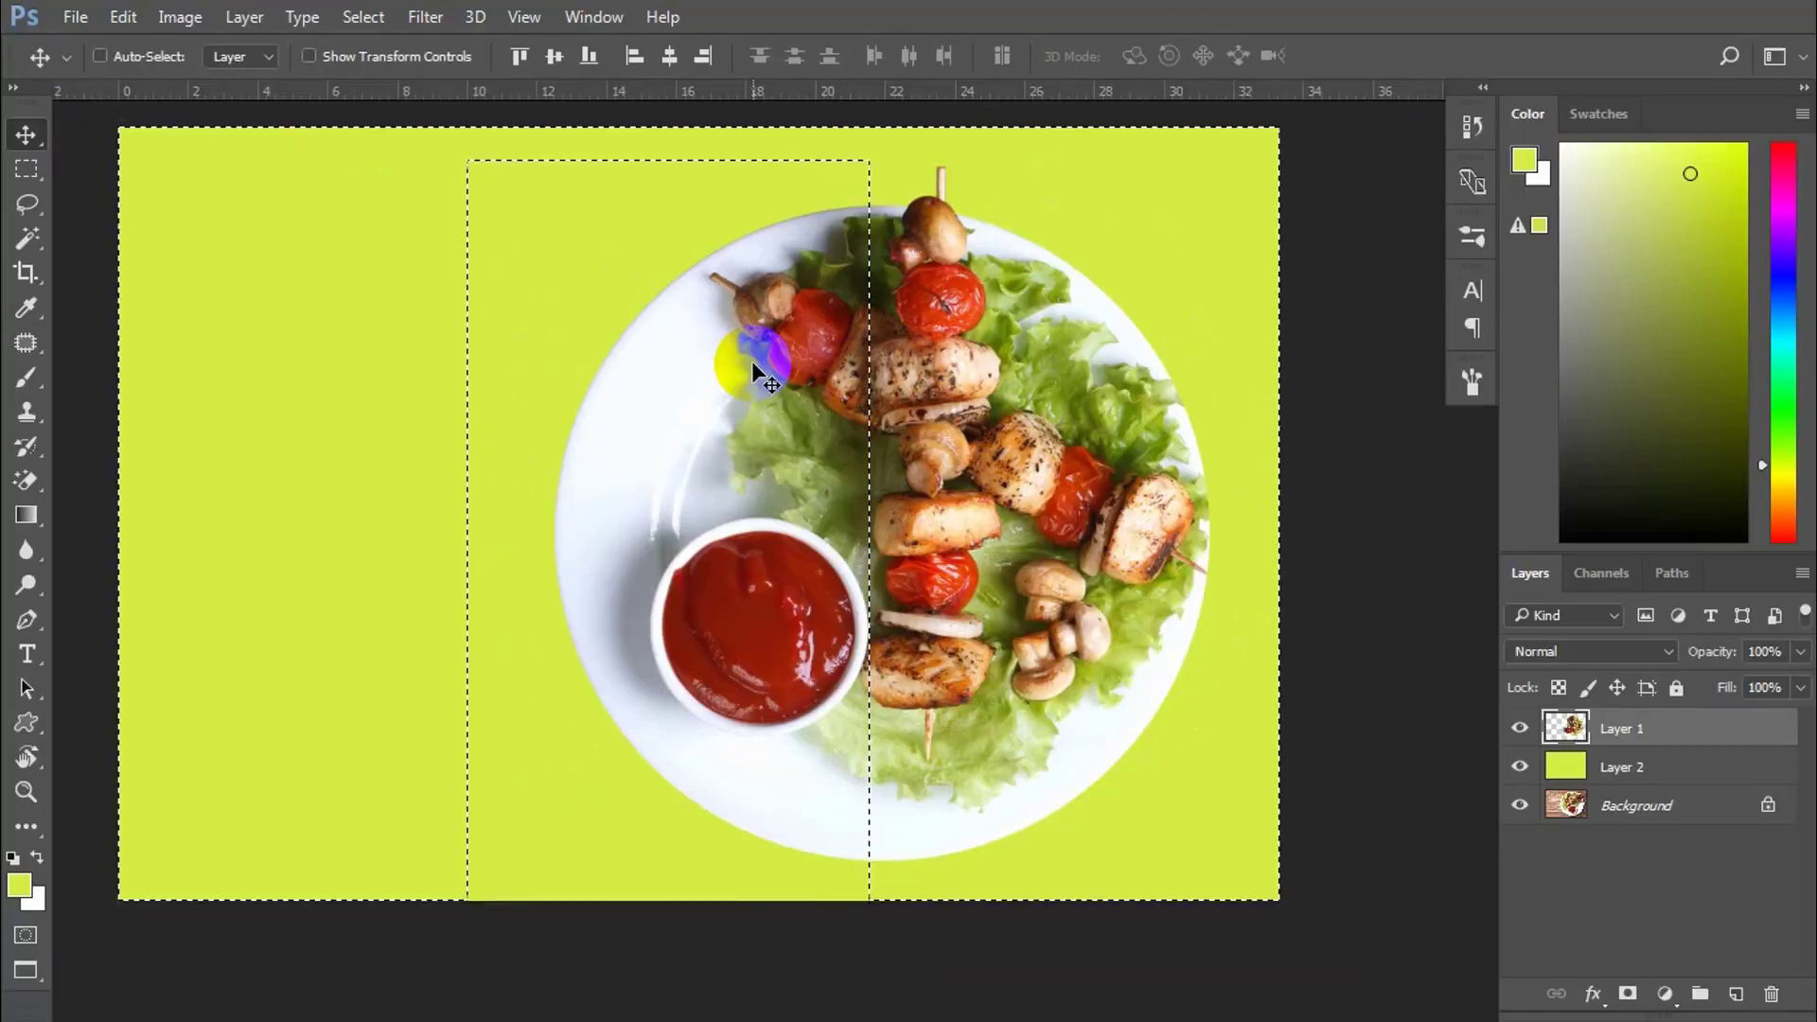
pyautogui.press('ctrl')
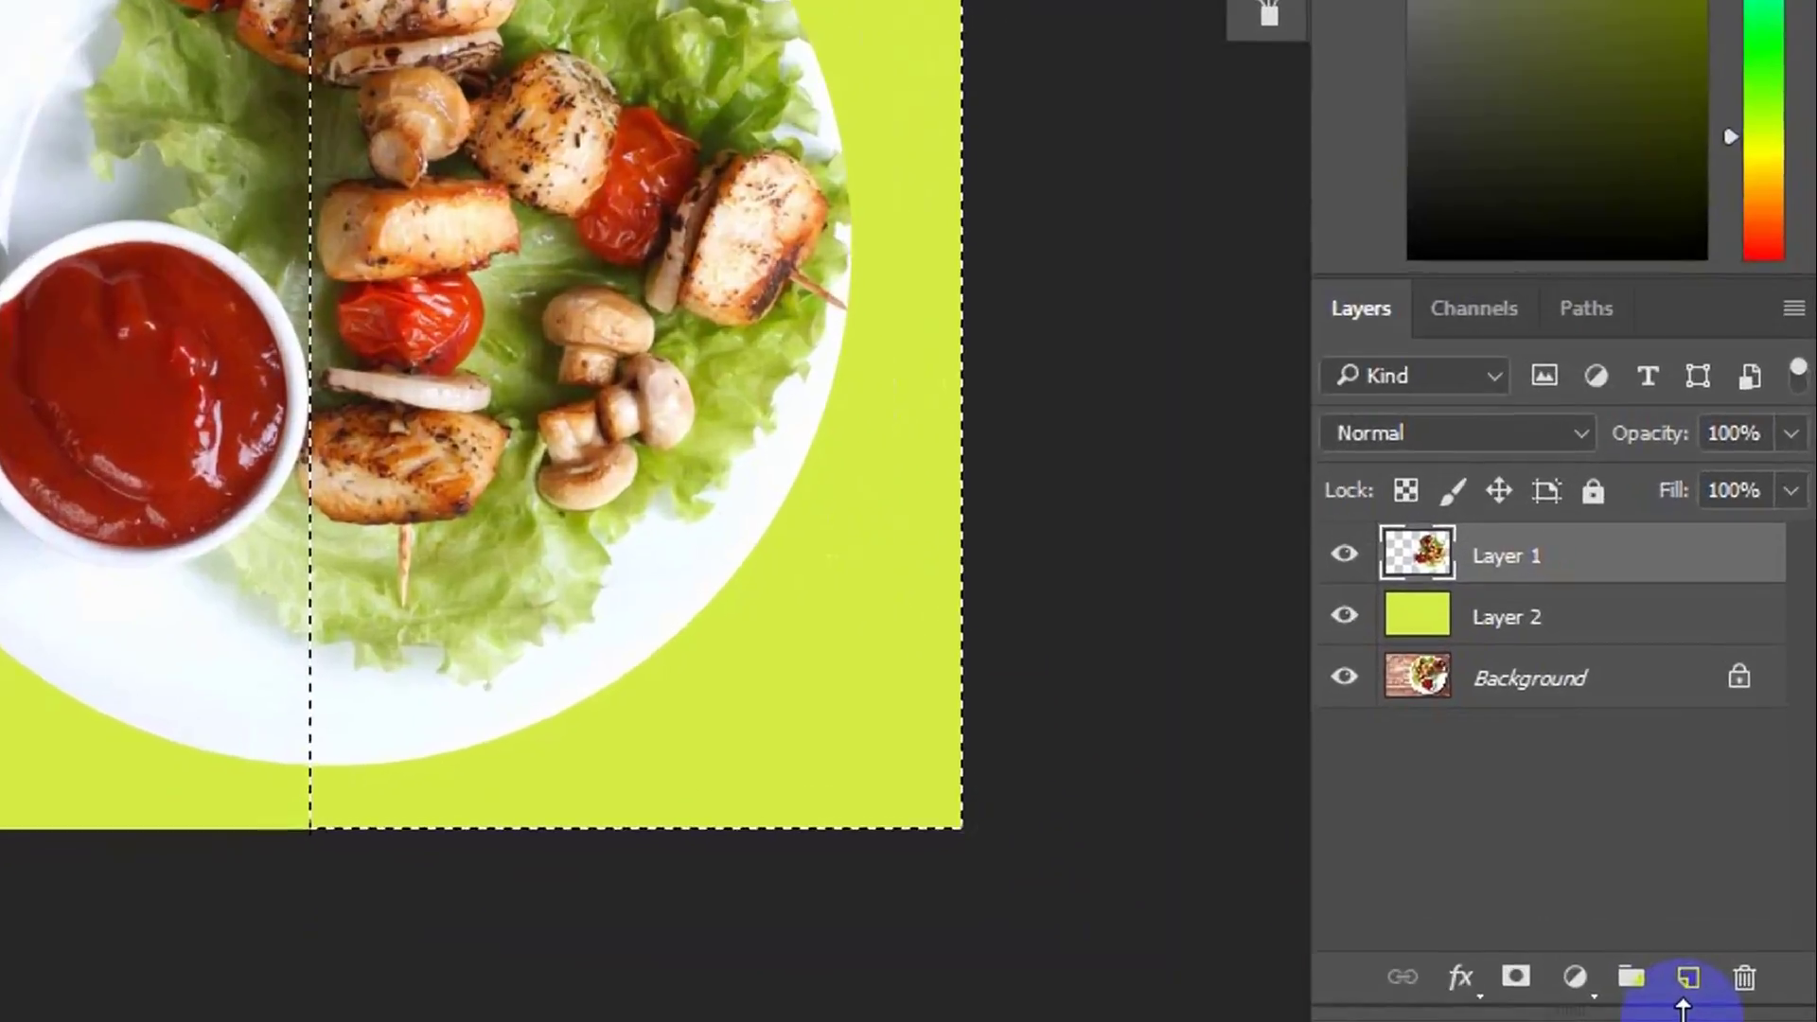
pyautogui.click(1627, 993)
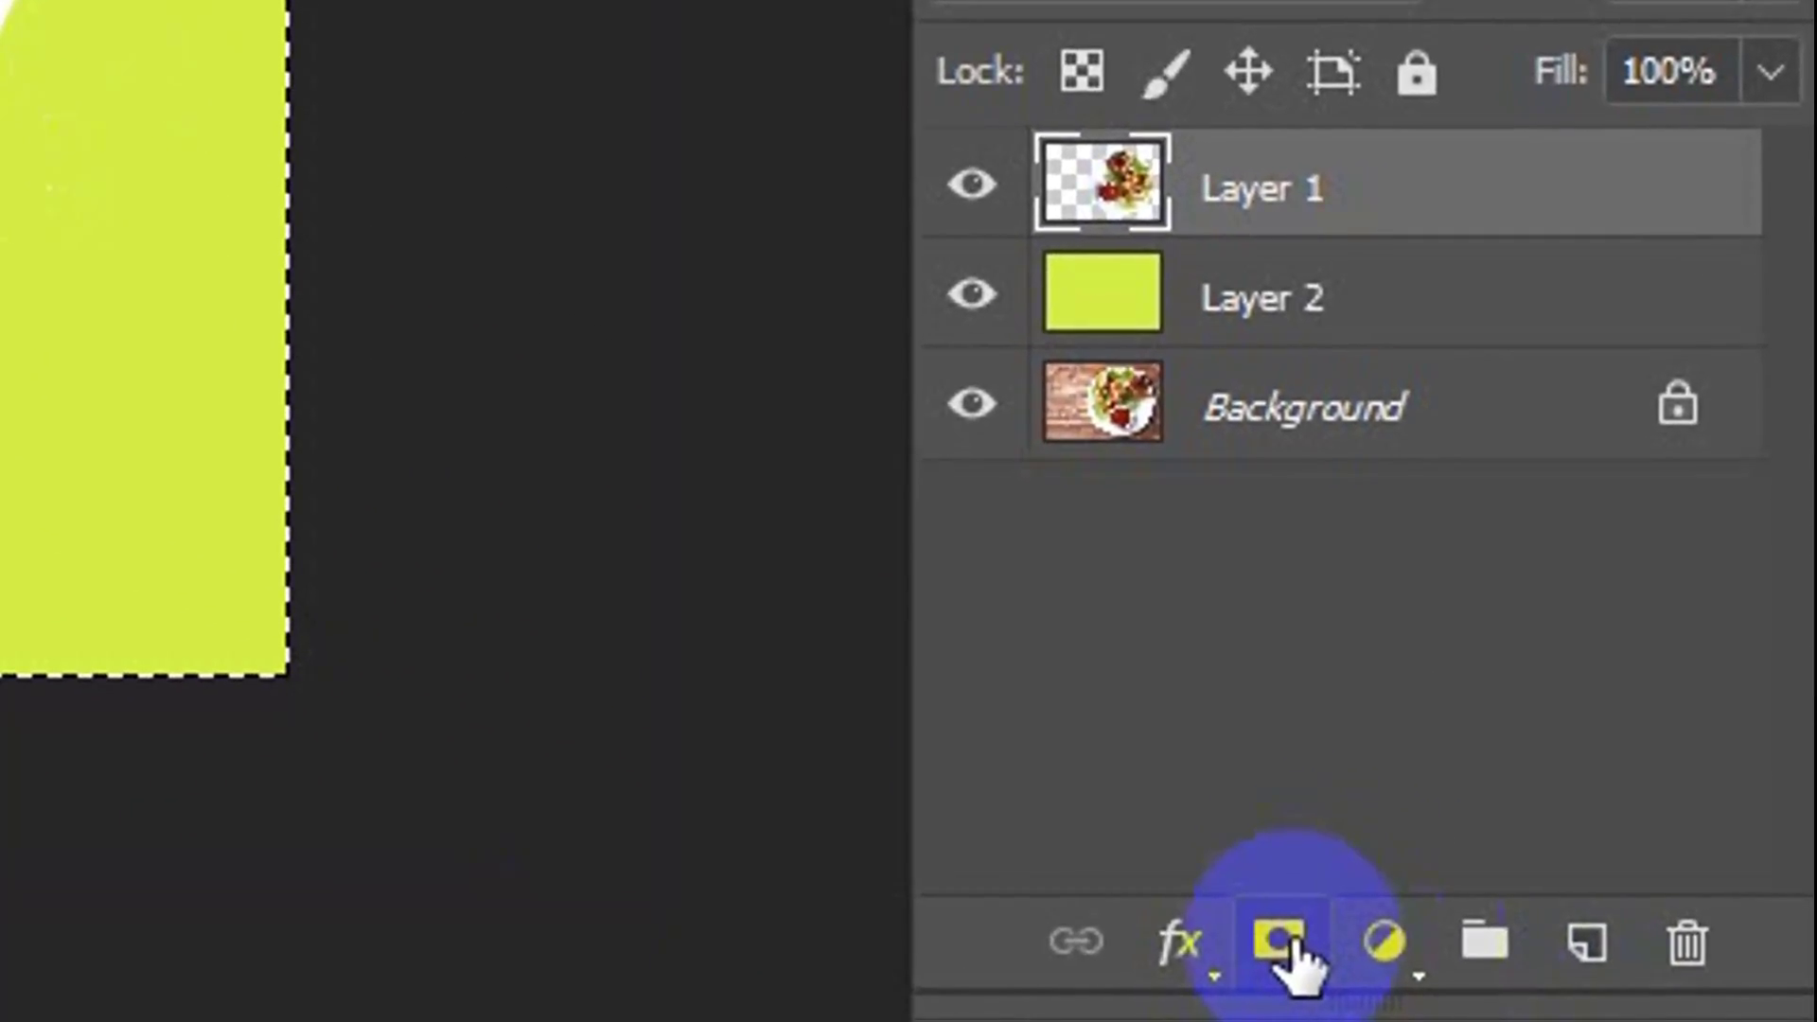
pyautogui.click(1289, 941)
pyautogui.click(1214, 754)
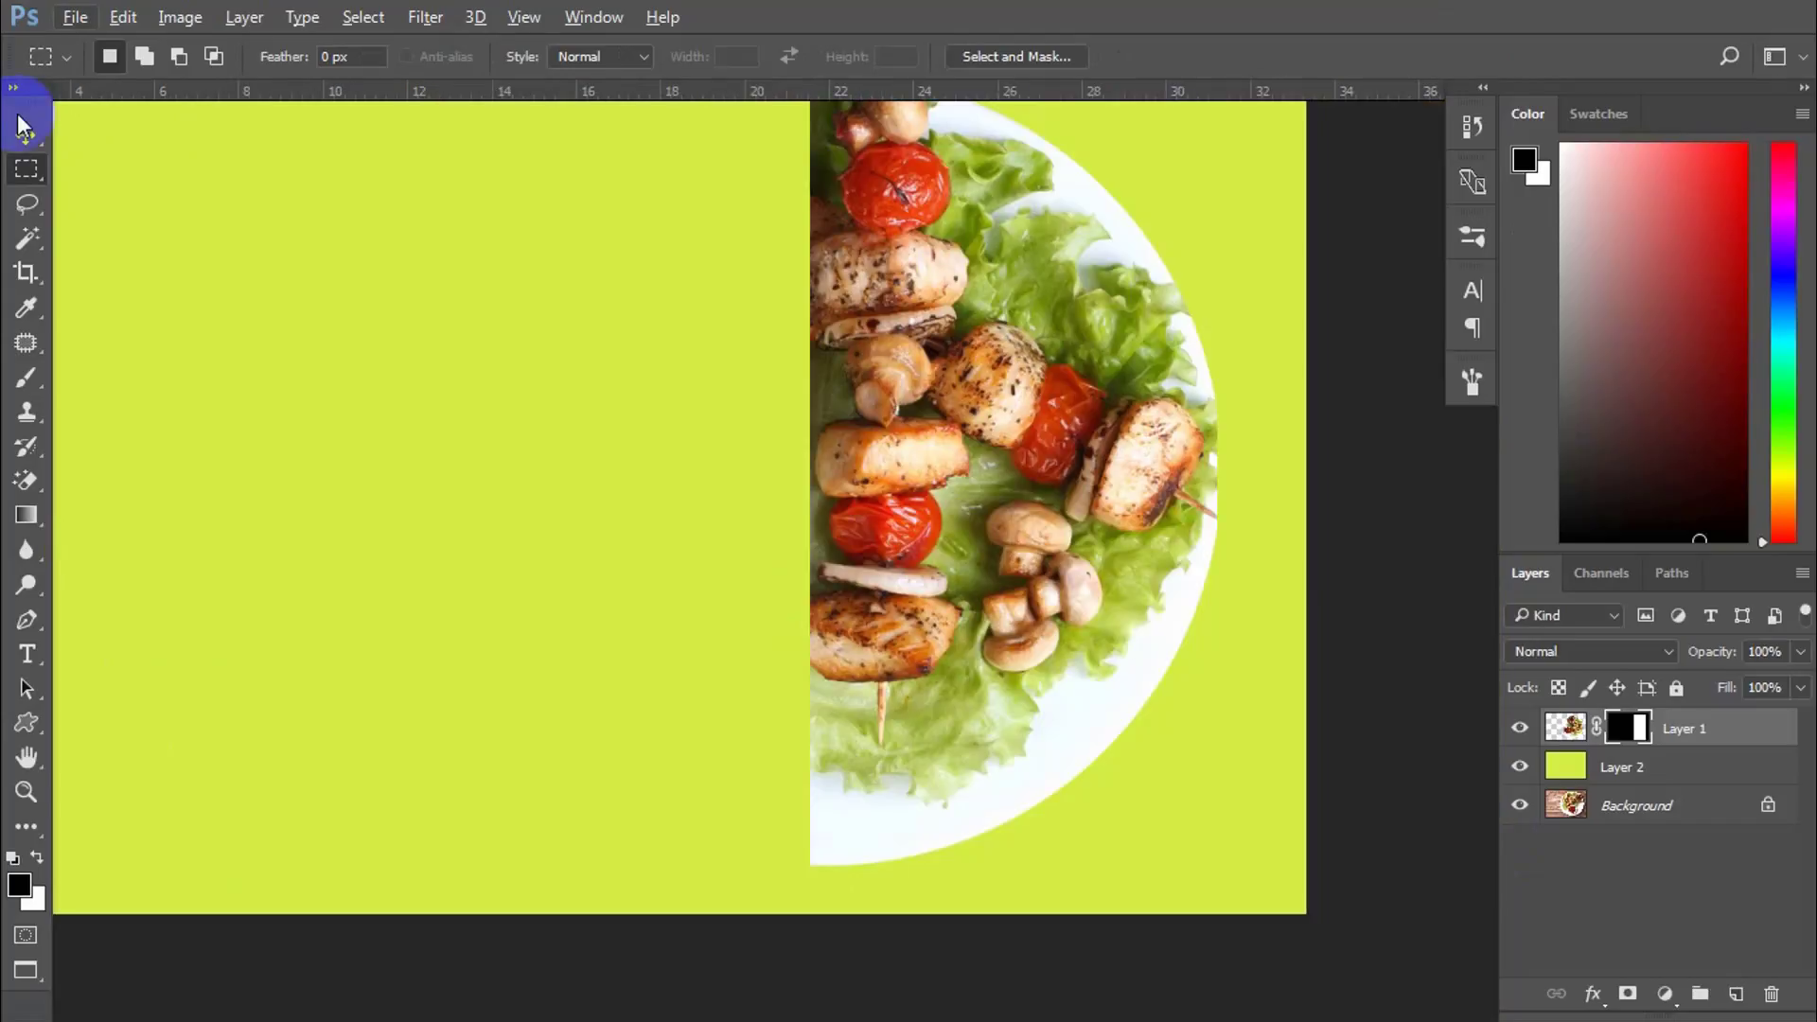
# Step: Duplicate the masked plate layer and delete the layer mask from the original Layer 1
pyautogui.click(25, 127)
pyautogui.click(1618, 739)
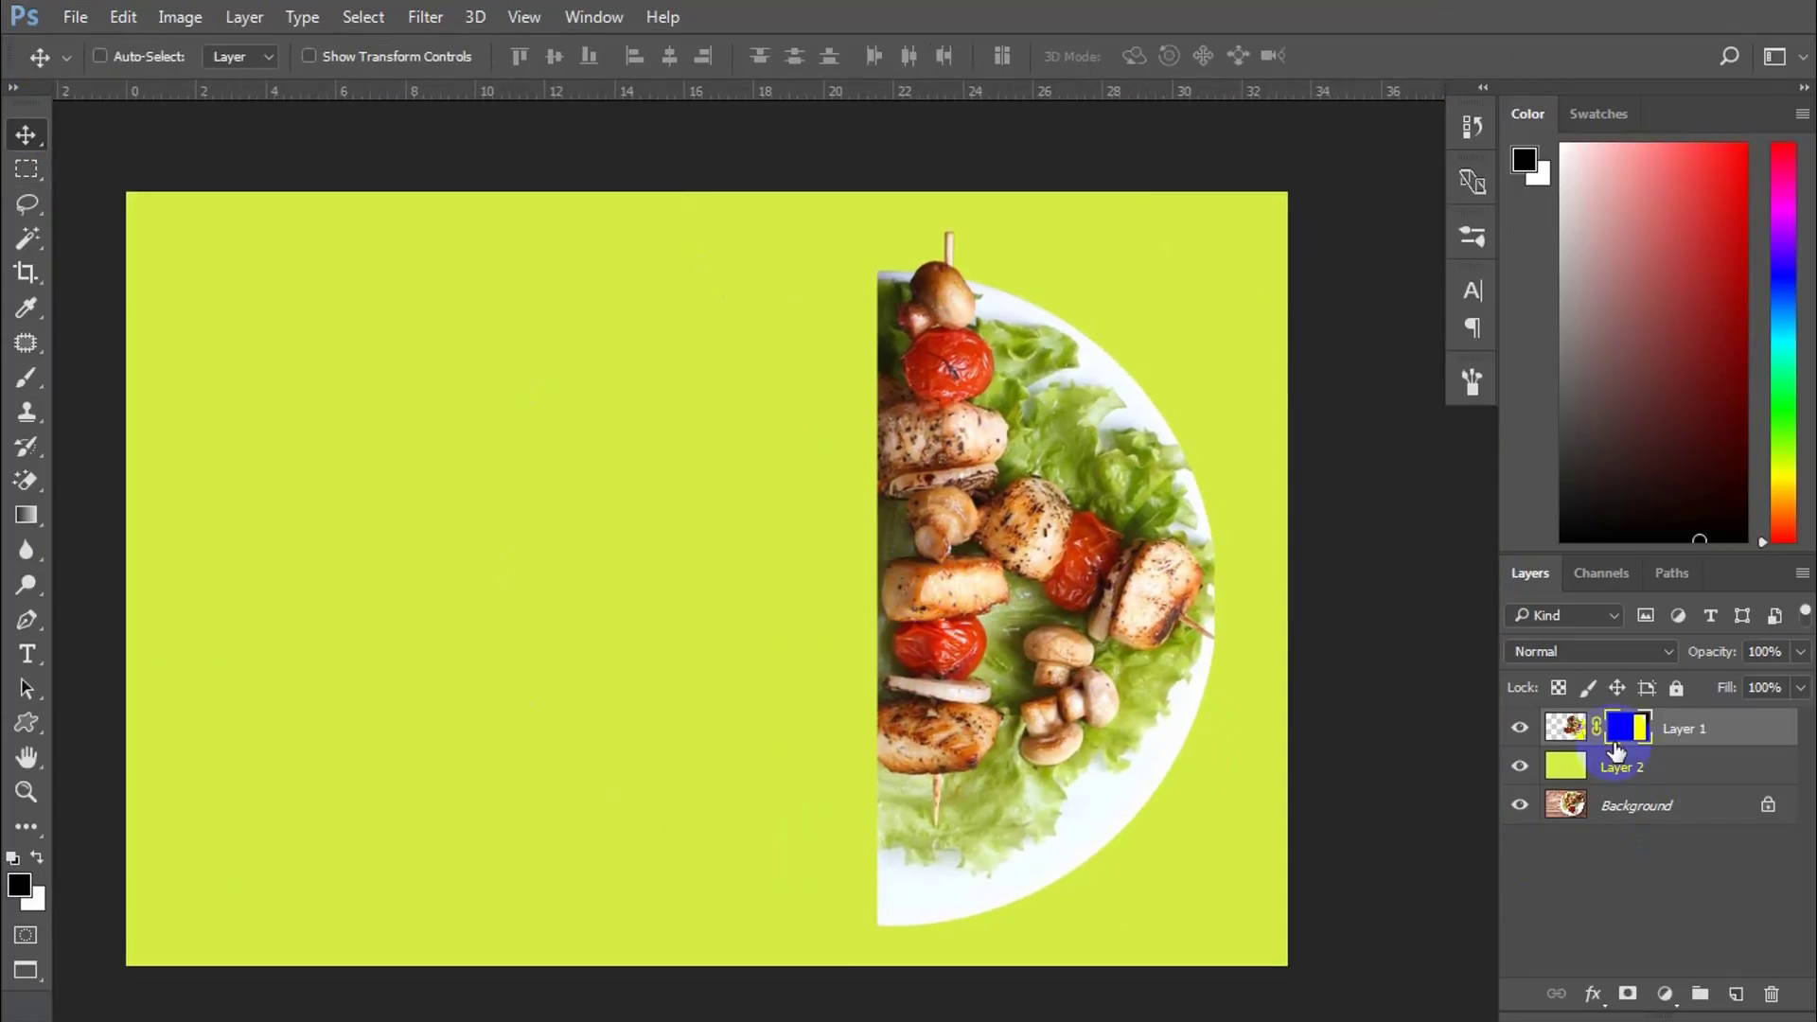
pyautogui.moveTo(1616, 751)
pyautogui.mouseDown()
pyautogui.moveTo(1651, 793)
pyautogui.moveTo(1649, 757)
pyautogui.mouseUp()
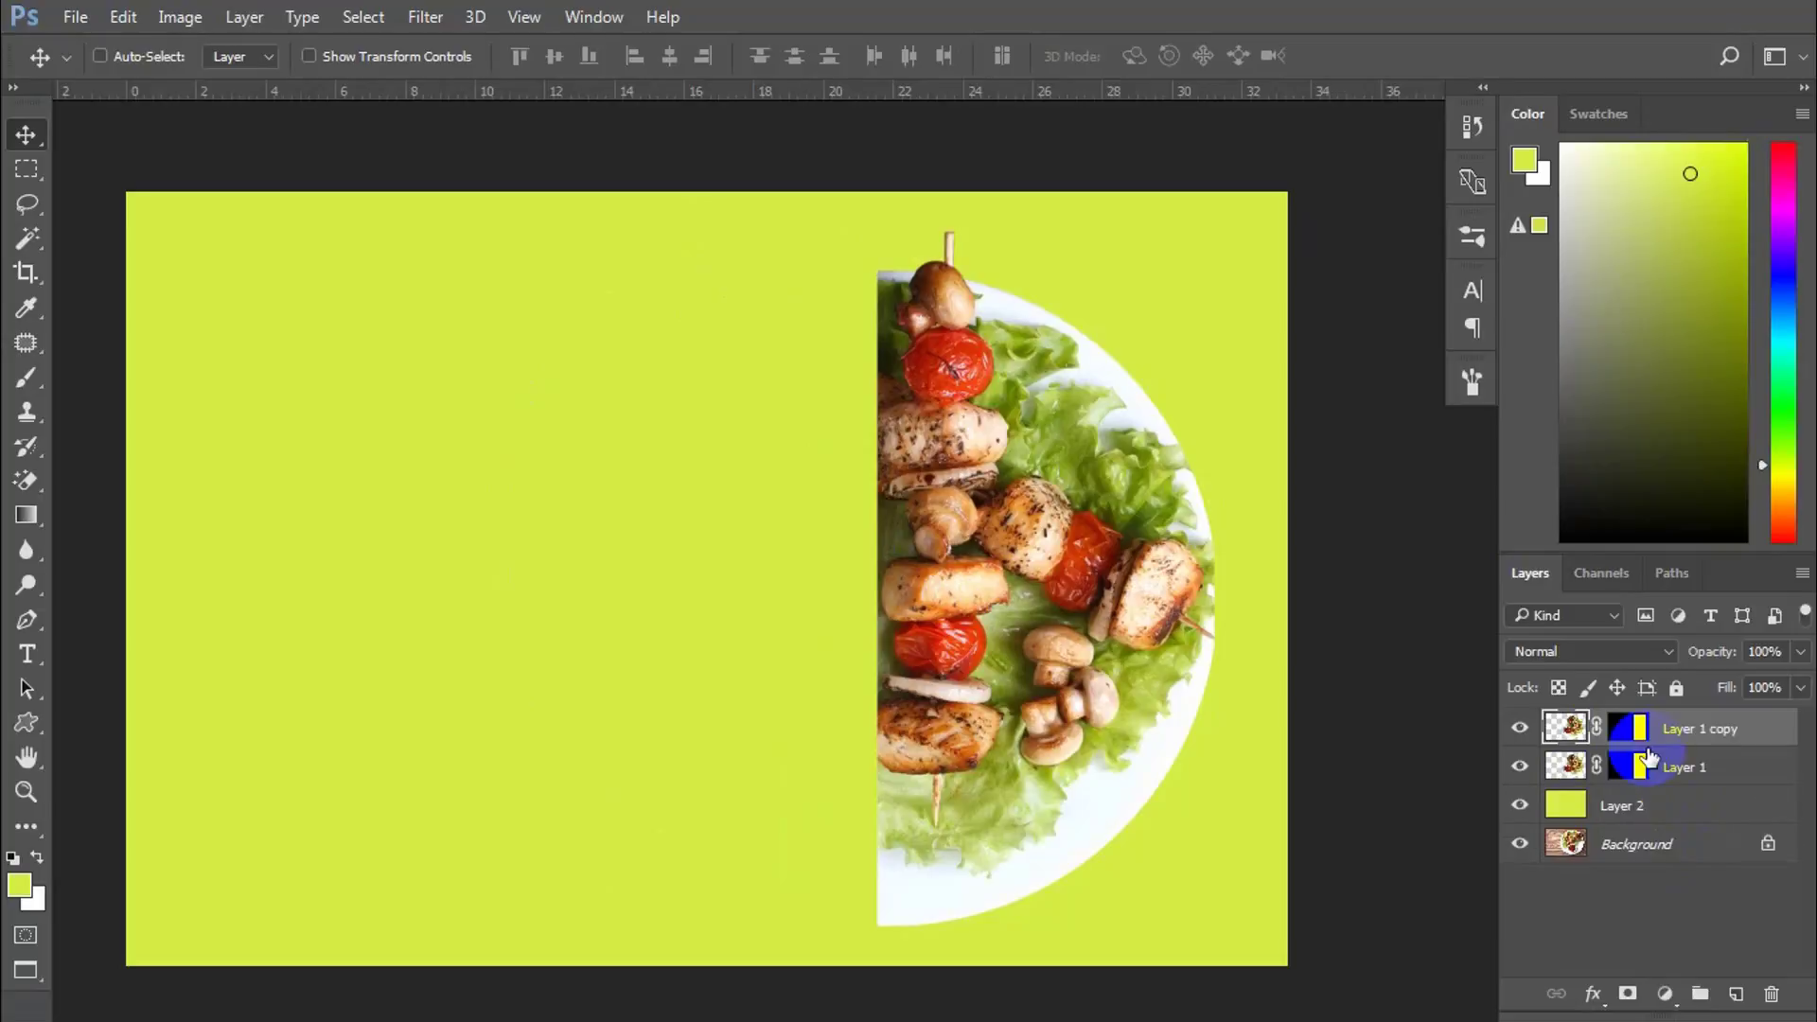
pyautogui.click(1640, 766)
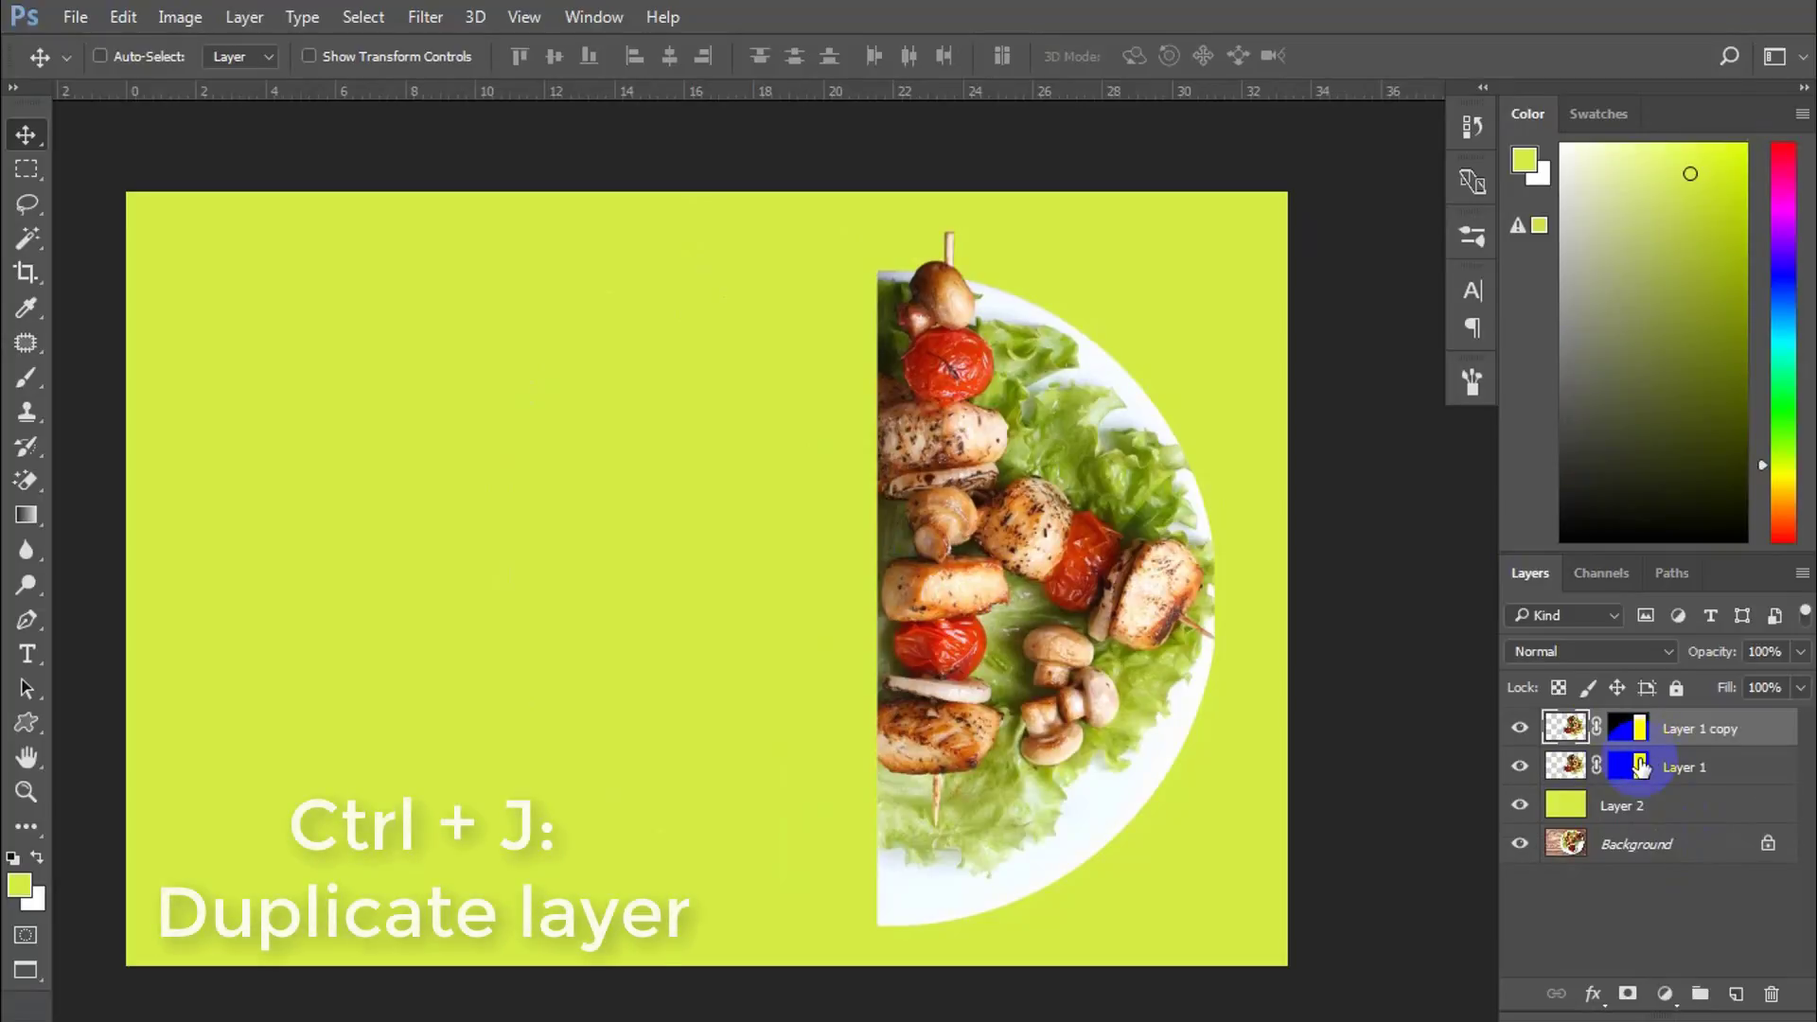
pyautogui.click(1627, 771)
pyautogui.rightClick(1627, 772)
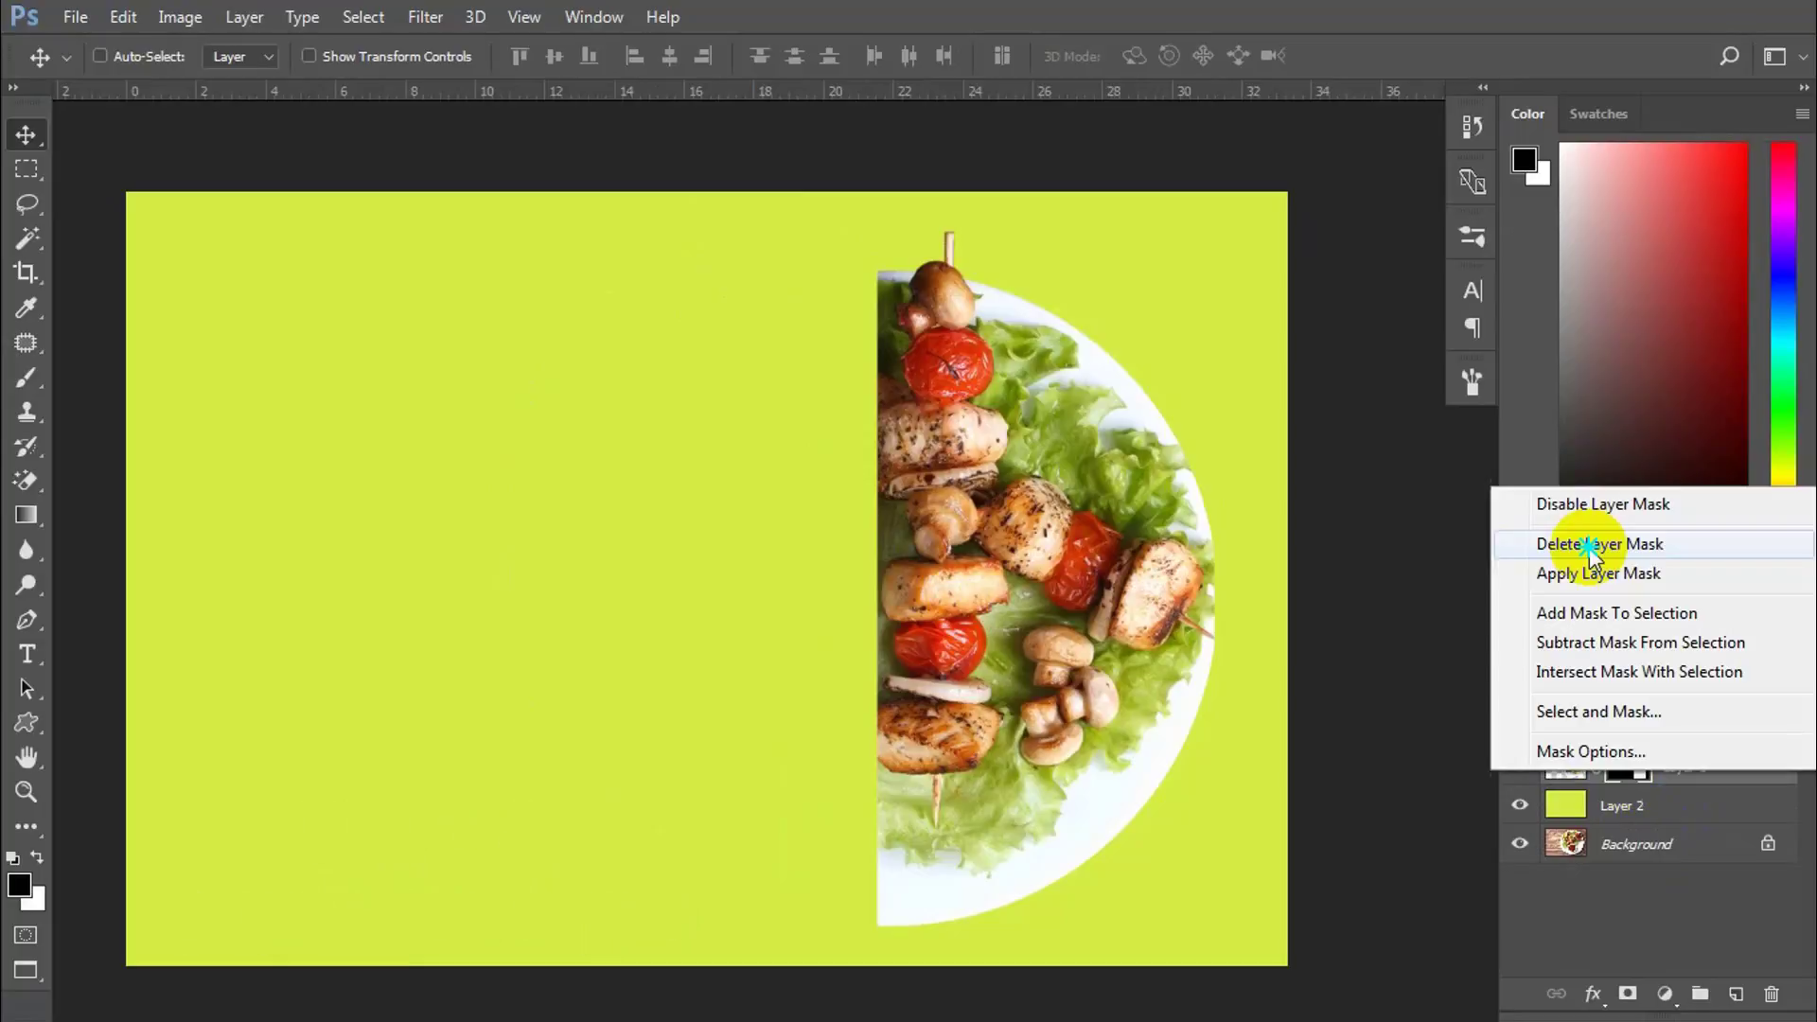
pyautogui.click(1588, 545)
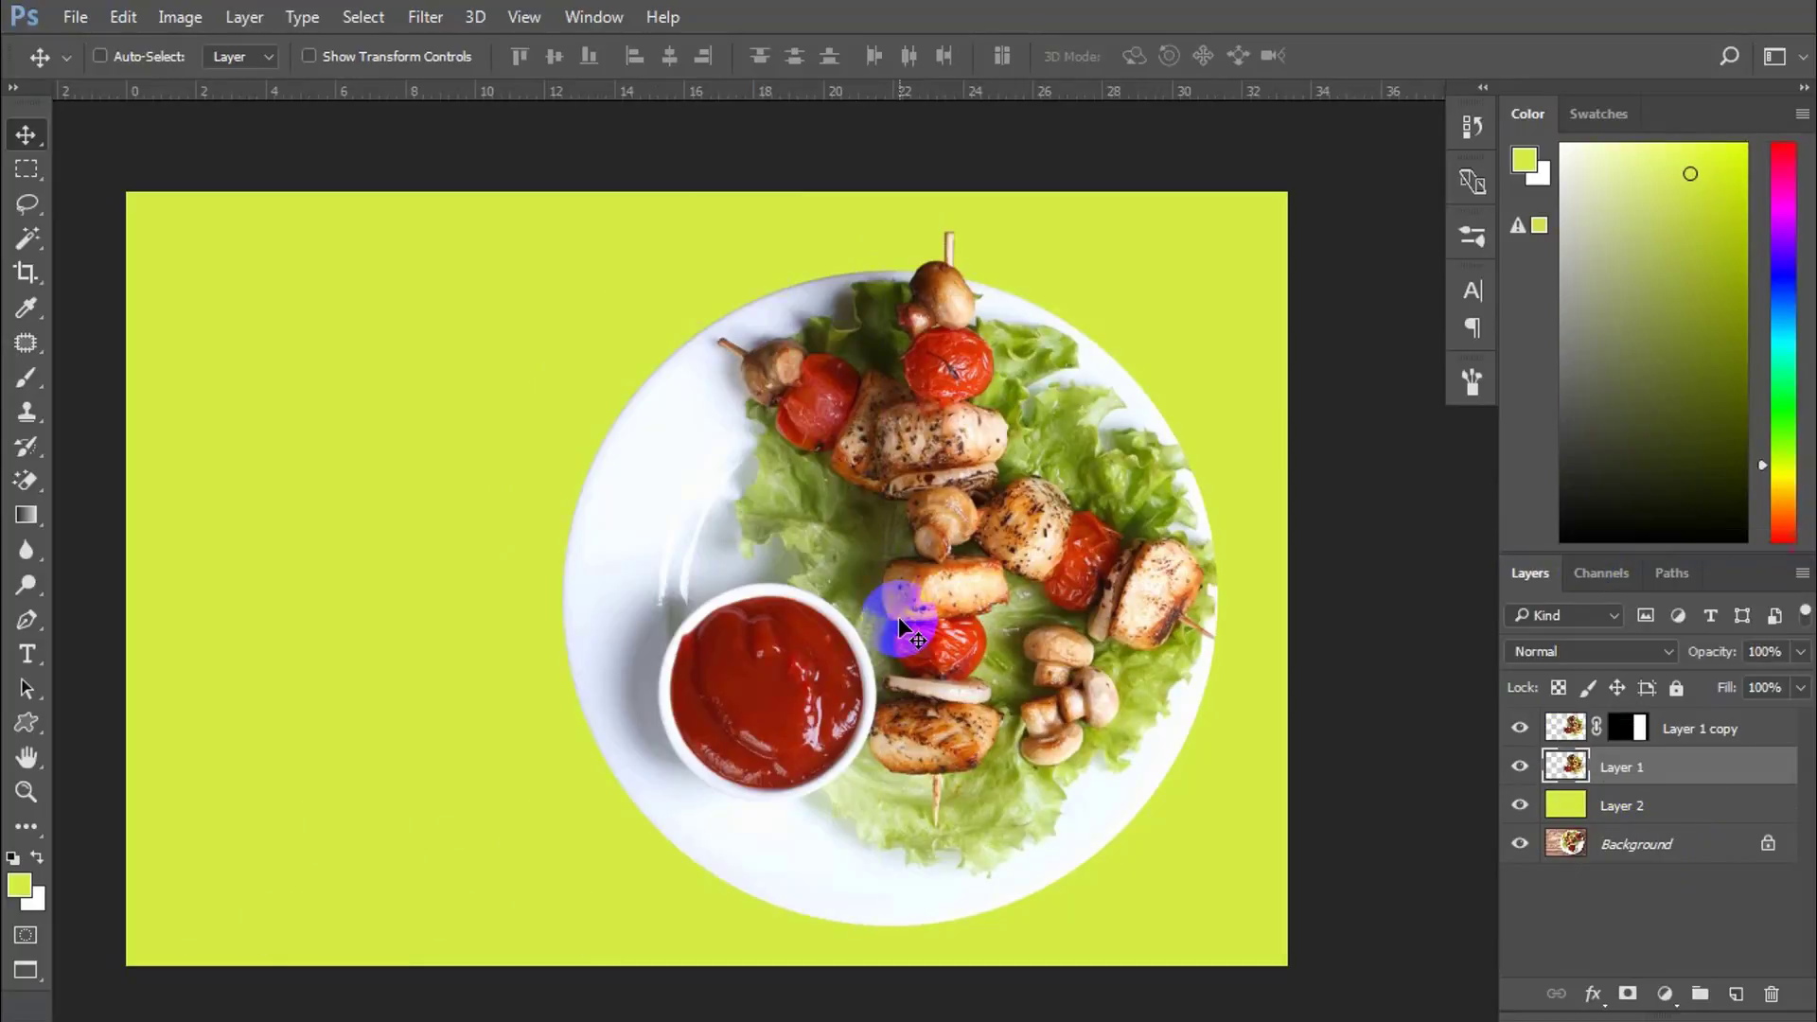
# Step: Trace the cut-off end of the lowest chicken piece with the Pen tool and copy it from Layer 1 to a new layer
pyautogui.scroll(2, 900, 626)
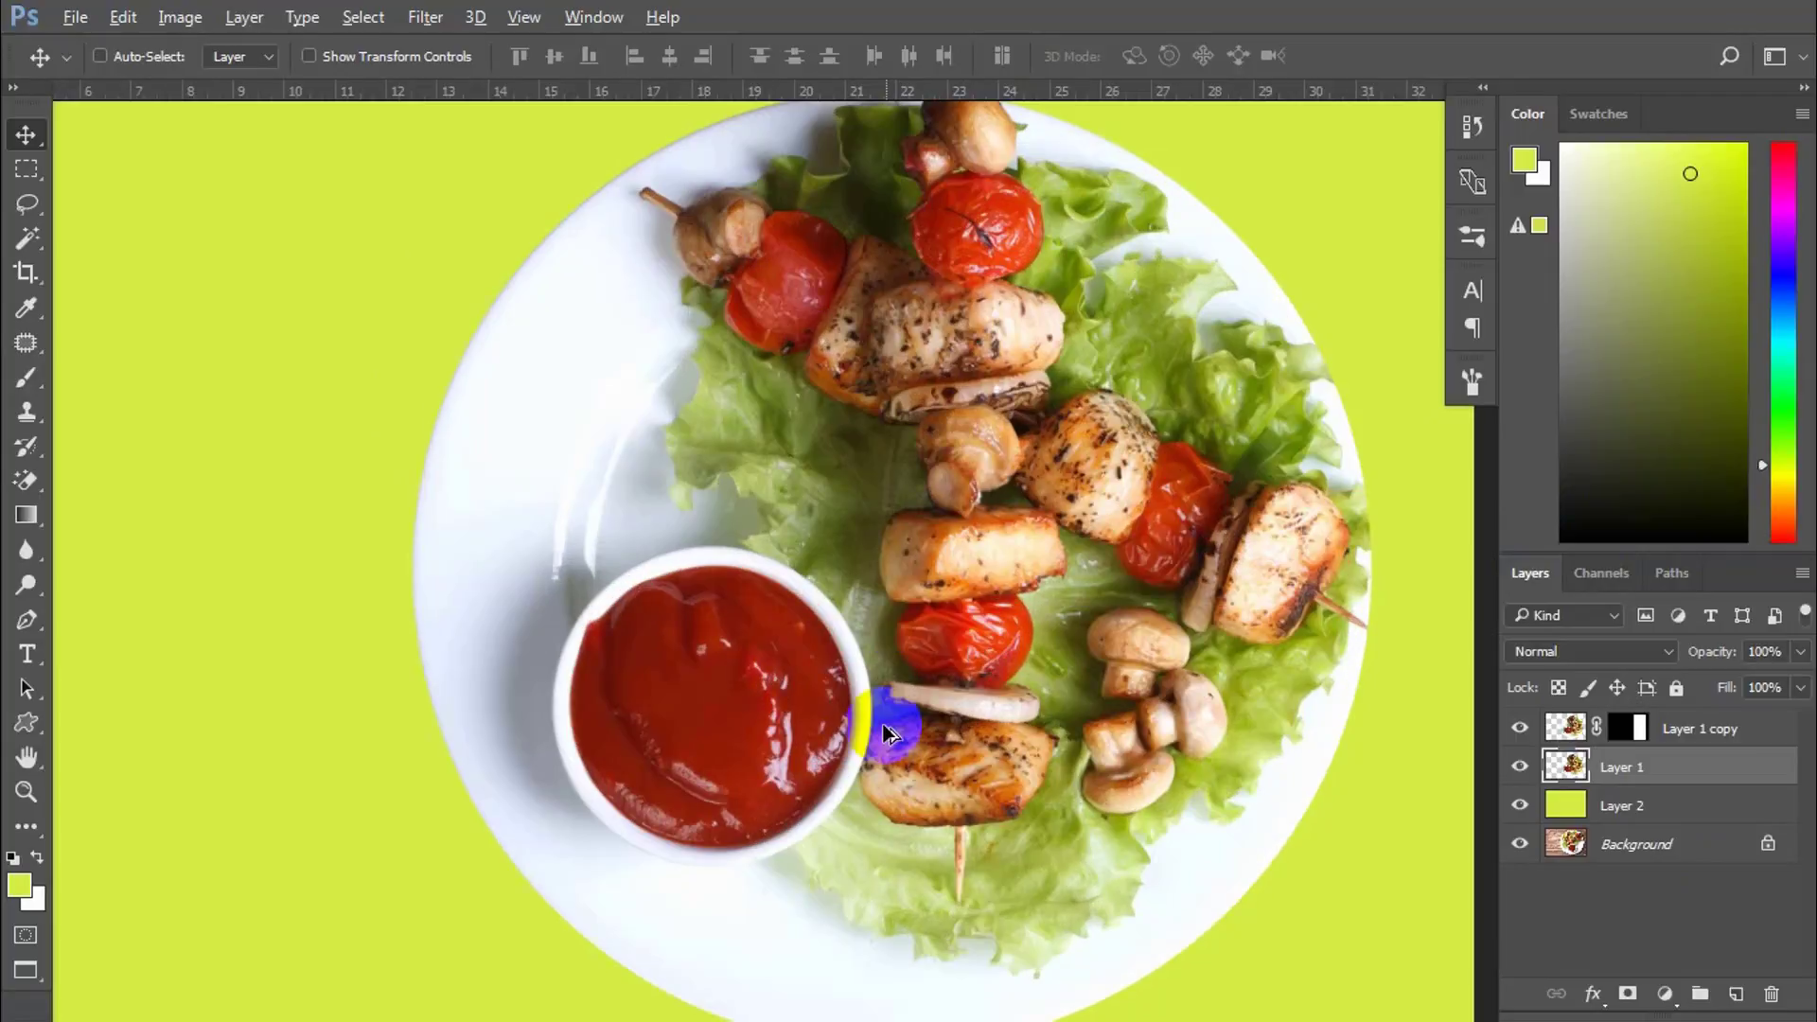
pyautogui.scroll(3, 889, 733)
pyautogui.scroll(1, 957, 473)
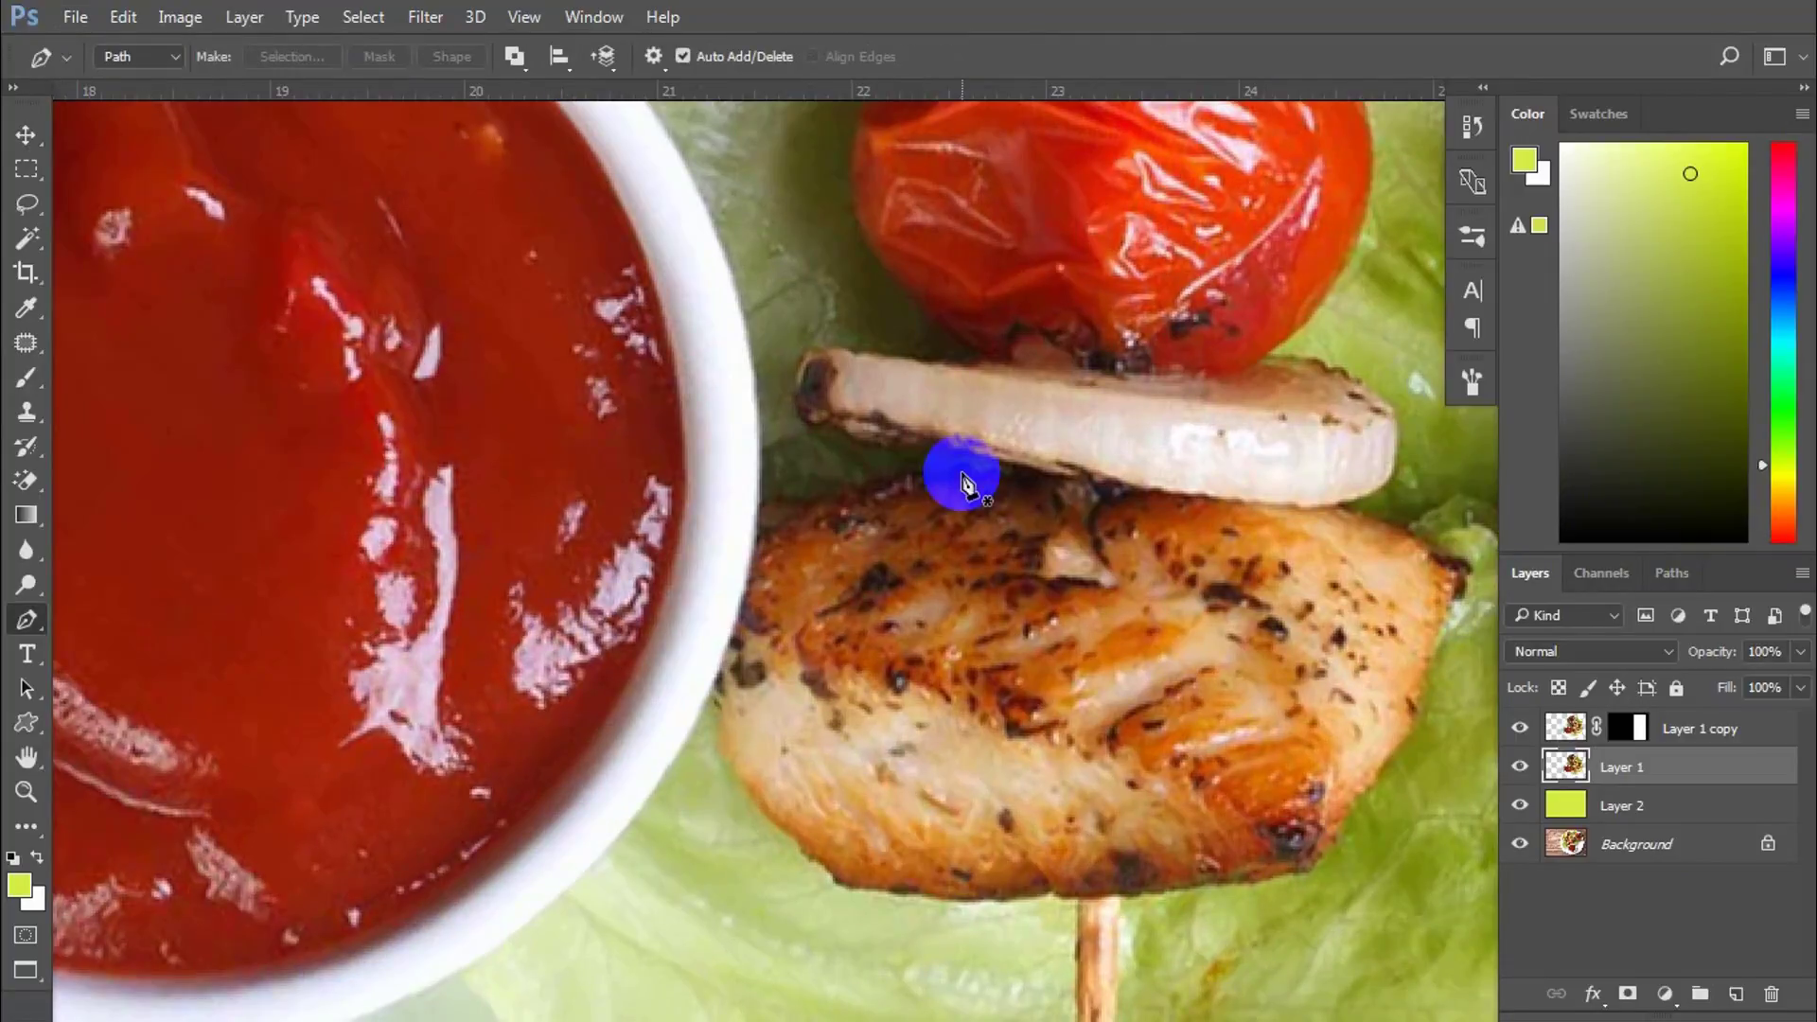
pyautogui.press('p')
pyautogui.click(1520, 767)
pyautogui.click(1519, 766)
pyautogui.click(814, 508)
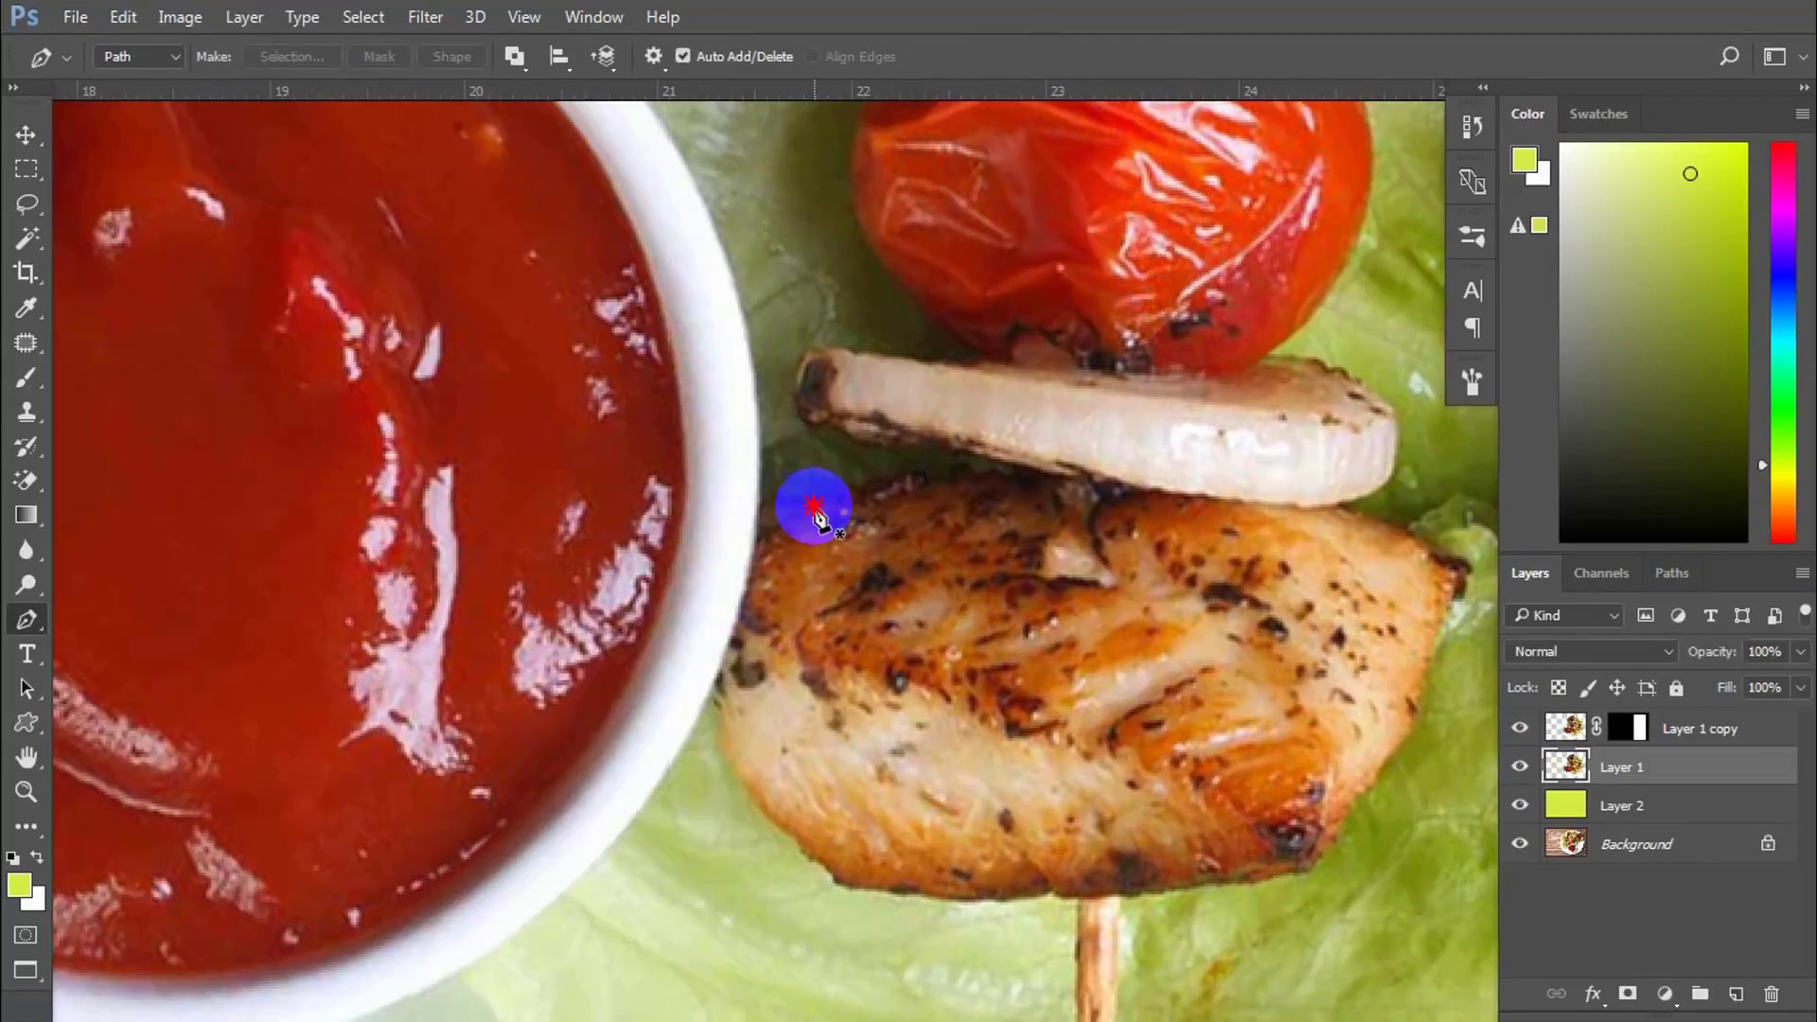
pyautogui.click(757, 556)
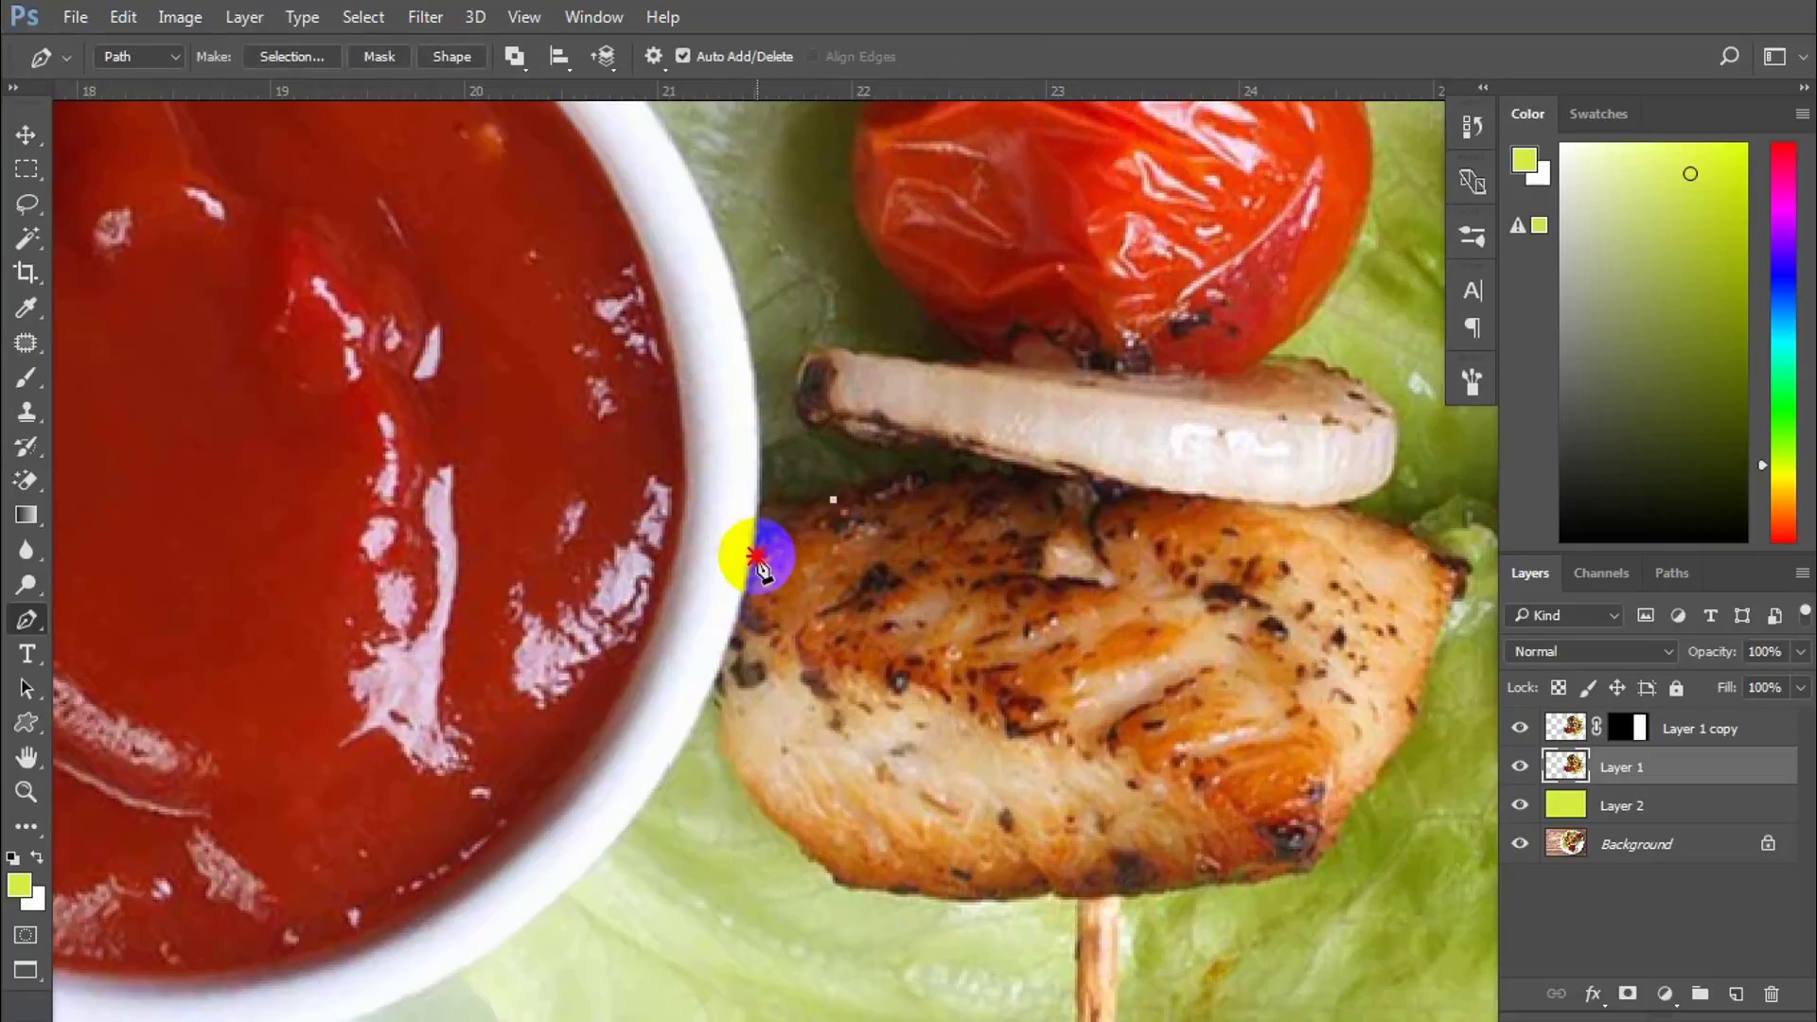
pyautogui.moveTo(744, 613); pyautogui.dragTo(723, 716)
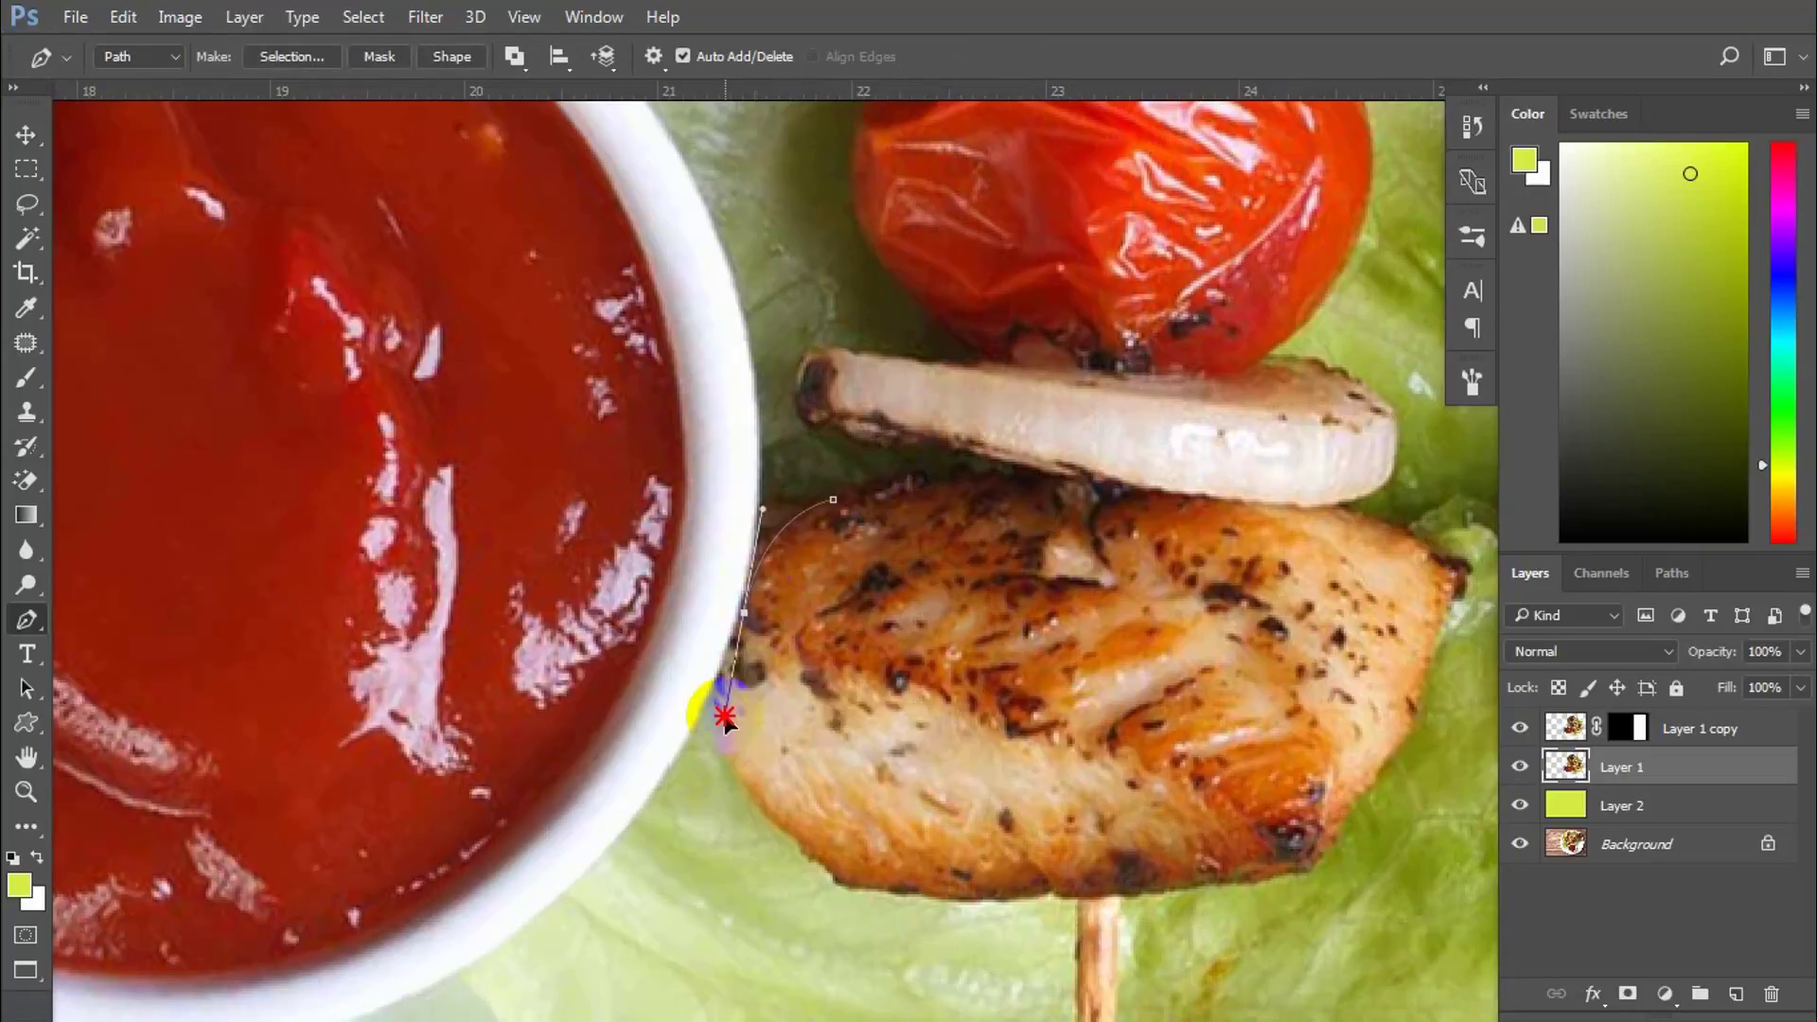
pyautogui.moveTo(757, 804); pyautogui.dragTo(883, 889)
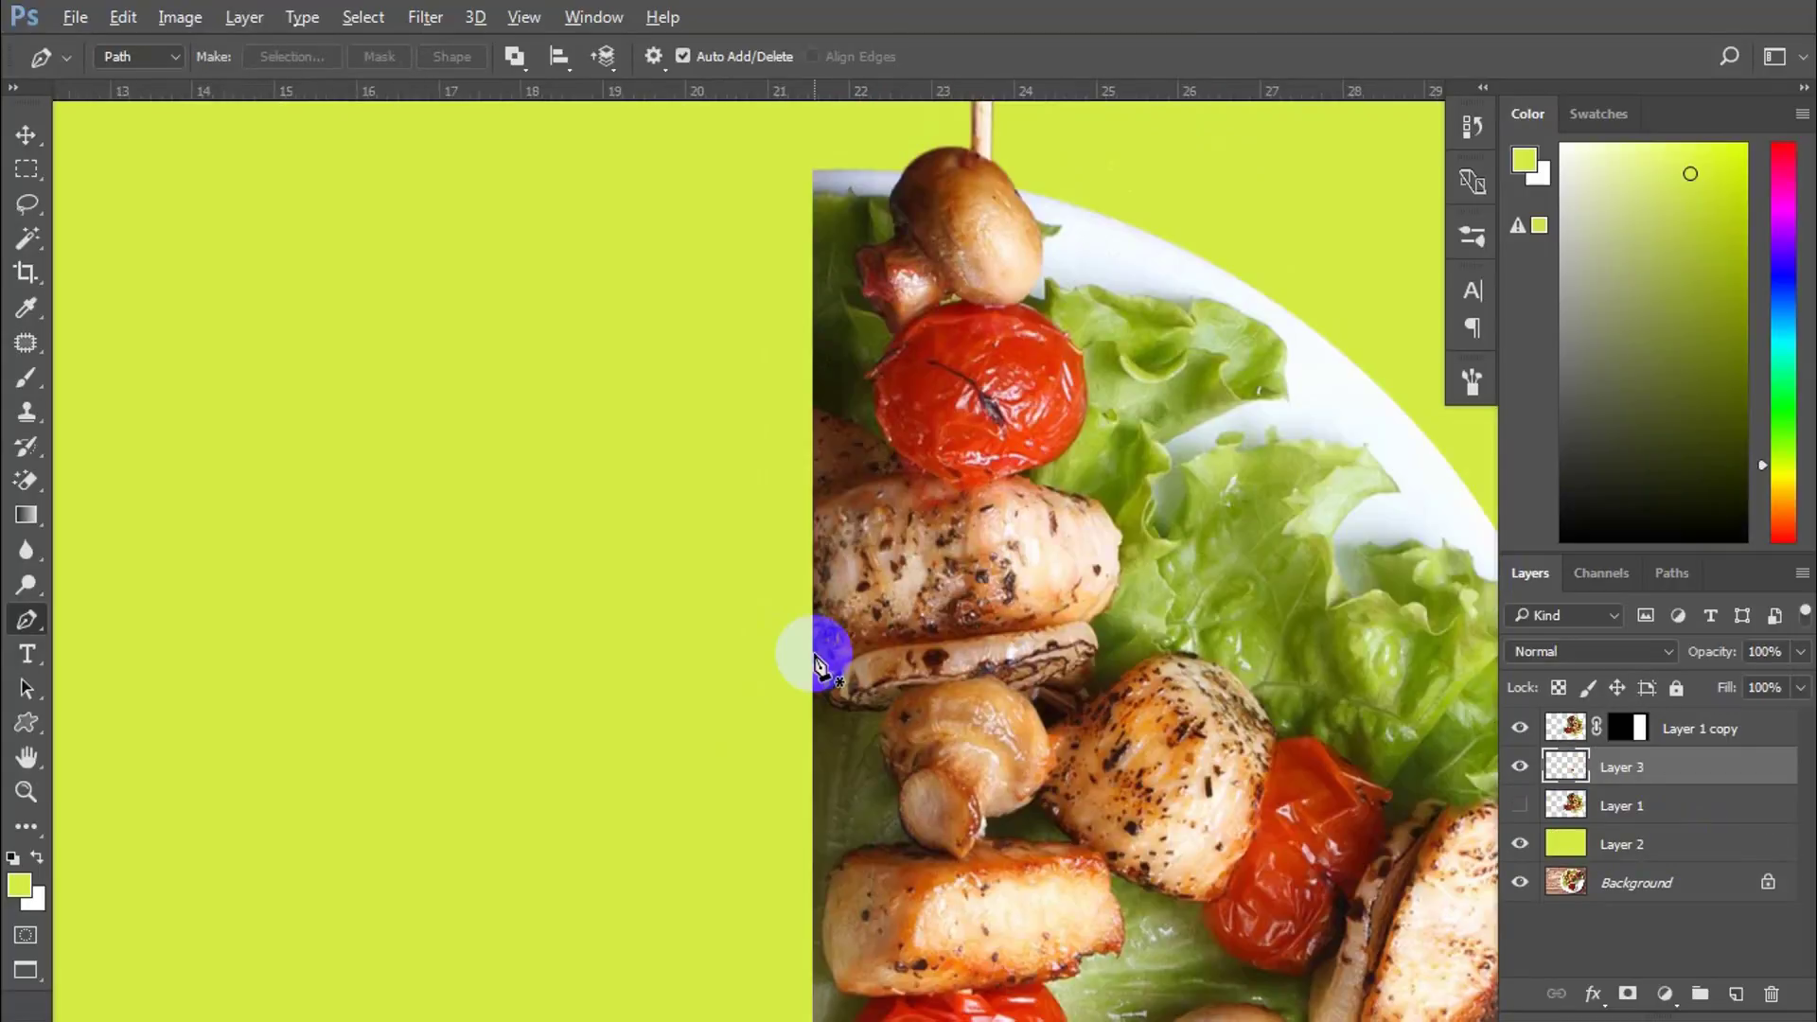
# Step: Trace a closed Pen path around the cut-off ends of the upper chicken piece and the slice below it
pyautogui.scroll(2, 819, 668)
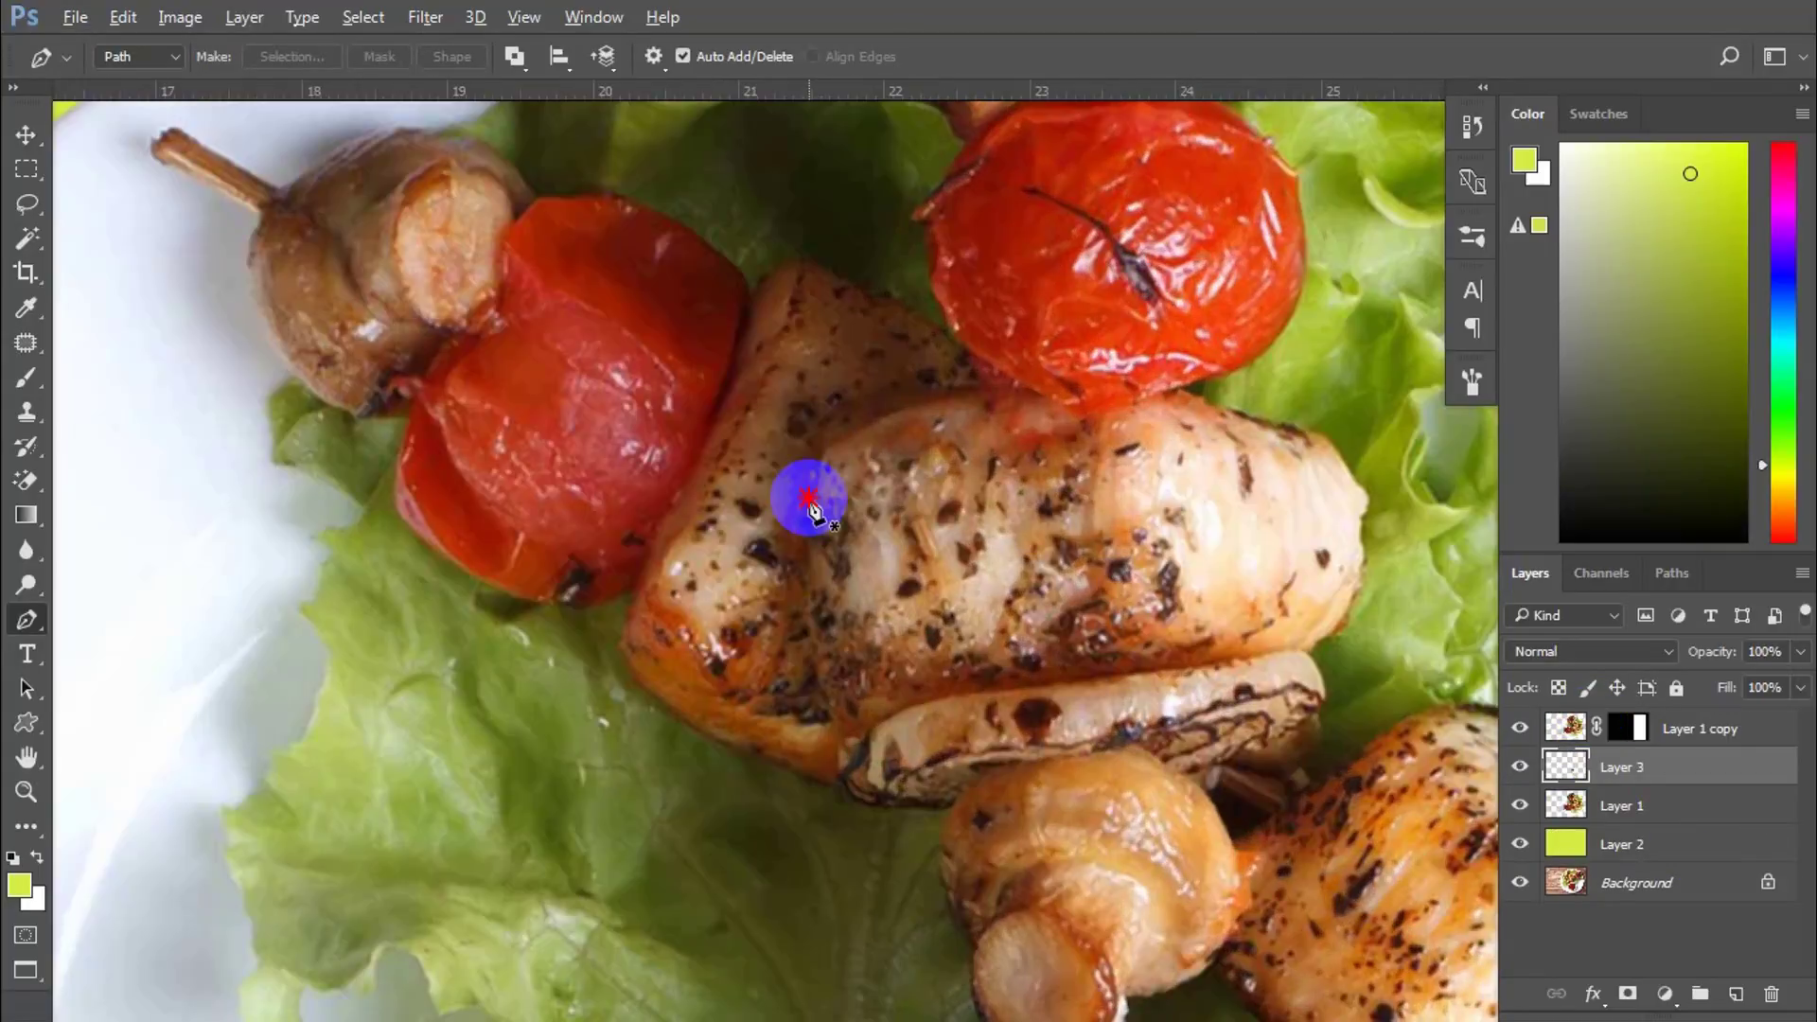
pyautogui.click(937, 360)
pyautogui.moveTo(833, 416); pyautogui.dragTo(815, 465)
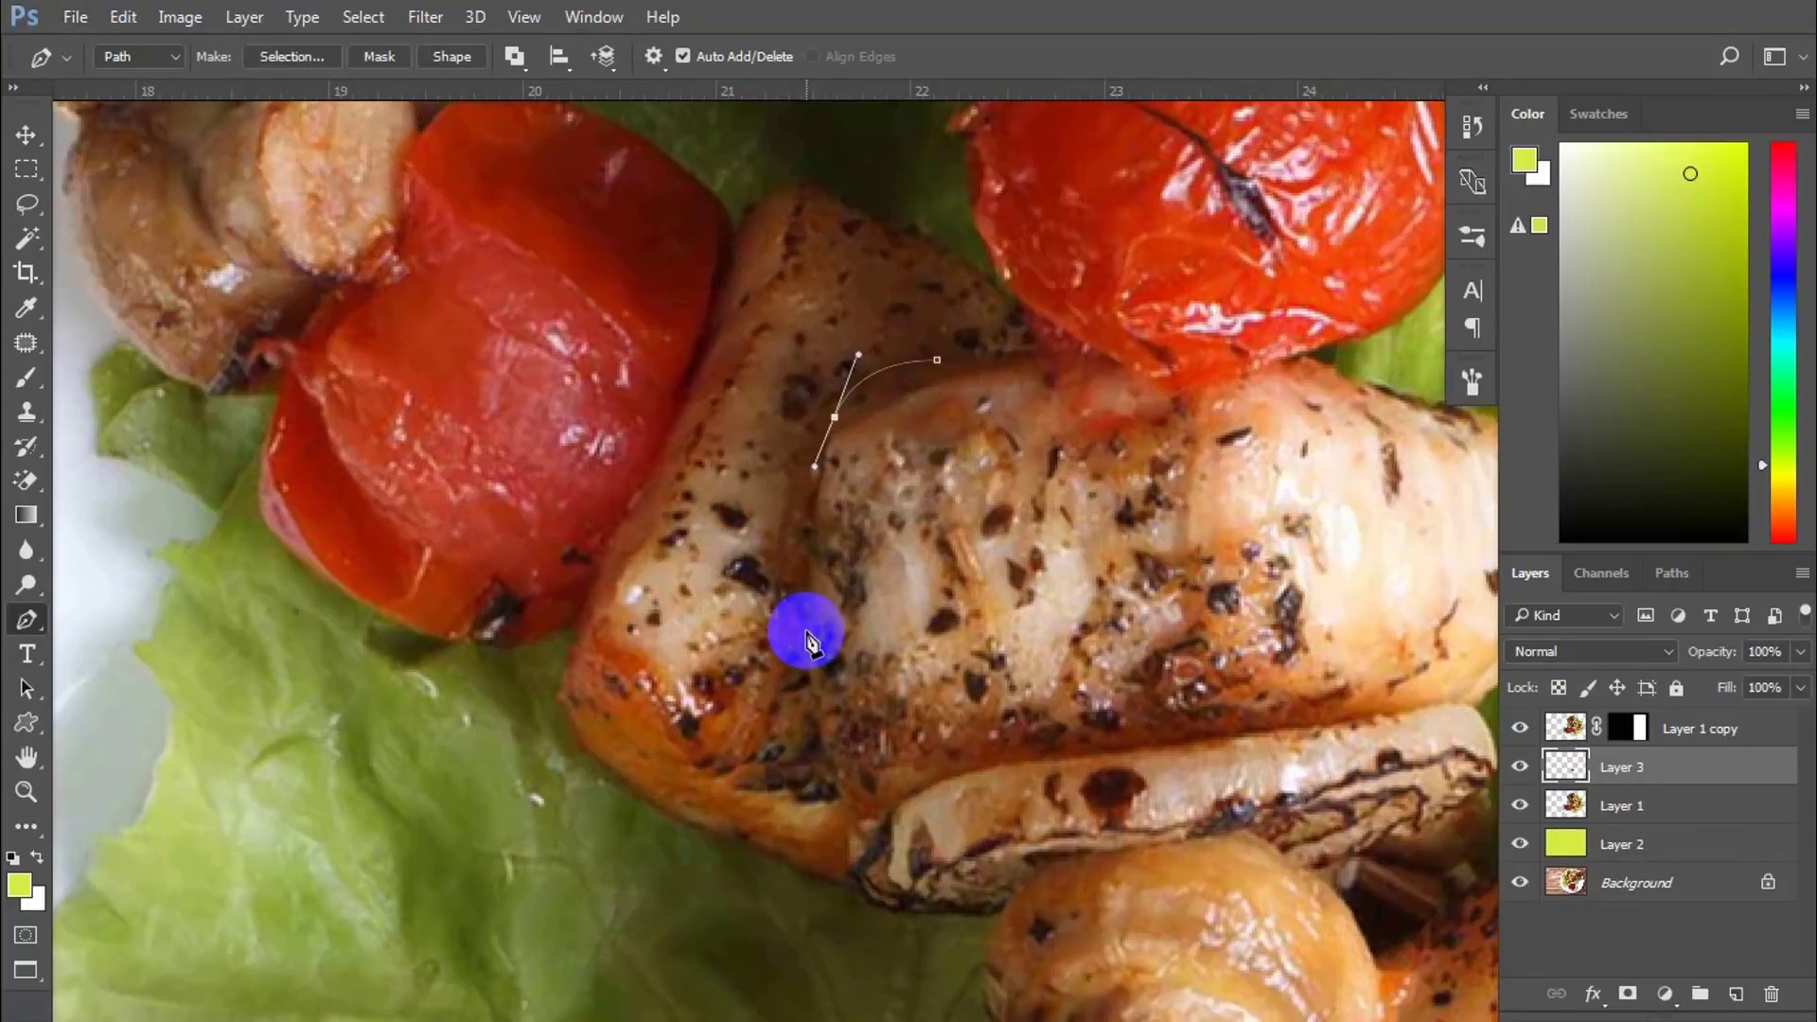
pyautogui.moveTo(808, 651); pyautogui.dragTo(831, 732)
pyautogui.click(850, 816)
pyautogui.moveTo(958, 829); pyautogui.dragTo(892, 566)
pyautogui.moveTo(880, 656); pyautogui.dragTo(936, 654)
pyautogui.click(1030, 648)
pyautogui.moveTo(1310, 401); pyautogui.dragTo(1285, 653)
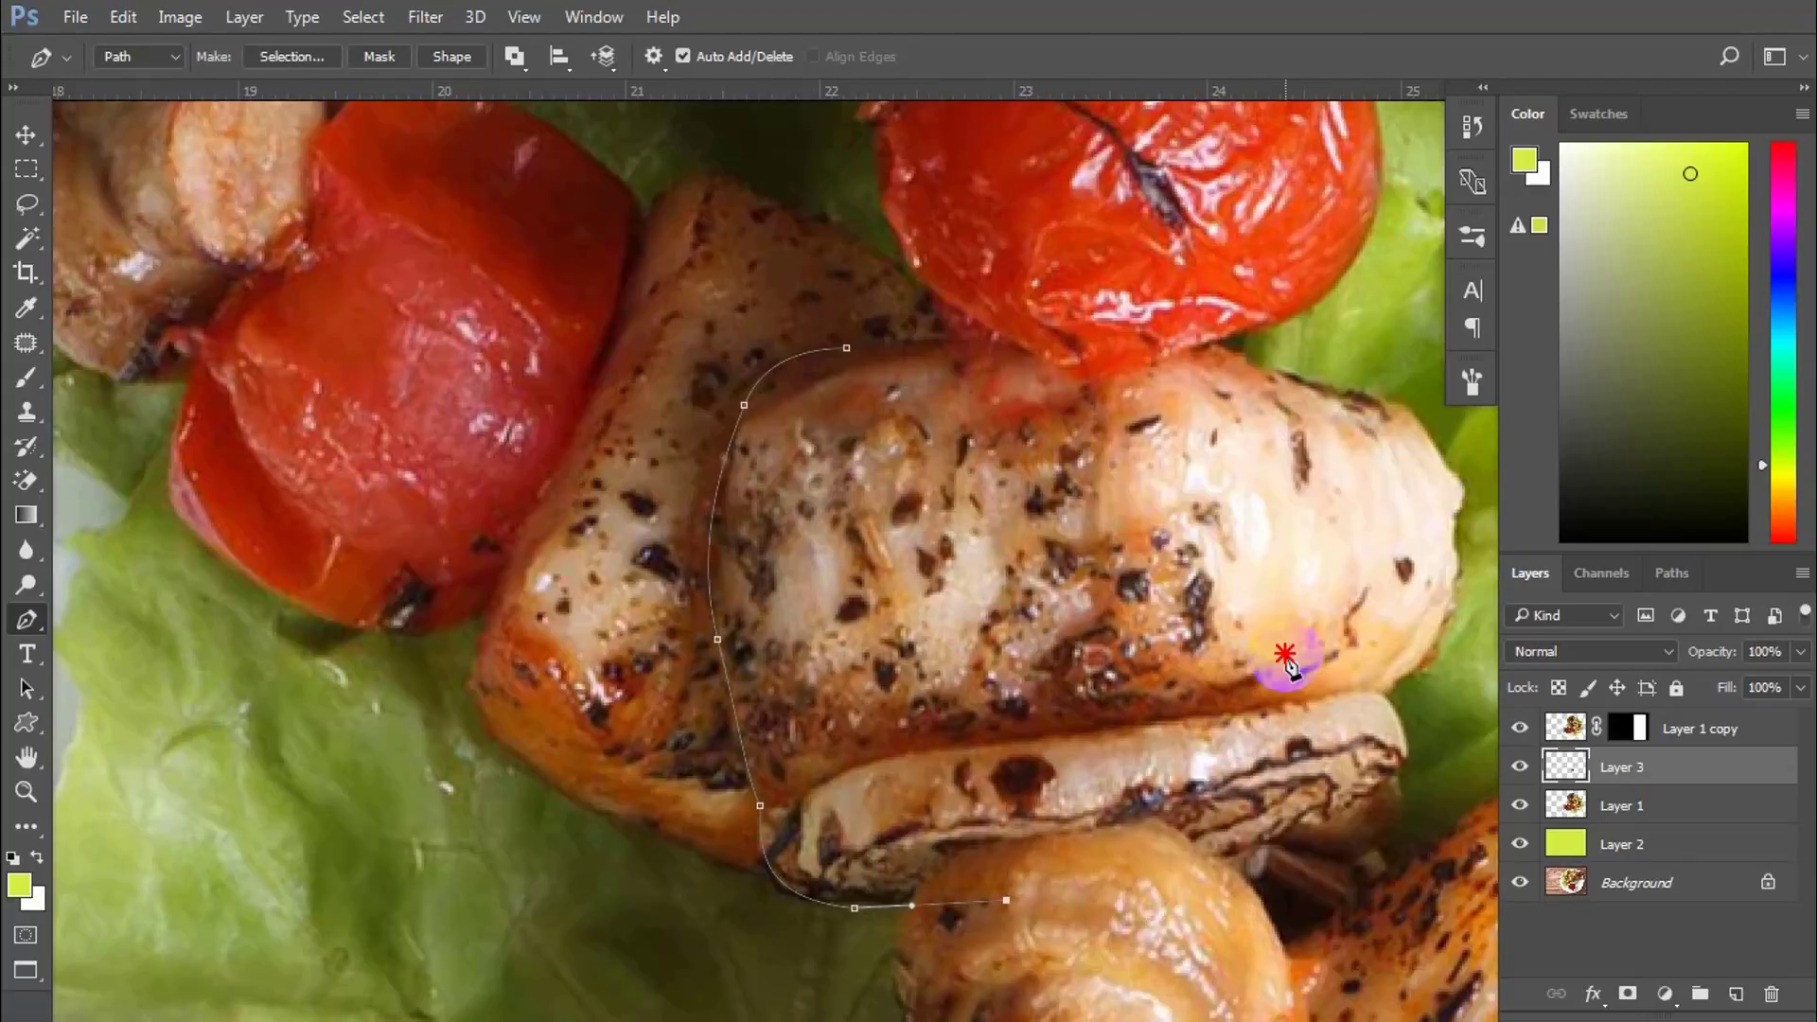
pyautogui.click(845, 347)
# Step: Convert the path to a selection and copy that area from Layer 1 to a new layer
pyautogui.hotkey('ctrl', 'Return')
pyautogui.click(1683, 805)
pyautogui.hotkey('ctrl', 'j')
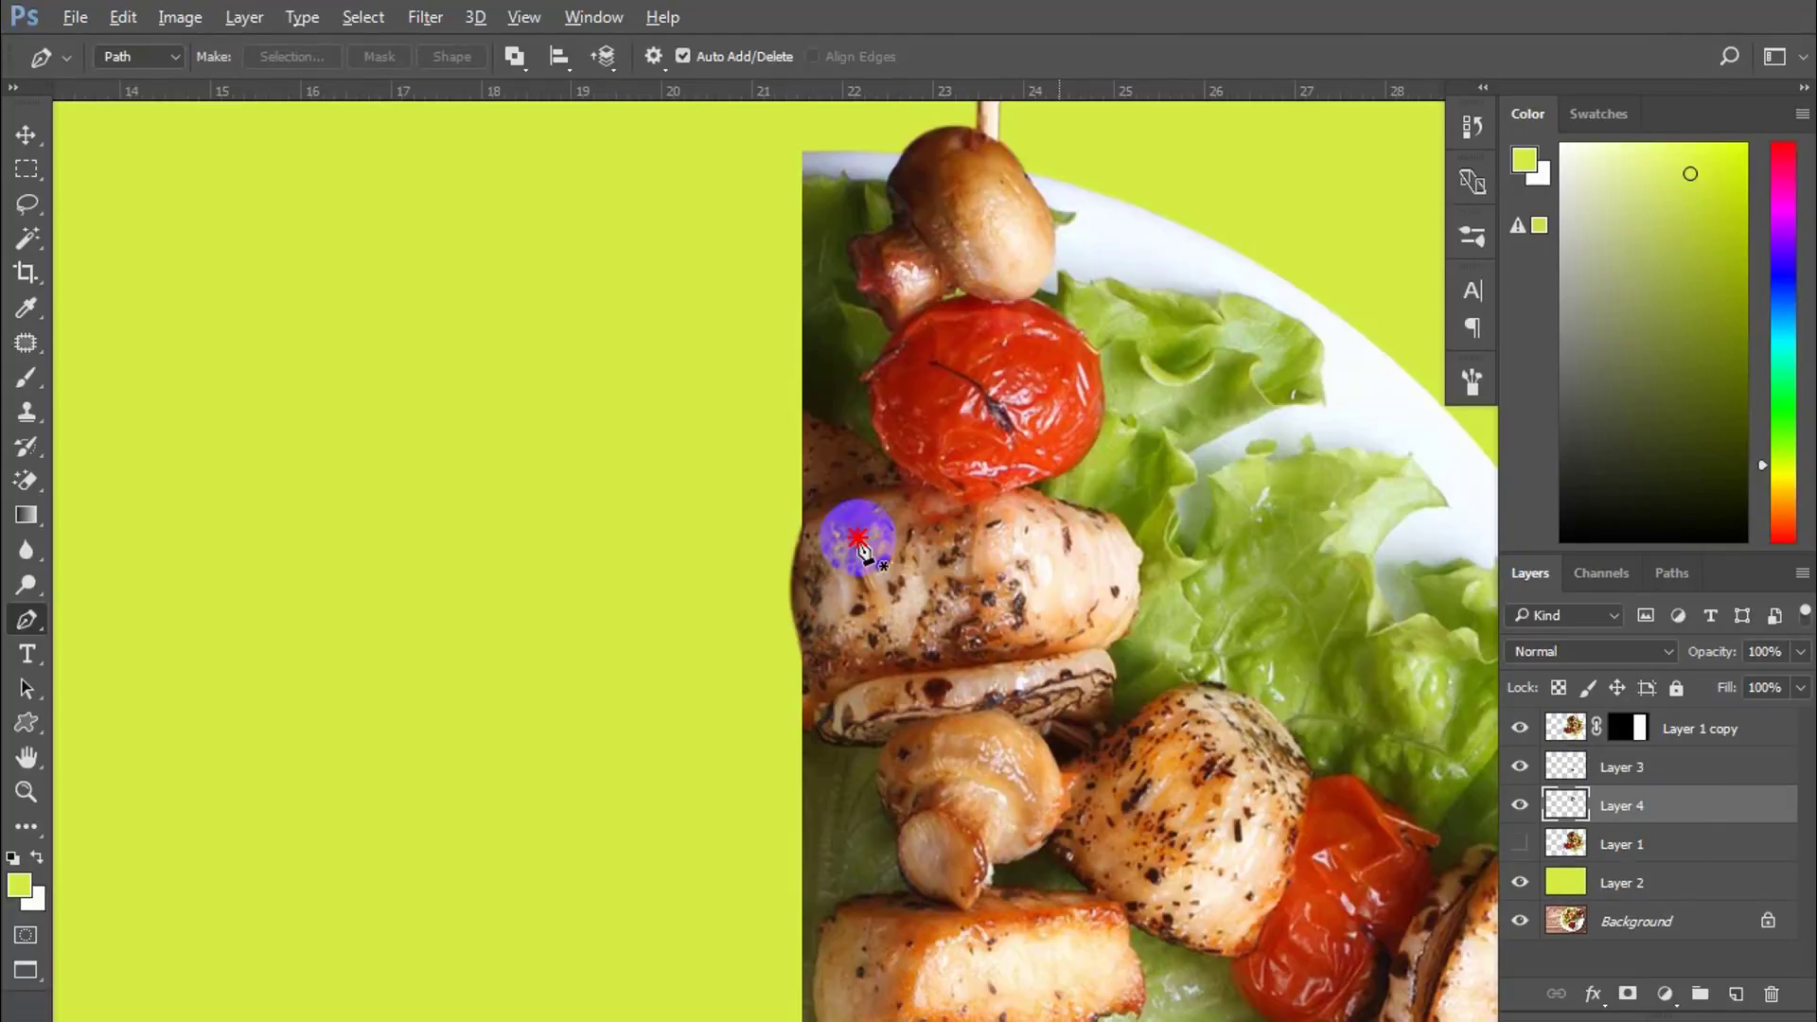
# Step: Check the cut-out with Layer 1 hidden and shown, and merge Layer 1 copy, Layer 3 and Layer 4
pyautogui.scroll(-7, 857, 538)
pyautogui.click(1519, 844)
pyautogui.scroll(-3, 1521, 849)
pyautogui.click(1520, 844)
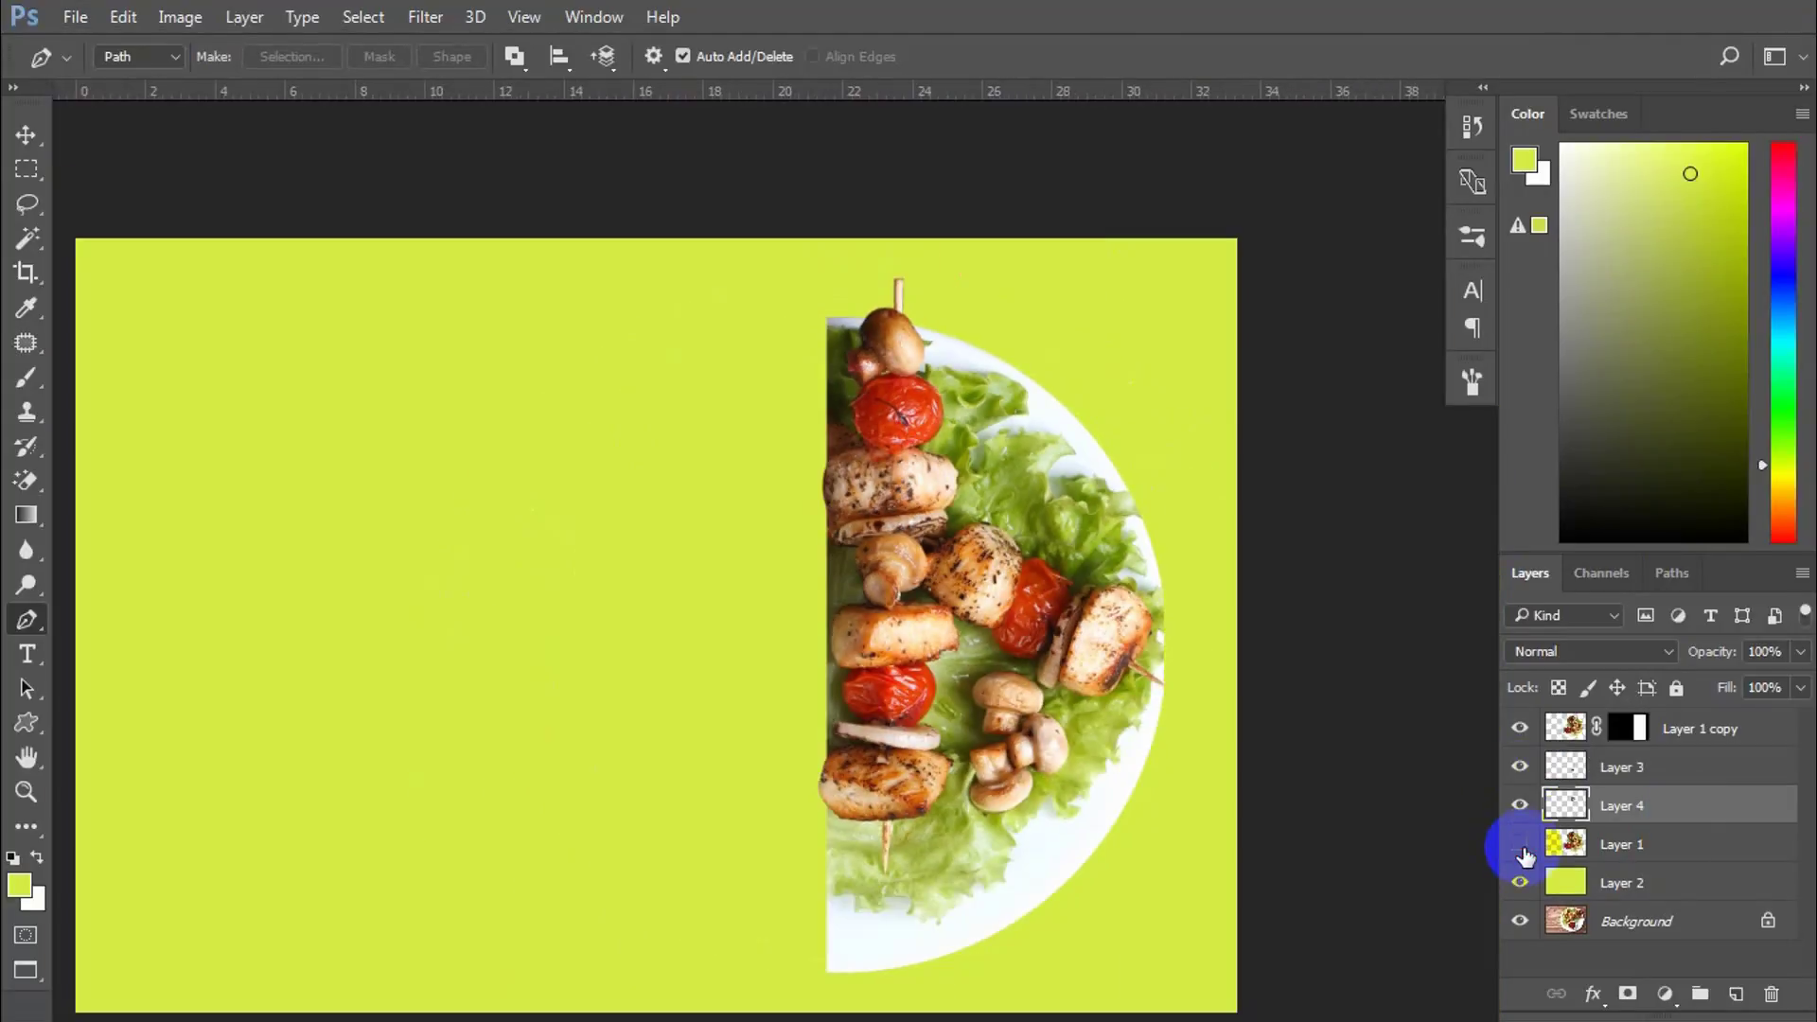
pyautogui.click(1520, 845)
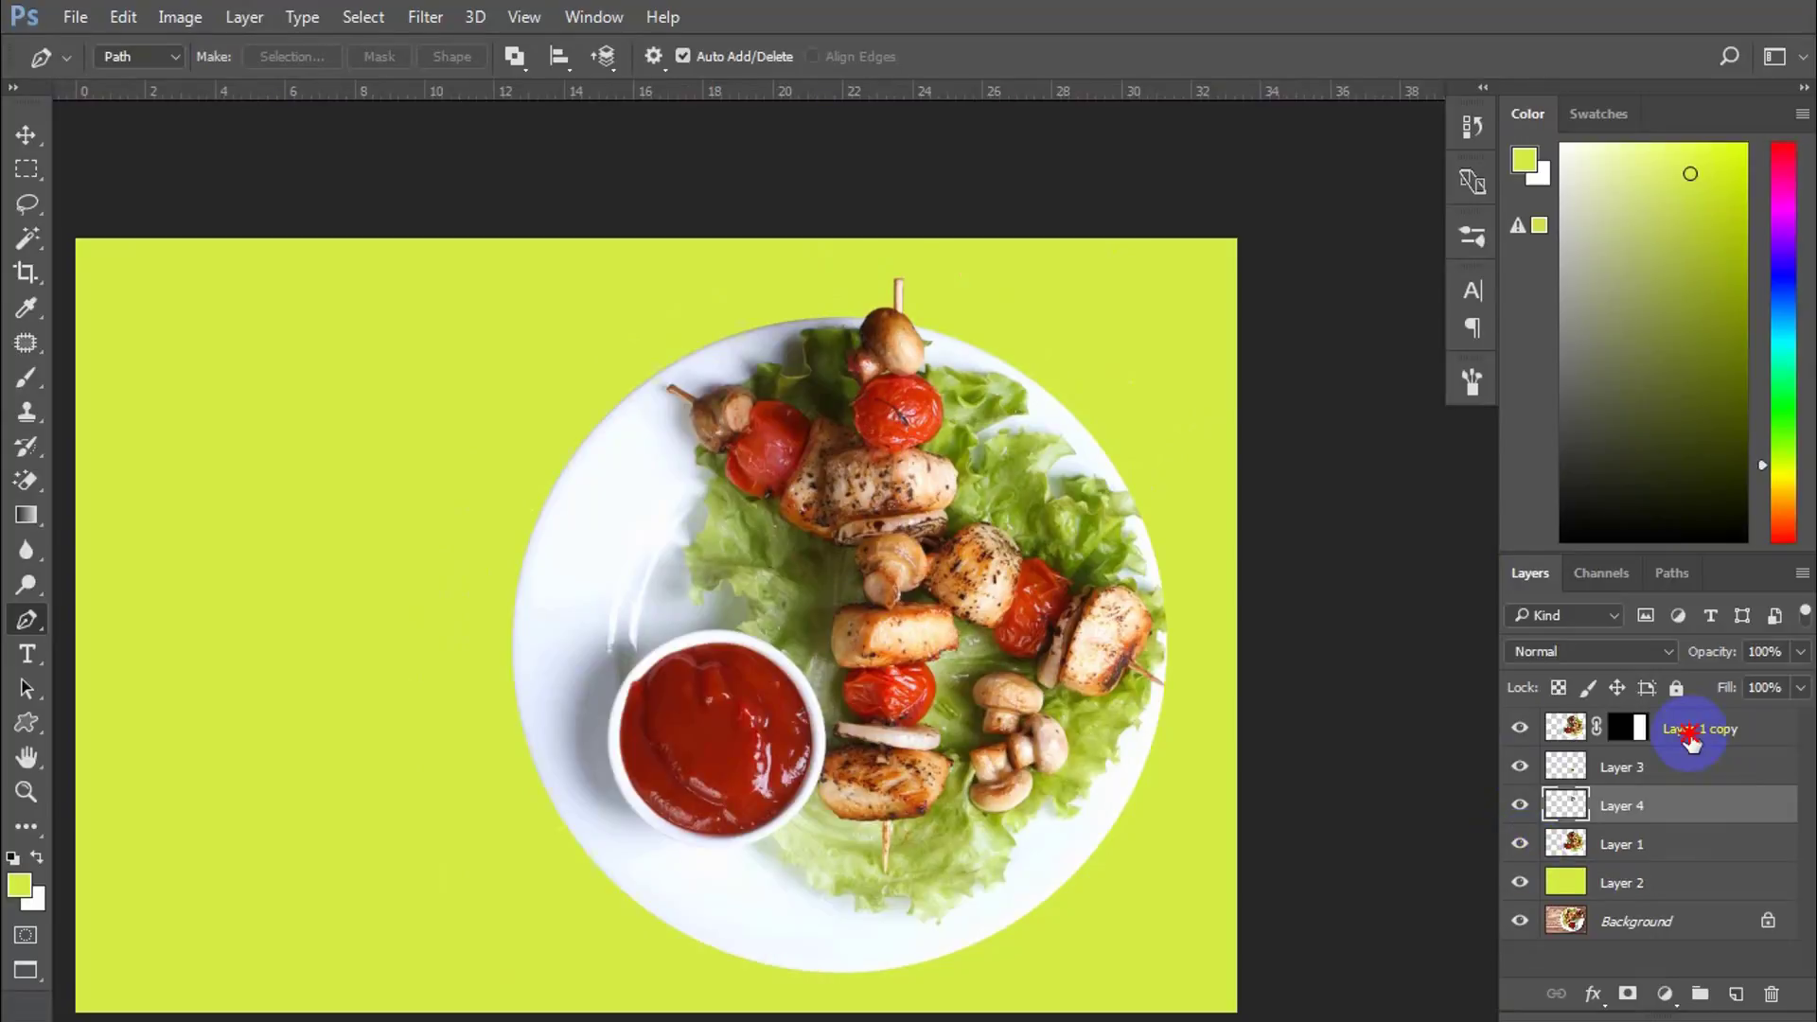
pyautogui.keyDown('shift'); pyautogui.click(1691, 731); pyautogui.keyUp('shift')
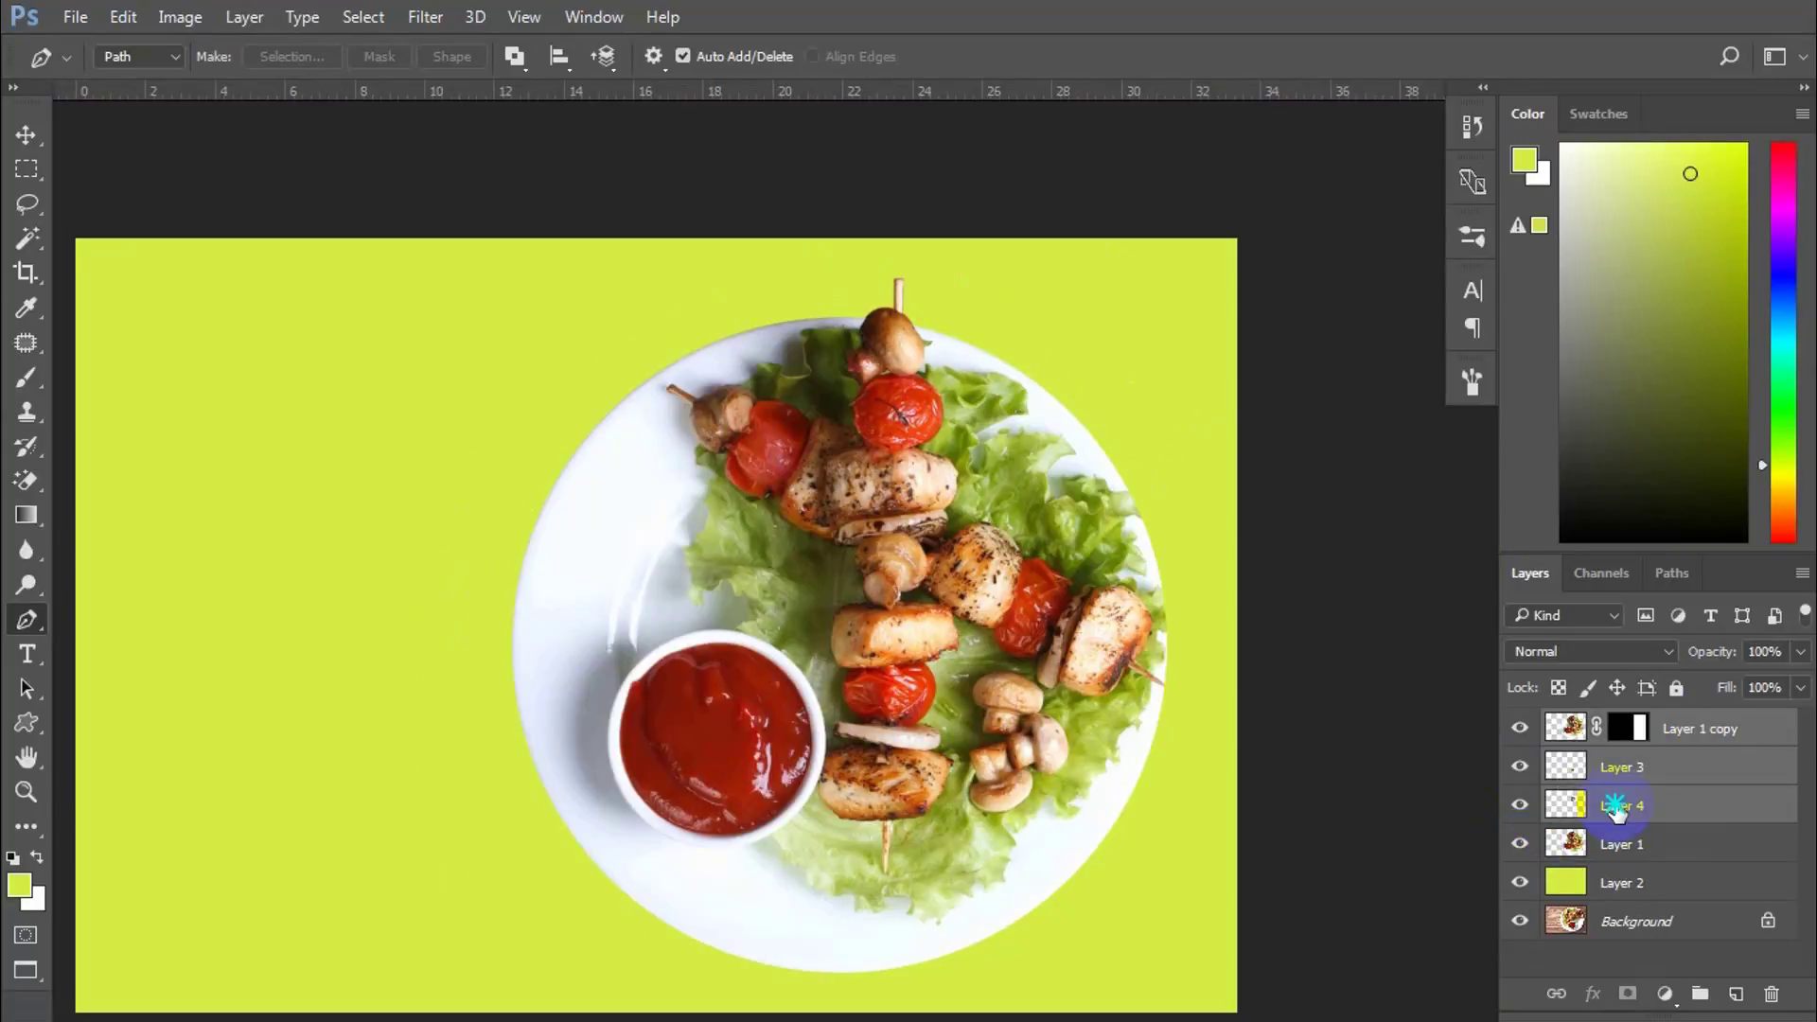
pyautogui.rightClick(1615, 805)
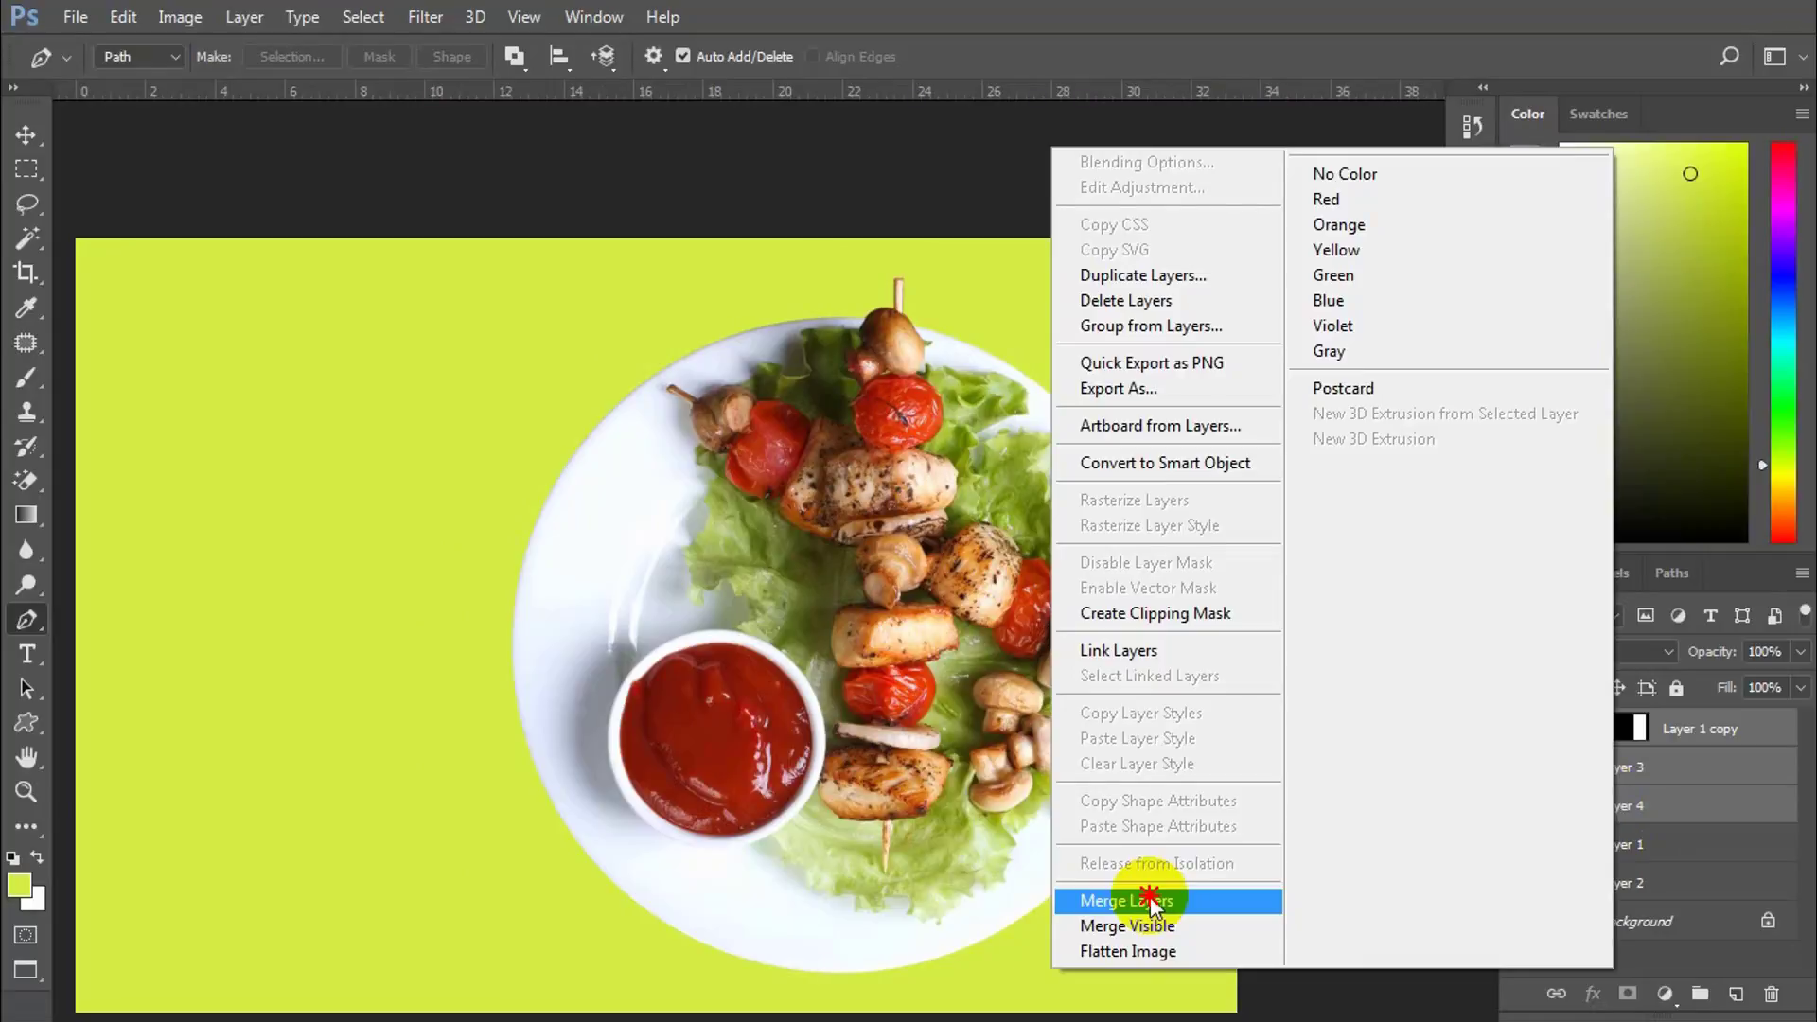
pyautogui.click(1152, 906)
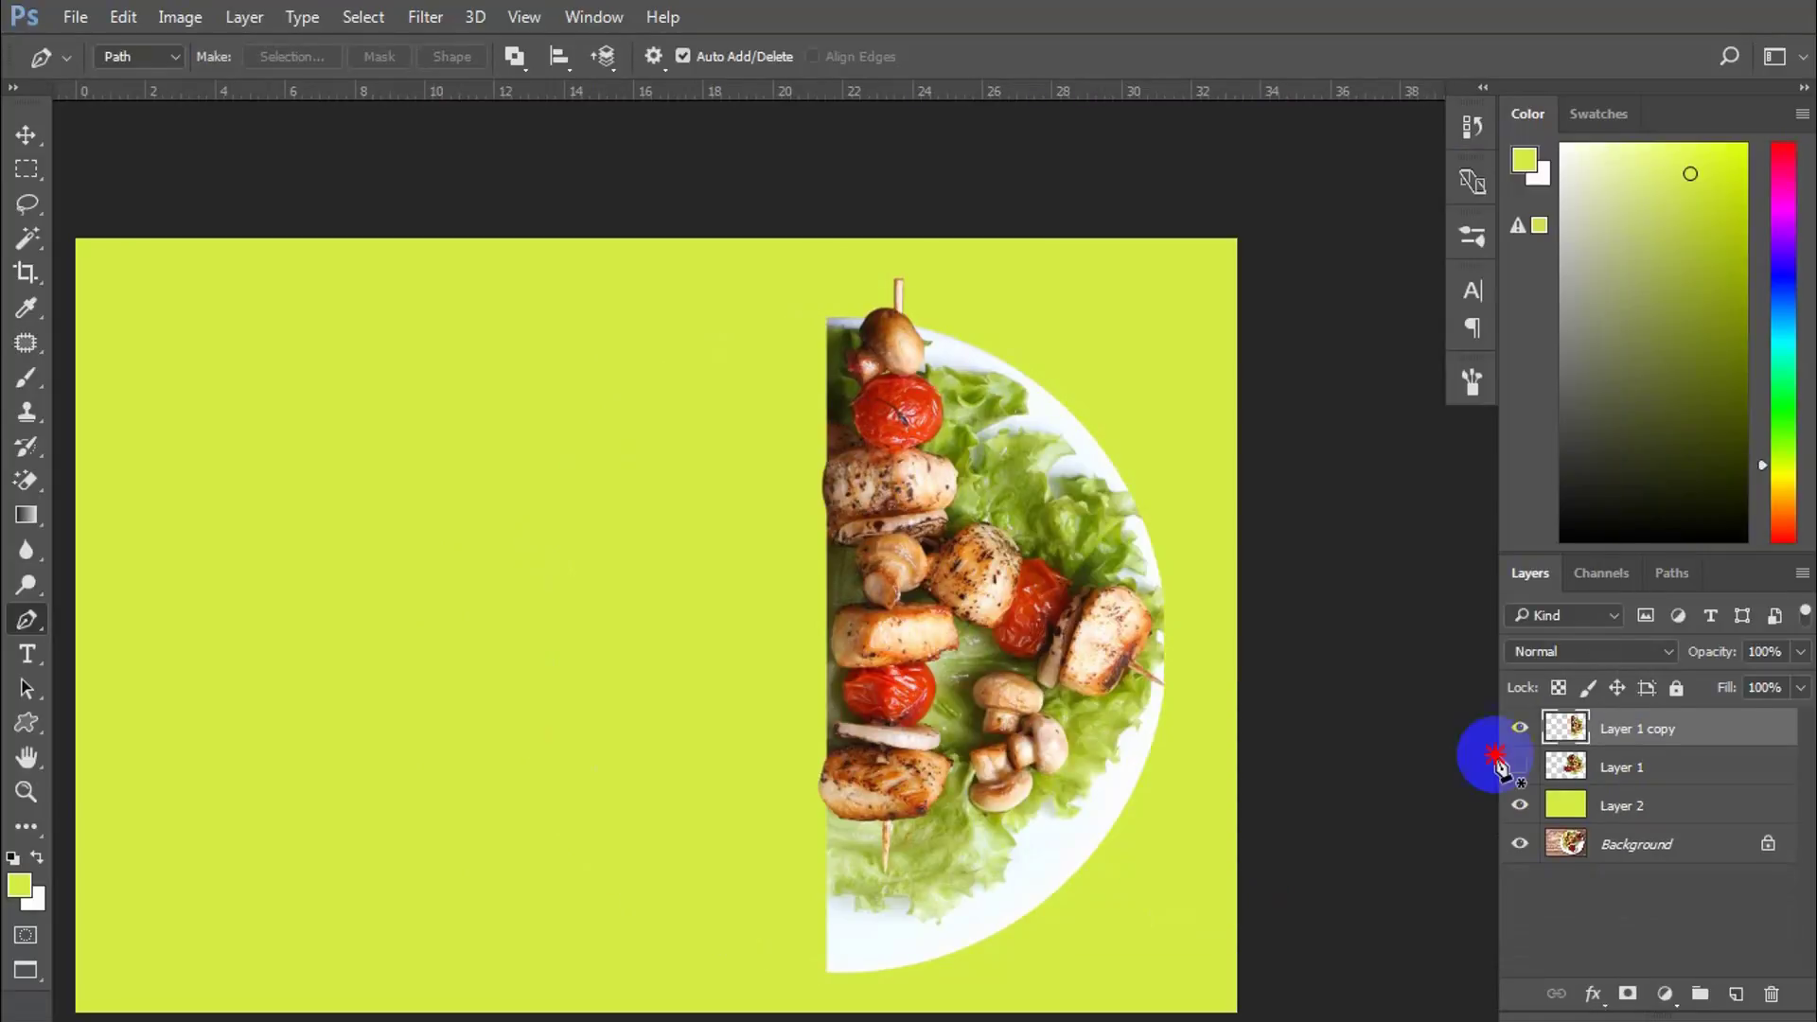
# Step: Hide Layer 1 and move the merged half plate slightly up and towards the middle of the canvas
pyautogui.click(1504, 765)
pyautogui.click(27, 134)
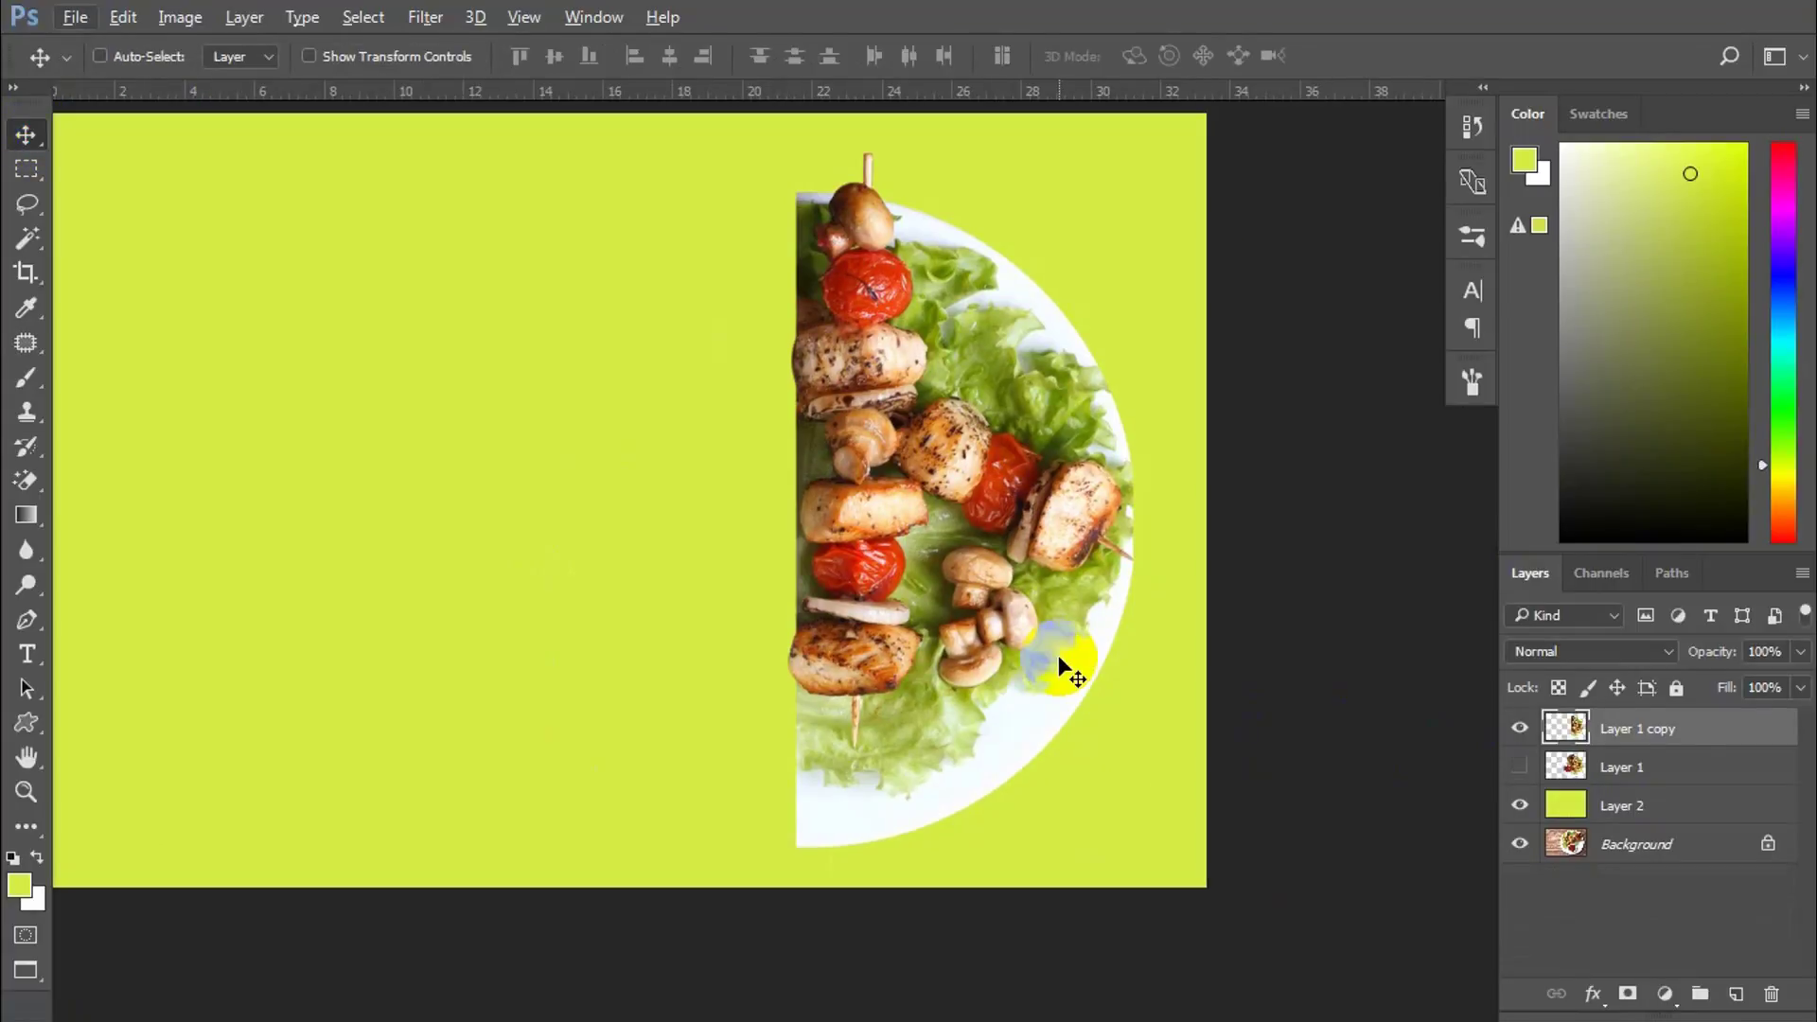
pyautogui.moveTo(1057, 655); pyautogui.dragTo(1001, 593)
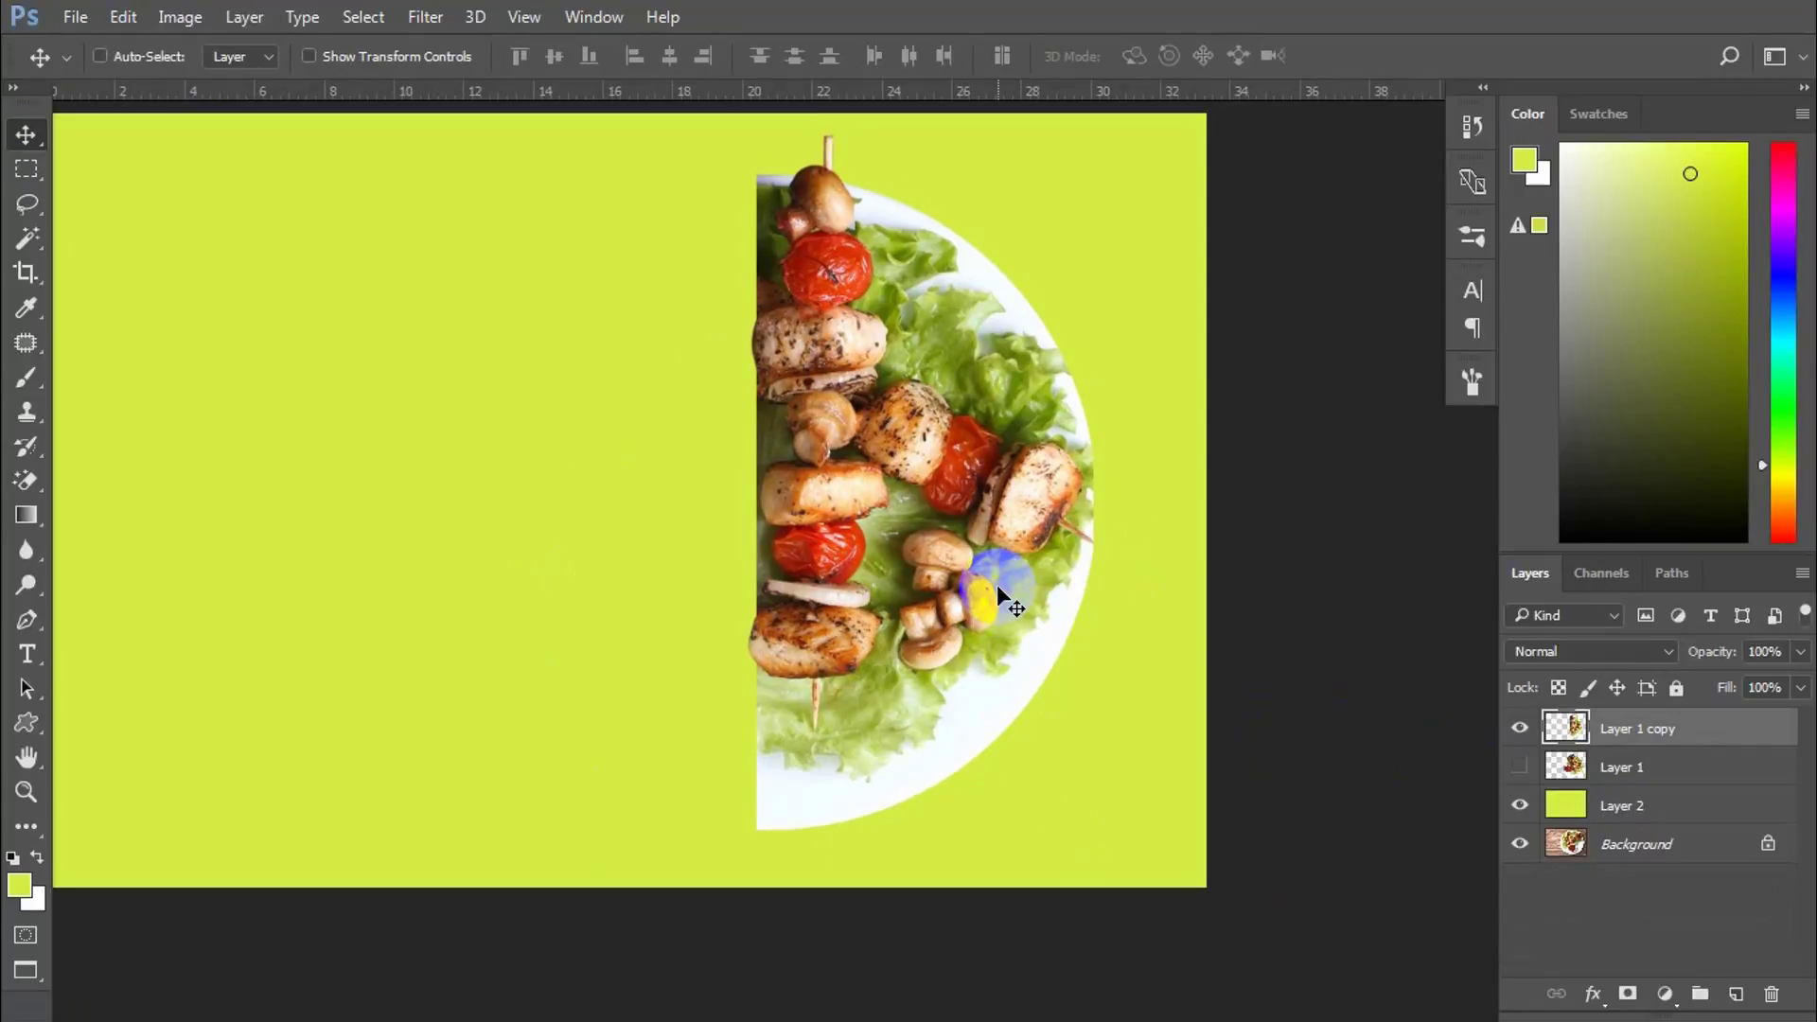
# Step: Add a drop shadow to Layer 1 copy with a size of 136 px, angled so it falls towards the plate's lower right
pyautogui.doubleClick(1736, 735)
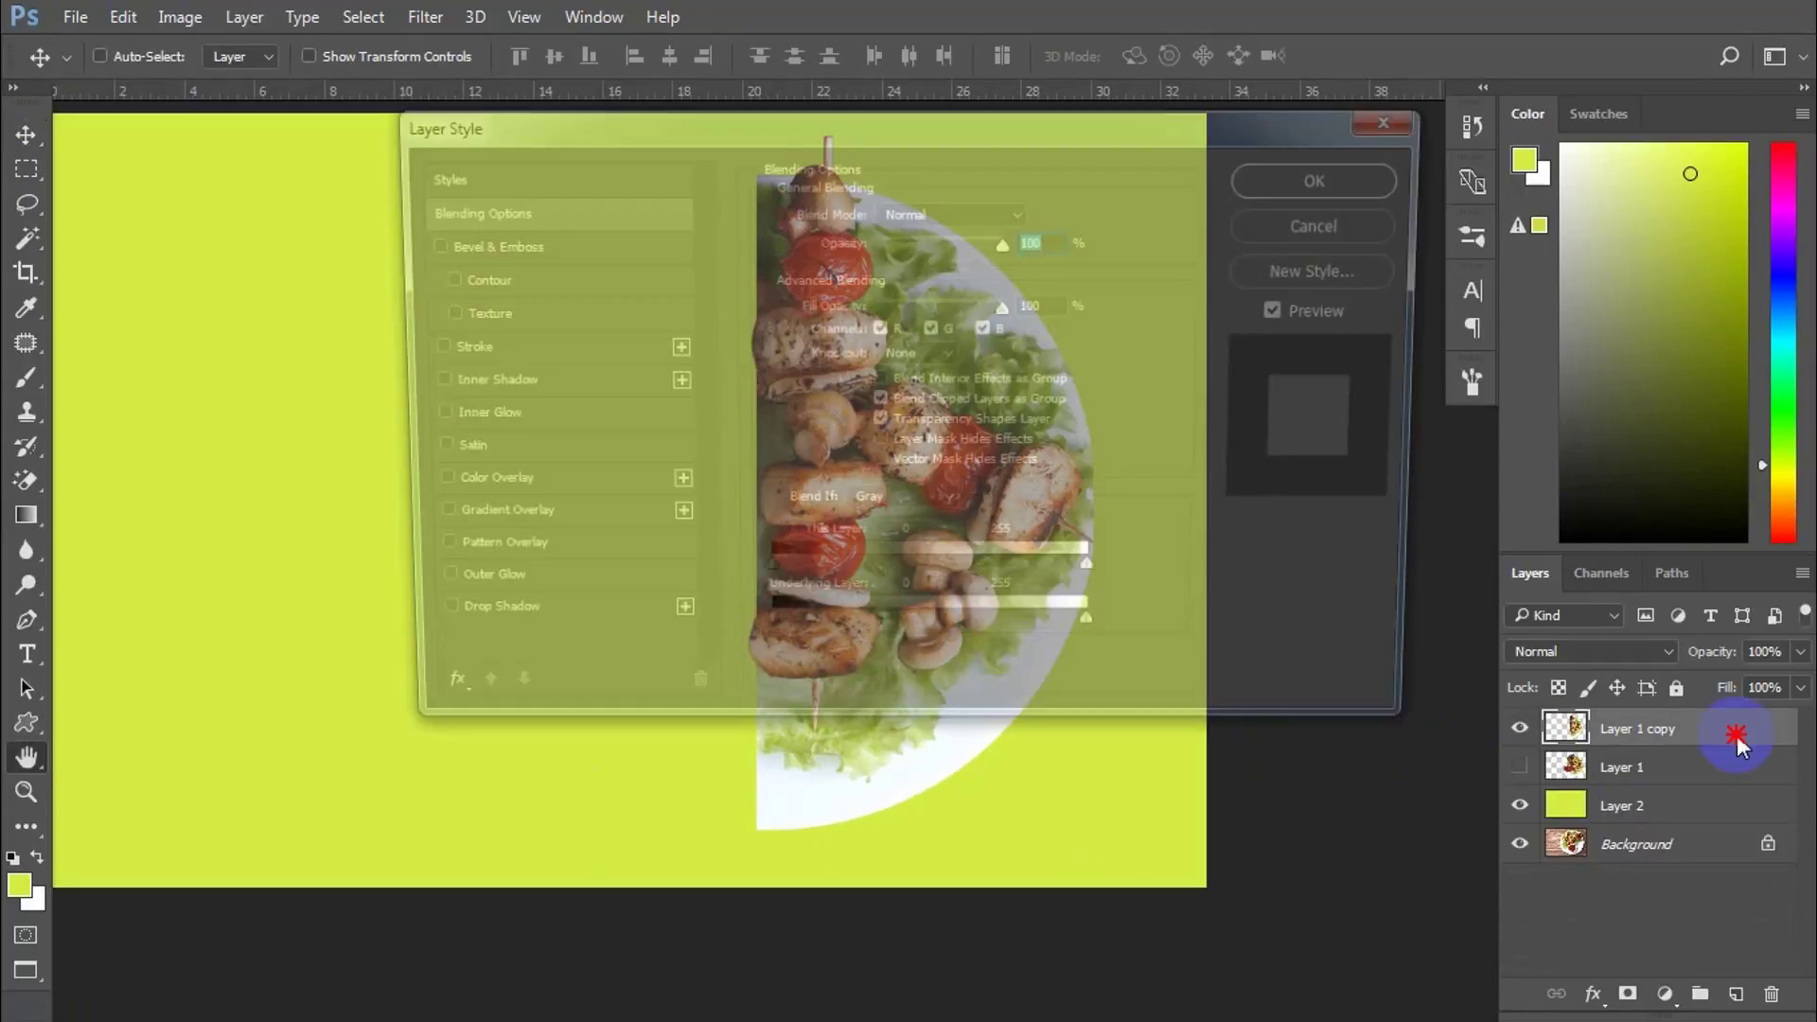
pyautogui.click(416, 625)
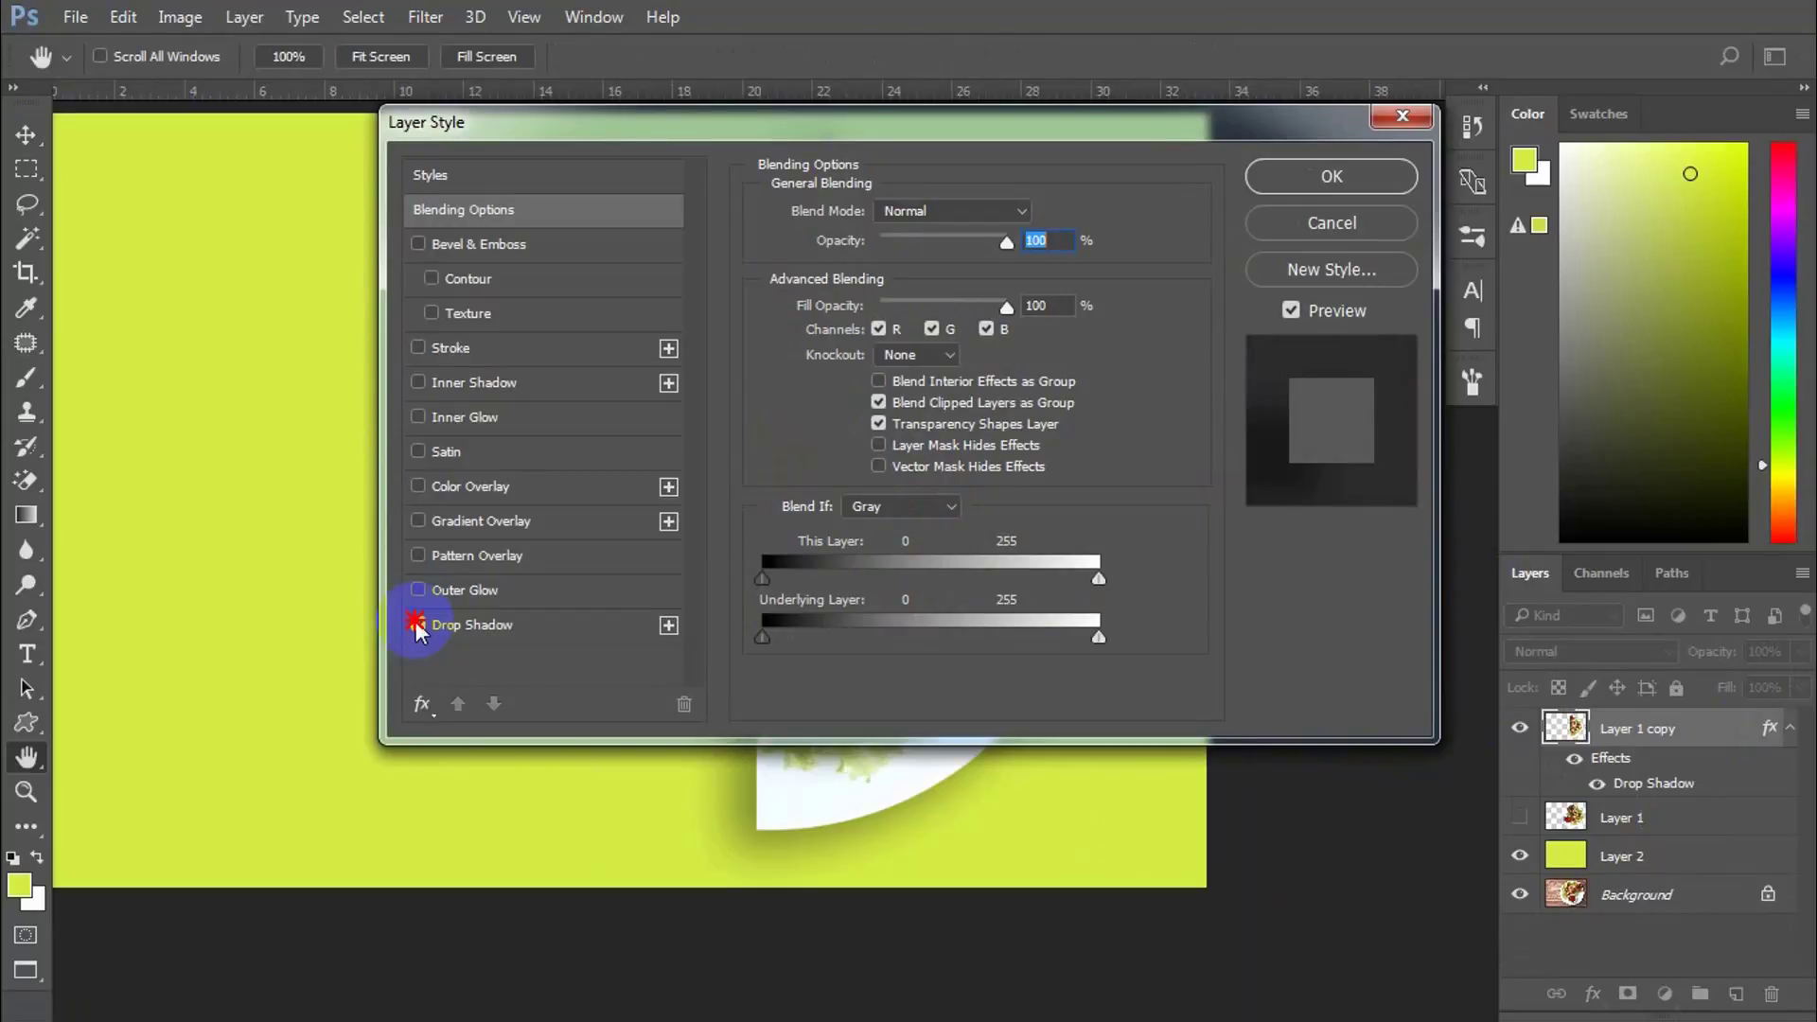
pyautogui.click(419, 625)
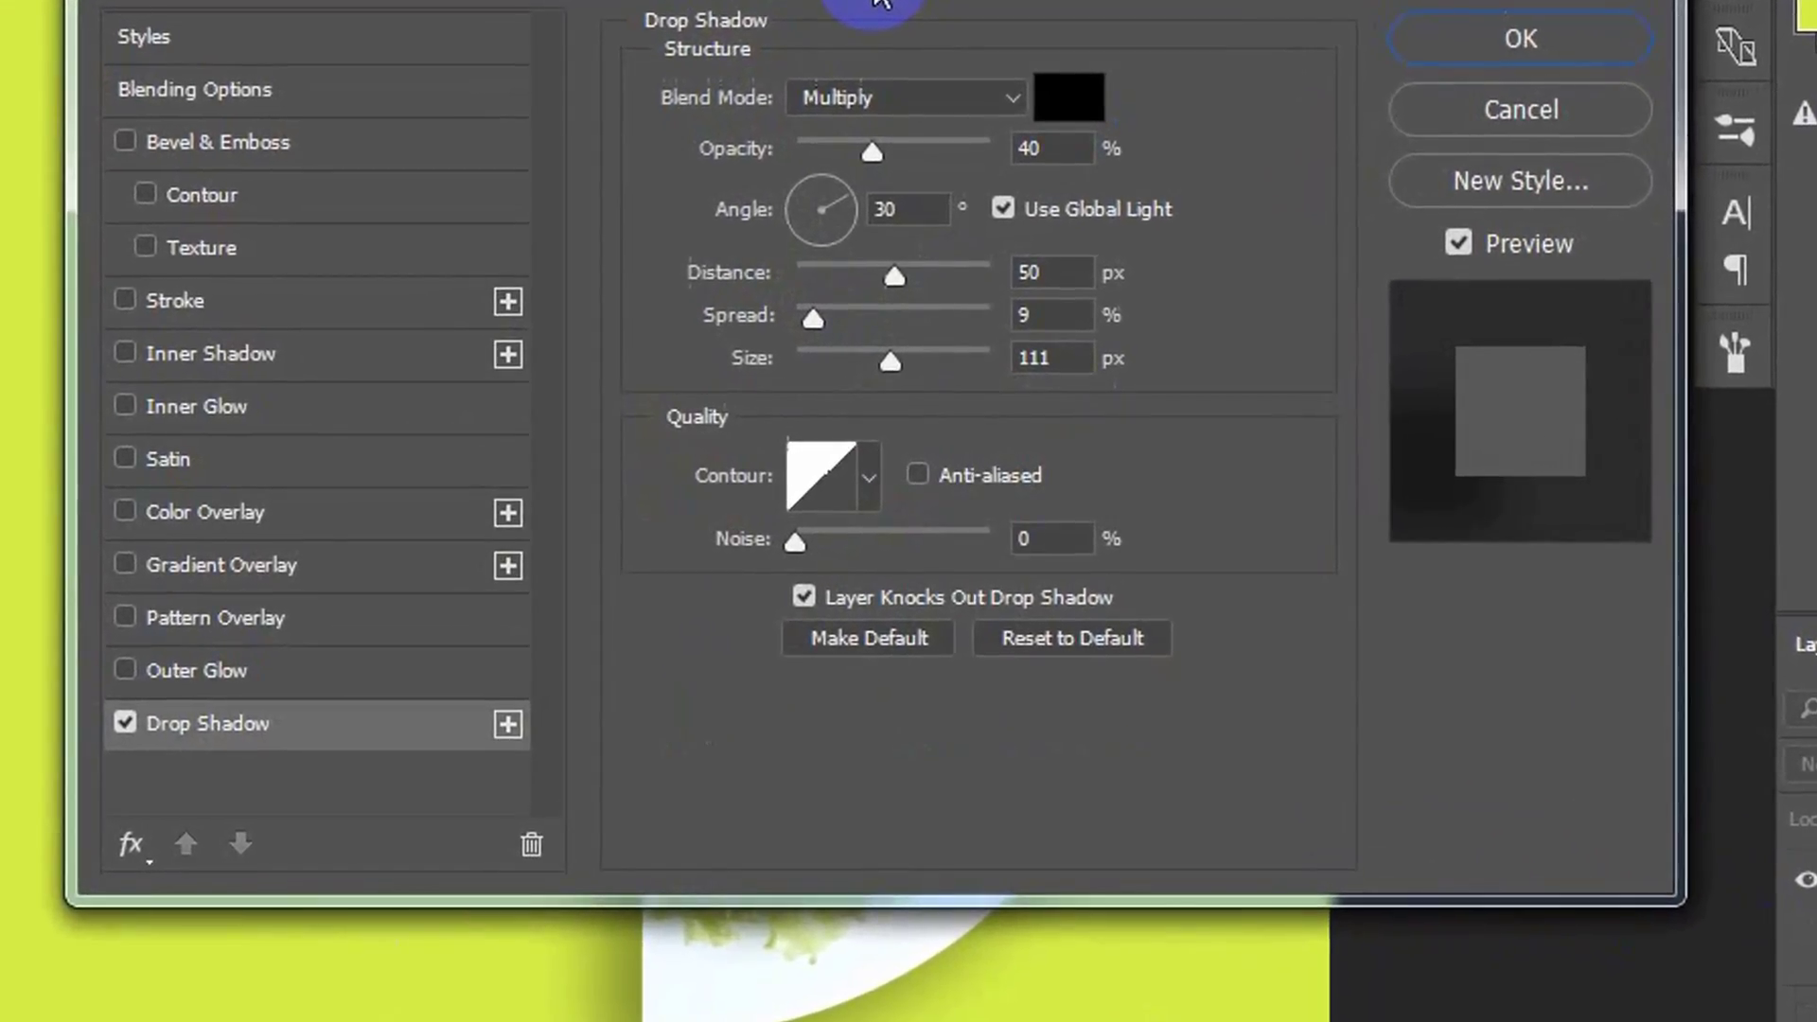
pyautogui.moveTo(907, 133); pyautogui.dragTo(1624, 131)
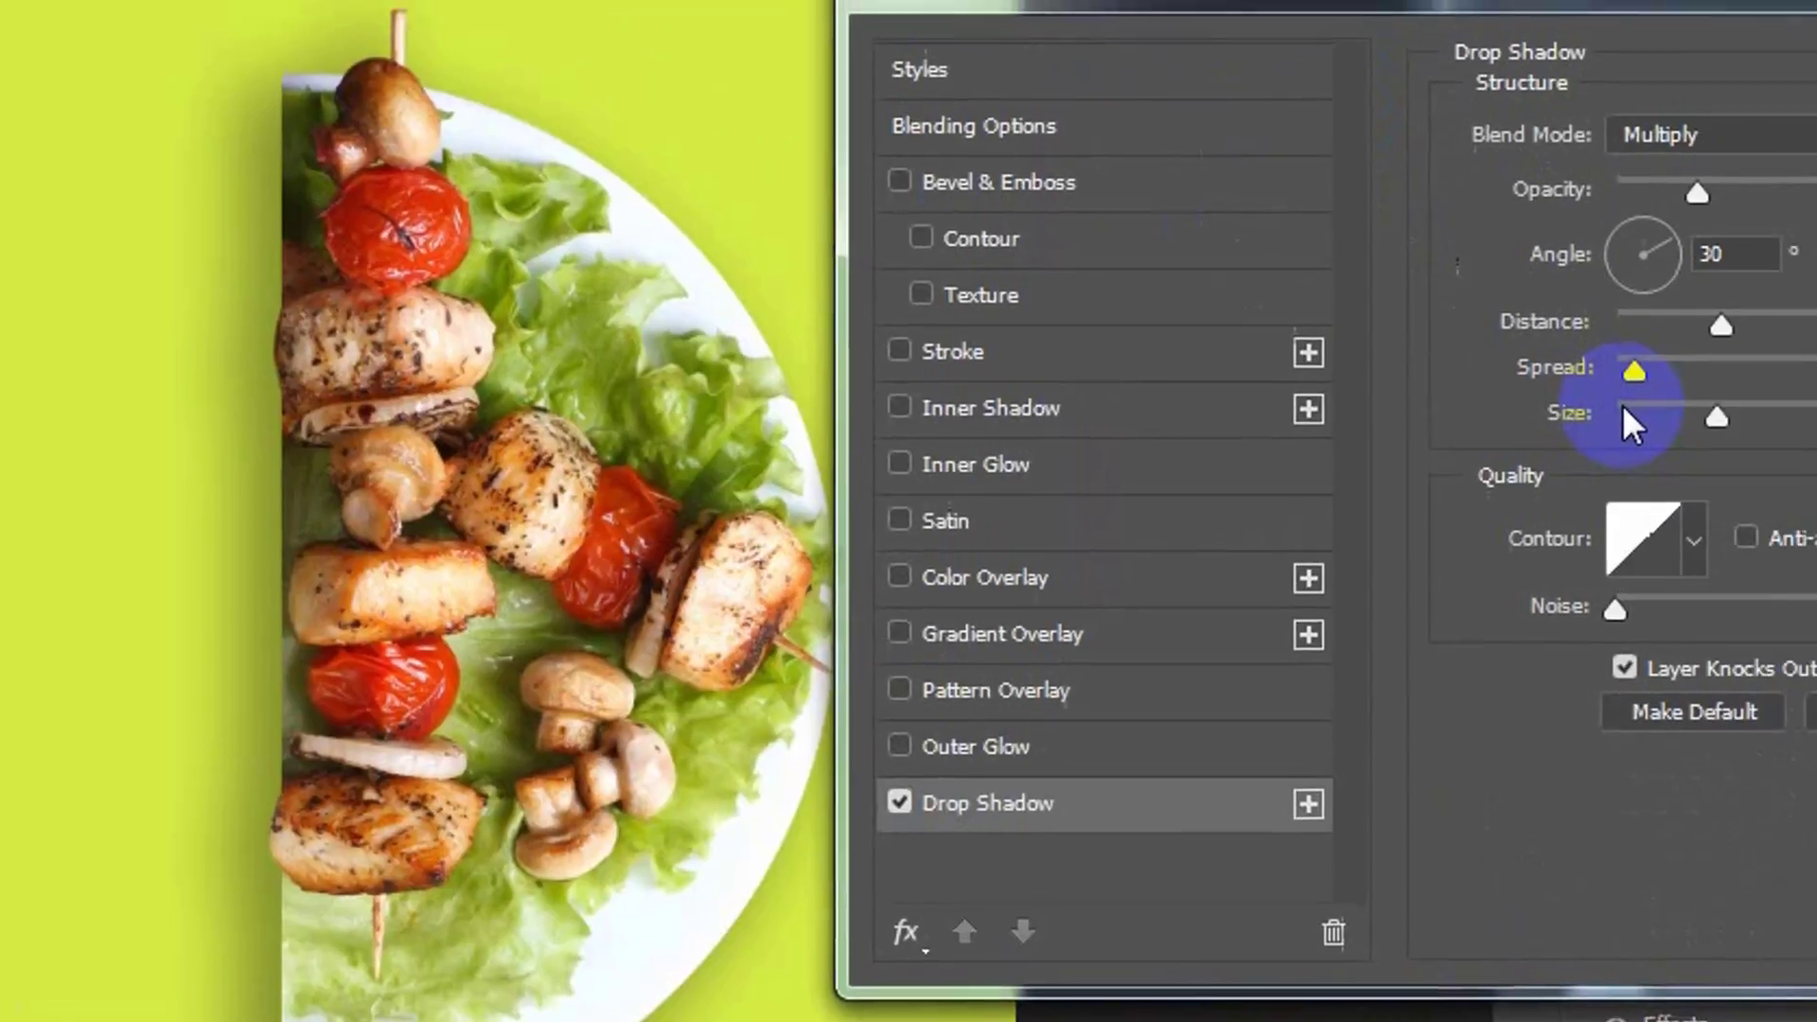
pyautogui.click(1510, 463)
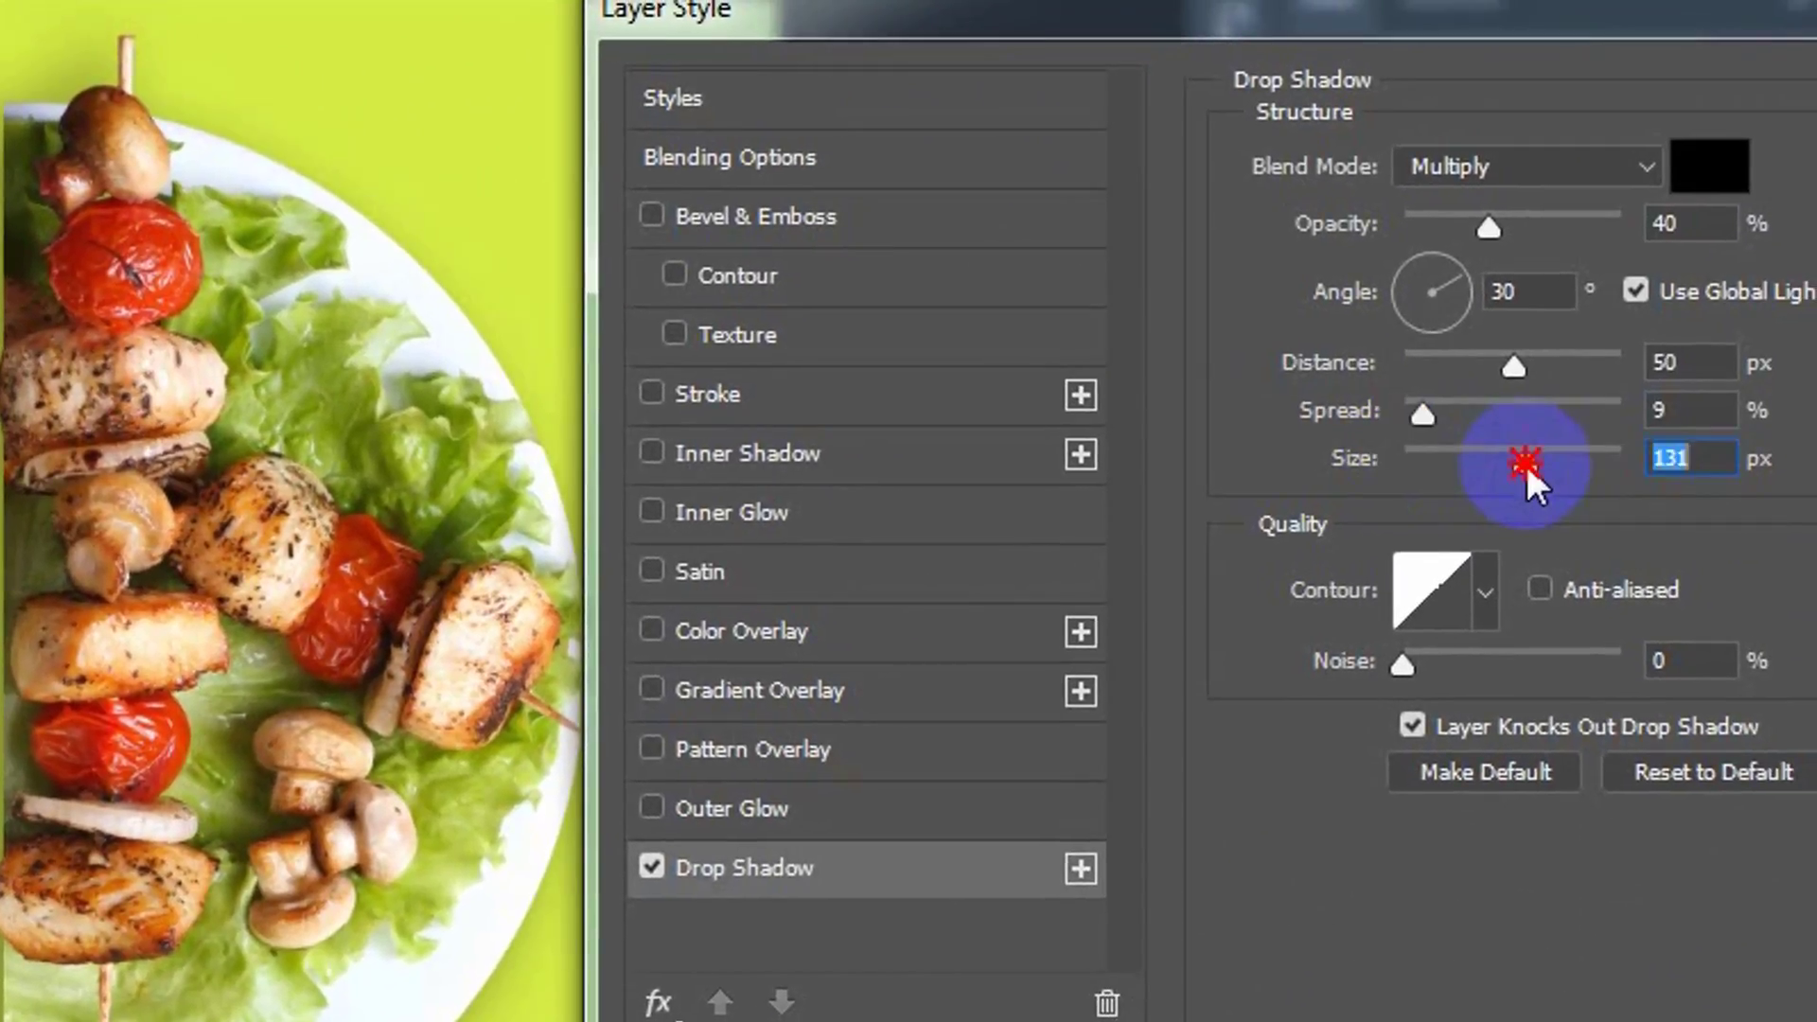
pyautogui.click(1525, 463)
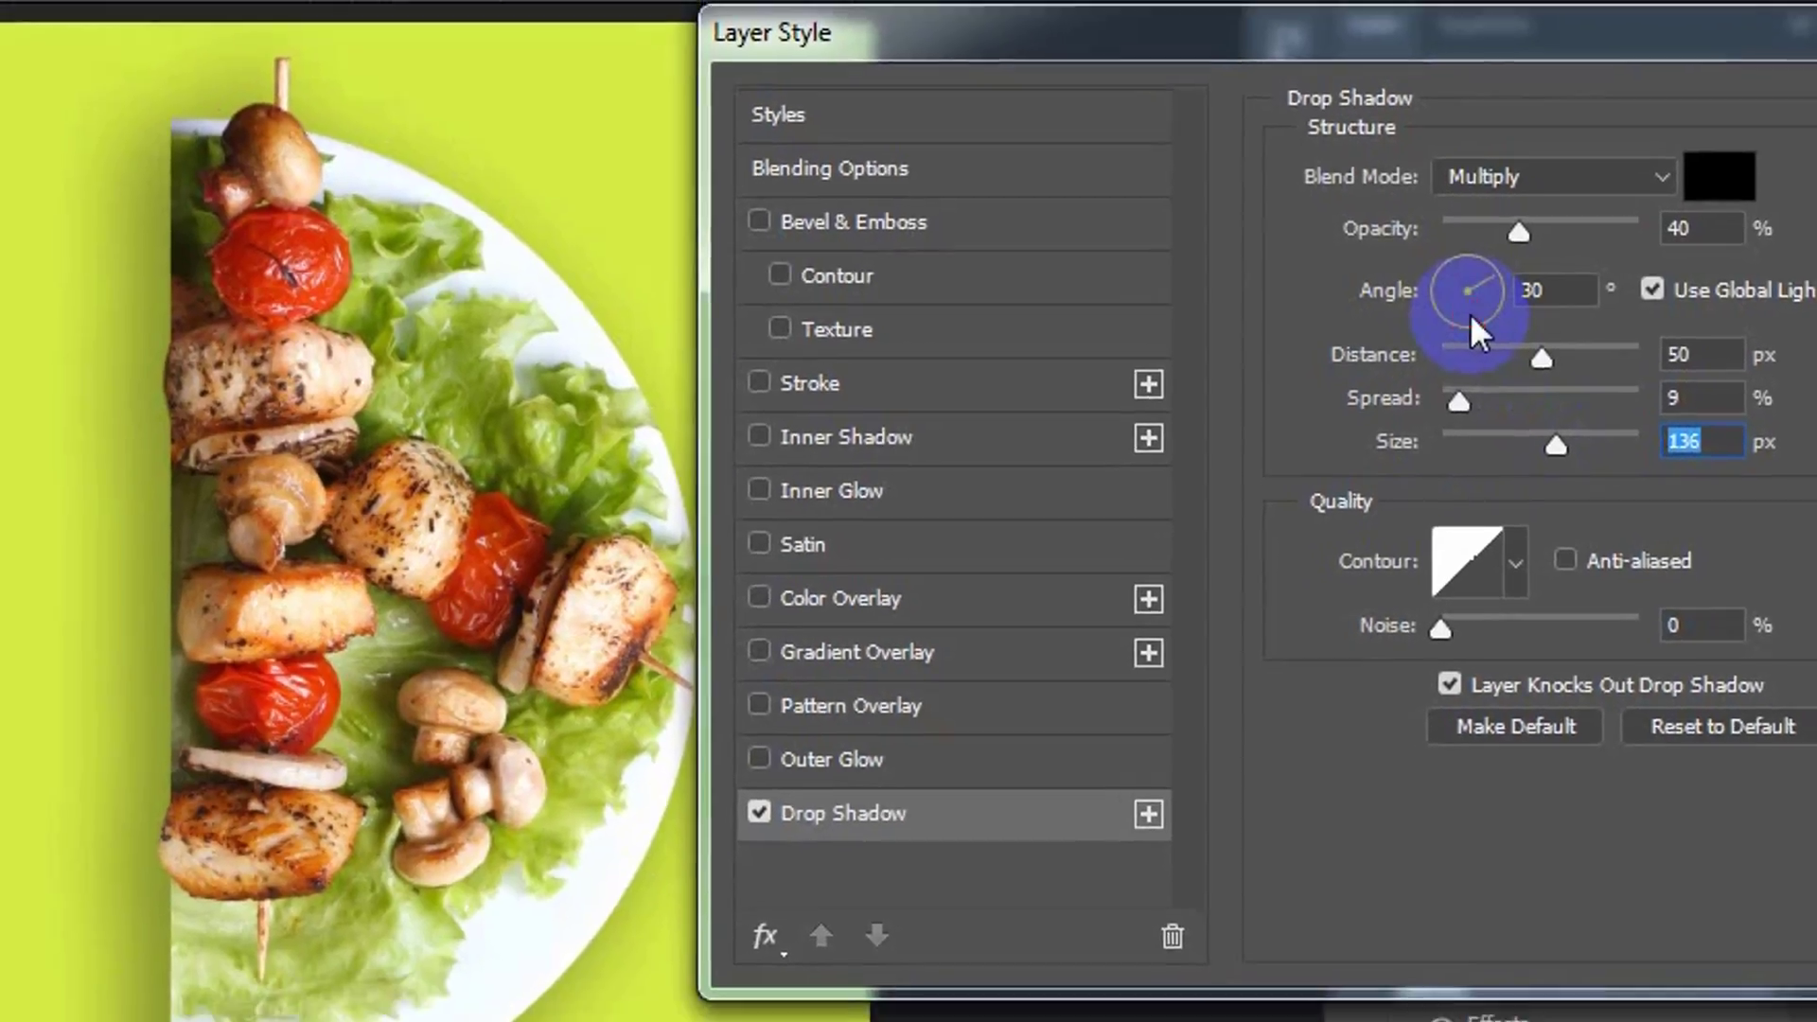
pyautogui.click(1415, 288)
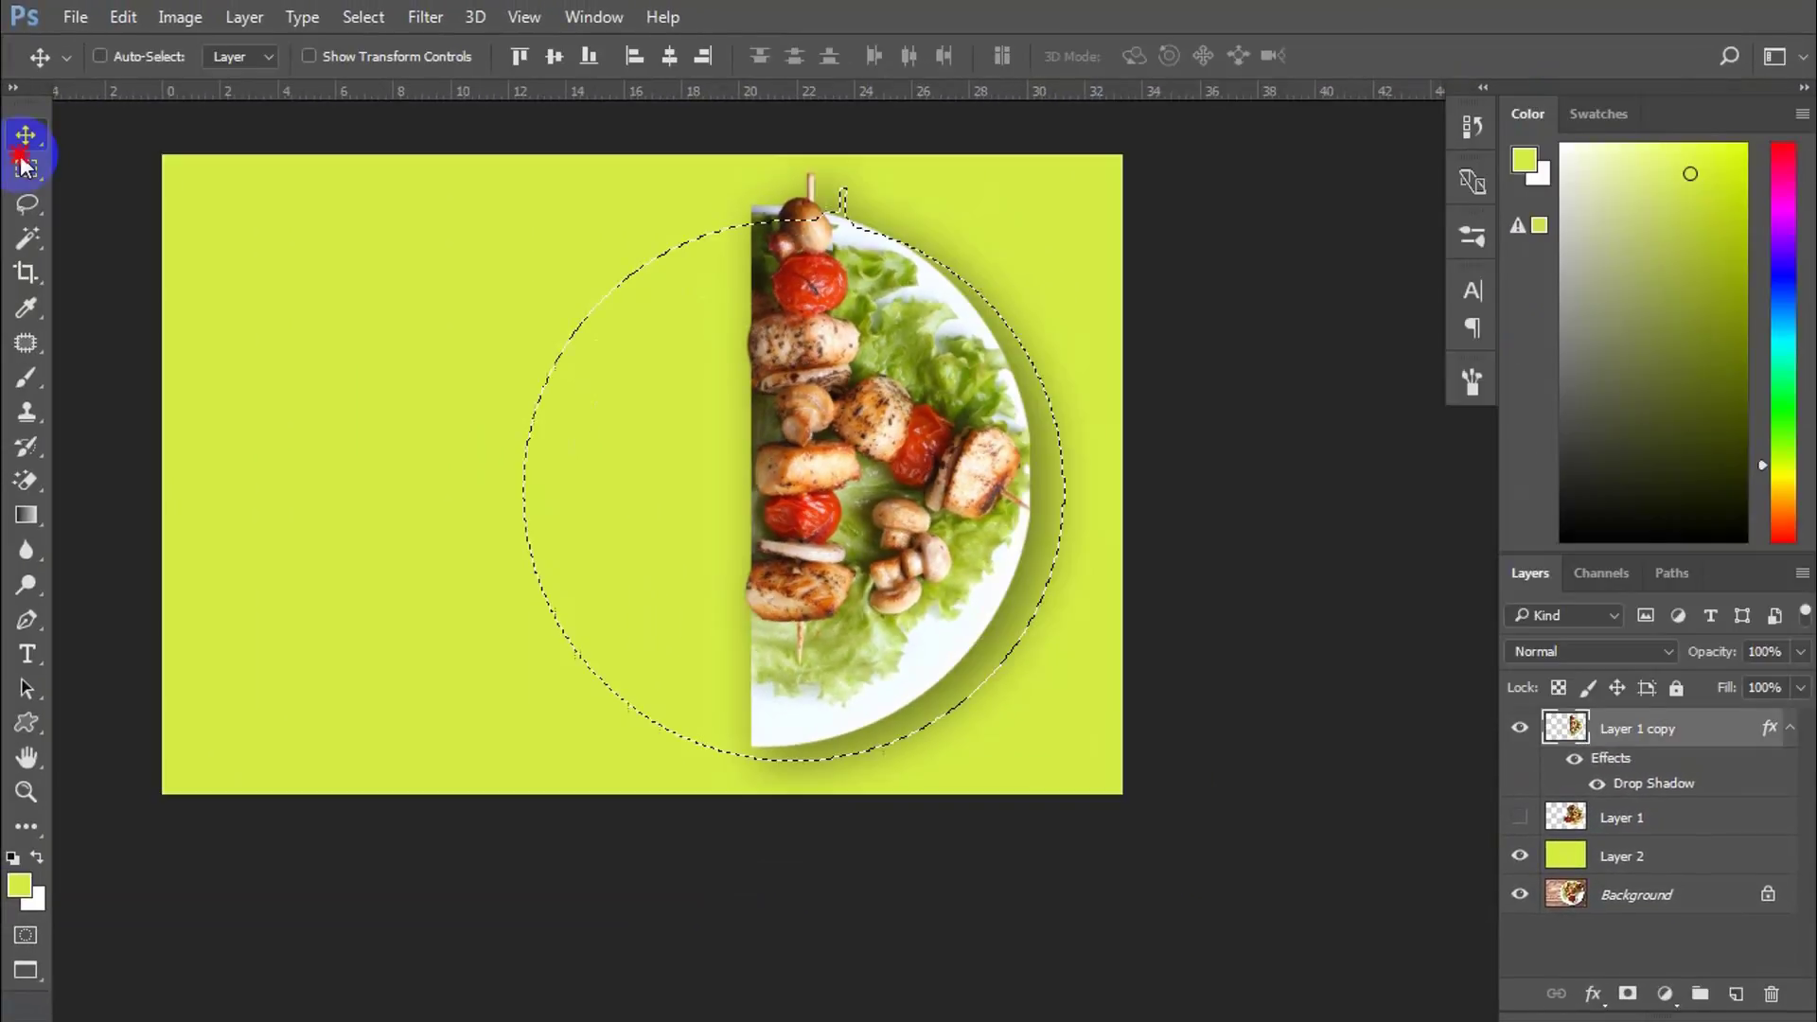
# Step: Align the circular selection with the plate's rim and fill it with darker olive green on a new layer beneath the plate
pyautogui.moveTo(540, 410); pyautogui.dragTo(602, 440)
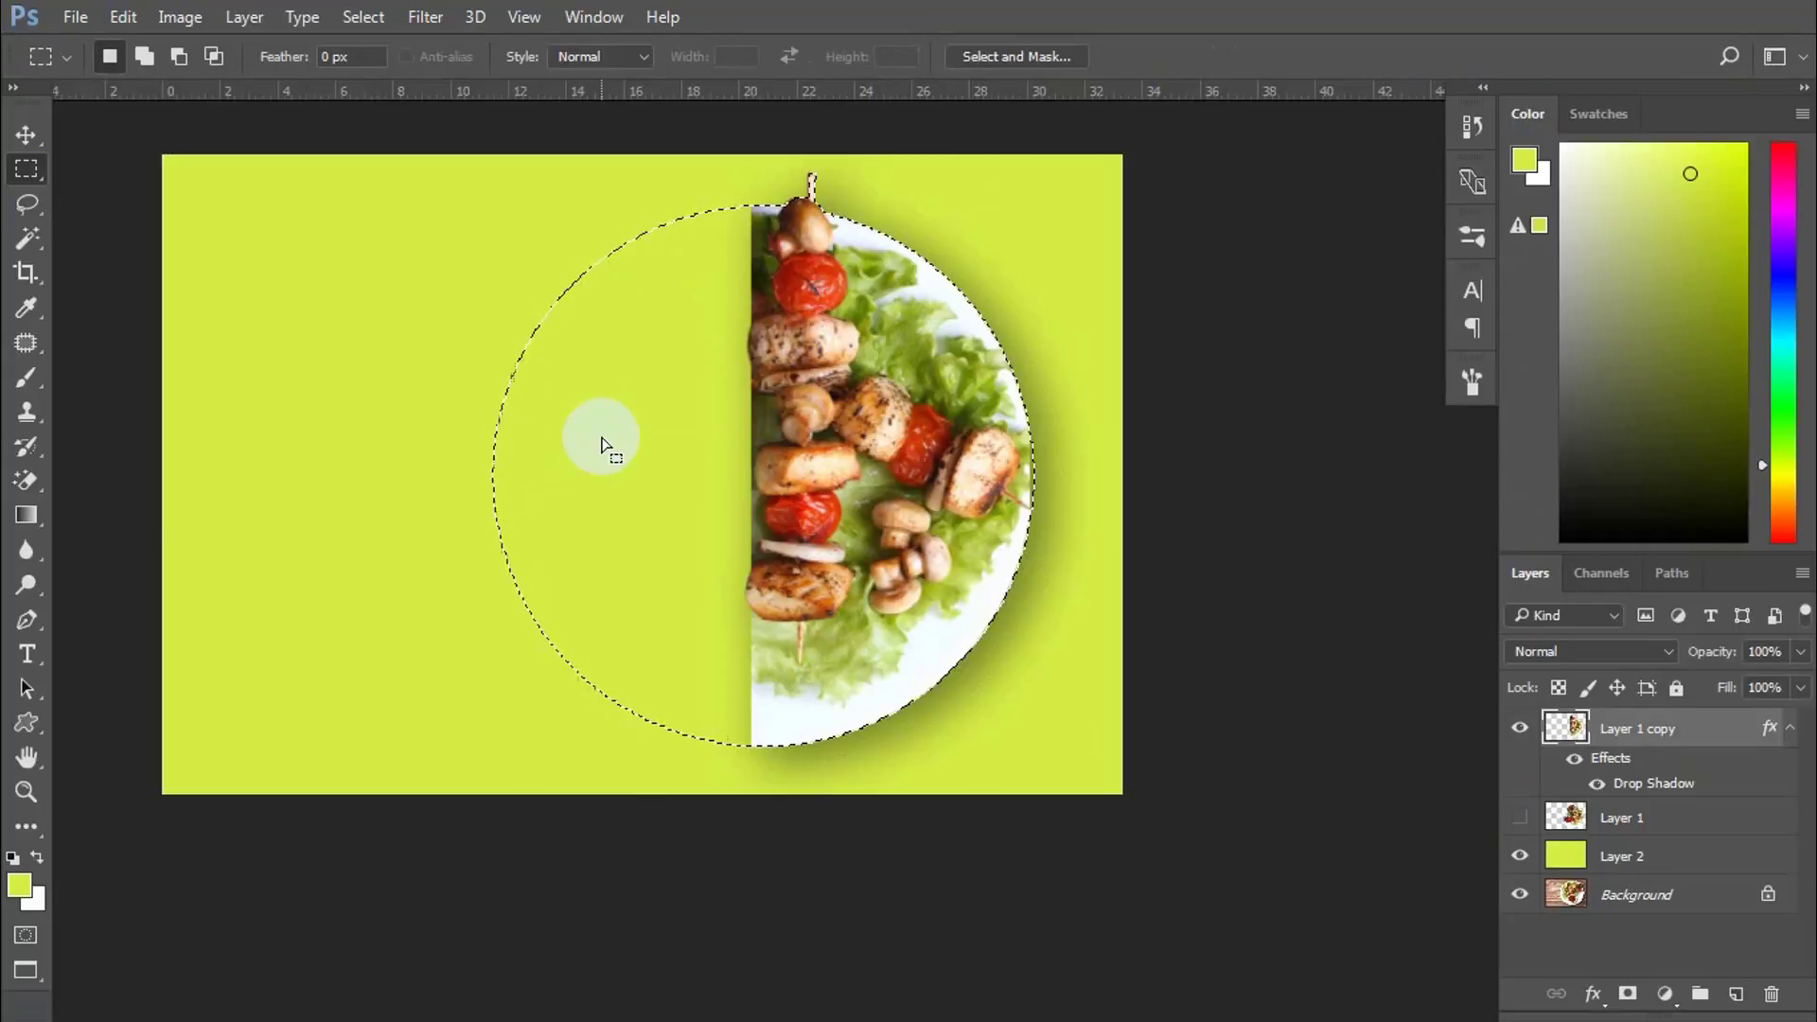
pyautogui.scroll(2, 696, 383)
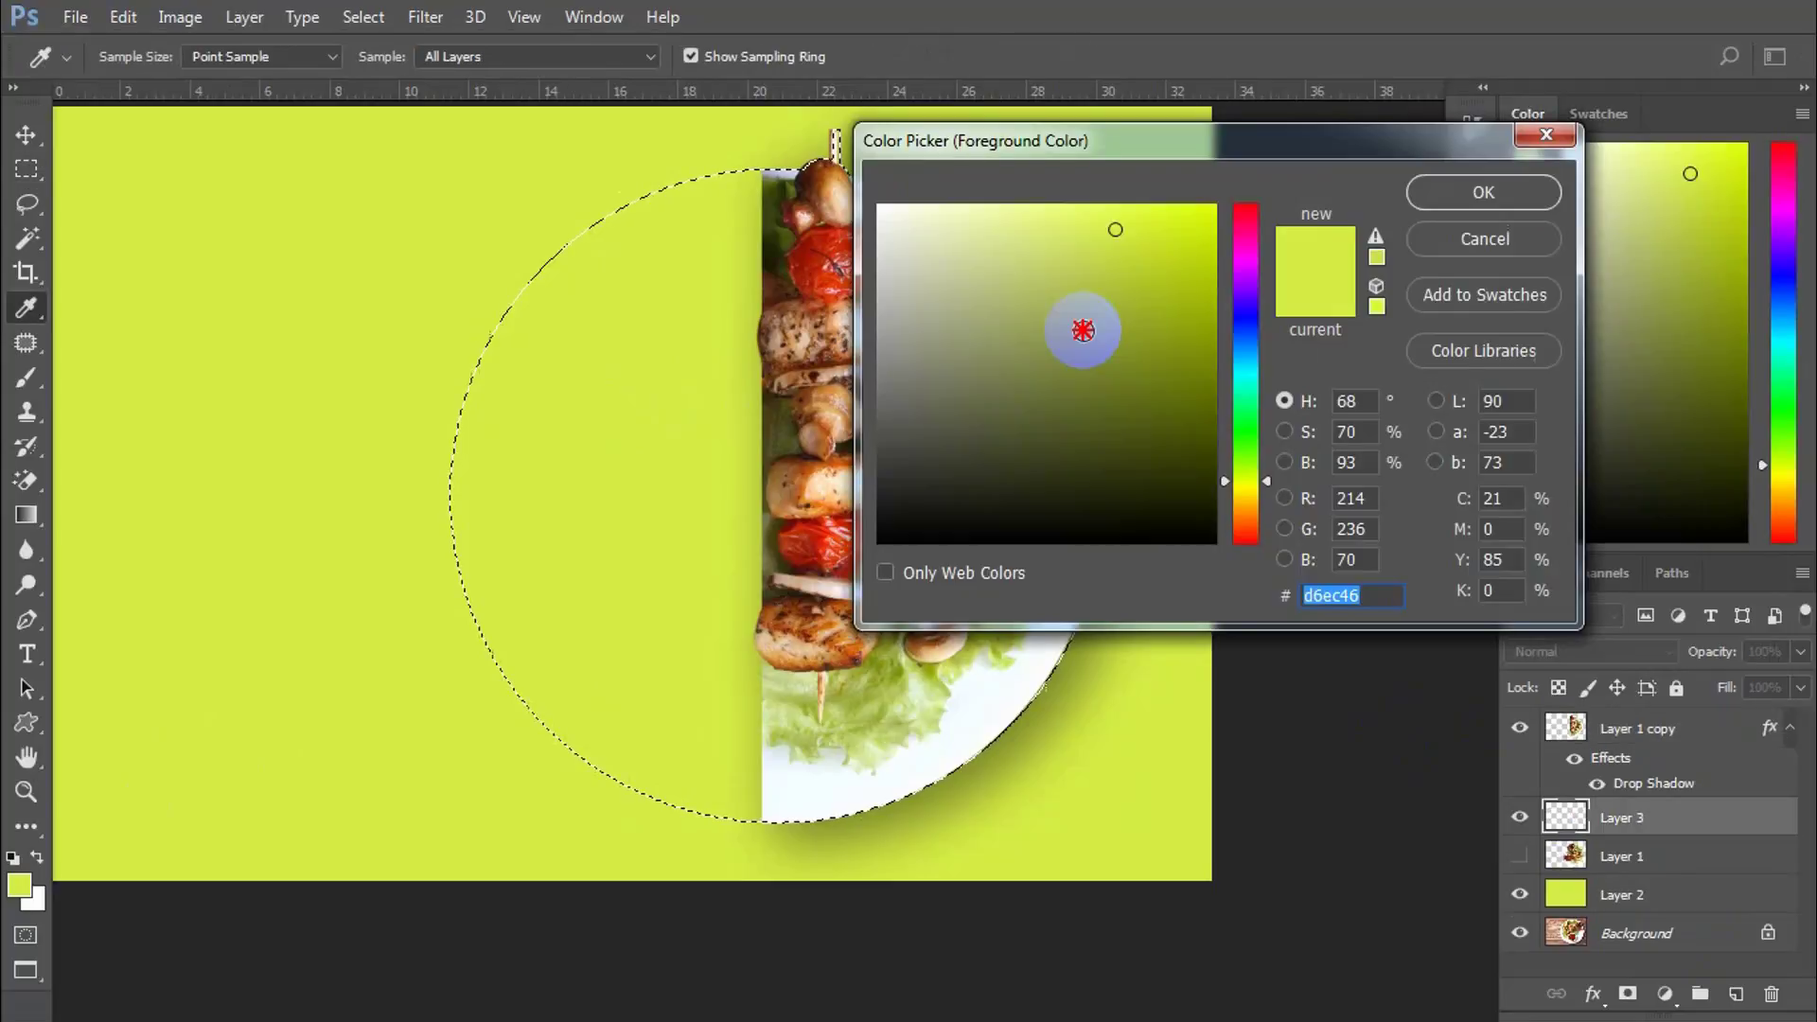
pyautogui.click(1083, 330)
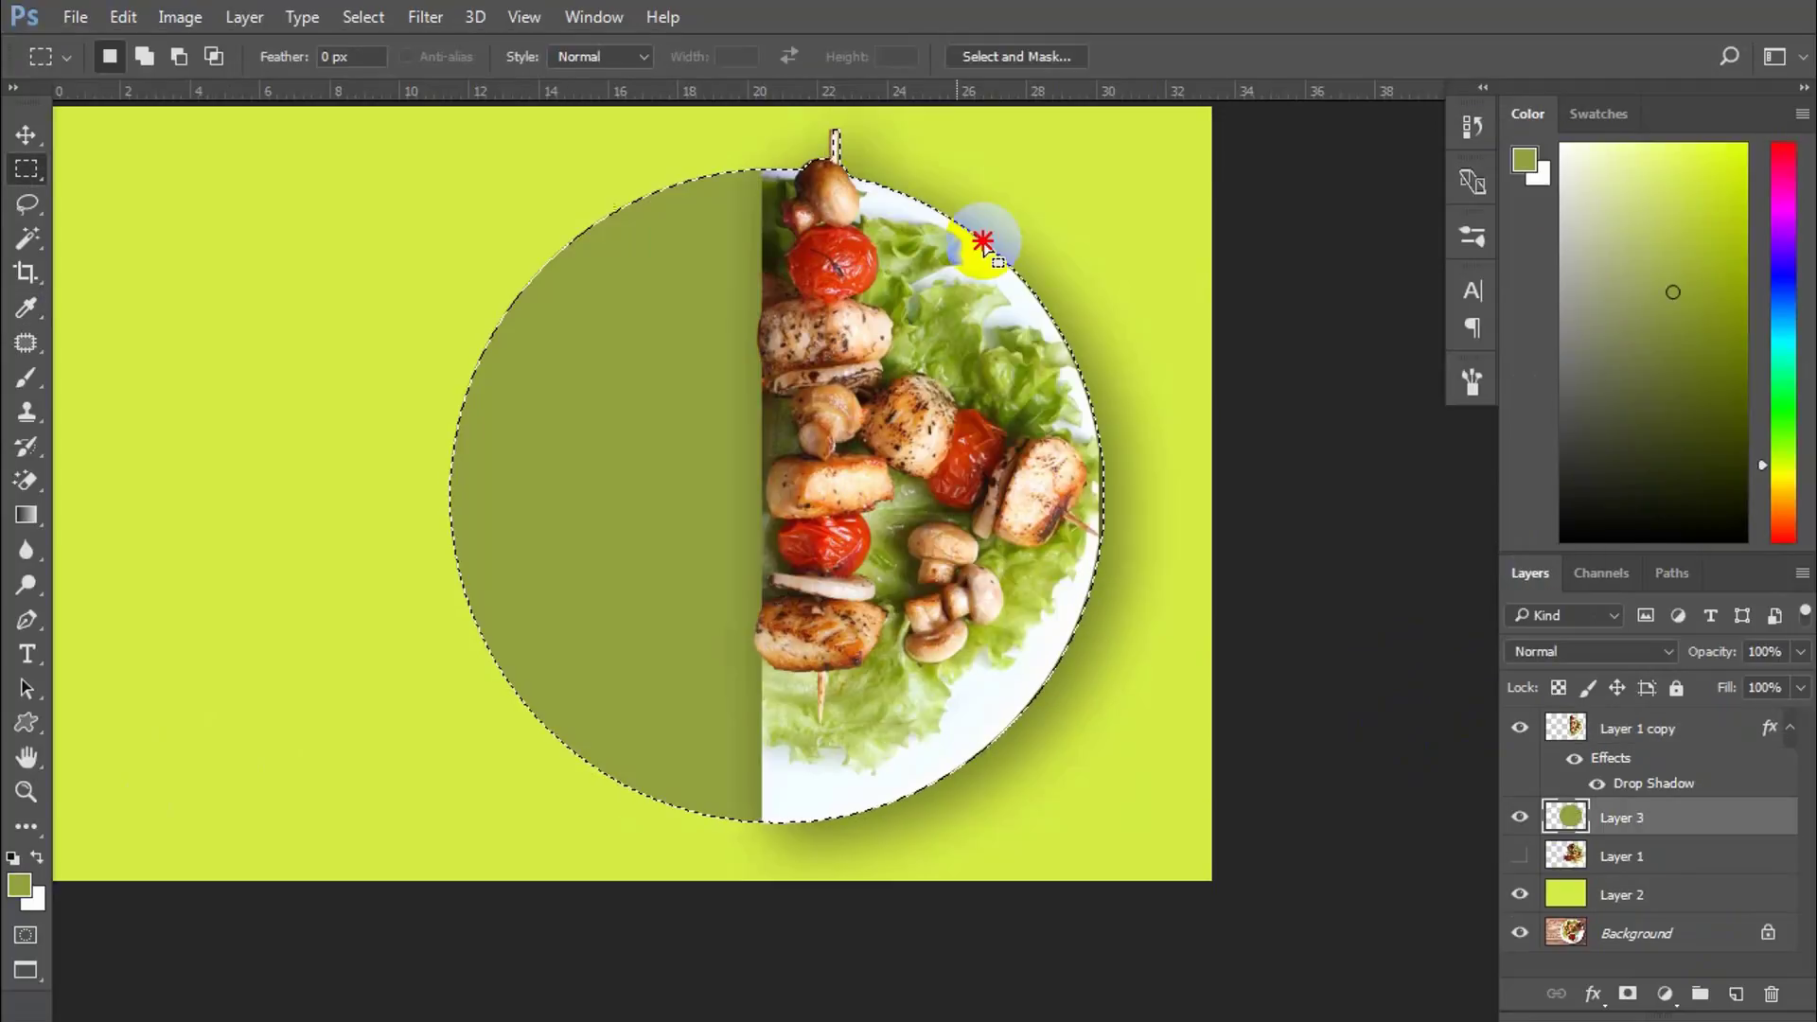
pyautogui.click(165, 166)
# Step: Add the text "HARD WORK SHOULD BE REWARDED BY GOOD FOOD" in black Berlin Sans FB Demi, 48 pt, above the circle
pyautogui.click(1737, 993)
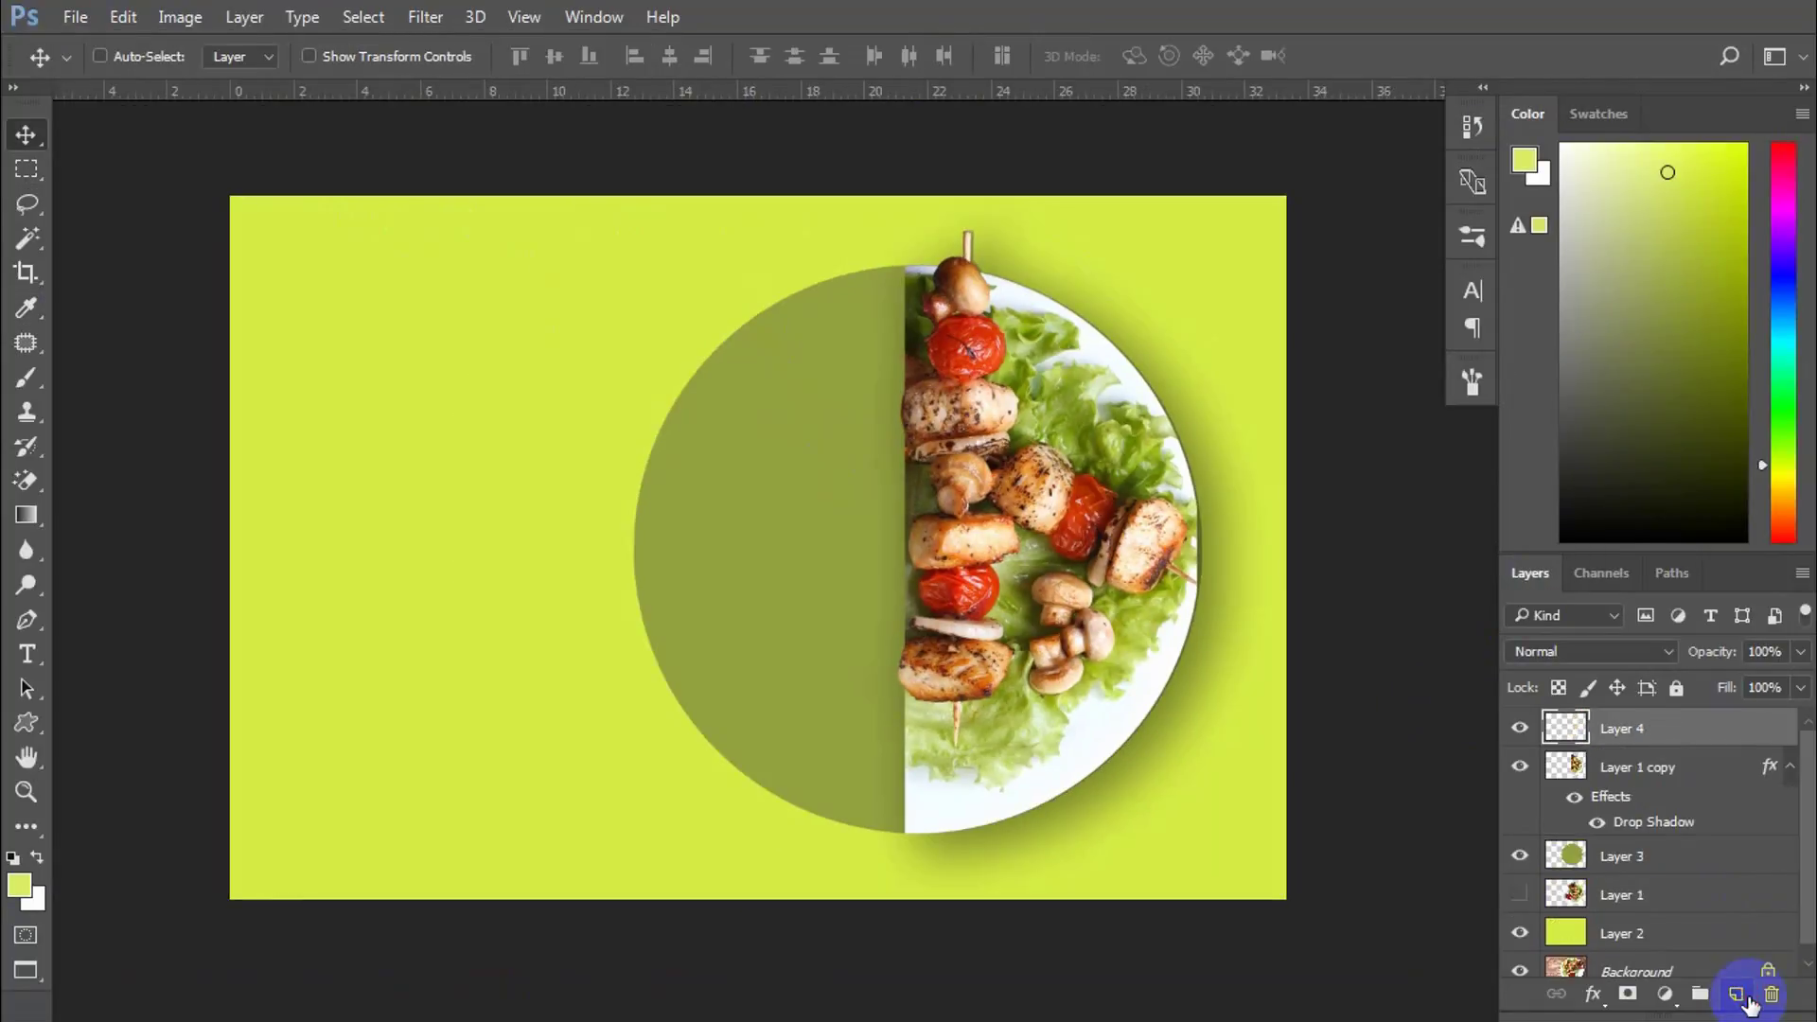
pyautogui.press('t')
pyautogui.click(322, 272)
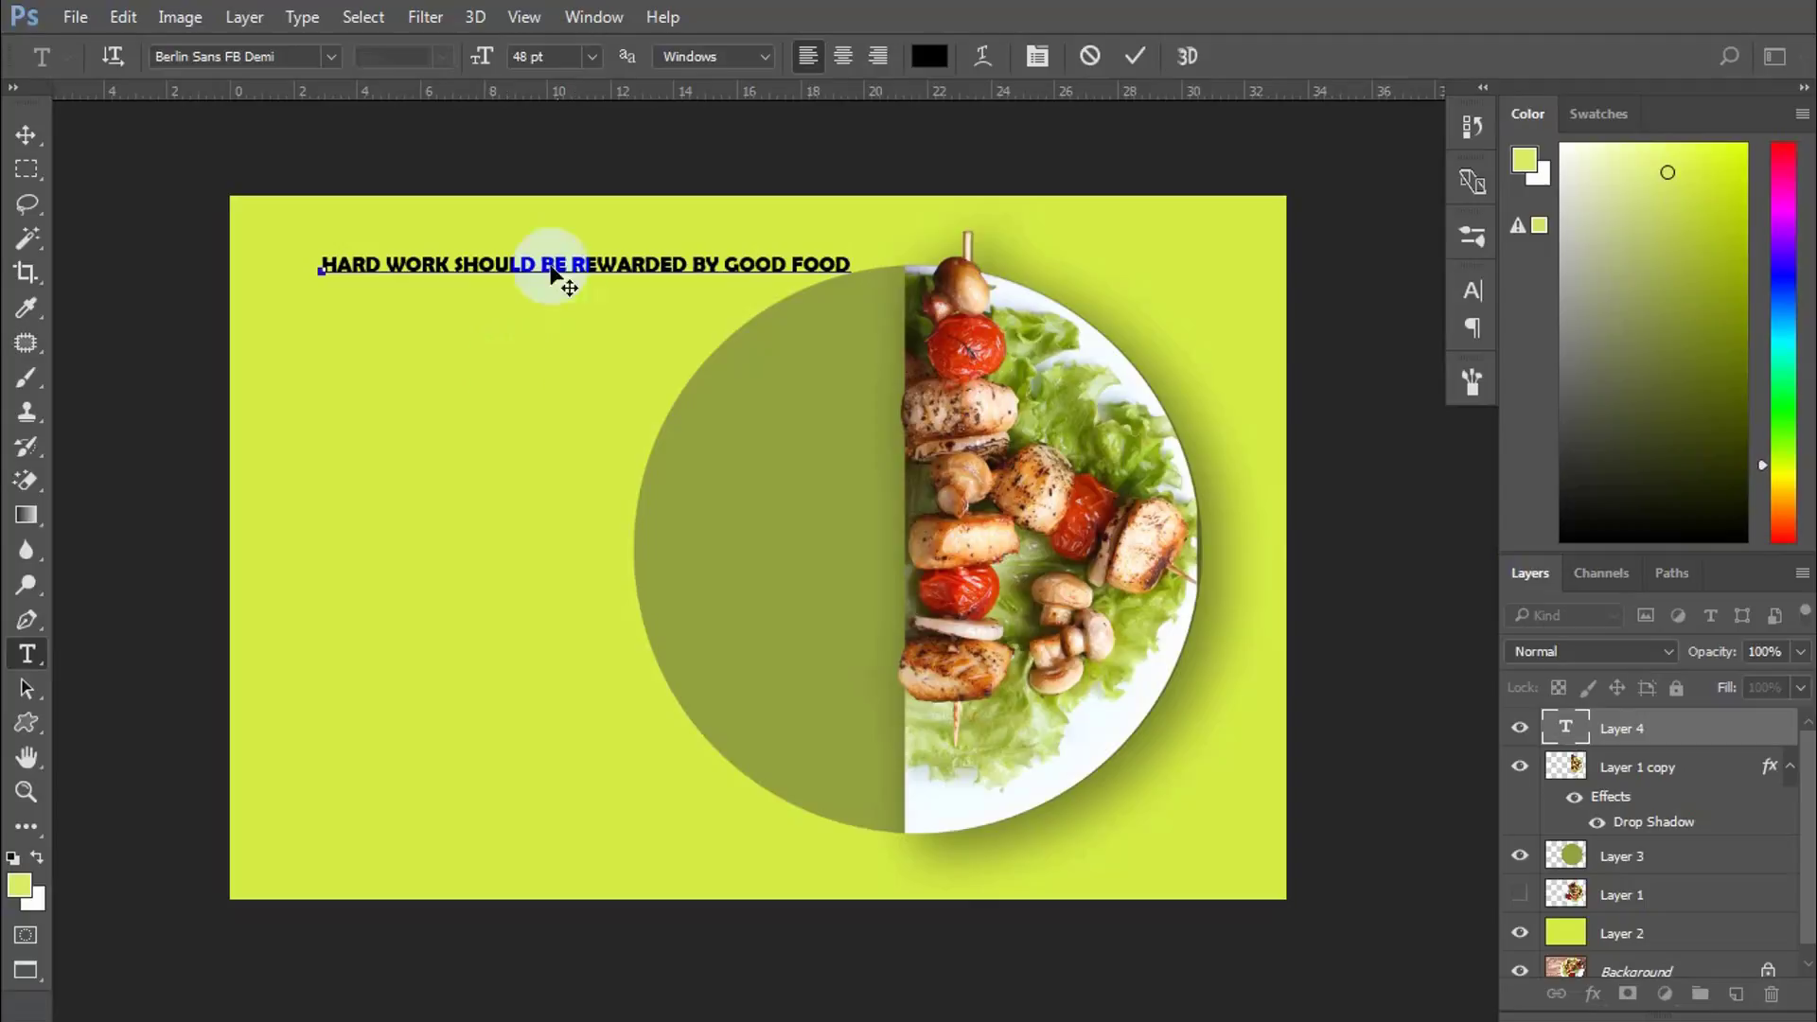
pyautogui.click(26, 134)
# Step: Move the headline to the canvas's upper left corner and scale it to about 186% so it spans the canvas width
pyautogui.moveTo(378, 270); pyautogui.dragTo(317, 228)
pyautogui.hotkey('ctrl', 't')
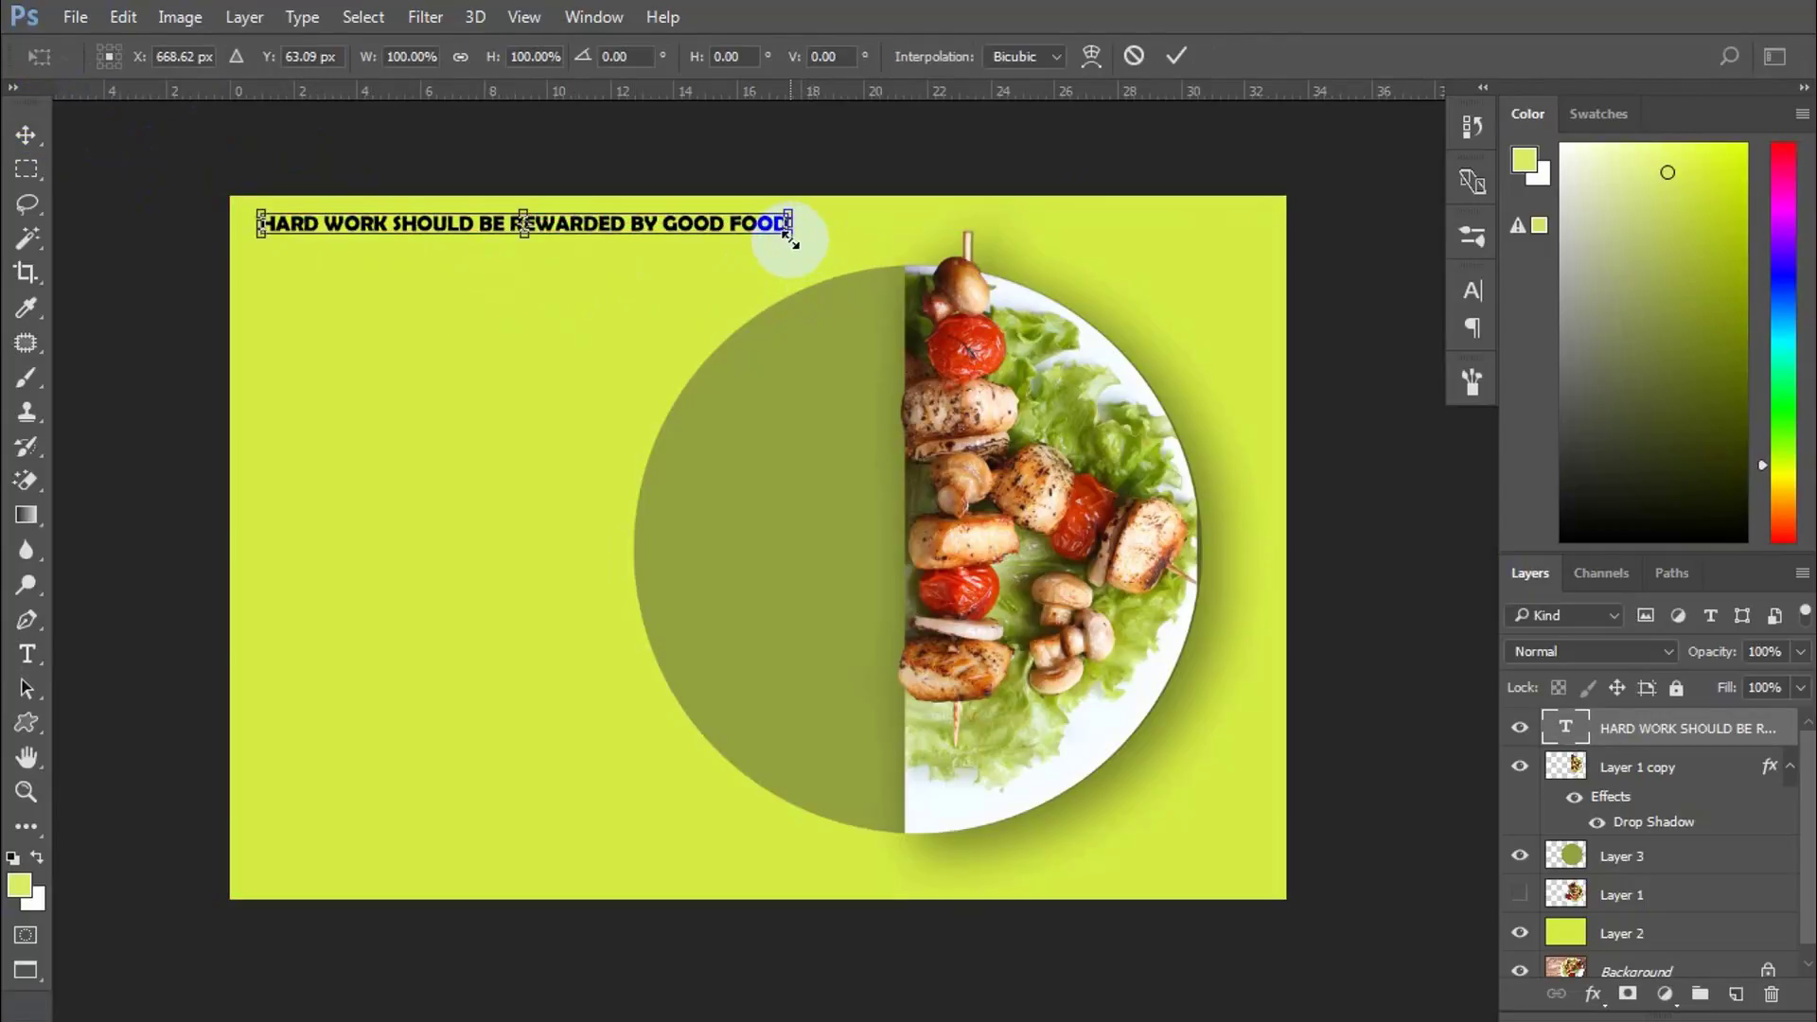
pyautogui.moveTo(794, 231); pyautogui.dragTo(1238, 352)
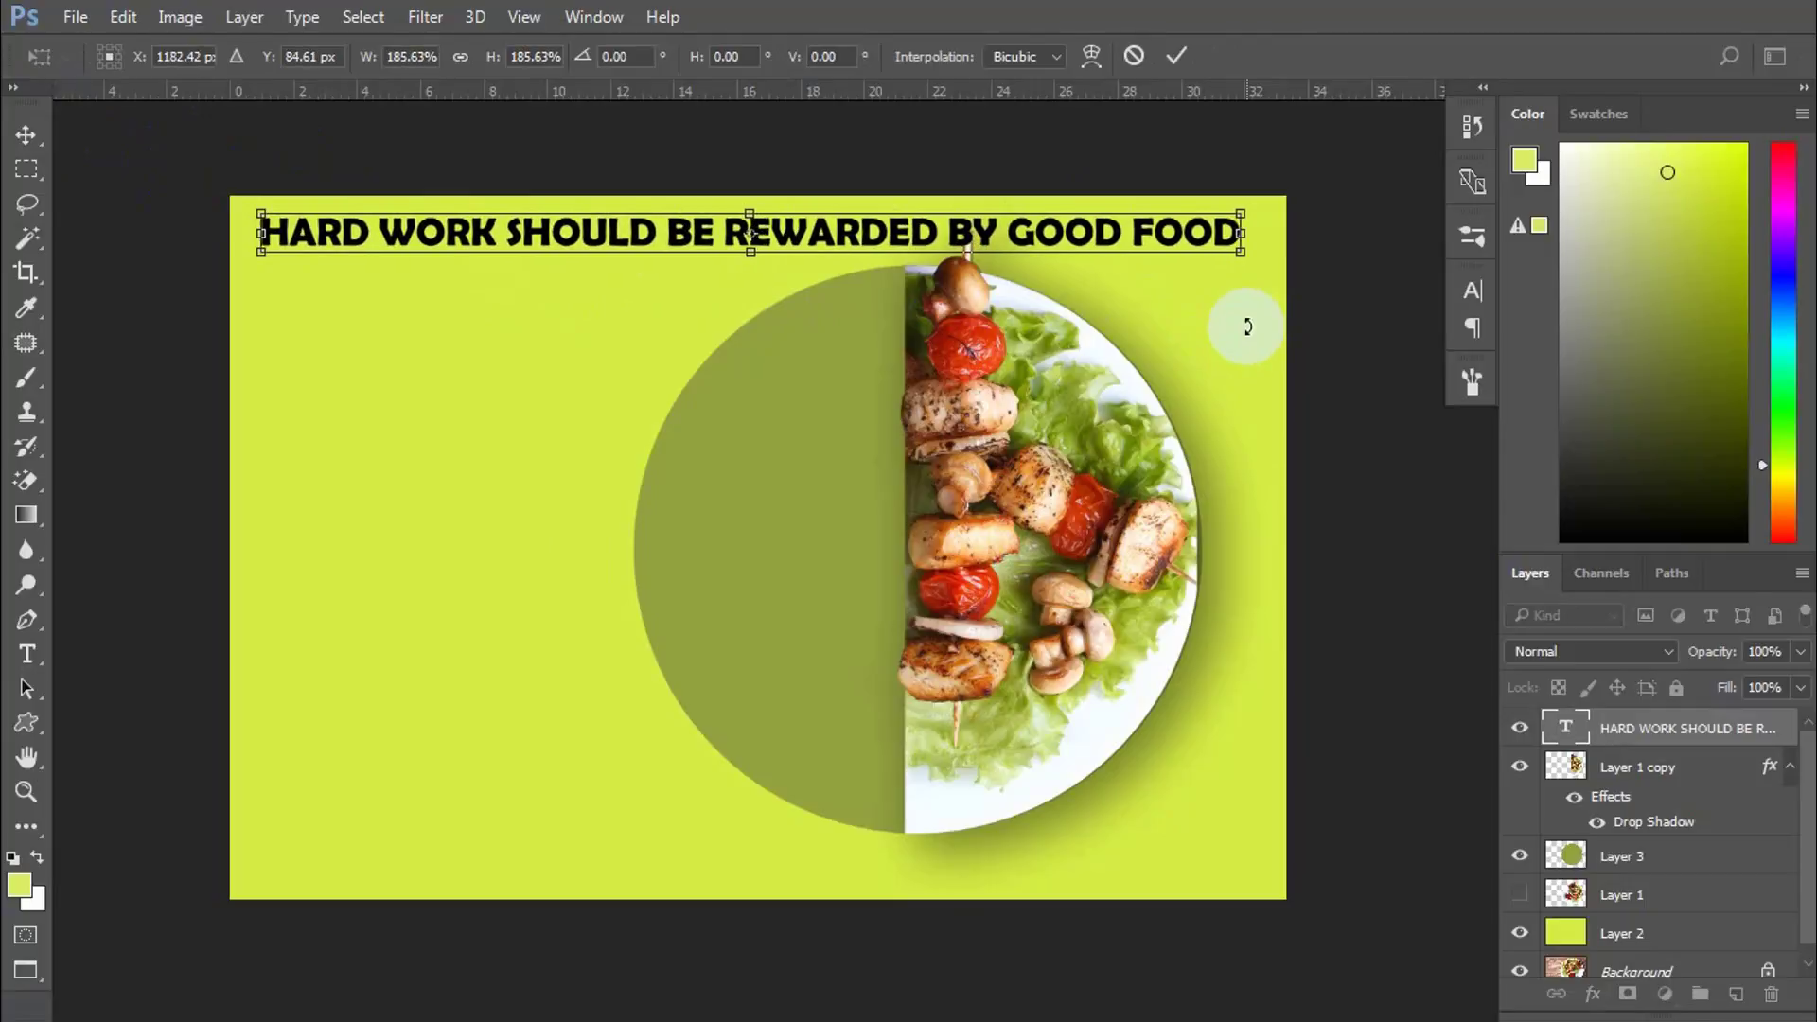
pyautogui.press('Return')
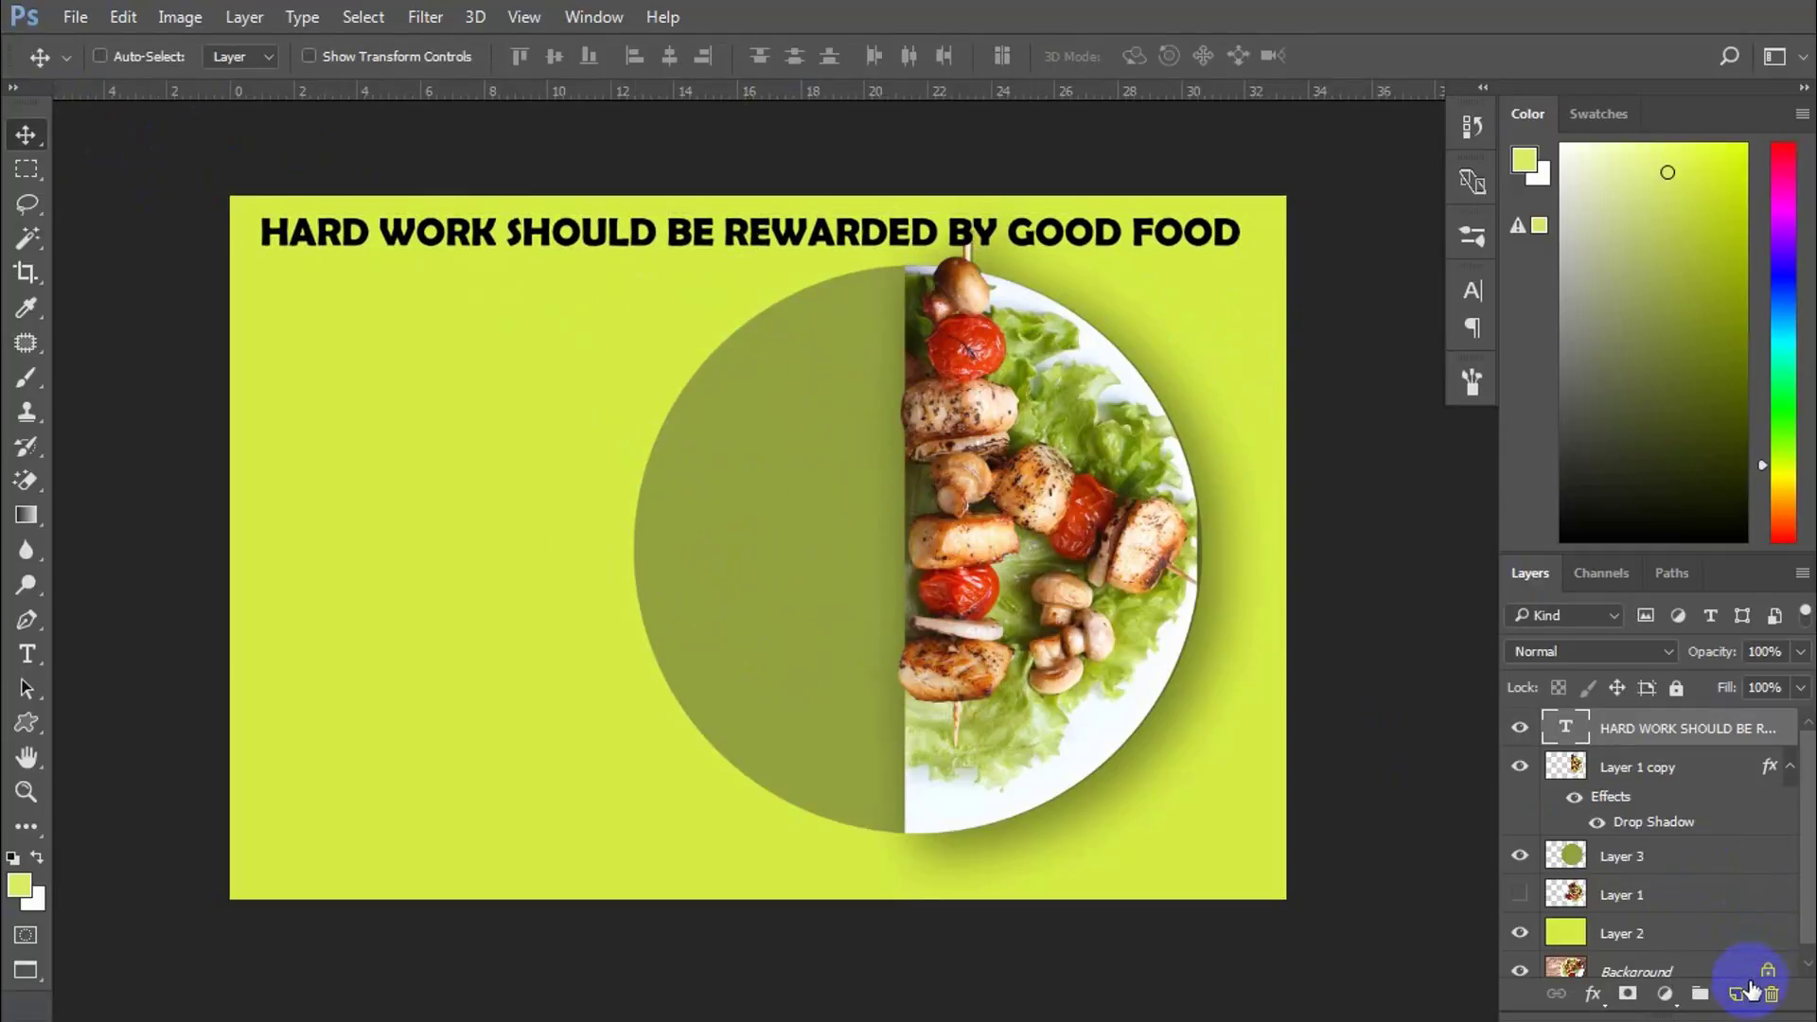
# Step: Sketch five light brush strokes across the olive half circle on a new layer, and delete that layer
pyautogui.click(1737, 996)
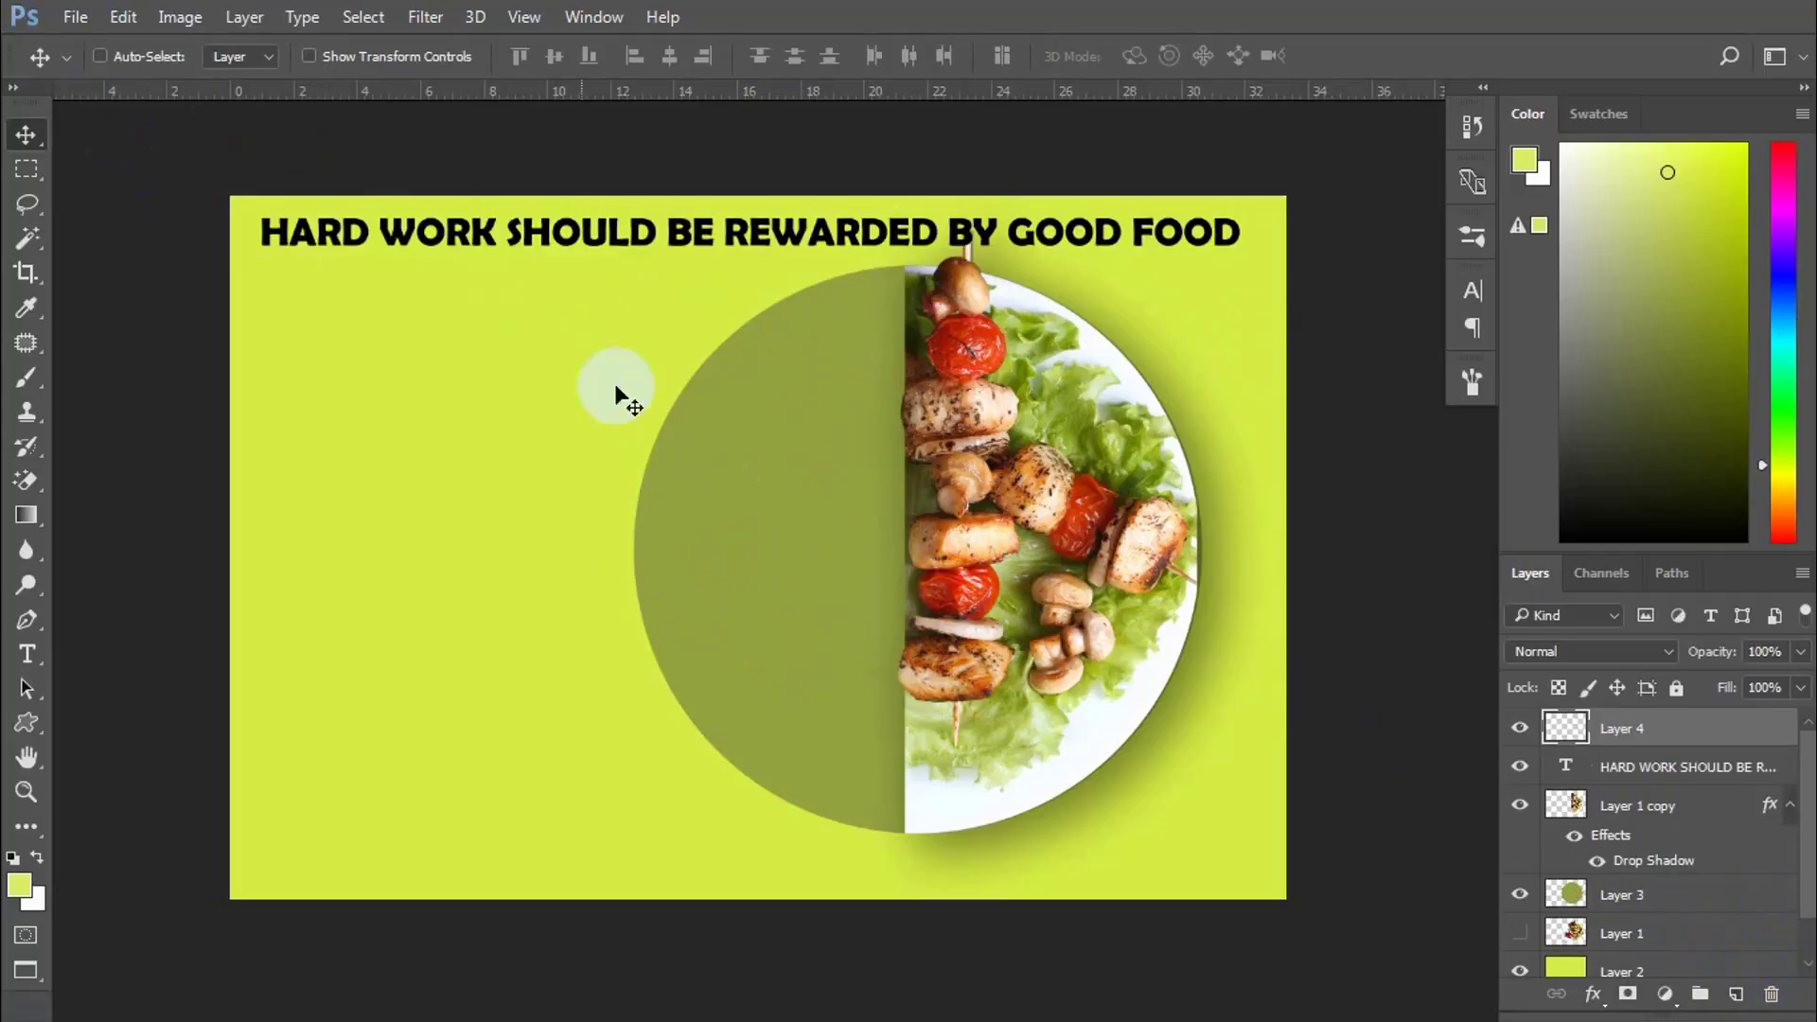
pyautogui.click(27, 379)
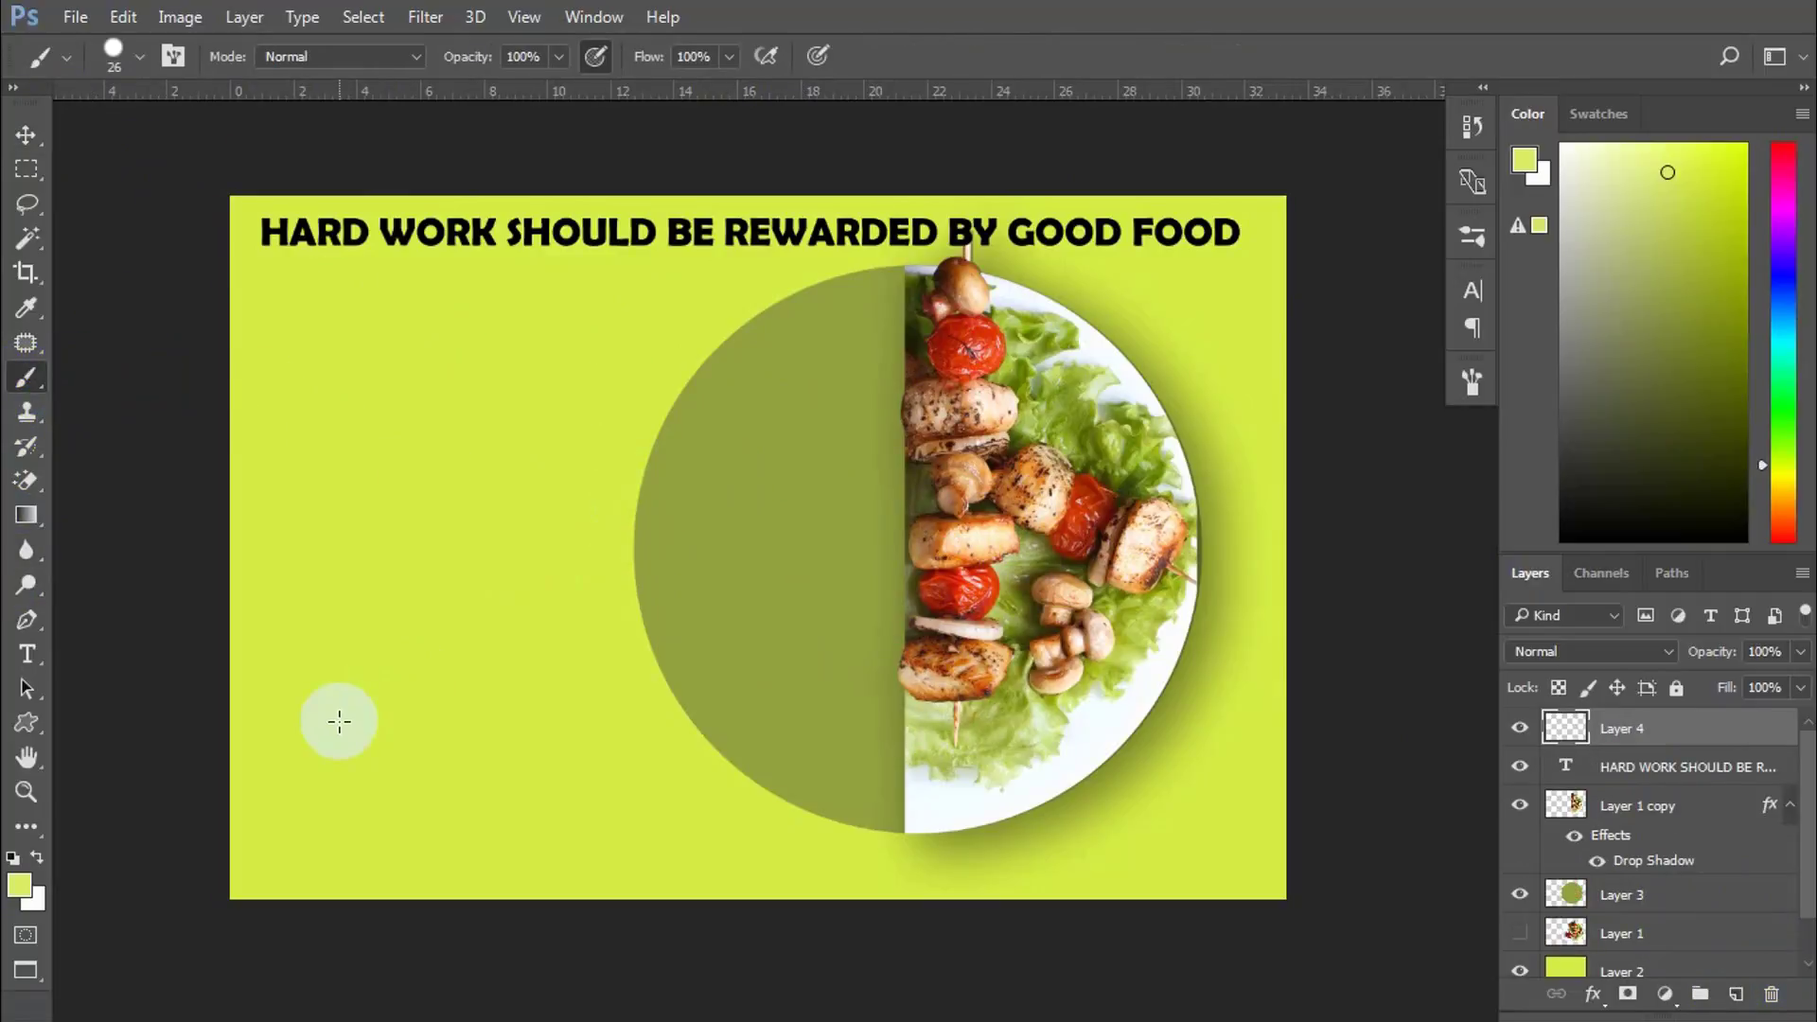
pyautogui.moveTo(774, 284); pyautogui.dragTo(875, 425)
pyautogui.moveTo(705, 367); pyautogui.dragTo(823, 462)
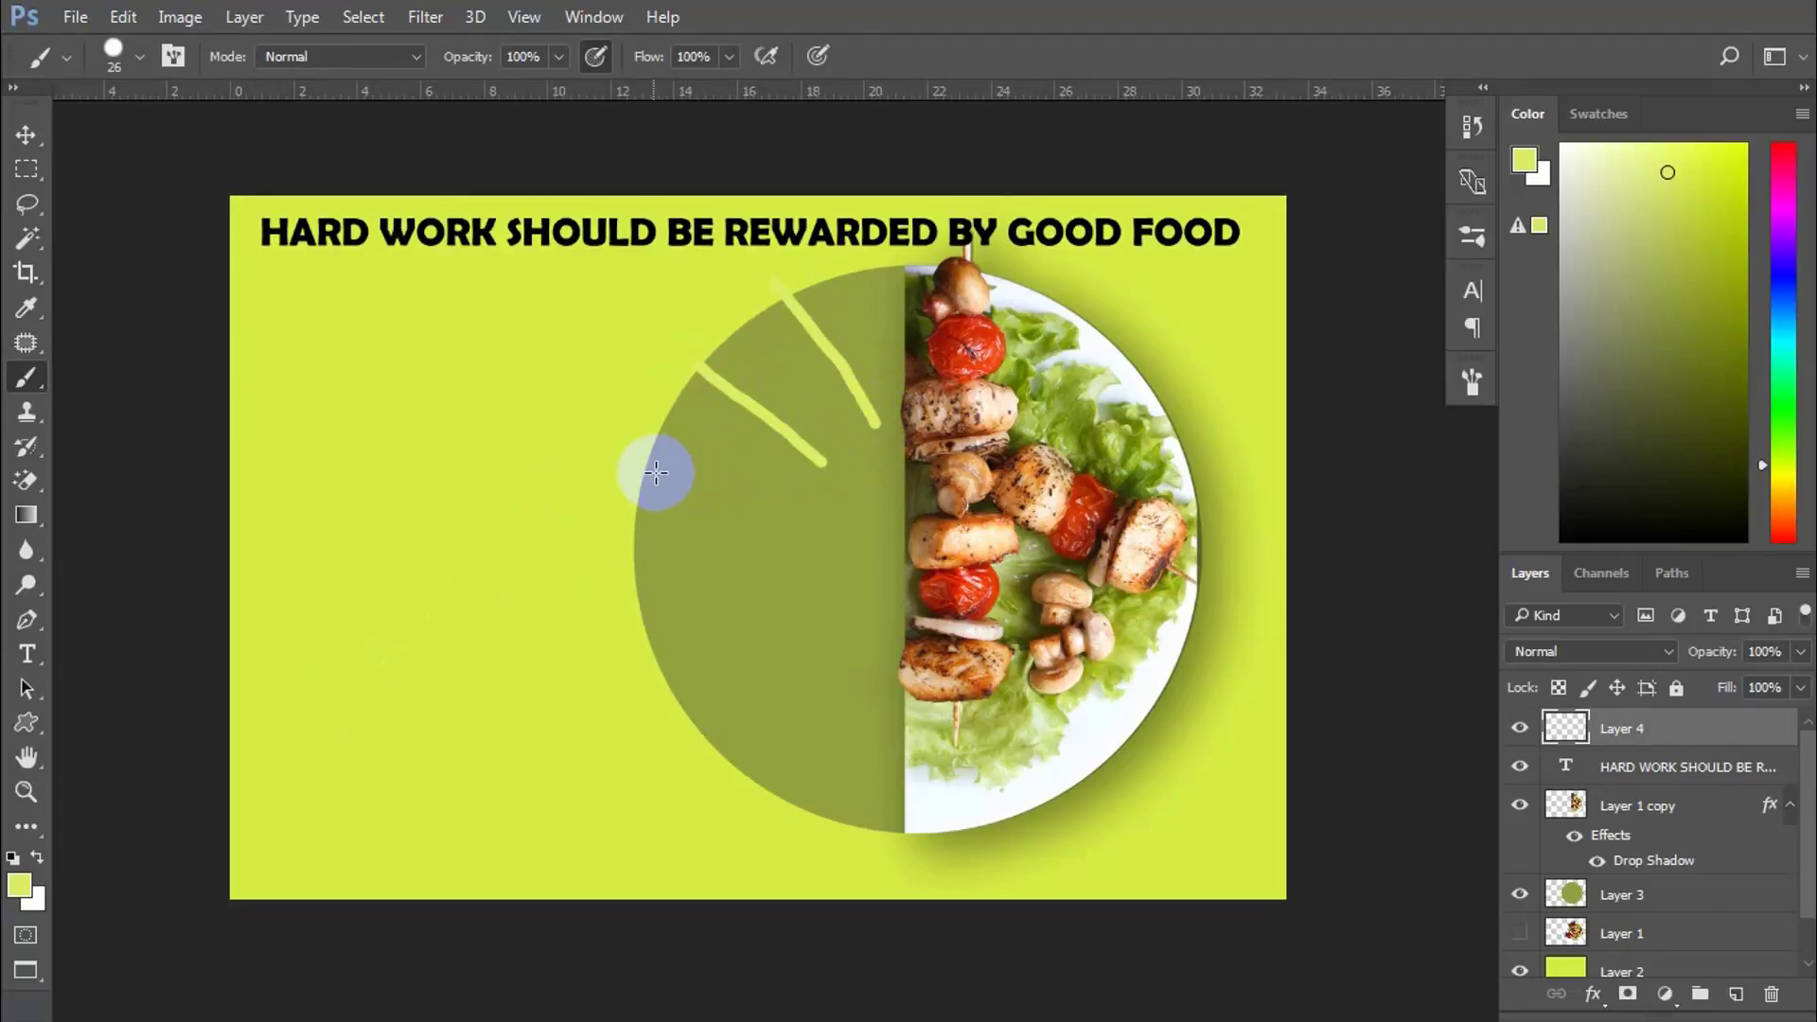
pyautogui.moveTo(624, 493); pyautogui.dragTo(889, 500)
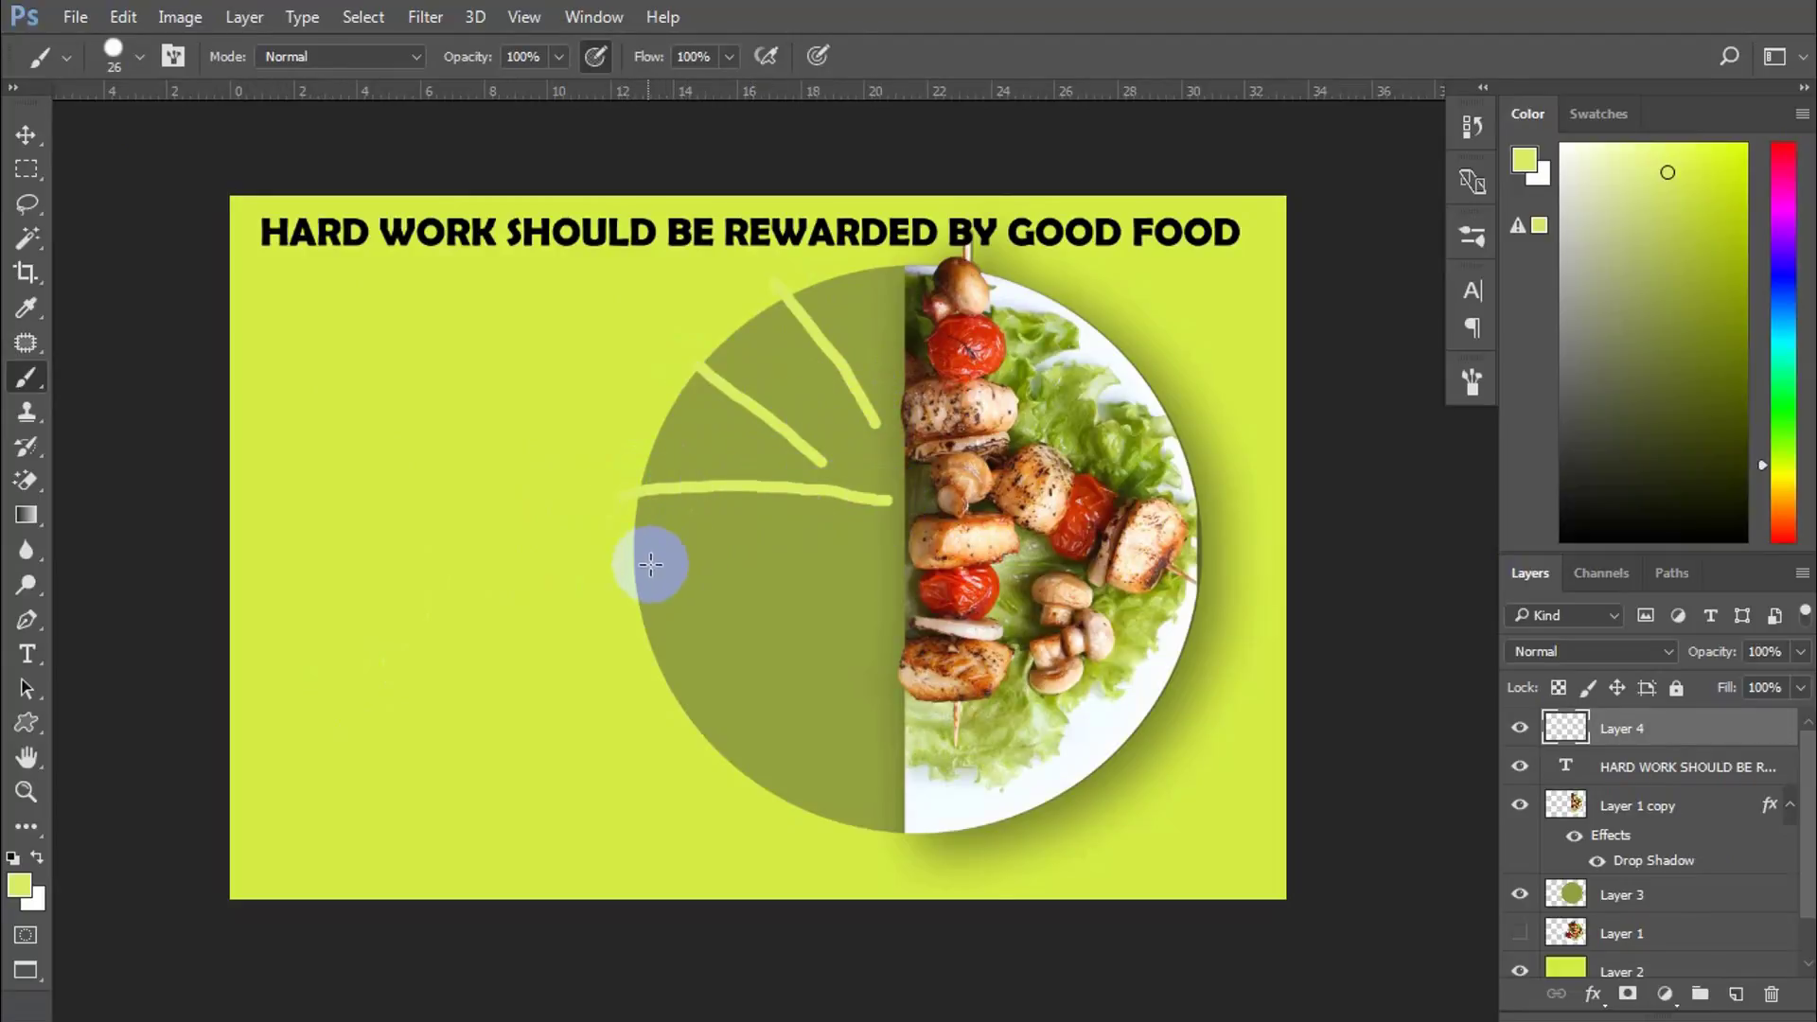
pyautogui.moveTo(628, 574); pyautogui.dragTo(911, 611)
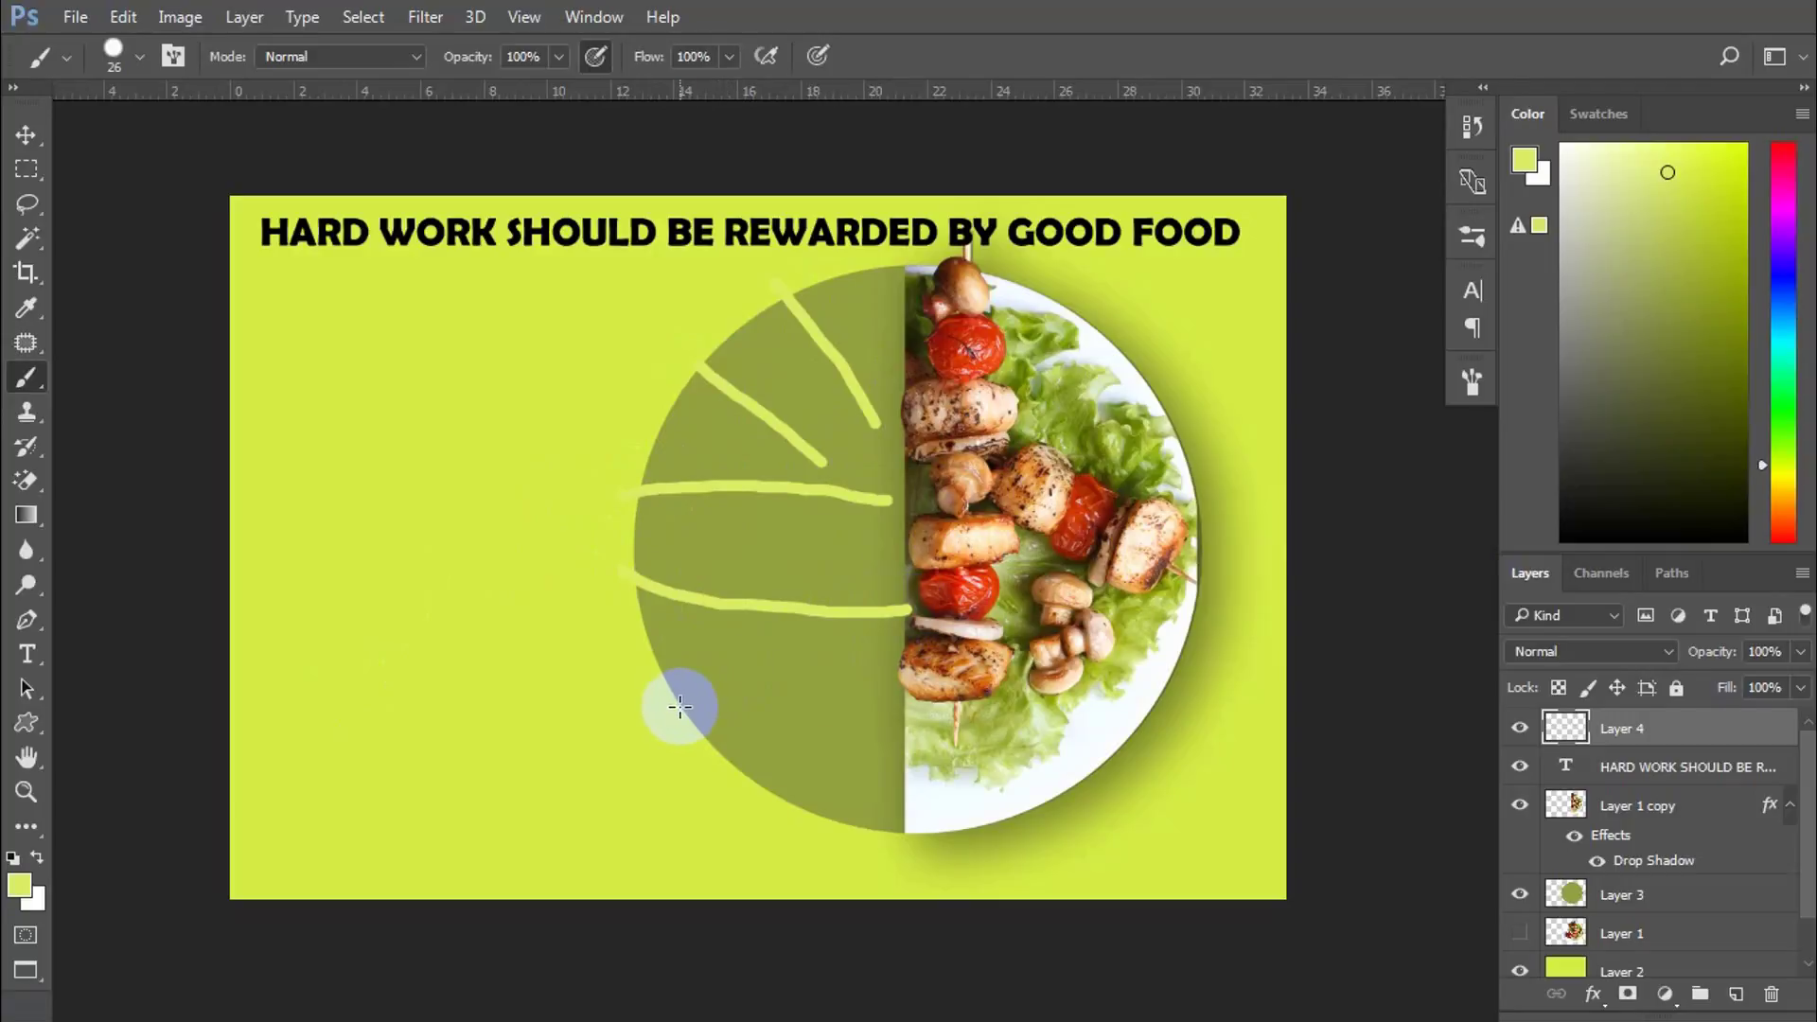
pyautogui.moveTo(682, 701); pyautogui.dragTo(899, 649)
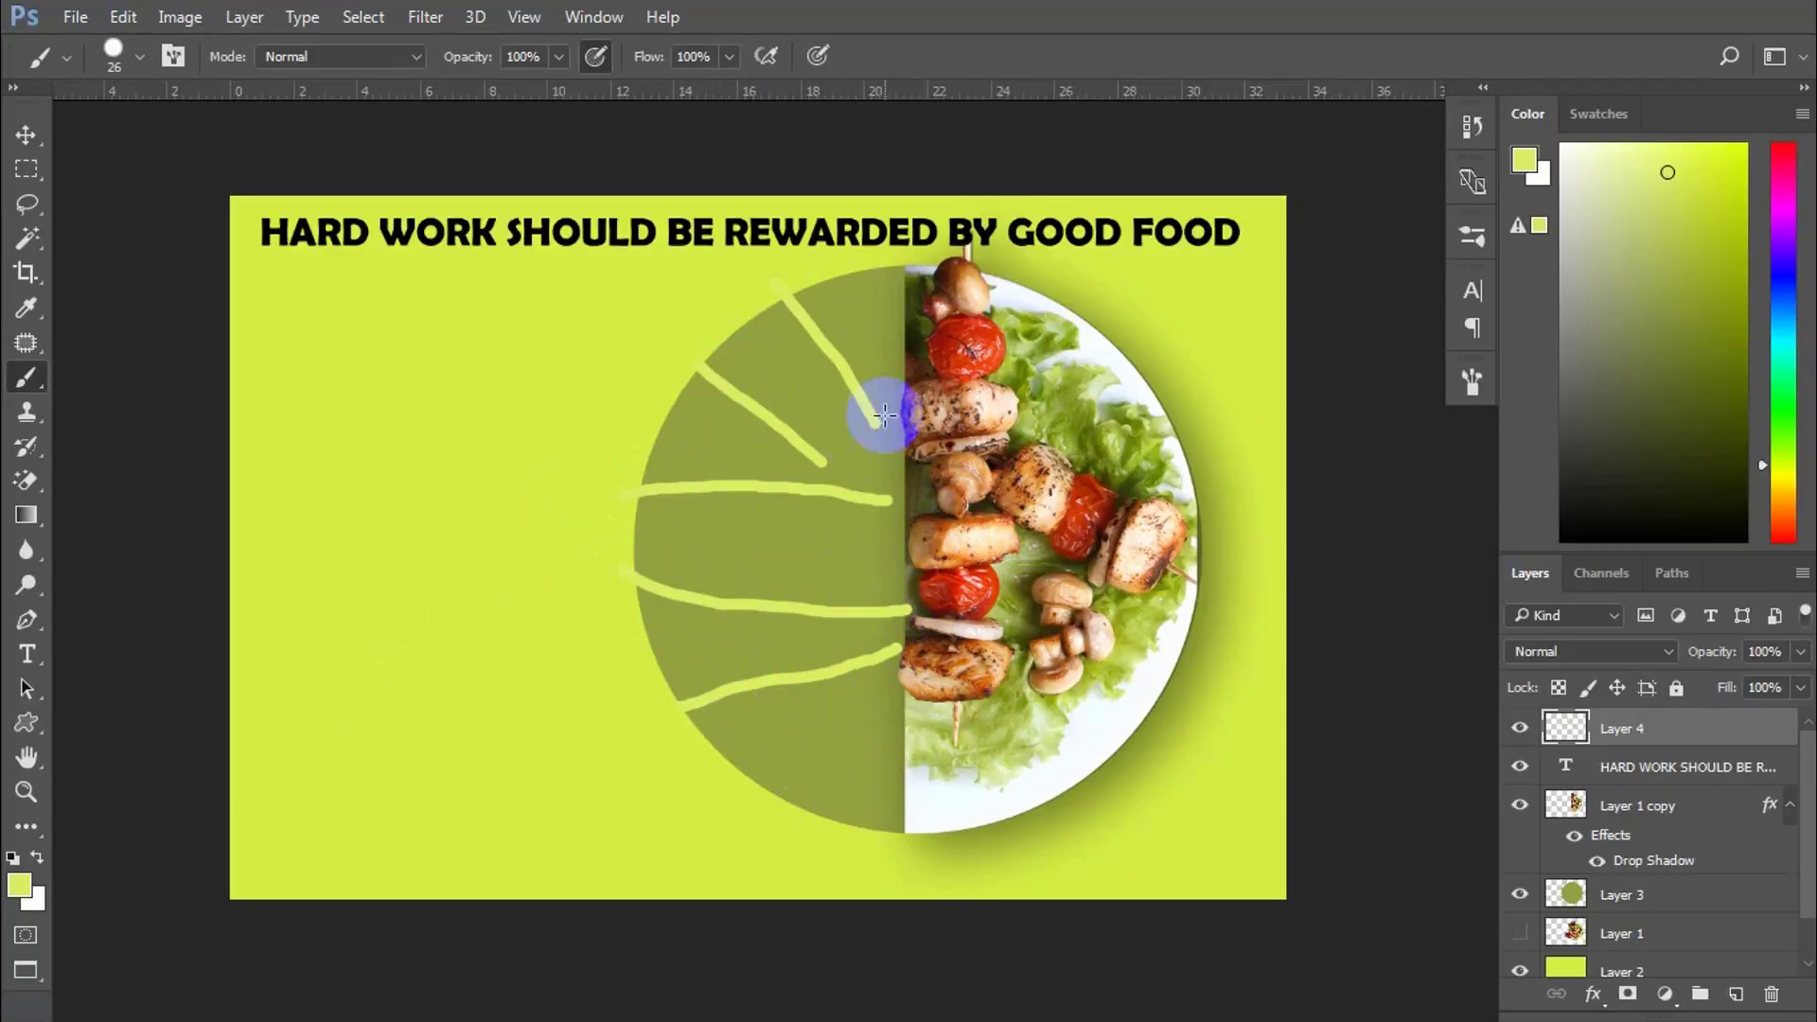
pyautogui.click(23, 138)
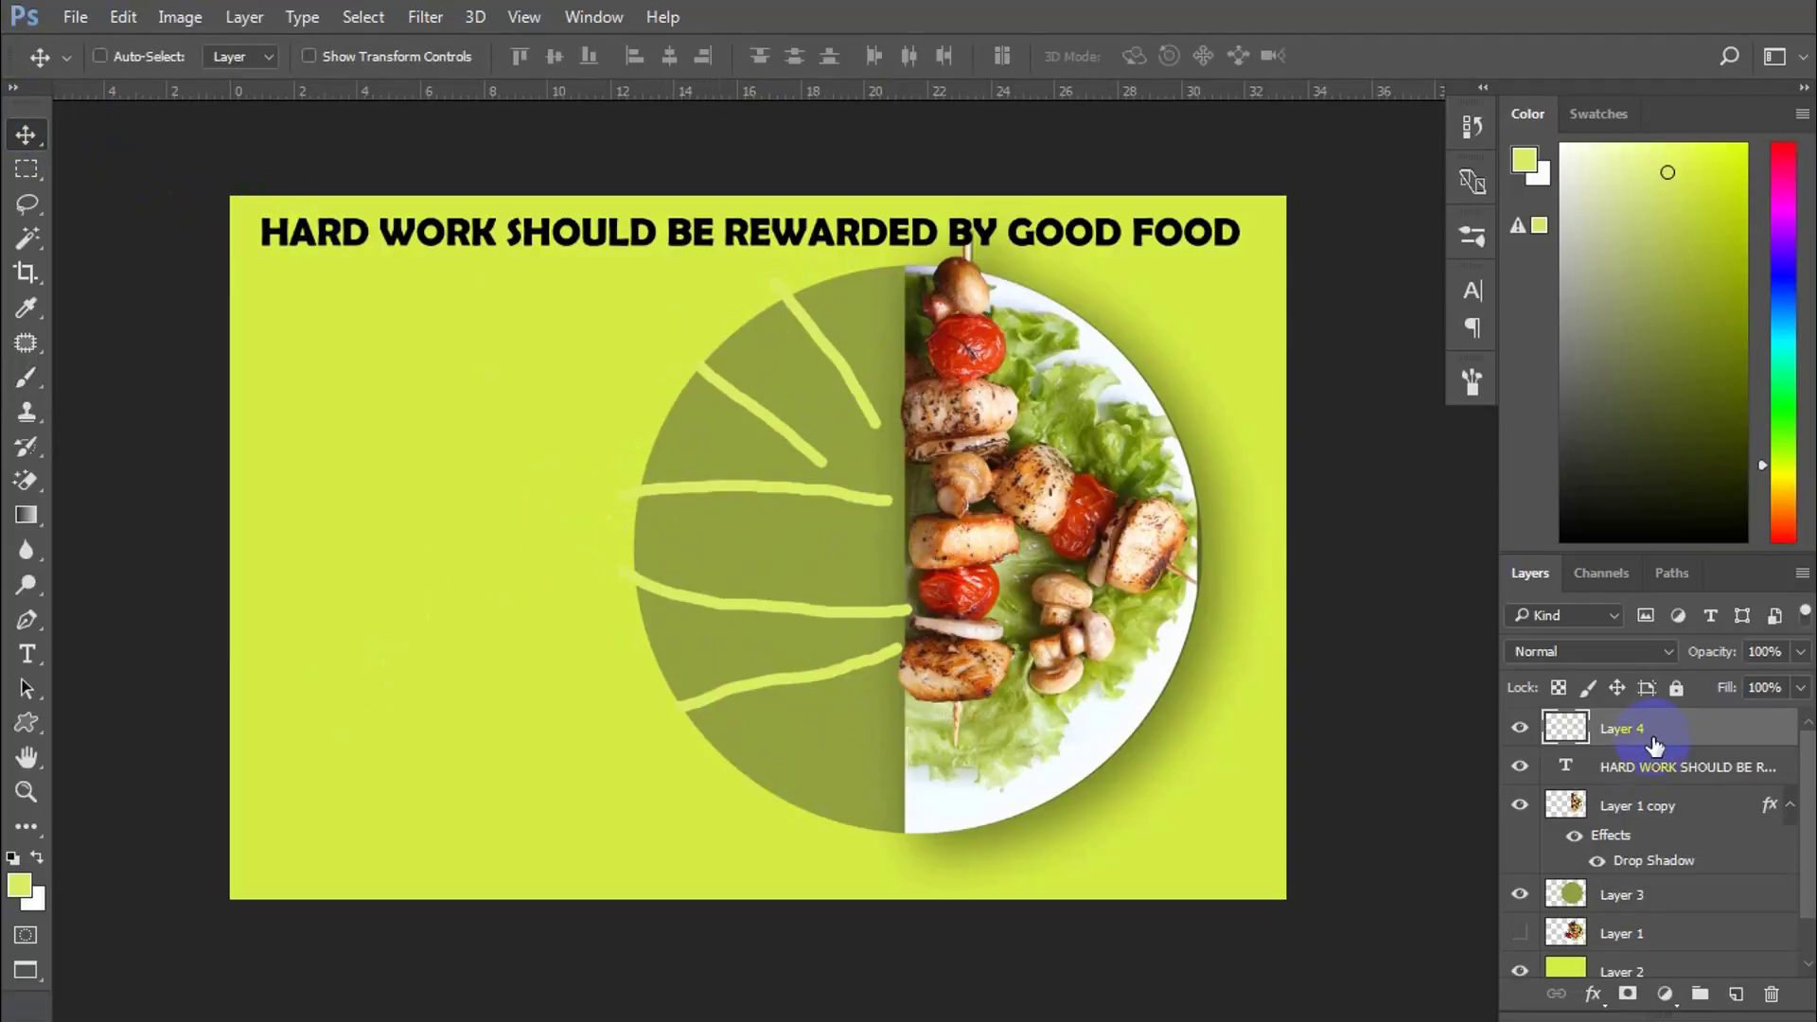
pyautogui.moveTo(1662, 729); pyautogui.dragTo(1771, 992)
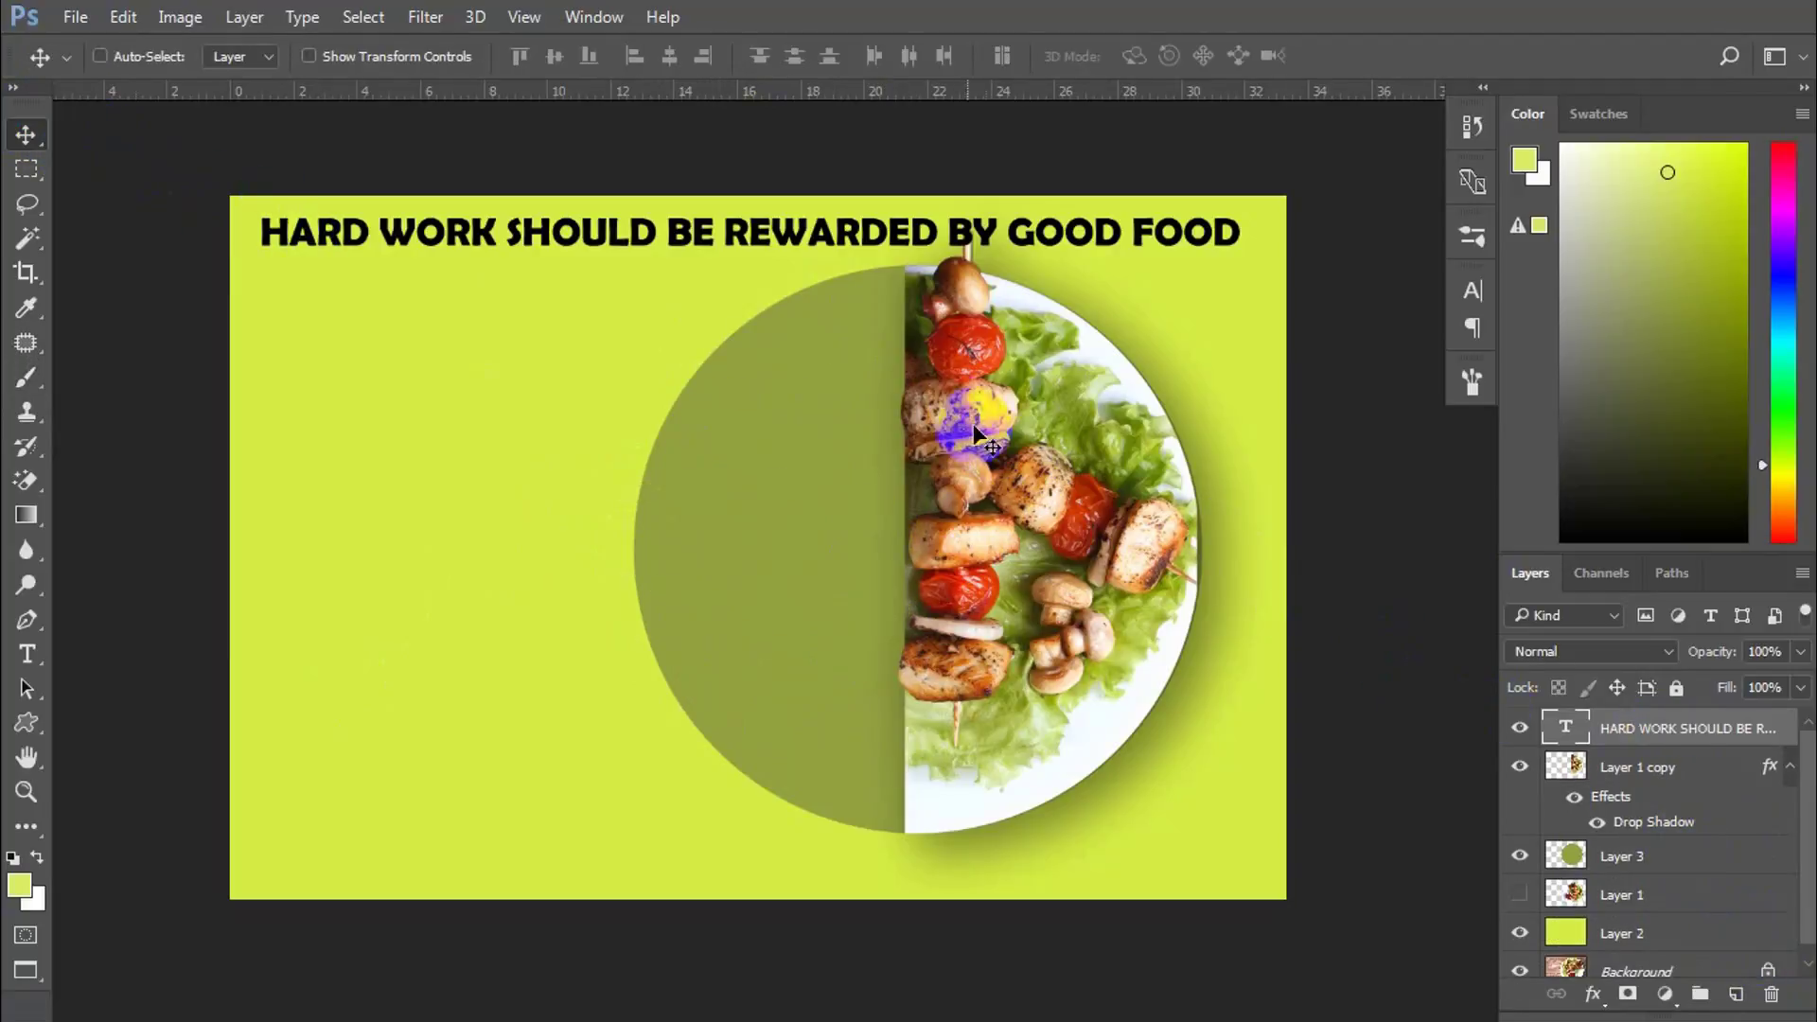
# Step: Duplicate the headline just below the original, shorten the copy to "HARD WORK" and nudge it slightly down
pyautogui.moveTo(729, 232); pyautogui.dragTo(737, 285)
pyautogui.press('t')
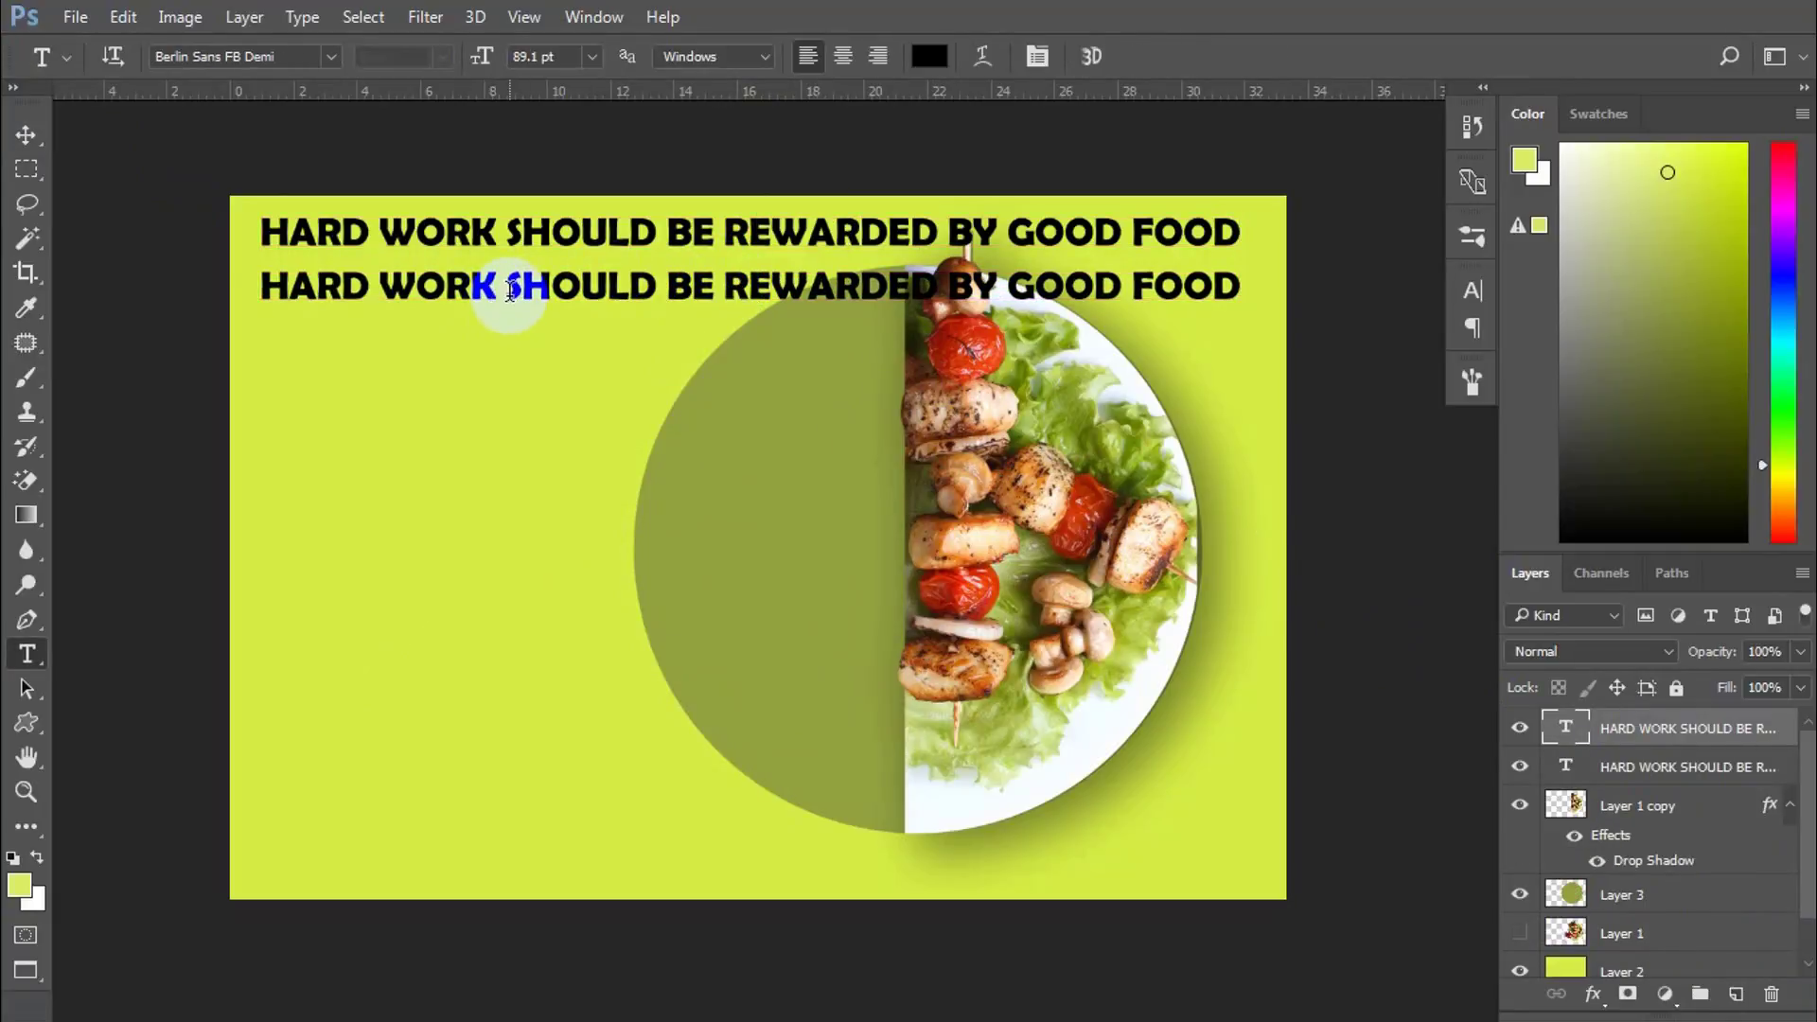
pyautogui.moveTo(506, 288); pyautogui.dragTo(1266, 301)
pyautogui.press('BackSpace')
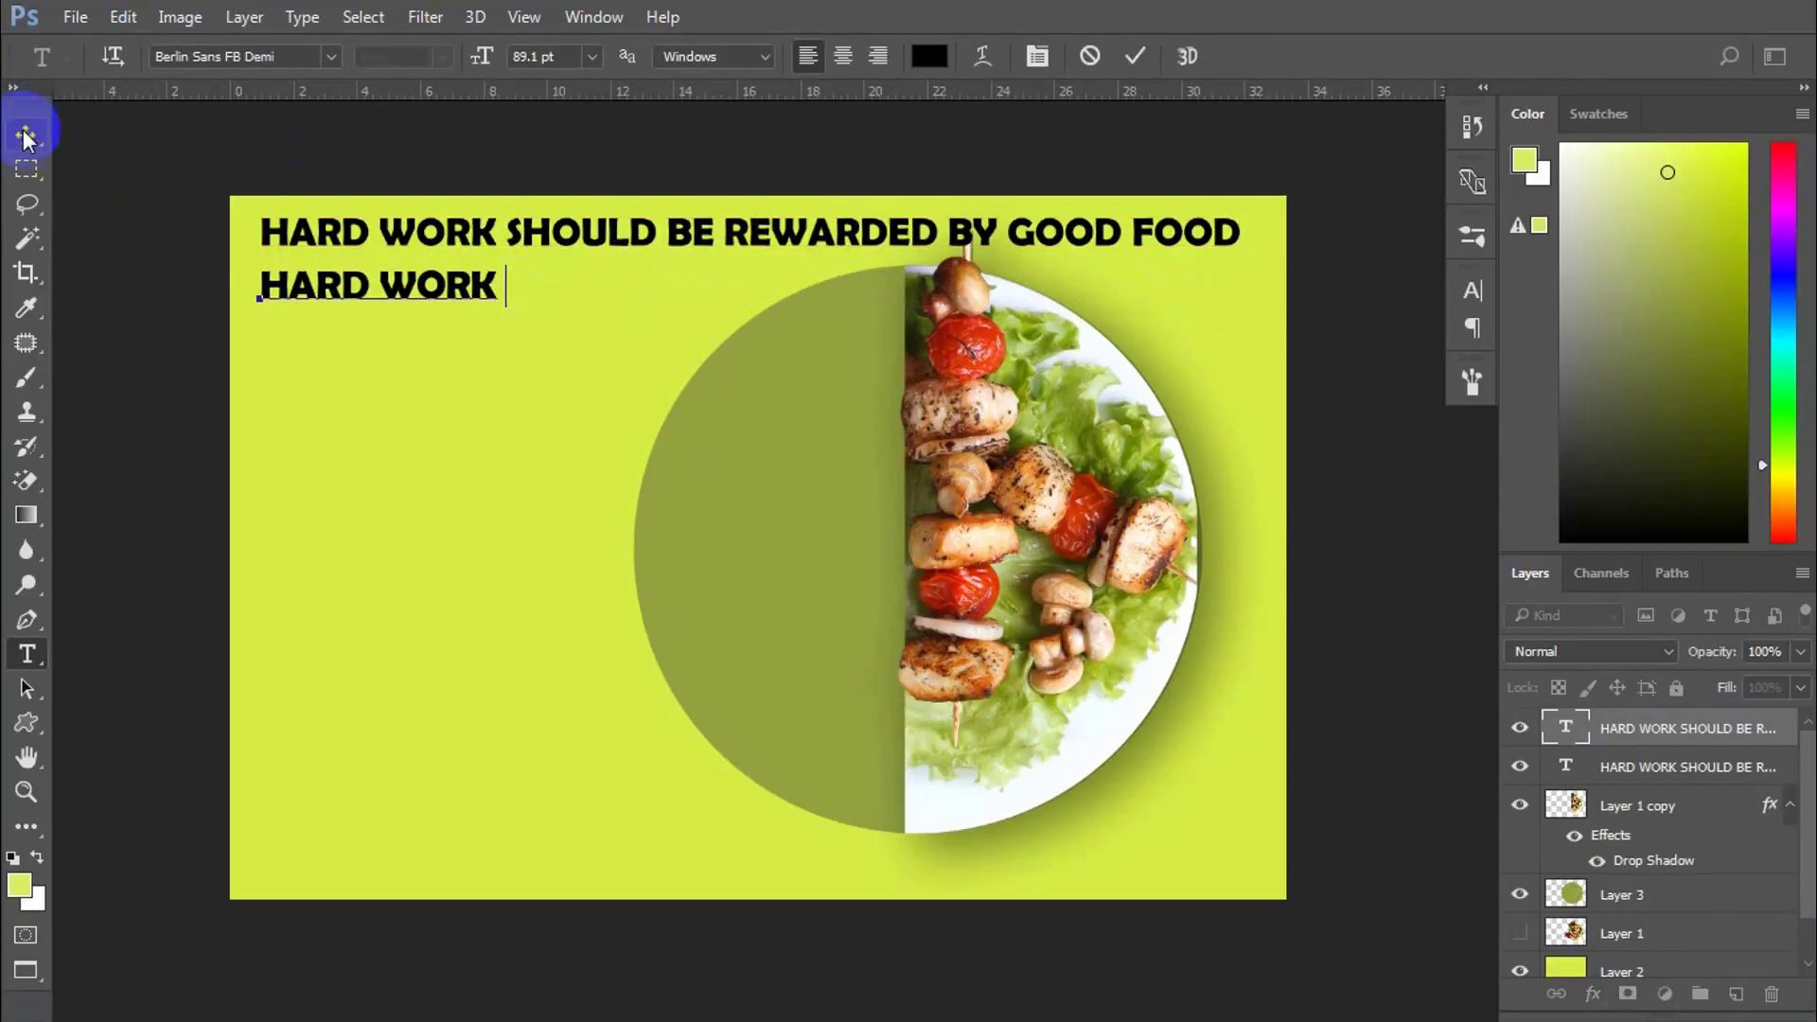
pyautogui.click(26, 134)
pyautogui.moveTo(446, 288)
pyautogui.mouseDown()
pyautogui.moveTo(443, 320)
pyautogui.moveTo(446, 304)
pyautogui.mouseUp()
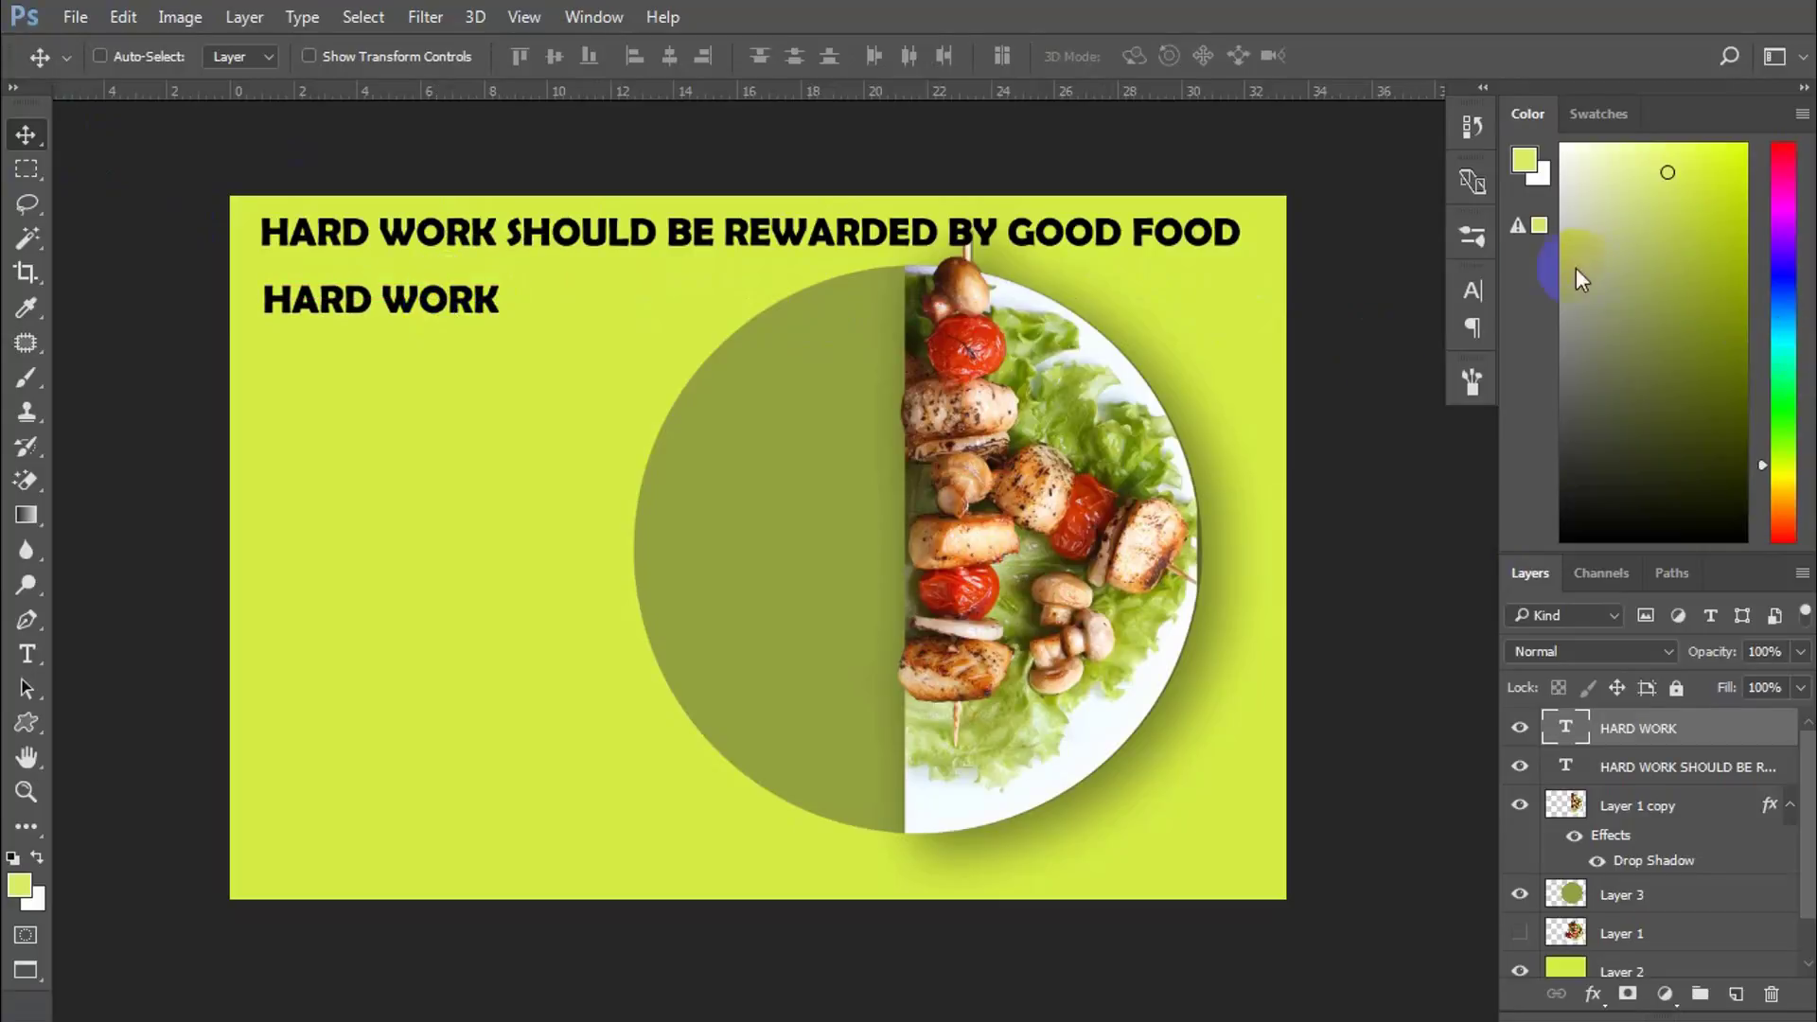
# Step: Check the font used for the HARD WORK text in its character settings
pyautogui.click(1473, 290)
pyautogui.click(1177, 322)
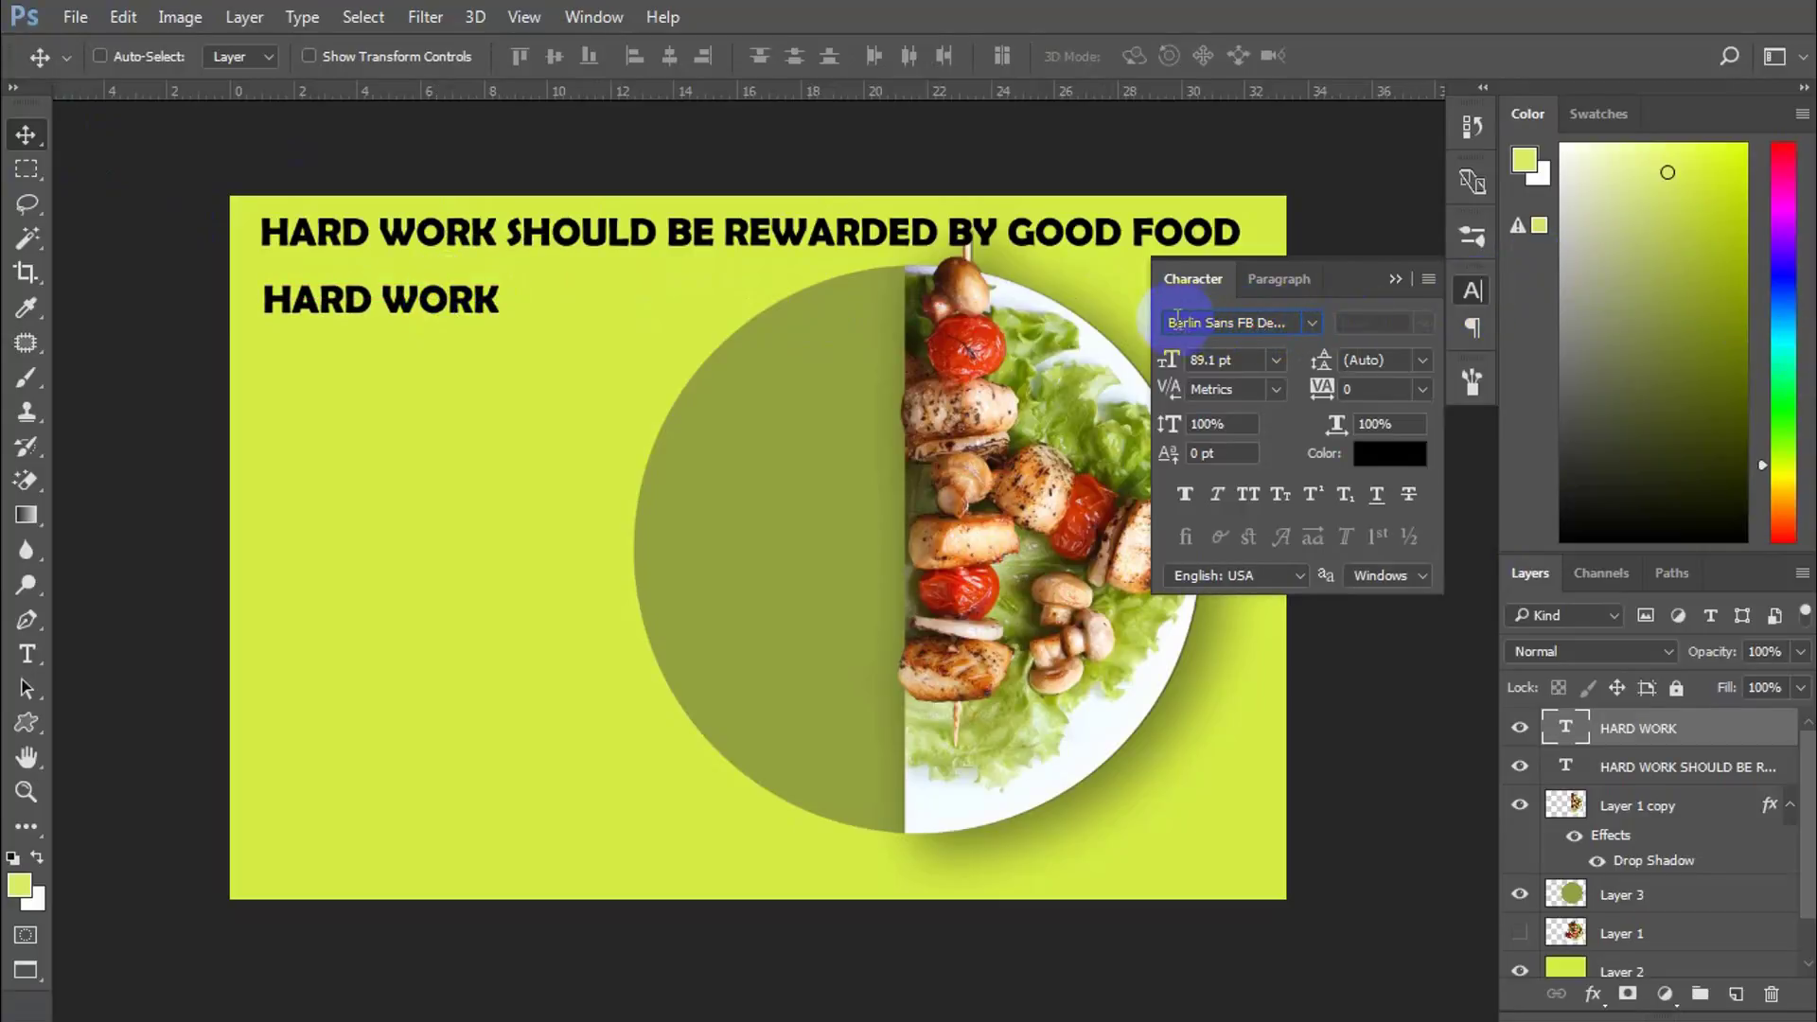
pyautogui.moveTo(1167, 321); pyautogui.dragTo(1281, 322)
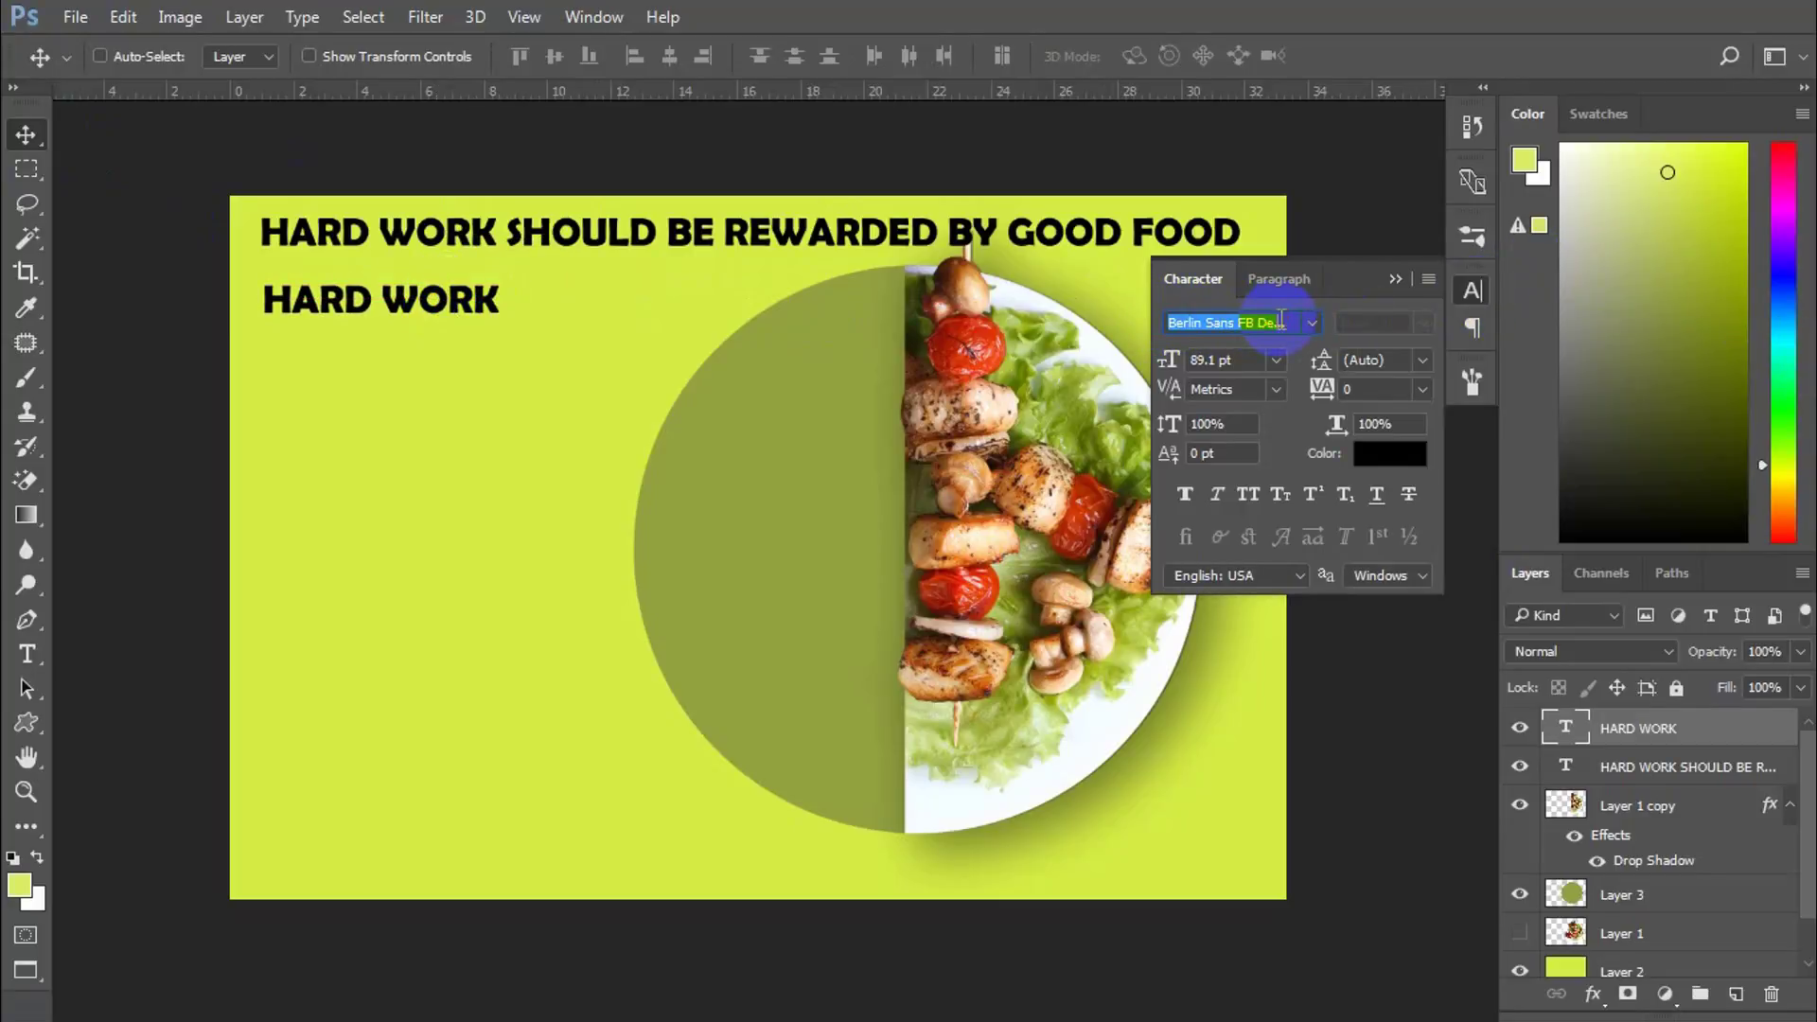
pyautogui.click(1390, 281)
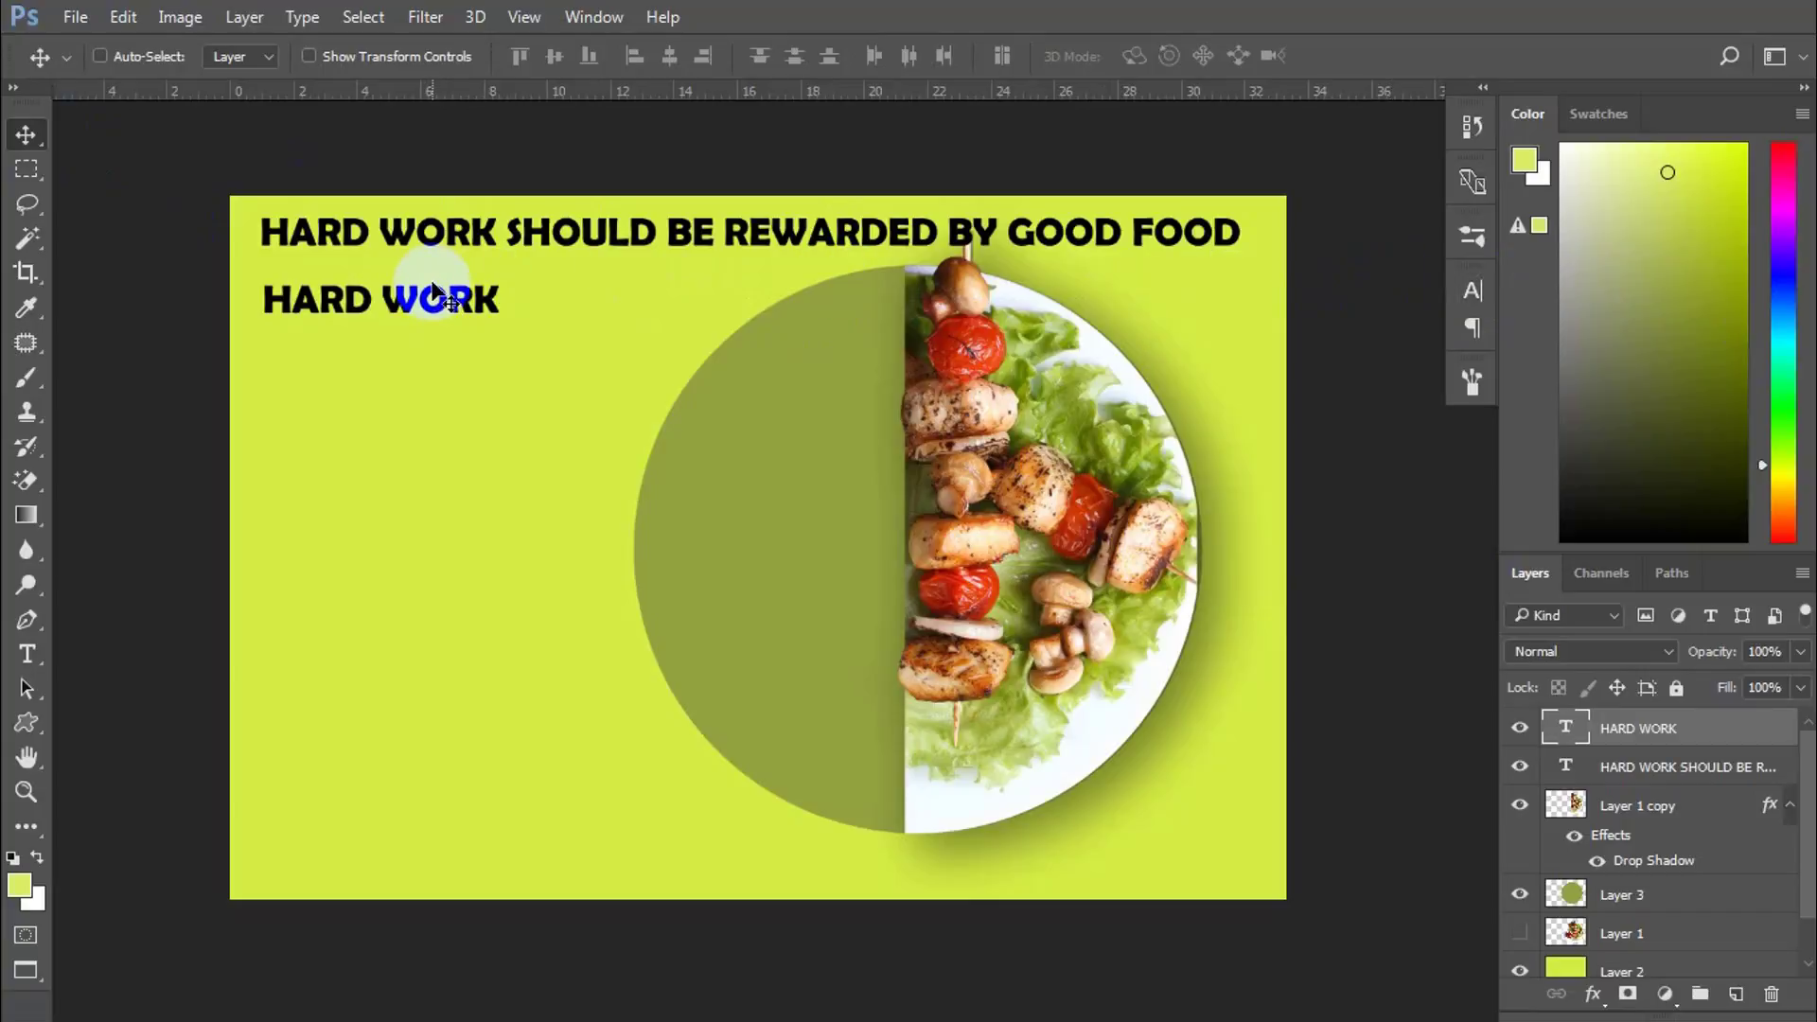
# Step: Rotate the HARD WORK text 90° and place it vertically along the upper part of the plate's cut edge
pyautogui.moveTo(437, 303); pyautogui.dragTo(838, 329)
pyautogui.hotkey('ctrl', 't')
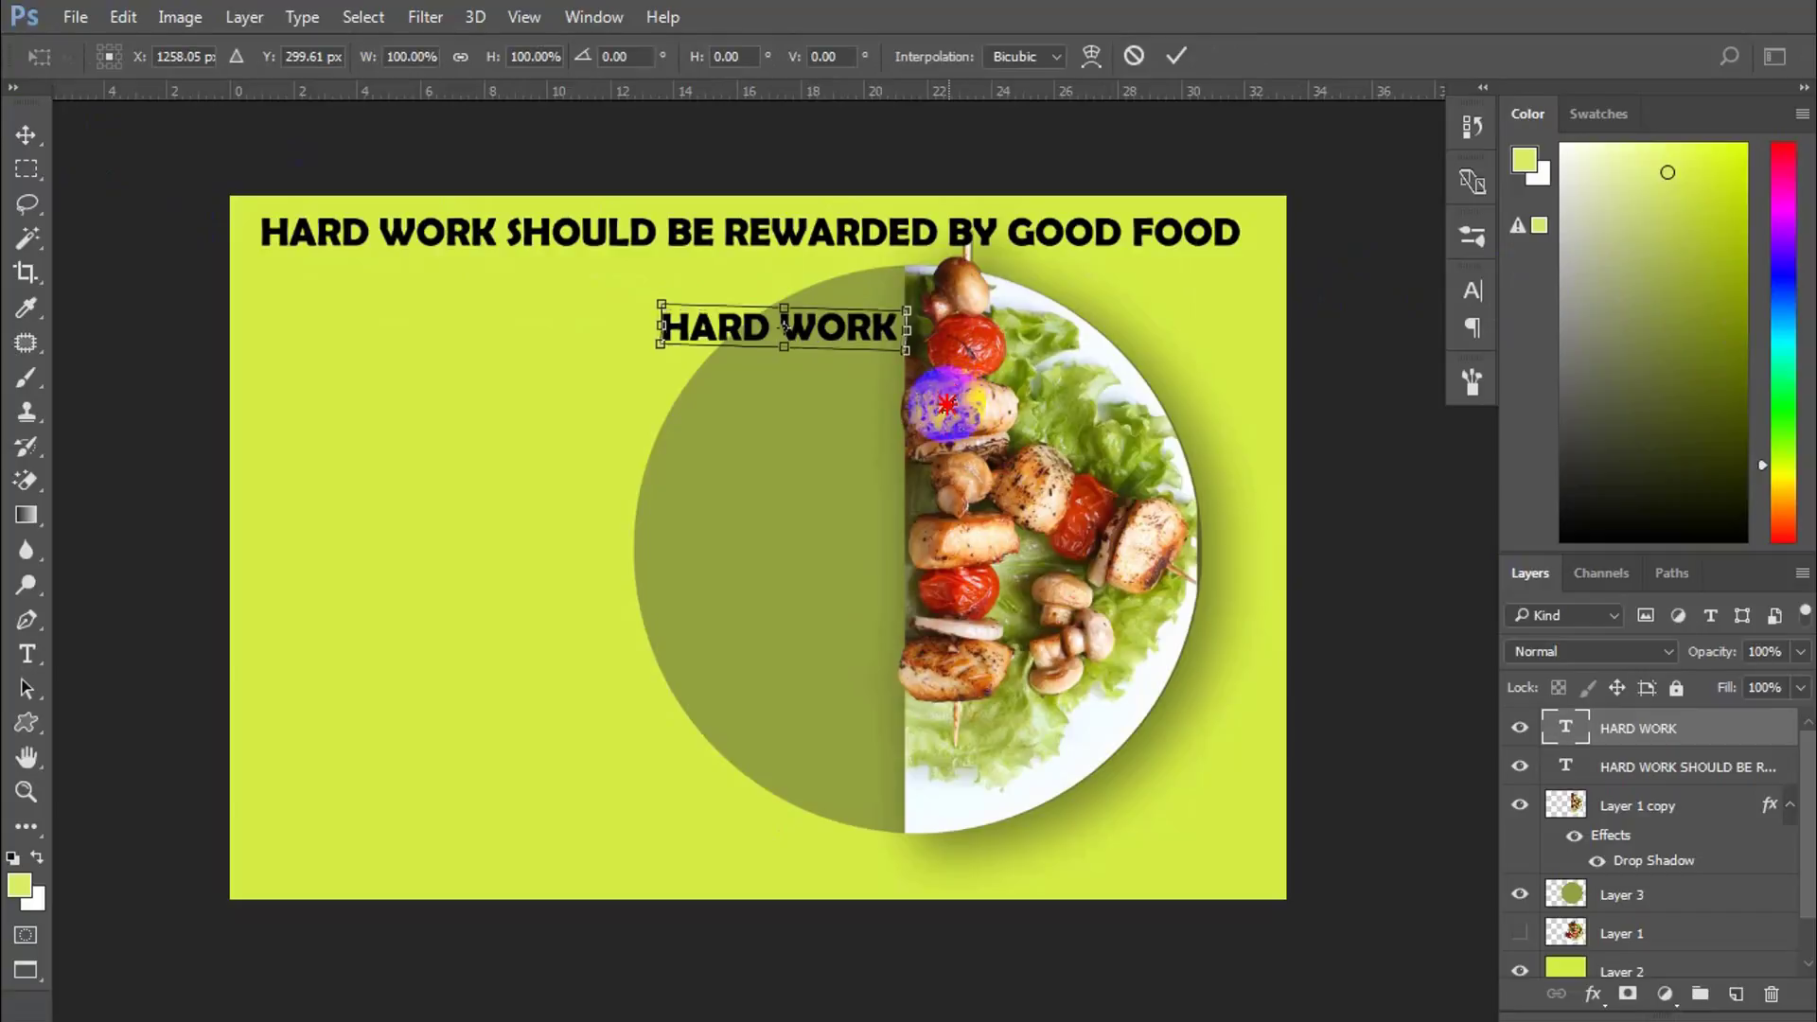
pyautogui.moveTo(932, 388); pyautogui.dragTo(735, 446)
pyautogui.moveTo(790, 378); pyautogui.dragTo(879, 443)
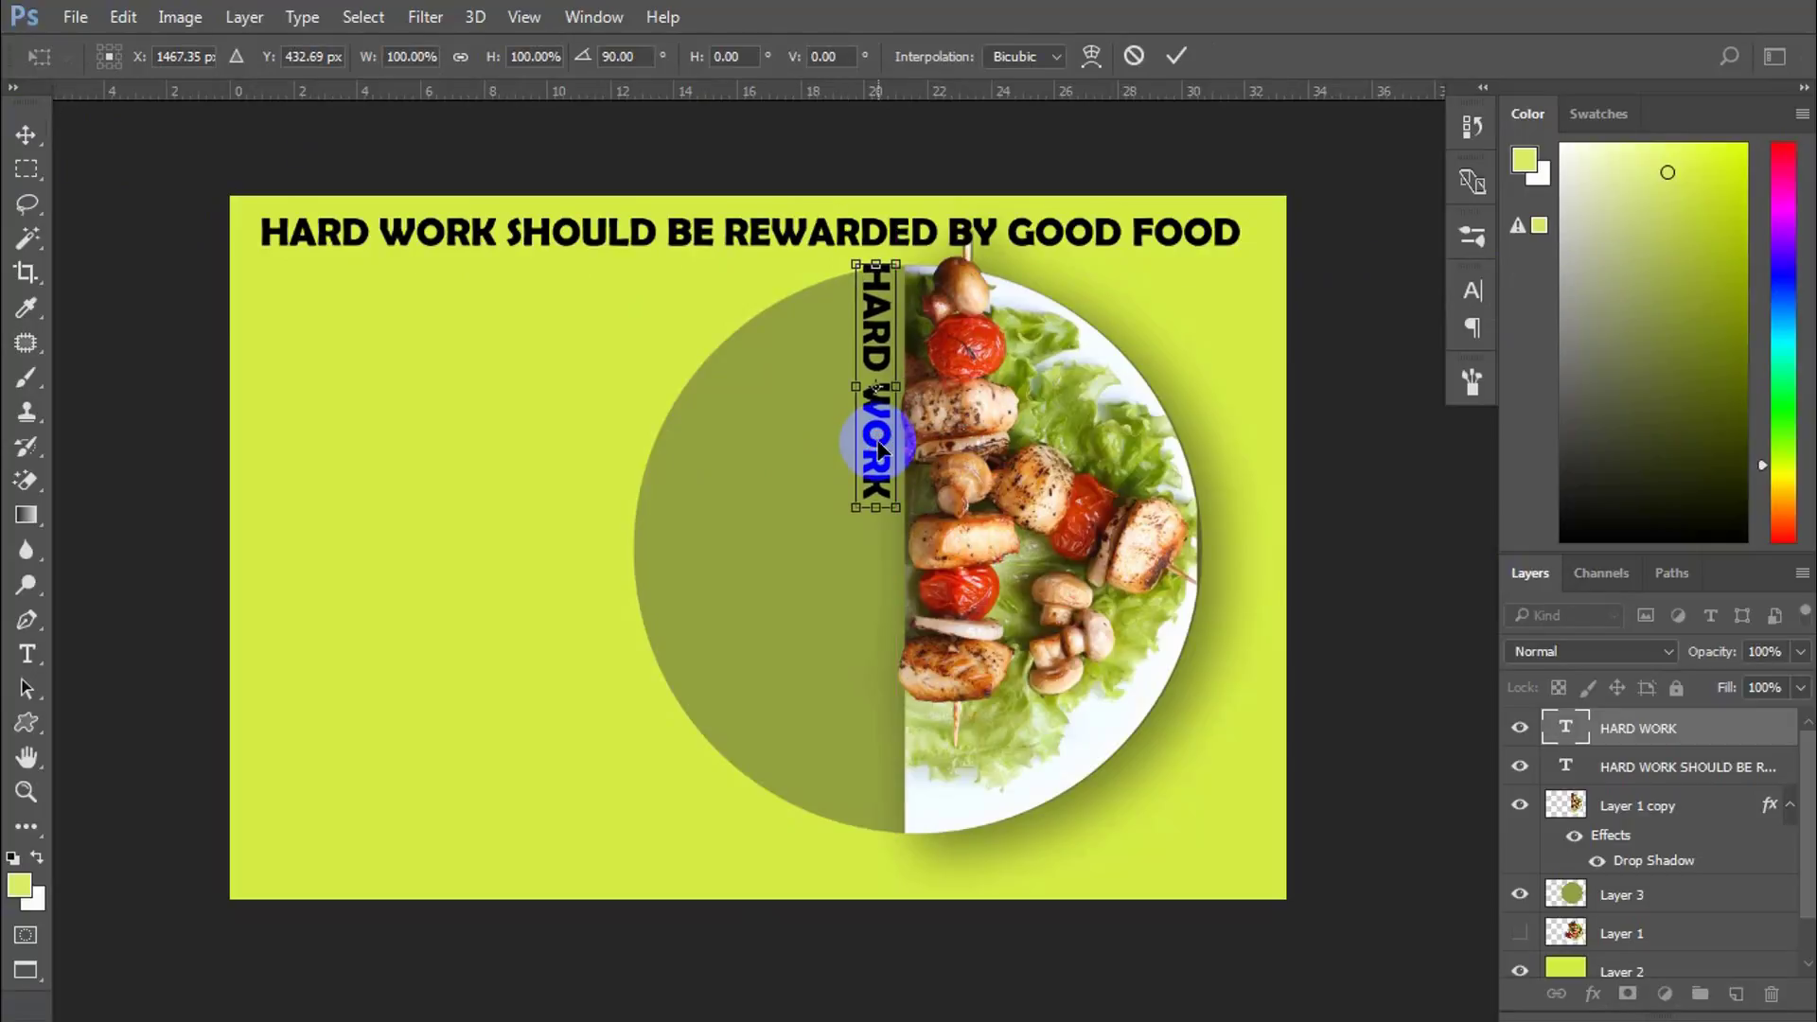
pyautogui.press('Return')
# Step: Scale the vertical HARD WORK text to 144.28% width and 92.61% height
pyautogui.scroll(1, 852, 356)
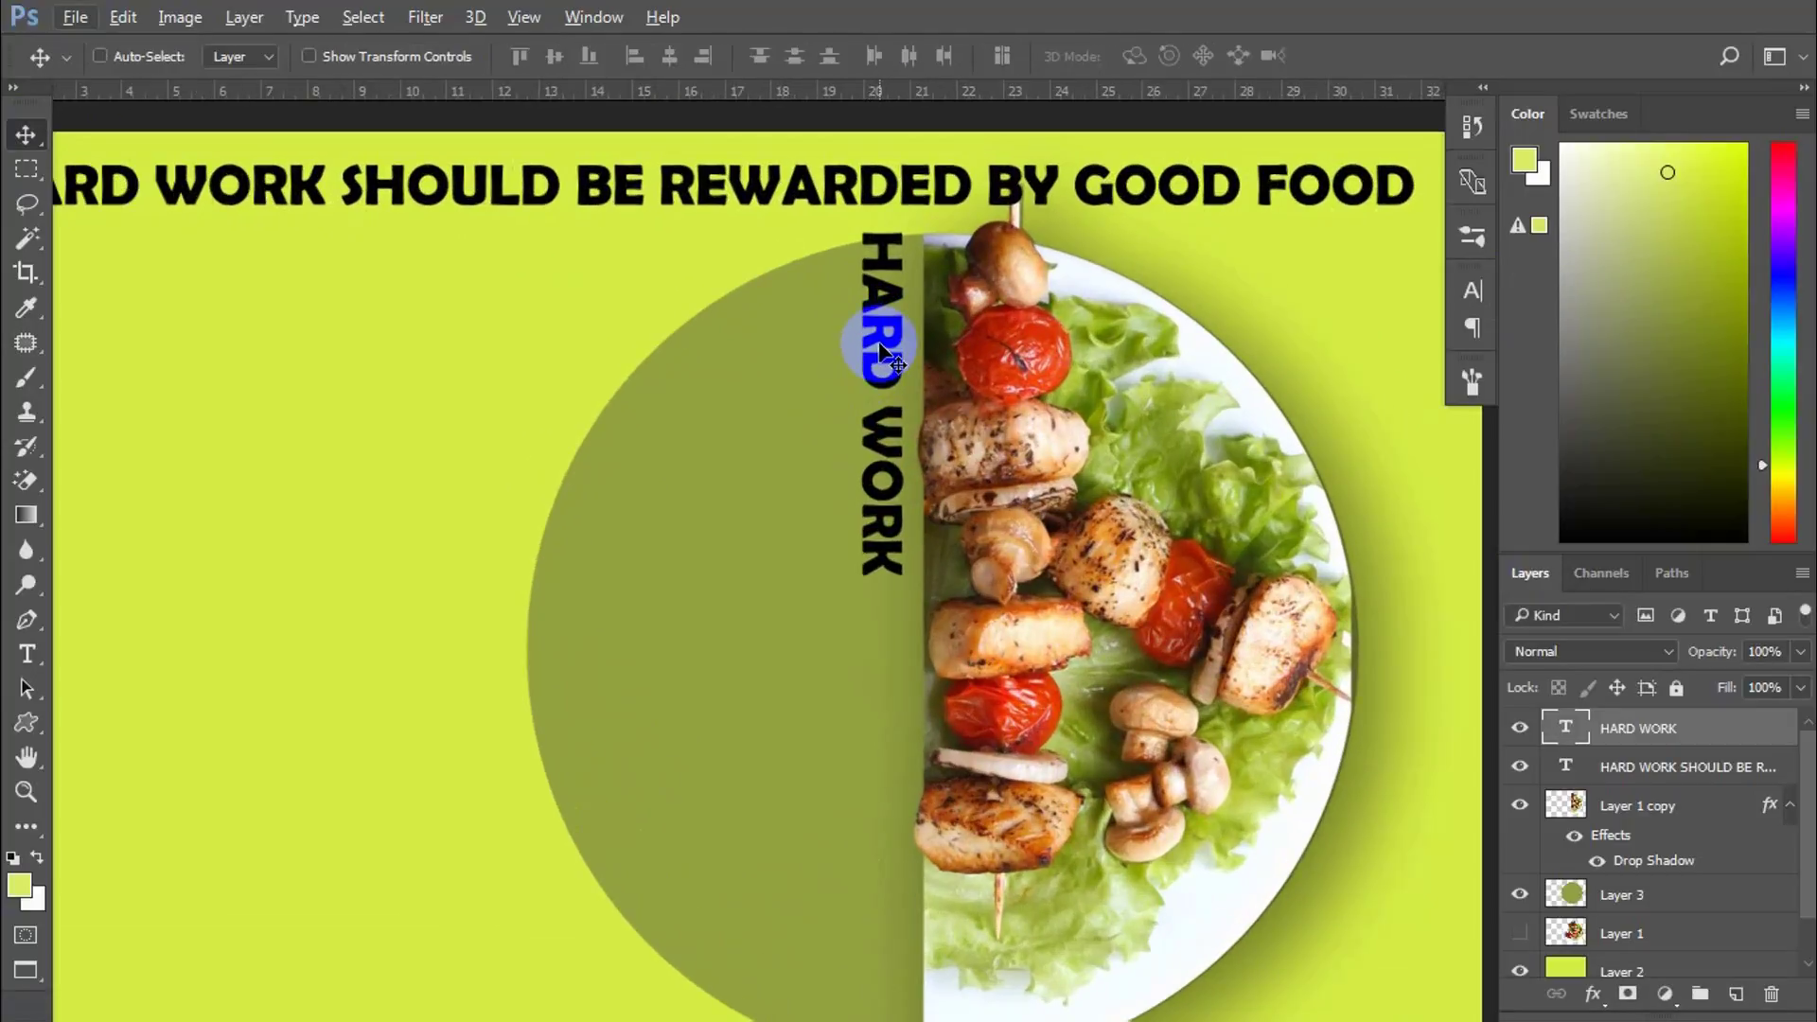
pyautogui.hotkey('ctrl', 't')
pyautogui.moveTo(849, 410); pyautogui.dragTo(826, 411)
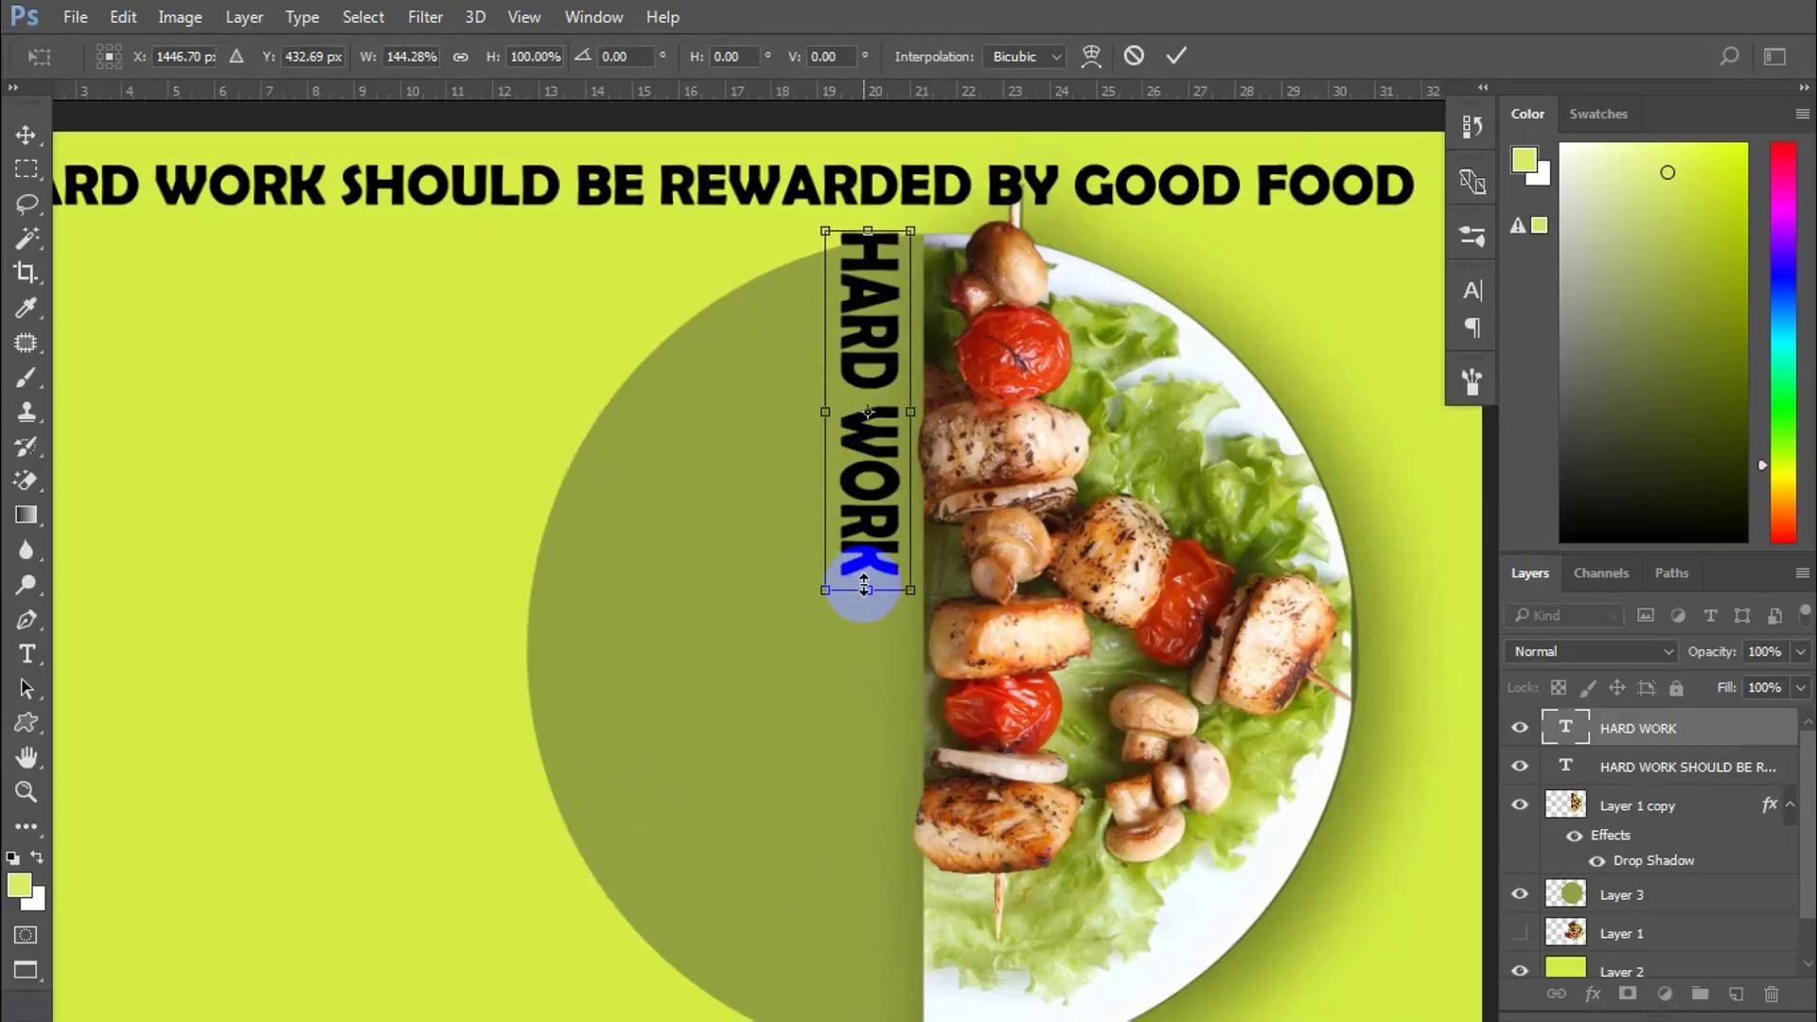
pyautogui.moveTo(864, 581); pyautogui.dragTo(863, 557)
pyautogui.scroll(-1, 796, 447)
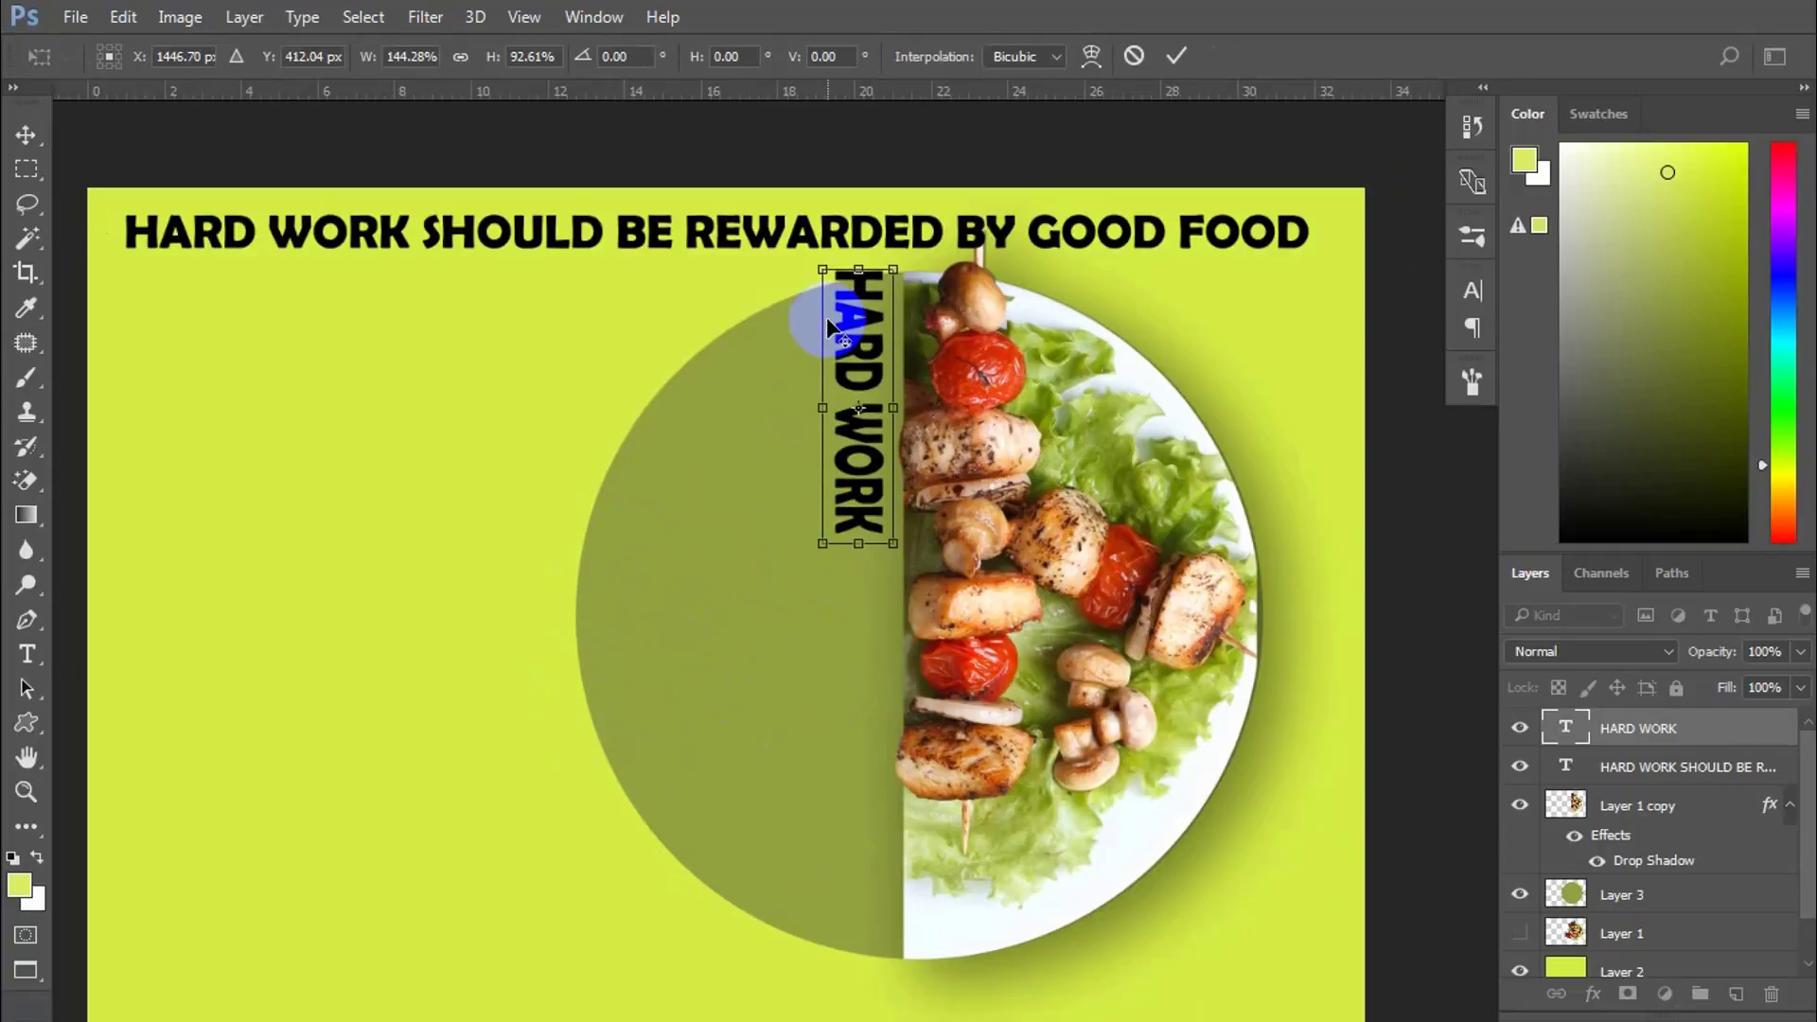
pyautogui.scroll(1, 833, 313)
pyautogui.scroll(1, 869, 326)
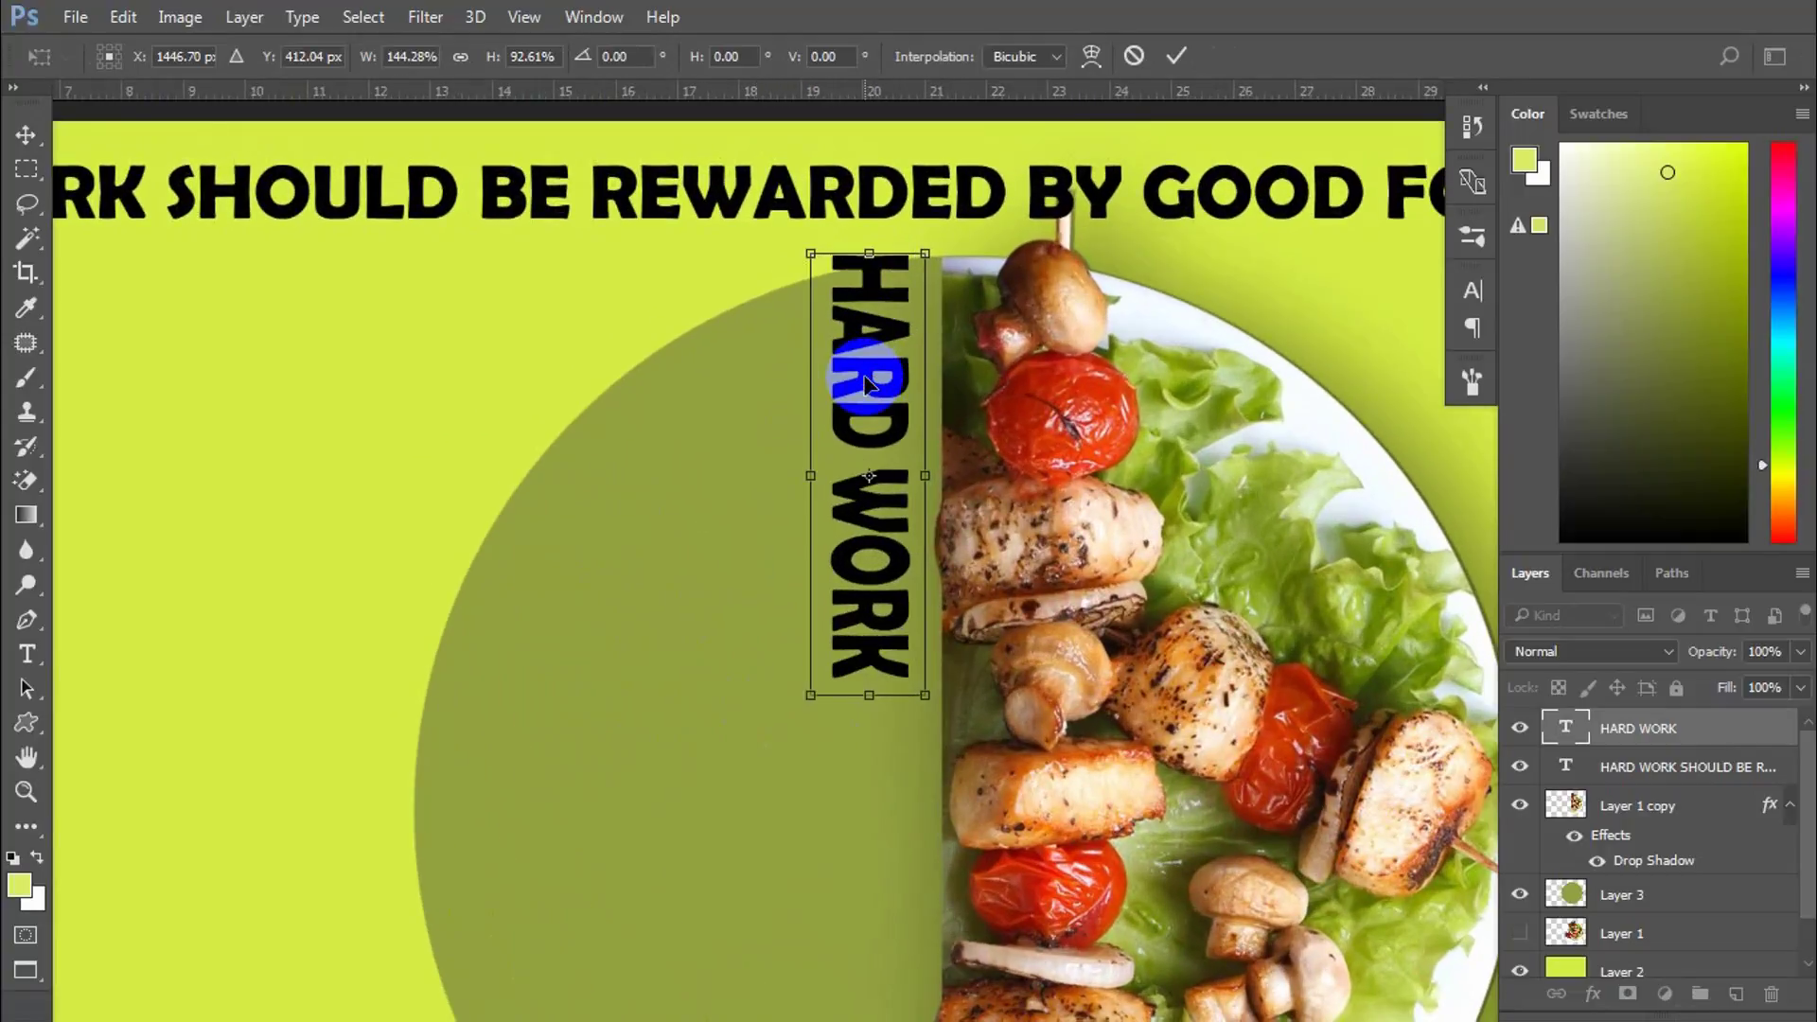
pyautogui.press('Return')
# Step: Rasterize the HARD WORK type layer
pyautogui.rightClick(865, 376)
pyautogui.click(854, 366)
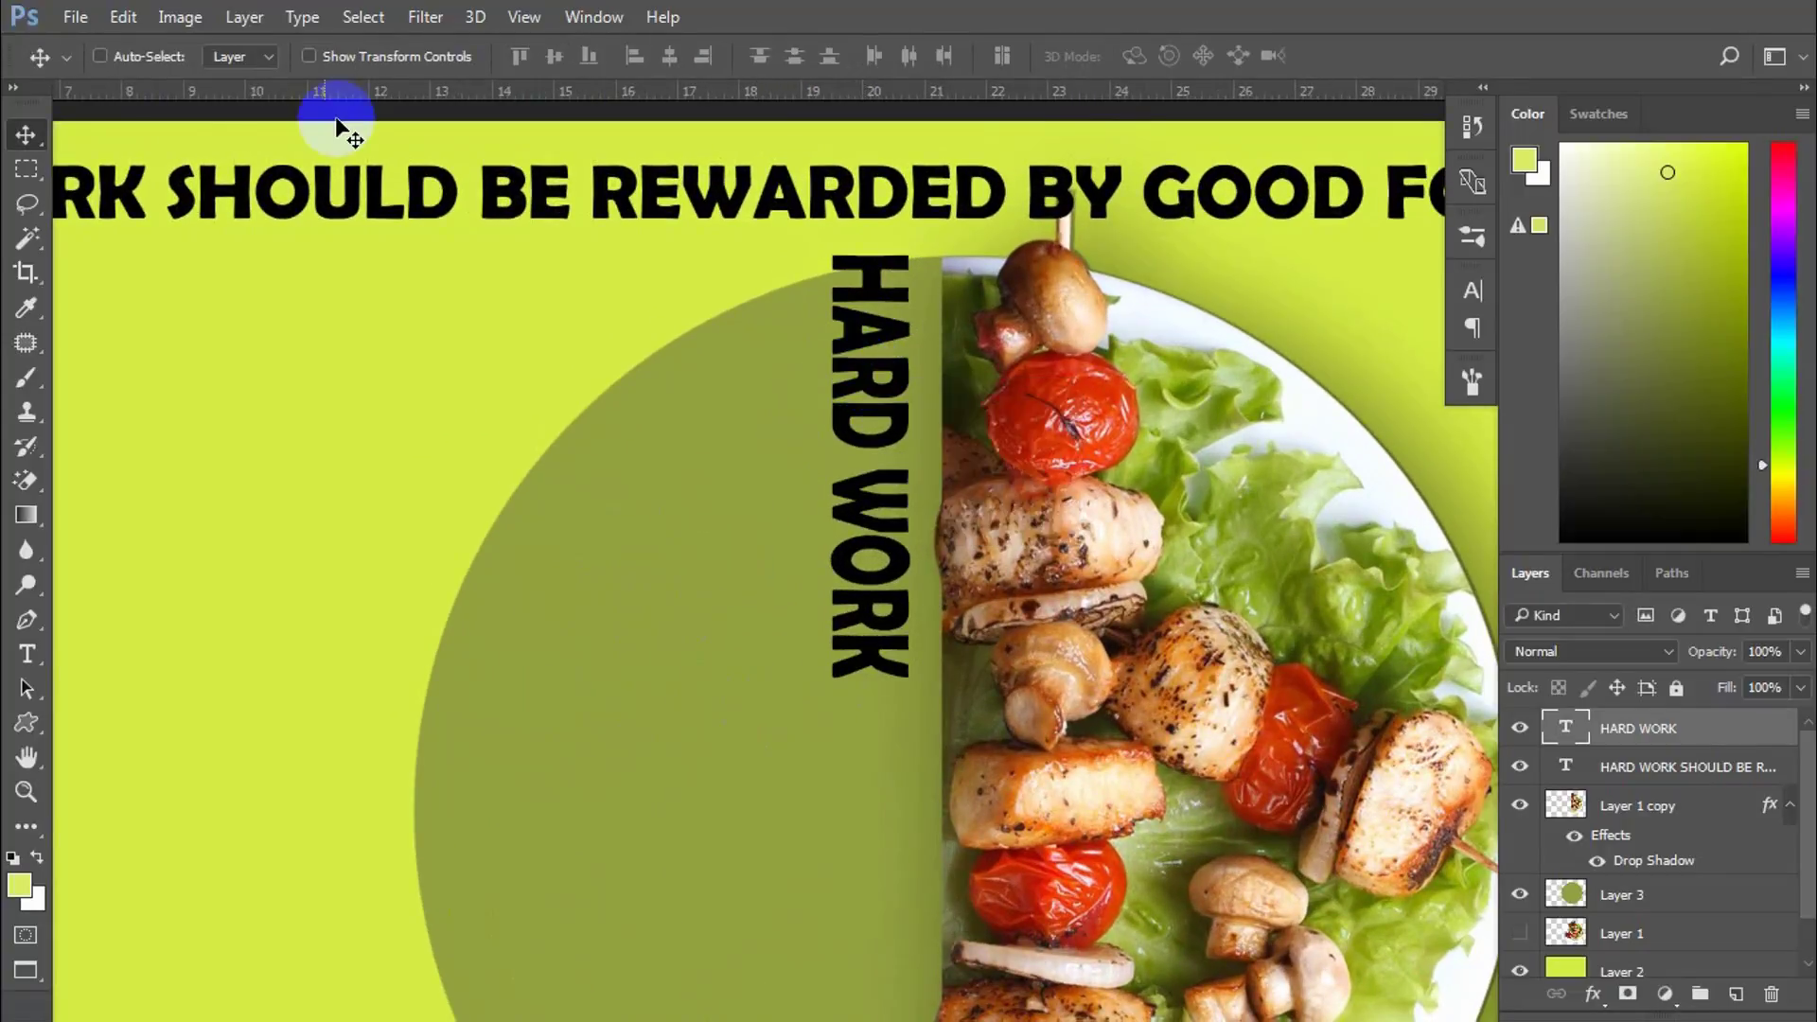
pyautogui.click(867, 377)
pyautogui.click(1766, 734)
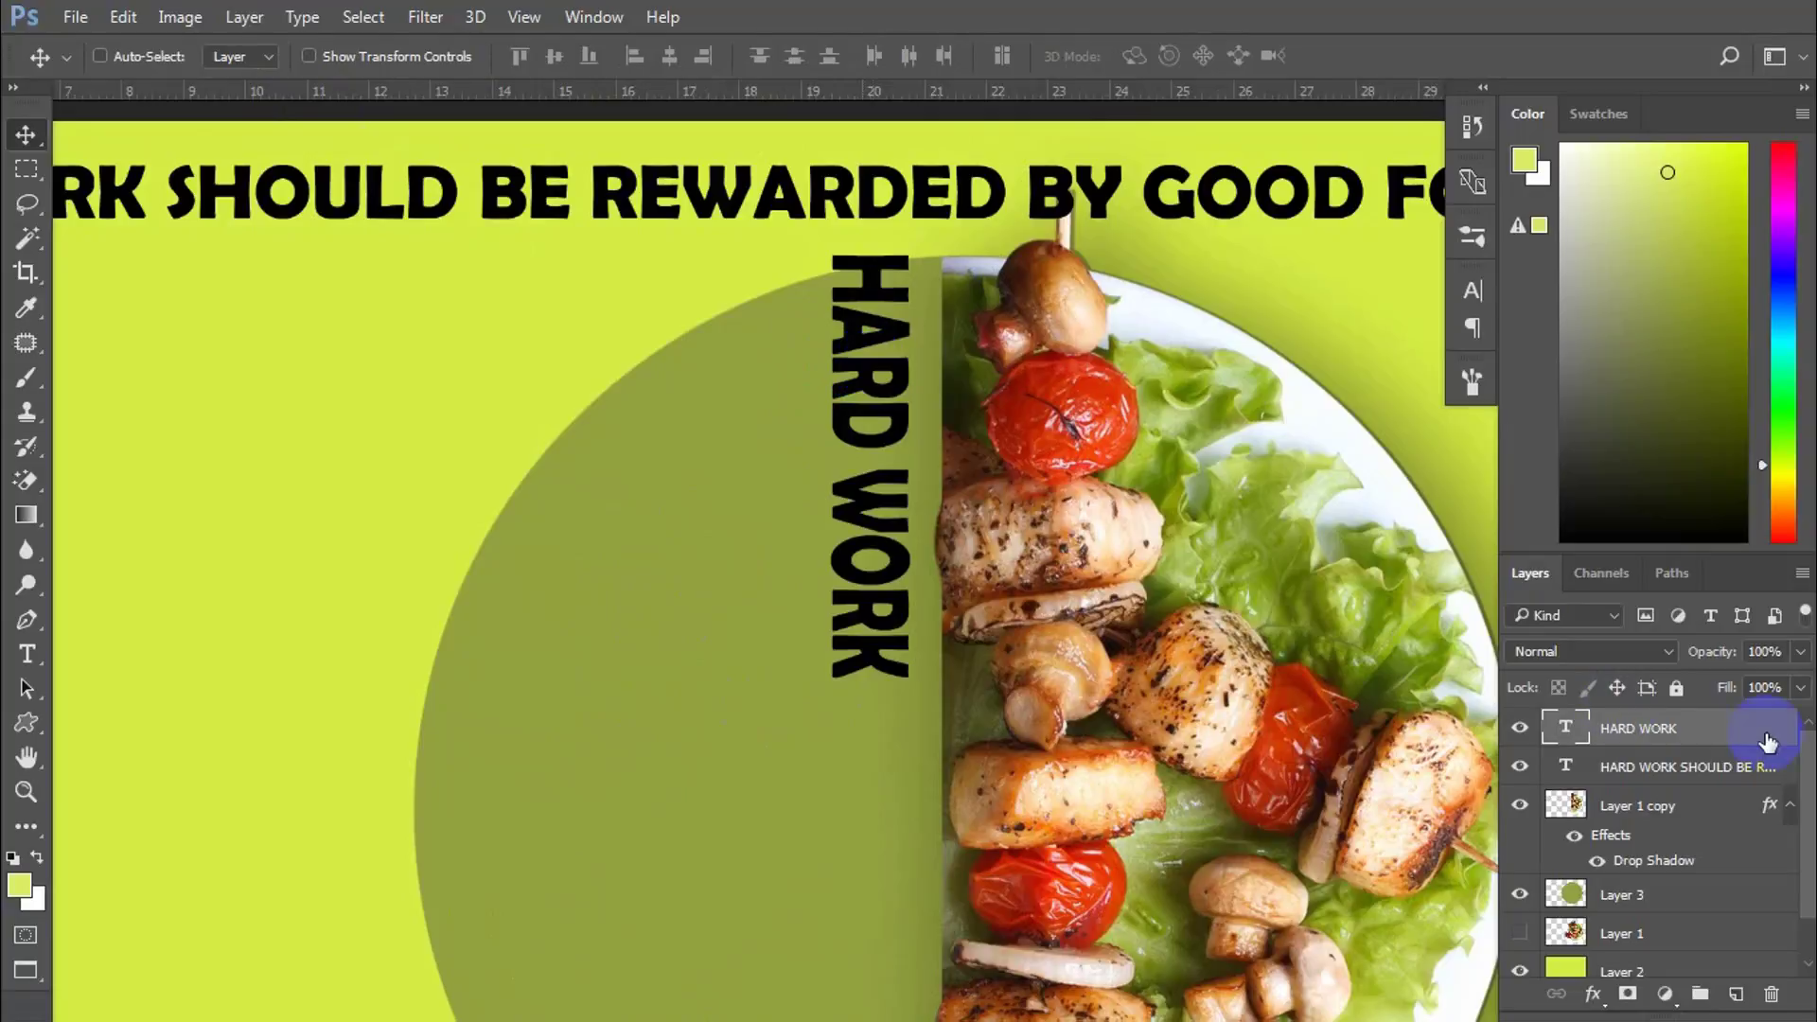
pyautogui.rightClick(1753, 738)
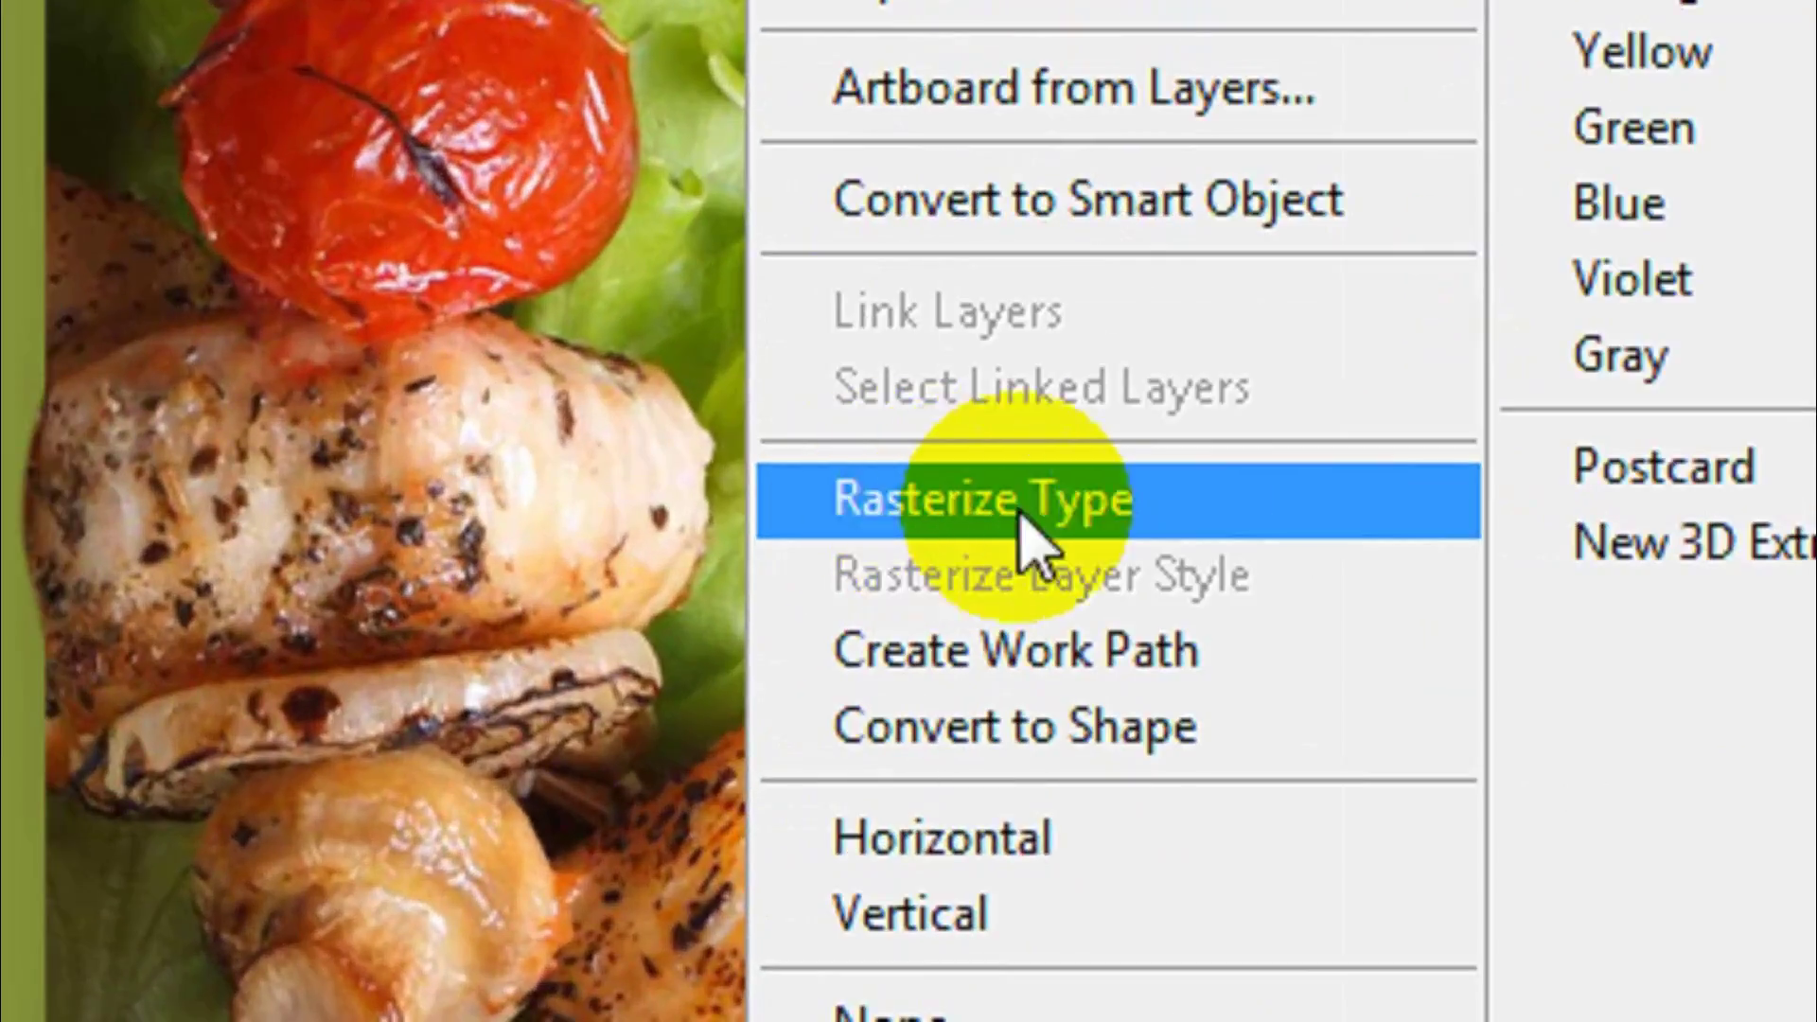
pyautogui.click(948, 517)
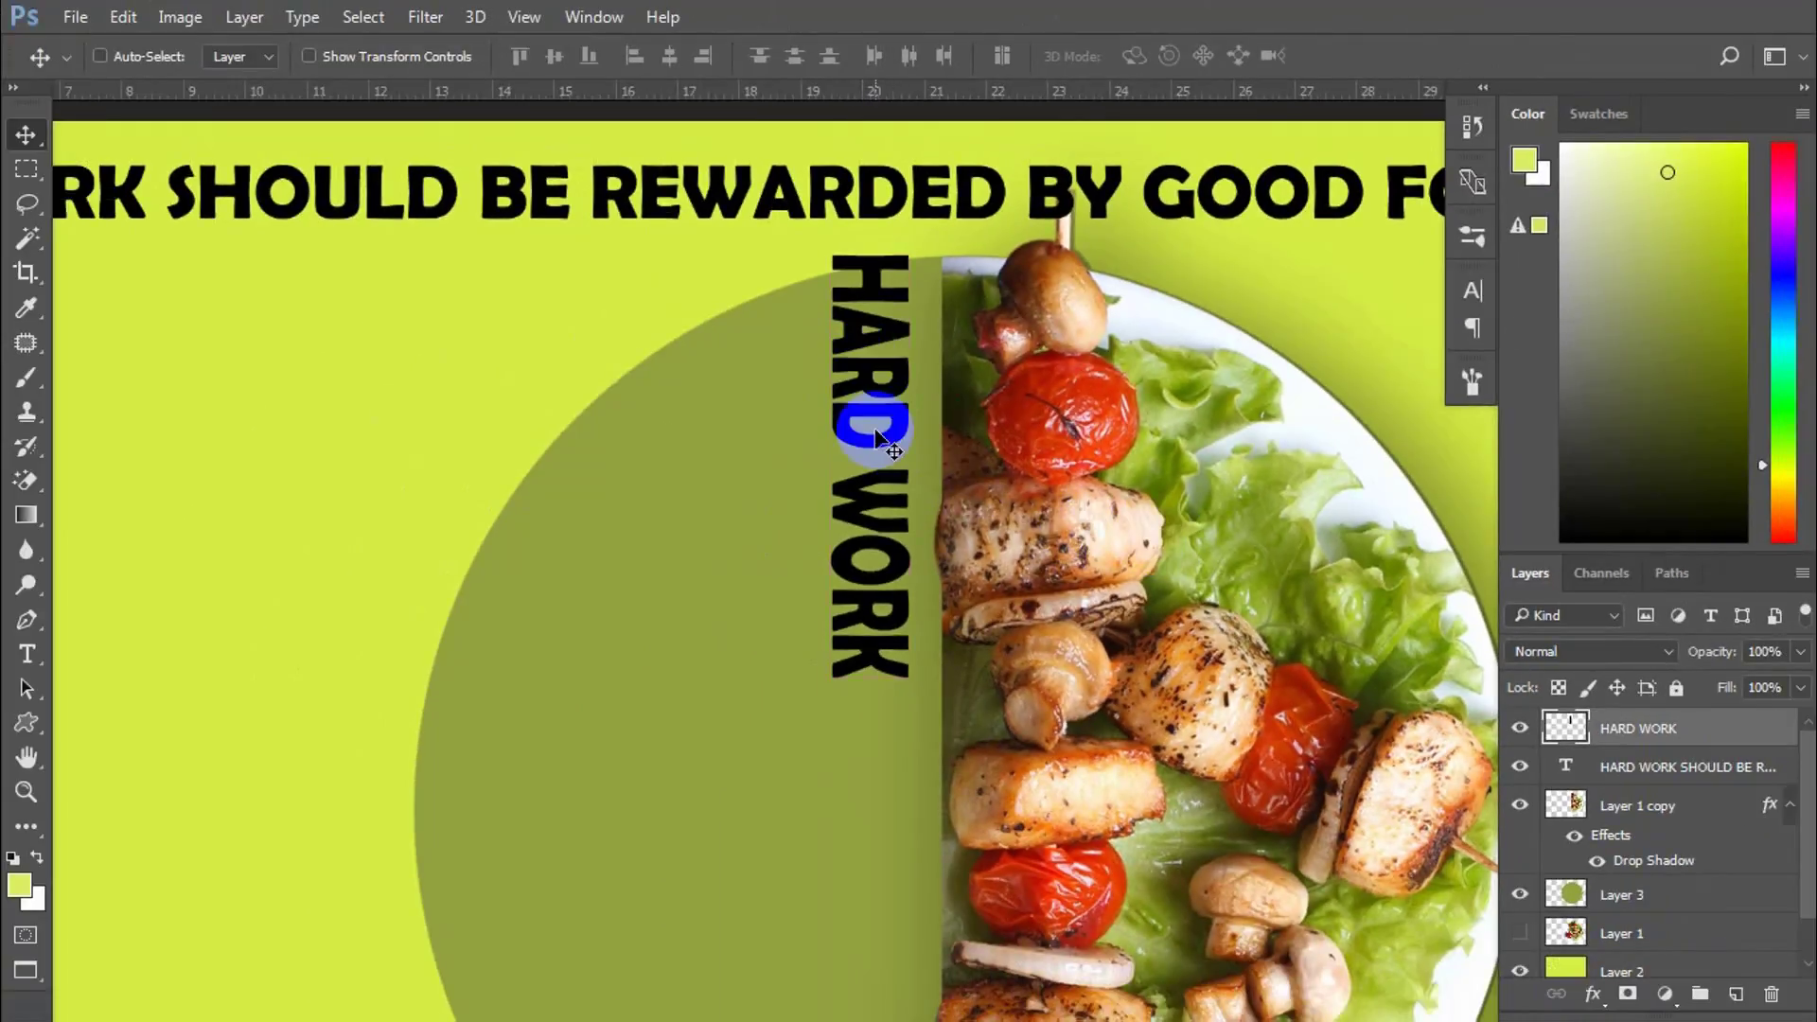
# Step: Warp the HARD WORK text so its upper end follows the circle's curved outline
pyautogui.moveTo(902, 418); pyautogui.dragTo(908, 421)
pyautogui.scroll(2, 925, 314)
pyautogui.moveTo(900, 356); pyautogui.dragTo(901, 344)
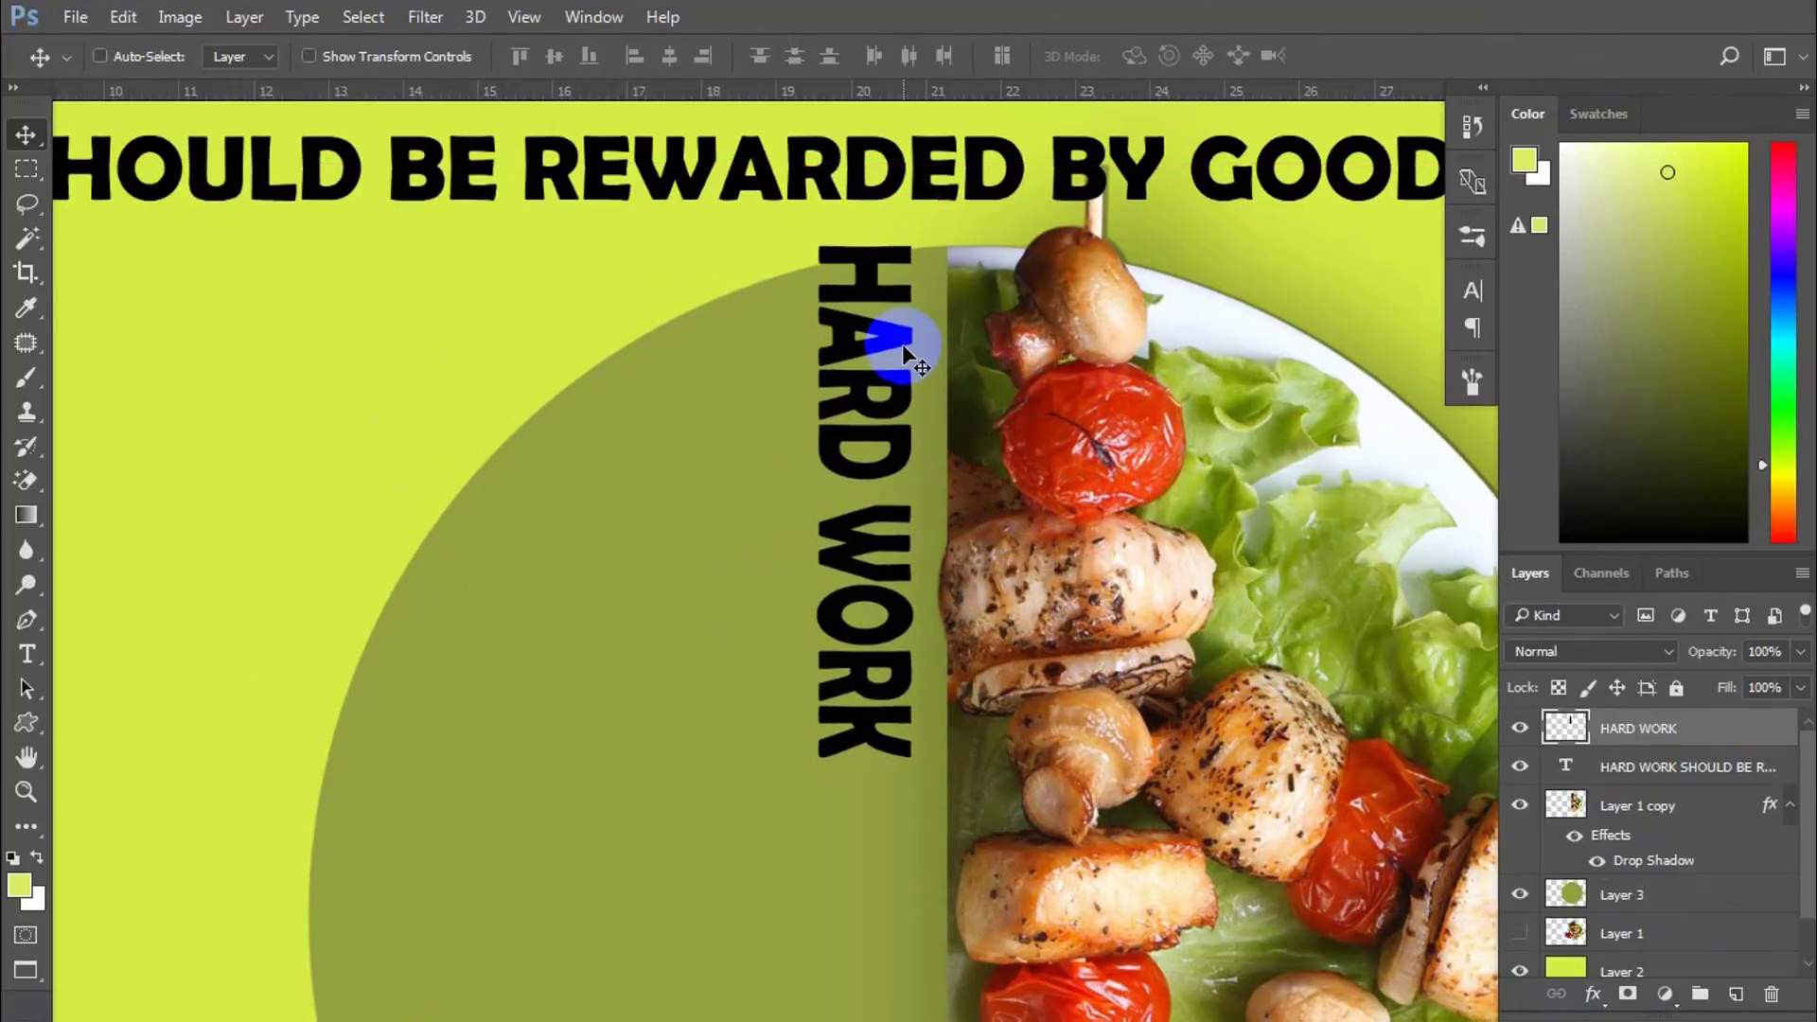
pyautogui.press('ctrl')
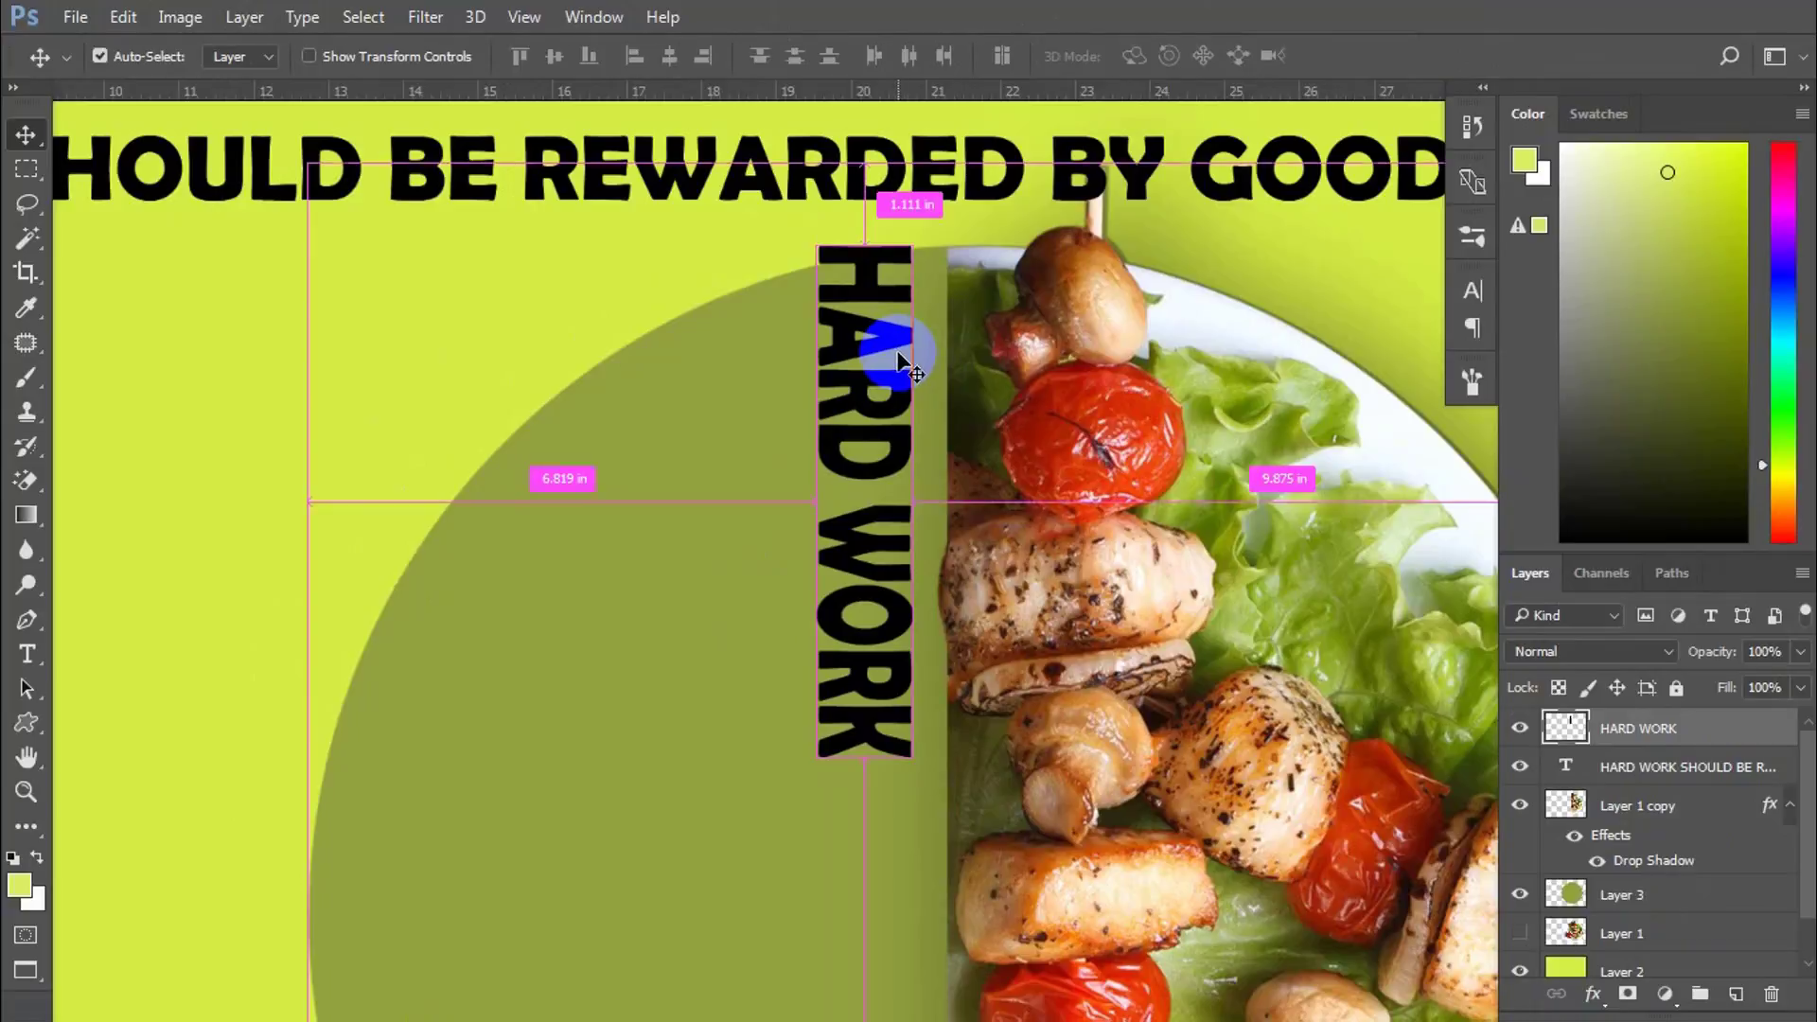
pyautogui.hotkey('ctrl', 't')
pyautogui.rightClick(889, 348)
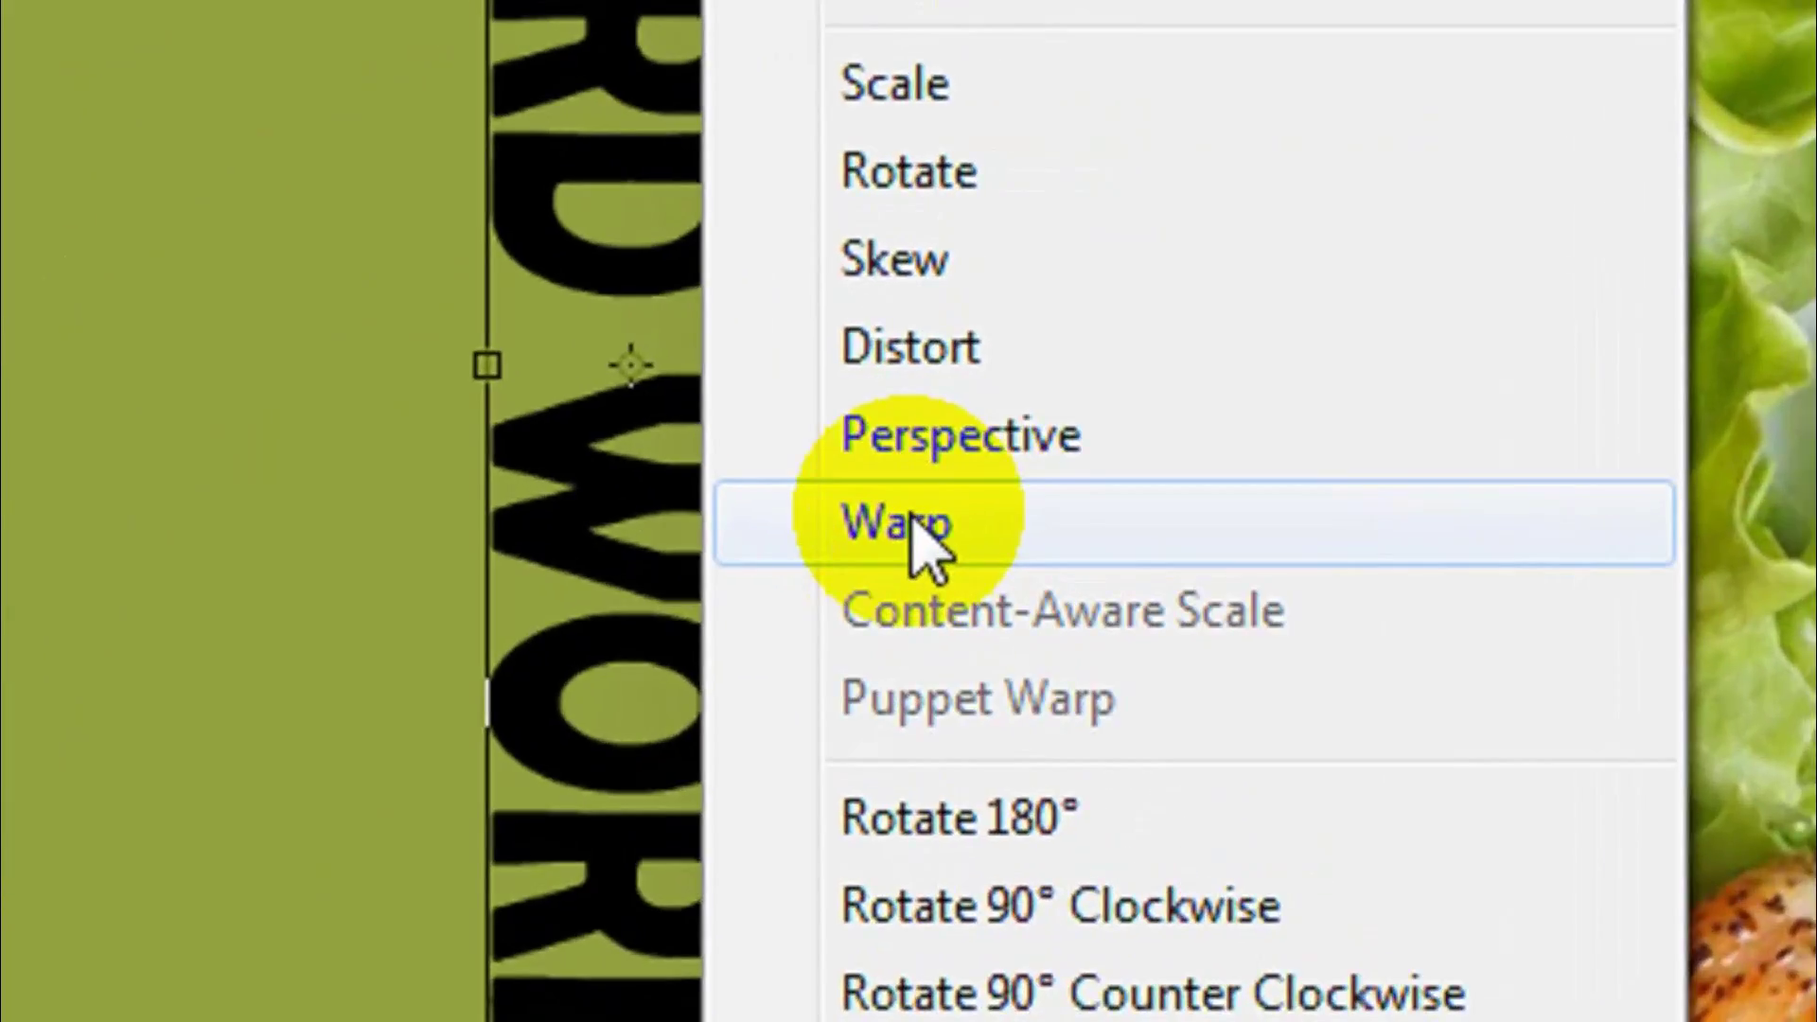
pyautogui.click(955, 558)
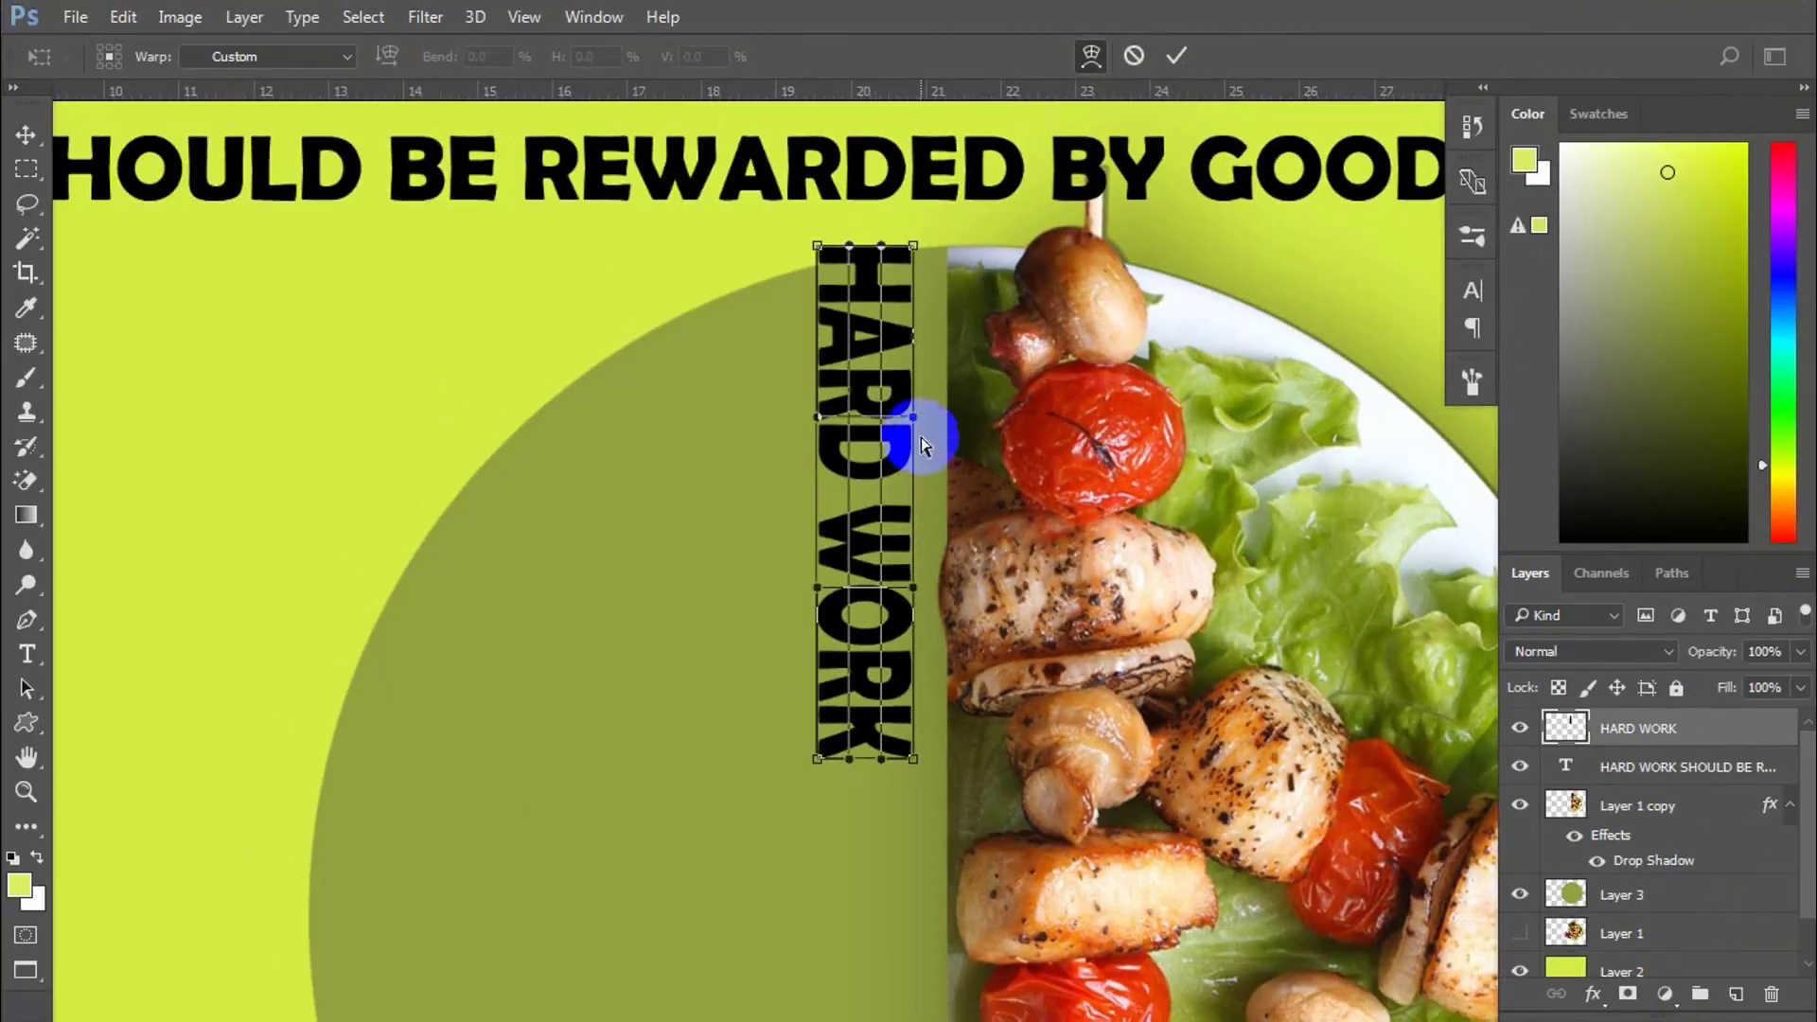
pyautogui.moveTo(814, 244); pyautogui.dragTo(952, 292)
pyautogui.scroll(3, 914, 238)
pyautogui.moveTo(816, 299); pyautogui.dragTo(811, 312)
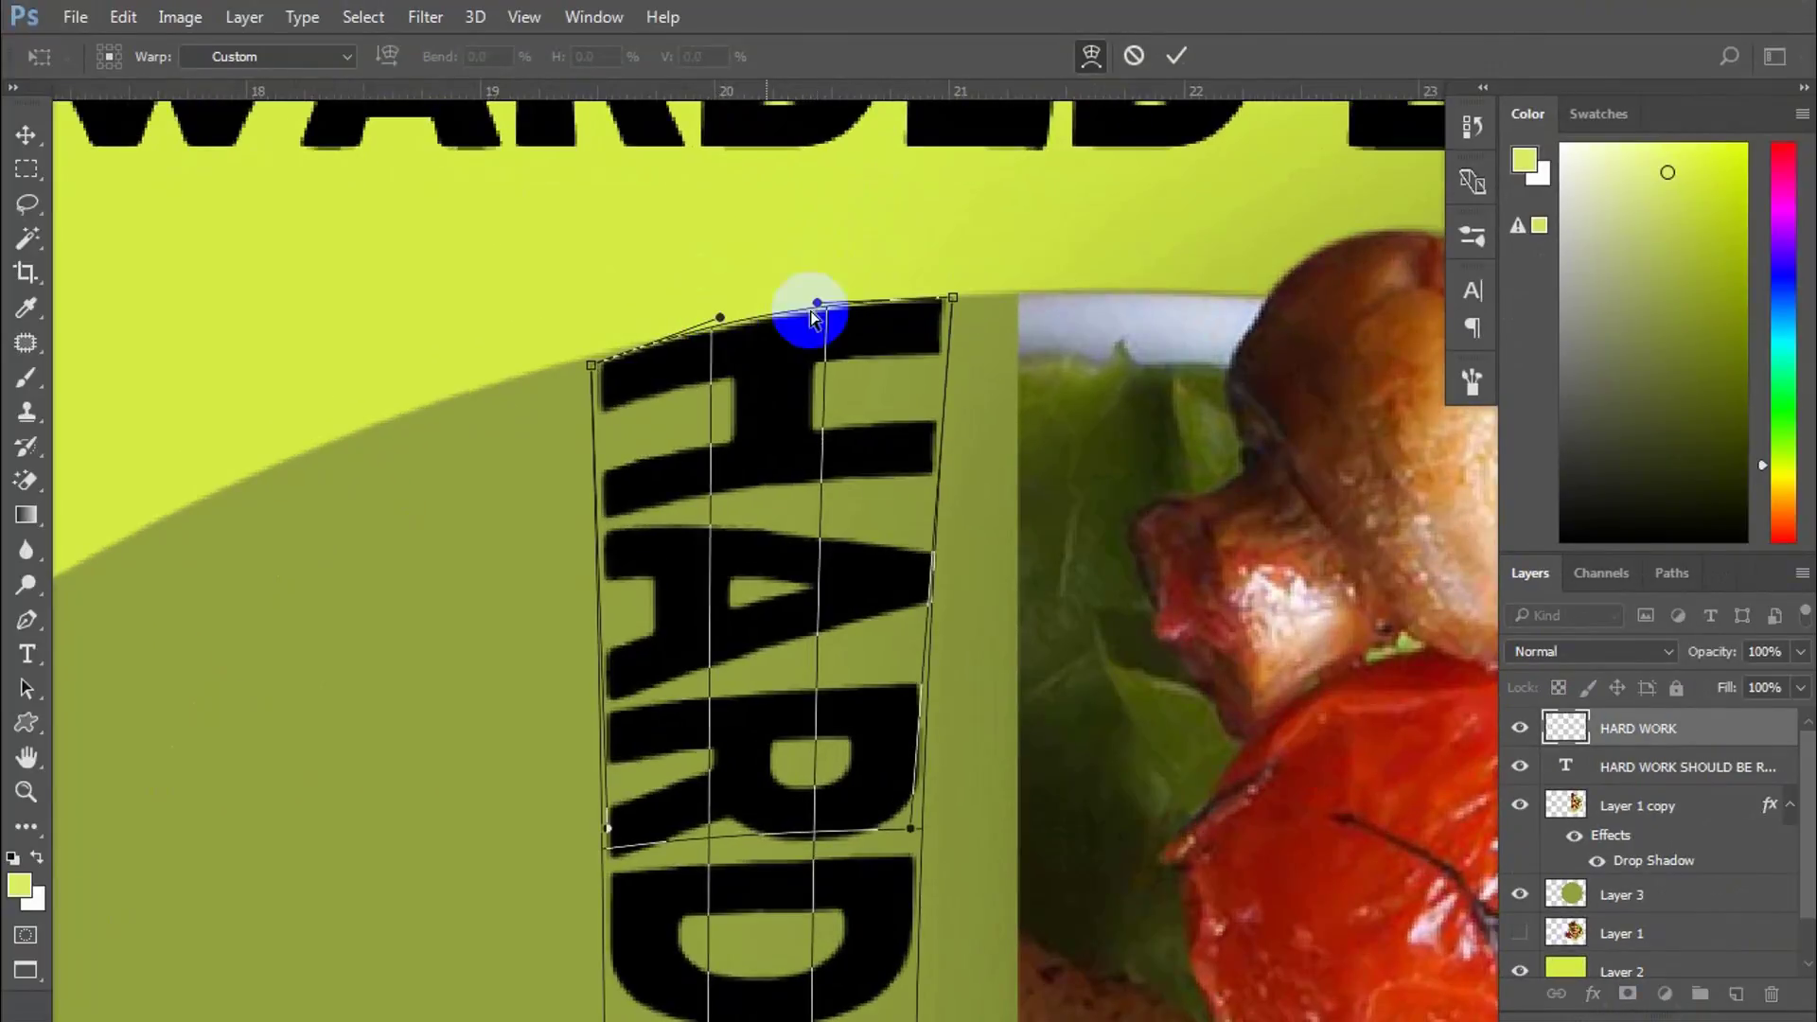
# Step: Spread the lower end of the warped HARD WORK text outward and adjust the curve of its upper edge
pyautogui.scroll(-3, 900, 292)
pyautogui.scroll(-3, 905, 292)
pyautogui.moveTo(896, 827); pyautogui.dragTo(919, 833)
pyautogui.moveTo(756, 826); pyautogui.dragTo(739, 831)
pyautogui.moveTo(759, 327); pyautogui.dragTo(750, 327)
pyautogui.moveTo(889, 323); pyautogui.dragTo(900, 320)
# Step: Align the outer upper corner of HARD WORK with the circle's edge and bulge both sides outward around the R
pyautogui.scroll(2, 872, 166)
pyautogui.scroll(3, 843, 175)
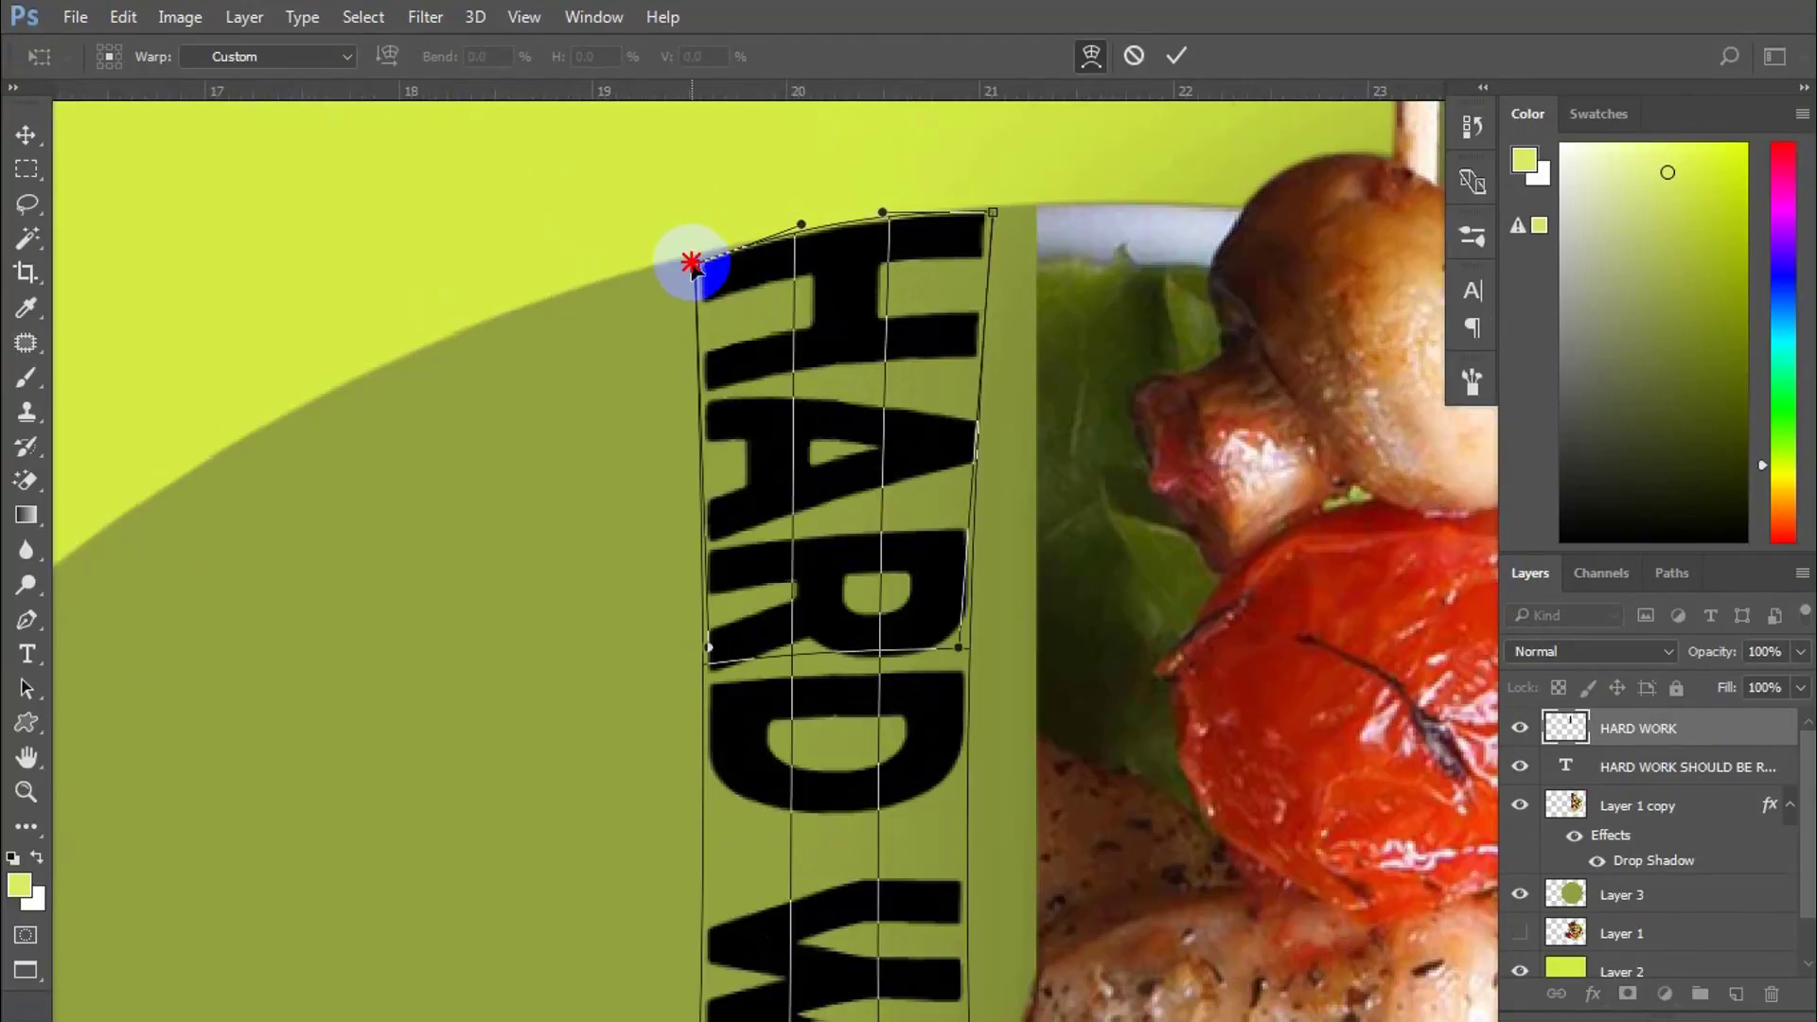
pyautogui.moveTo(695, 264); pyautogui.dragTo(690, 256)
pyautogui.moveTo(708, 649); pyautogui.dragTo(715, 645)
pyautogui.moveTo(812, 240); pyautogui.dragTo(820, 239)
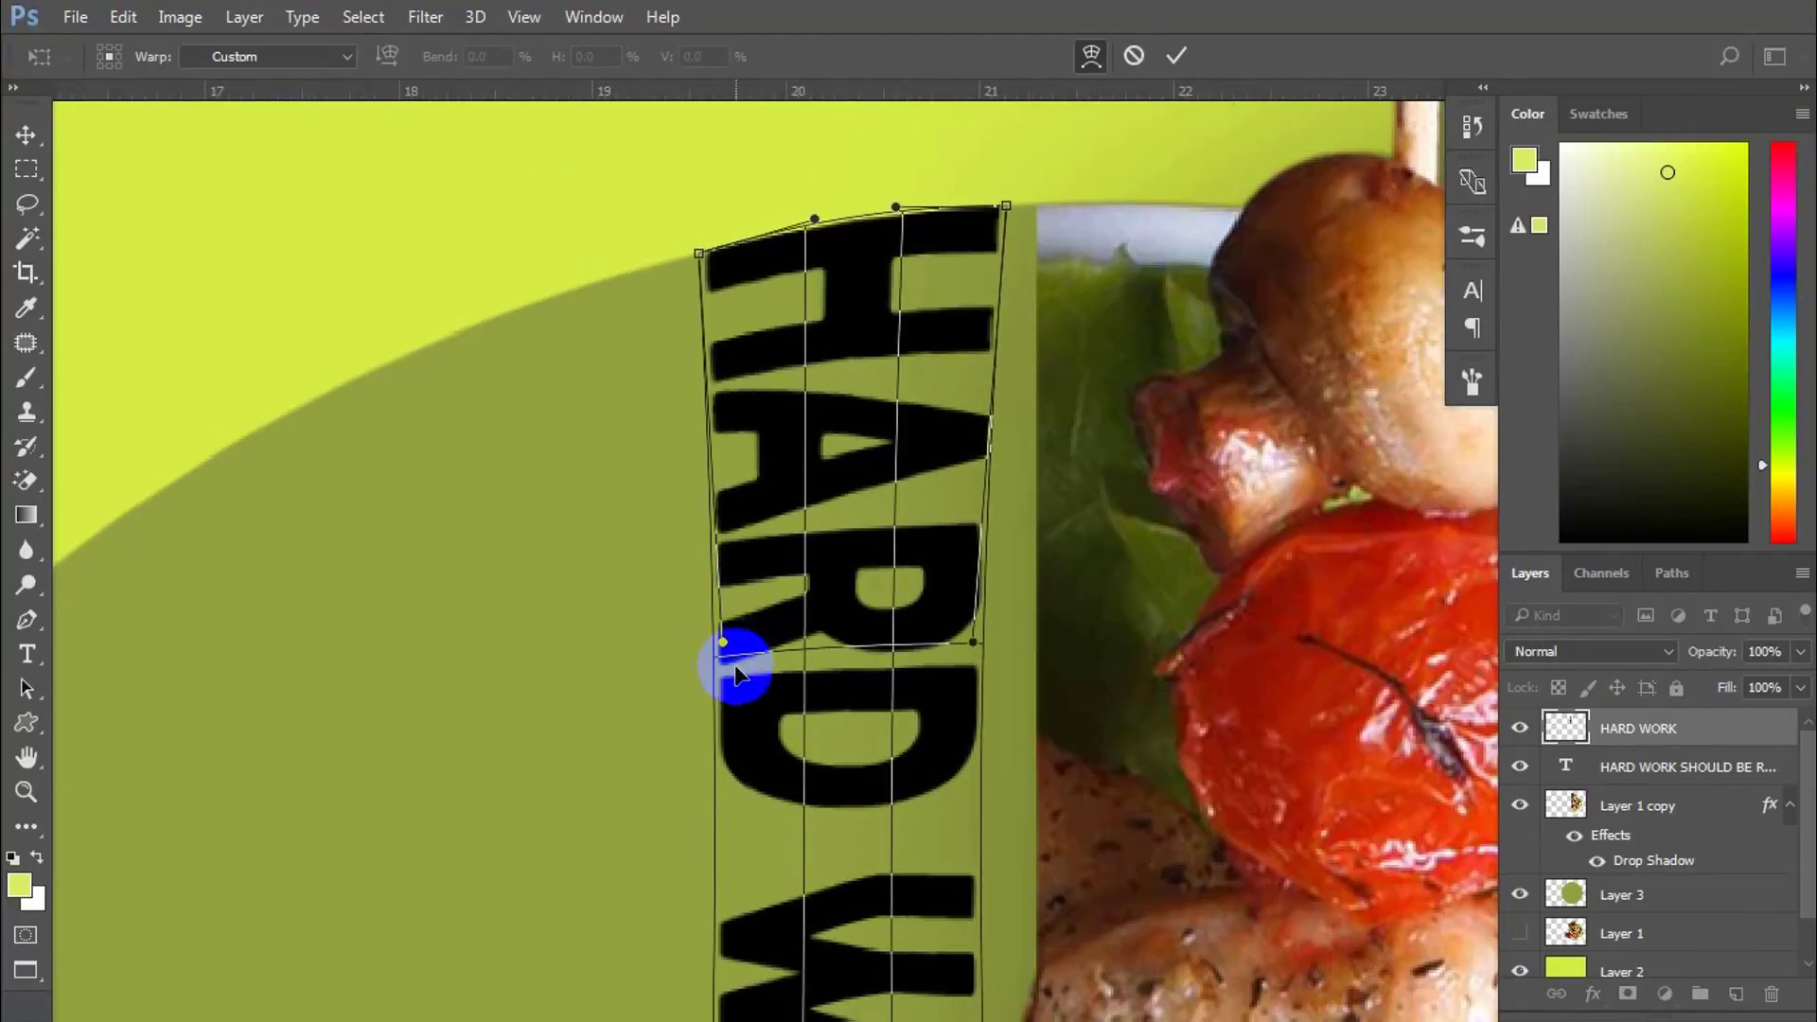
pyautogui.moveTo(722, 642); pyautogui.dragTo(690, 646)
pyautogui.moveTo(972, 639); pyautogui.dragTo(1003, 645)
# Step: Pull the outer upper and lower corners of the HARD WORK warp farther from the plate and apply the warp
pyautogui.scroll(-4, 768, 702)
pyautogui.scroll(-3, 1013, 708)
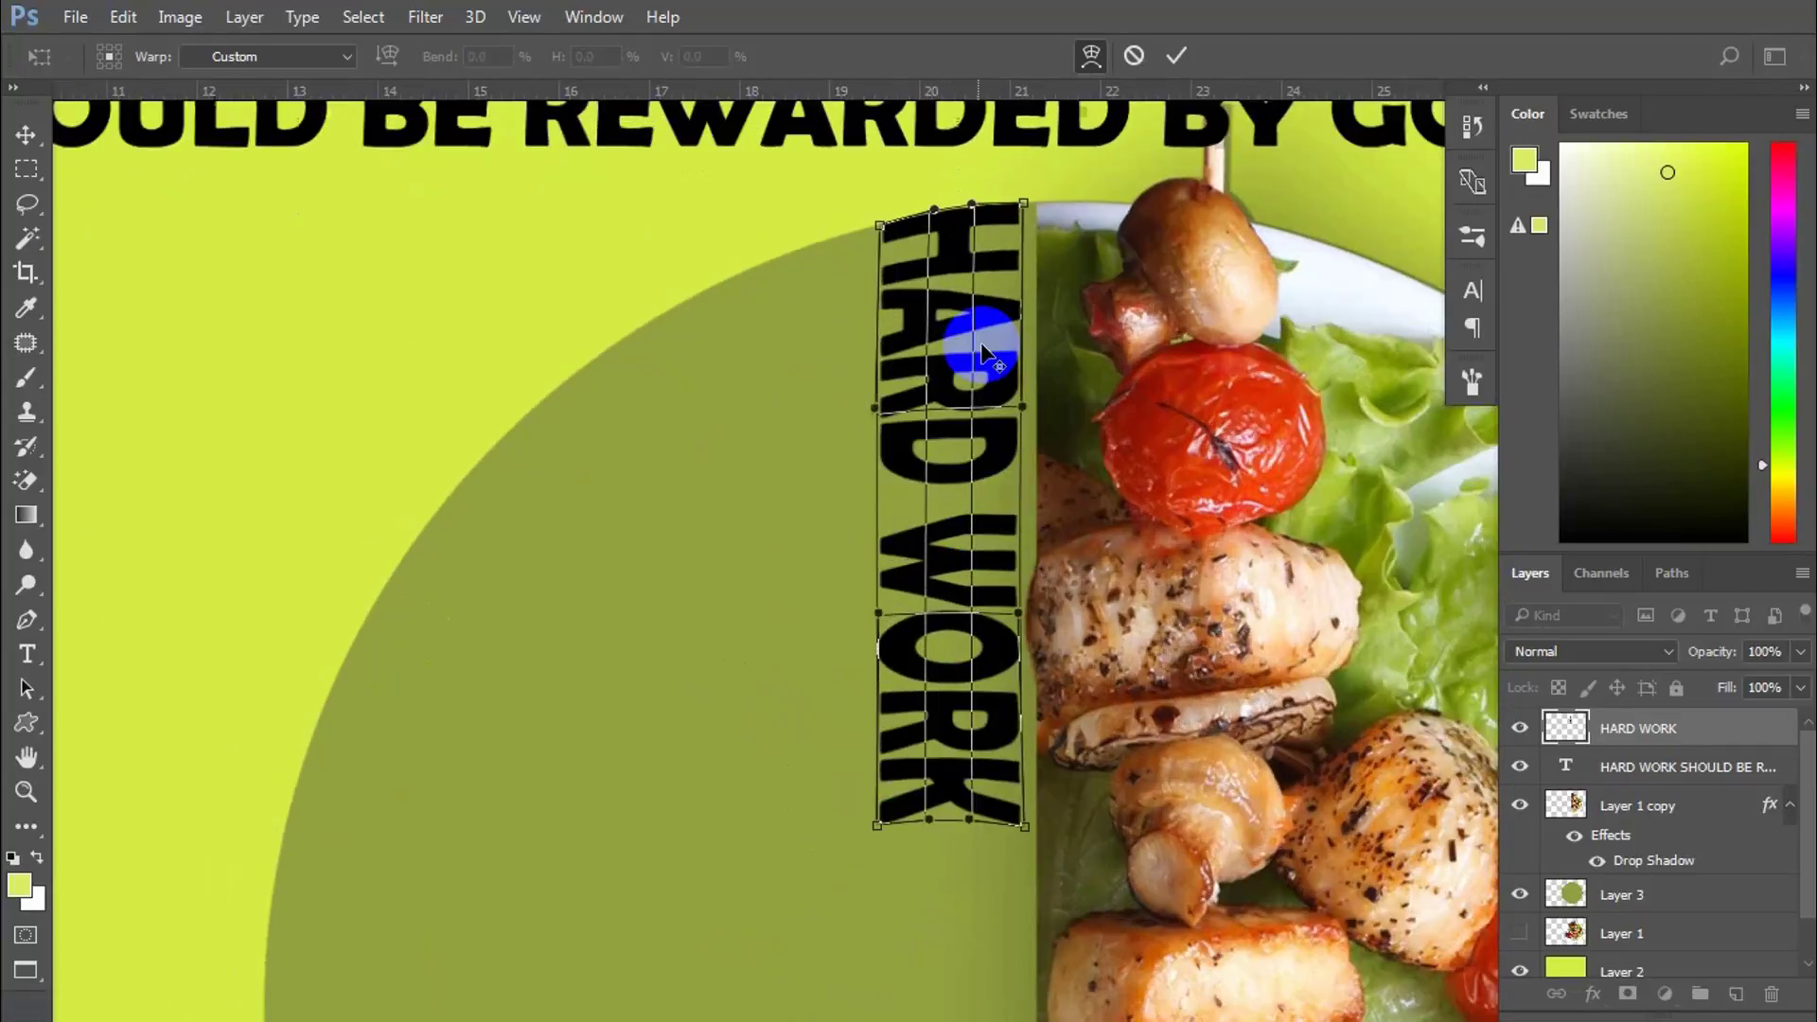
pyautogui.scroll(2, 880, 270)
pyautogui.moveTo(878, 260); pyautogui.dragTo(861, 265)
pyautogui.scroll(-2, 904, 289)
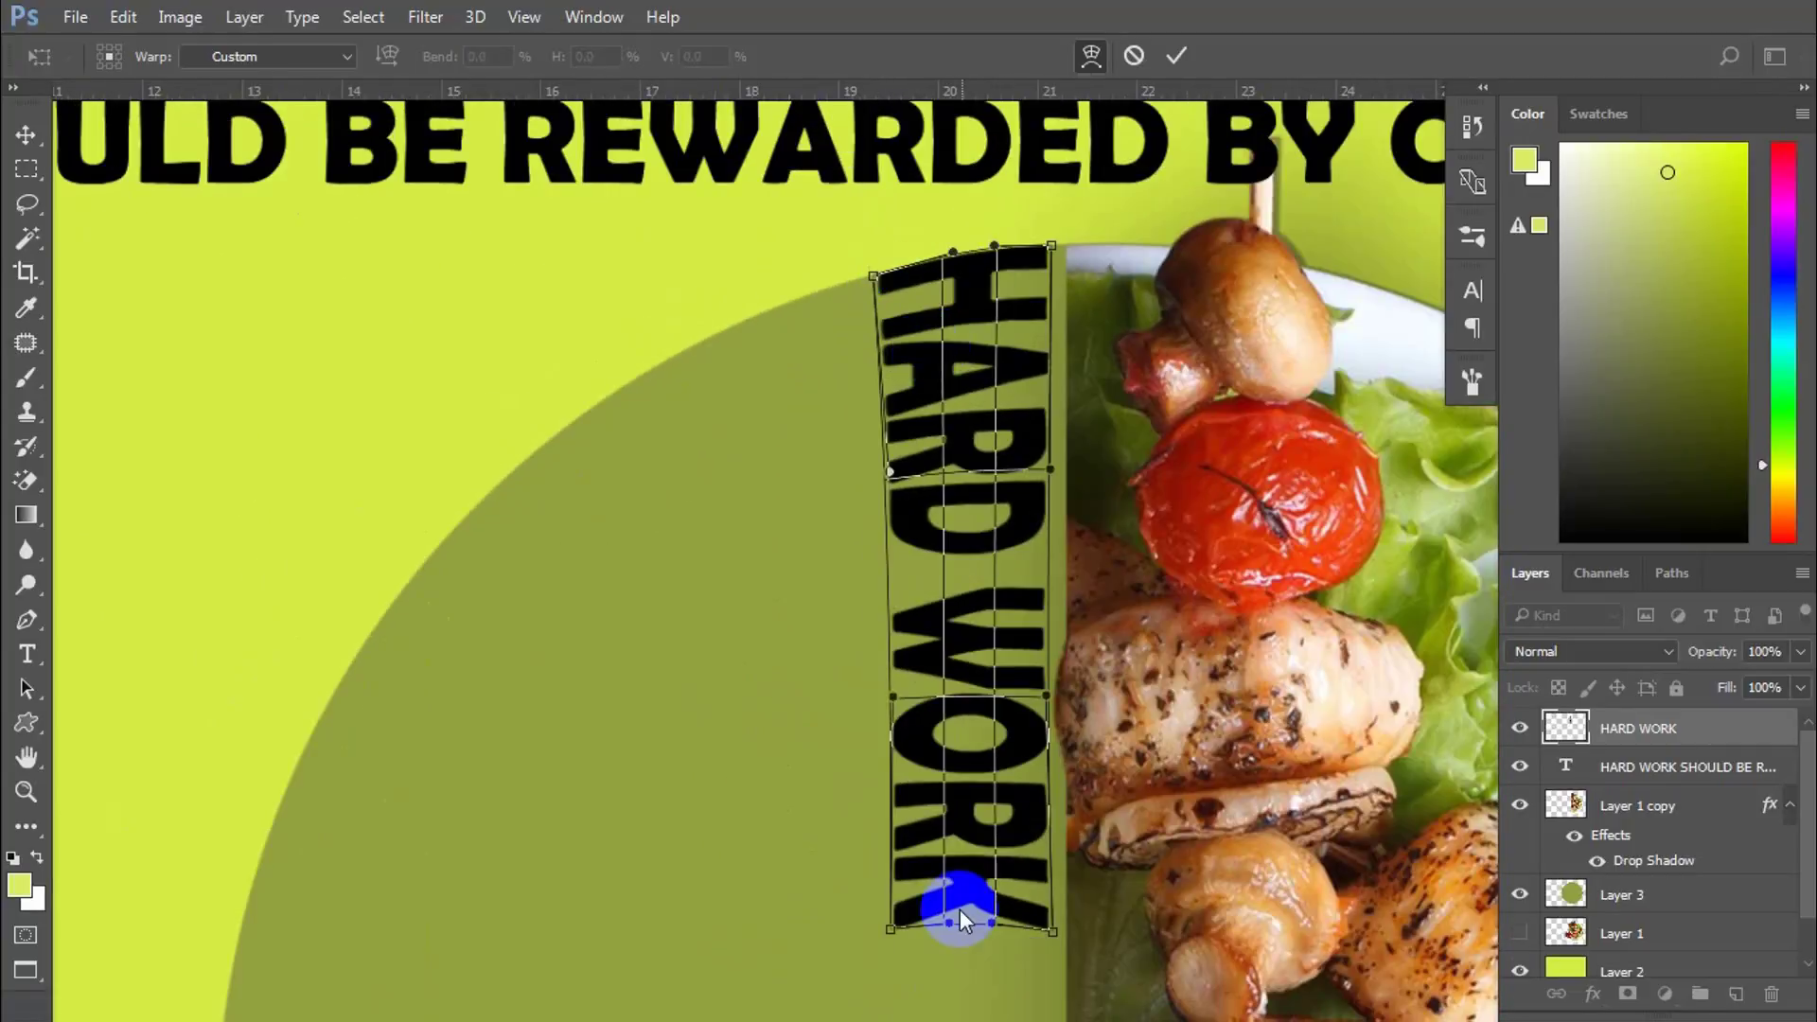
pyautogui.moveTo(889, 925); pyautogui.dragTo(877, 932)
pyautogui.press('Return')
# Step: Duplicate the headline just below the original and shorten the copy to "SHOULD"
pyautogui.scroll(-3, 922, 666)
pyautogui.scroll(2, 932, 538)
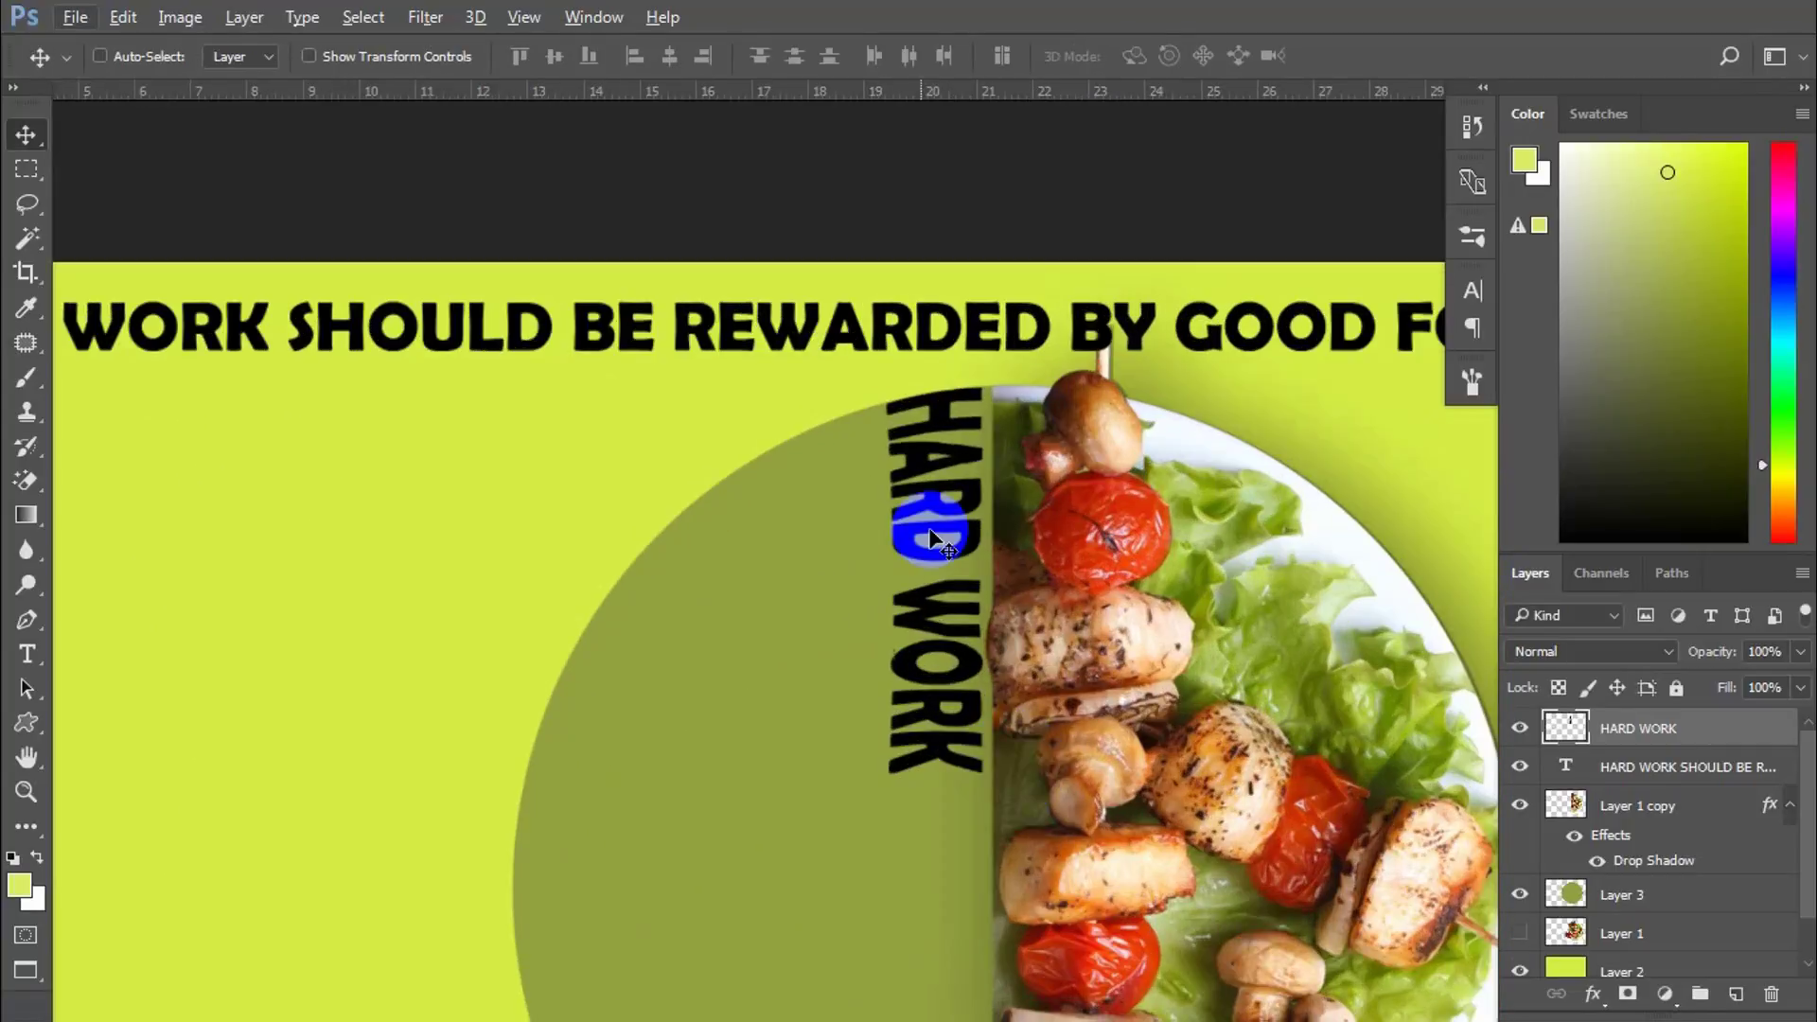
pyautogui.scroll(-2, 926, 526)
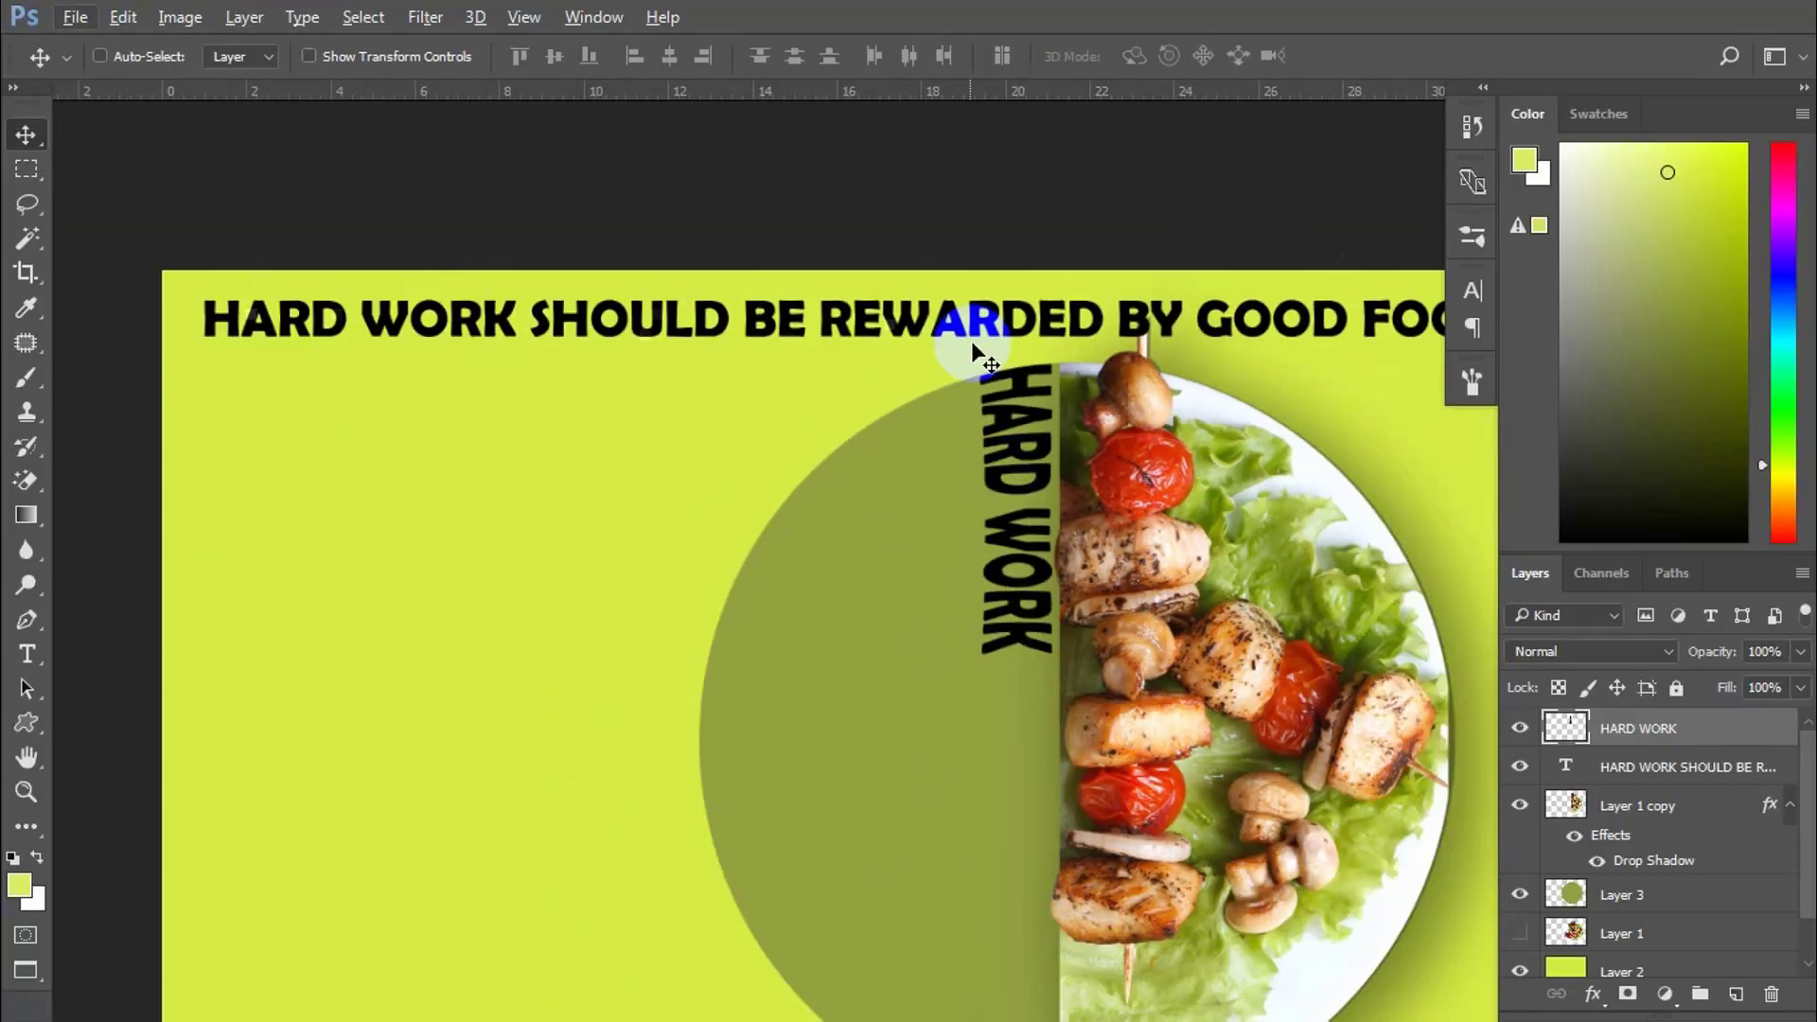
pyautogui.keyDown('ctrl'); pyautogui.click(947, 309); pyautogui.keyUp('ctrl')
pyautogui.moveTo(947, 312); pyautogui.dragTo(947, 402)
pyautogui.press('t')
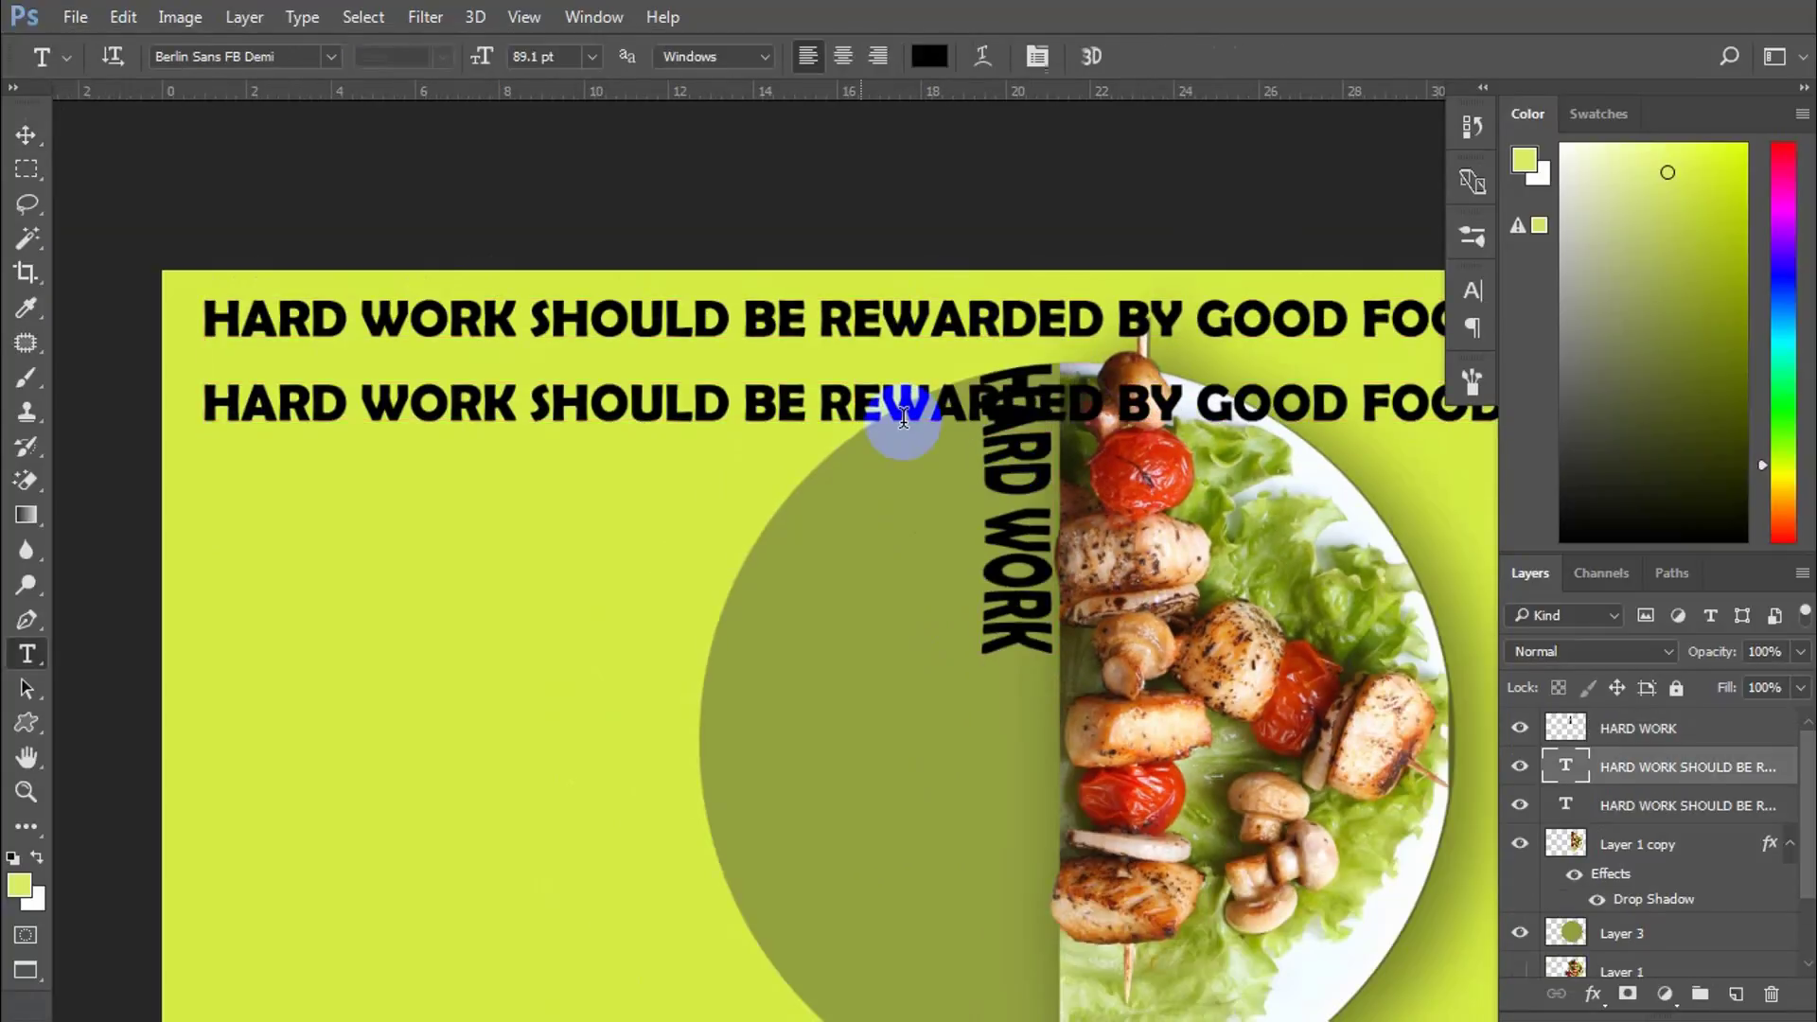
pyautogui.moveTo(528, 403); pyautogui.dragTo(202, 407)
pyautogui.press('BackSpace')
pyautogui.moveTo(414, 405); pyautogui.dragTo(1178, 407)
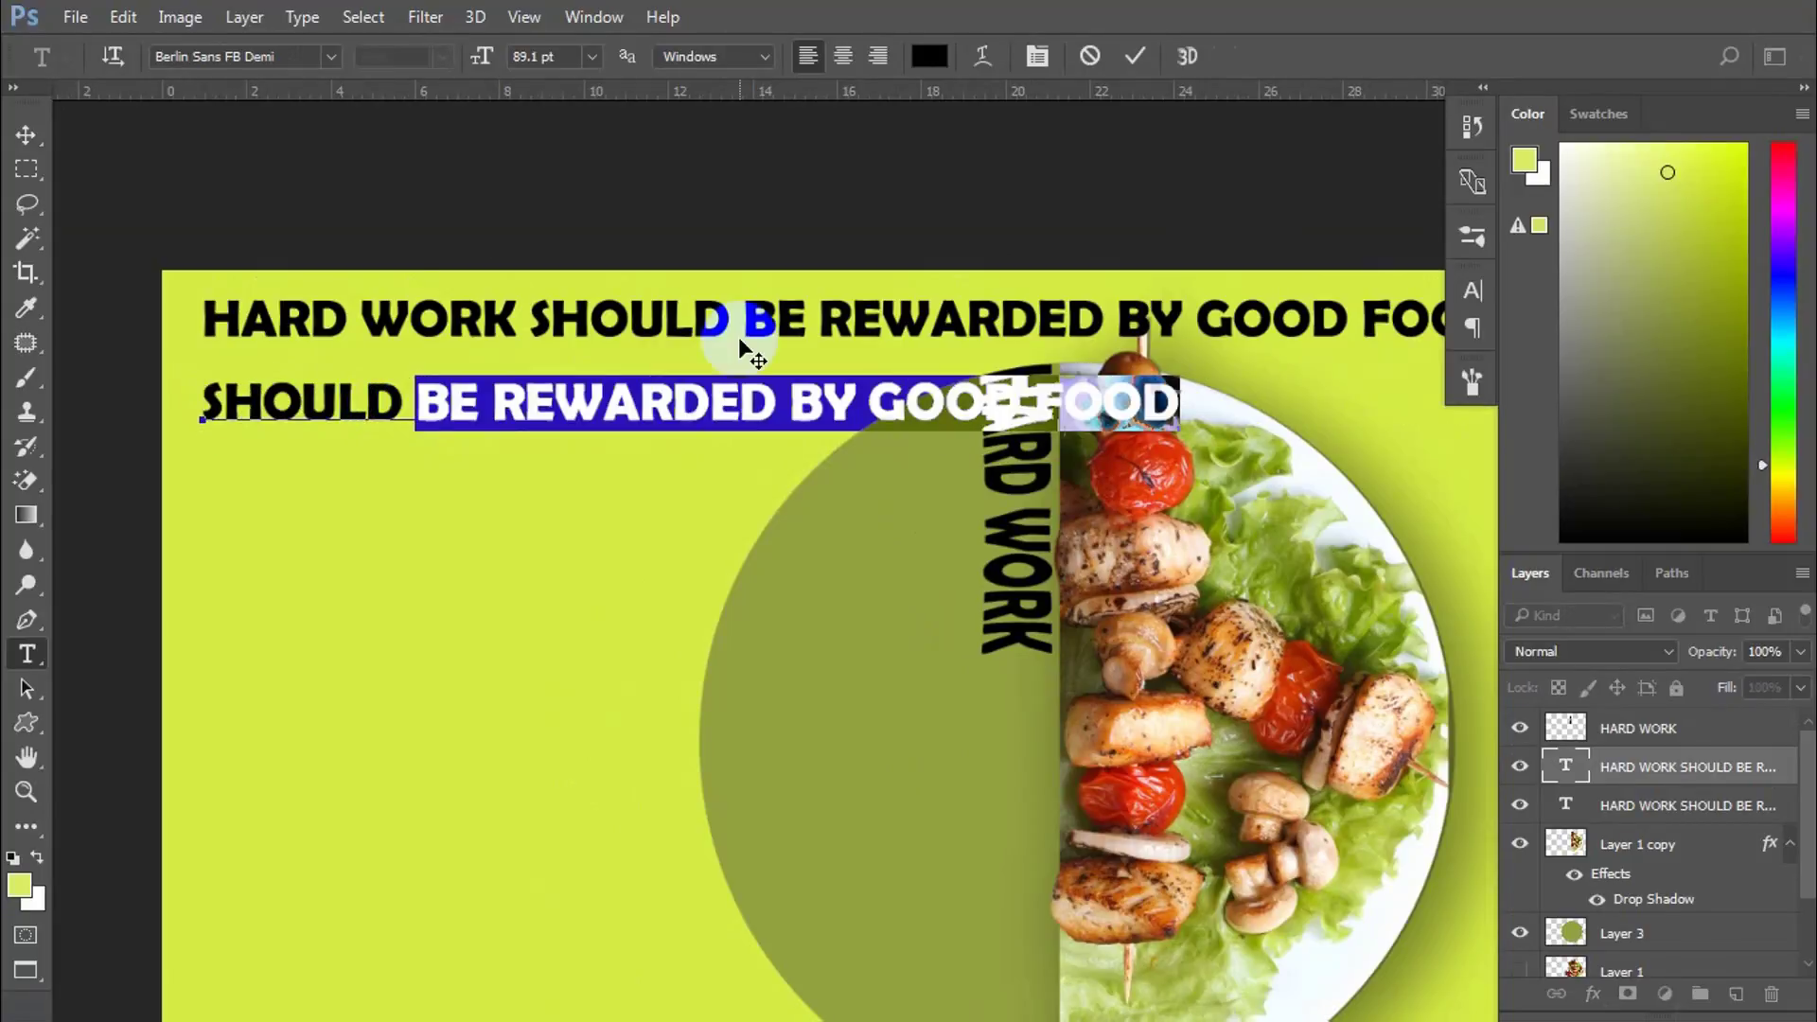
pyautogui.press('BackSpace')
pyautogui.click(27, 135)
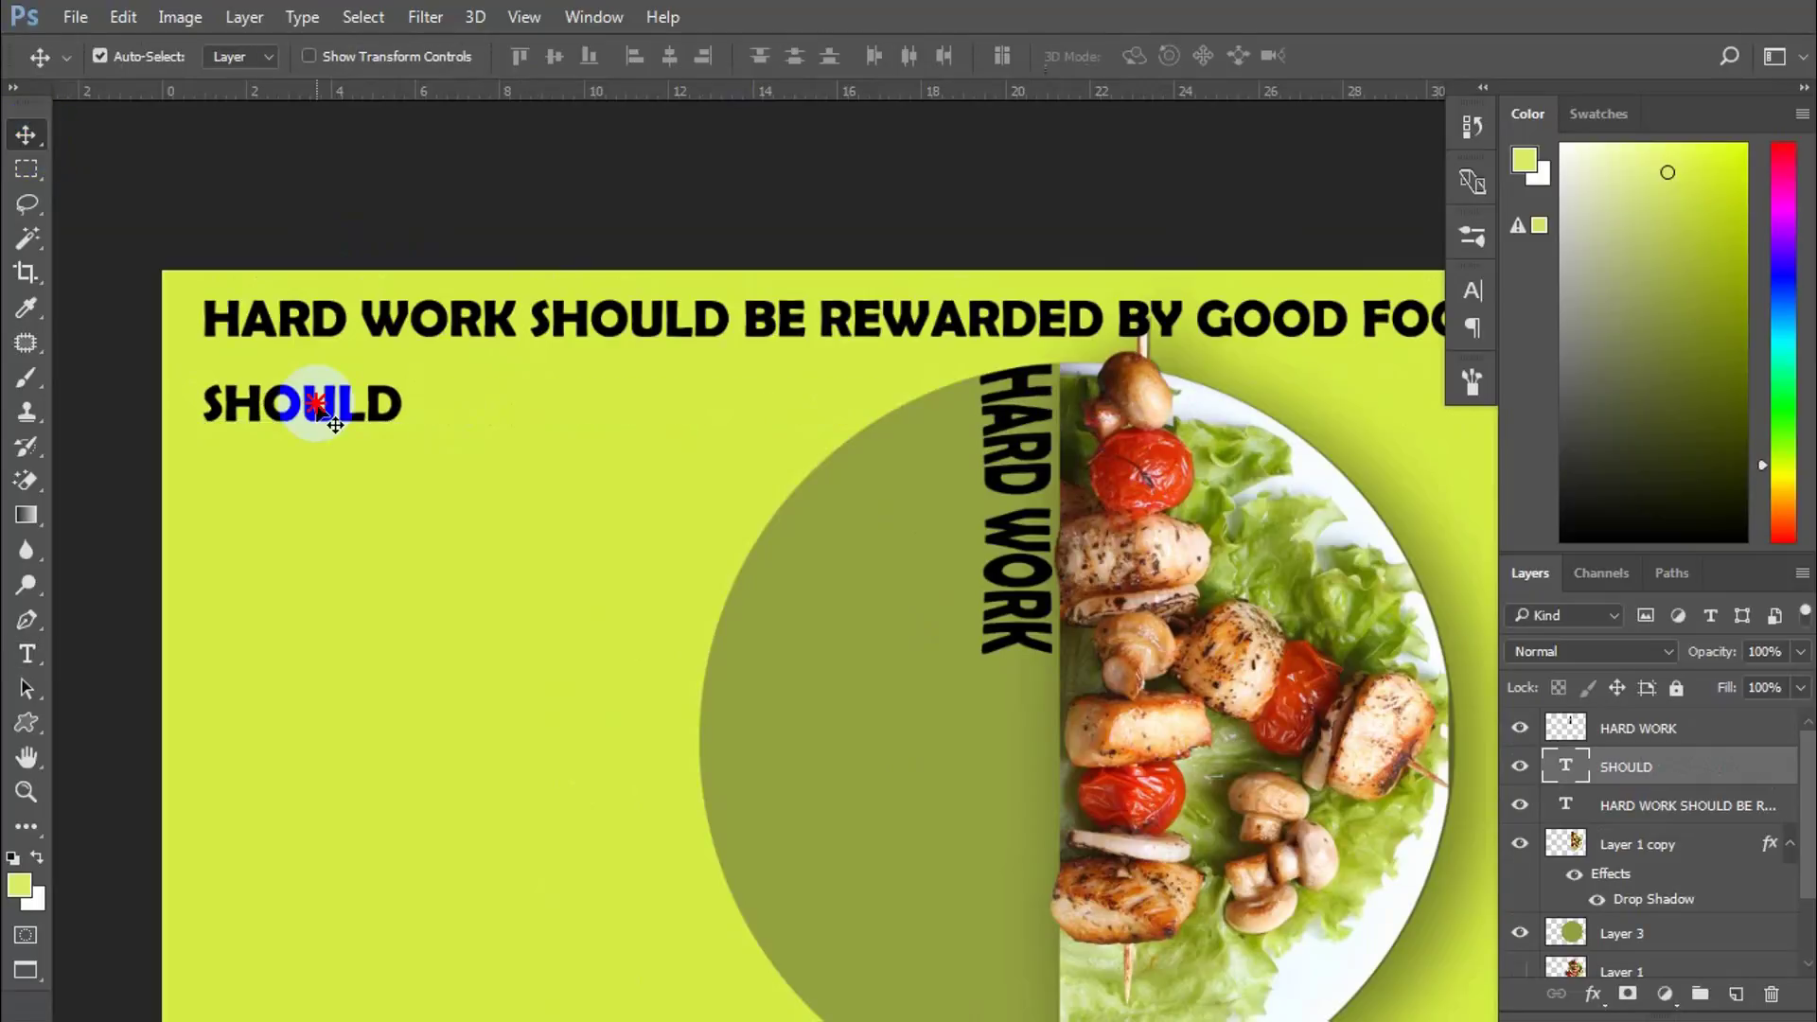
# Step: Move the SHOULD text toward the olive half circle and set its font to Berlin Sans FB Bold
pyautogui.moveTo(318, 407); pyautogui.dragTo(753, 452)
pyautogui.scroll(1, 1007, 533)
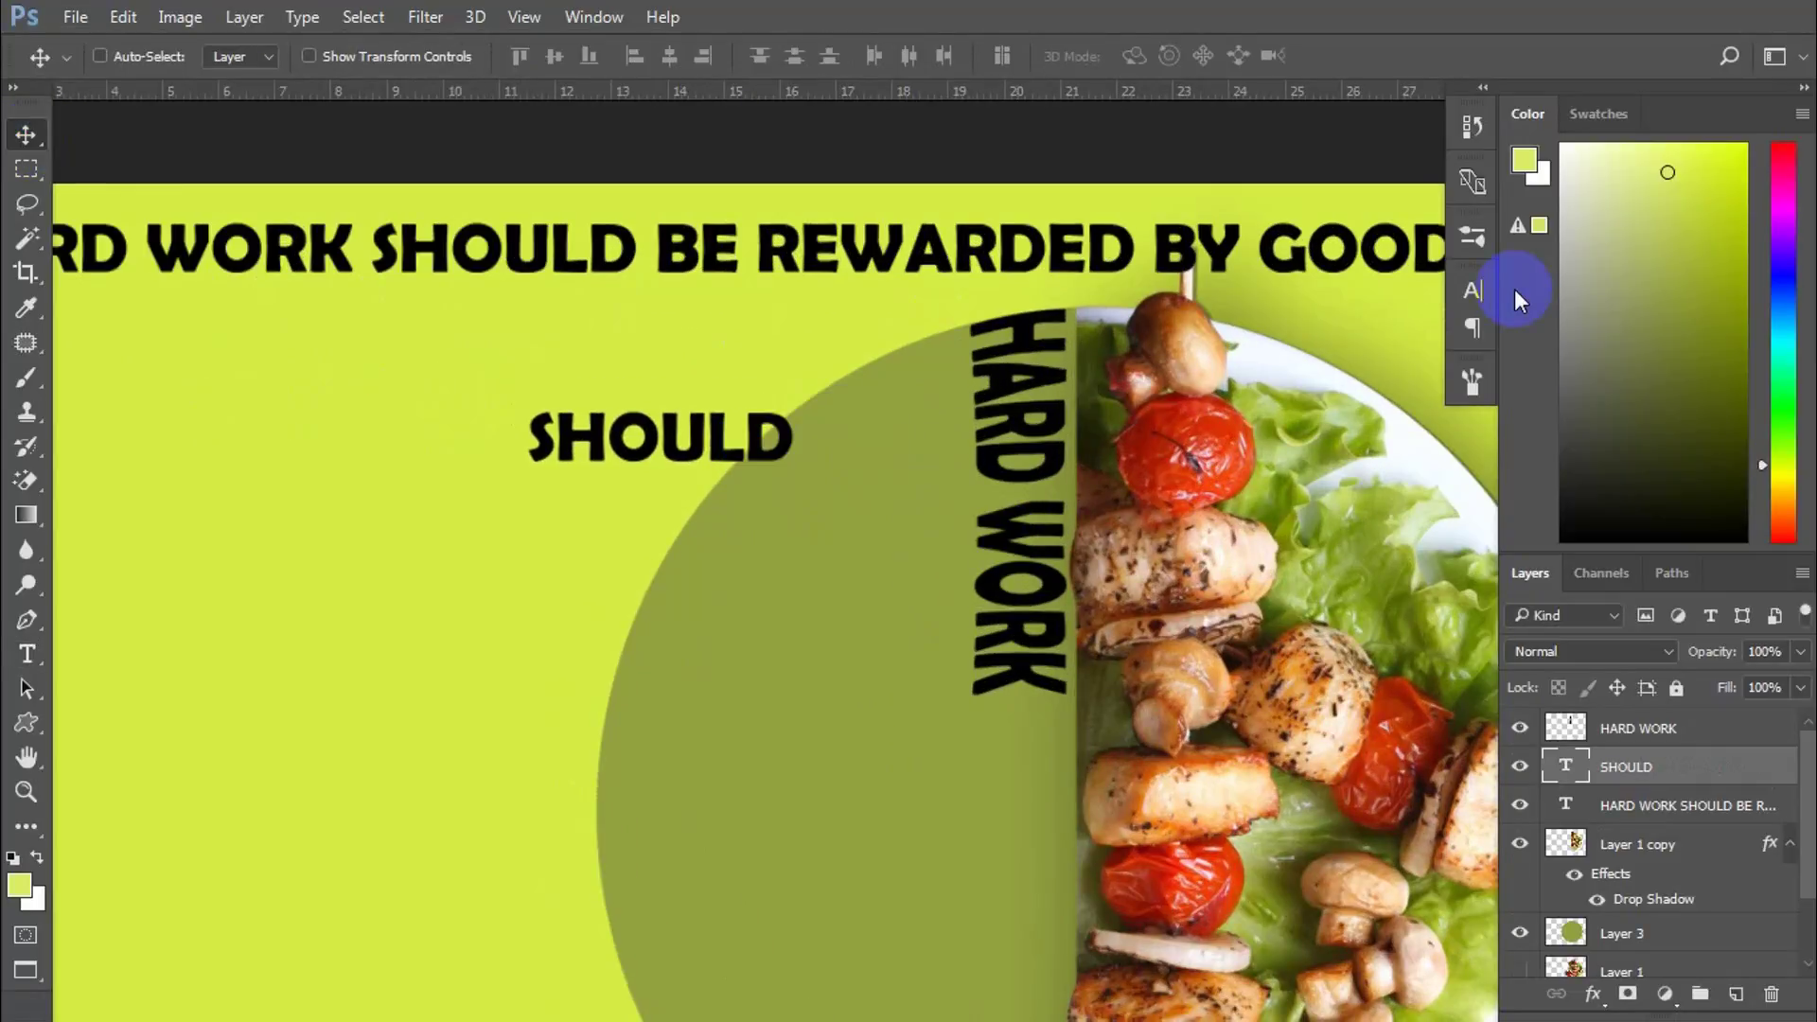
pyautogui.click(1474, 291)
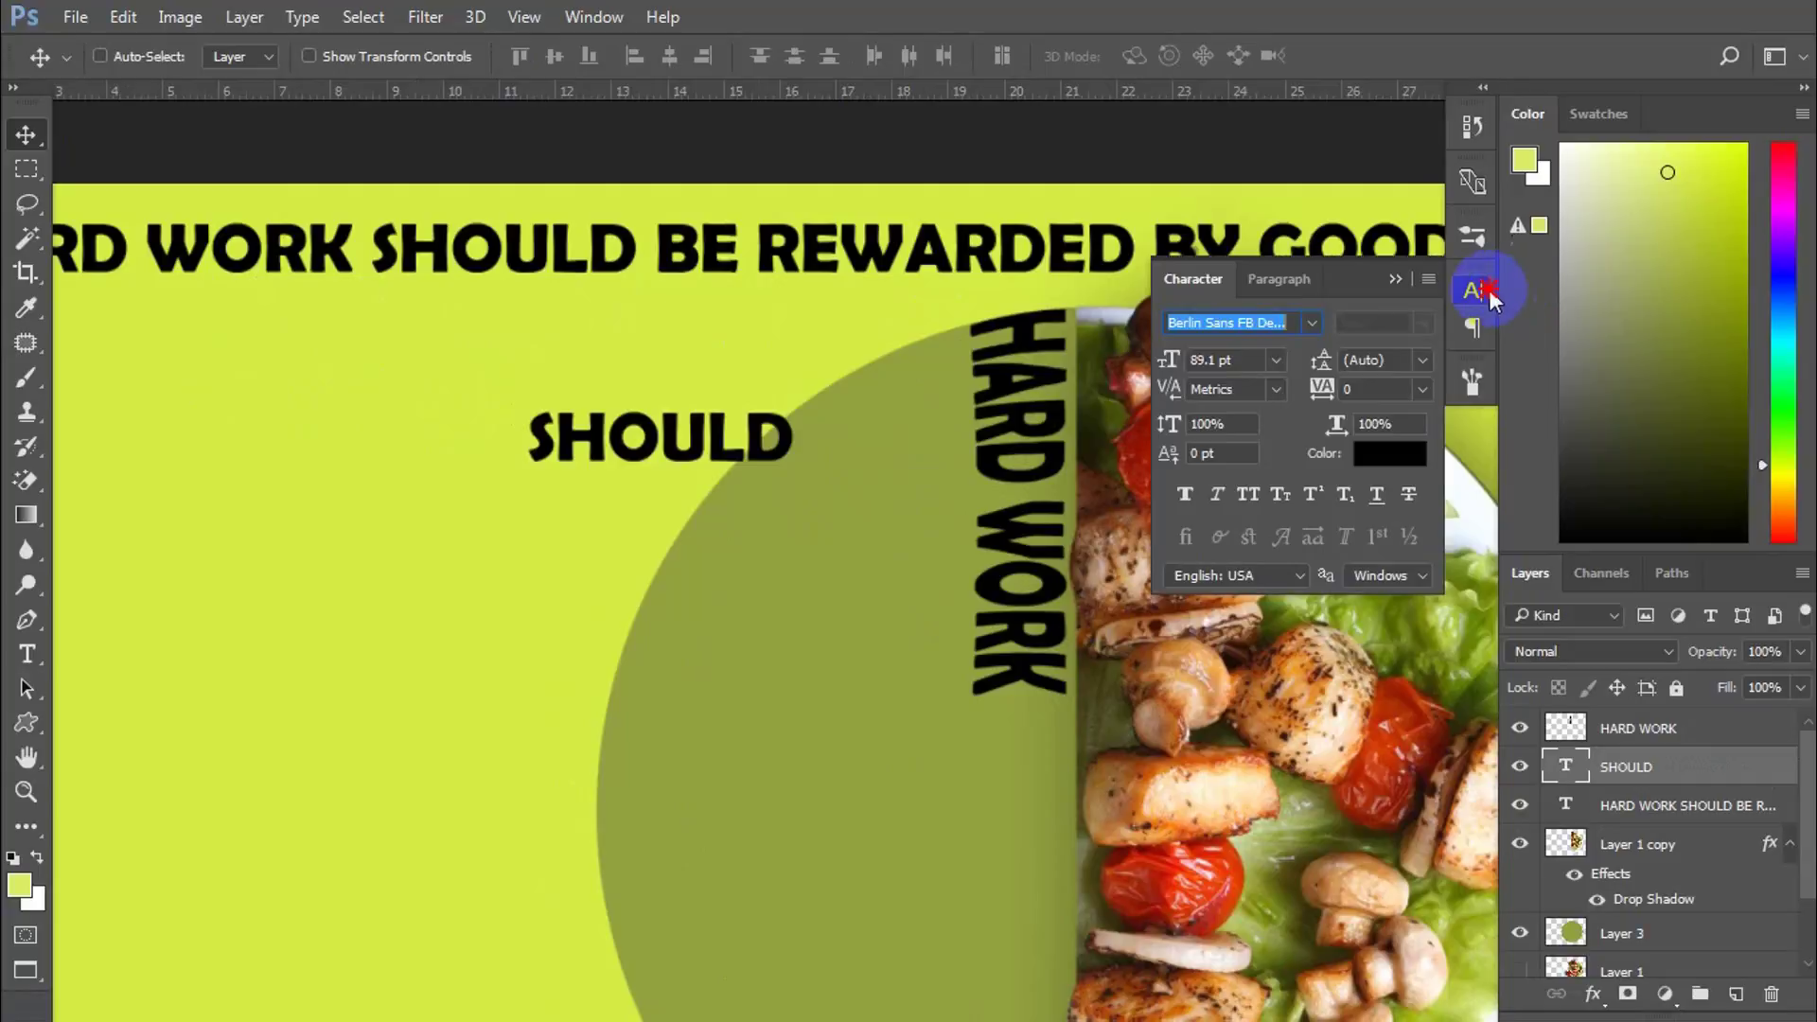
pyautogui.click(1311, 325)
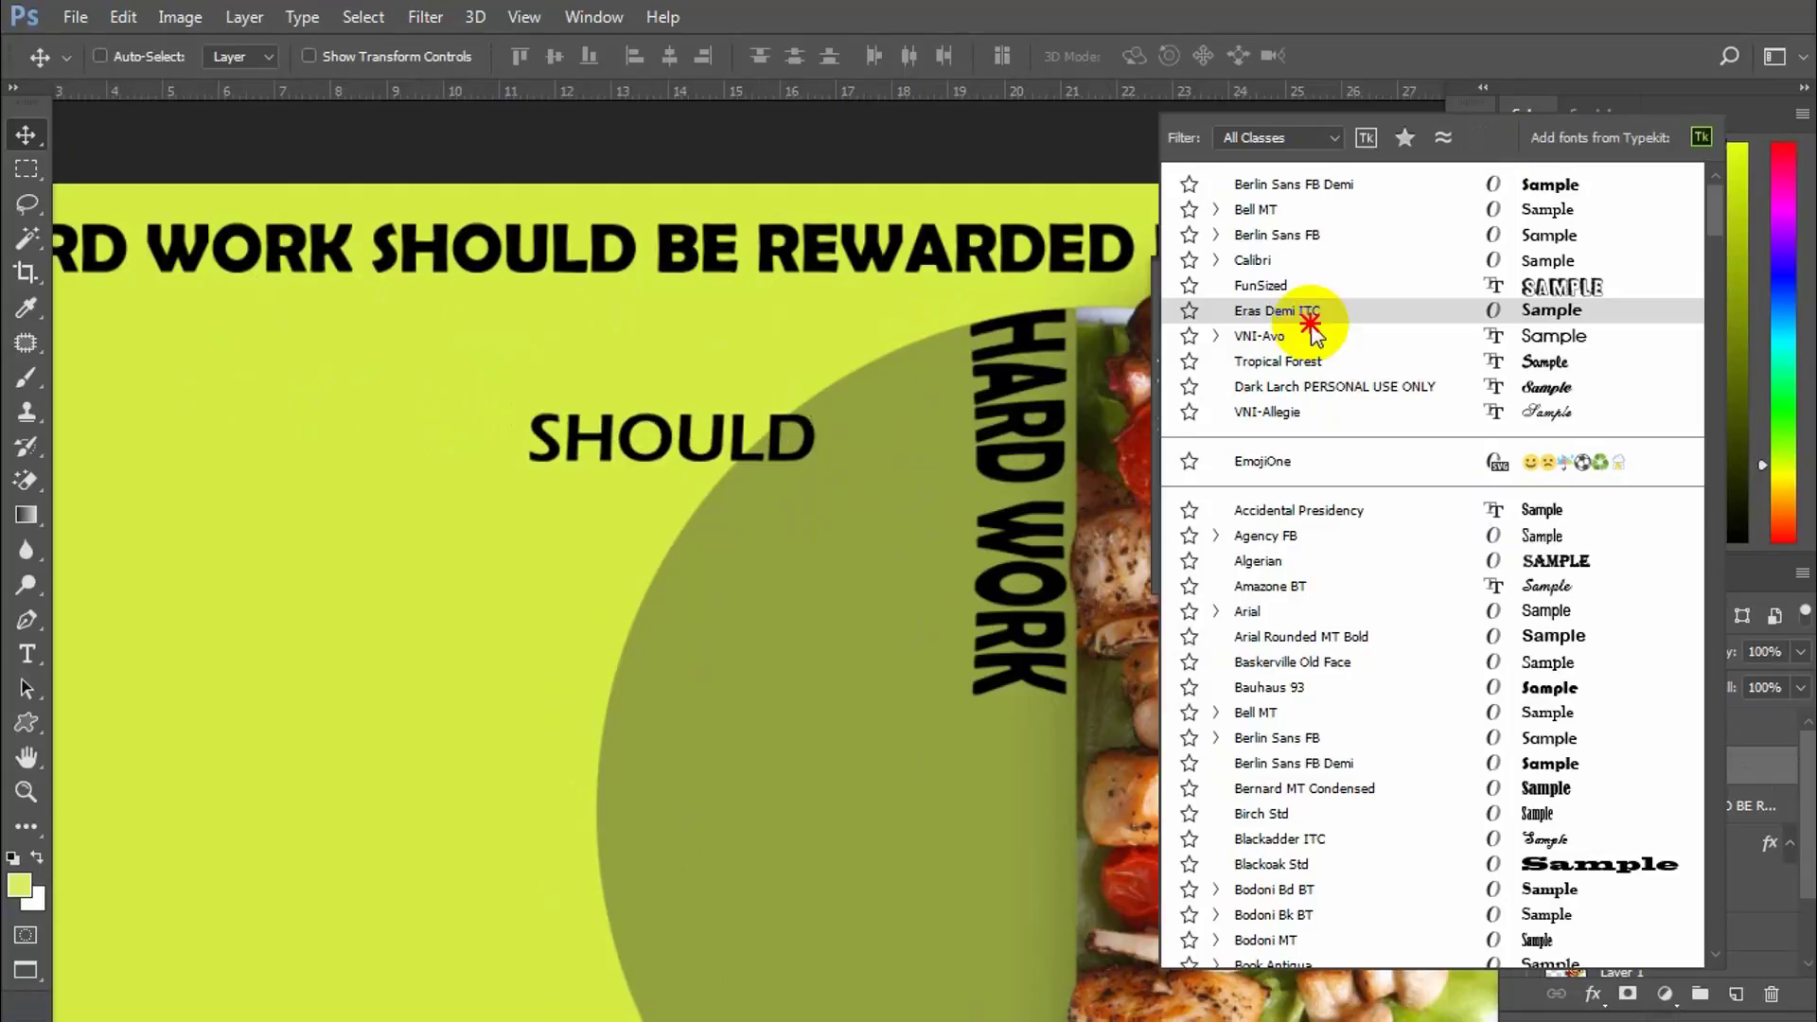
pyautogui.click(1309, 241)
# Step: Rotate the SHOULD text to vertical, enlarge it to roughly HARD WORK's length and place it alongside on the outer side
pyautogui.click(818, 435)
pyautogui.moveTo(818, 434); pyautogui.dragTo(927, 440)
pyautogui.hotkey('ctrl', 't')
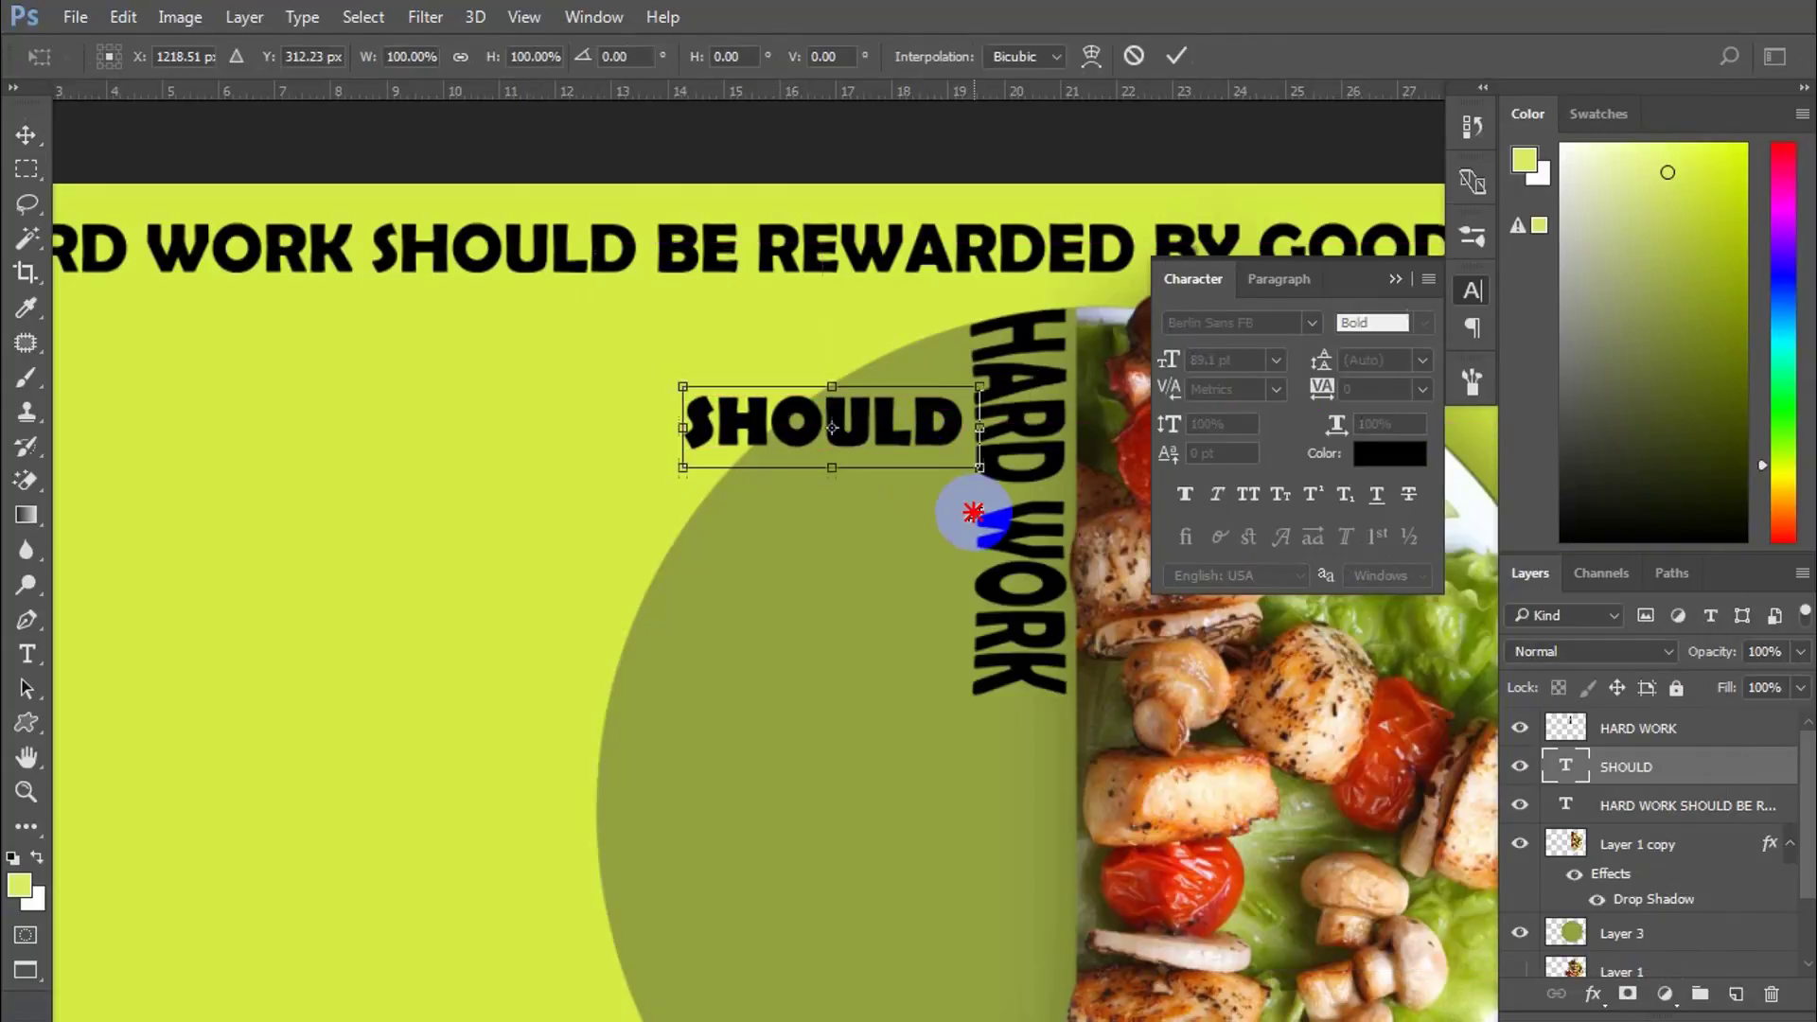
pyautogui.moveTo(973, 512); pyautogui.dragTo(914, 526)
pyautogui.moveTo(869, 632); pyautogui.dragTo(814, 726)
pyautogui.moveTo(1019, 647); pyautogui.dragTo(969, 569)
pyautogui.doubleClick(847, 532)
# Step: Rasterize the SHOULD type layer
pyautogui.rightClick(1720, 771)
pyautogui.click(1230, 558)
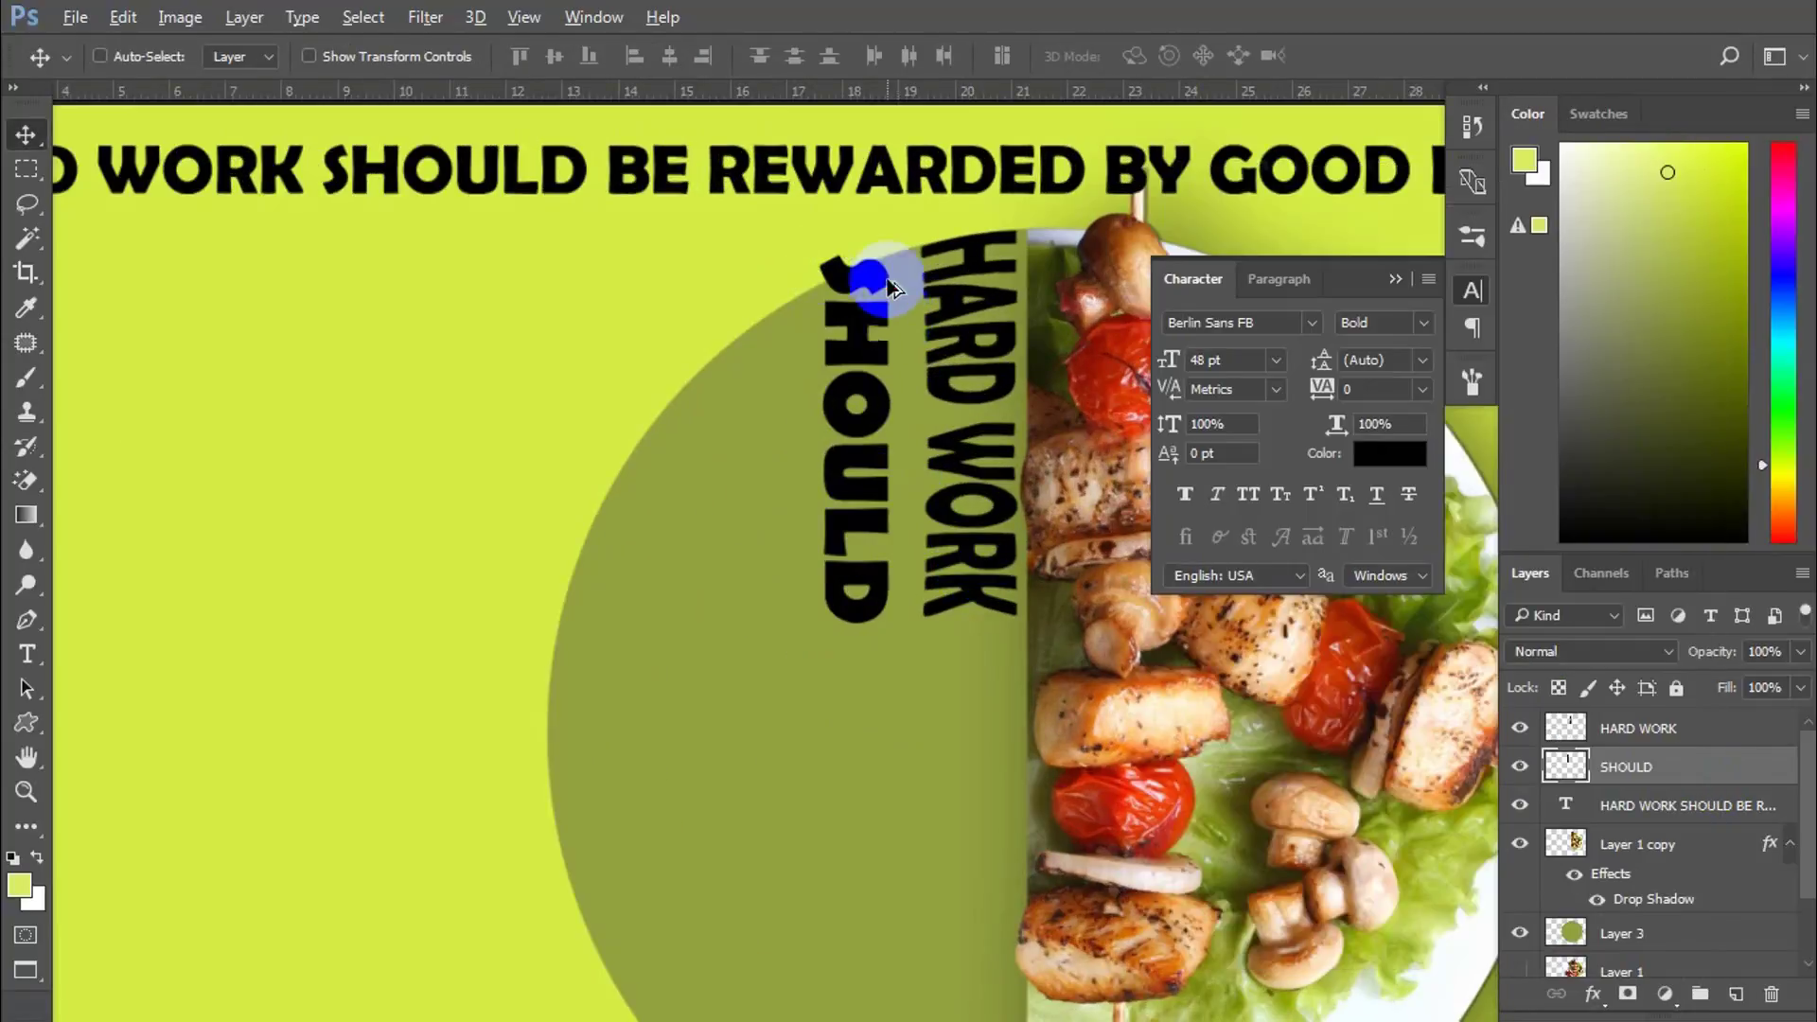
pyautogui.scroll(5, 887, 270)
pyautogui.hotkey('ctrl', 't')
pyautogui.rightClick(869, 349)
pyautogui.click(923, 551)
pyautogui.press('Escape')
# Step: Stretch the vertical SHOULD text wider on both sides, keeping its height at 100%
pyautogui.hotkey('ctrl', 't')
pyautogui.moveTo(785, 511); pyautogui.dragTo(747, 511)
pyautogui.moveTo(898, 549); pyautogui.dragTo(909, 548)
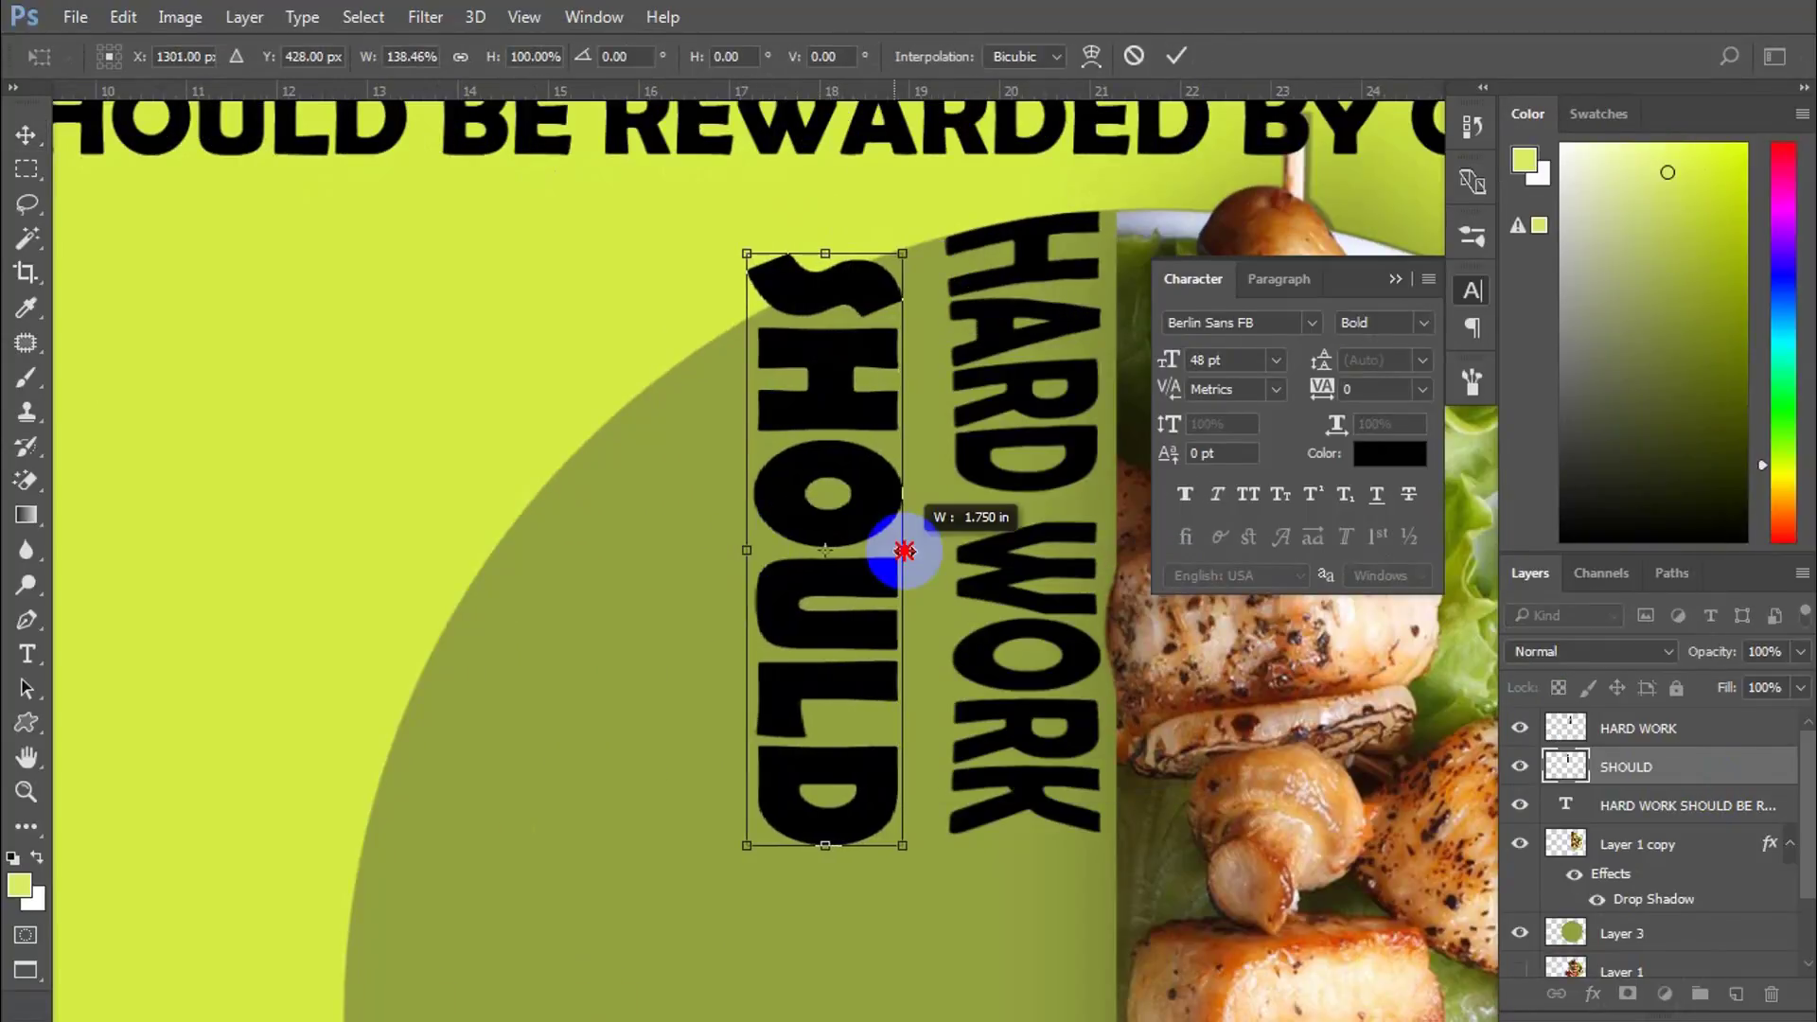
pyautogui.press('Return')
# Step: Warp the SHOULD text so its upper end slopes along the circle's curved outline
pyautogui.hotkey('ctrl', 't')
pyautogui.rightClick(878, 548)
pyautogui.click(922, 283)
pyautogui.moveTo(747, 253); pyautogui.dragTo(728, 336)
pyautogui.moveTo(910, 253); pyautogui.dragTo(915, 258)
pyautogui.moveTo(800, 254); pyautogui.dragTo(806, 275)
# Step: Bulge the sides of the SHOULD warp, spread its outer lower corner, refine the upper corners and apply the warp
pyautogui.moveTo(746, 451); pyautogui.dragTo(721, 461)
pyautogui.moveTo(910, 649); pyautogui.dragTo(928, 645)
pyautogui.moveTo(746, 846); pyautogui.dragTo(722, 848)
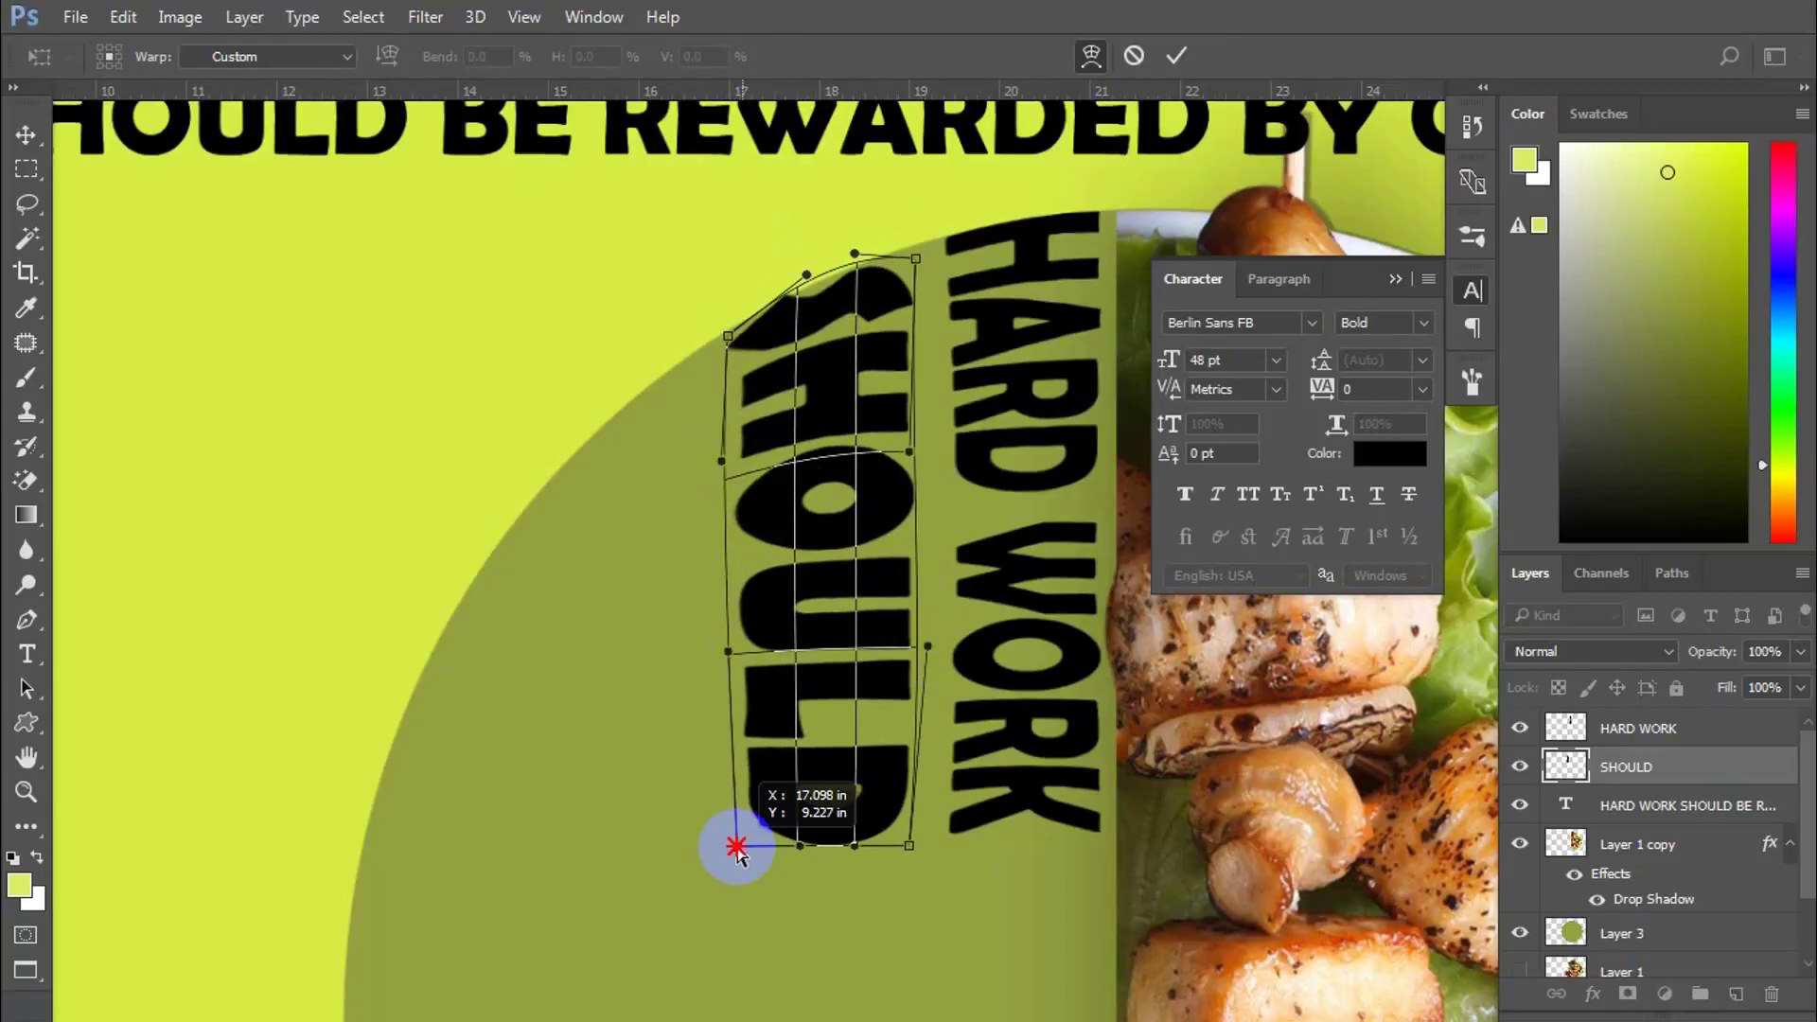
pyautogui.moveTo(915, 258); pyautogui.dragTo(920, 251)
pyautogui.moveTo(738, 336); pyautogui.dragTo(722, 344)
pyautogui.press('Return')
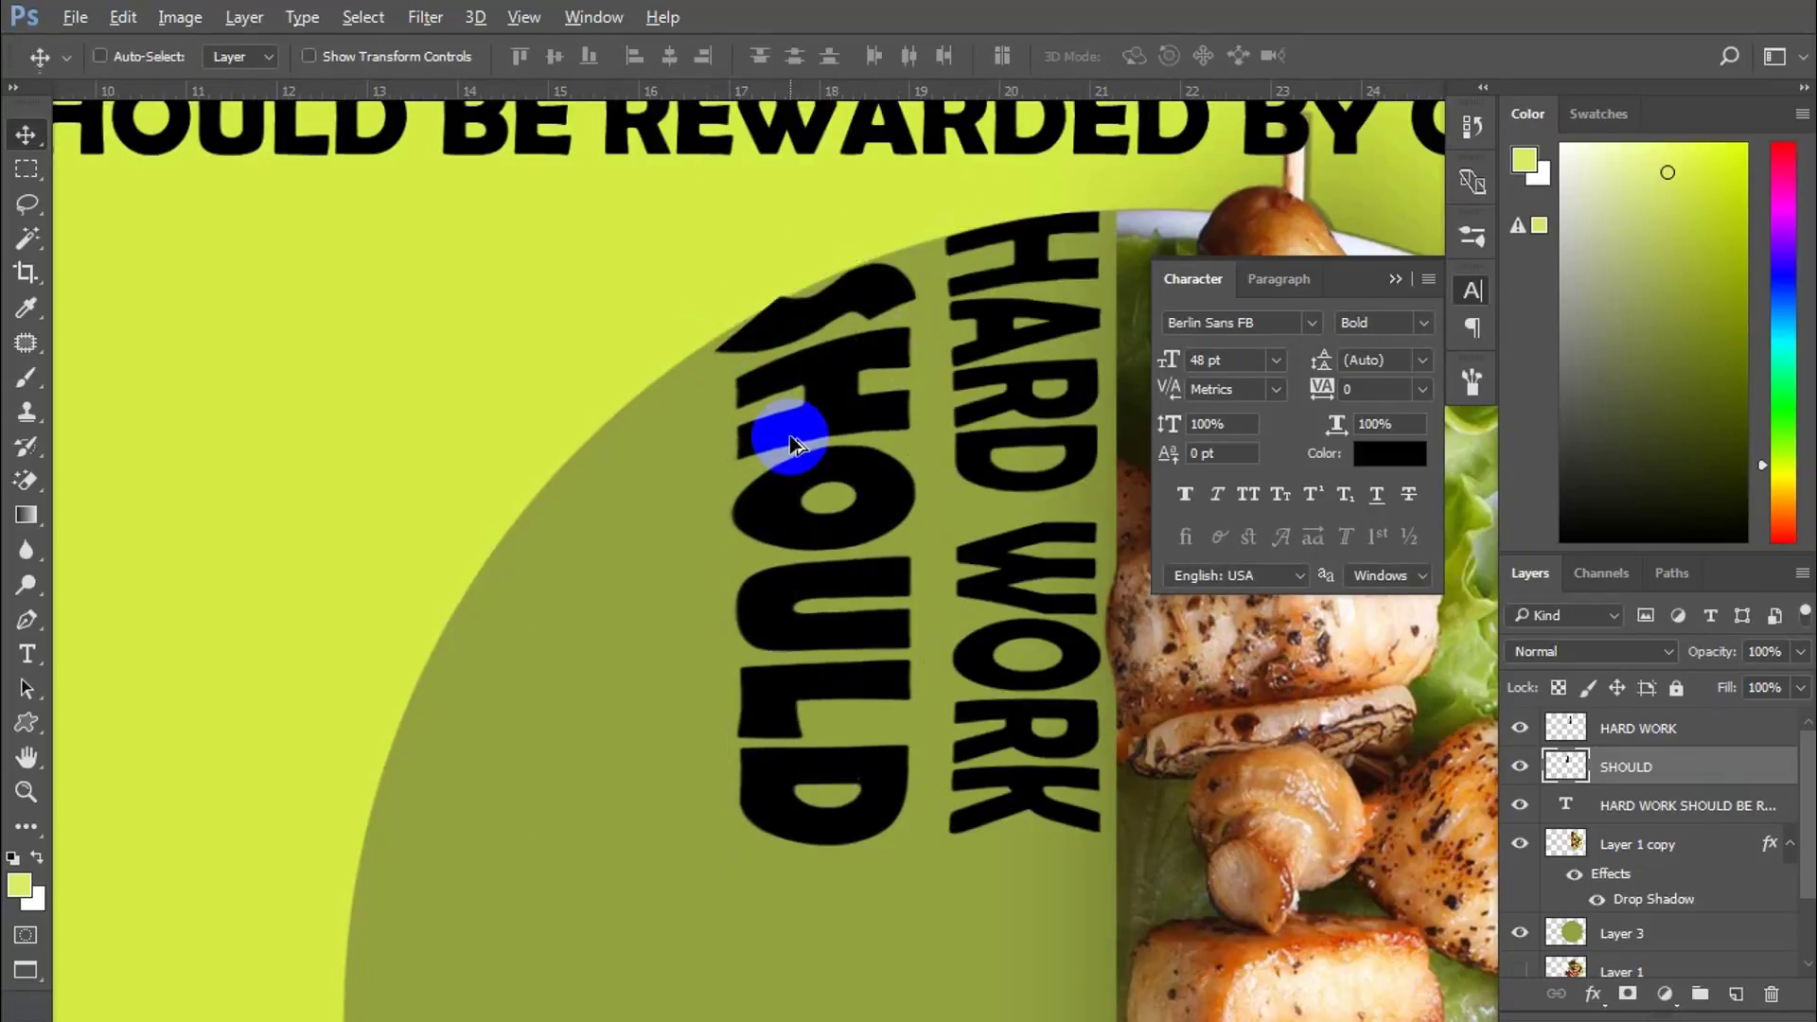
# Step: Duplicate the headline, change the copy's text to "BE" and move it just outside the circle's upper-left edge
pyautogui.hotkey('ctrl', '-')
pyautogui.hotkey('ctrl', '+')
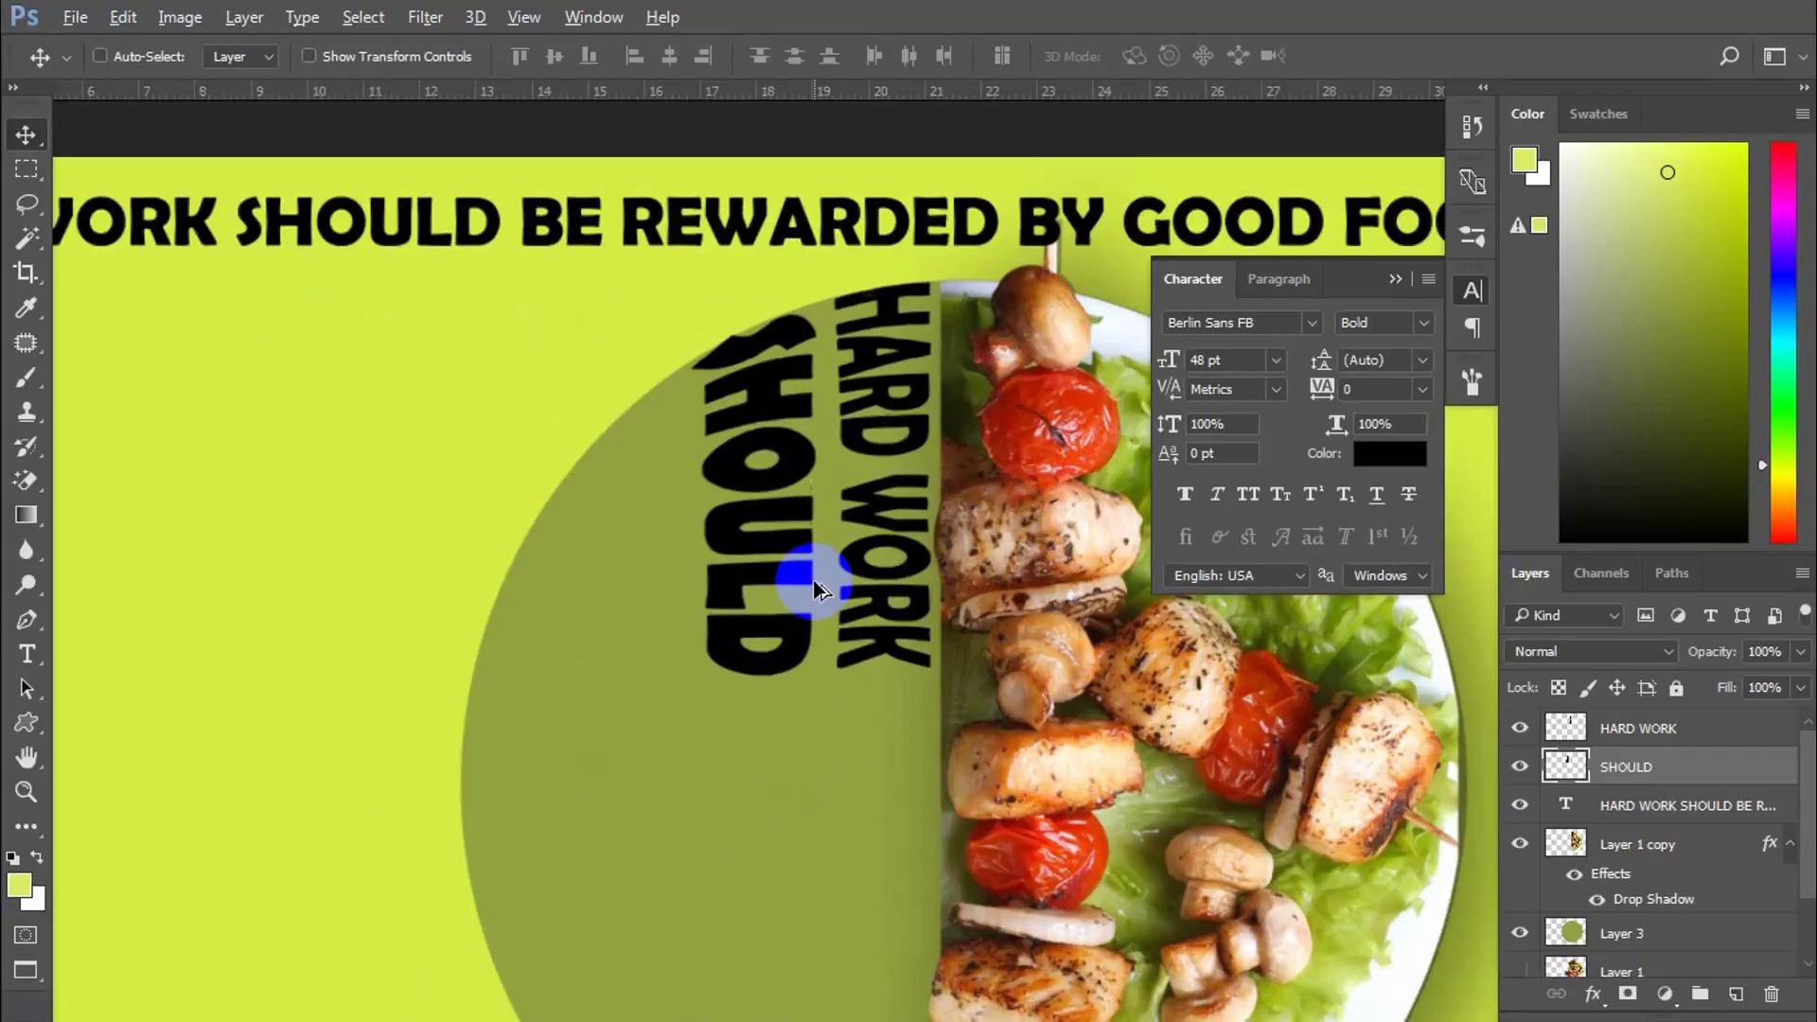
pyautogui.moveTo(819, 588); pyautogui.dragTo(610, 343)
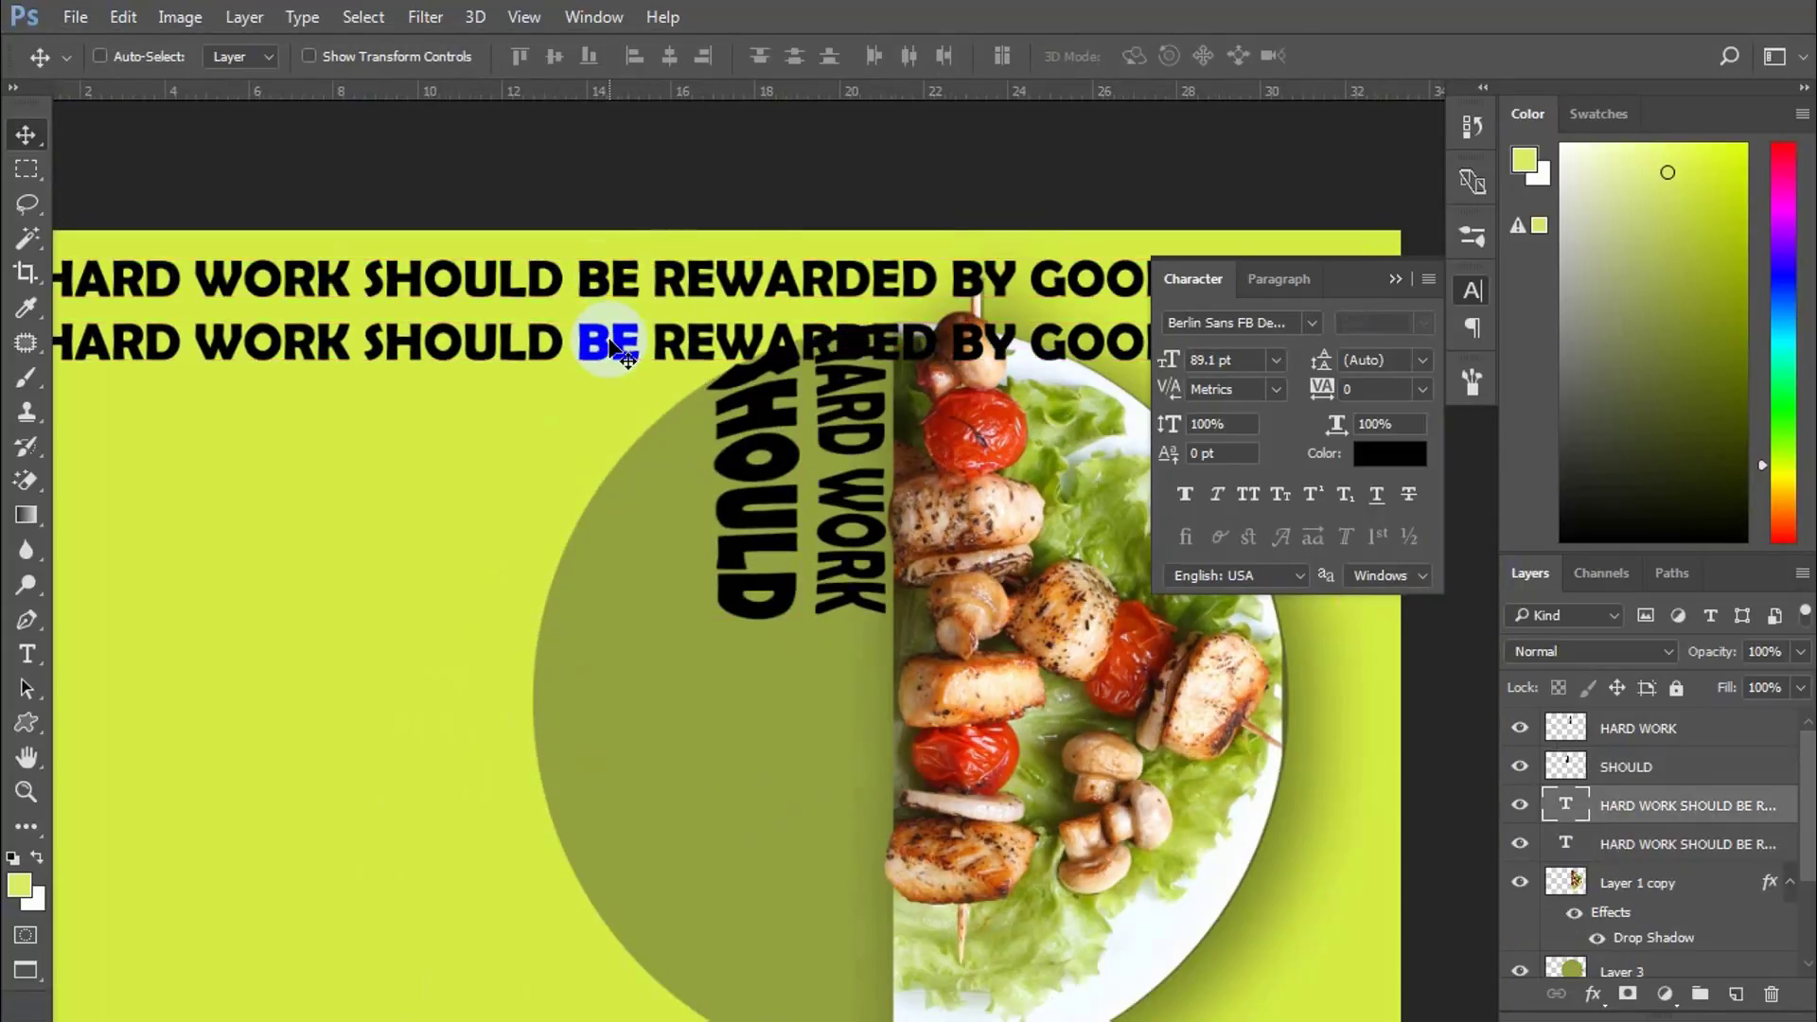
pyautogui.doubleClick(610, 348)
pyautogui.write('b')
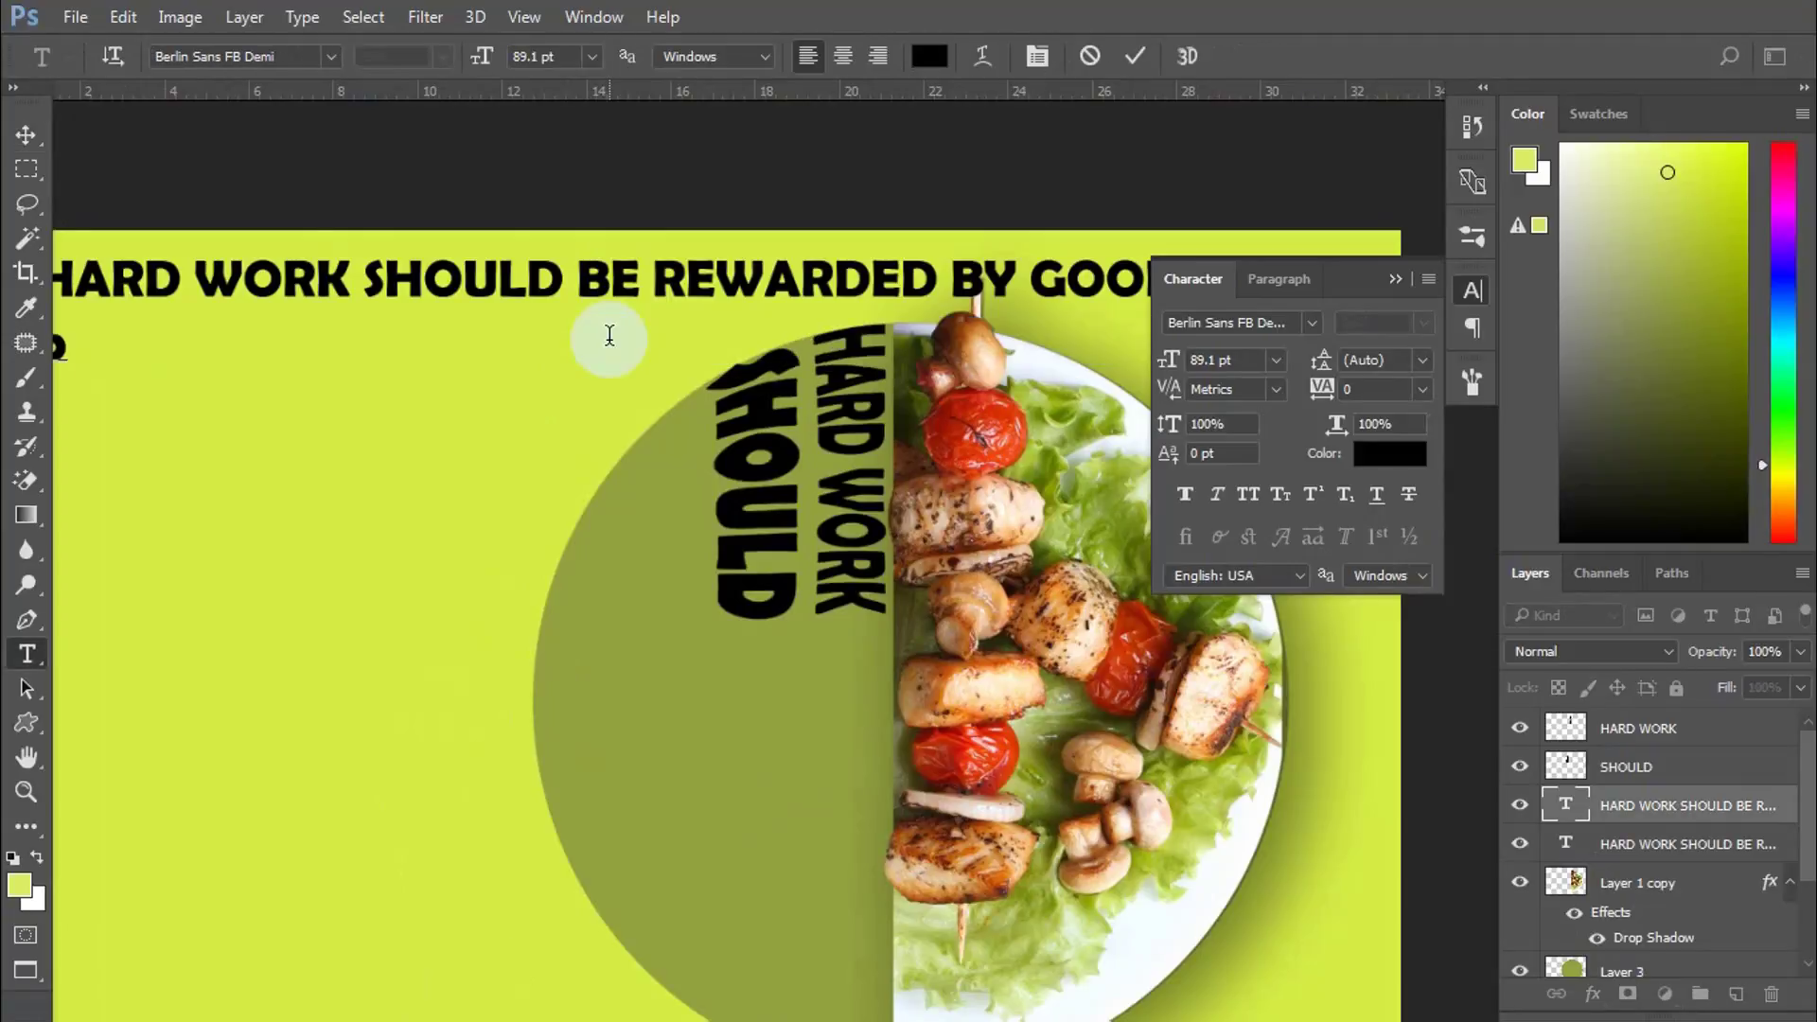
pyautogui.write('B')
pyautogui.press('BackSpace')
pyautogui.write('E')
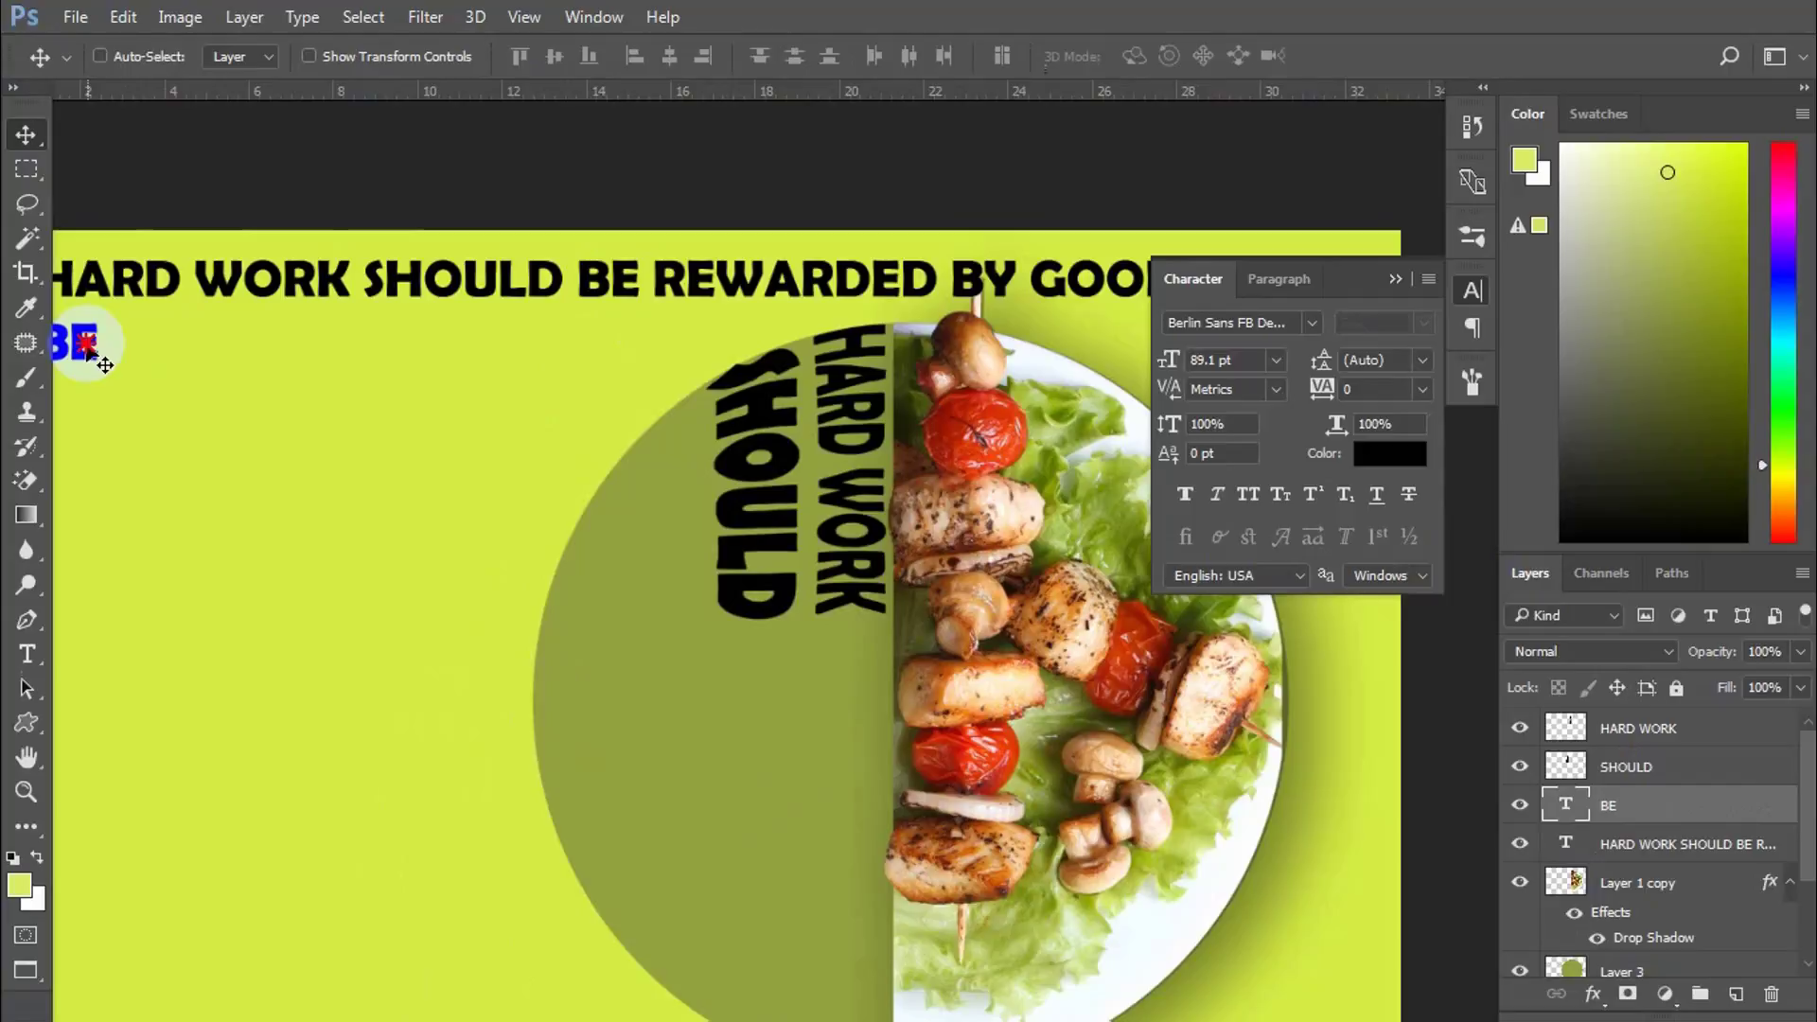
pyautogui.moveTo(85, 343); pyautogui.dragTo(550, 442)
pyautogui.scroll(1, 579, 497)
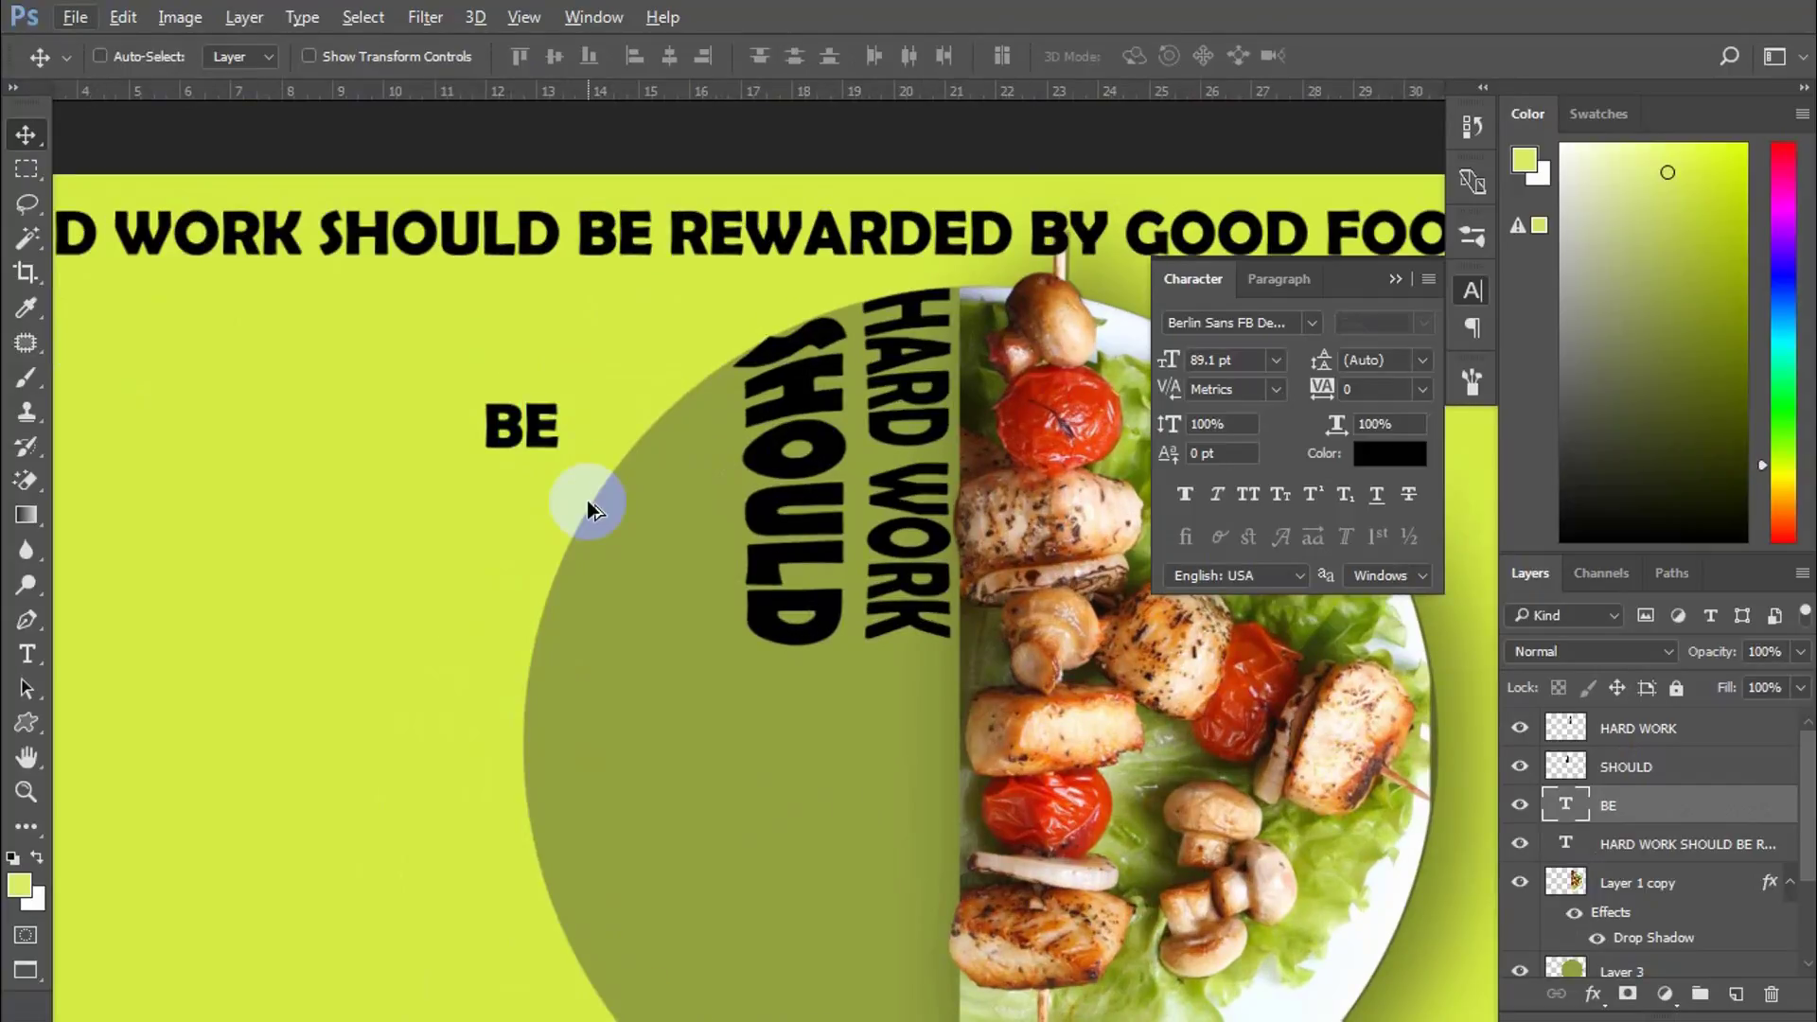
# Step: Rotate the BE text to vertical, enlarge it and place it beside SHOULD over the circle's upper outer edge
pyautogui.moveTo(550, 435); pyautogui.dragTo(699, 509)
pyautogui.hotkey('ctrl', 't')
pyautogui.moveTo(716, 592); pyautogui.dragTo(558, 608)
pyautogui.press('Return')
pyautogui.hotkey('ctrl', 't')
pyautogui.moveTo(700, 461); pyautogui.dragTo(876, 342)
pyautogui.moveTo(820, 446); pyautogui.dragTo(682, 486)
pyautogui.scroll(1, 686, 501)
pyautogui.press('Return')
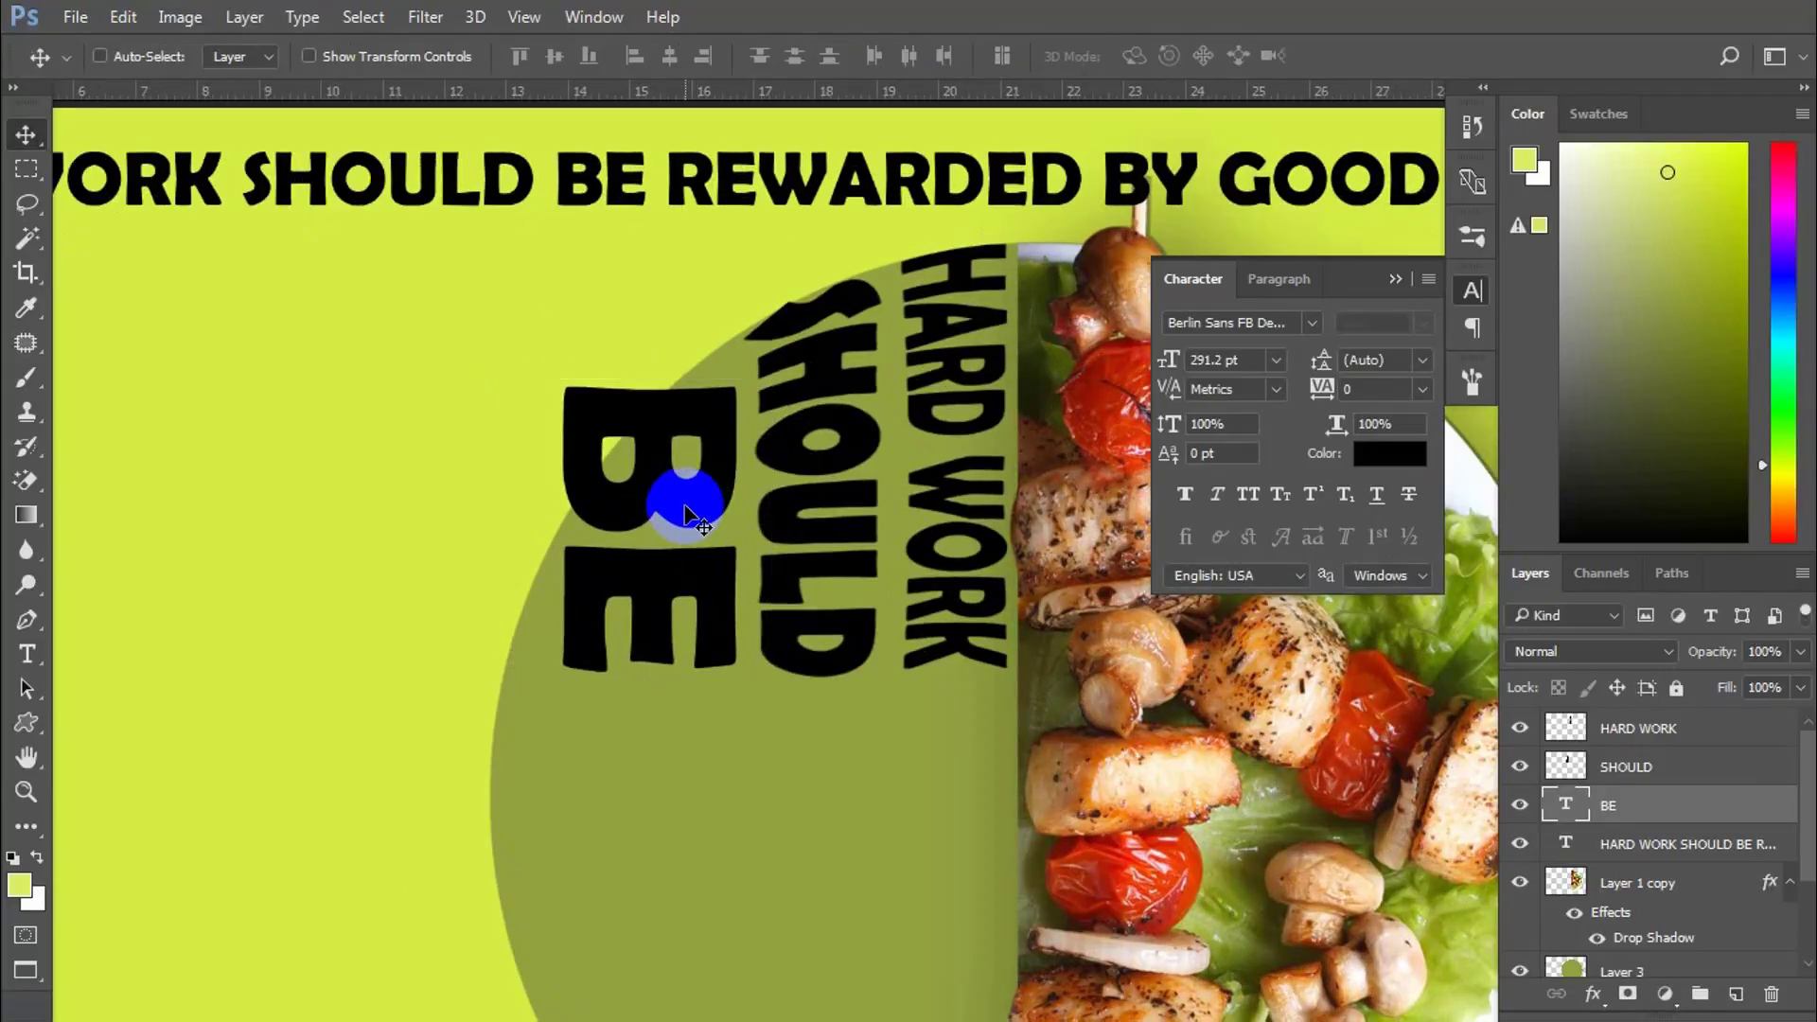
# Step: Rasterize the BE layer and warp its upper corners so the upper end slopes along the circle's outline
pyautogui.rightClick(1708, 805)
pyautogui.click(1287, 454)
pyautogui.hotkey('ctrl', 't')
pyautogui.rightClick(690, 434)
pyautogui.click(750, 637)
pyautogui.scroll(1, 725, 407)
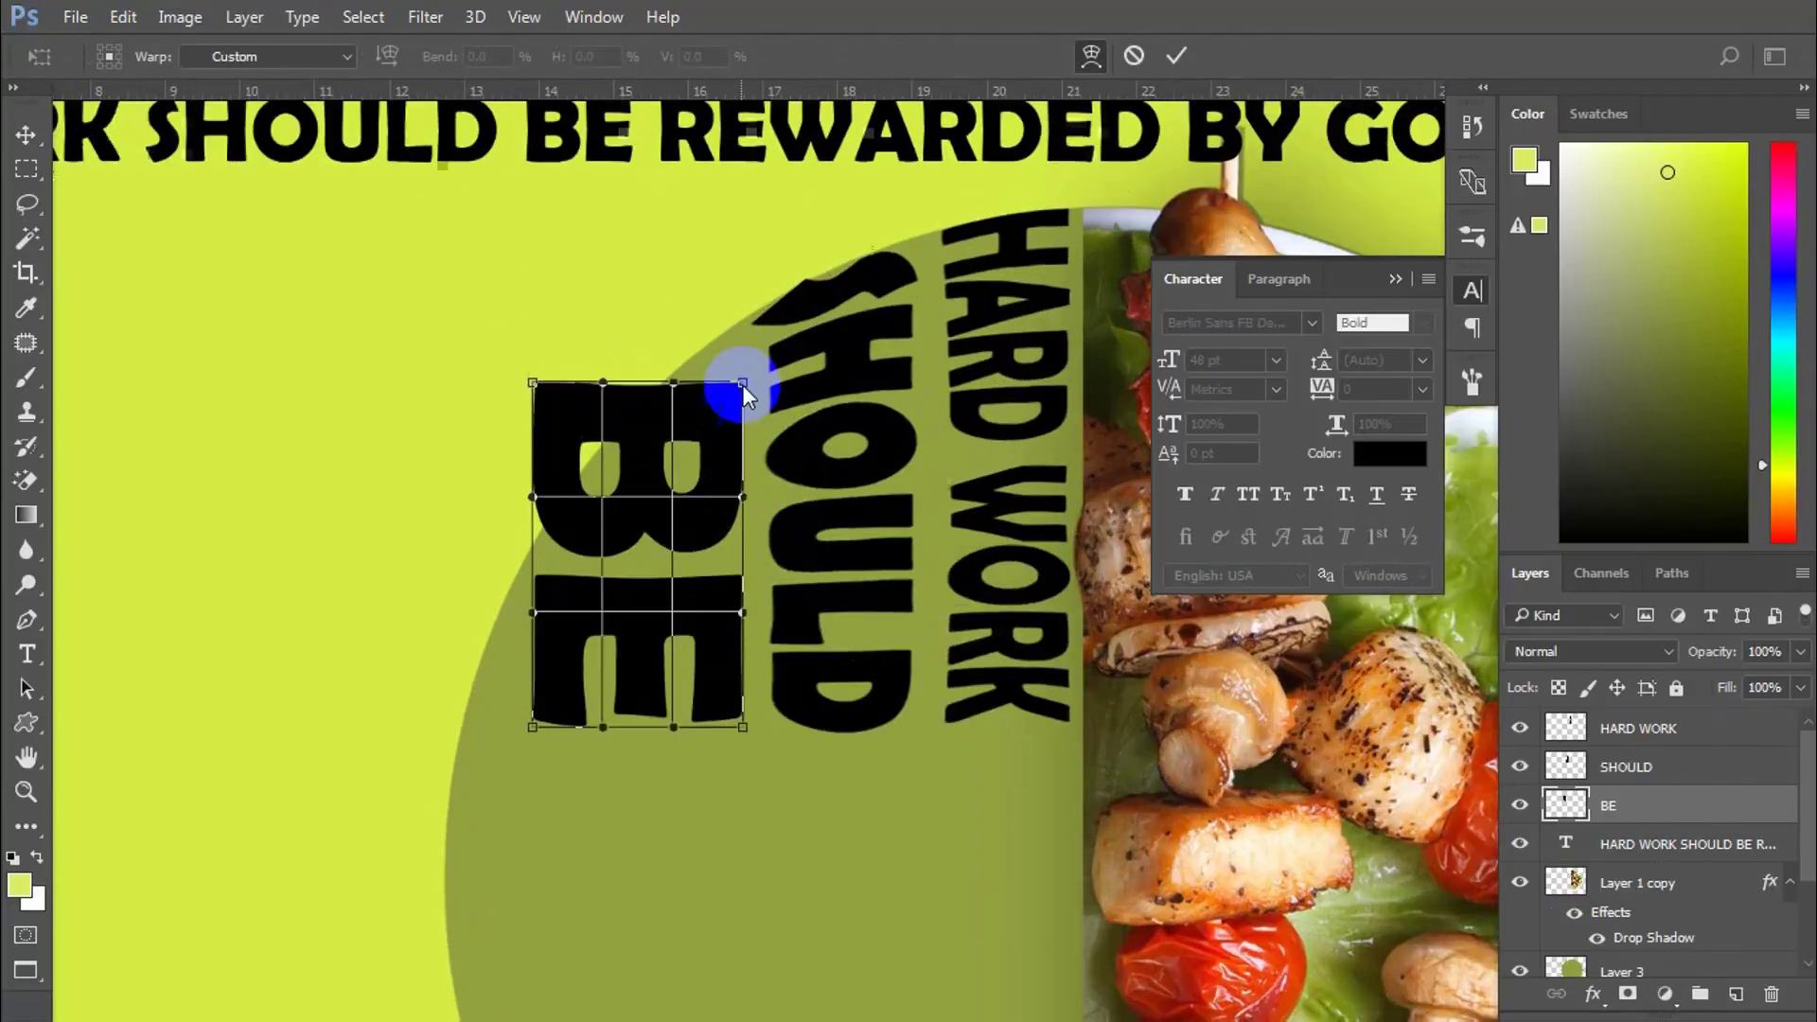
pyautogui.moveTo(743, 383); pyautogui.dragTo(732, 332)
pyautogui.scroll(1, 600, 428)
pyautogui.moveTo(511, 365); pyautogui.dragTo(525, 644)
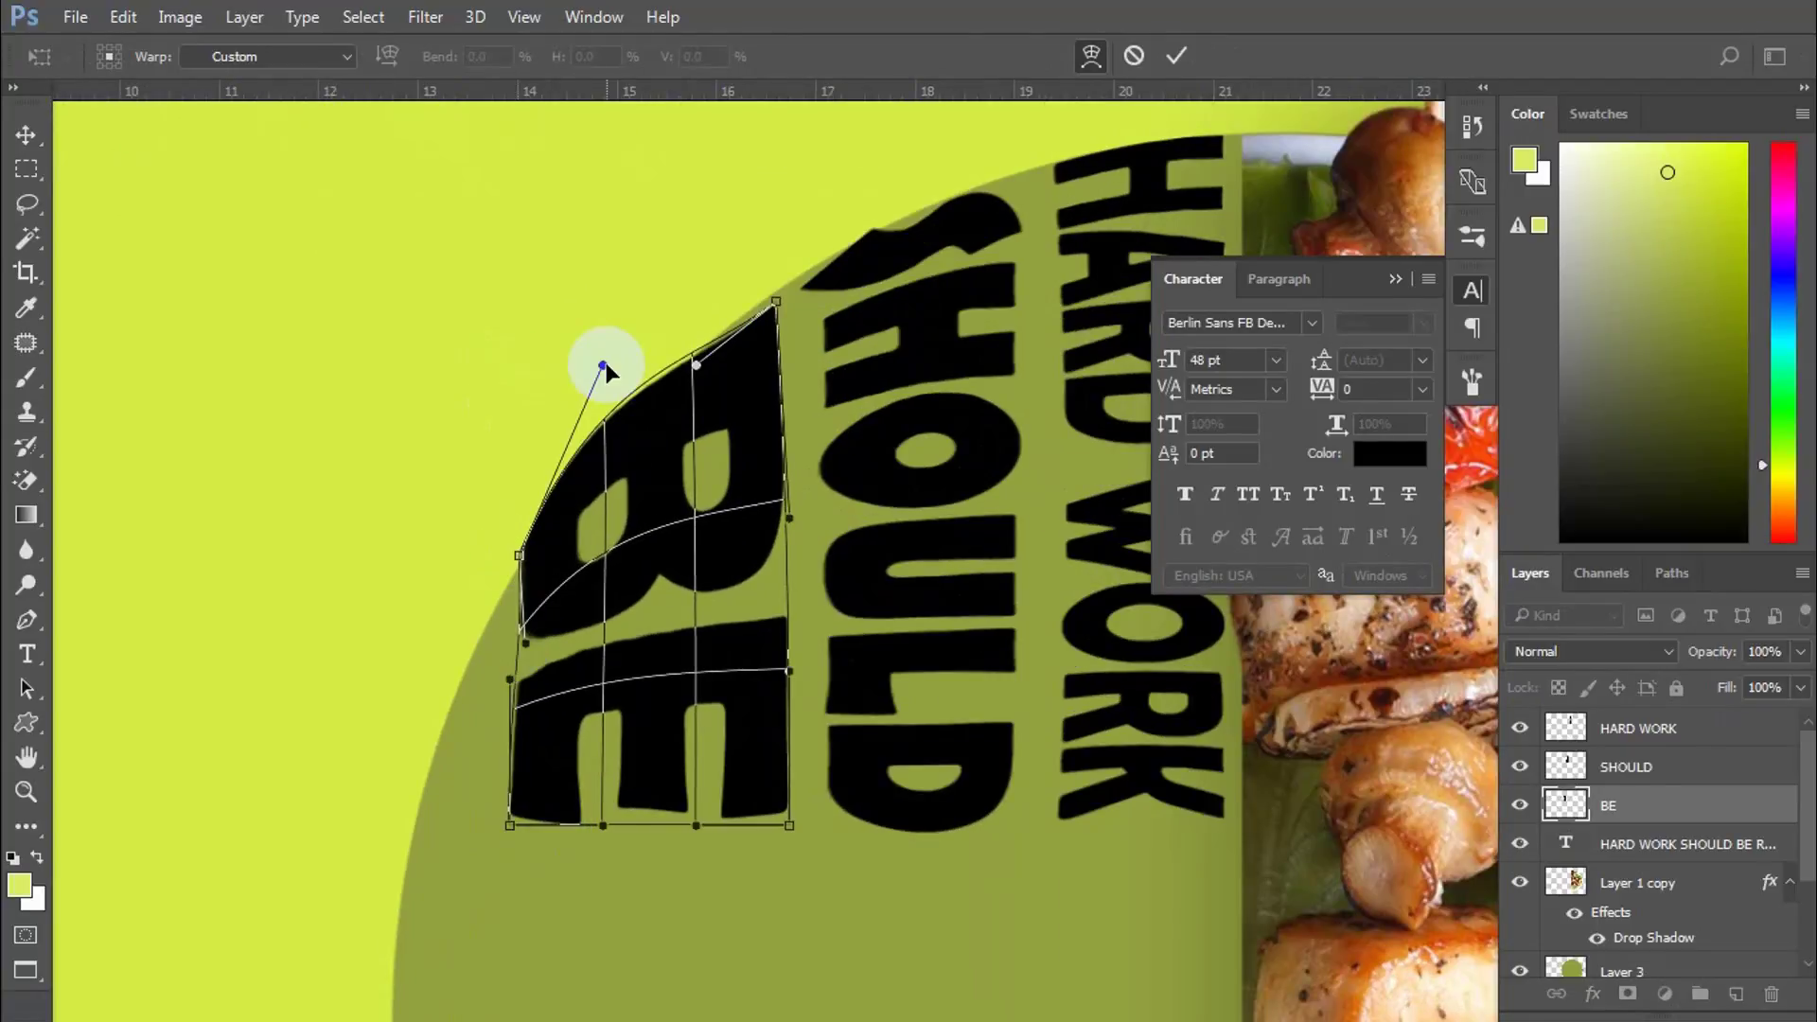
# Step: Refine the curve of BE's warped upper edge and lower its bottom edge slightly with the corners and handles
pyautogui.moveTo(603, 365); pyautogui.dragTo(626, 401)
pyautogui.moveTo(695, 365); pyautogui.dragTo(701, 338)
pyautogui.moveTo(776, 300); pyautogui.dragTo(780, 296)
pyautogui.moveTo(509, 679); pyautogui.dragTo(508, 726)
pyautogui.moveTo(510, 825); pyautogui.dragTo(515, 839)
pyautogui.moveTo(790, 825); pyautogui.dragTo(793, 836)
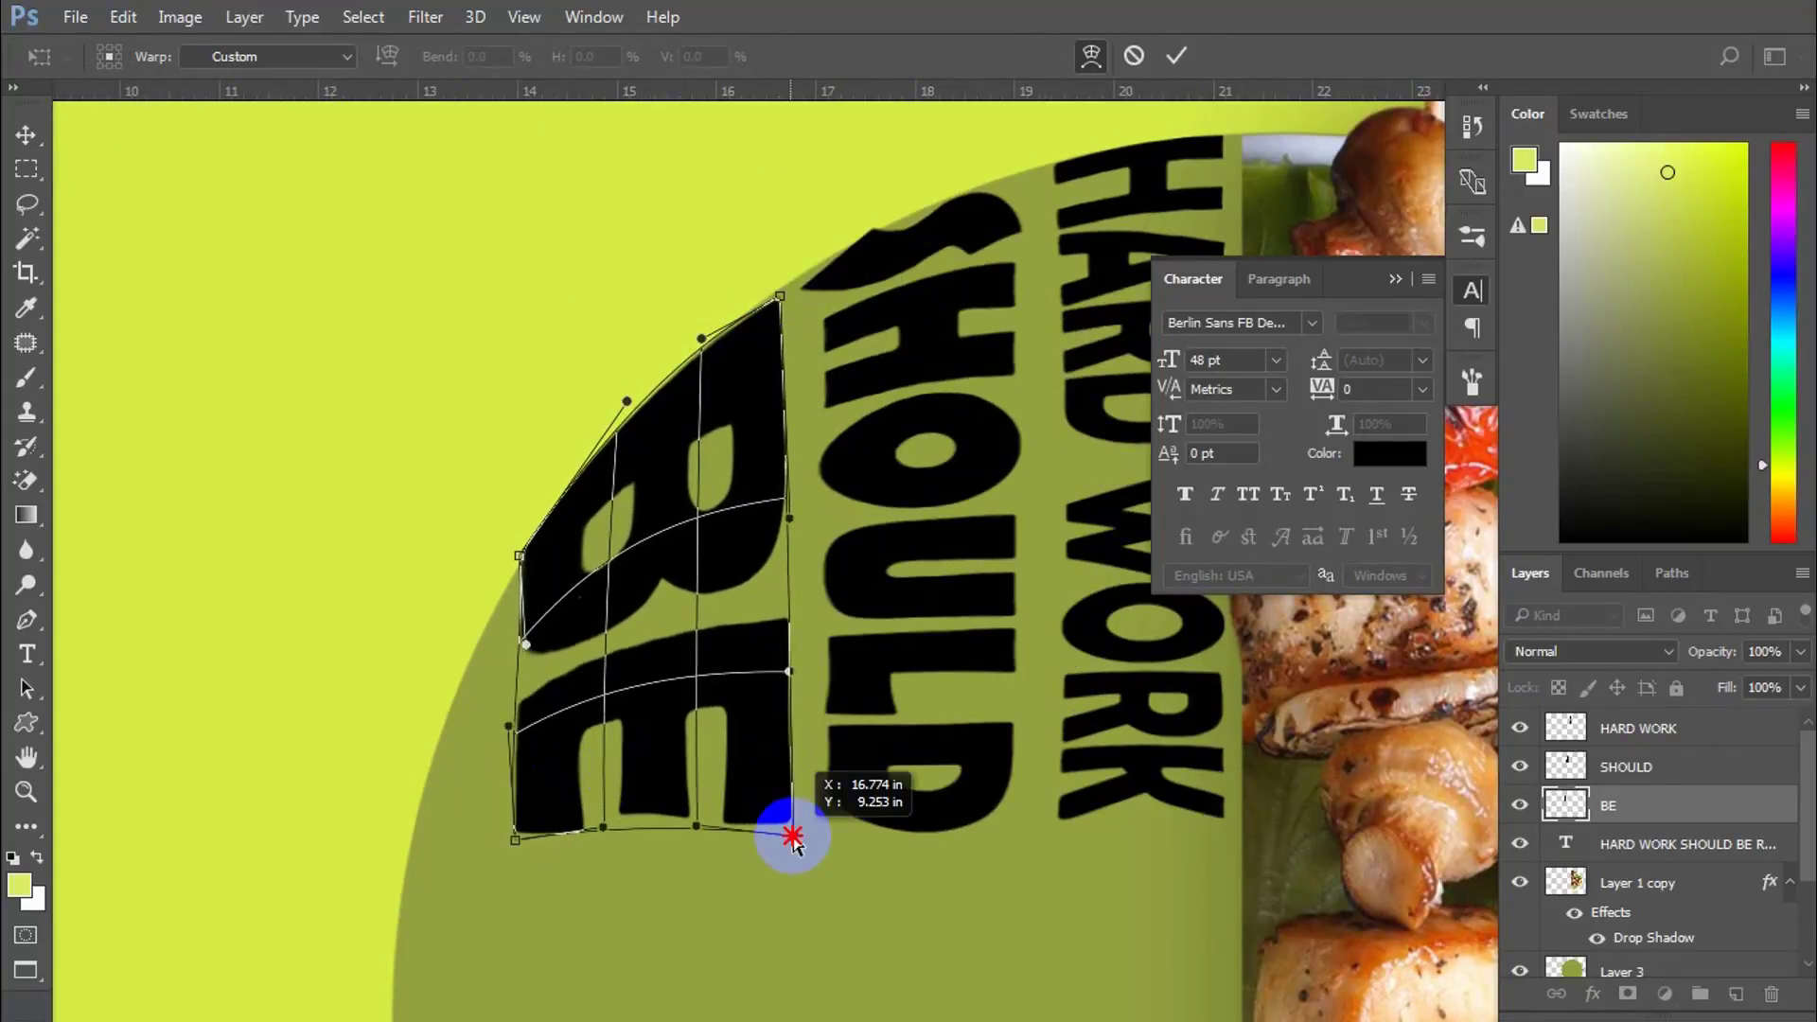
pyautogui.moveTo(603, 827); pyautogui.dragTo(605, 837)
pyautogui.moveTo(697, 826); pyautogui.dragTo(698, 847)
# Step: Pull the outer side handles and outer lower corner of the BE warp outwards towards the circle's outline
pyautogui.scroll(-1, 697, 847)
pyautogui.scroll(2, 604, 598)
pyautogui.moveTo(631, 533); pyautogui.dragTo(542, 571)
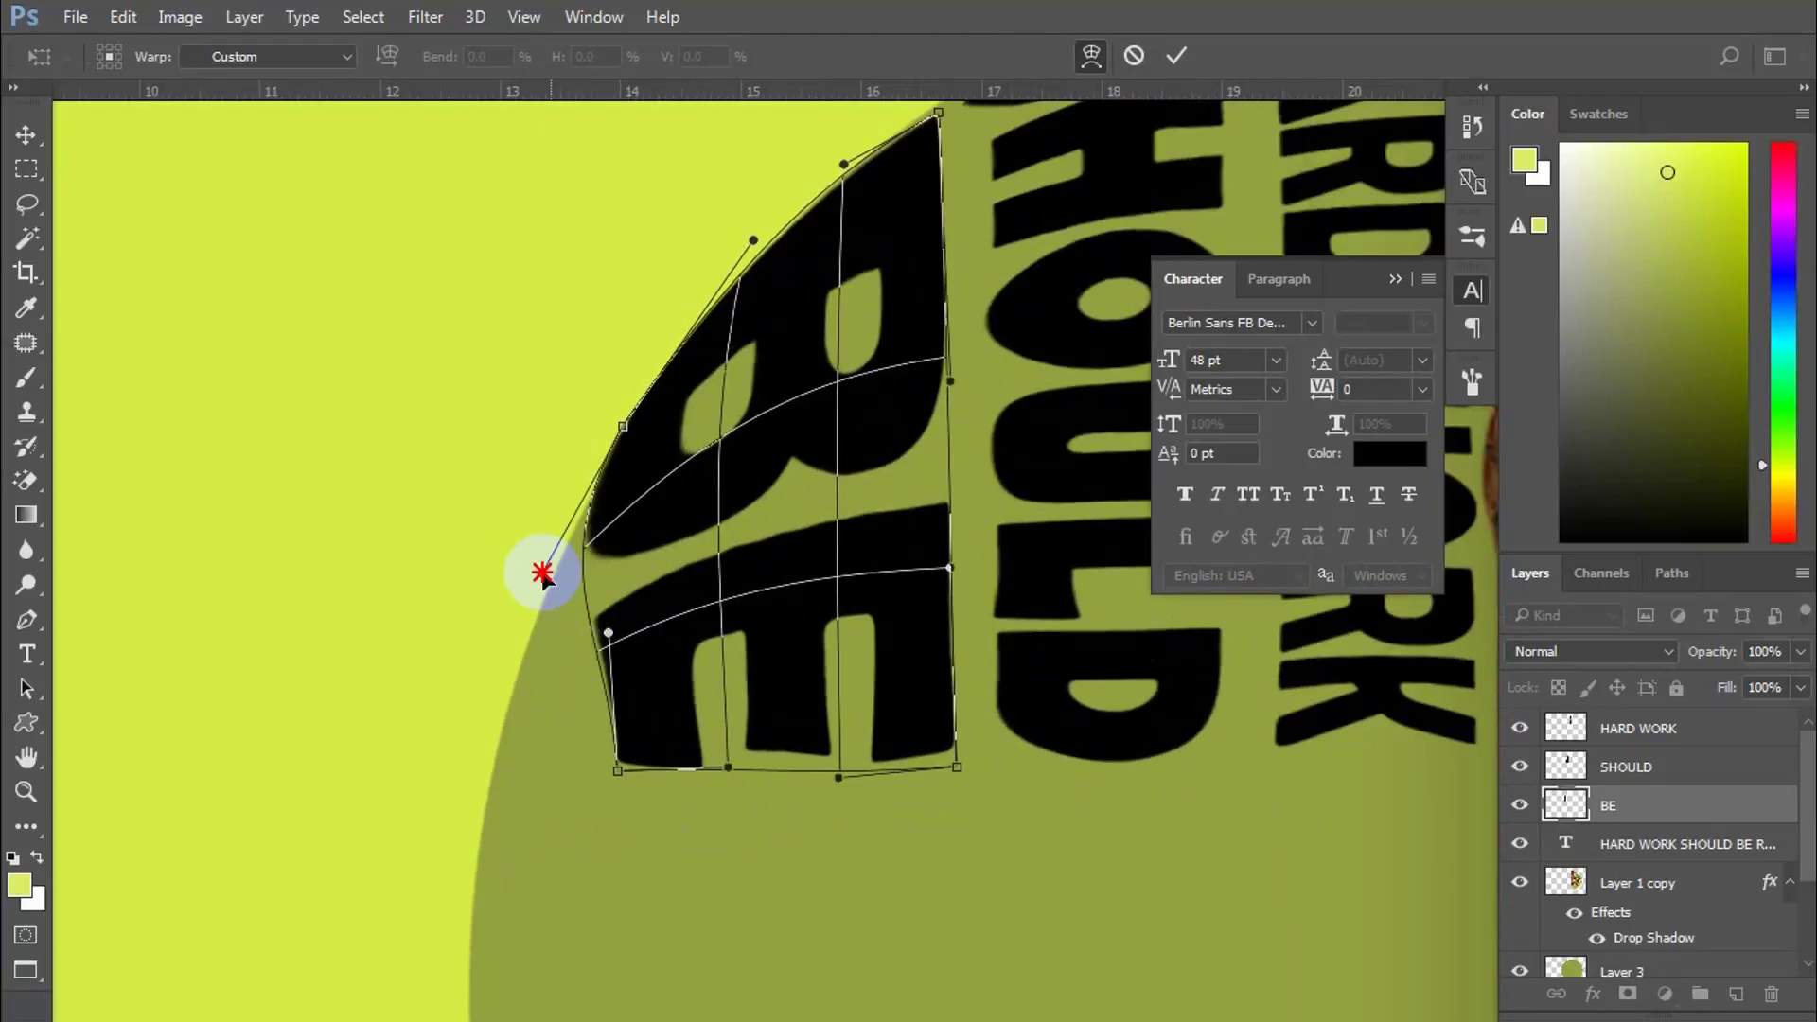
pyautogui.moveTo(617, 770); pyautogui.dragTo(580, 766)
pyautogui.moveTo(608, 633); pyautogui.dragTo(582, 639)
pyautogui.scroll(-2, 709, 502)
pyautogui.scroll(2, 596, 628)
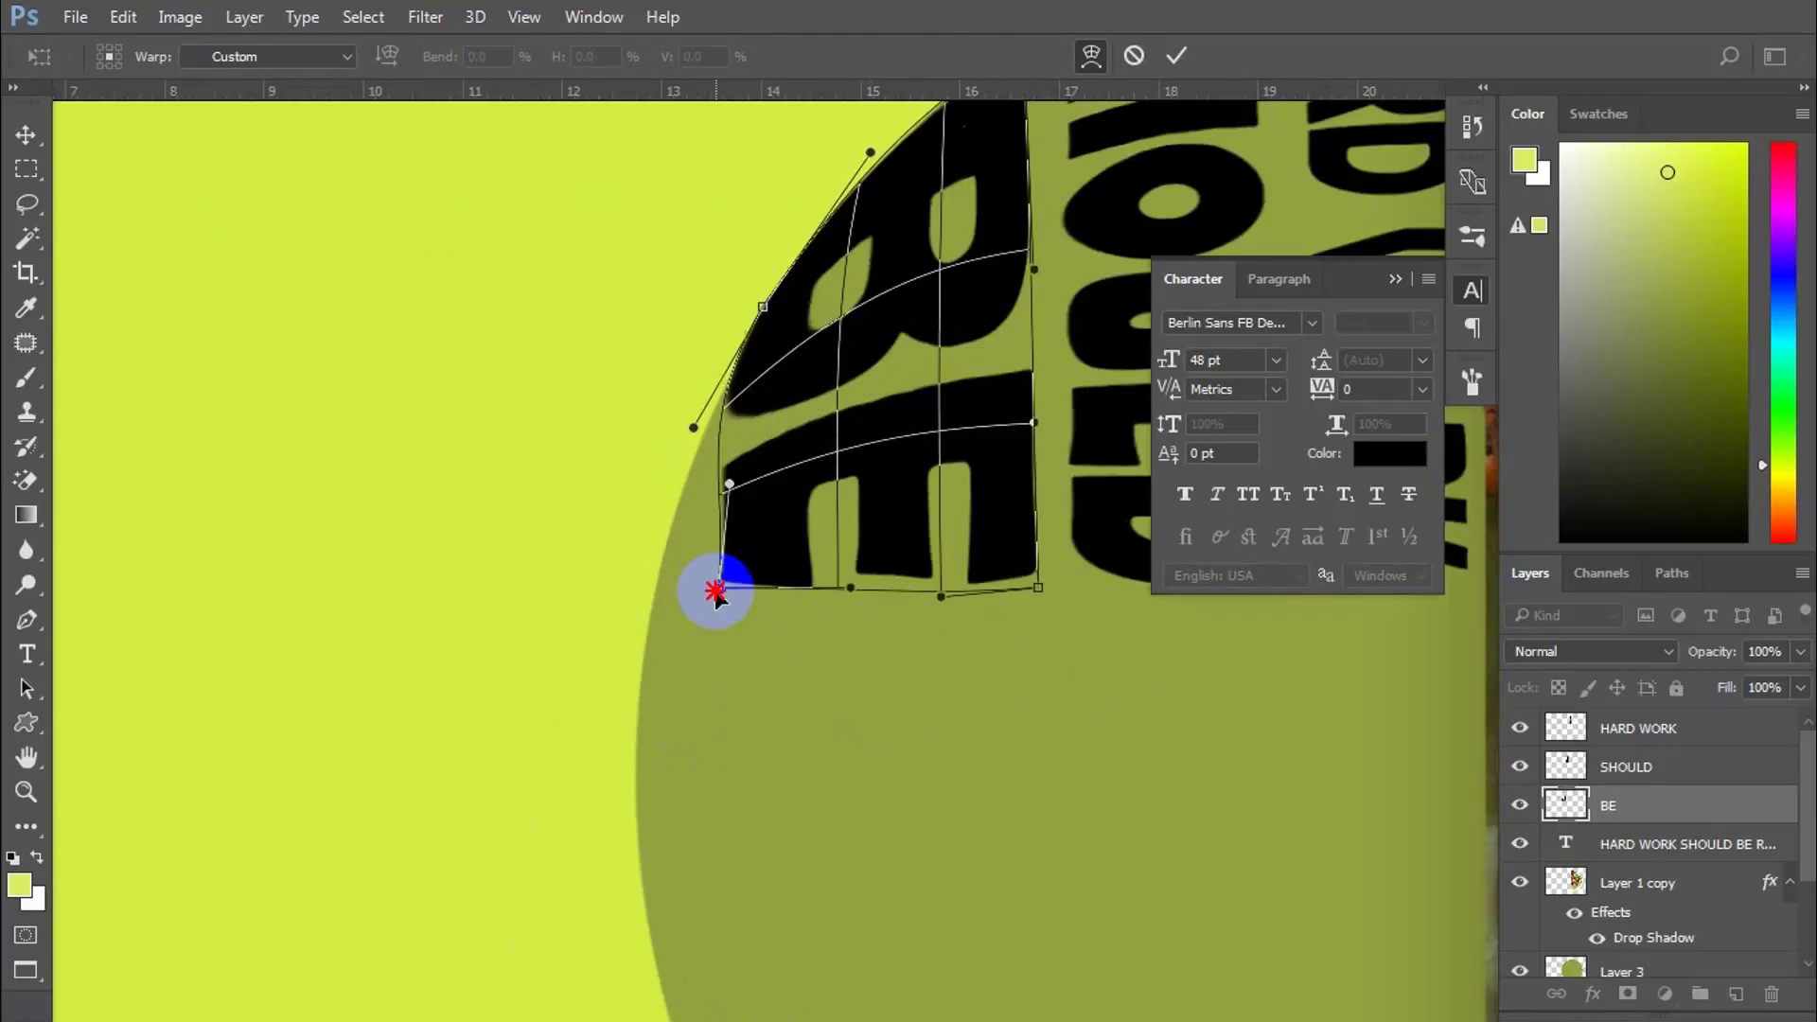
# Step: Extend BE's outer lower corner onto the circle's outline, lower the inner lower corner slightly and apply the warp
pyautogui.moveTo(715, 592); pyautogui.dragTo(649, 600)
pyautogui.moveTo(730, 484); pyautogui.dragTo(677, 470)
pyautogui.moveTo(650, 600); pyautogui.dragTo(656, 607)
pyautogui.moveTo(677, 470); pyautogui.dragTo(684, 458)
pyautogui.moveTo(1038, 587); pyautogui.dragTo(1038, 600)
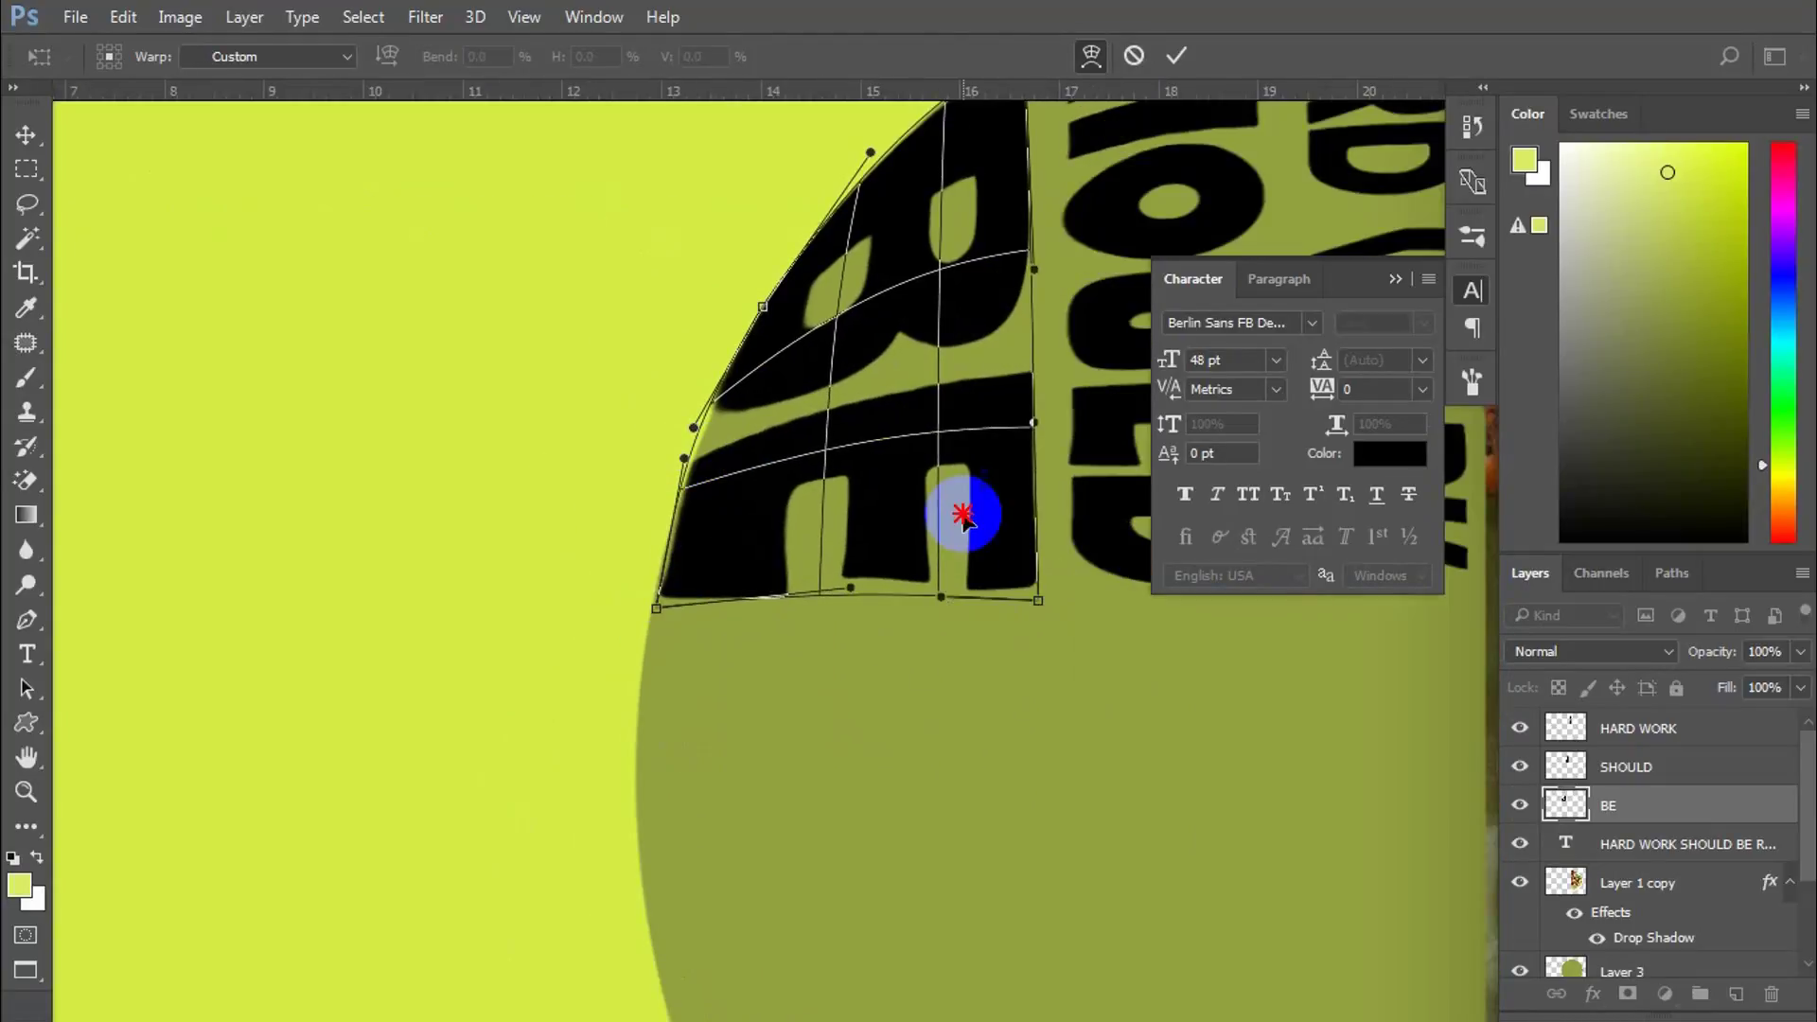
pyautogui.press('Return')
pyautogui.scroll(-2, 770, 426)
pyautogui.scroll(1, 770, 426)
pyautogui.scroll(-1, 774, 540)
pyautogui.scroll(1, 793, 550)
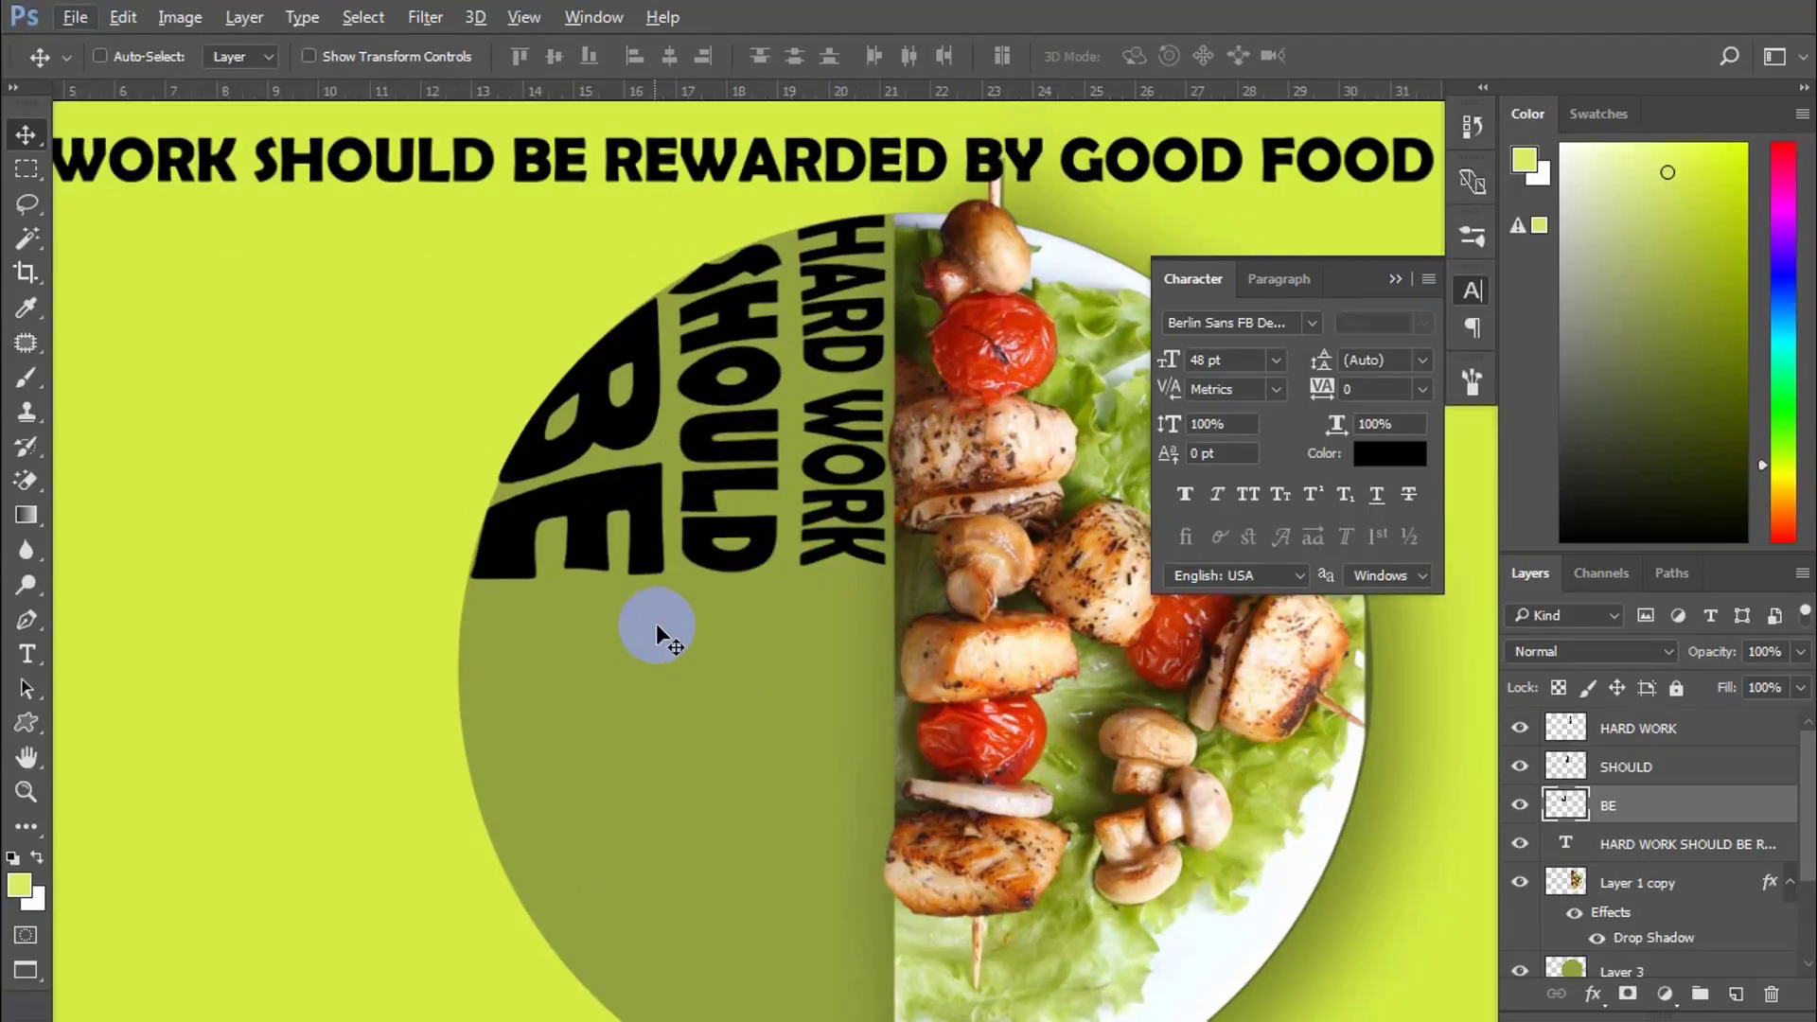
# Step: Duplicate the headline, change the copy's text to "REWARDED" and move it into the half circle below the warped words
pyautogui.scroll(-1, 661, 629)
pyautogui.keyDown('ctrl'); pyautogui.click(644, 279); pyautogui.keyUp('ctrl')
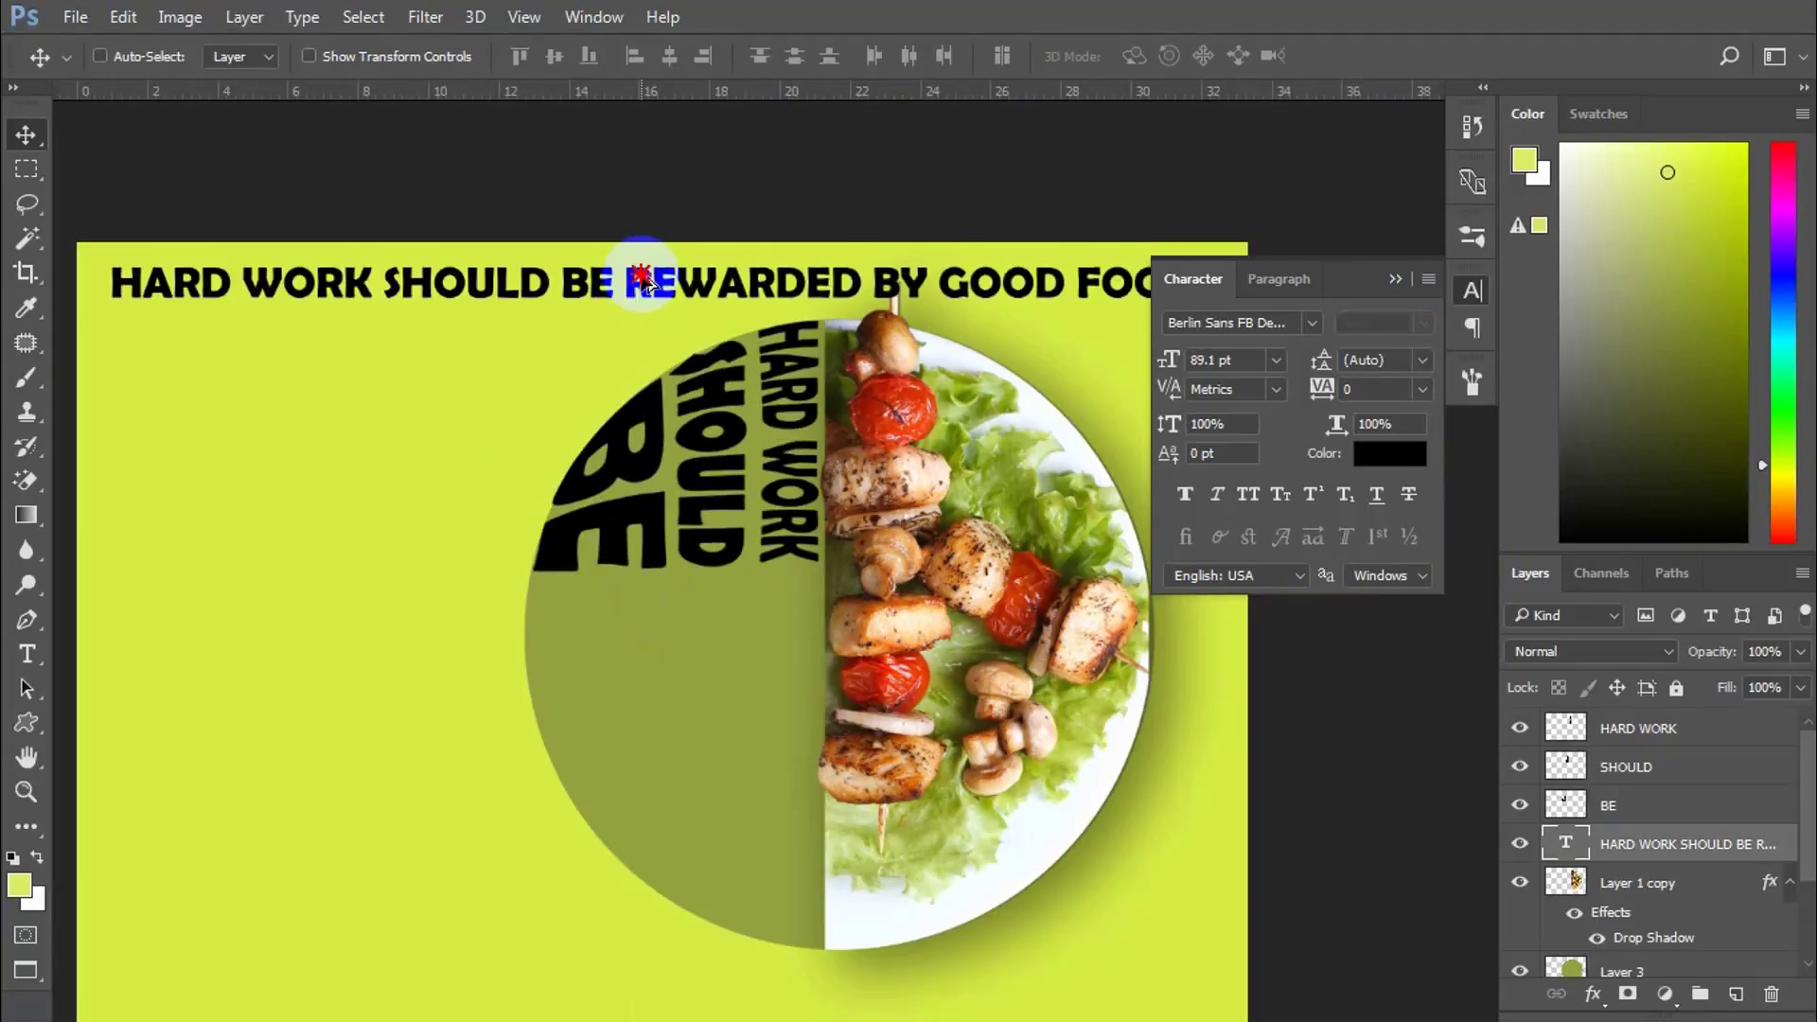
pyautogui.keyDown('alt'); pyautogui.moveTo(644, 280); pyautogui.dragTo(635, 349); pyautogui.keyUp('alt')
pyautogui.doubleClick(635, 348)
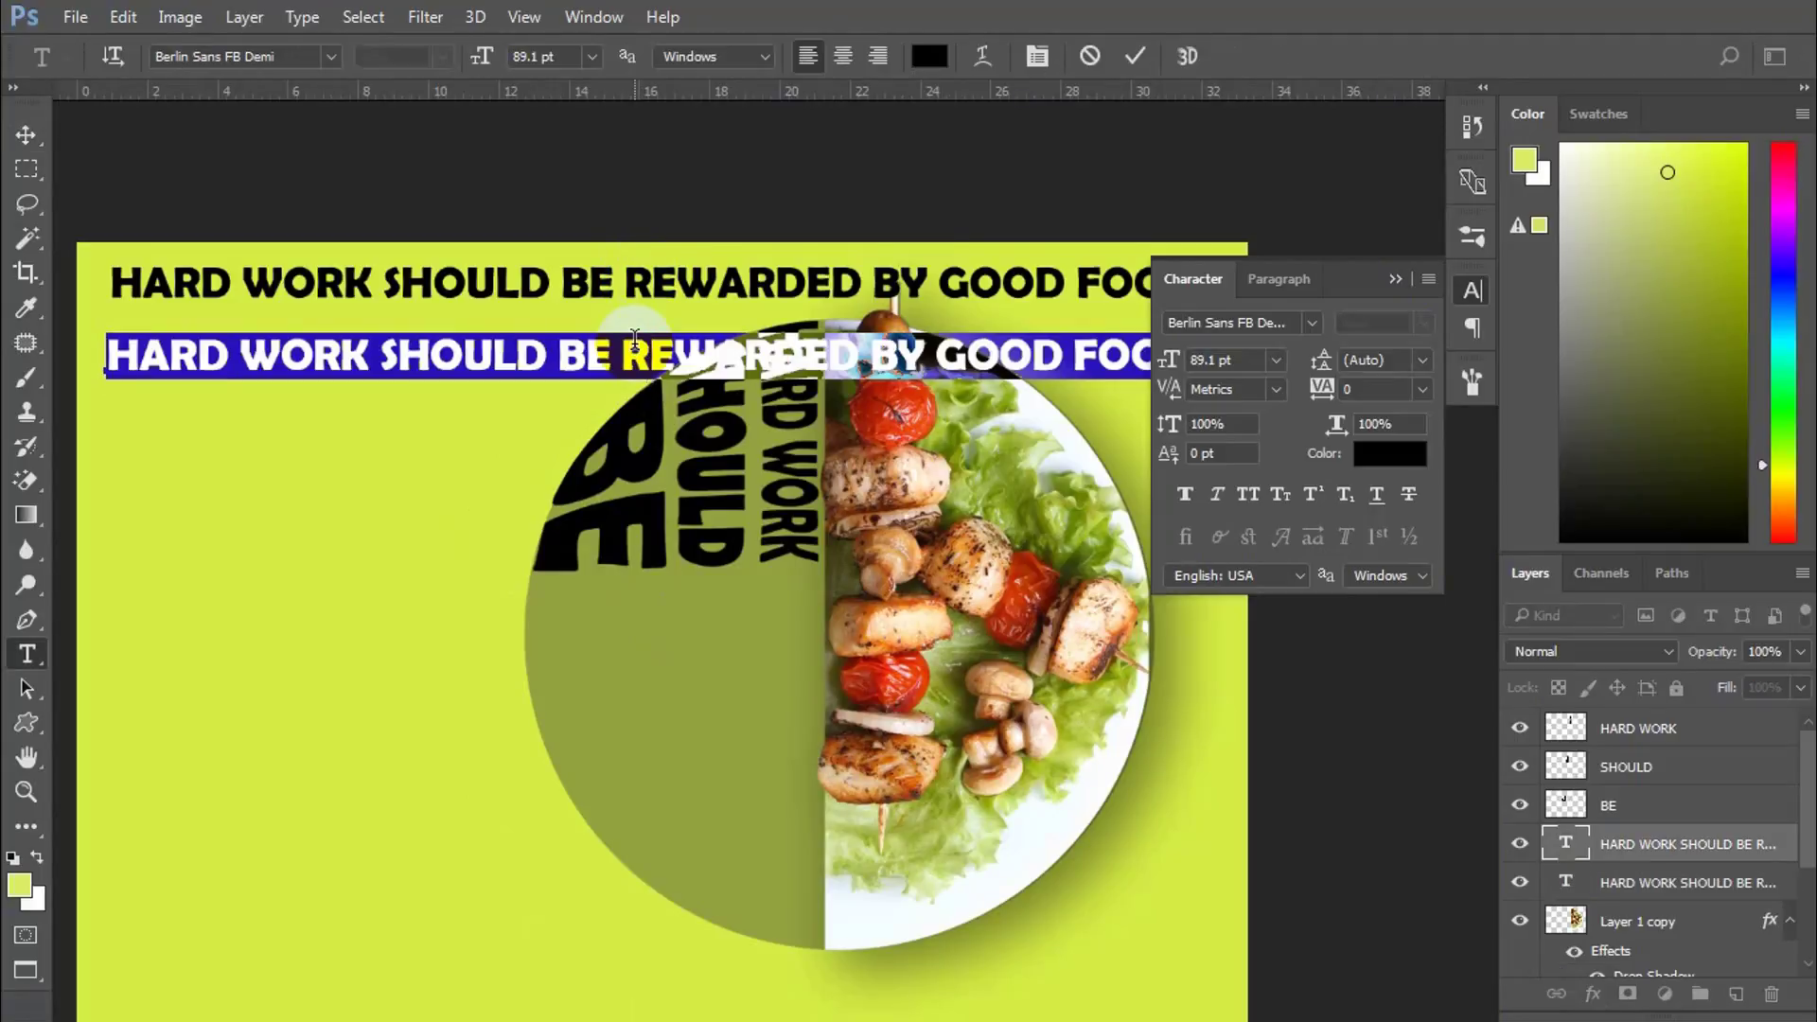
pyautogui.write('REWA')
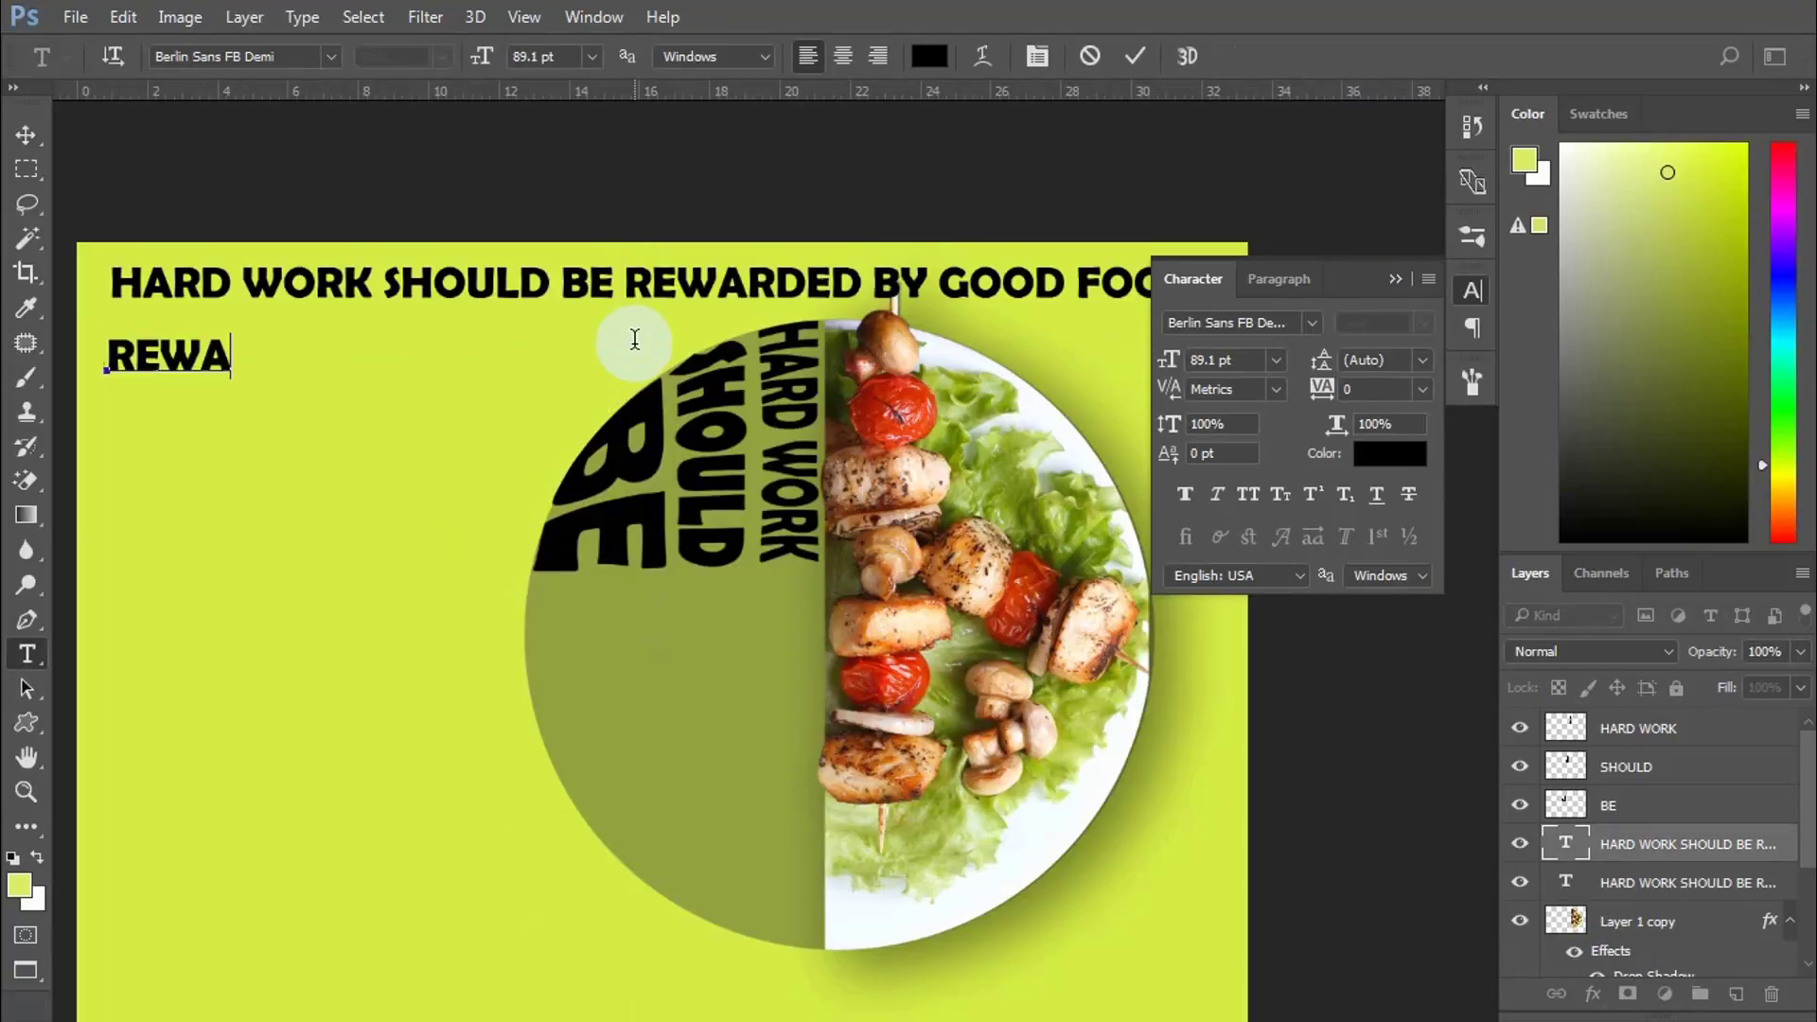
pyautogui.write('RED')
pyautogui.press('BackSpace')
pyautogui.press('BackSpace')
pyautogui.write('D')
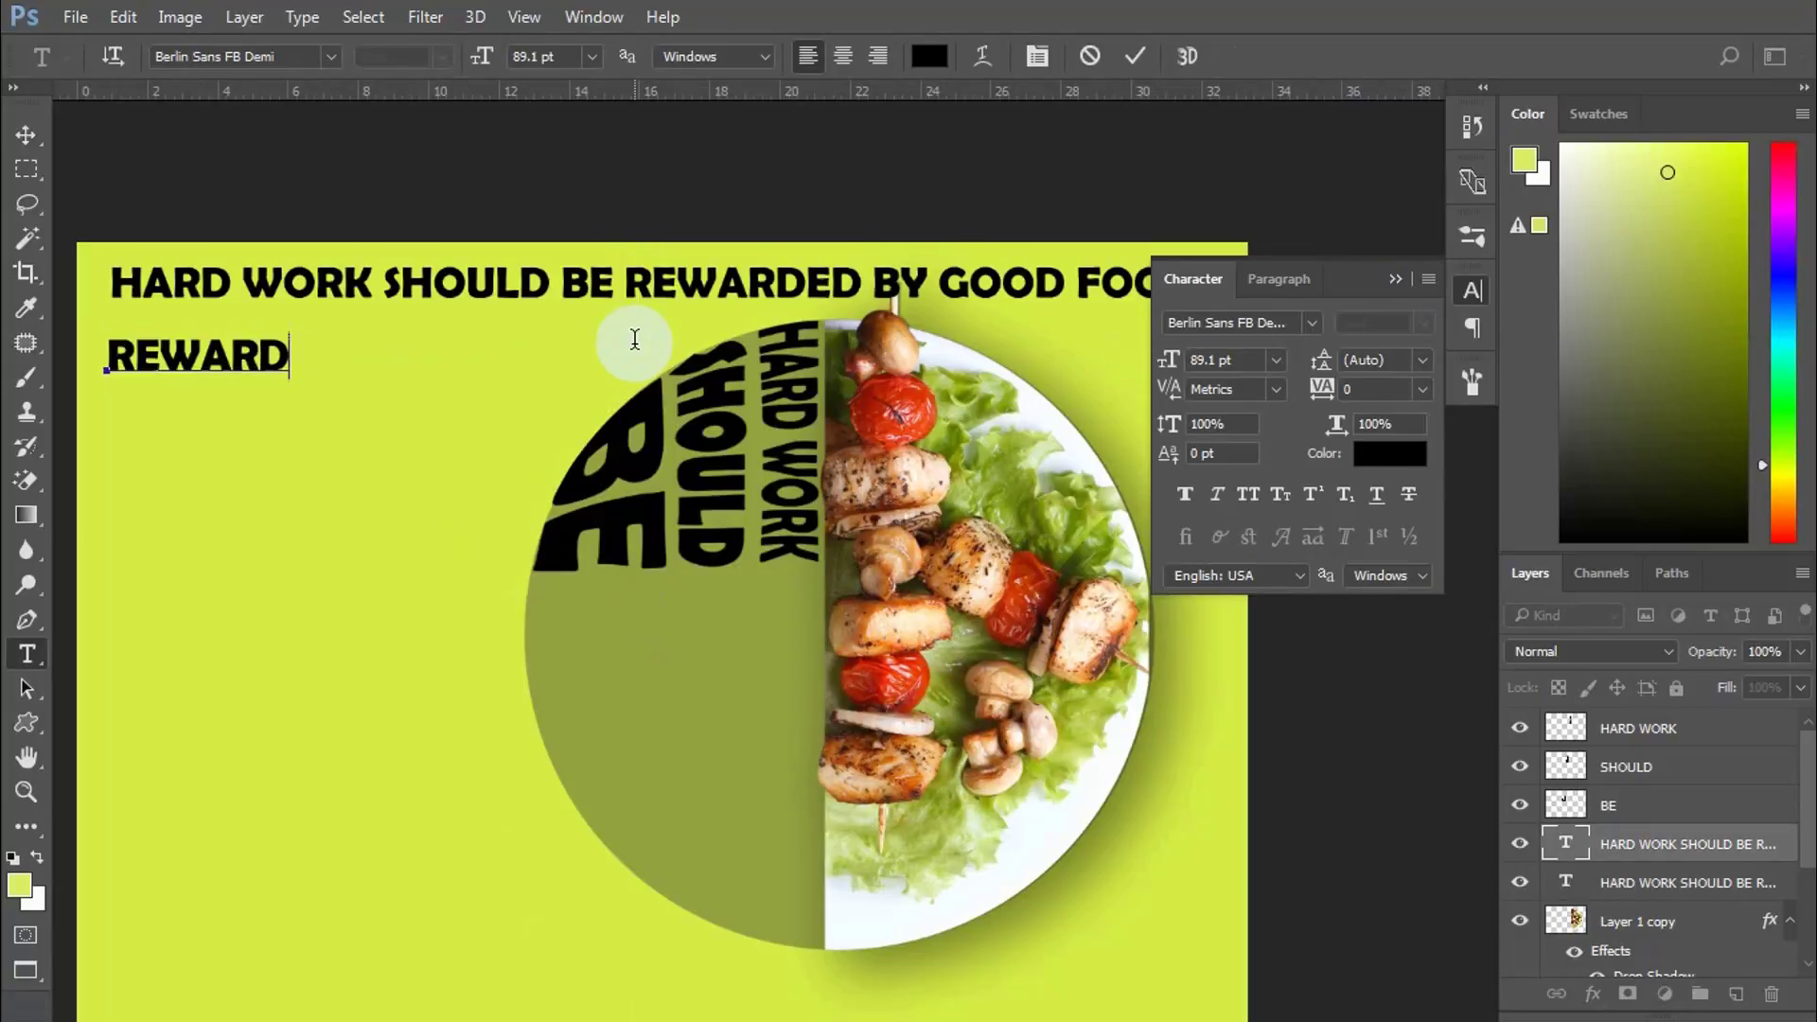
pyautogui.write('ED')
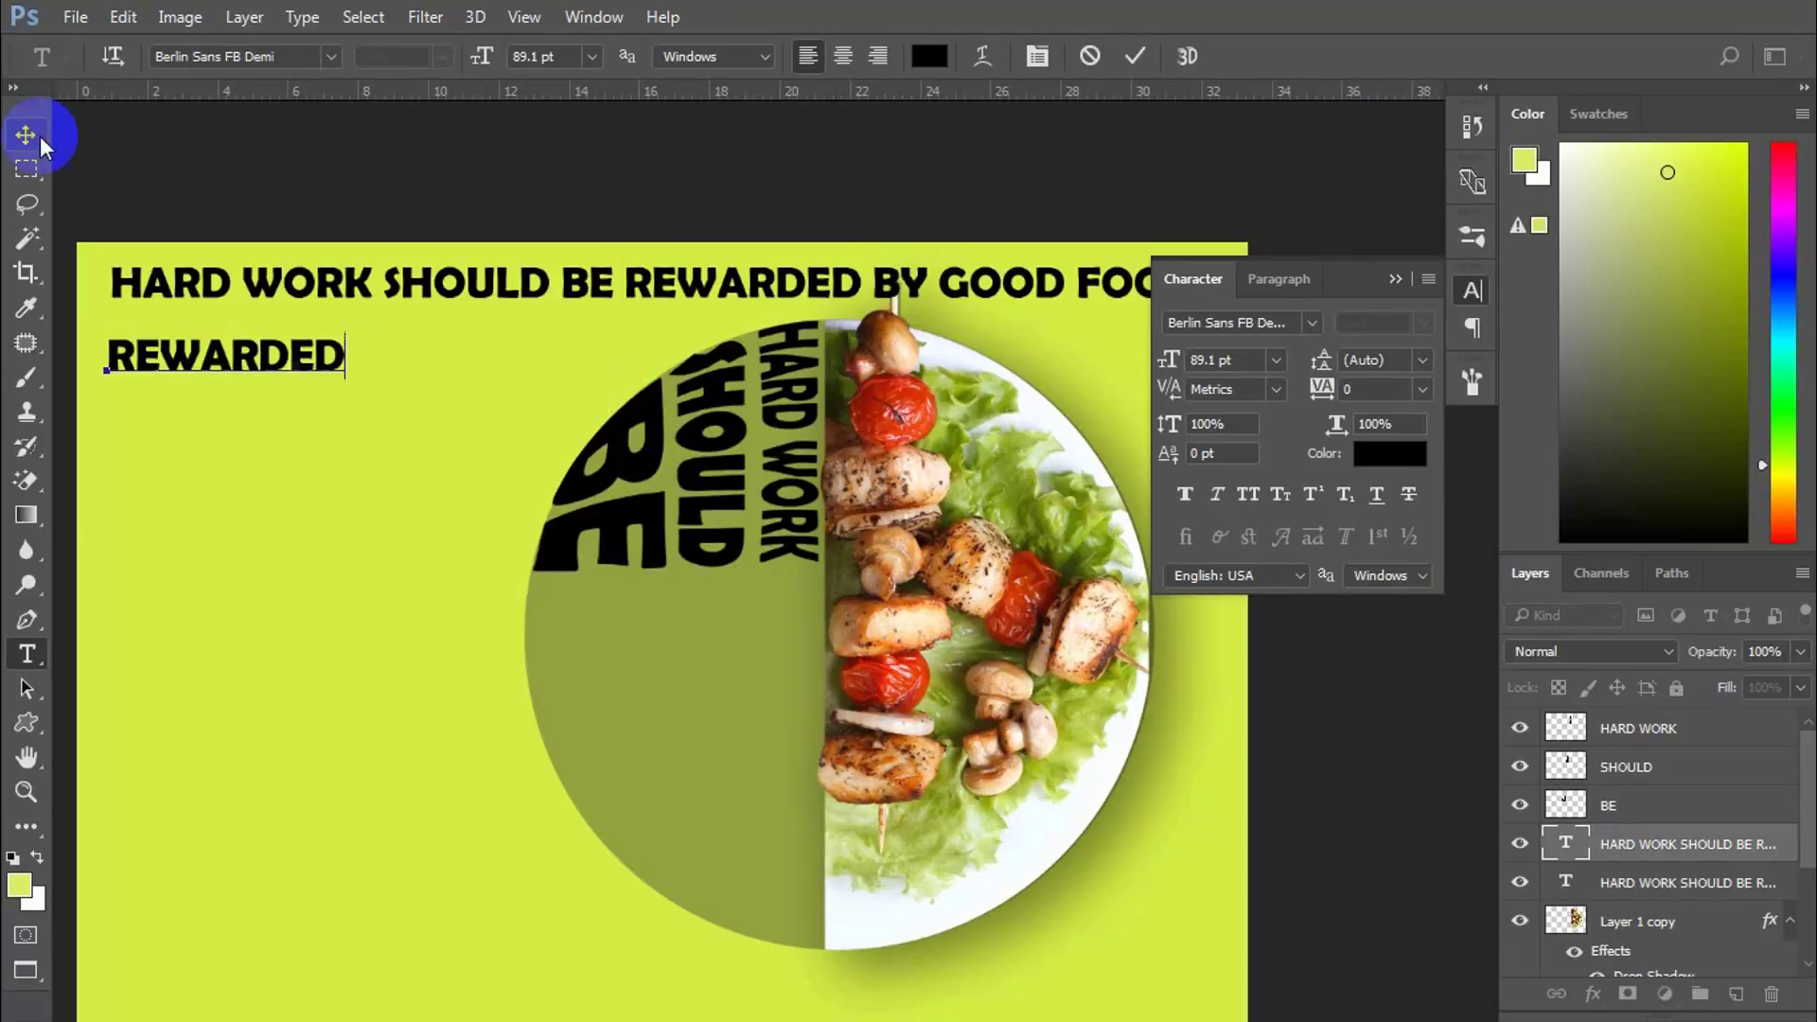
pyautogui.click(25, 134)
pyautogui.moveTo(329, 378); pyautogui.dragTo(767, 623)
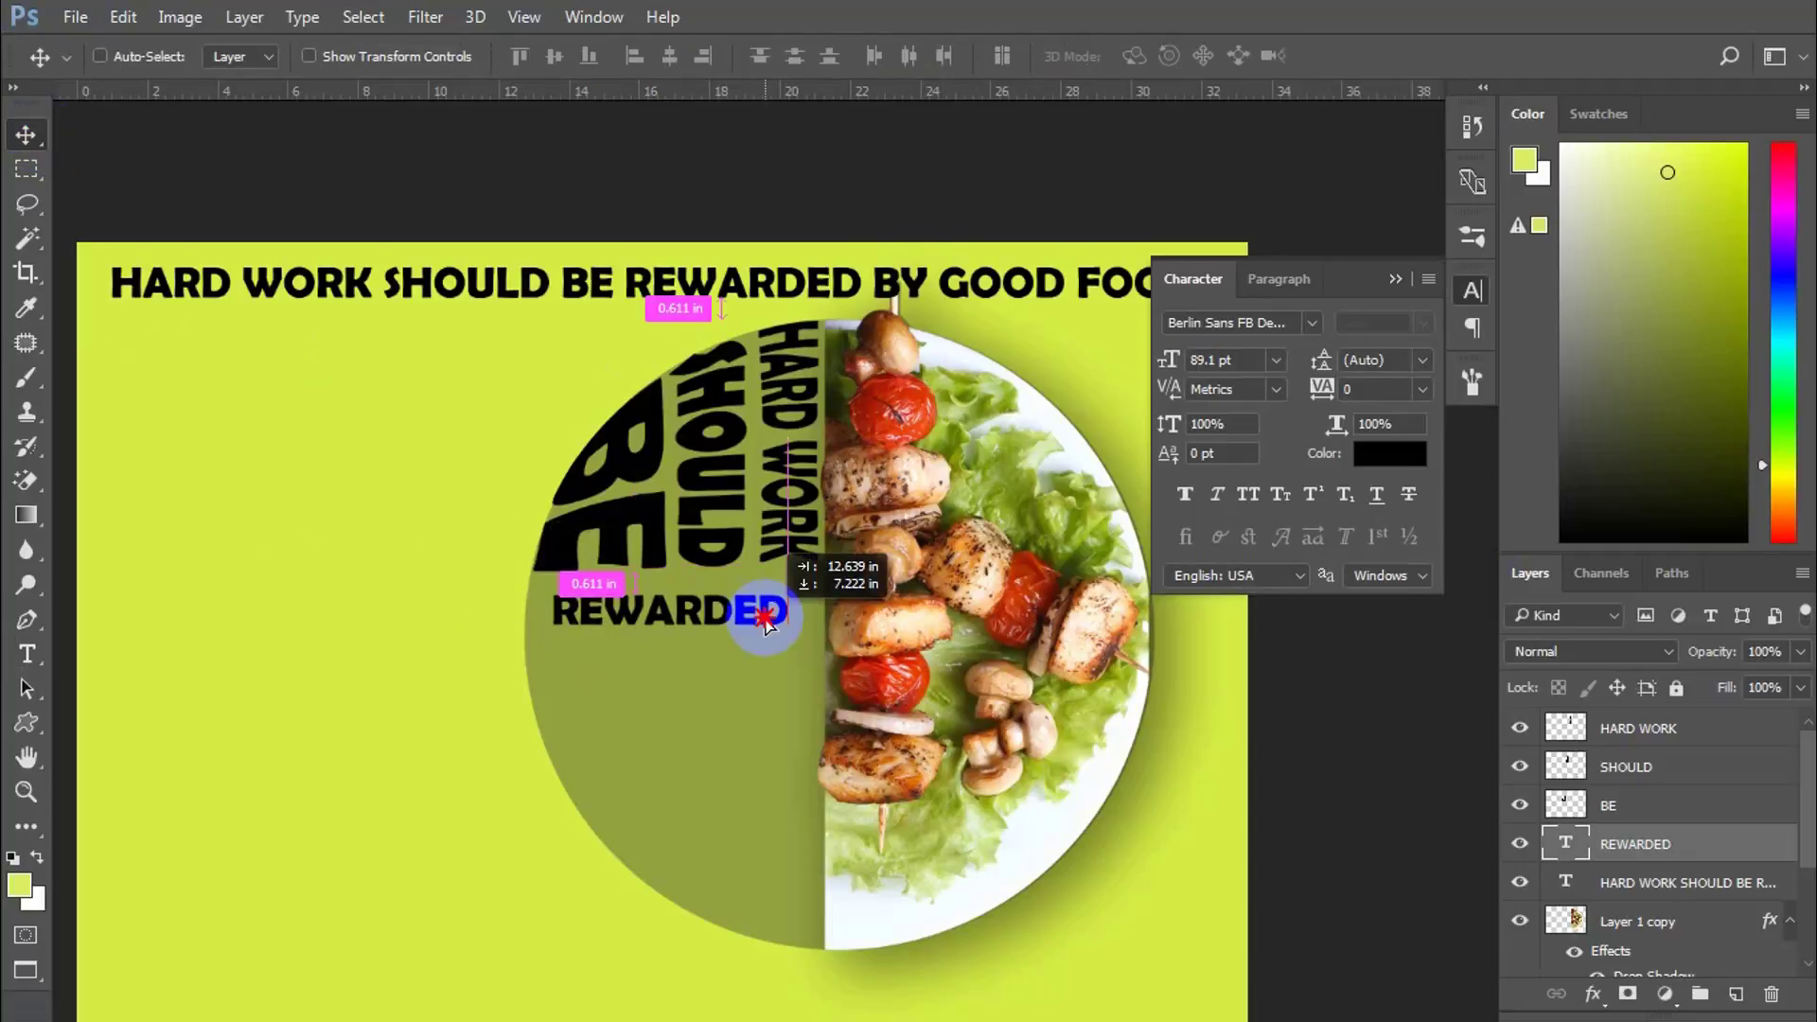
# Step: Enlarge the REWARDED text to about 151% in Calibri Bold across the half circle's width and rasterize its layer
pyautogui.scroll(2, 801, 586)
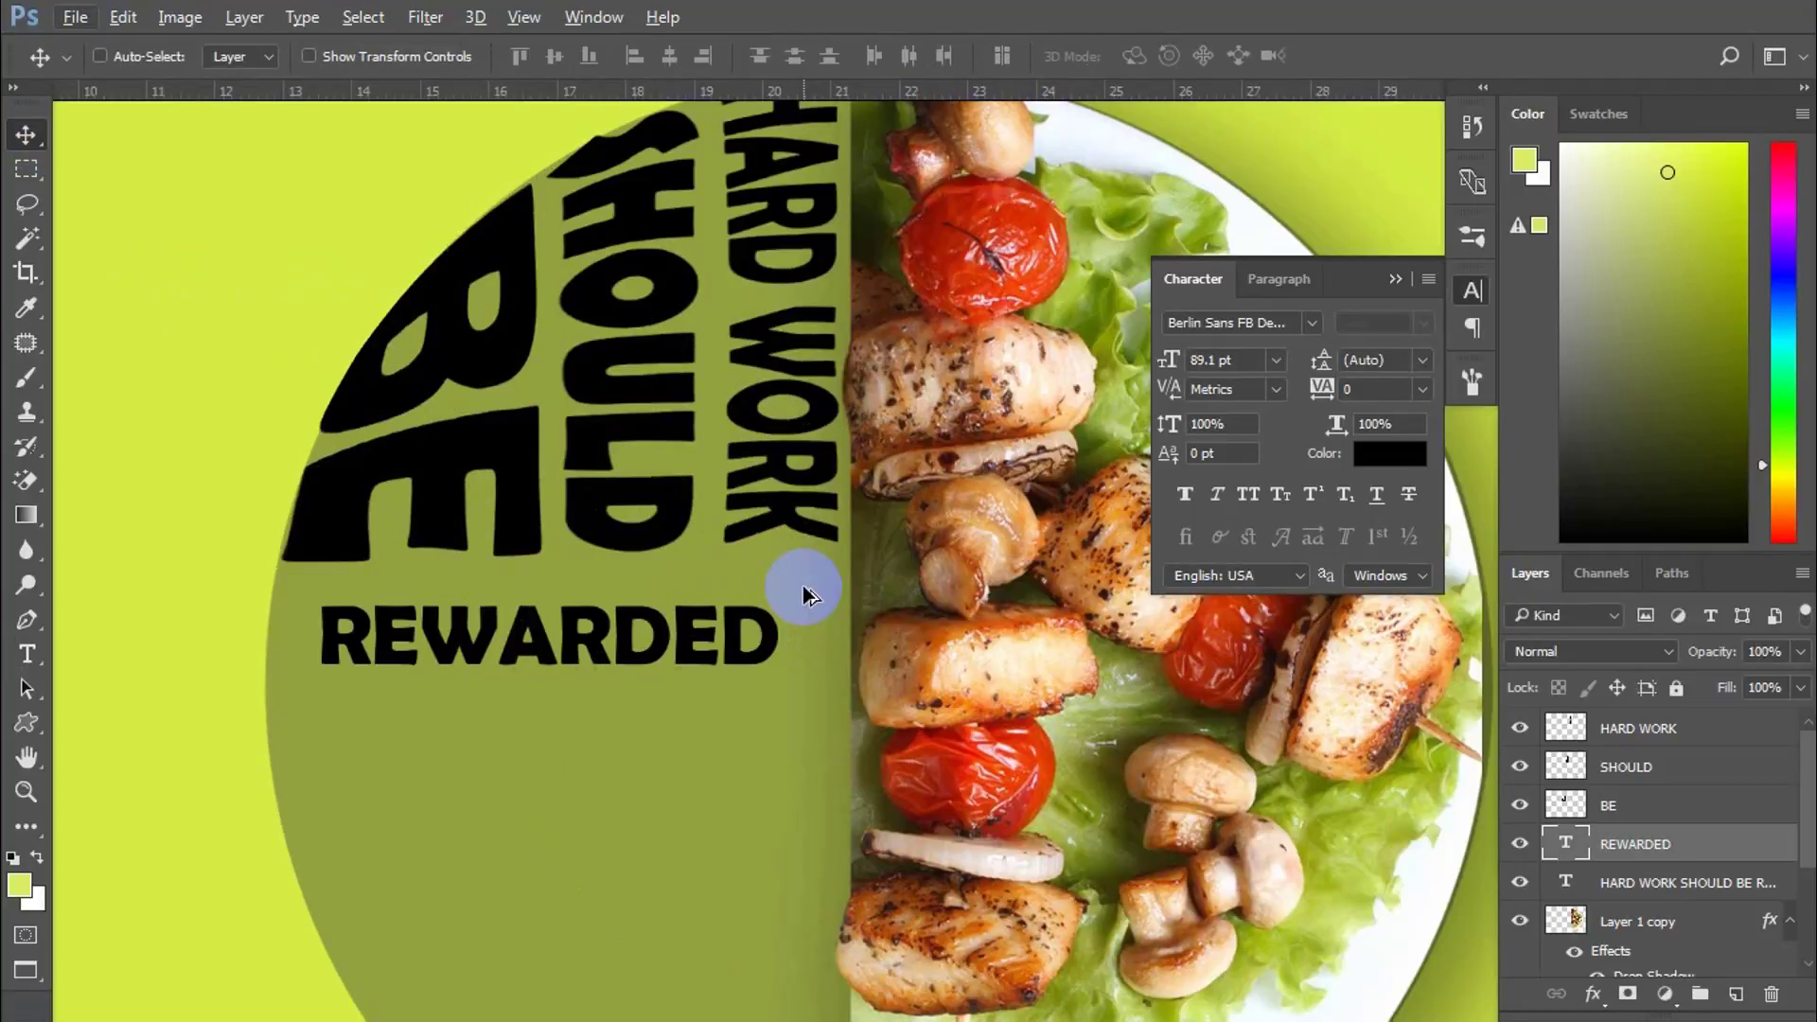
pyautogui.hotkey('ctrl', 't')
pyautogui.moveTo(778, 603); pyautogui.dragTo(838, 547)
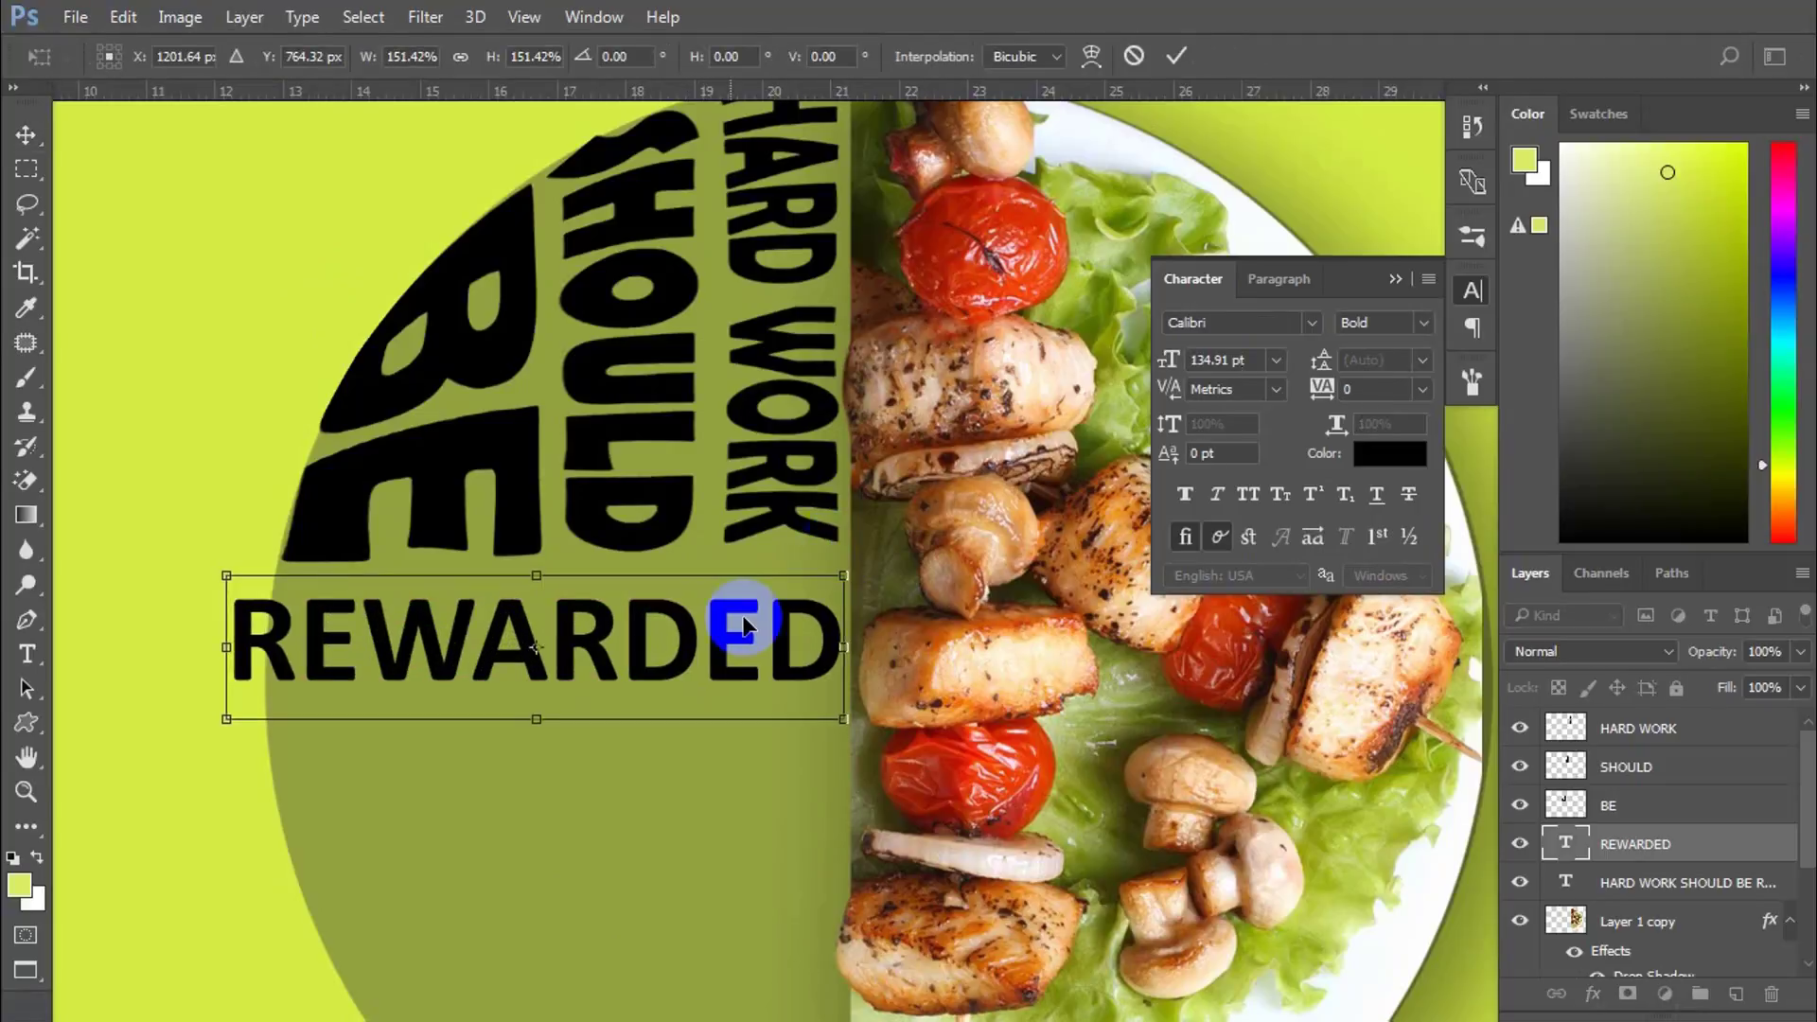
pyautogui.moveTo(744, 624); pyautogui.dragTo(632, 655)
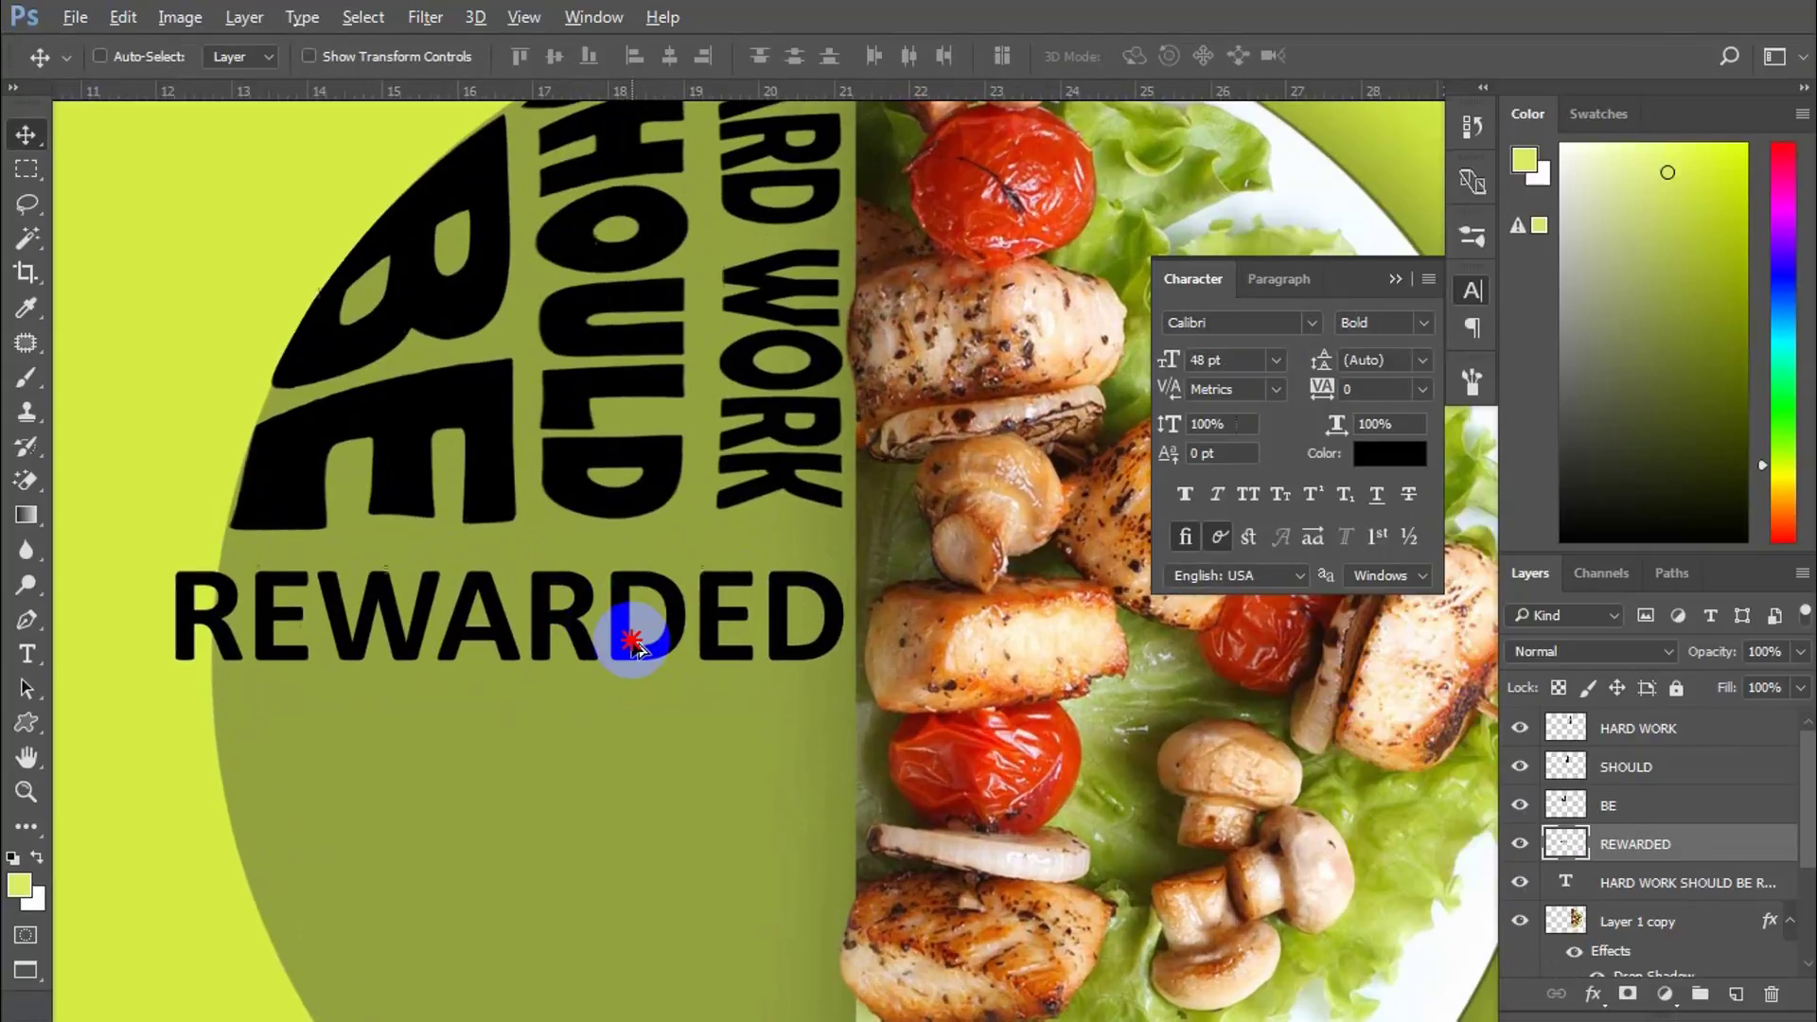
# Step: Warp REWARDED so its upper edge bulges upwards and its lower edge bulges downwards
pyautogui.hotkey('ctrl', 't')
pyautogui.rightClick(666, 615)
pyautogui.click(730, 371)
pyautogui.moveTo(405, 571); pyautogui.dragTo(402, 528)
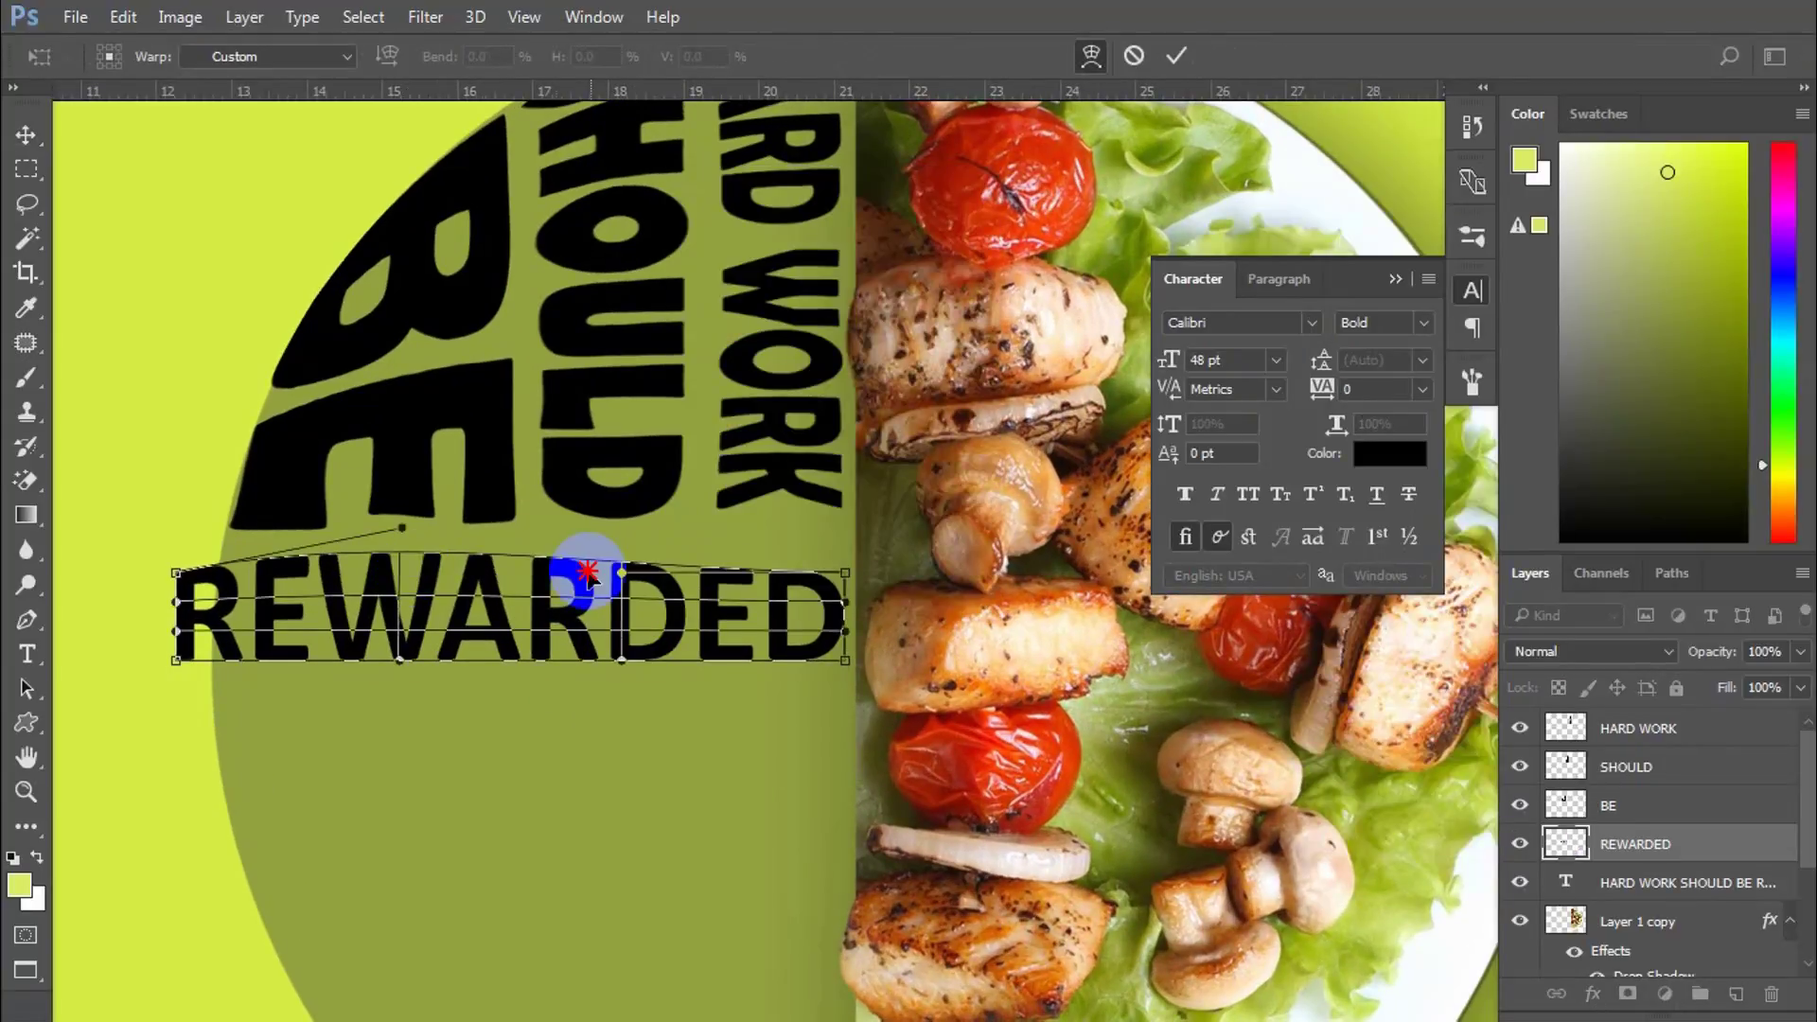
pyautogui.moveTo(622, 573); pyautogui.dragTo(646, 525)
pyautogui.moveTo(398, 660); pyautogui.dragTo(398, 709)
pyautogui.moveTo(630, 670); pyautogui.dragTo(632, 708)
# Step: Move the outer corners and side handles of the REWARDED warp inwards so its first letter follows the circle's outline
pyautogui.moveTo(176, 572); pyautogui.dragTo(223, 560)
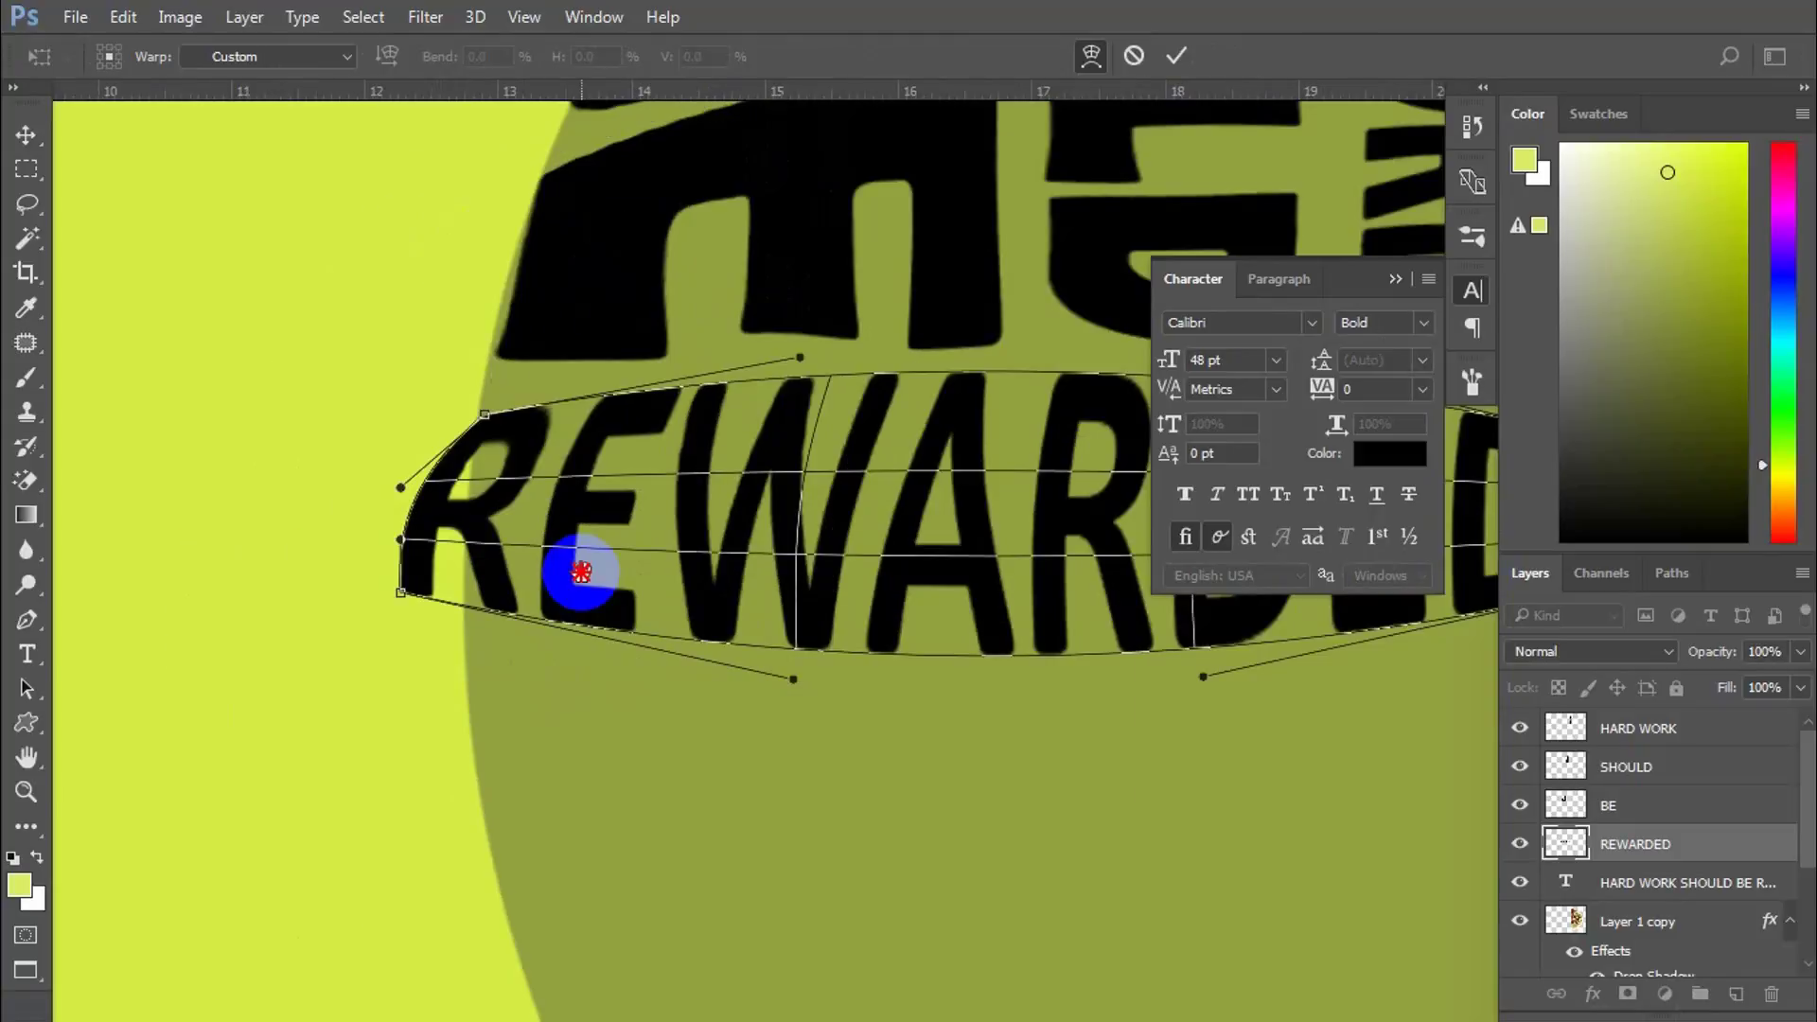
pyautogui.moveTo(401, 593); pyautogui.dragTo(467, 651)
pyautogui.moveTo(400, 538); pyautogui.dragTo(446, 588)
pyautogui.moveTo(401, 487); pyautogui.dragTo(469, 488)
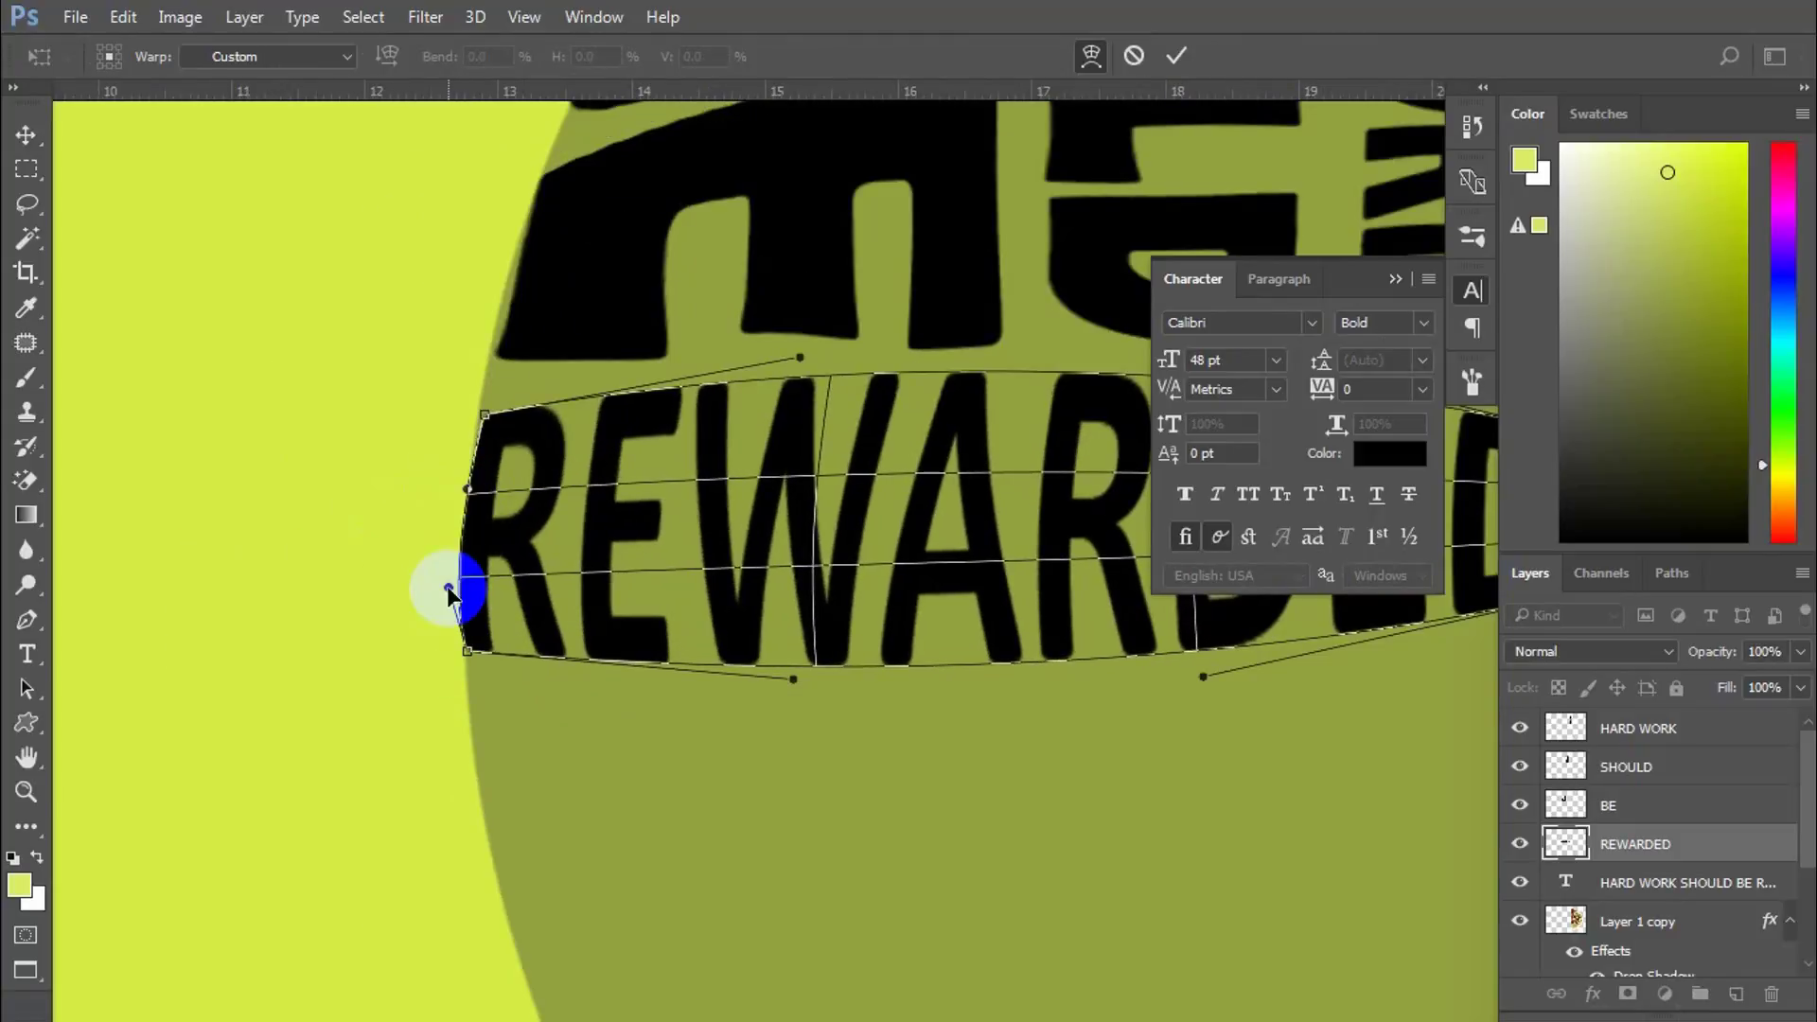
pyautogui.moveTo(448, 590); pyautogui.dragTo(459, 586)
pyautogui.moveTo(448, 675); pyautogui.dragTo(466, 697)
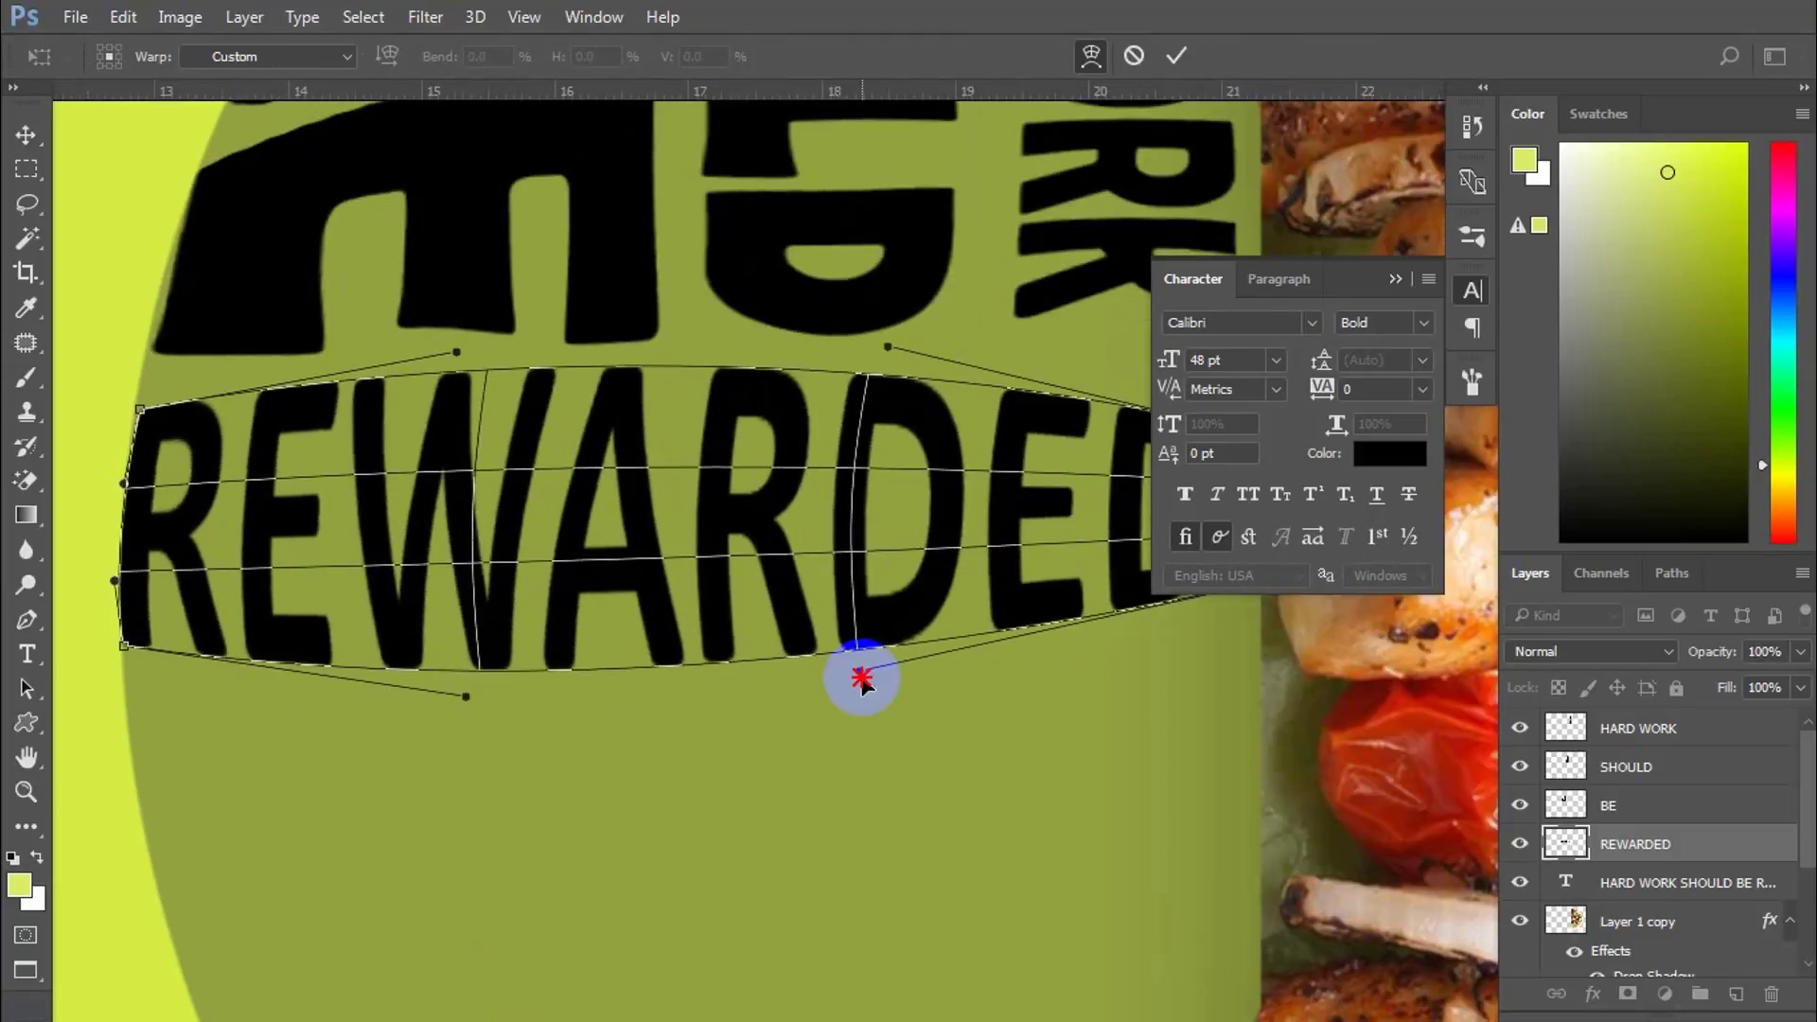
# Step: Deepen REWARDED's lower bulge, stretch its corners beside the plate up and down, and apply the warp
pyautogui.moveTo(861, 677); pyautogui.dragTo(883, 733)
pyautogui.moveTo(883, 733); pyautogui.dragTo(714, 744)
pyautogui.moveTo(1070, 605); pyautogui.dragTo(1070, 654)
pyautogui.scroll(-2, 1070, 440)
pyautogui.moveTo(1070, 440); pyautogui.dragTo(1070, 430)
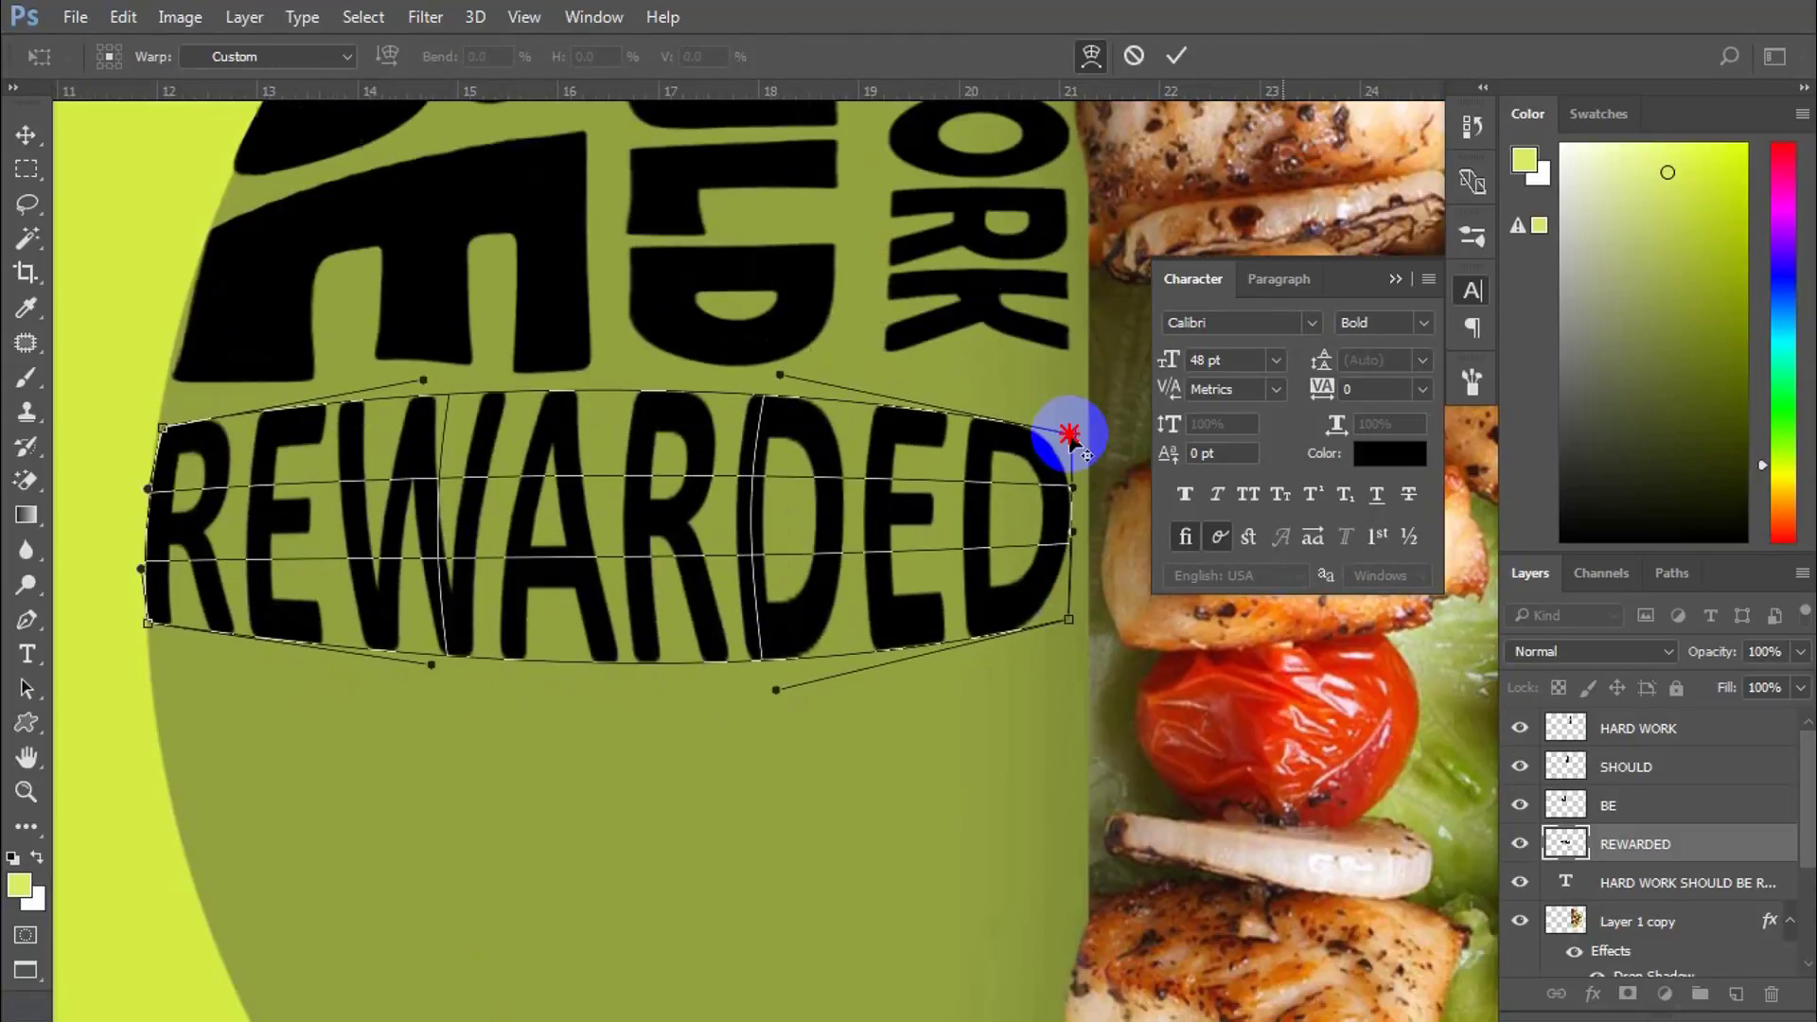
pyautogui.scroll(-1, 1070, 429)
pyautogui.moveTo(551, 659); pyautogui.dragTo(628, 634)
pyautogui.moveTo(308, 577); pyautogui.dragTo(312, 571)
pyautogui.scroll(-2, 422, 615)
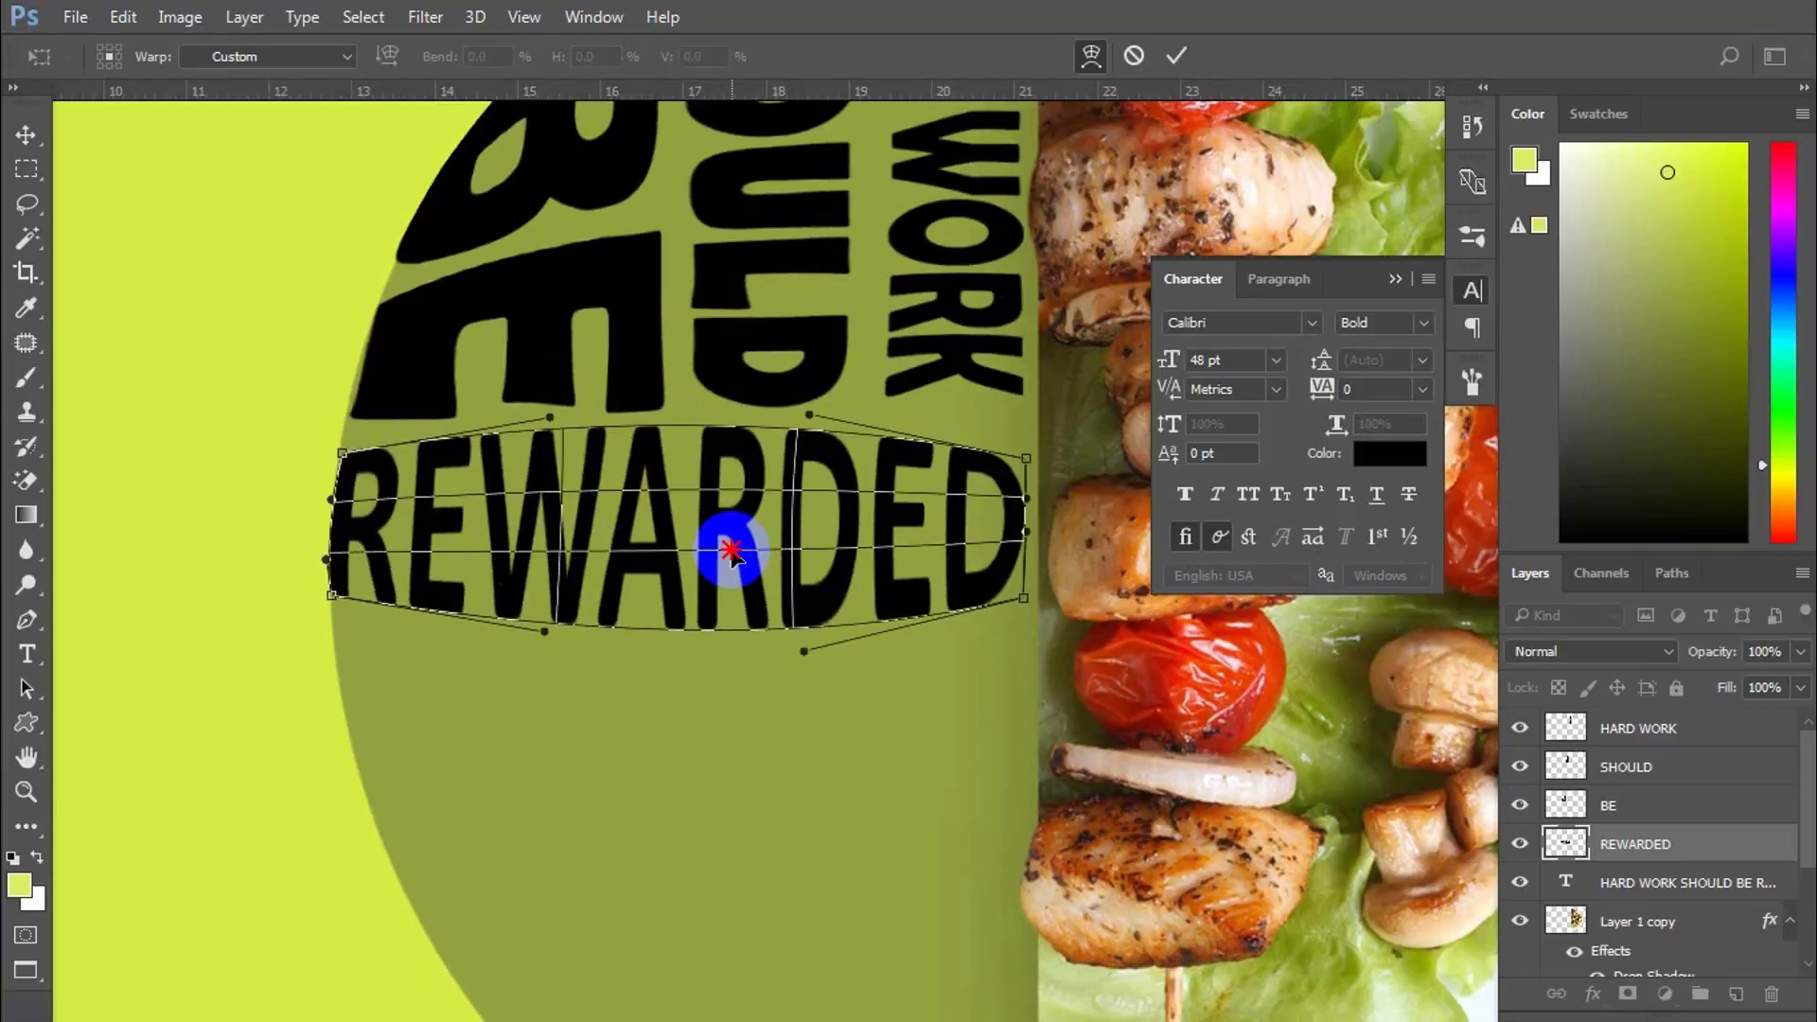
pyautogui.press('Return')
pyautogui.scroll(-6, 717, 553)
pyautogui.scroll(2, 719, 553)
pyautogui.scroll(-2, 771, 556)
pyautogui.scroll(2, 698, 549)
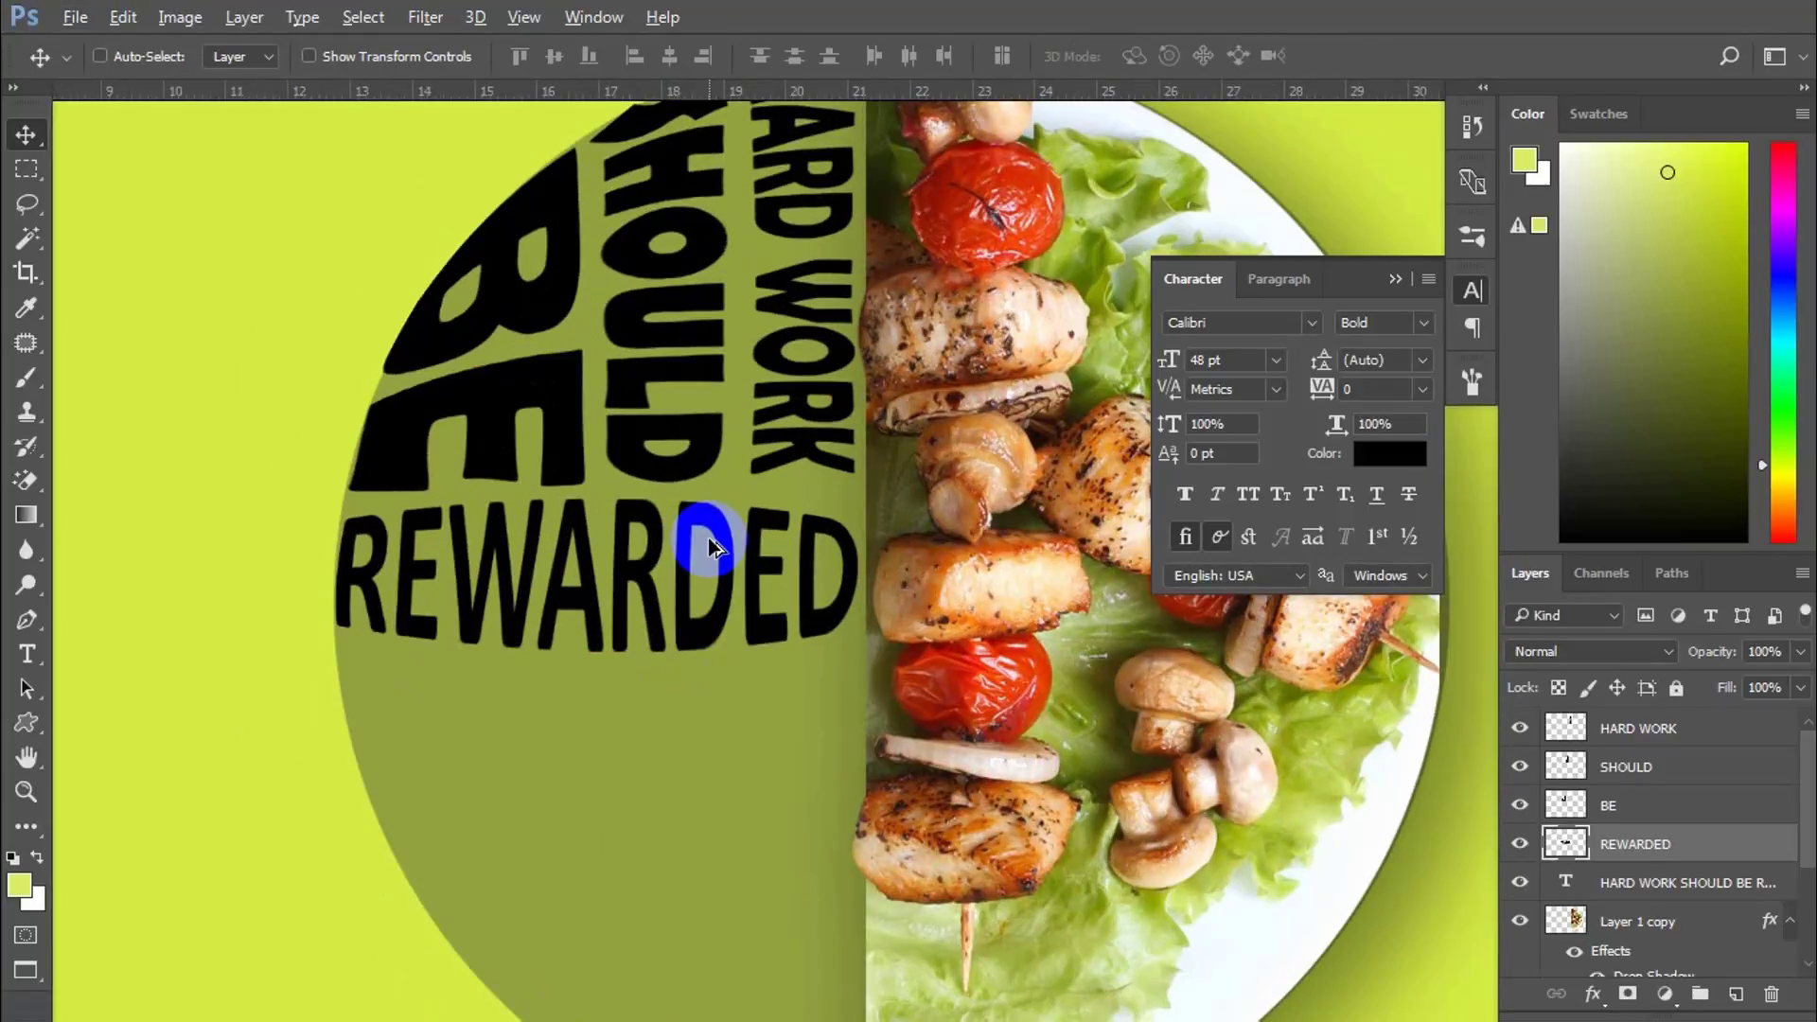
# Step: Scale the warped REWARDED down slightly and nudge it down below the vertical words
pyautogui.hotkey('ctrl', 't')
pyautogui.moveTo(857, 498); pyautogui.dragTo(843, 504)
pyautogui.moveTo(757, 577); pyautogui.dragTo(757, 587)
pyautogui.press('Return')
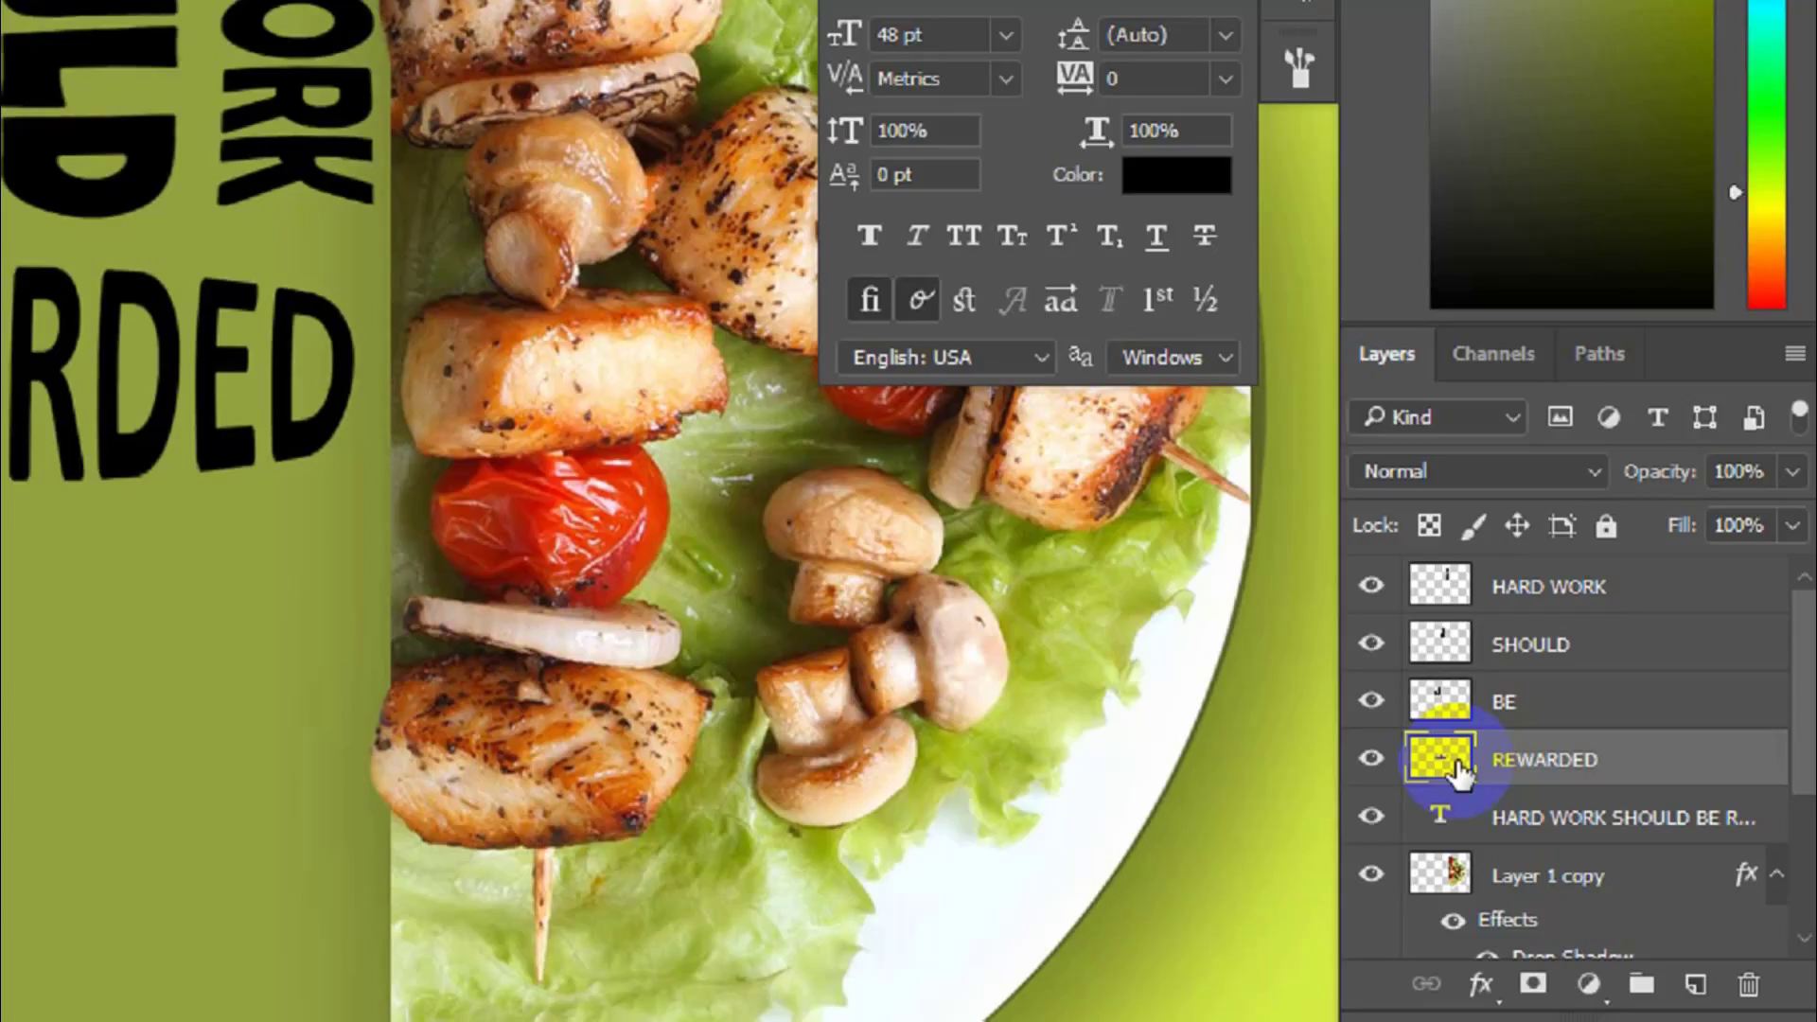
# Step: Load the REWARDED layer's letter shapes as a selection and expand the selection by 5 pixels
pyautogui.keyDown('ctrl'); pyautogui.click(1456, 762); pyautogui.keyUp('ctrl')
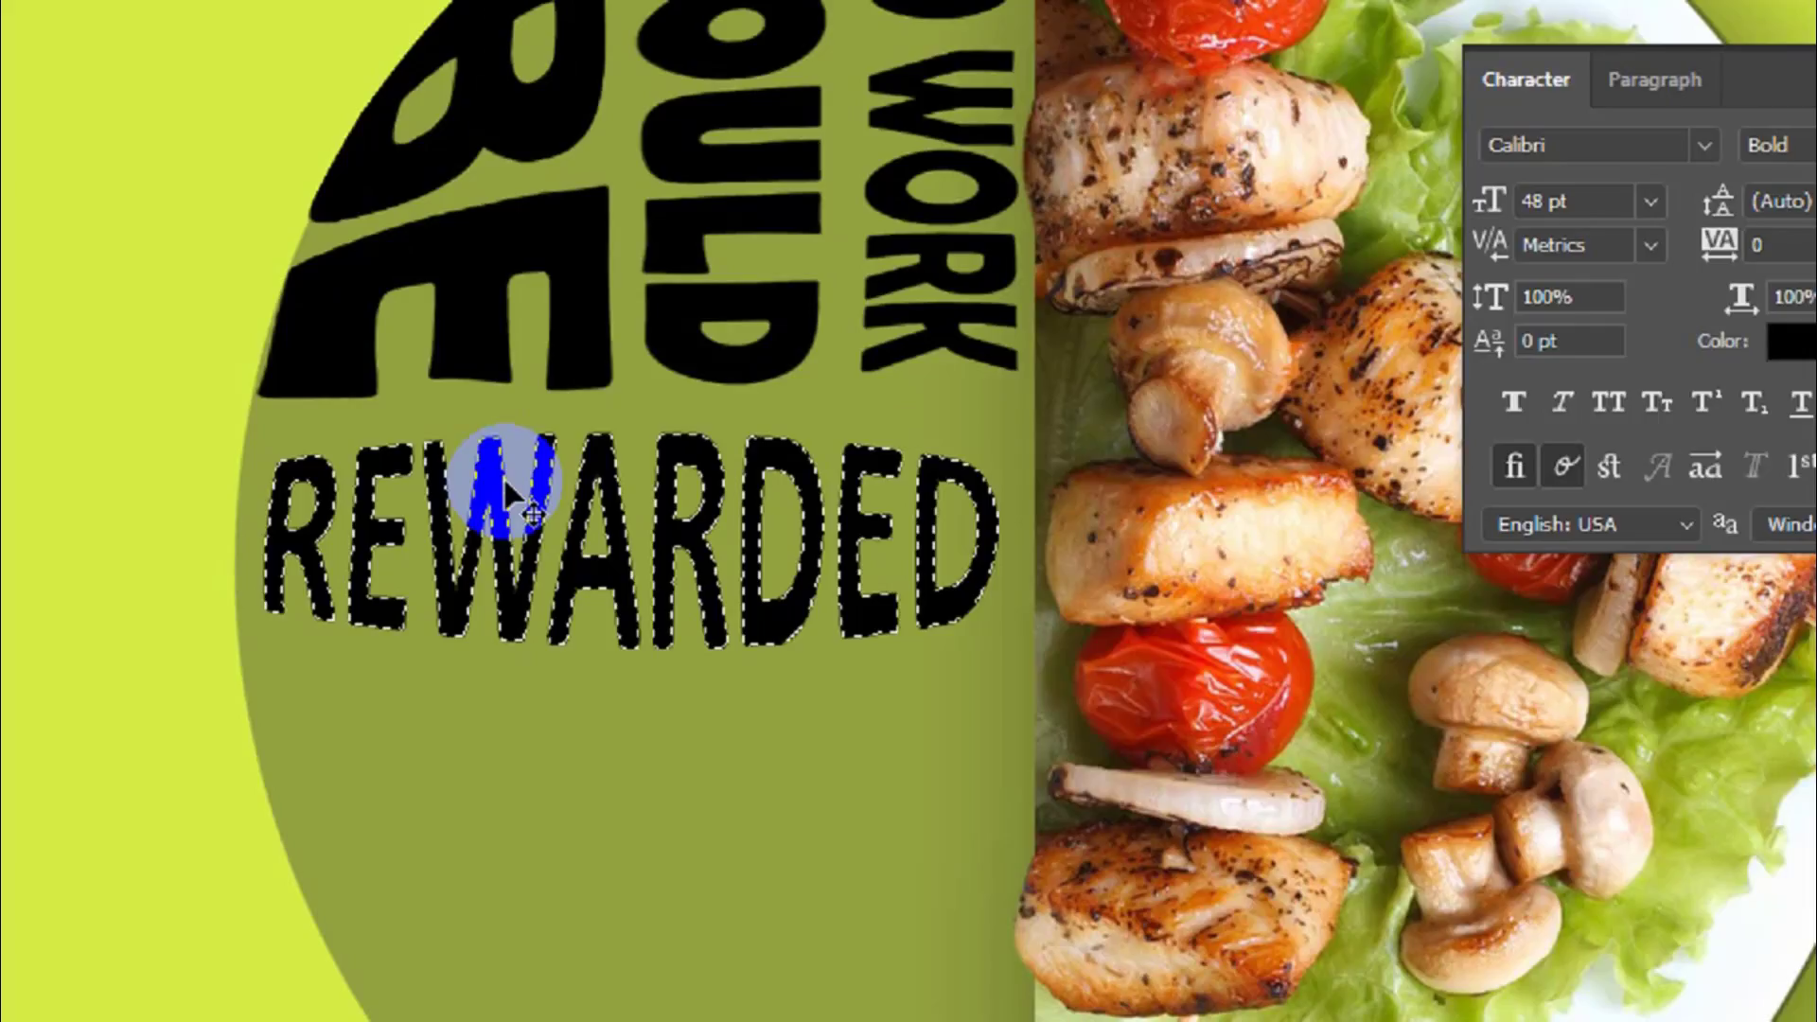
pyautogui.scroll(4, 667, 514)
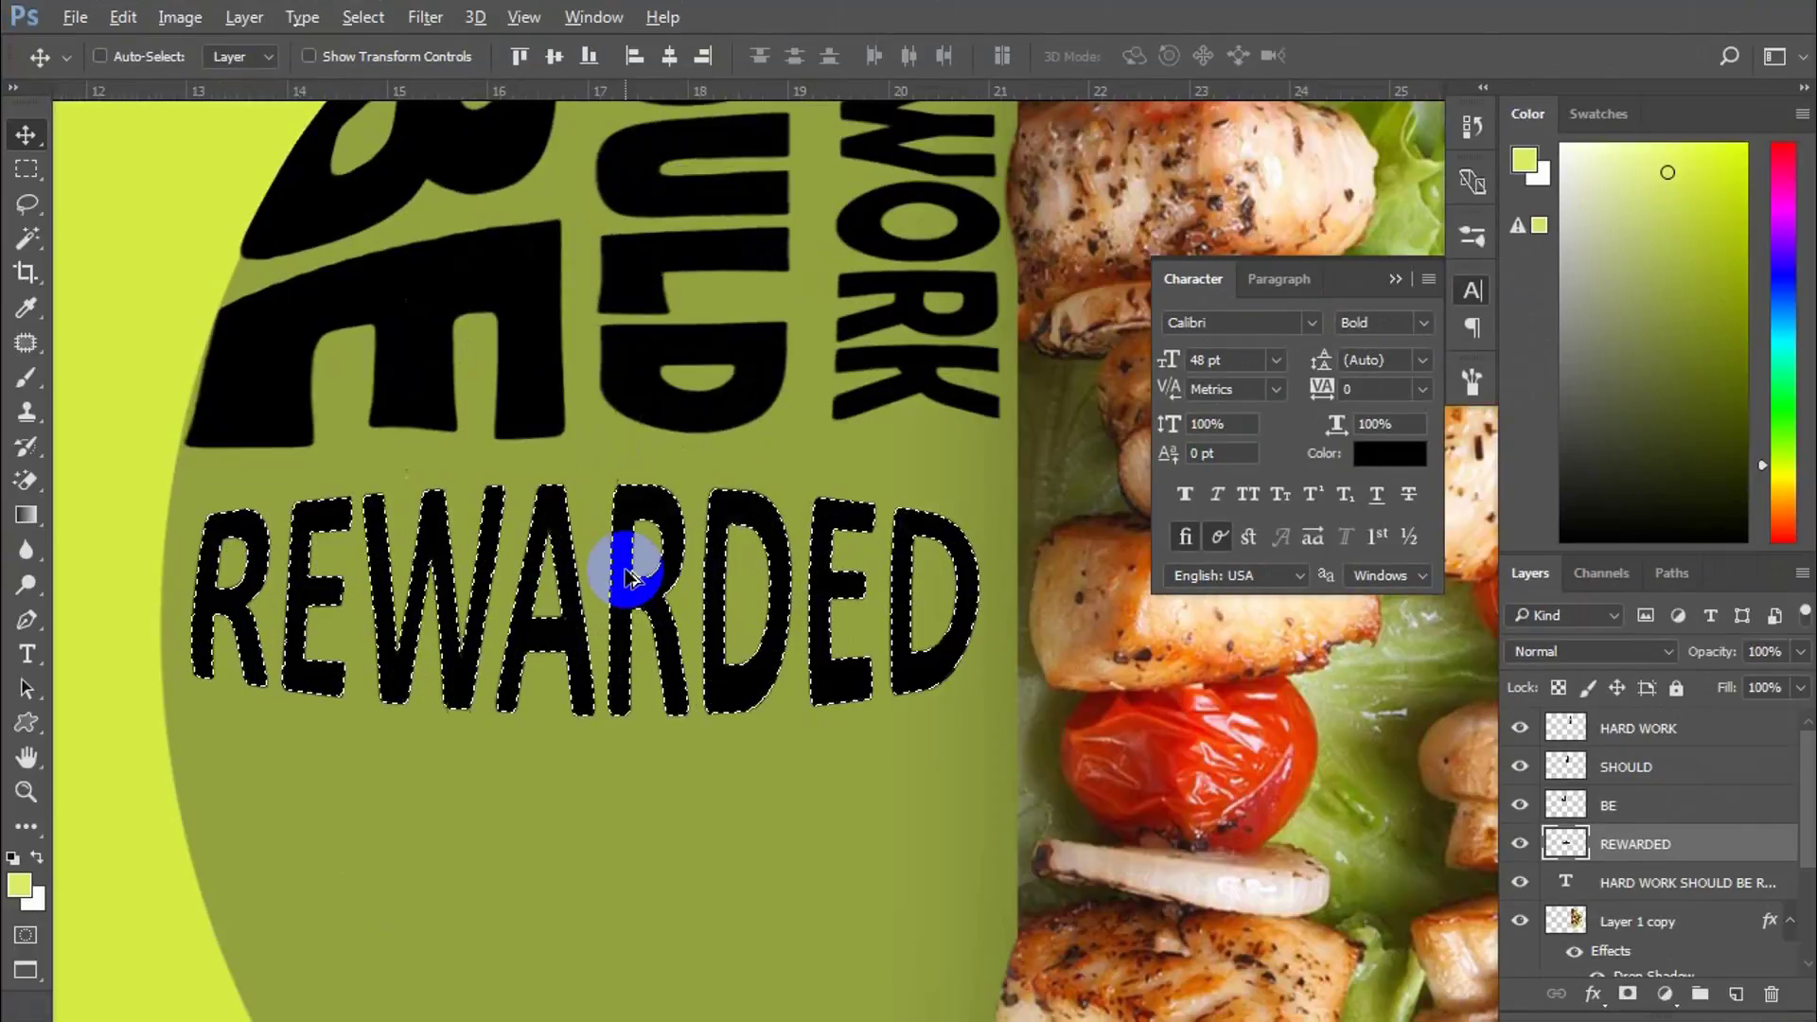
pyautogui.scroll(2, 630, 568)
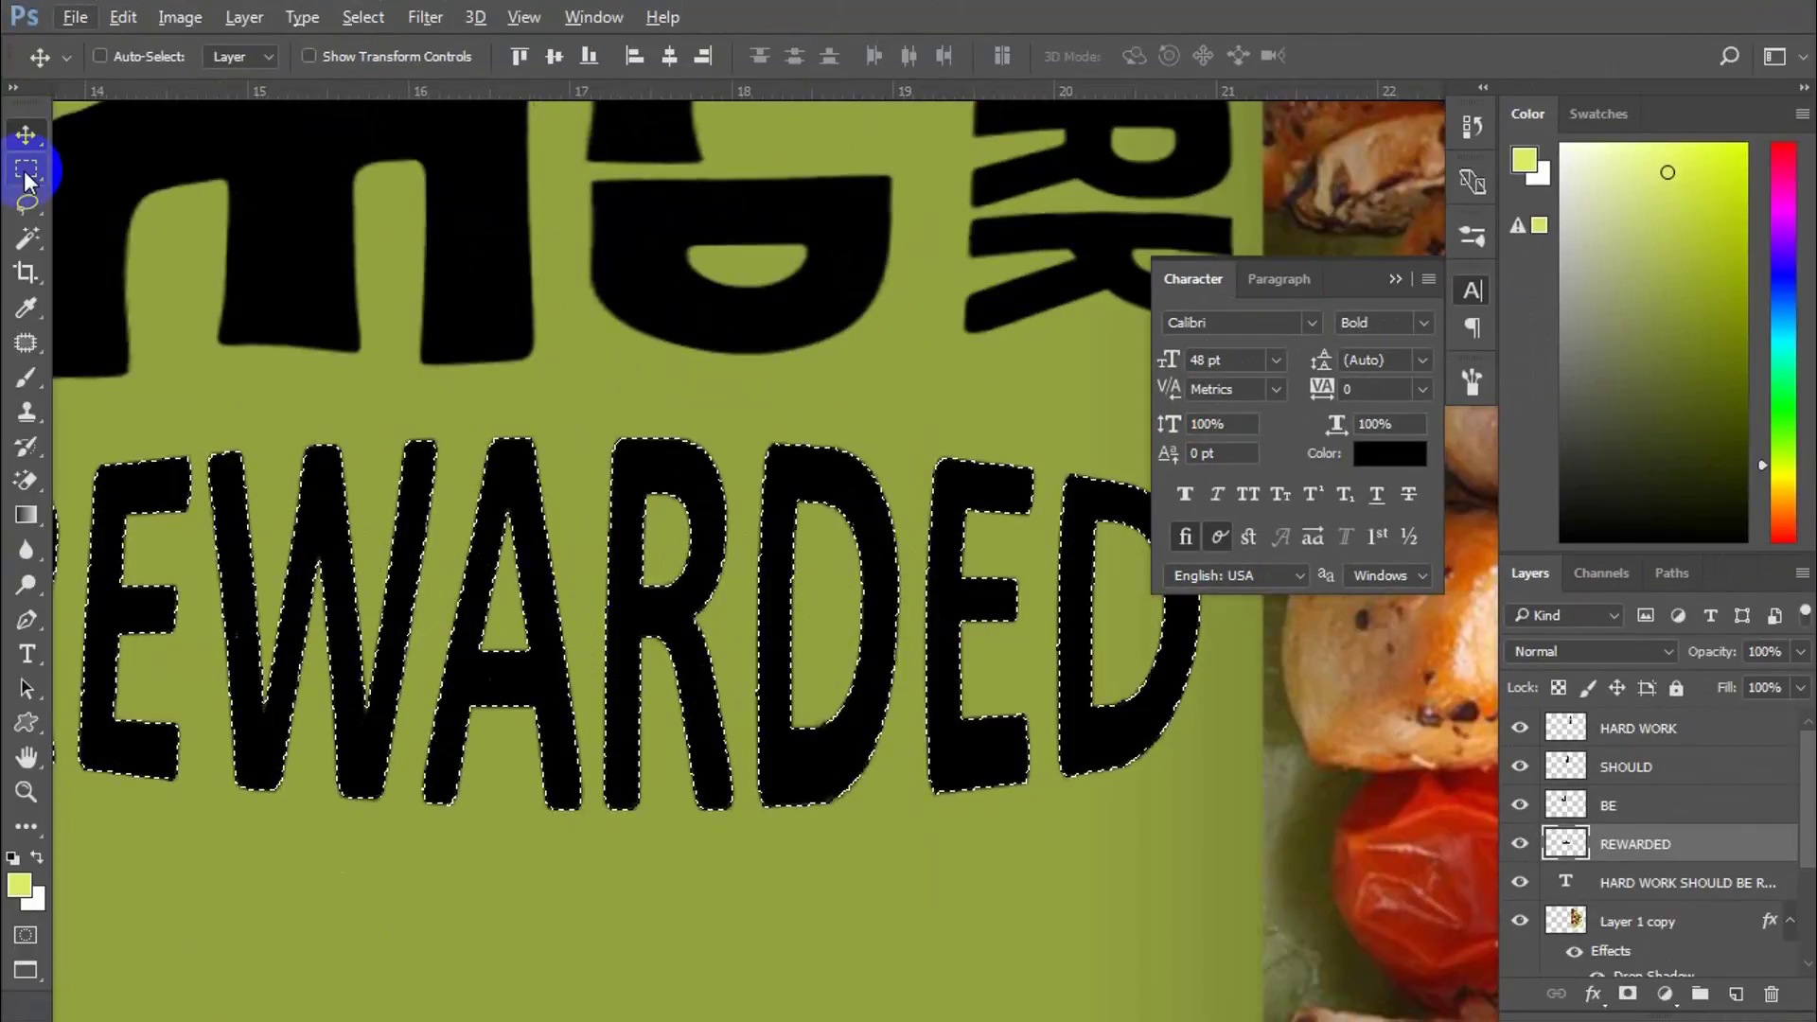
pyautogui.click(26, 173)
pyautogui.click(362, 17)
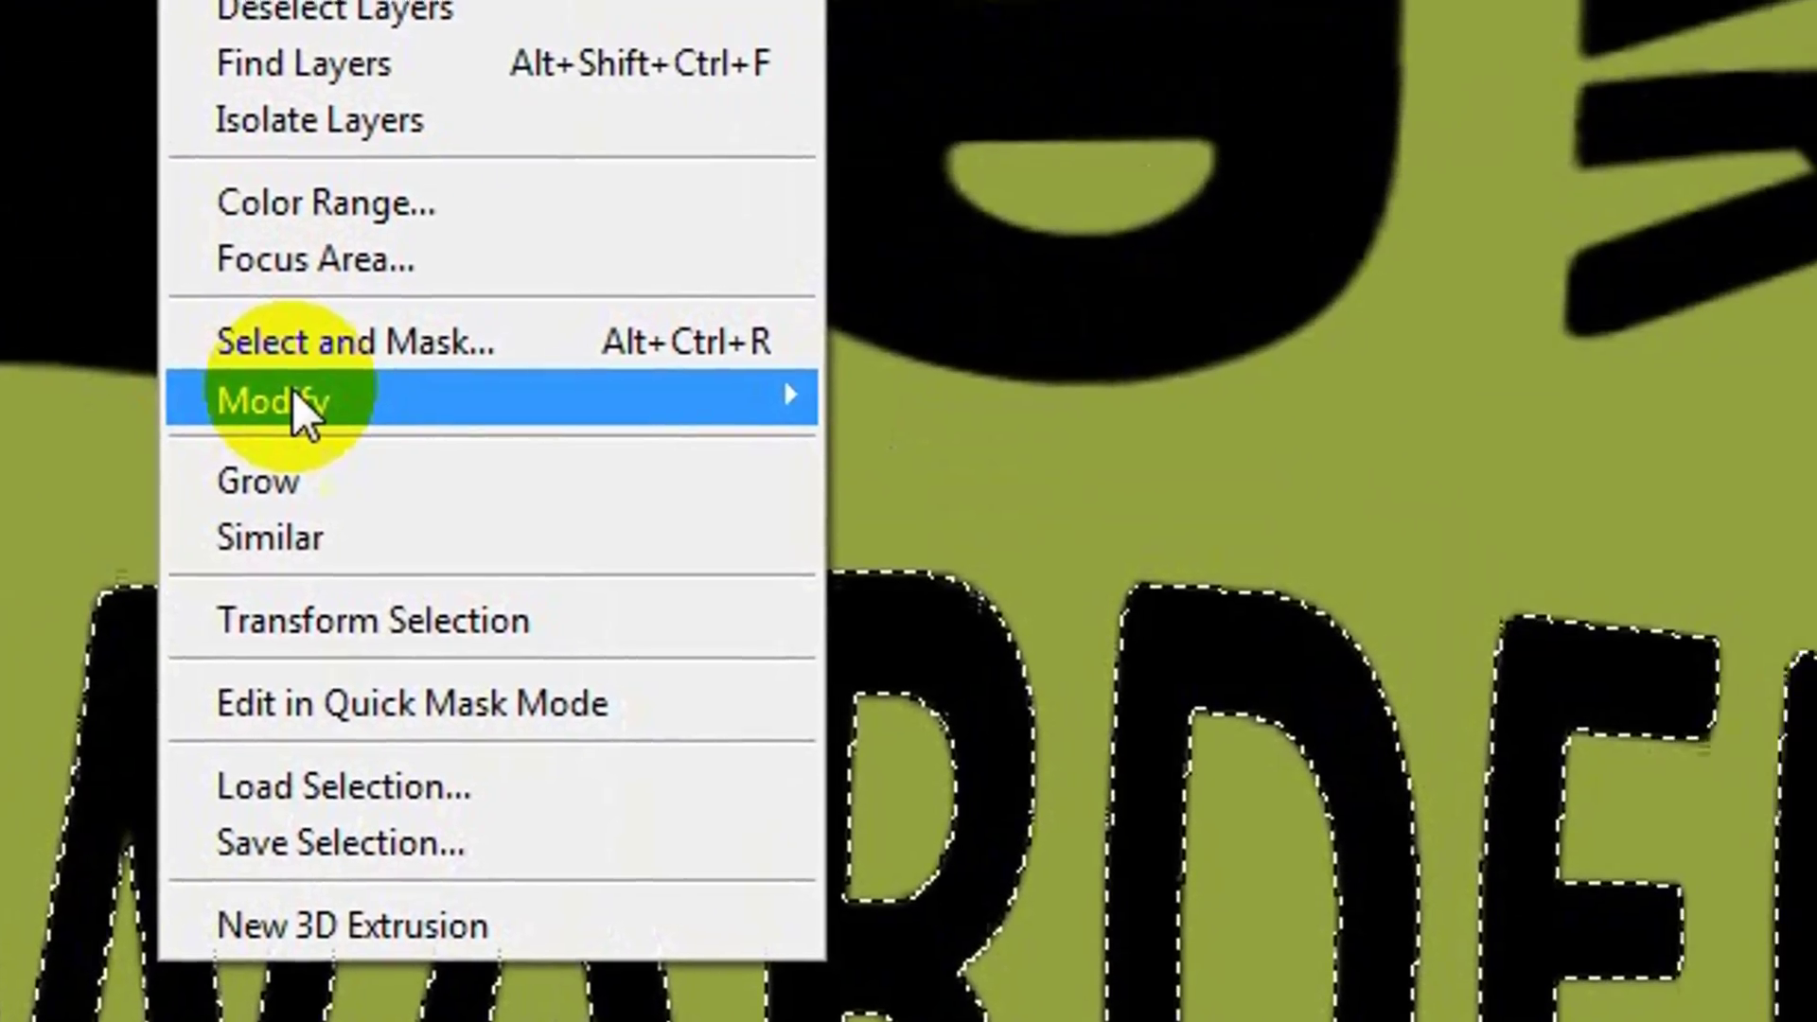
pyautogui.click(1138, 360)
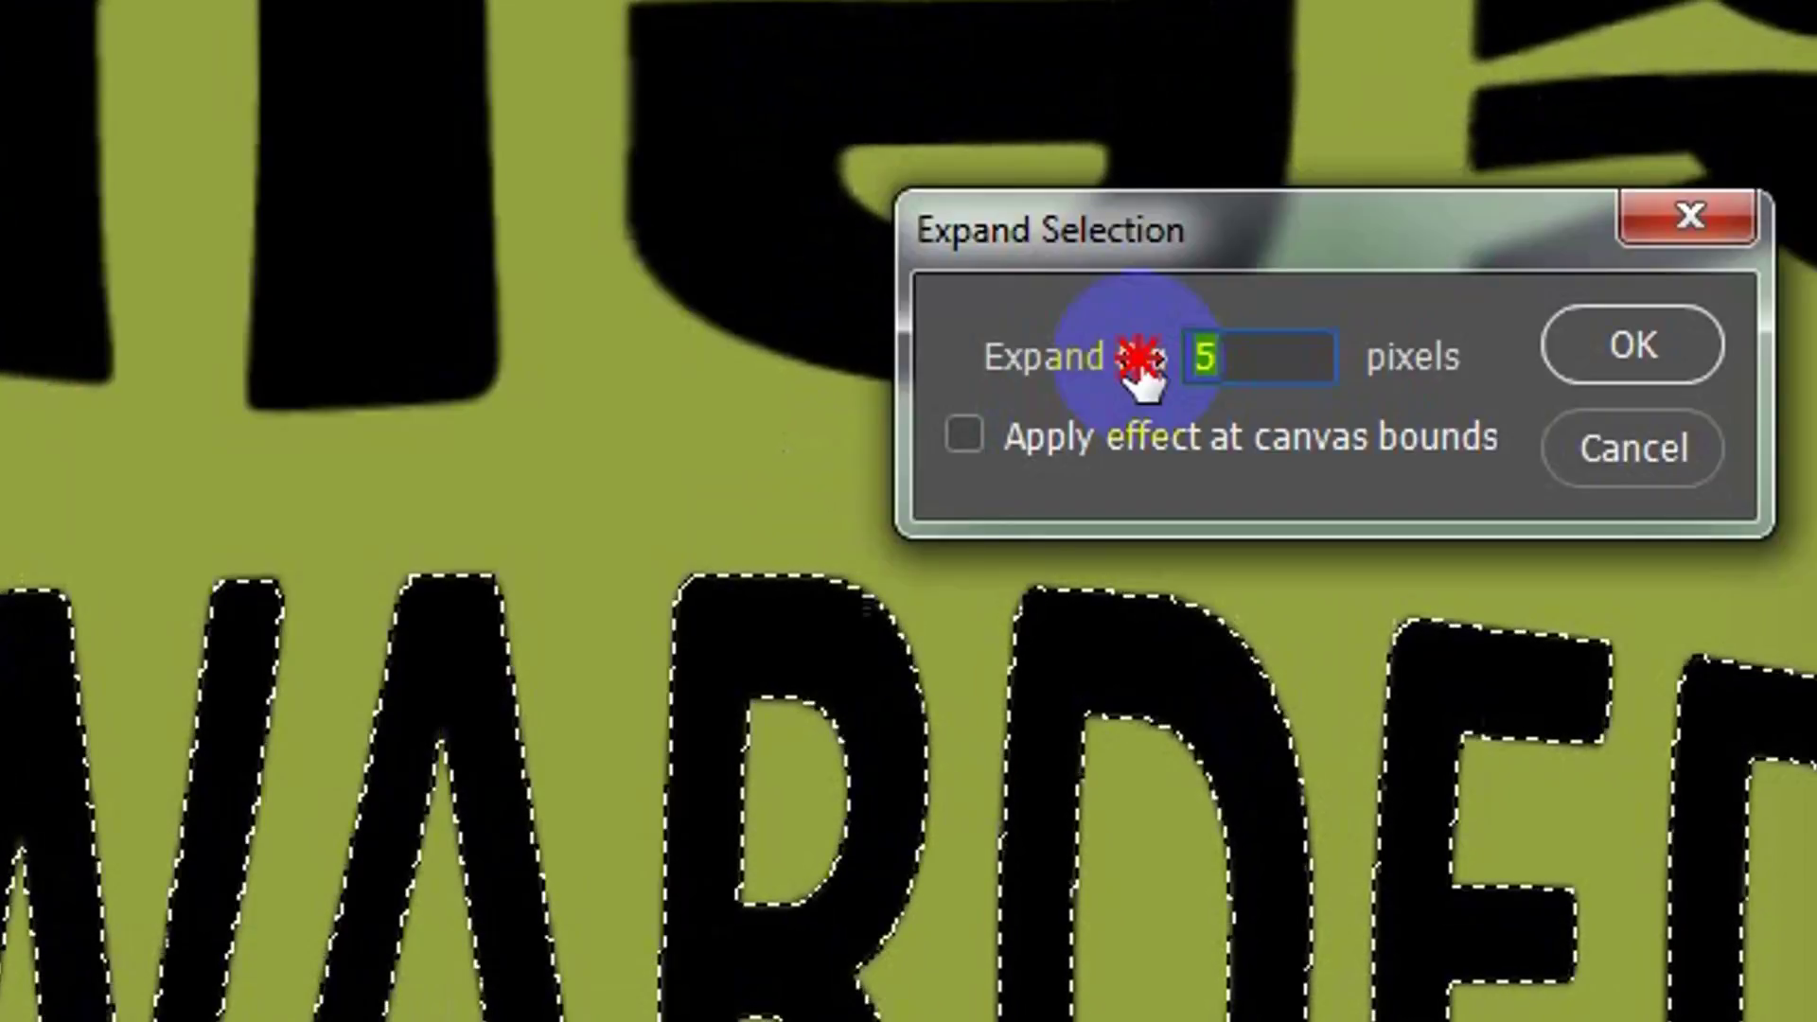
pyautogui.click(1644, 349)
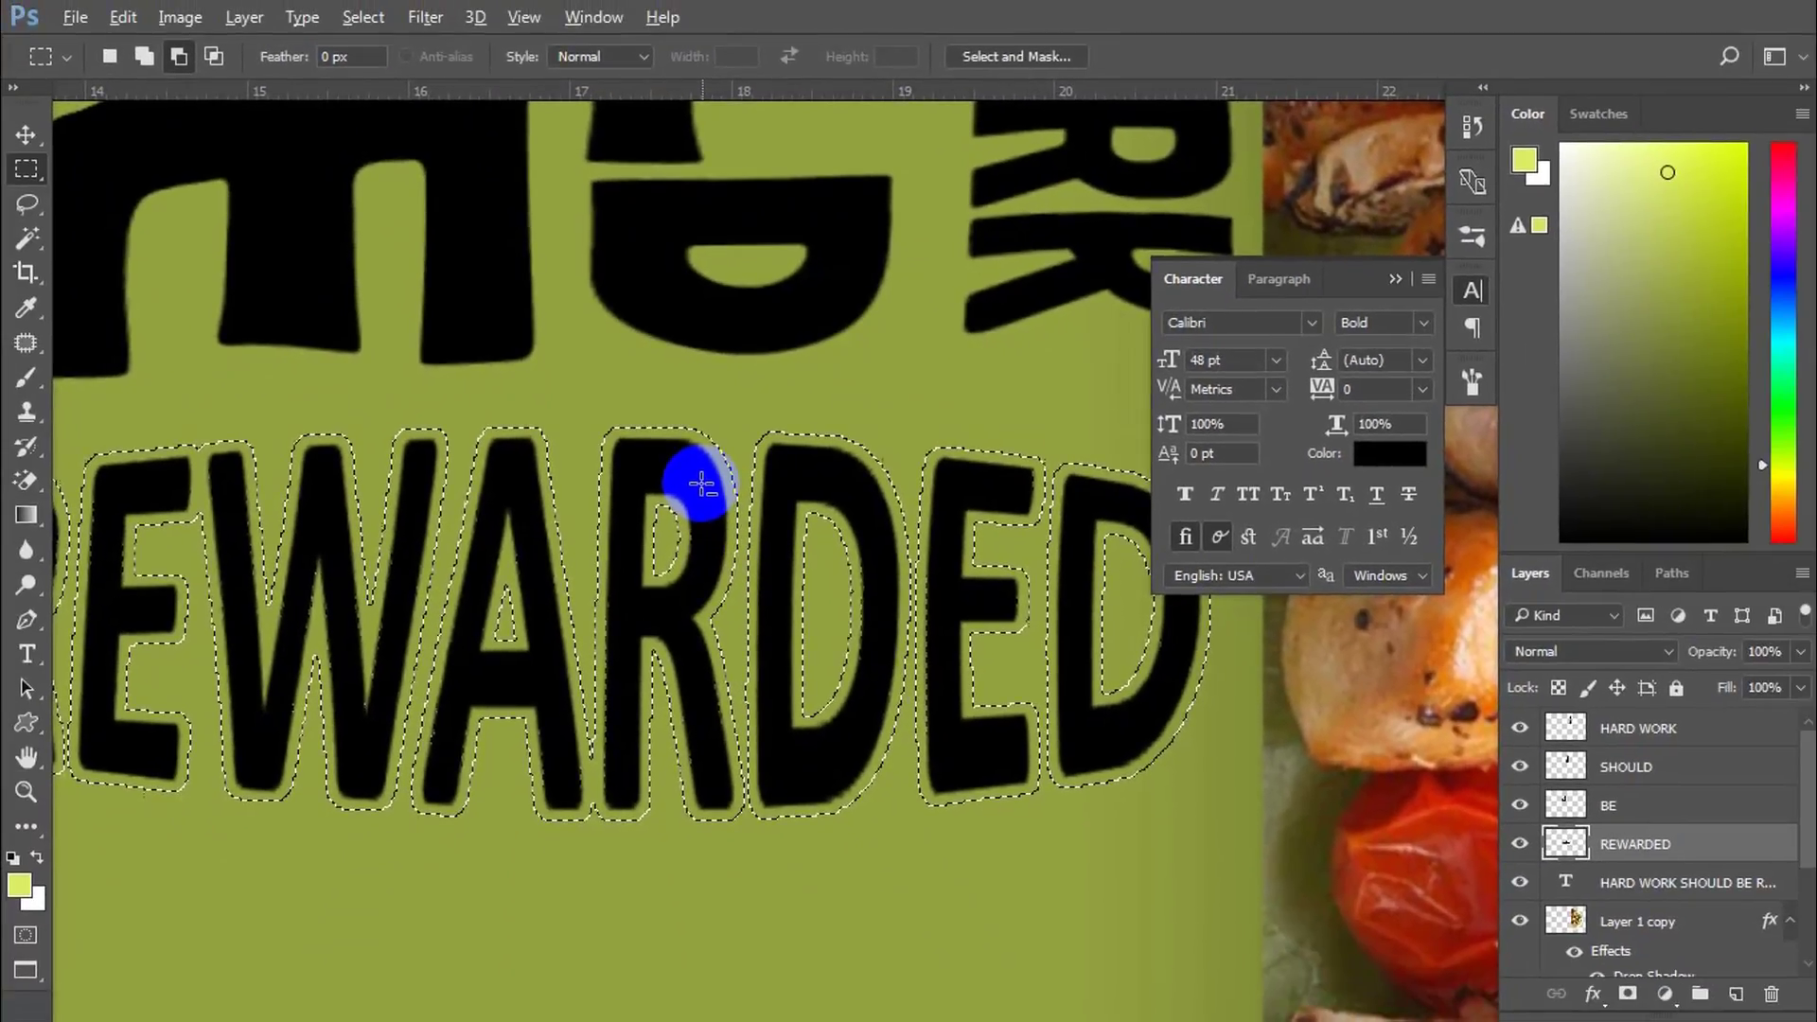
# Step: Outline the expanded REWARDED selection with a 4 px centred stroke in black (#000000)
pyautogui.scroll(-1, 731, 502)
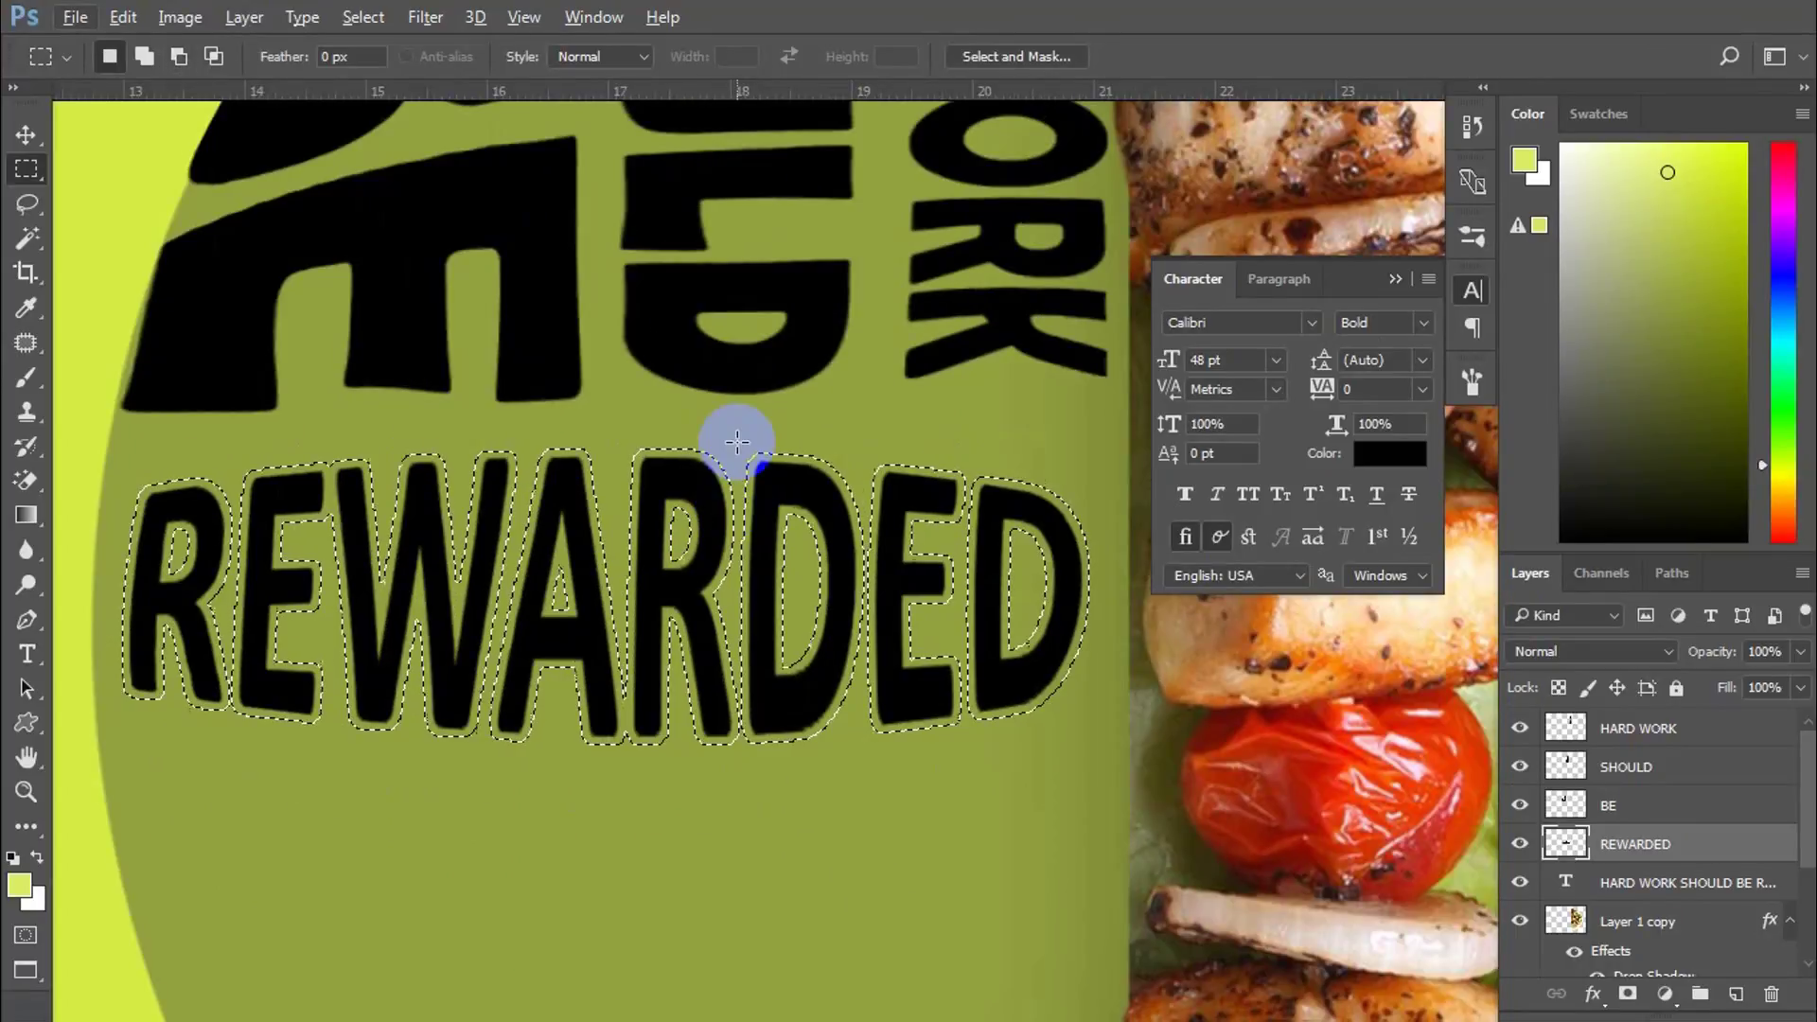
pyautogui.rightClick(547, 464)
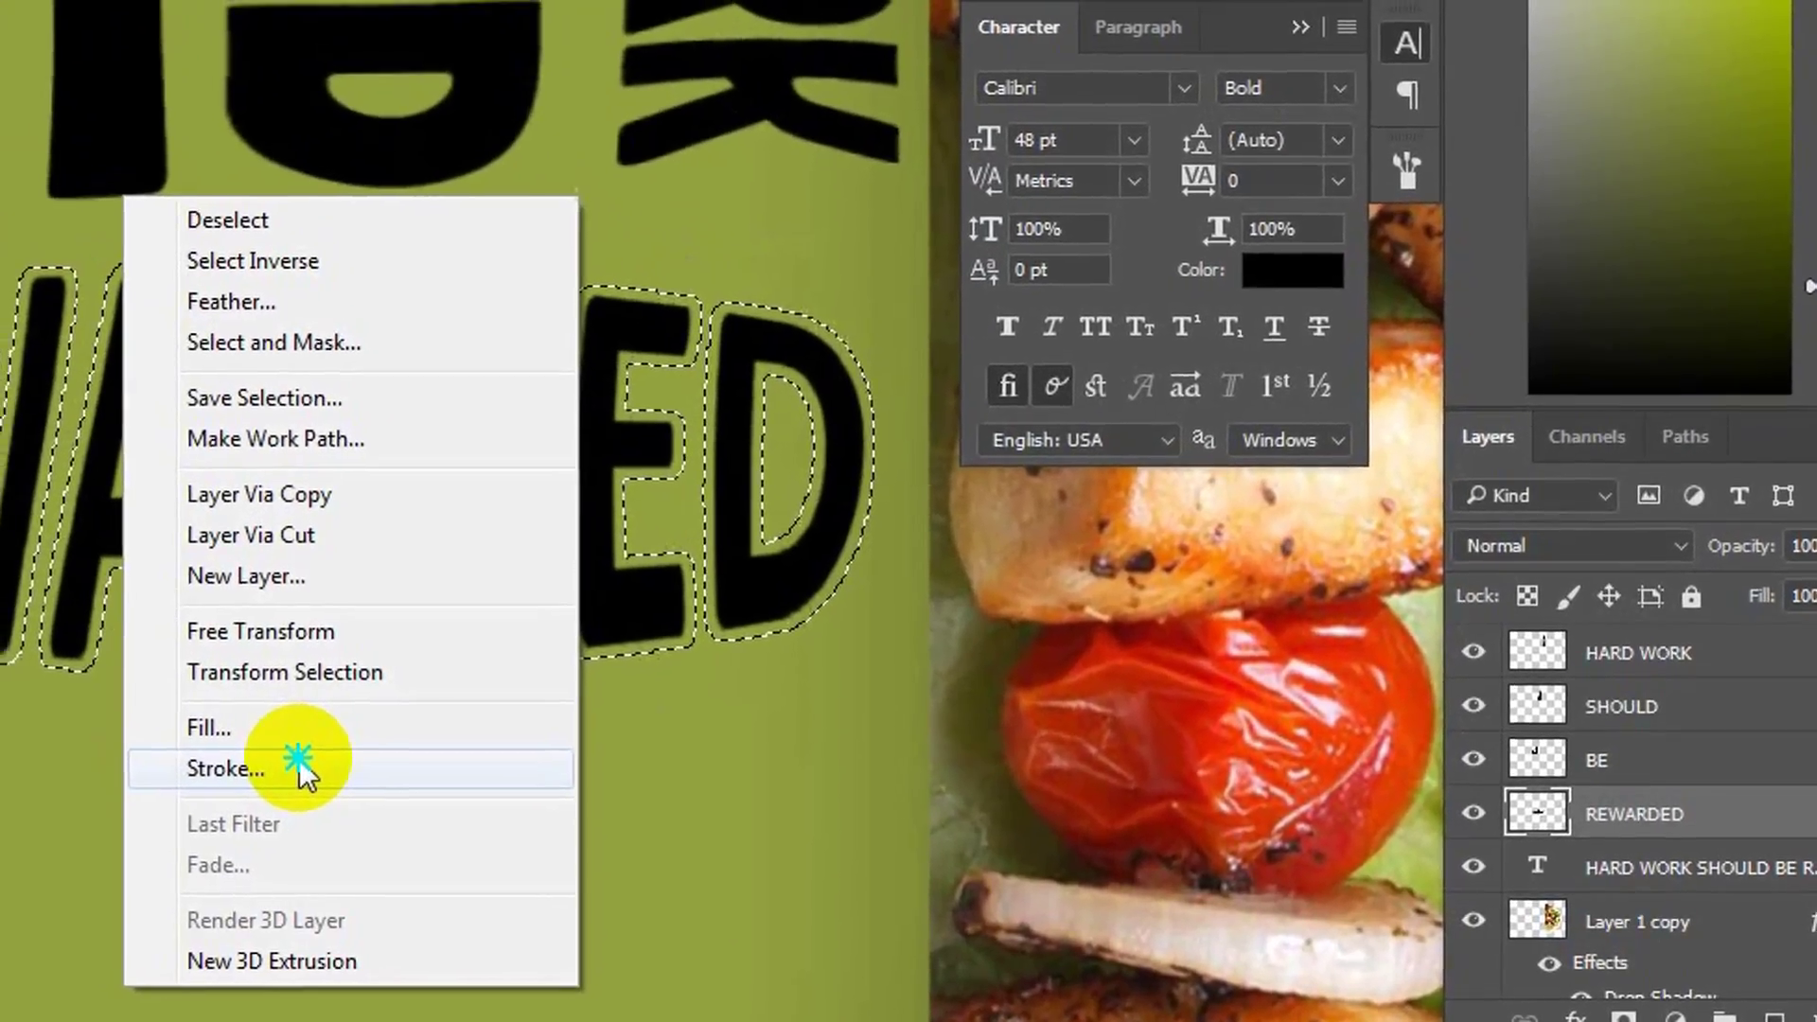
pyautogui.click(294, 768)
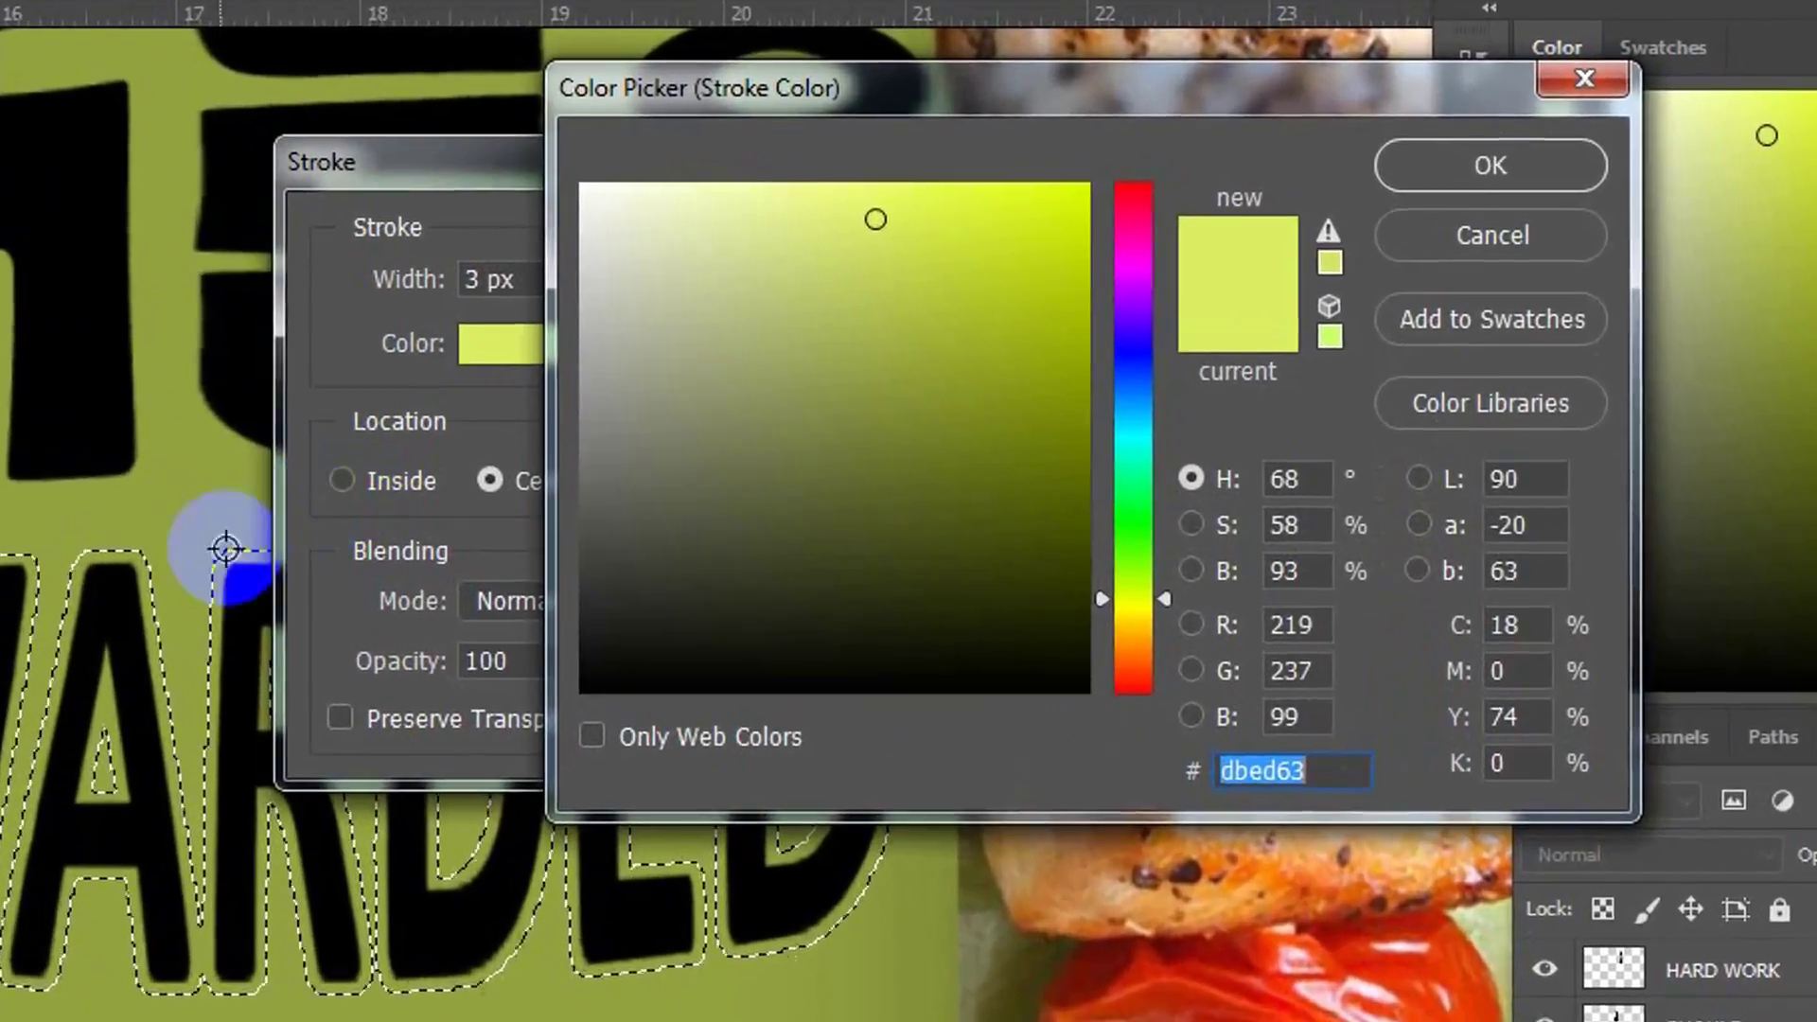
pyautogui.write('000000')
pyautogui.click(1442, 192)
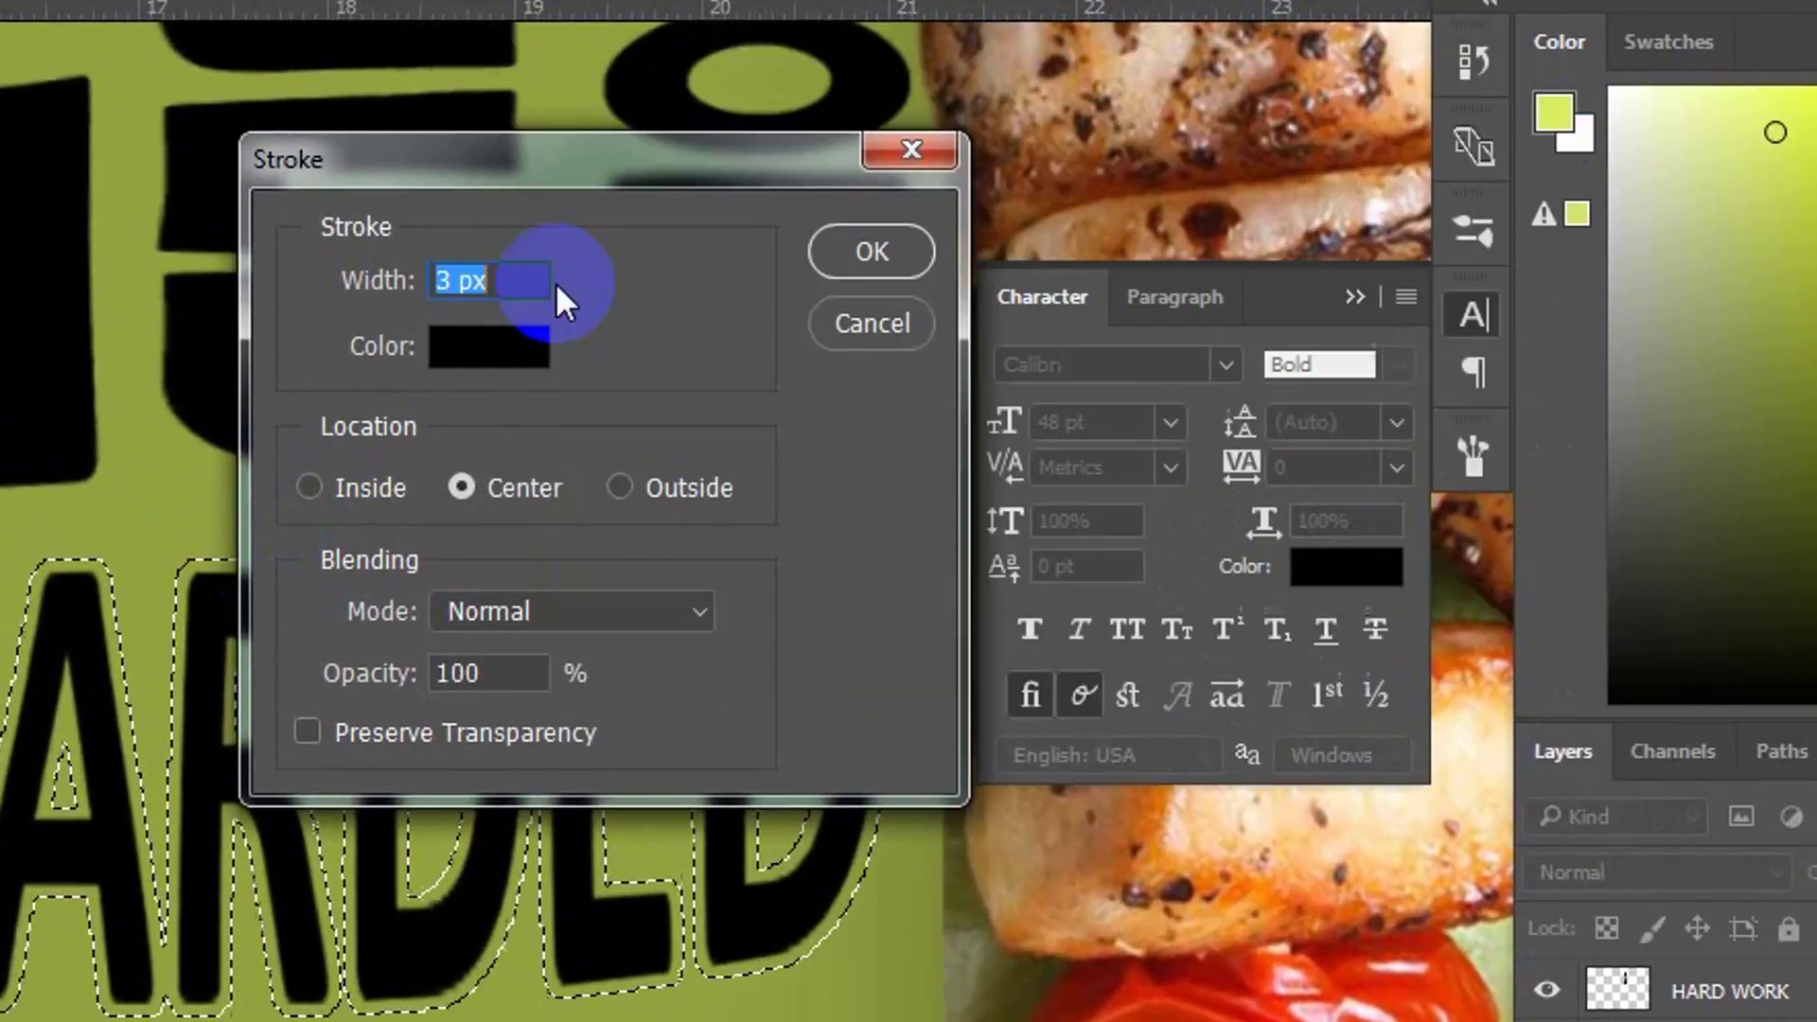
pyautogui.write('4')
pyautogui.click(871, 252)
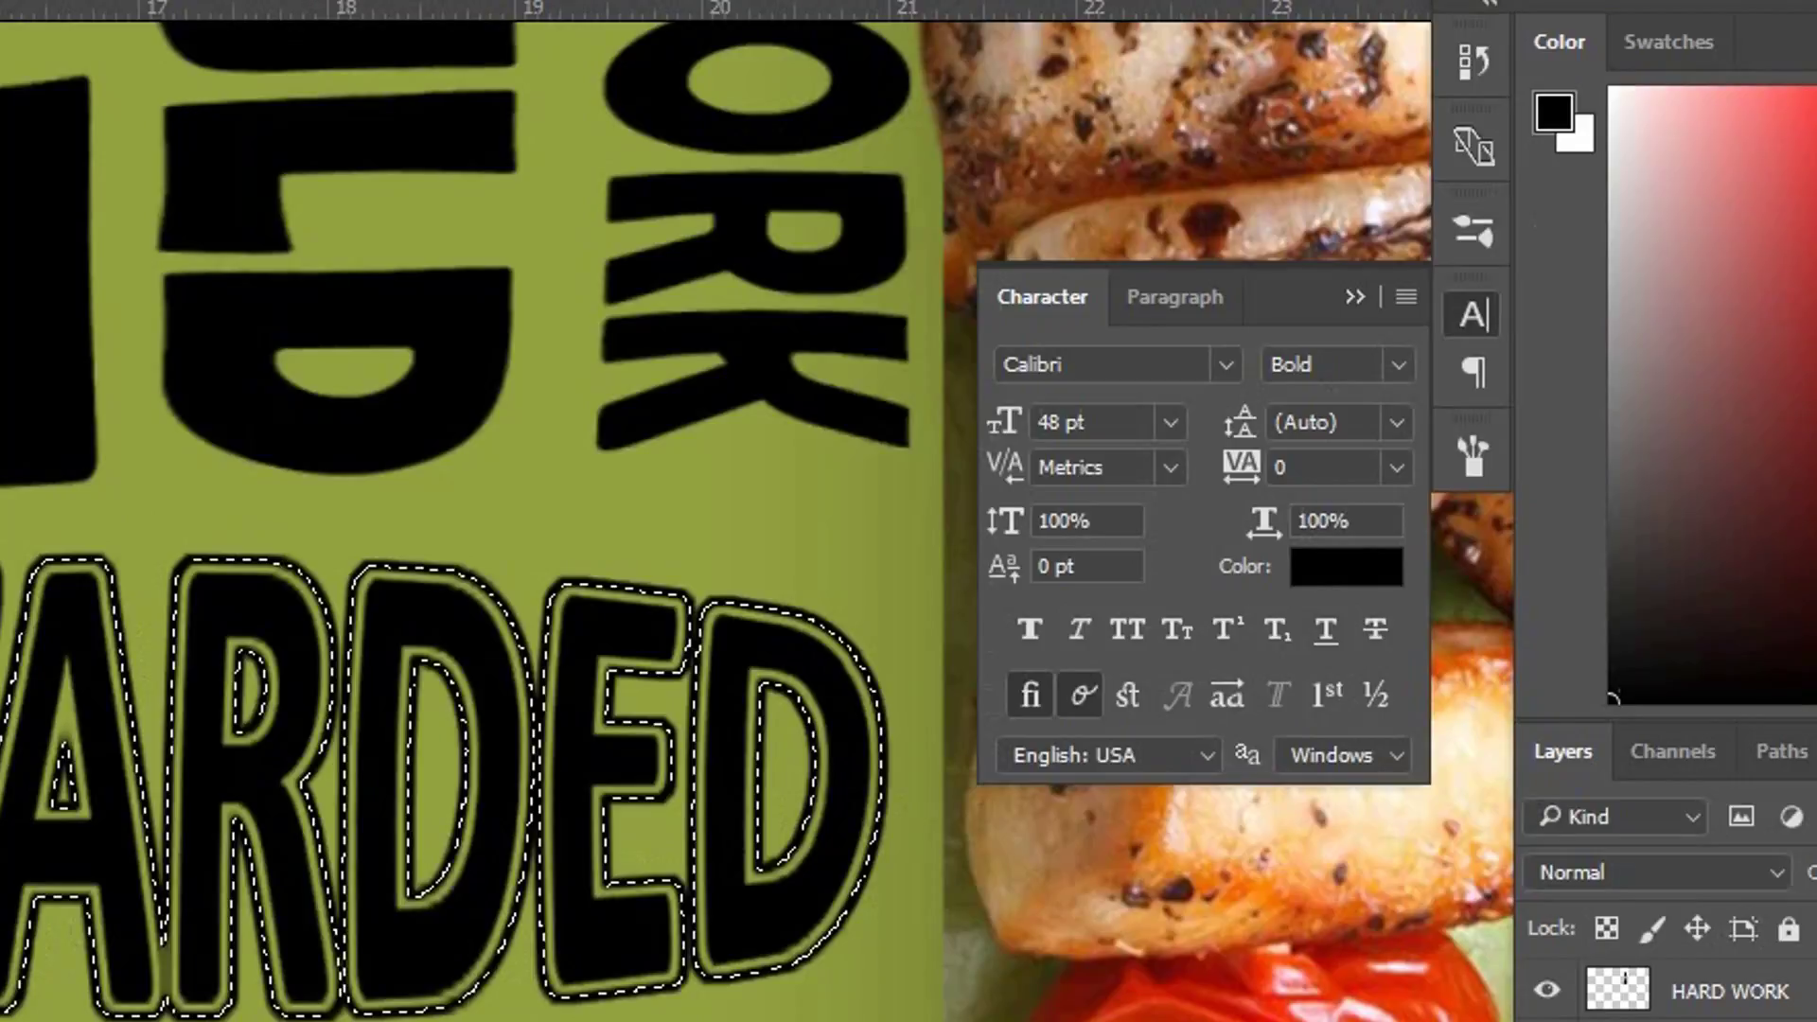
# Step: Clear the selection and enlarge the outlined REWARDED slightly so it spans the half circle
pyautogui.click(191, 607)
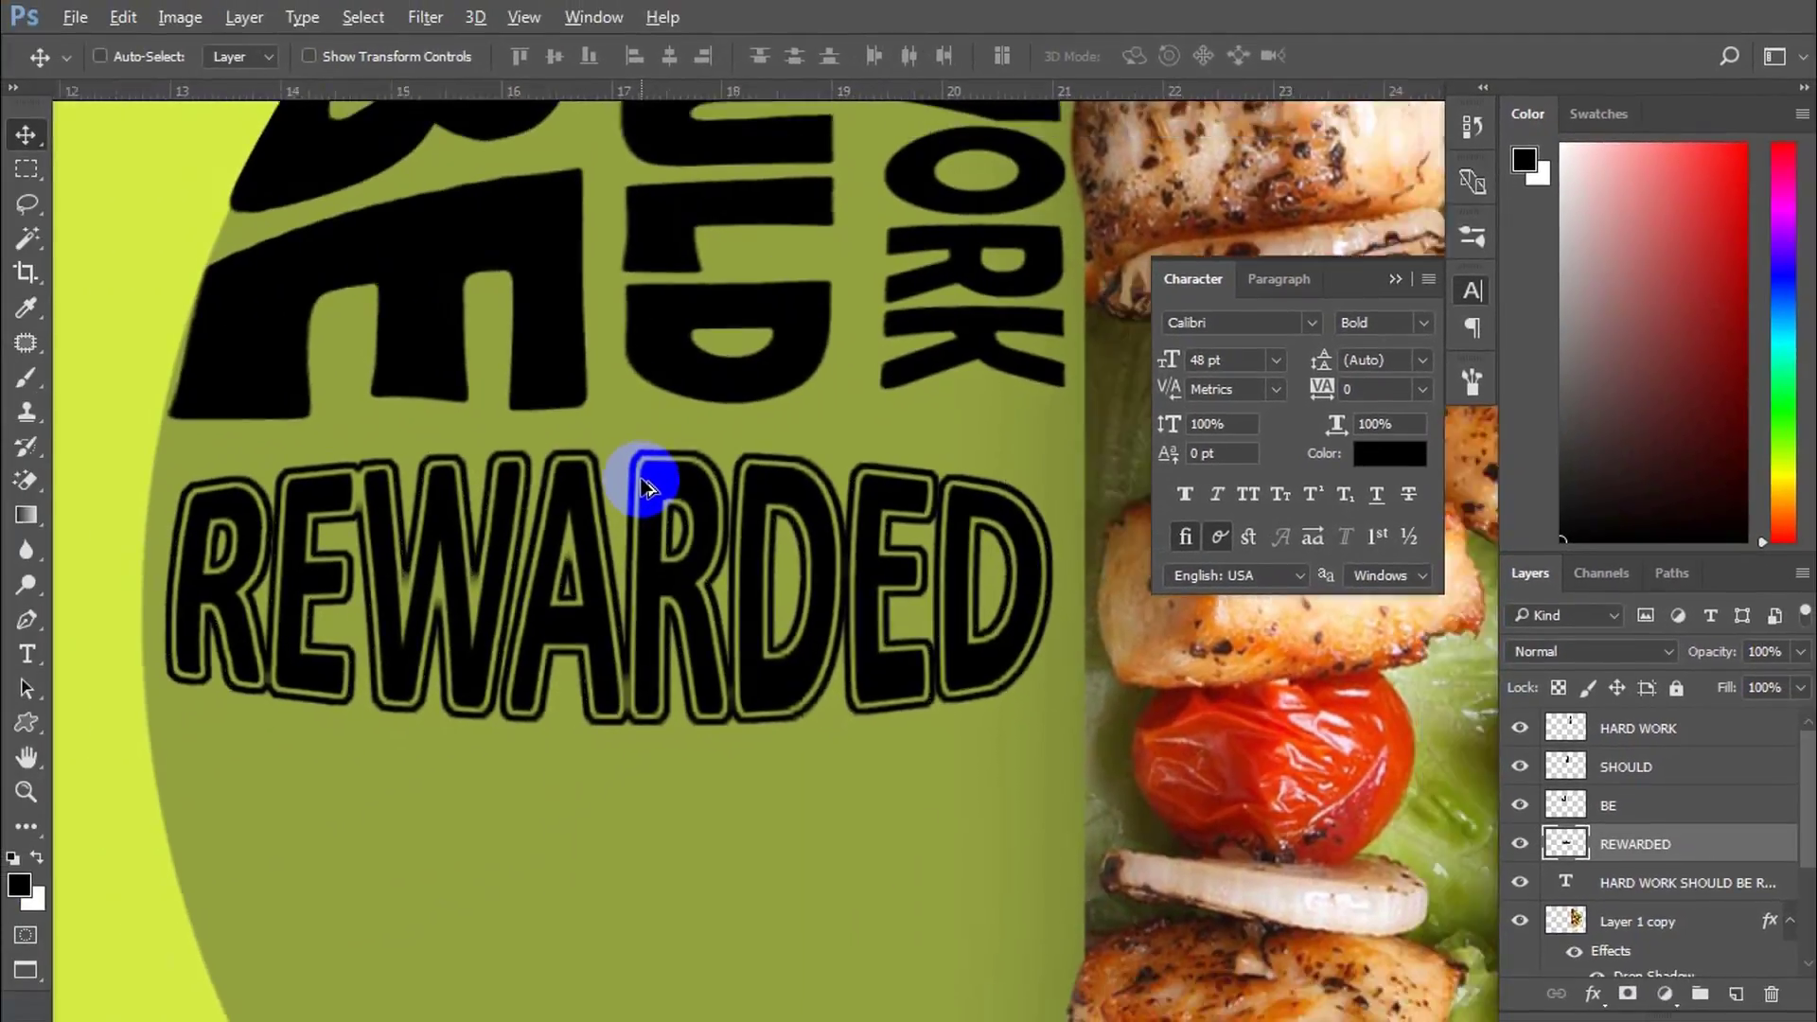
pyautogui.hotkey('ctrl', 't')
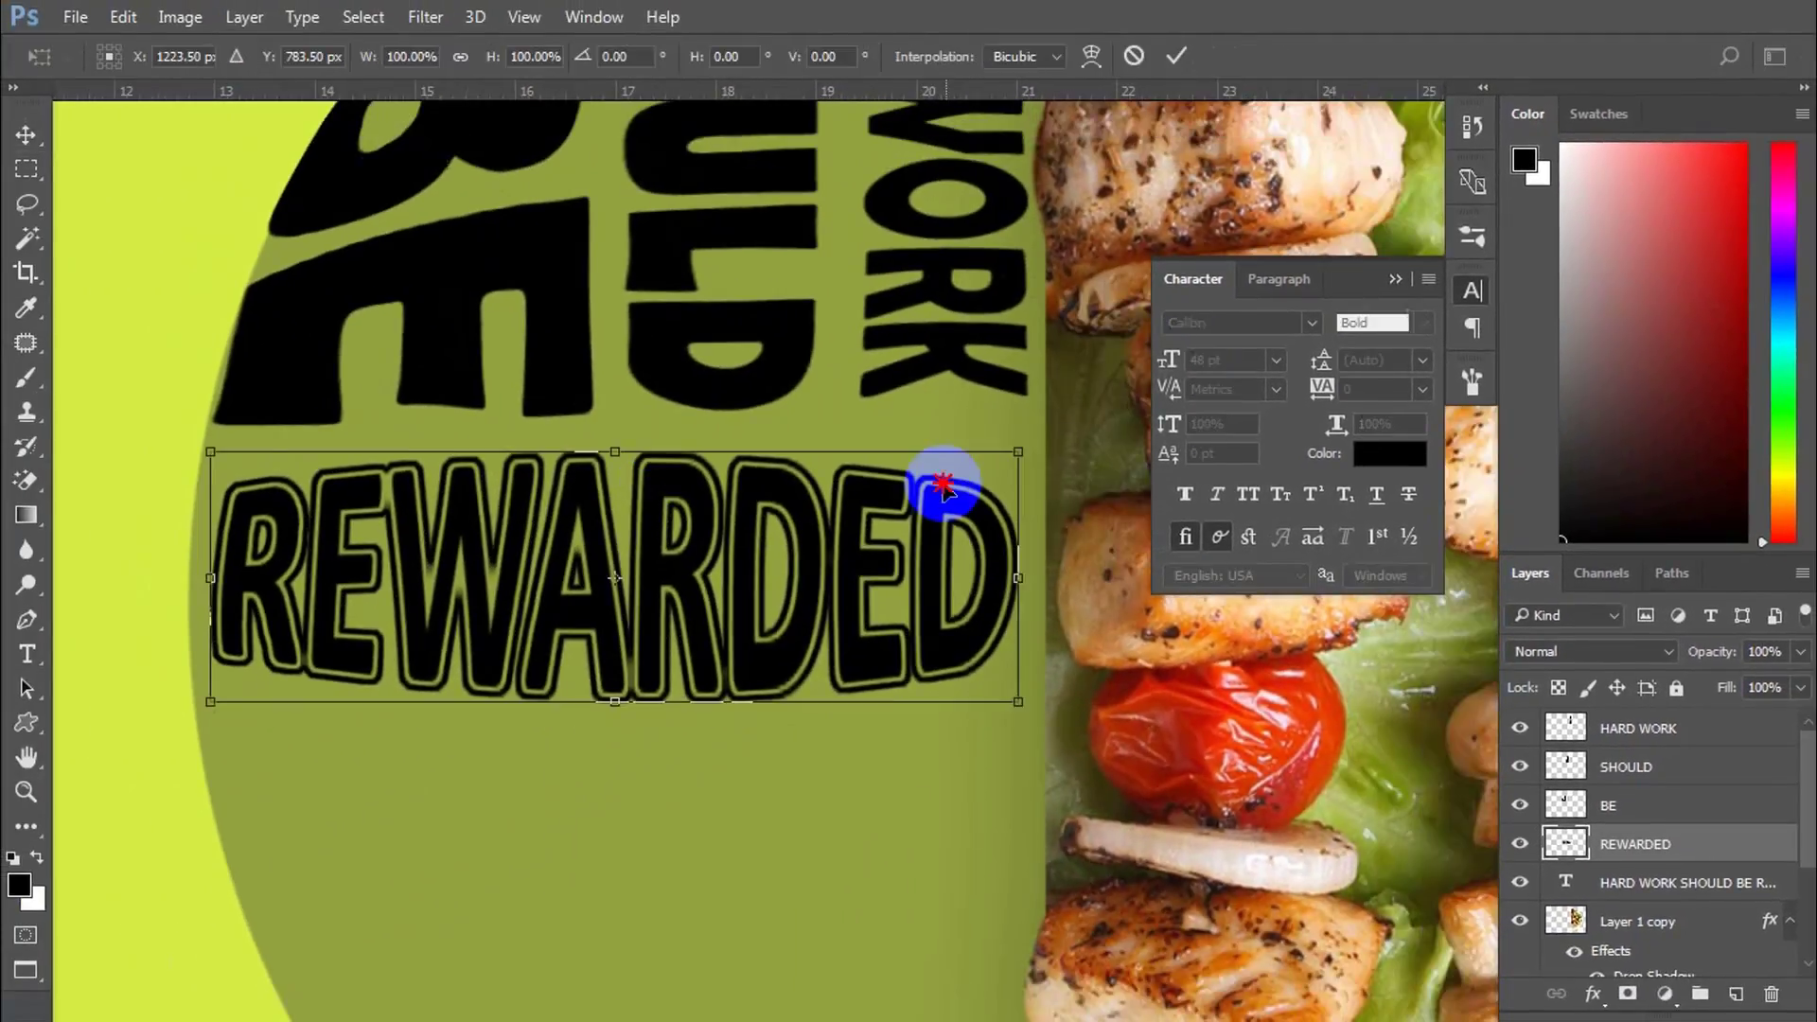
pyautogui.moveTo(1015, 446); pyautogui.dragTo(1040, 442)
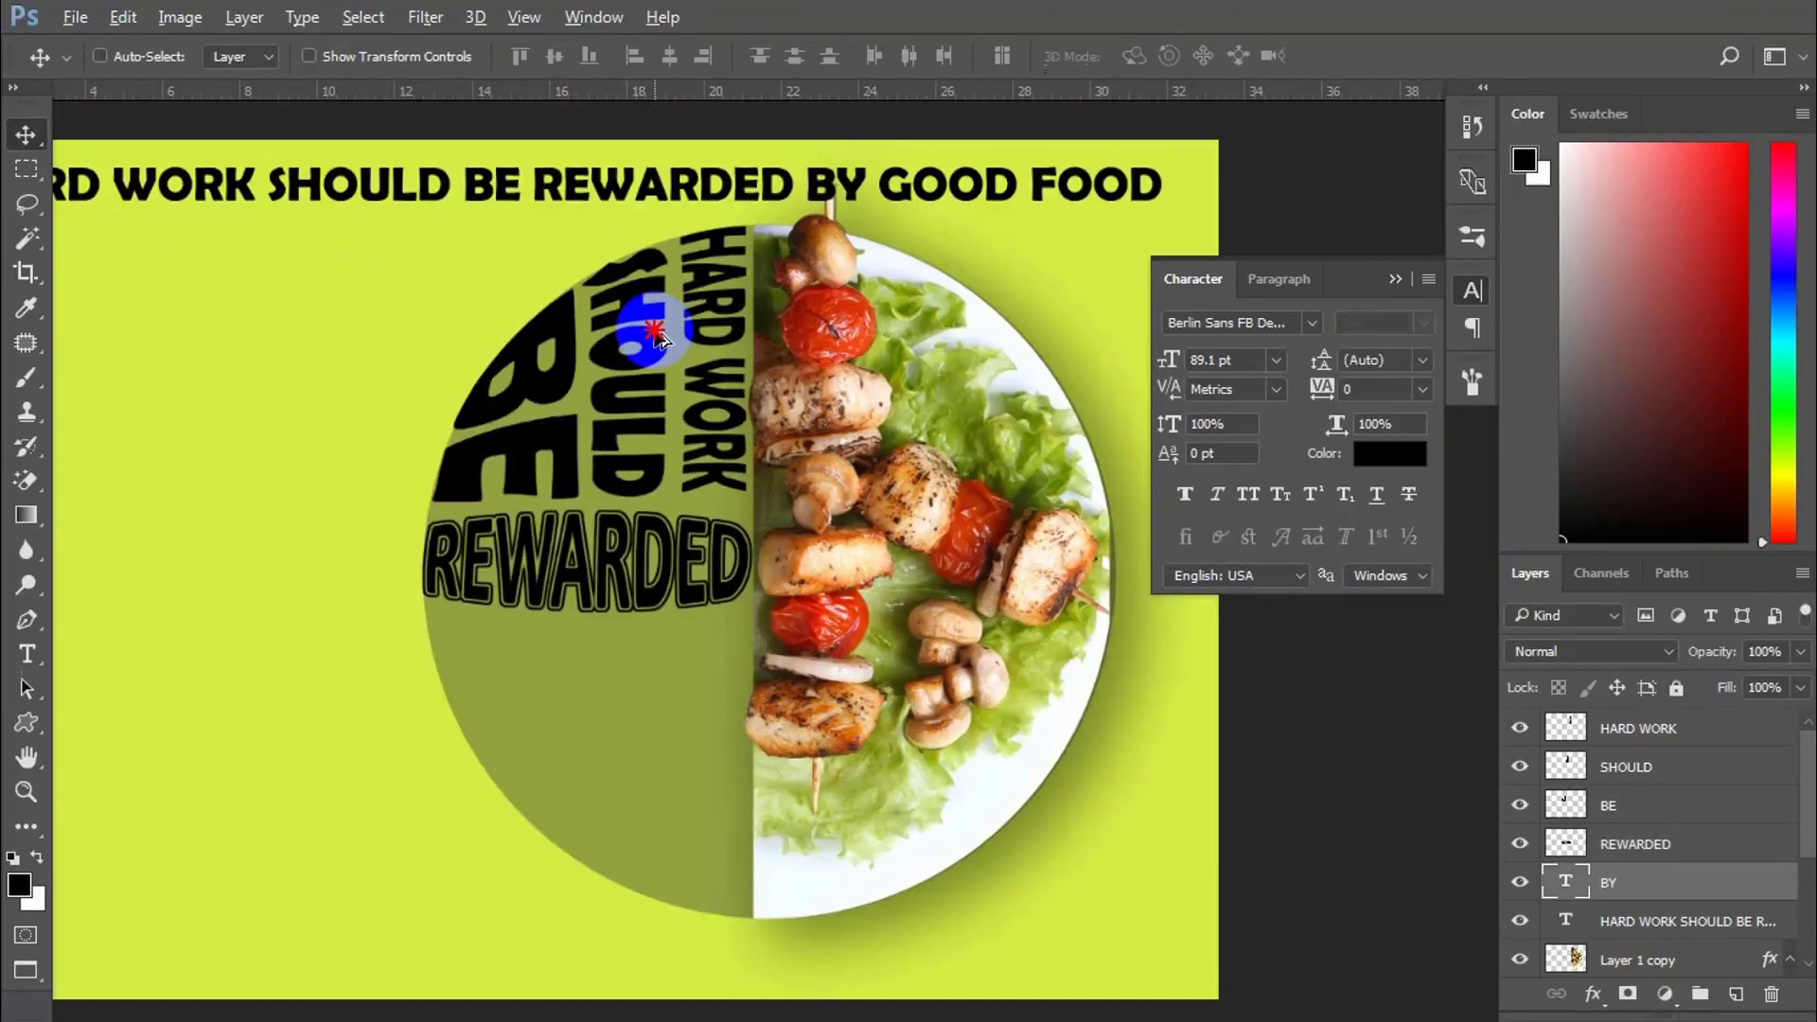
# Step: Place the word BY under the start of REWARDED, set in Arial Black and enlarged to about 146%
pyautogui.moveTo(655, 331); pyautogui.dragTo(556, 600)
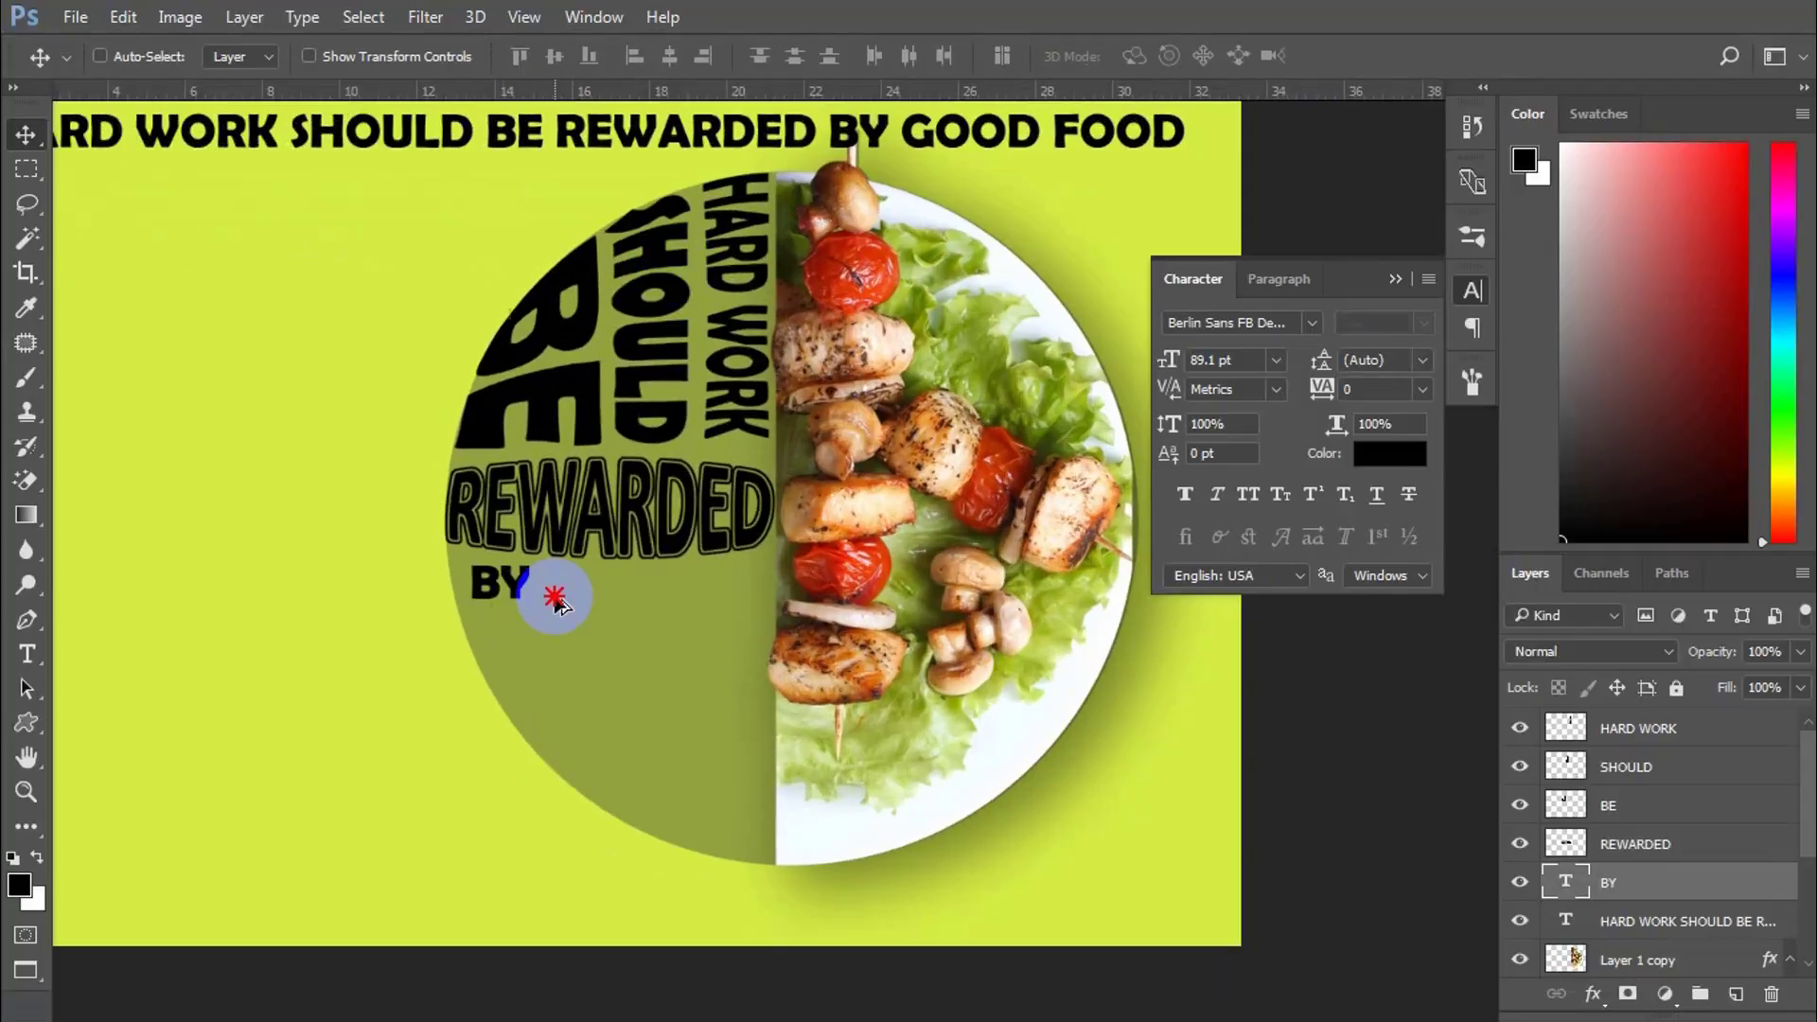
pyautogui.scroll(2, 556, 600)
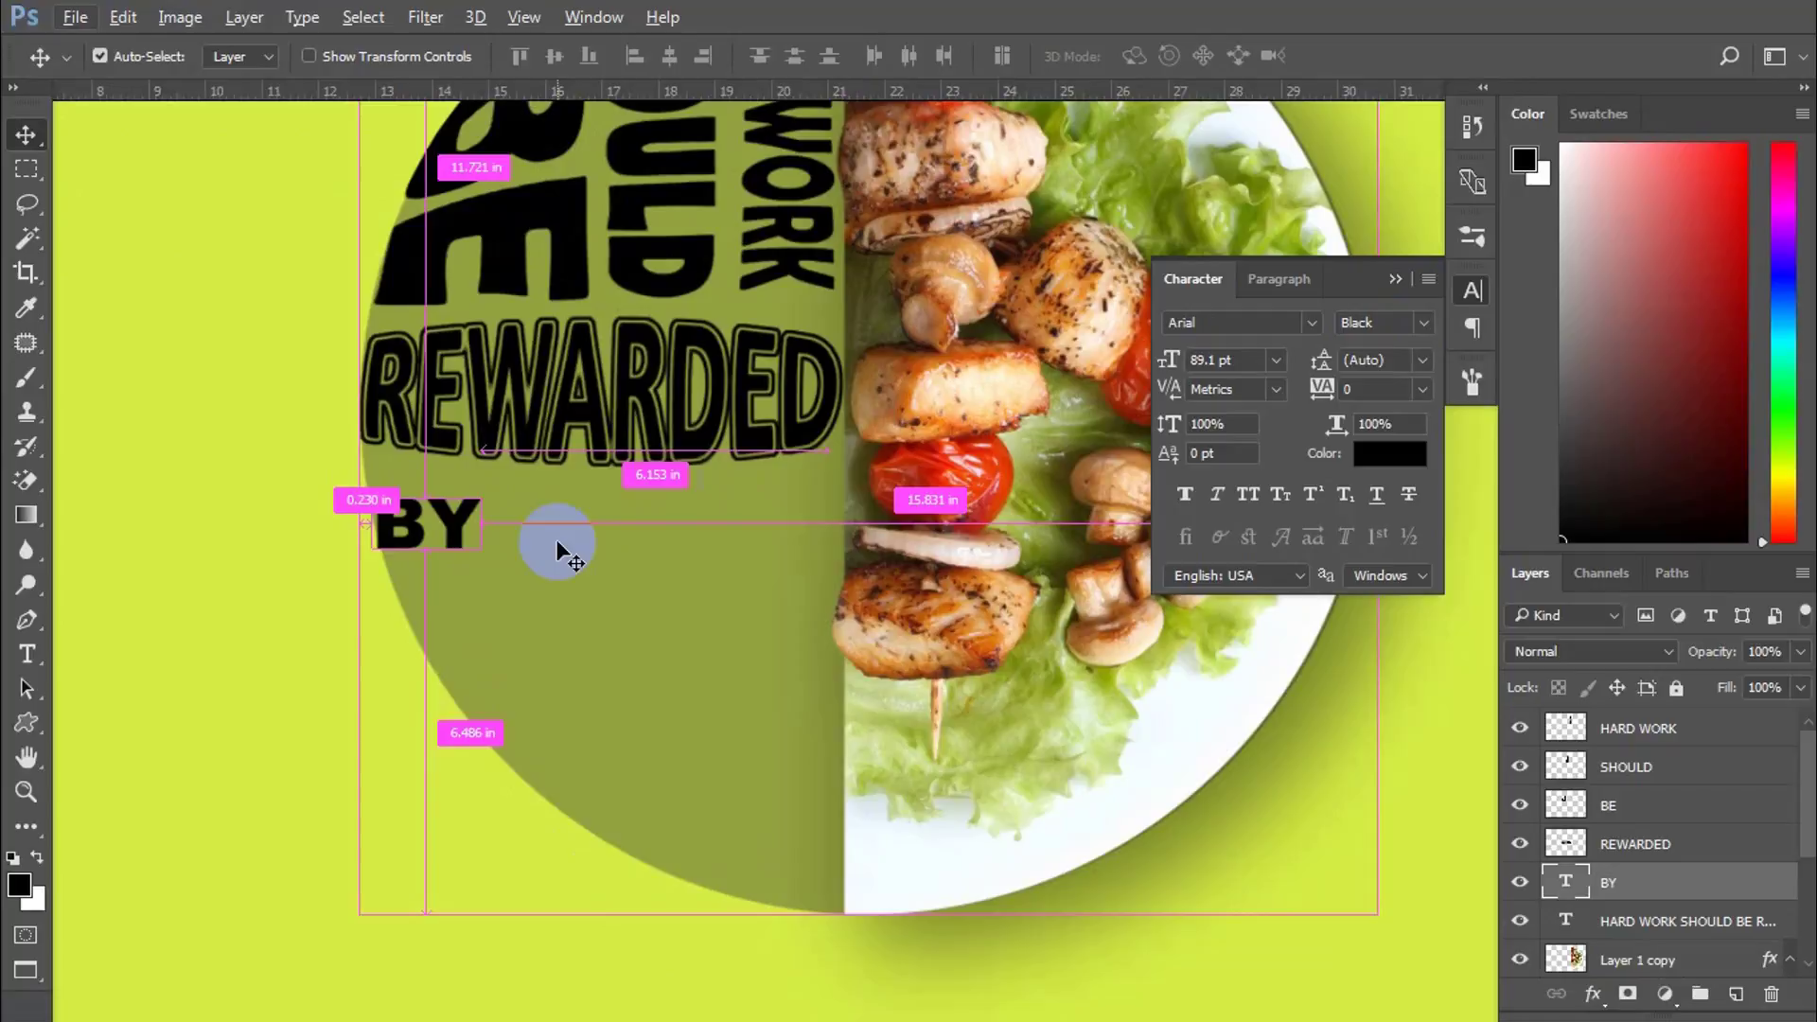
pyautogui.hotkey('ctrl', 't')
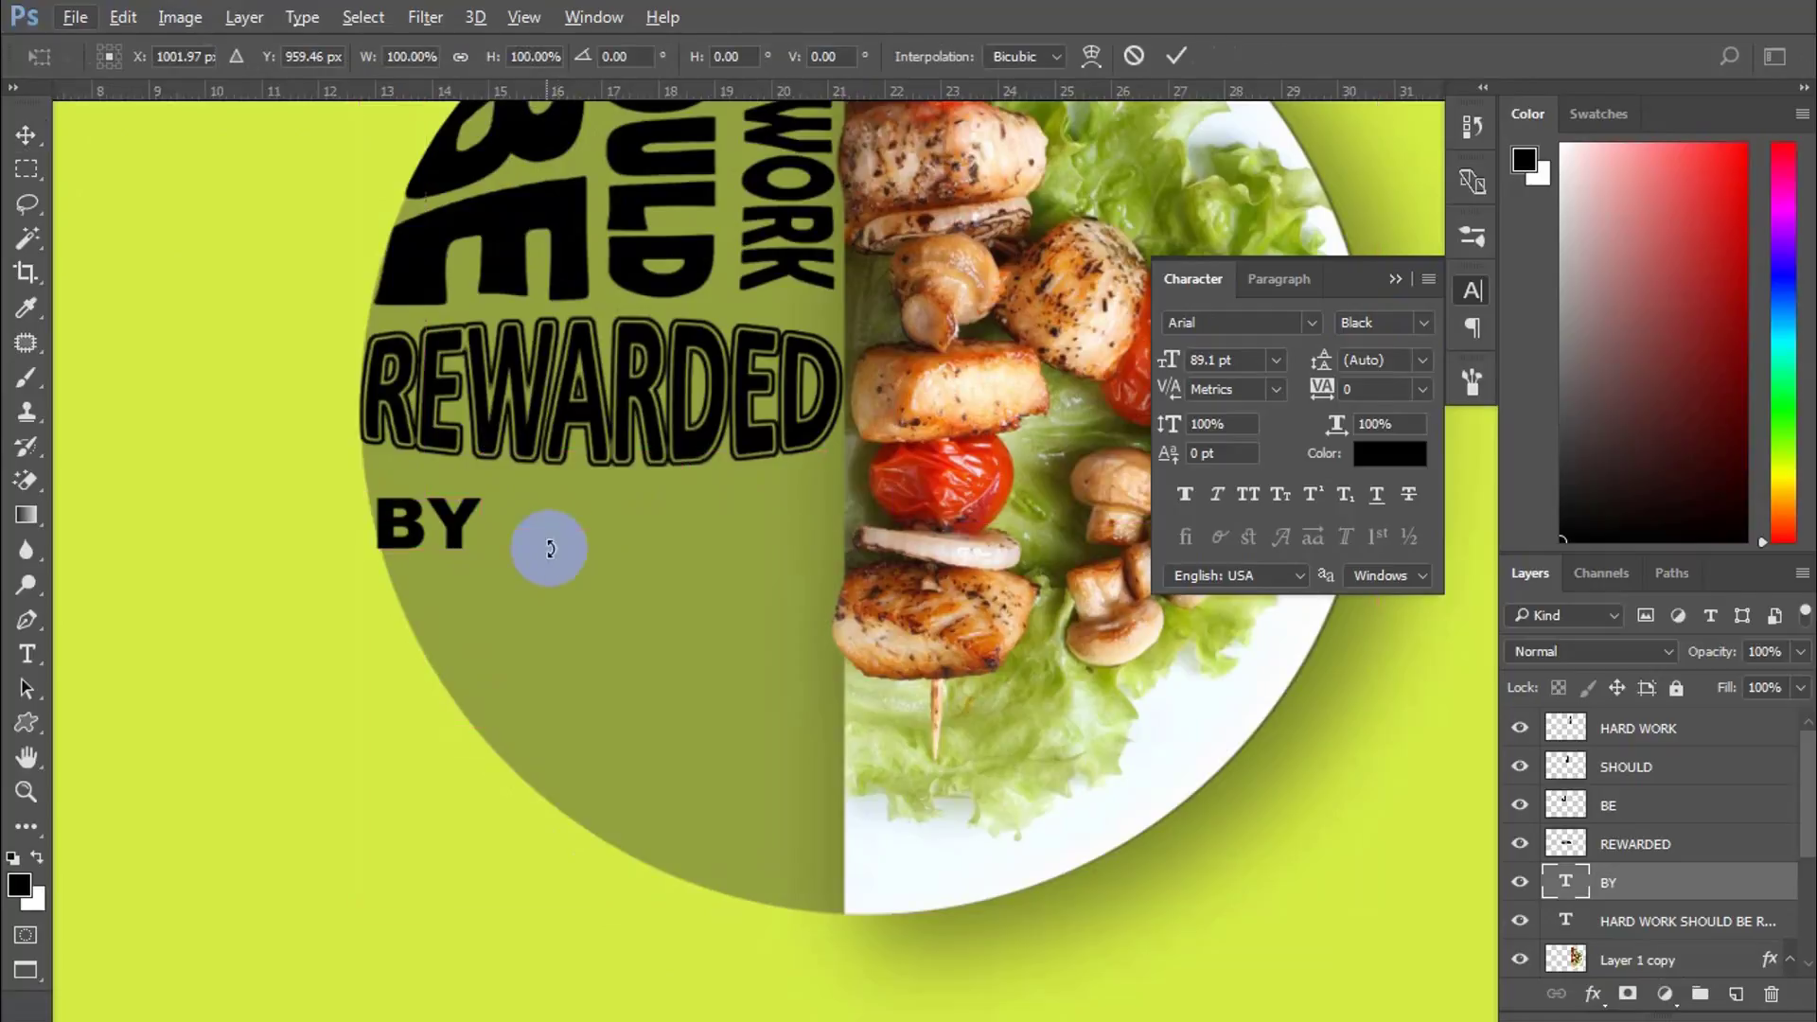
pyautogui.moveTo(505, 568); pyautogui.dragTo(499, 555)
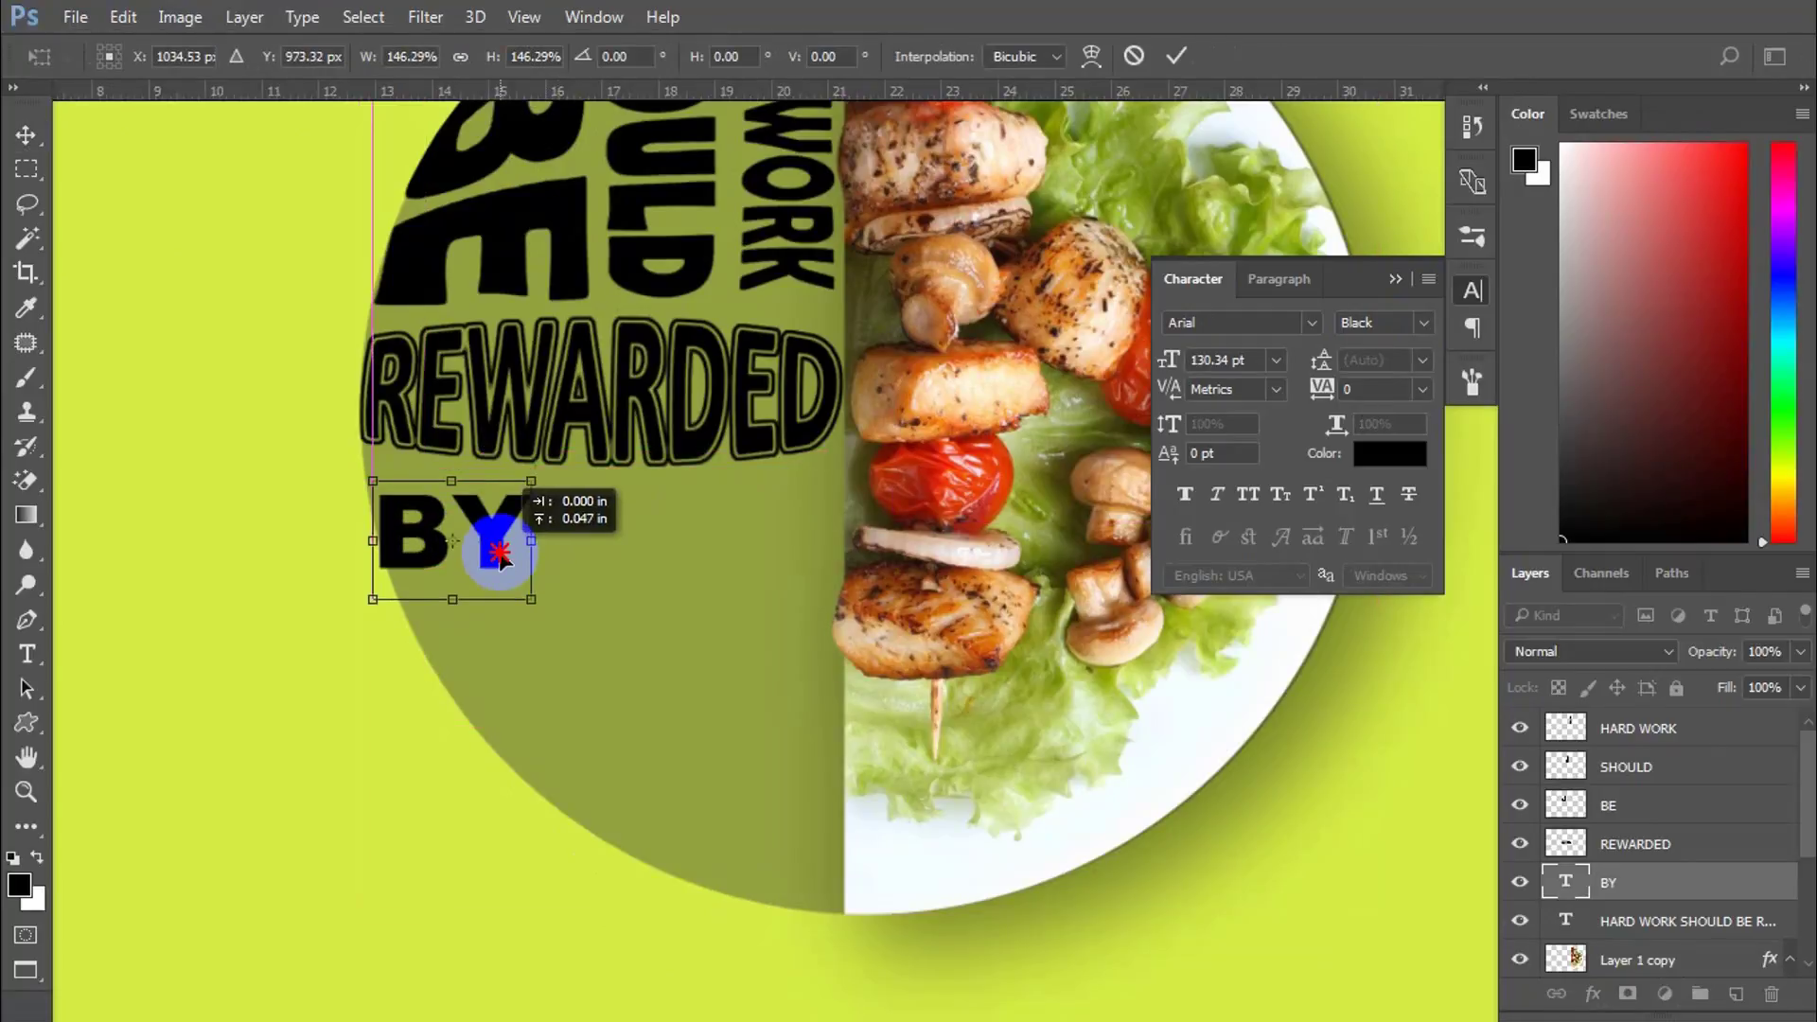
pyautogui.press('Return')
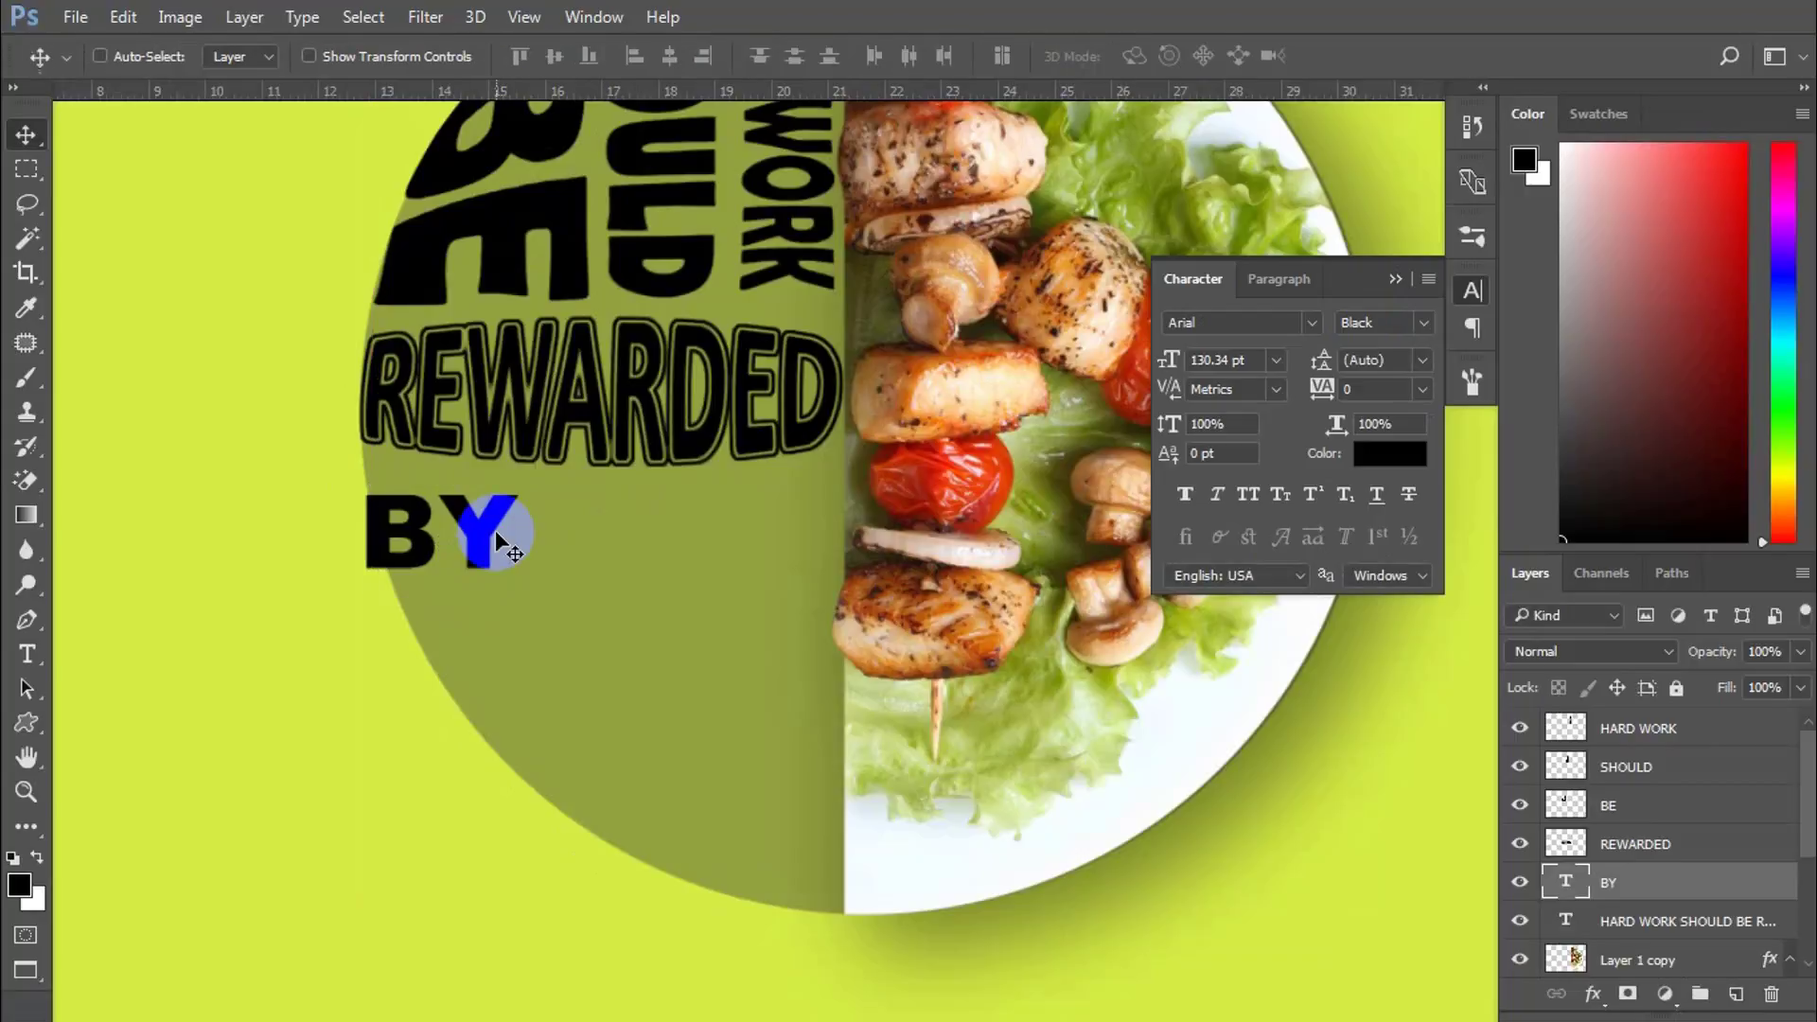
# Step: Rasterize the BY layer and stretch the word taller both upwards and downwards
pyautogui.click(1760, 896)
pyautogui.hotkey('ctrl', 't')
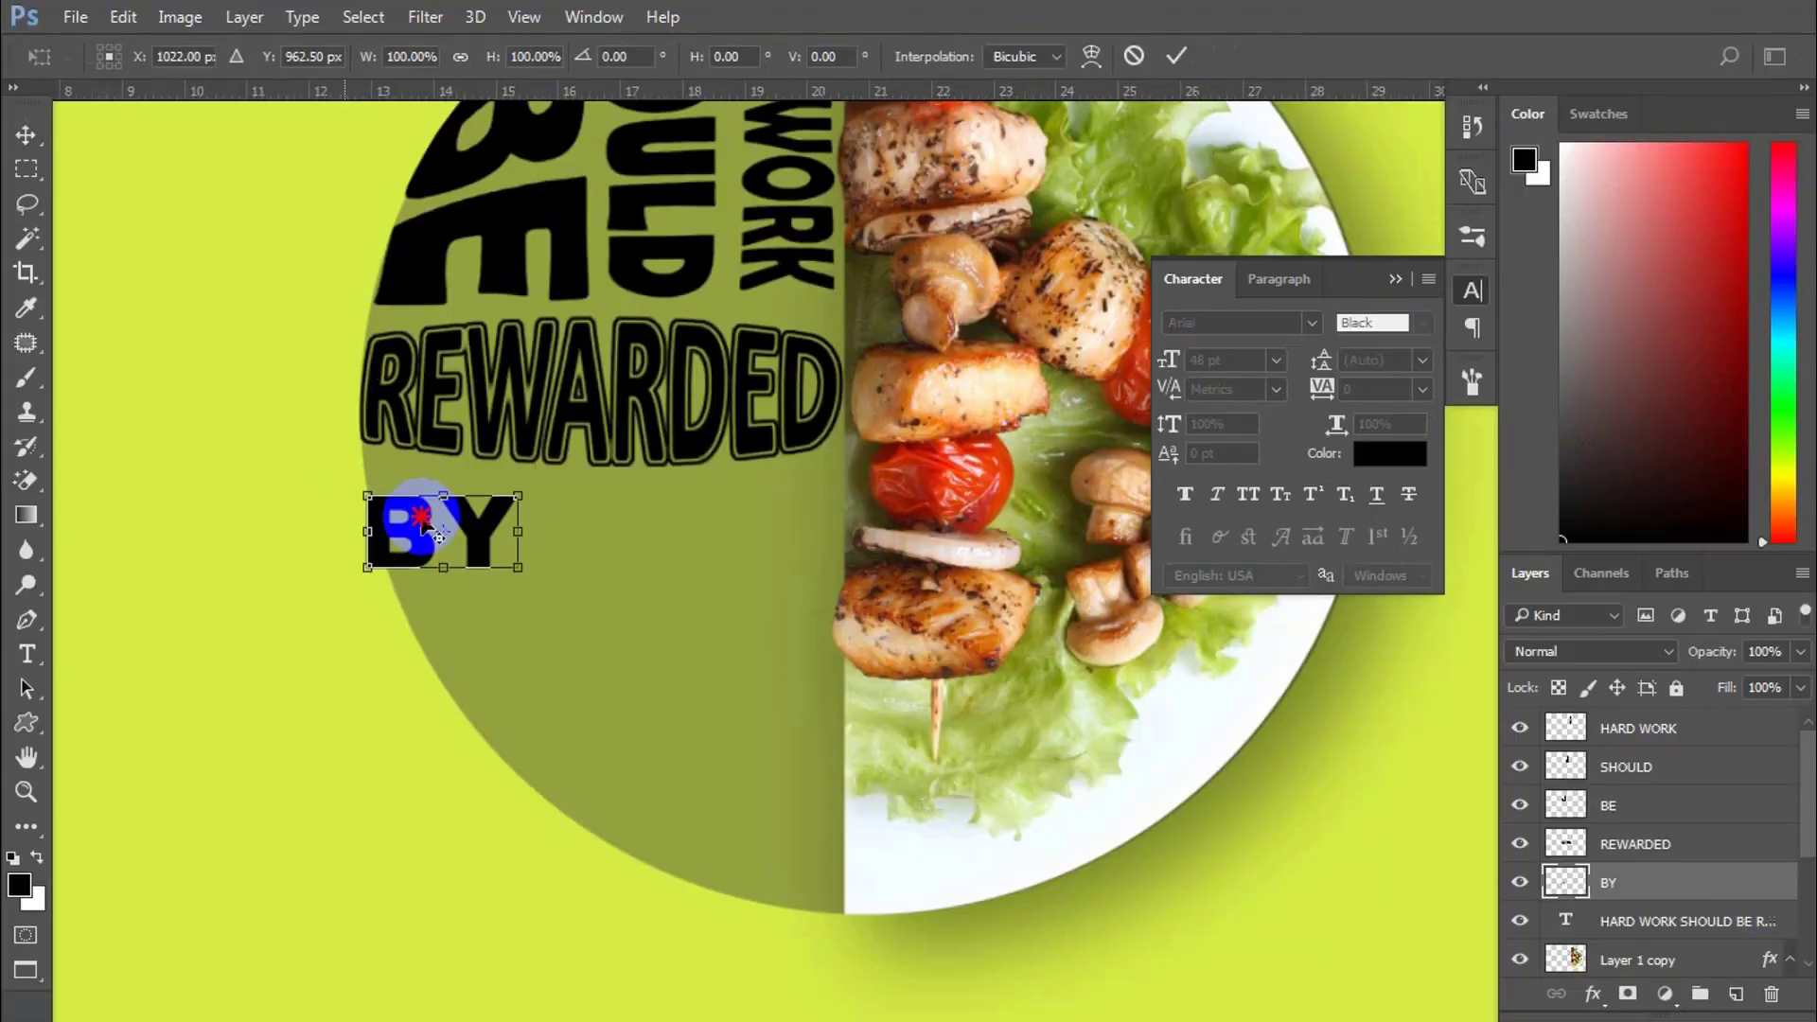
pyautogui.scroll(3, 415, 503)
pyautogui.moveTo(476, 492); pyautogui.dragTo(474, 445)
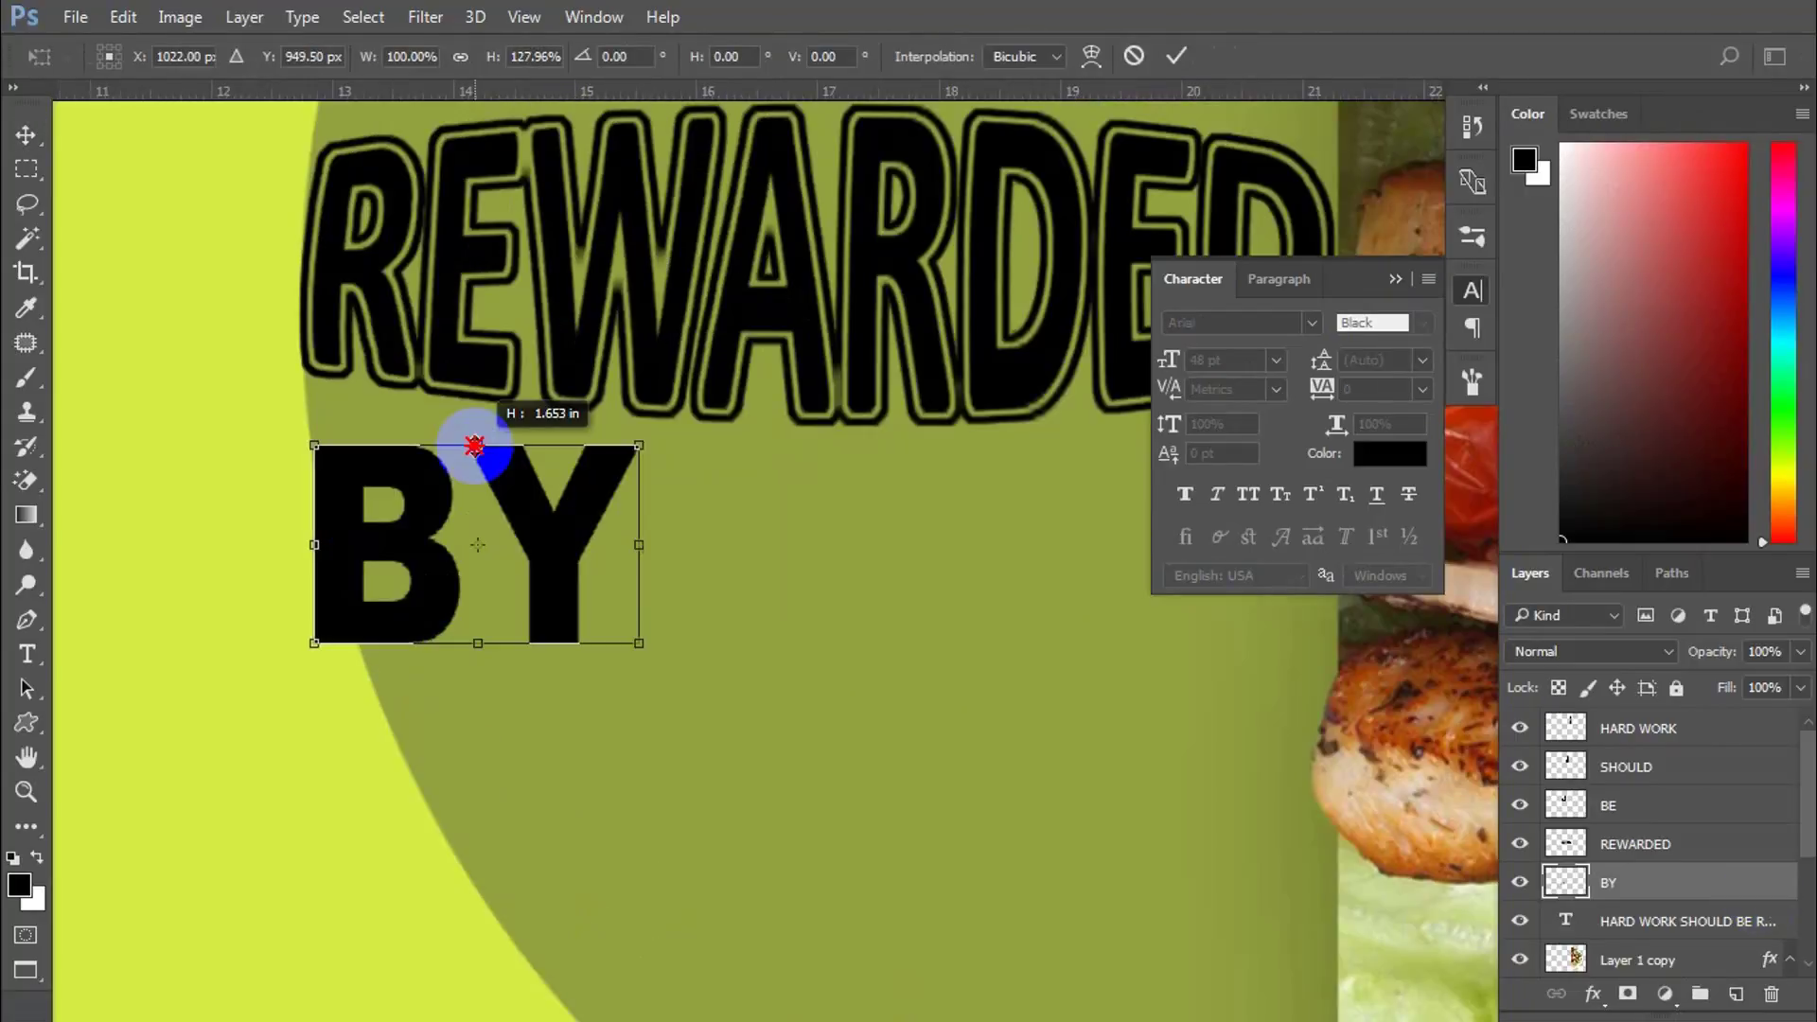
pyautogui.moveTo(478, 643); pyautogui.dragTo(478, 667)
# Step: Warp BY so the B follows the circle's outline and the Y's corners stretch downwards, and apply the warp
pyautogui.click(356, 650)
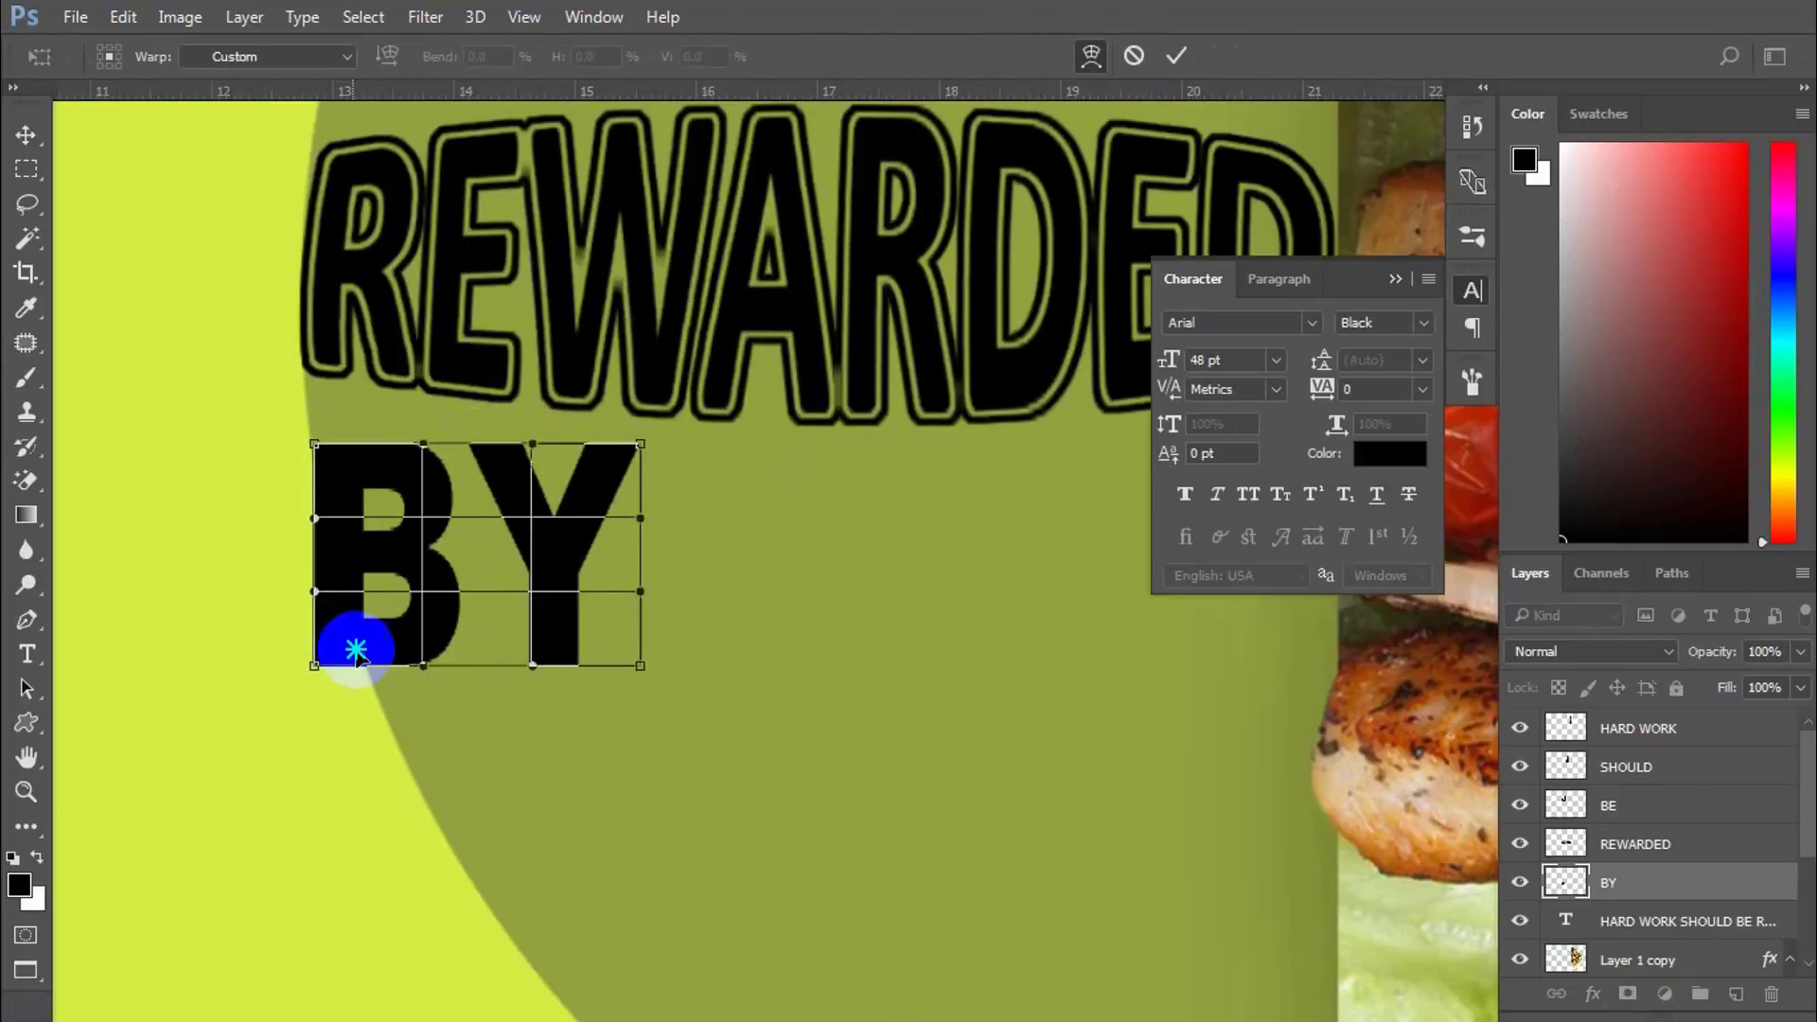
pyautogui.moveTo(356, 651); pyautogui.dragTo(320, 514)
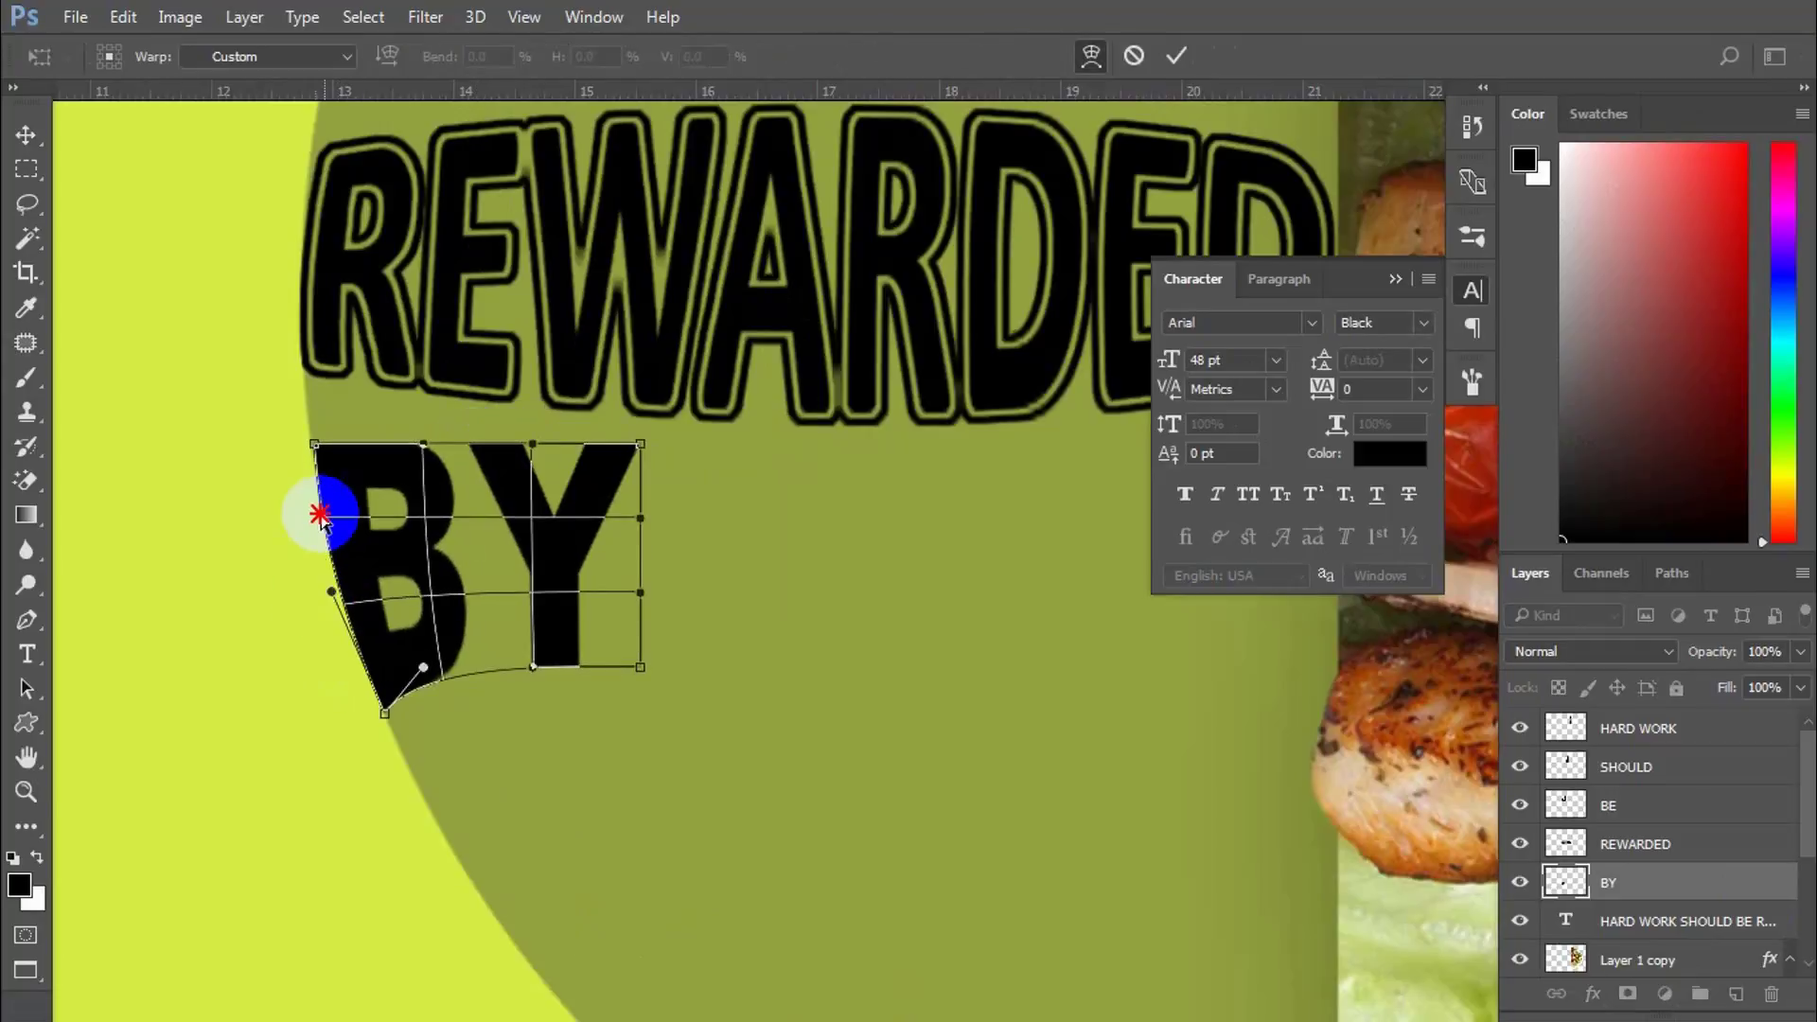
pyautogui.moveTo(533, 668); pyautogui.dragTo(652, 704)
pyautogui.moveTo(641, 444); pyautogui.dragTo(649, 705)
pyautogui.scroll(-3, 456, 546)
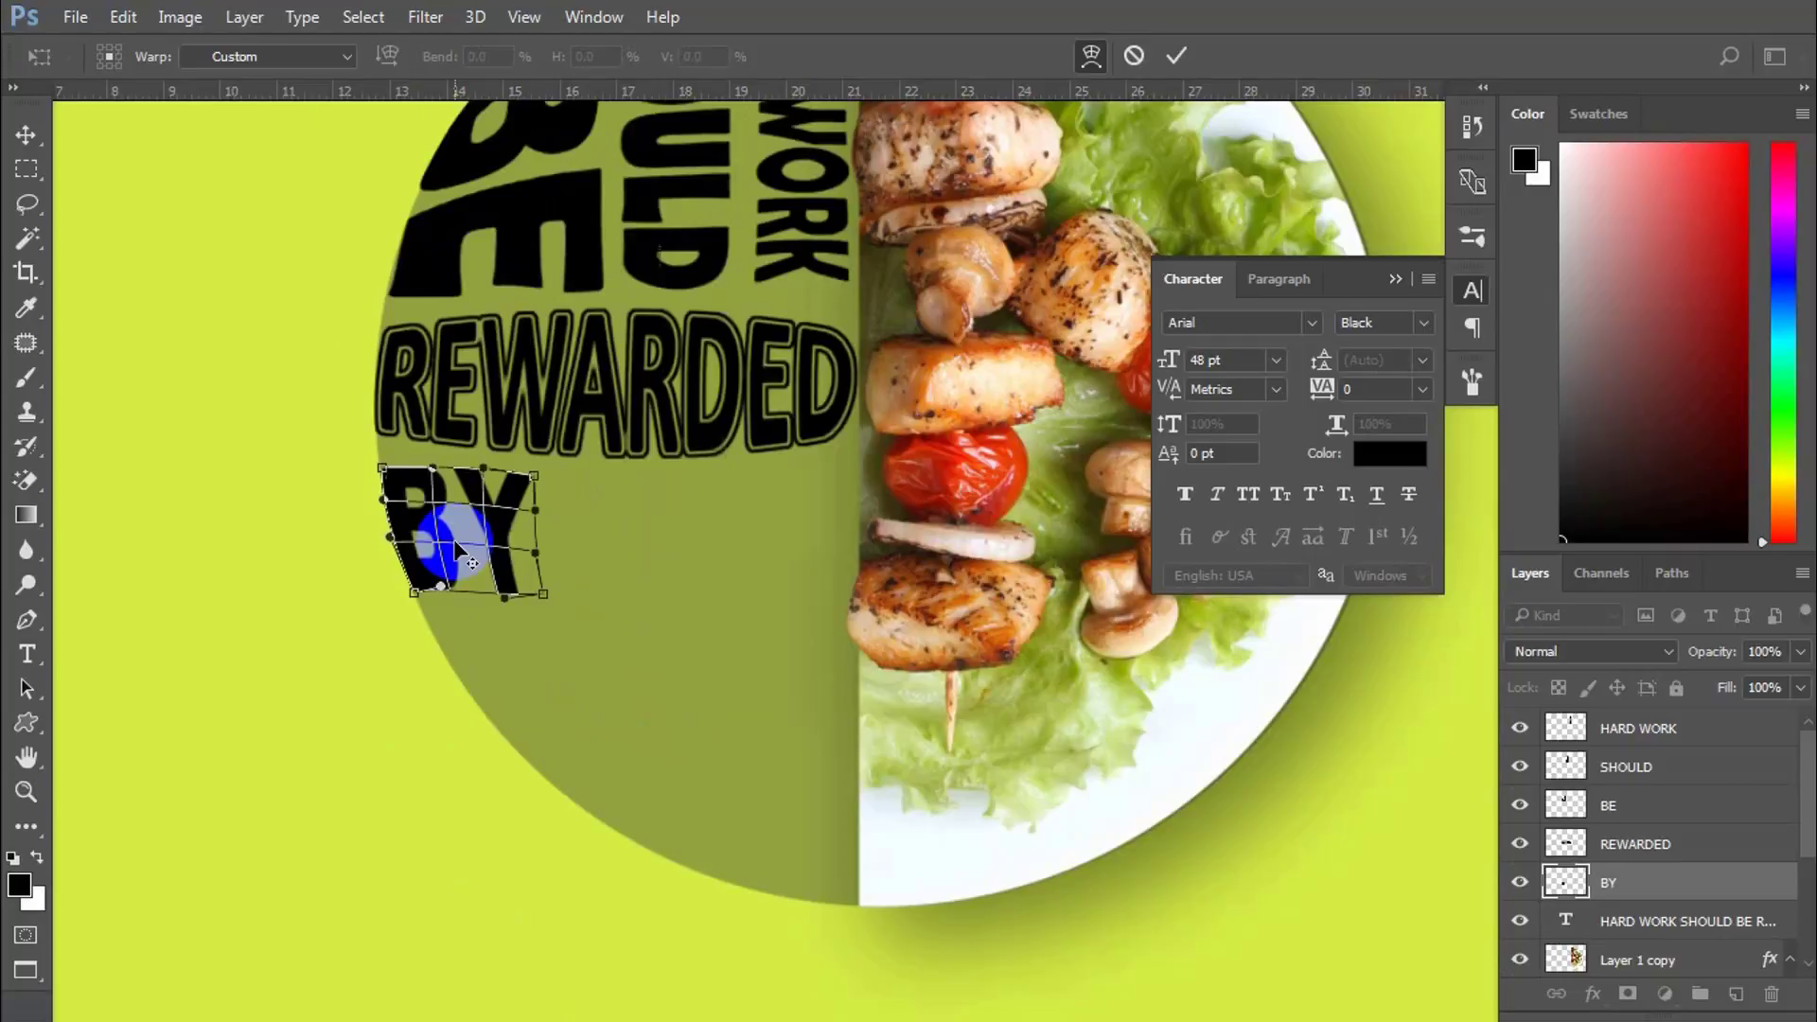
pyautogui.doubleClick(456, 546)
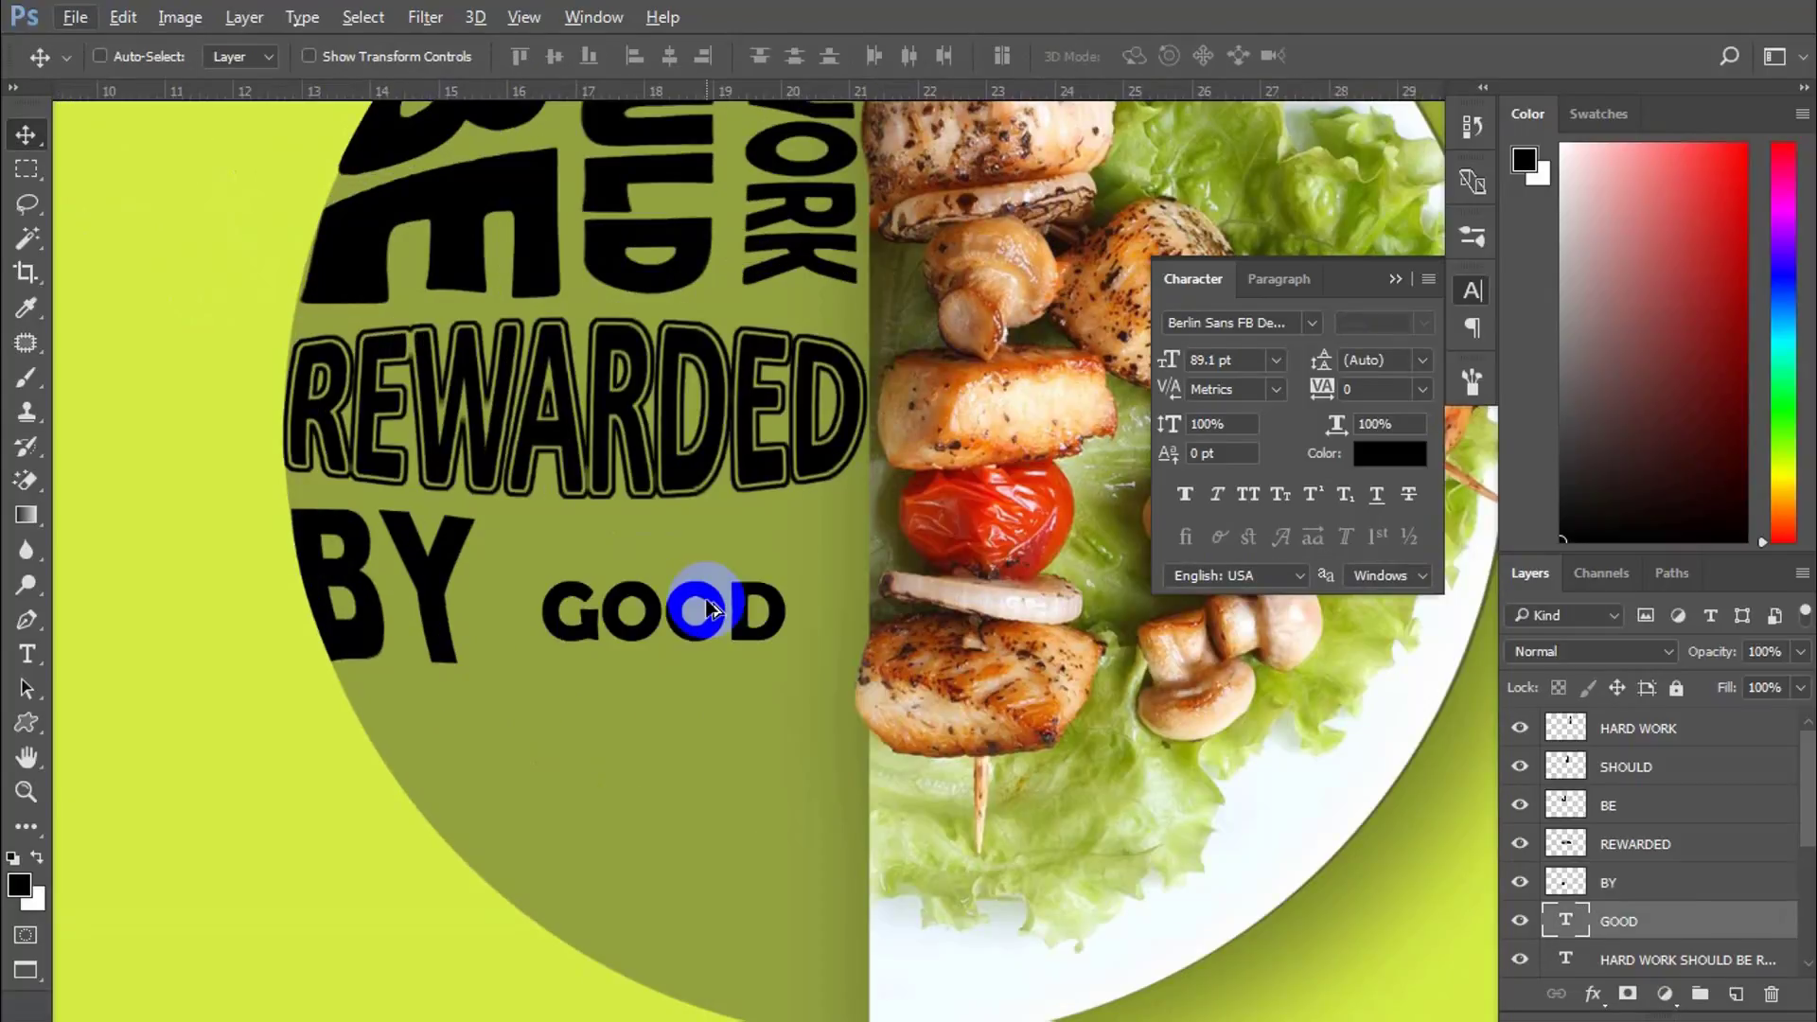
# Step: Position the word GOOD beside BY and set its font to FunSized
pyautogui.moveTo(711, 608); pyautogui.dragTo(715, 583)
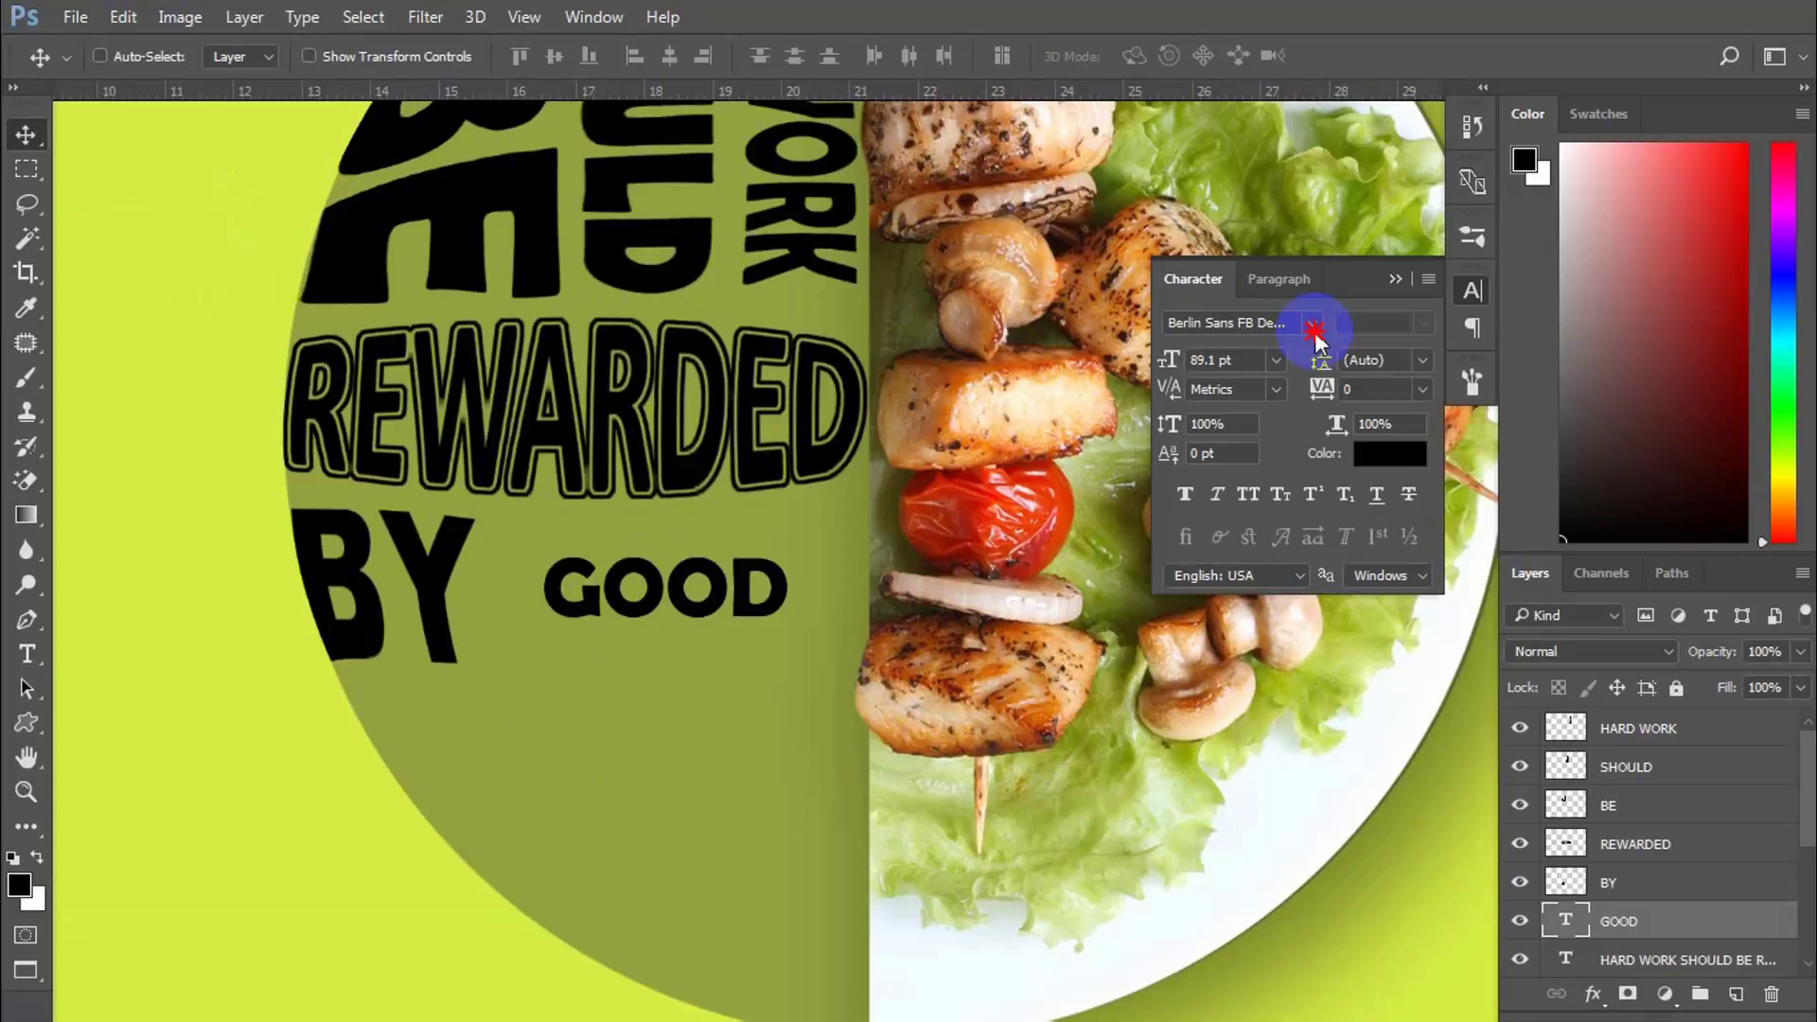
pyautogui.click(1315, 329)
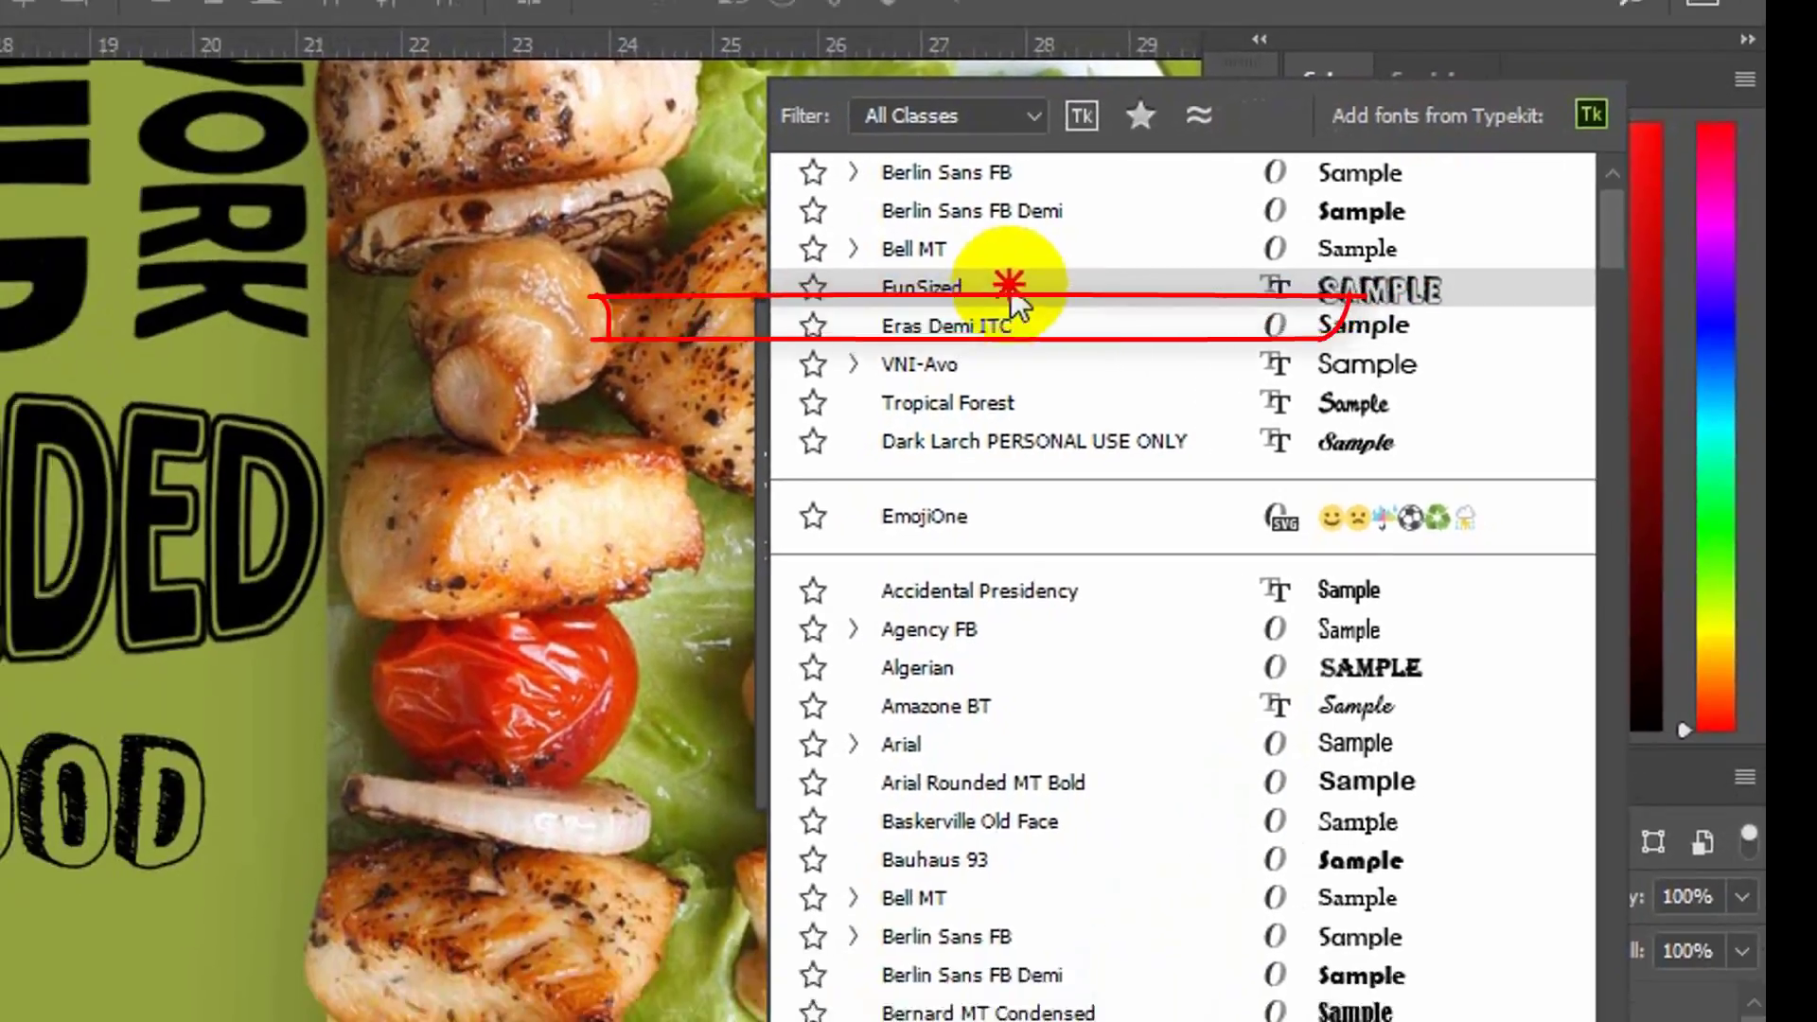
pyautogui.click(771, 315)
# Step: Enlarge GOOD to about 127% so it reaches the plate's cut edge, and nudge it into place
pyautogui.moveTo(768, 574); pyautogui.dragTo(848, 693)
pyautogui.hotkey('ctrl', 't')
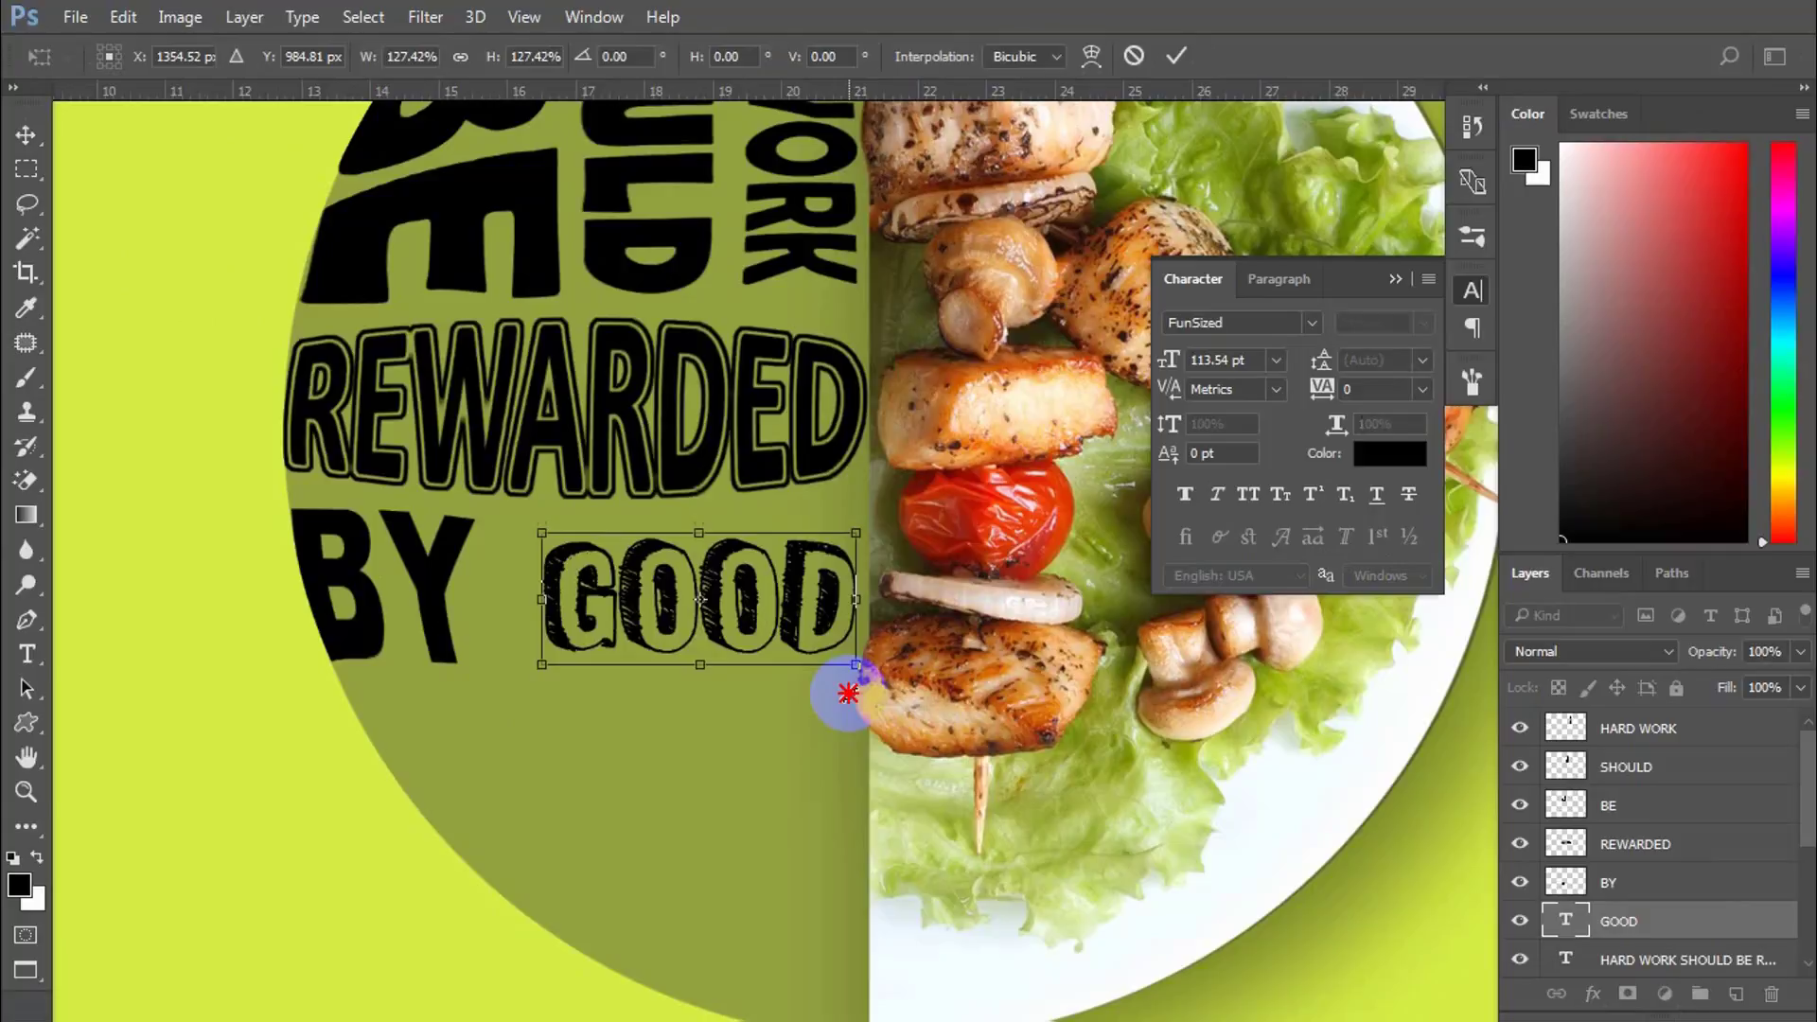
pyautogui.press('Return')
pyautogui.moveTo(772, 602); pyautogui.dragTo(766, 600)
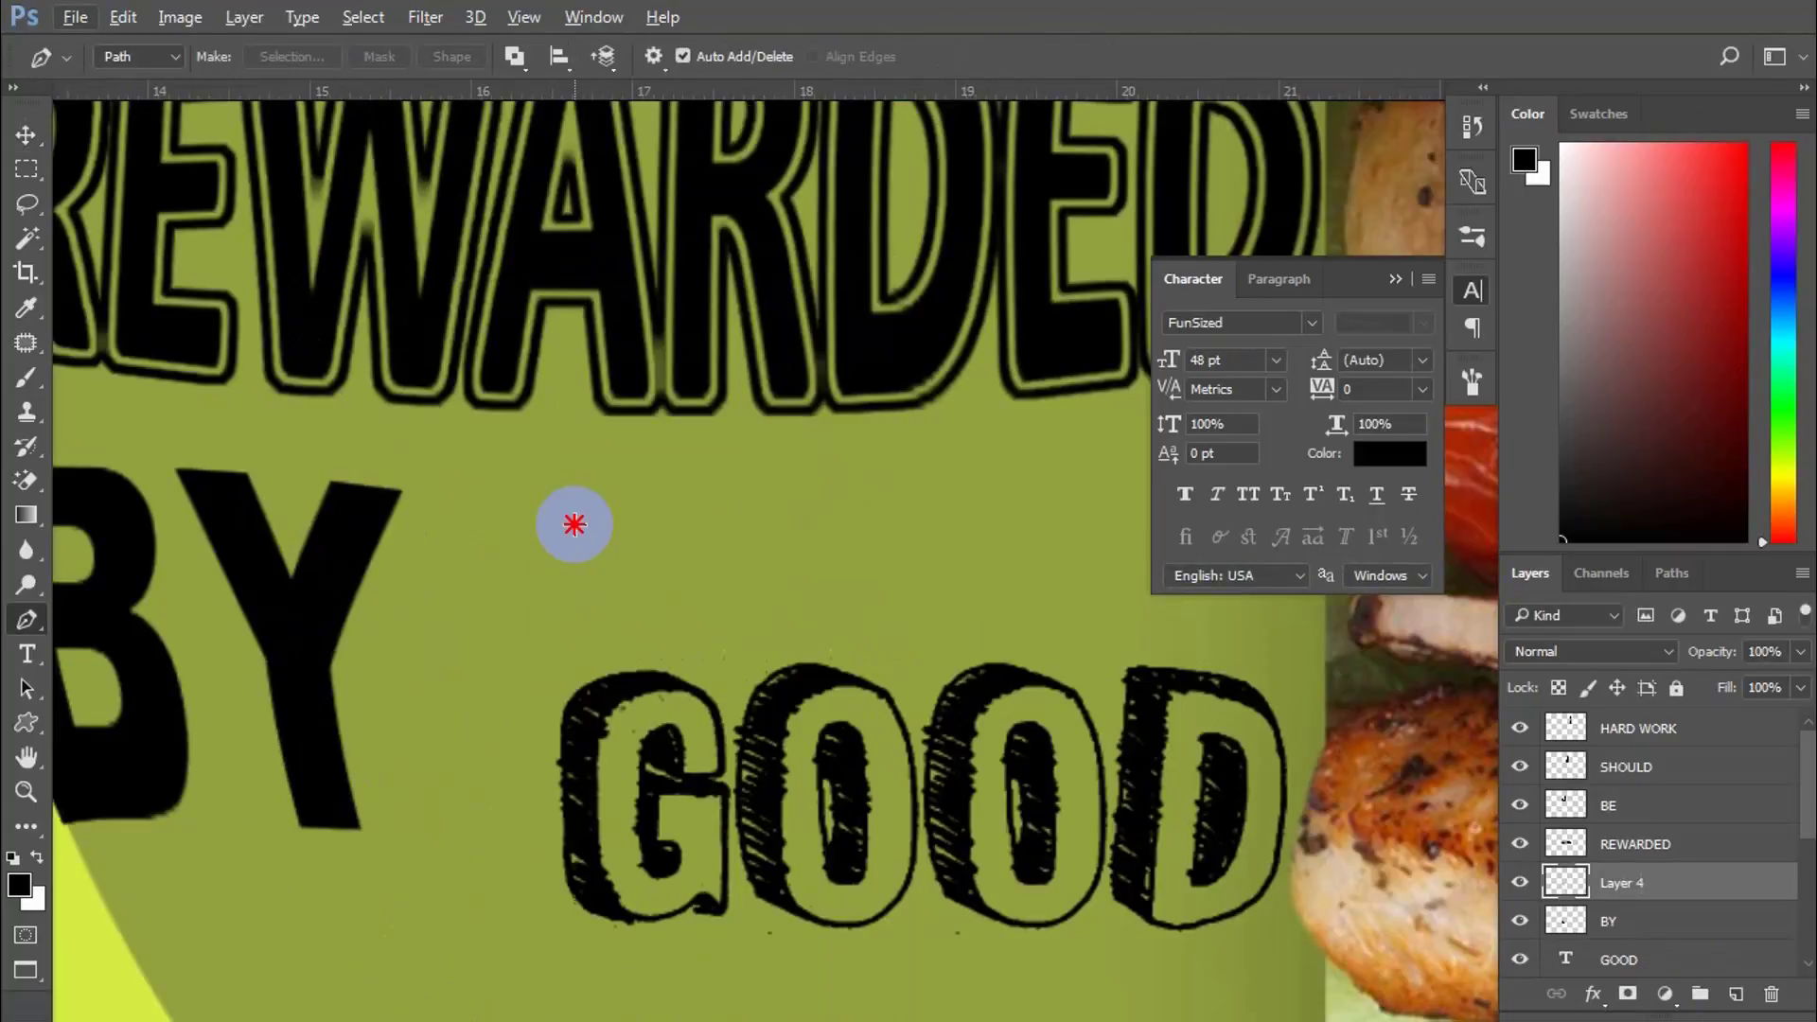
# Step: Draw a closed five-pointed star path with the Pen tool between the Y of BY and the word GOOD
pyautogui.click(596, 491)
pyautogui.click(572, 553)
pyautogui.scroll(3, 539, 568)
pyautogui.click(466, 563)
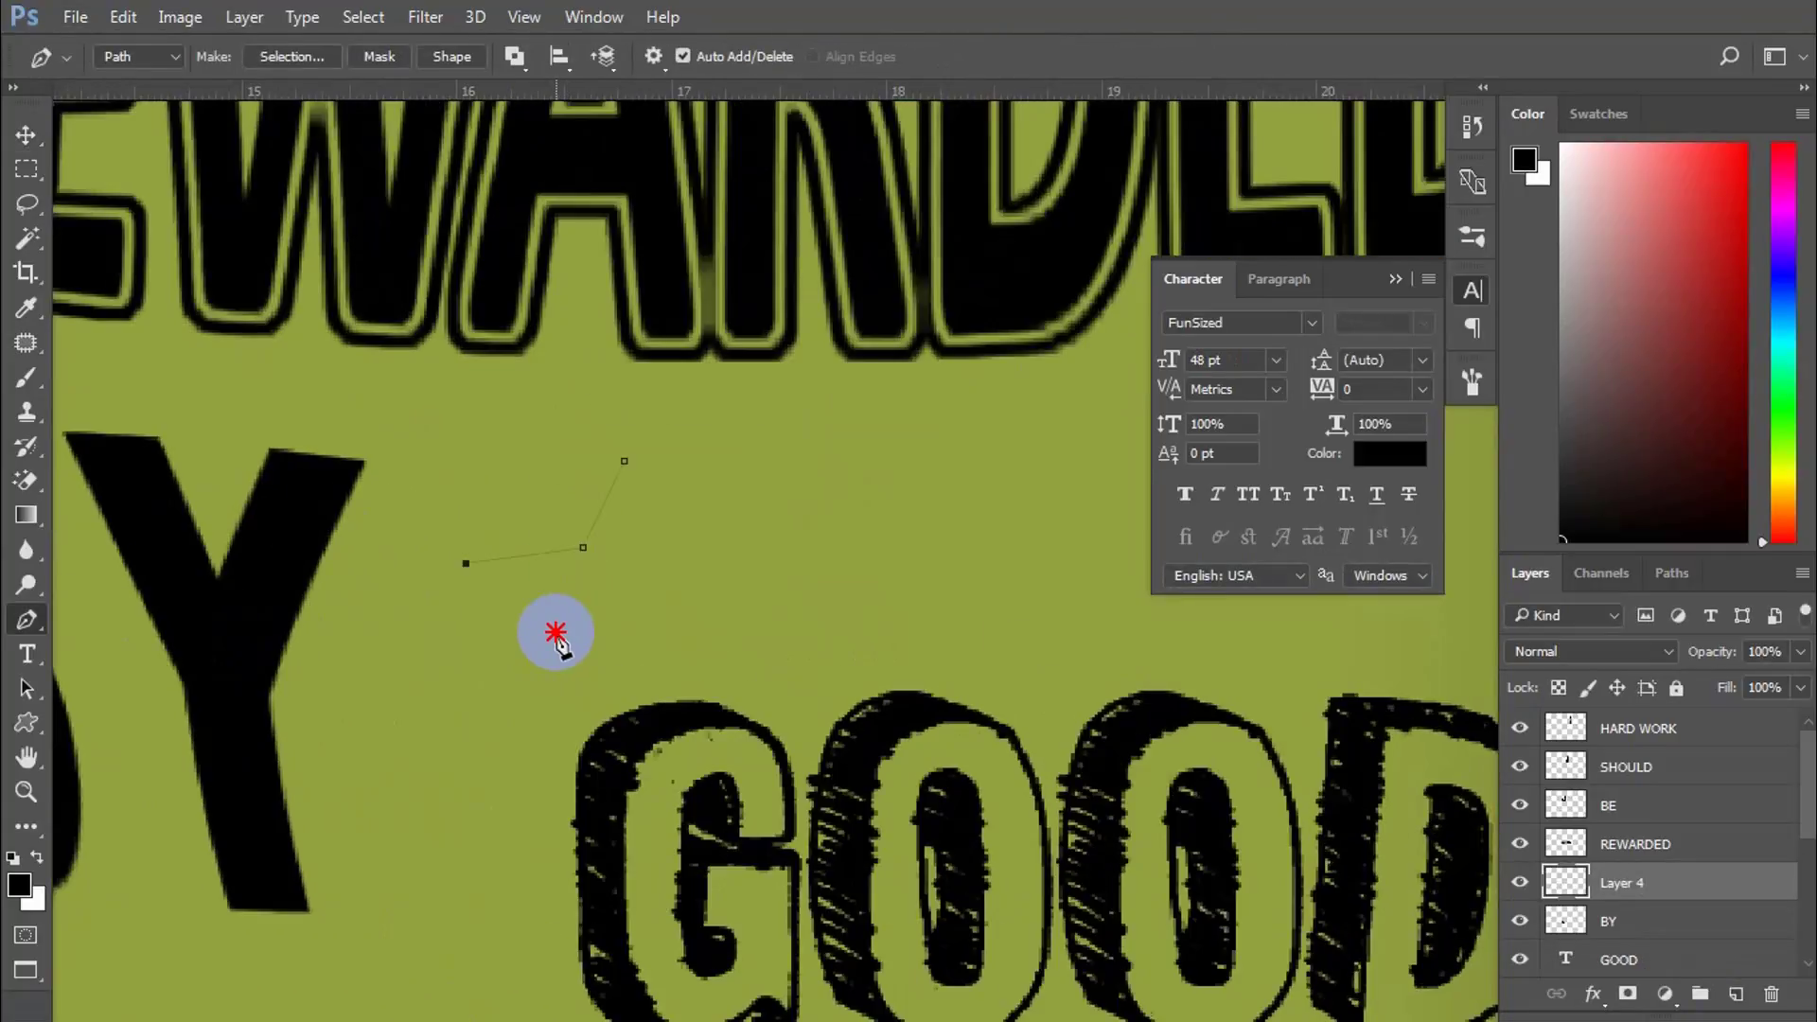
pyautogui.click(553, 631)
pyautogui.click(507, 748)
pyautogui.click(641, 666)
pyautogui.click(752, 737)
pyautogui.click(740, 622)
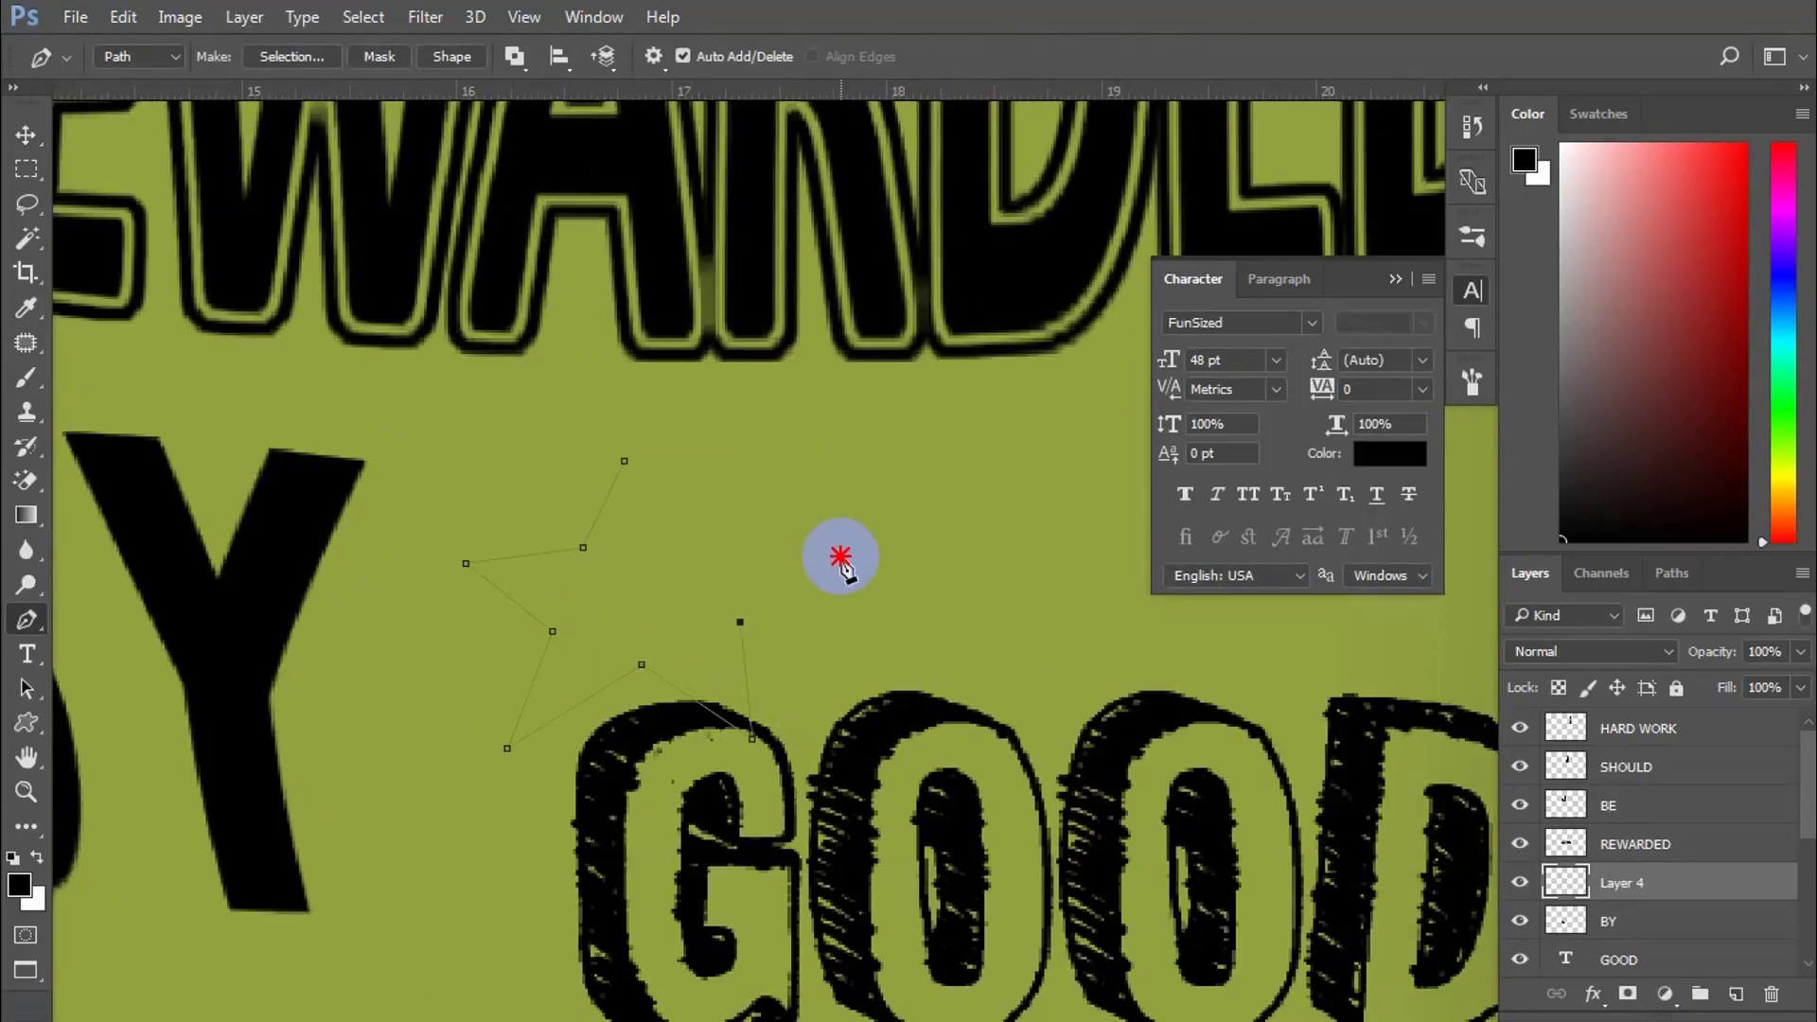
pyautogui.click(850, 550)
pyautogui.click(689, 542)
pyautogui.click(627, 466)
# Step: Turn the star path into a selection, fill it with black, and deselect it
pyautogui.hotkey('ctrl', 'Return')
pyautogui.hotkey('alt', 'BackSpace')
pyautogui.hotkey('ctrl', 'd')
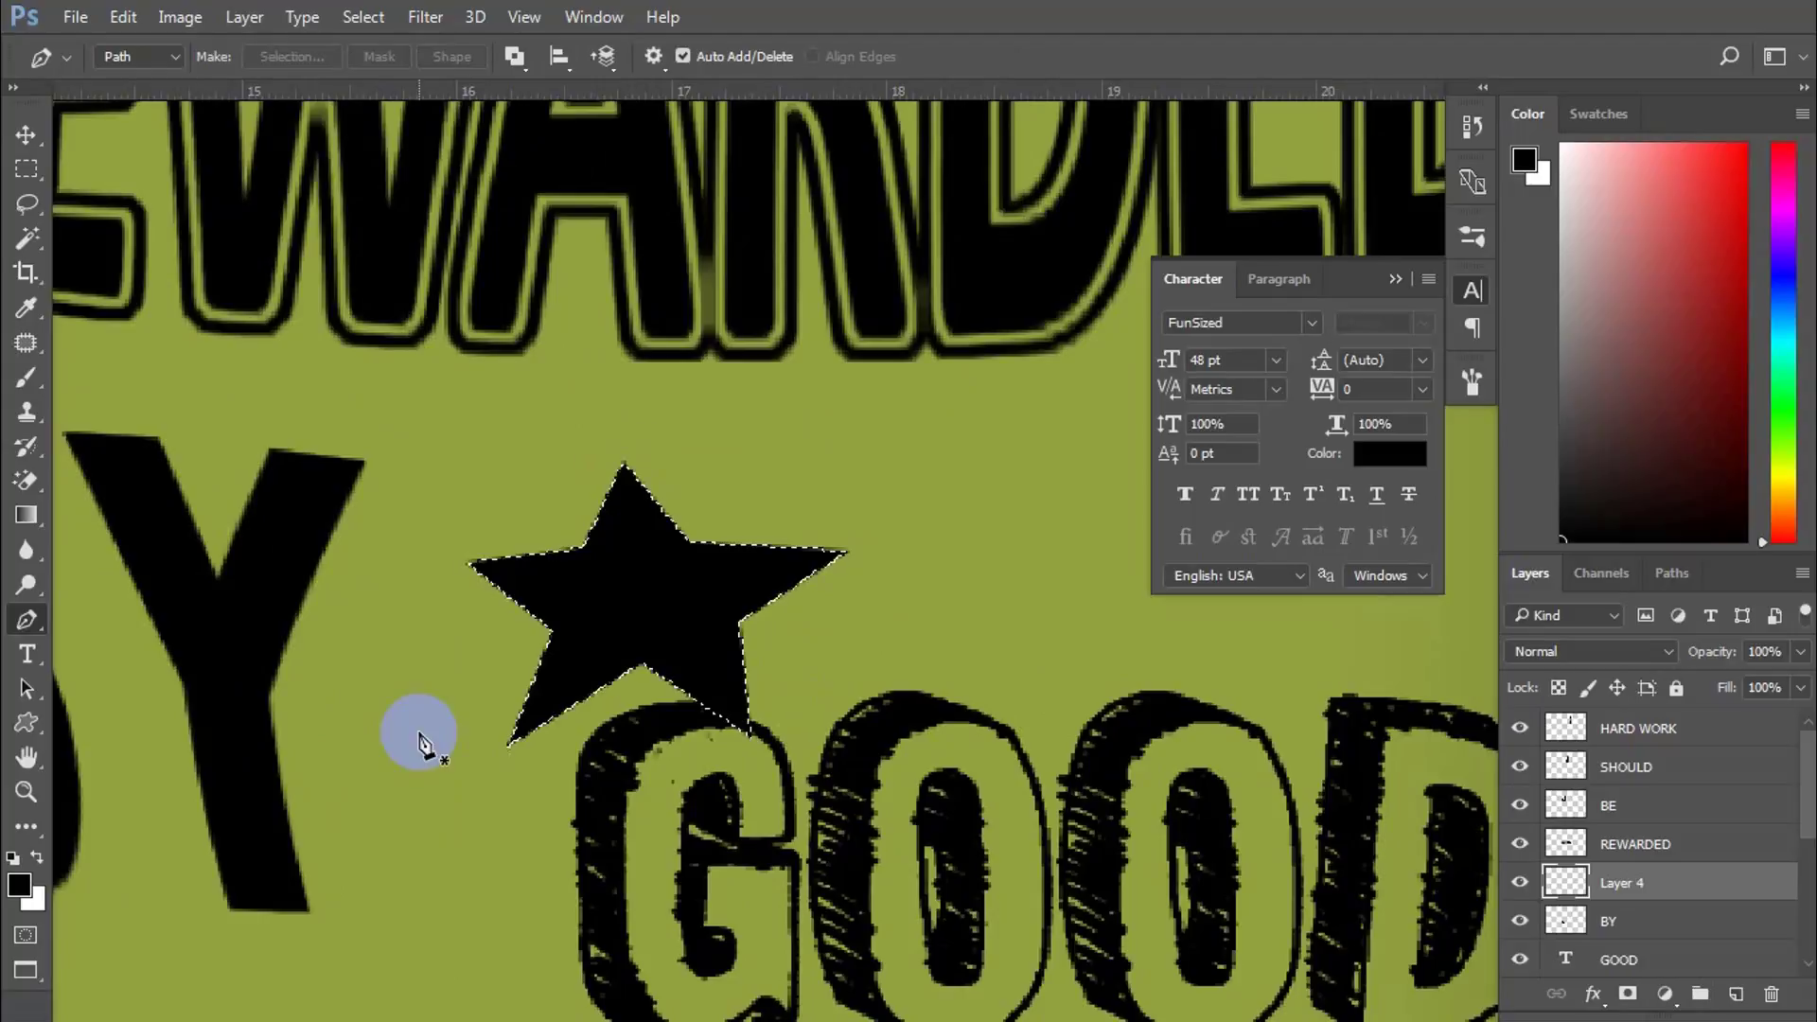
# Step: Warp the star by raising its upper point and adjusting its side and lower points to even out its shape
pyautogui.hotkey('ctrl', 't')
pyautogui.rightClick(577, 468)
pyautogui.click(774, 280)
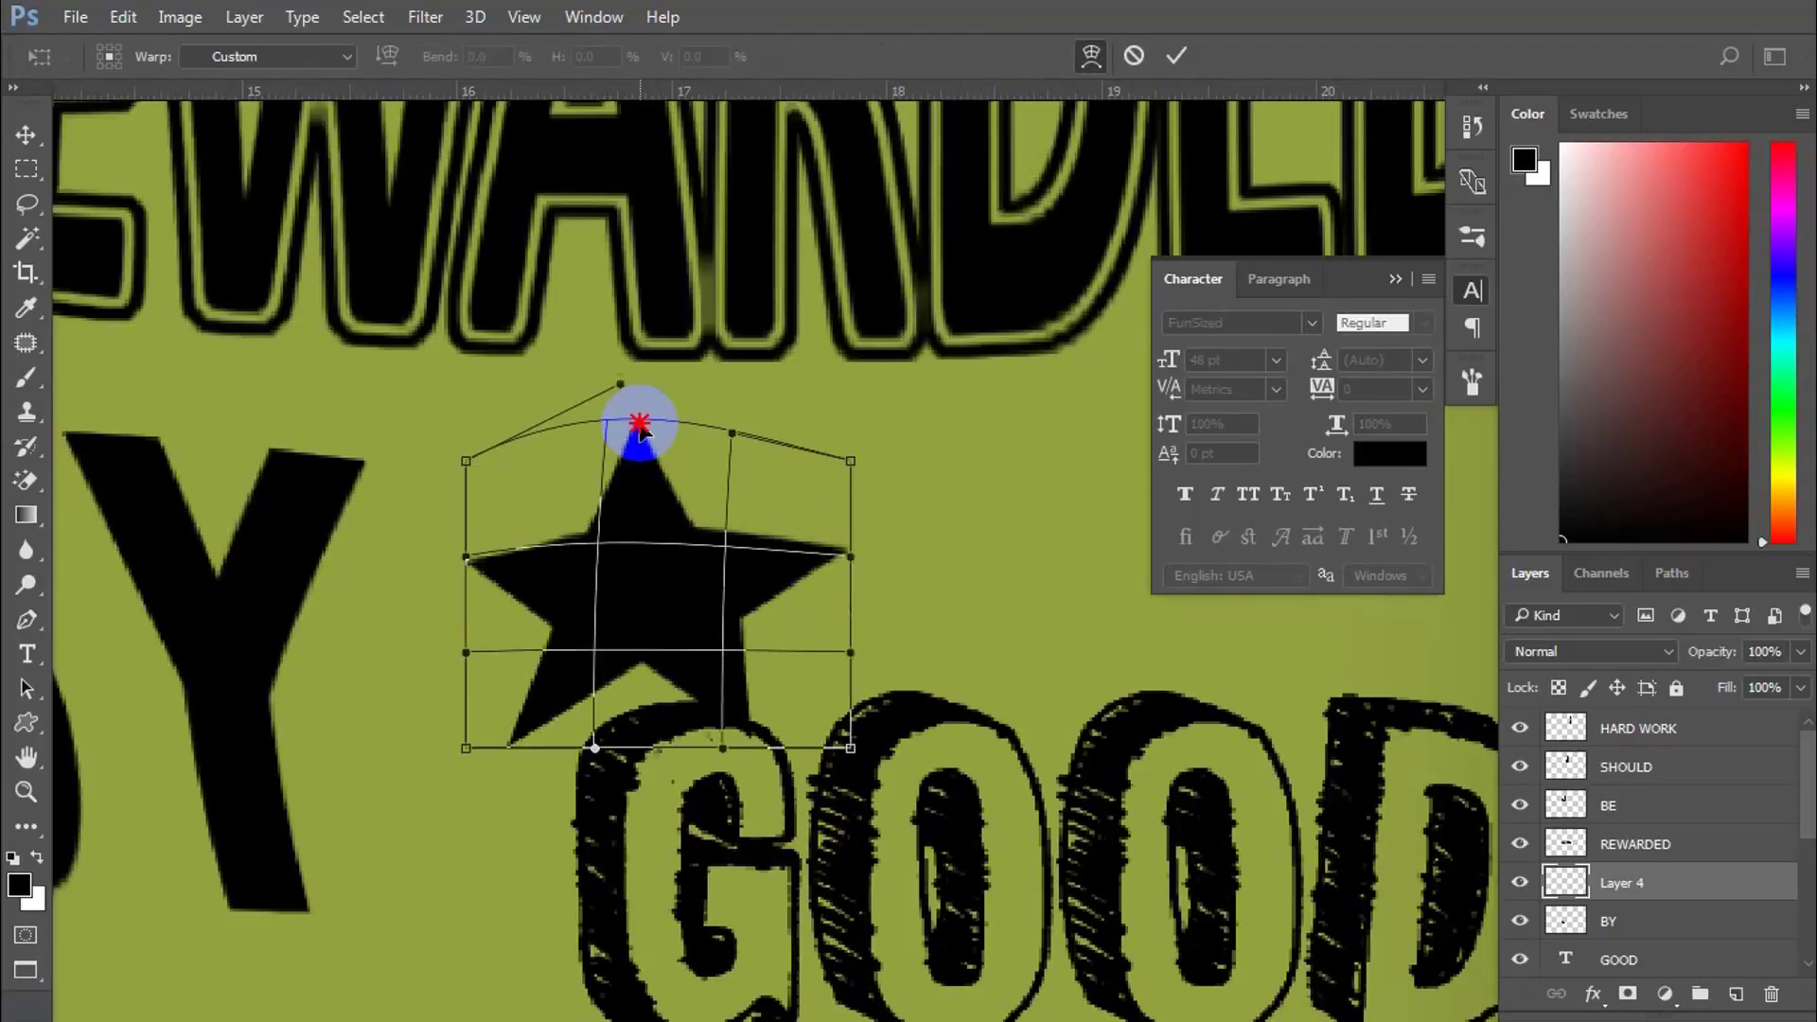
pyautogui.moveTo(637, 410); pyautogui.dragTo(786, 554)
pyautogui.moveTo(465, 748); pyautogui.dragTo(483, 743)
pyautogui.moveTo(465, 556); pyautogui.dragTo(481, 554)
pyautogui.moveTo(850, 748); pyautogui.dragTo(860, 735)
pyautogui.moveTo(623, 354); pyautogui.dragTo(630, 364)
pyautogui.press('Return')
# Step: Move the star between BY and GOOD and scale it down to fit the gap
pyautogui.scroll(-3, 821, 240)
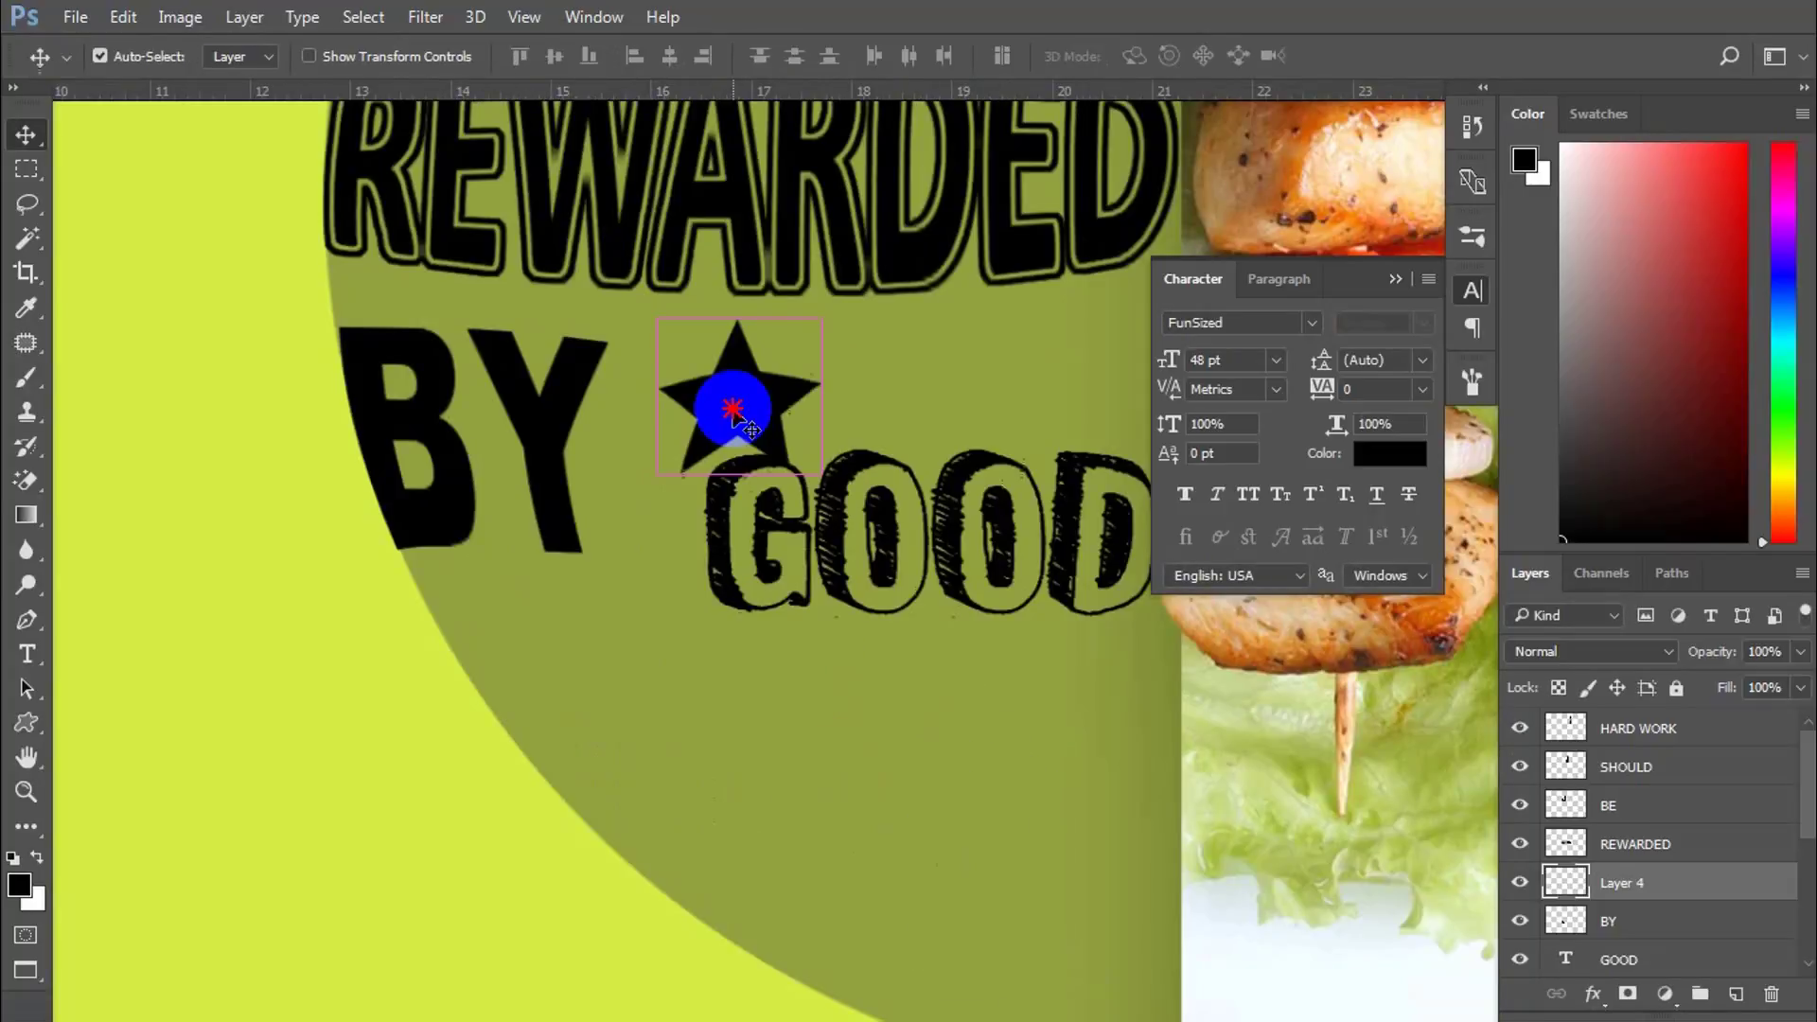
pyautogui.moveTo(733, 409); pyautogui.dragTo(650, 474)
pyautogui.hotkey('ctrl', 't')
pyautogui.moveTo(741, 384); pyautogui.dragTo(700, 437)
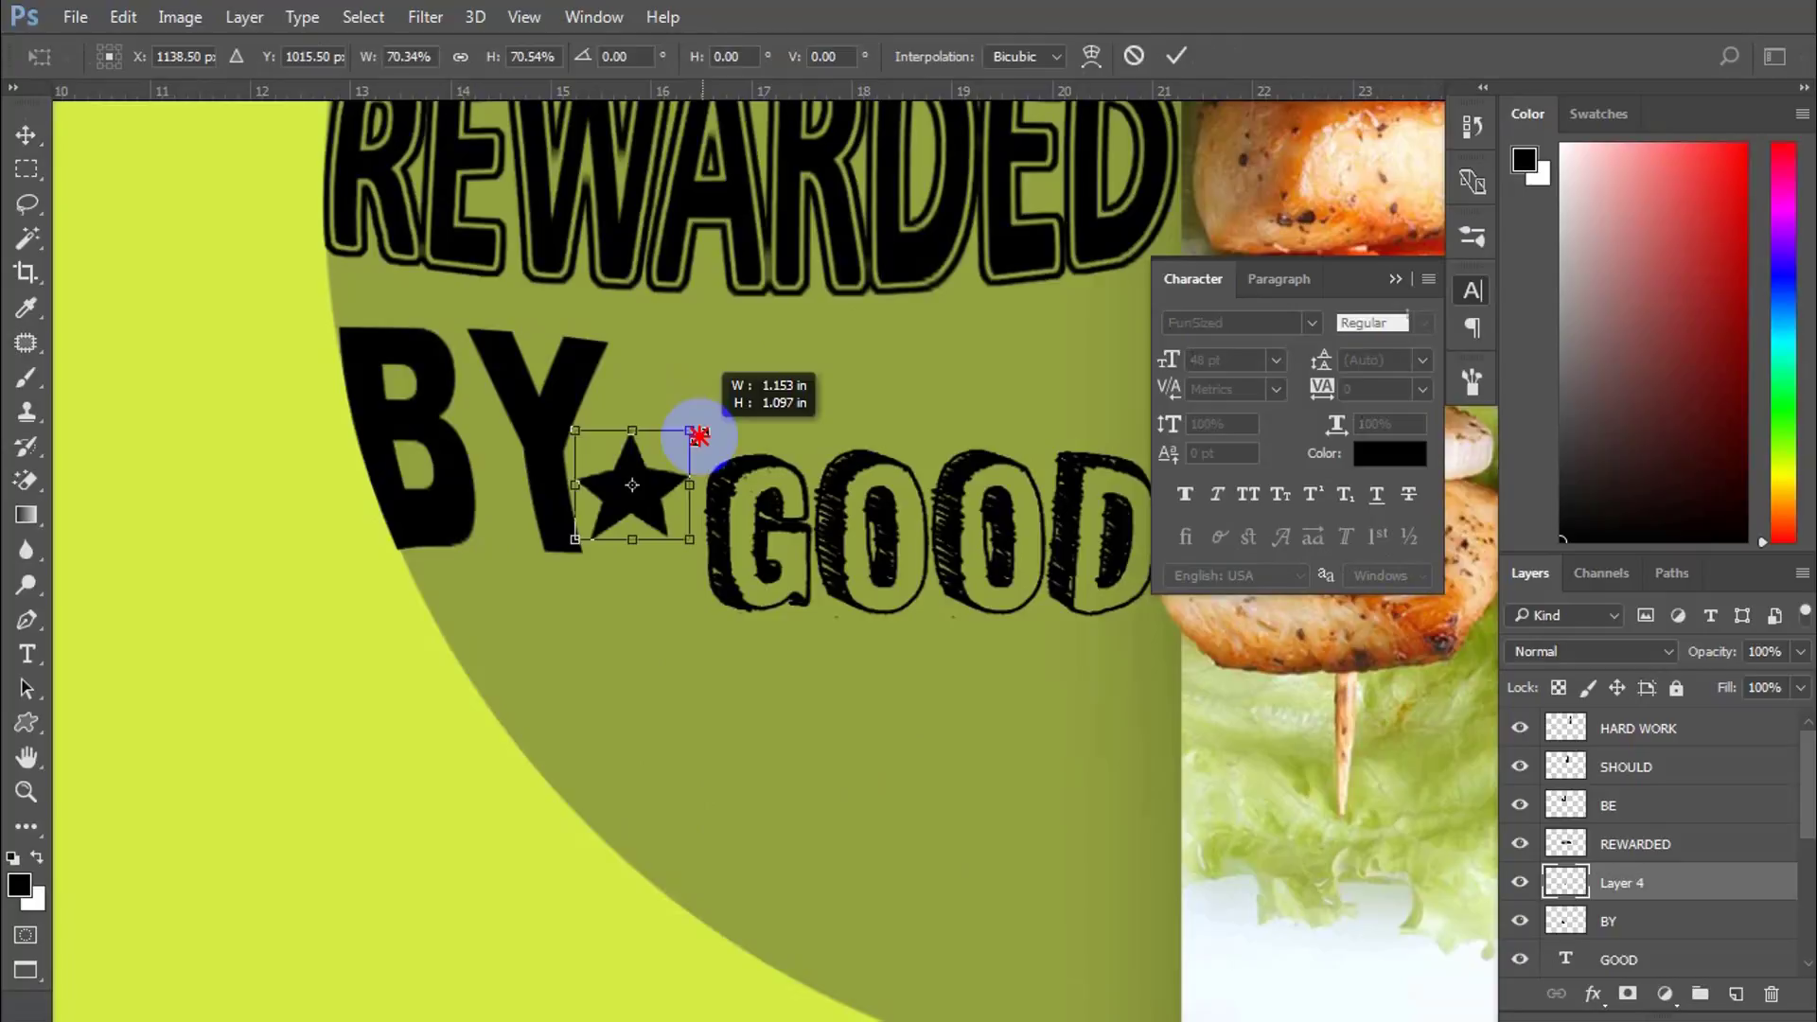
pyautogui.moveTo(698, 435); pyautogui.dragTo(548, 406)
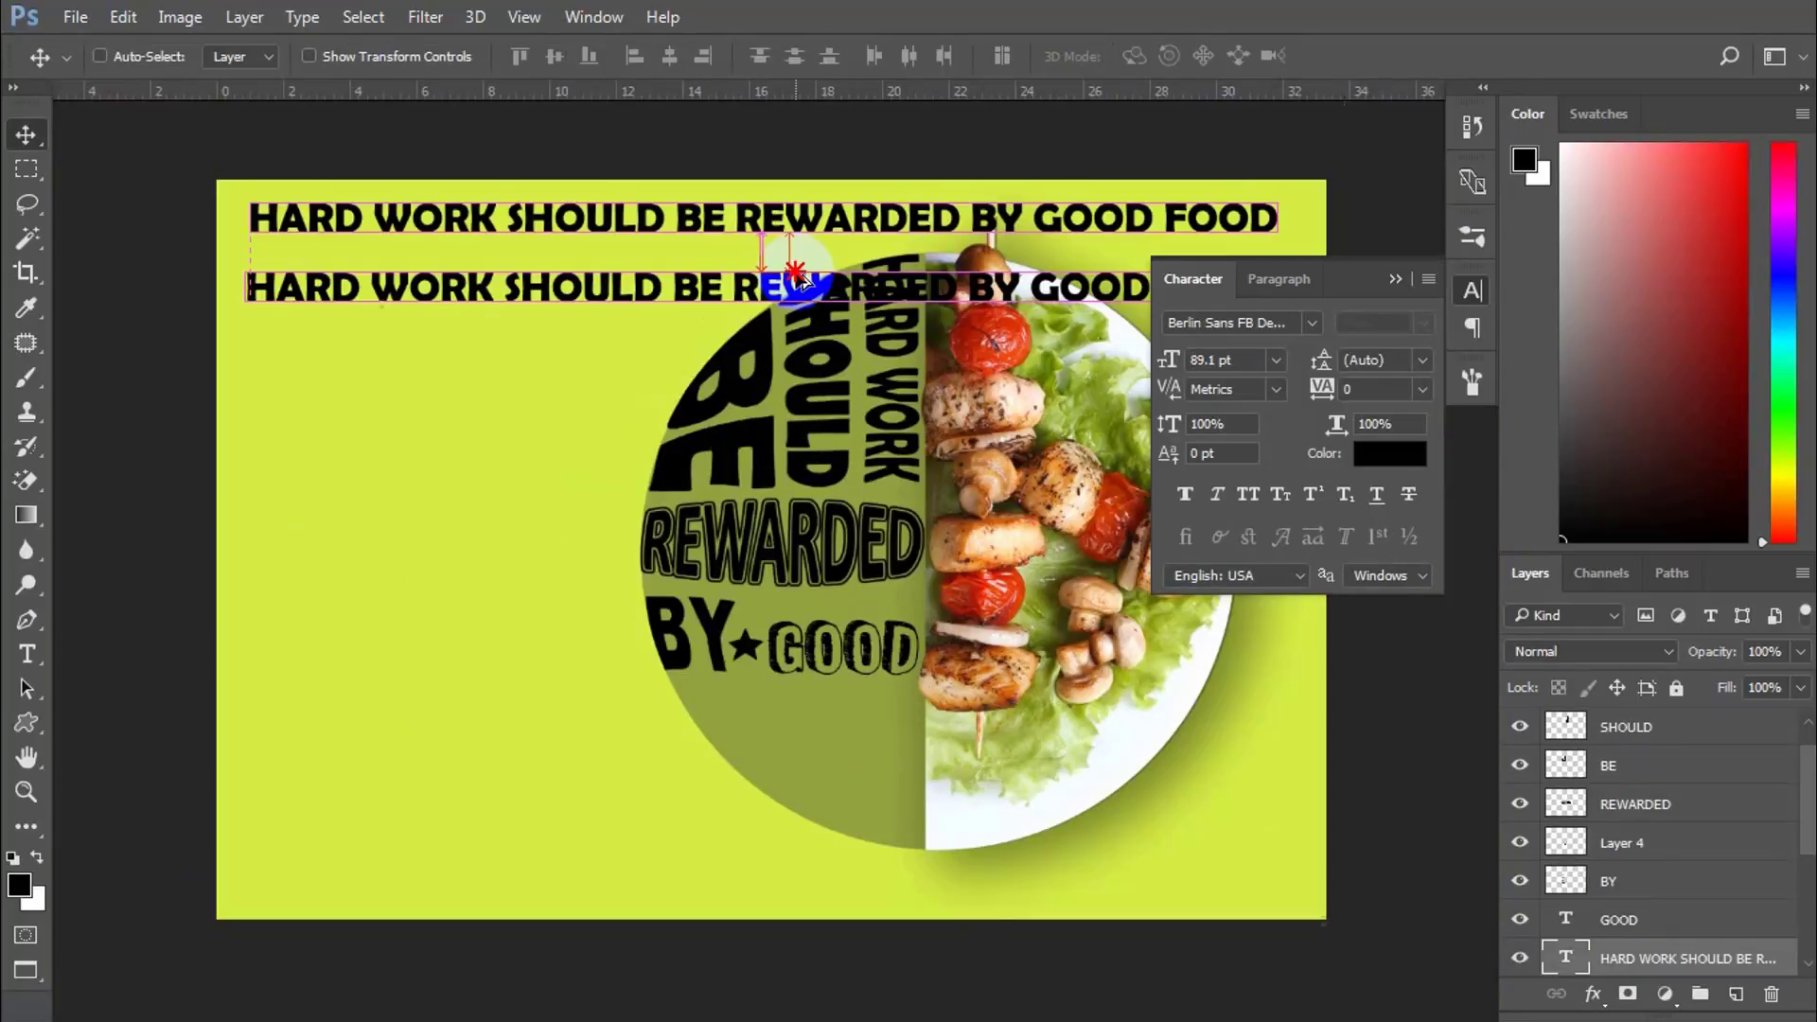
# Step: Duplicate the headline text as the single word FOOD and set its font to StripeFun
pyautogui.moveTo(794, 272); pyautogui.dragTo(797, 276)
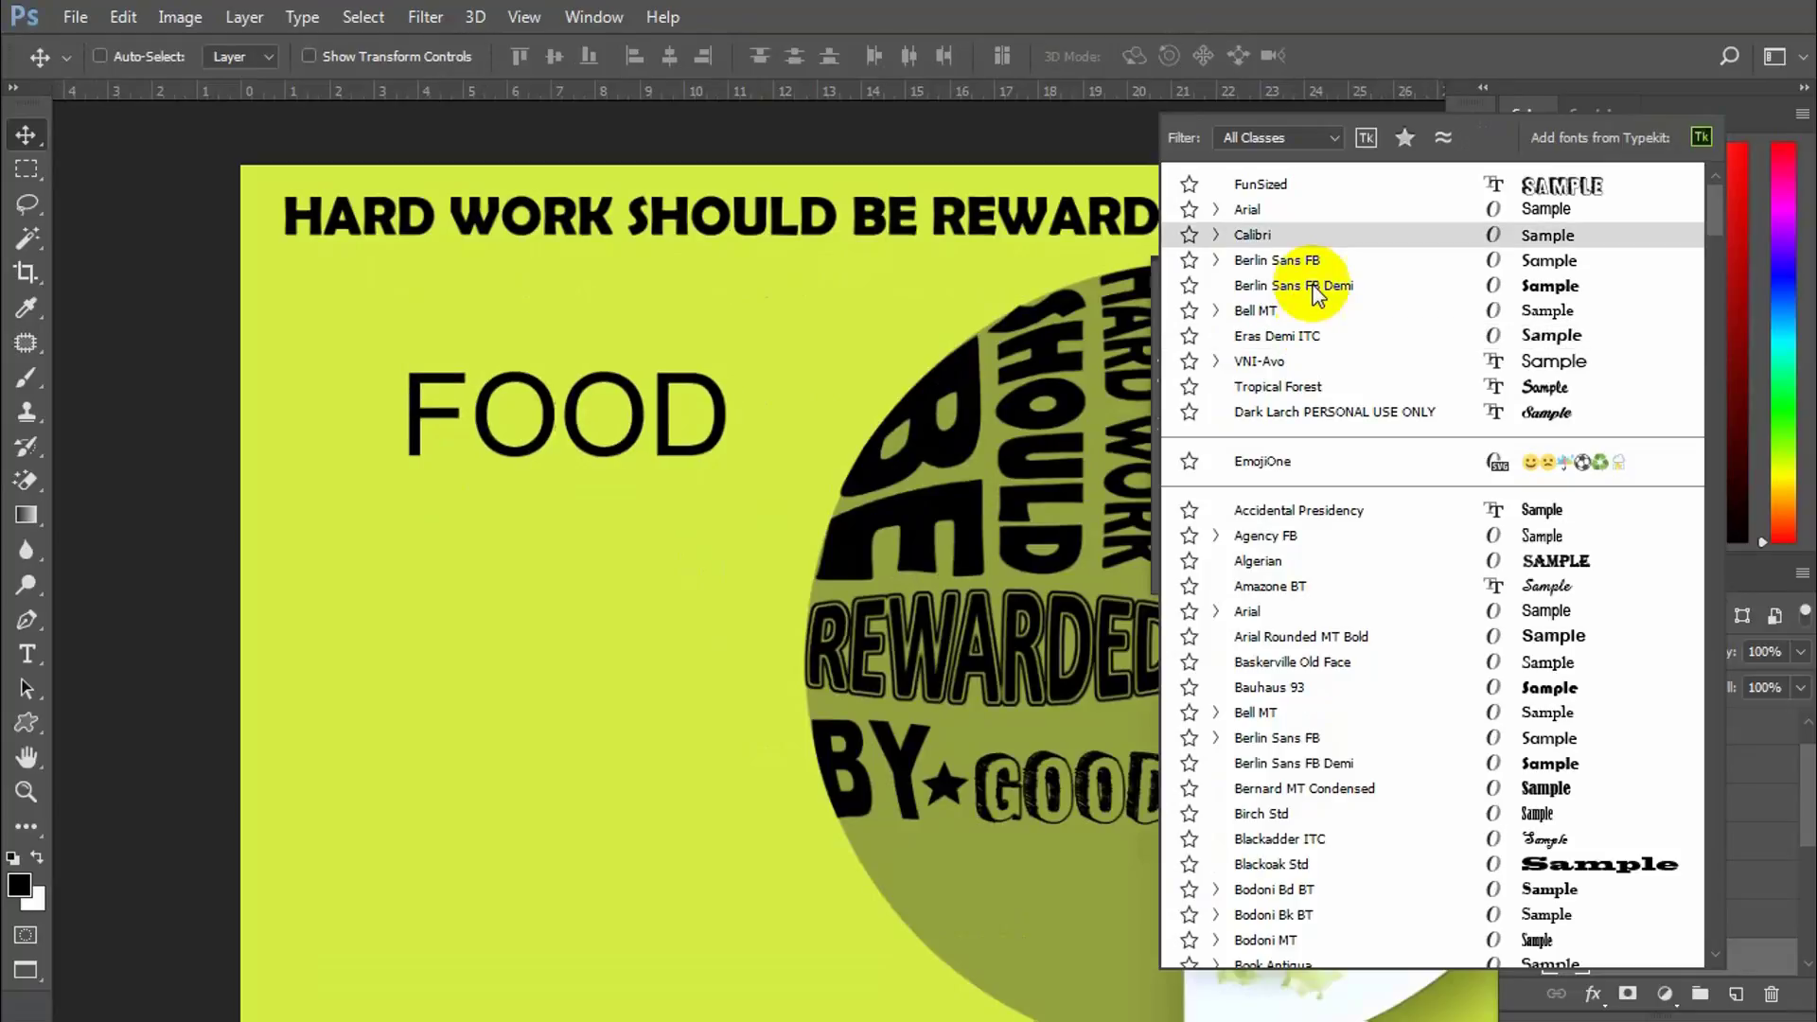
pyautogui.click(1315, 286)
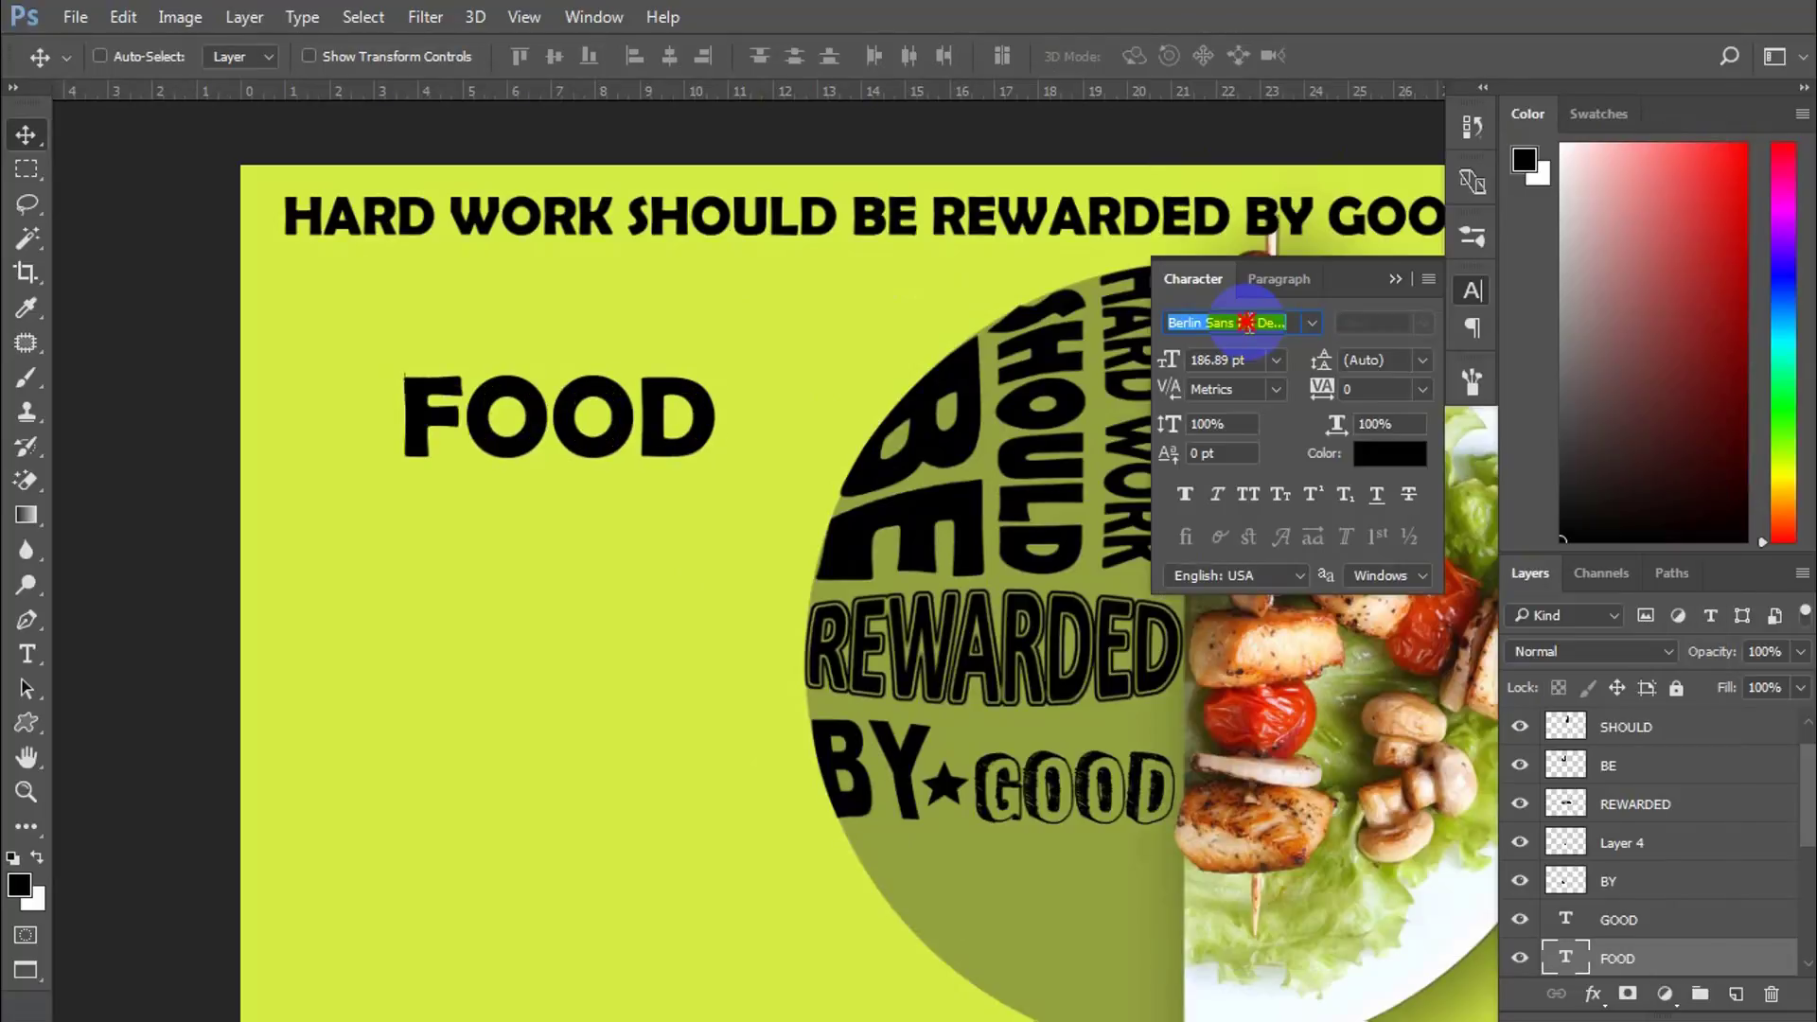
pyautogui.write('str')
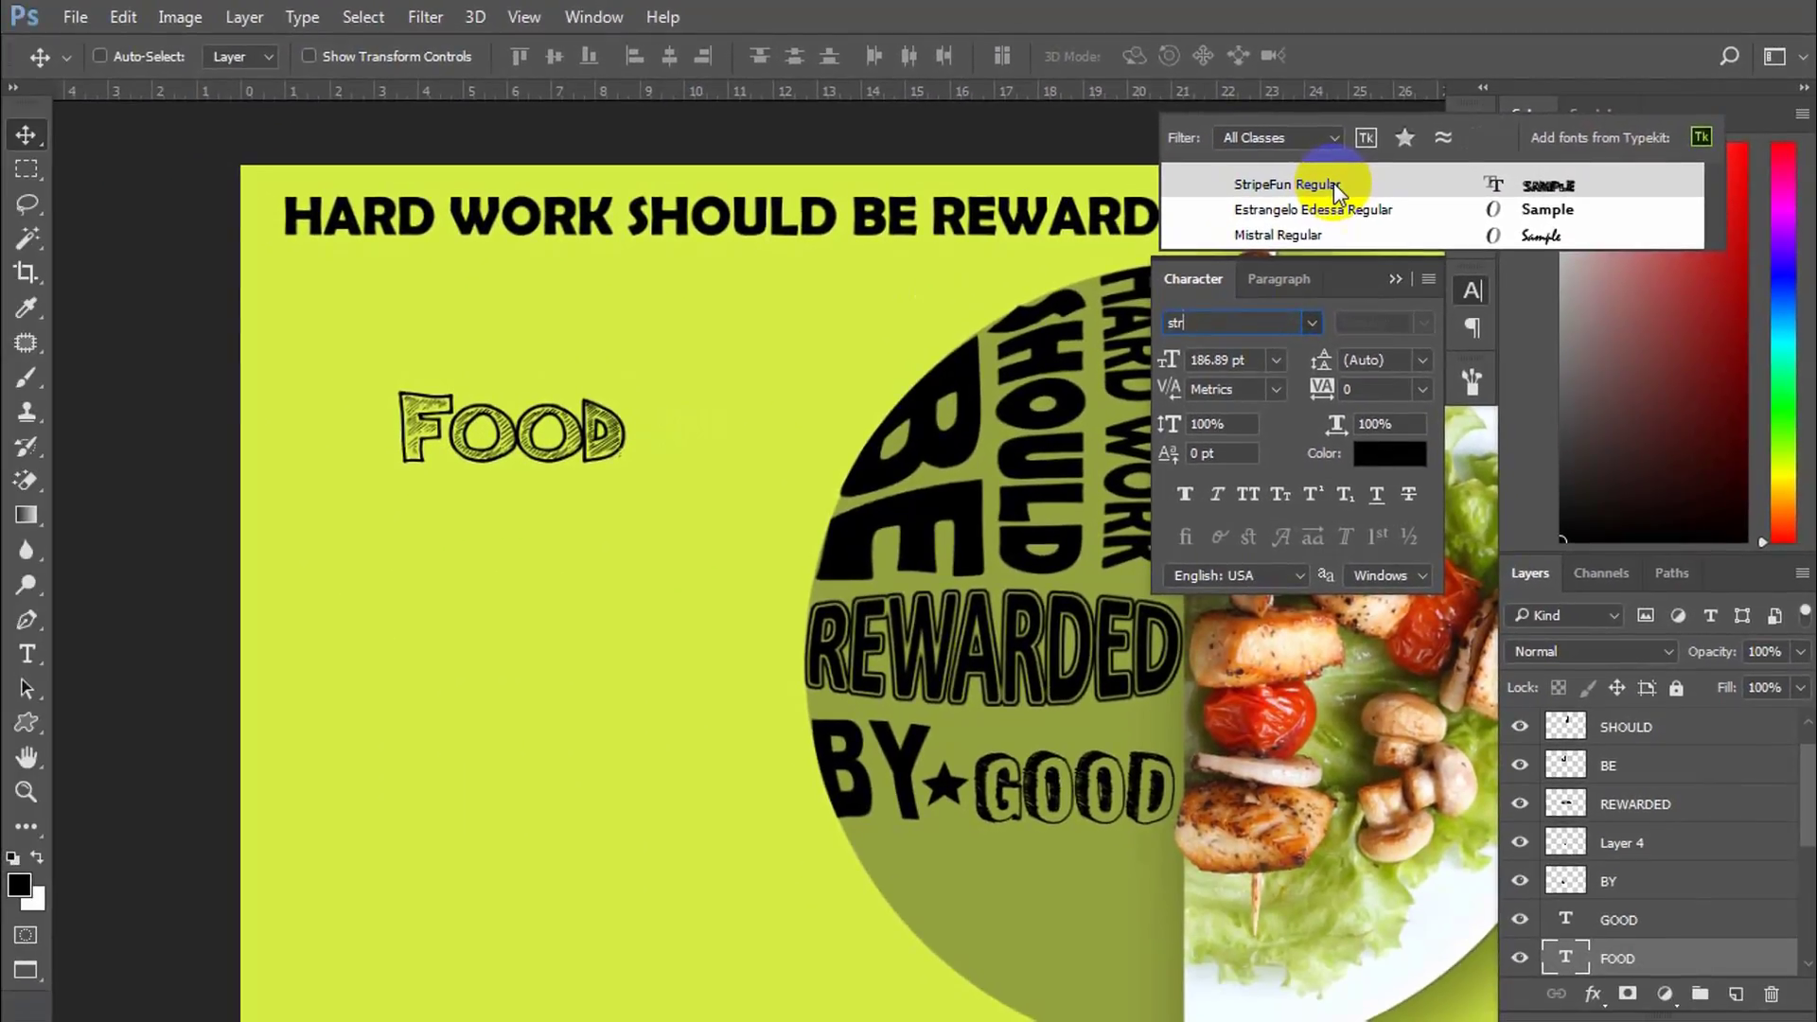
pyautogui.click(708, 424)
# Step: Enlarge the word FOOD proportionally to about 280 pt
pyautogui.hotkey('ctrl', 't')
pyautogui.moveTo(633, 466); pyautogui.dragTo(684, 551)
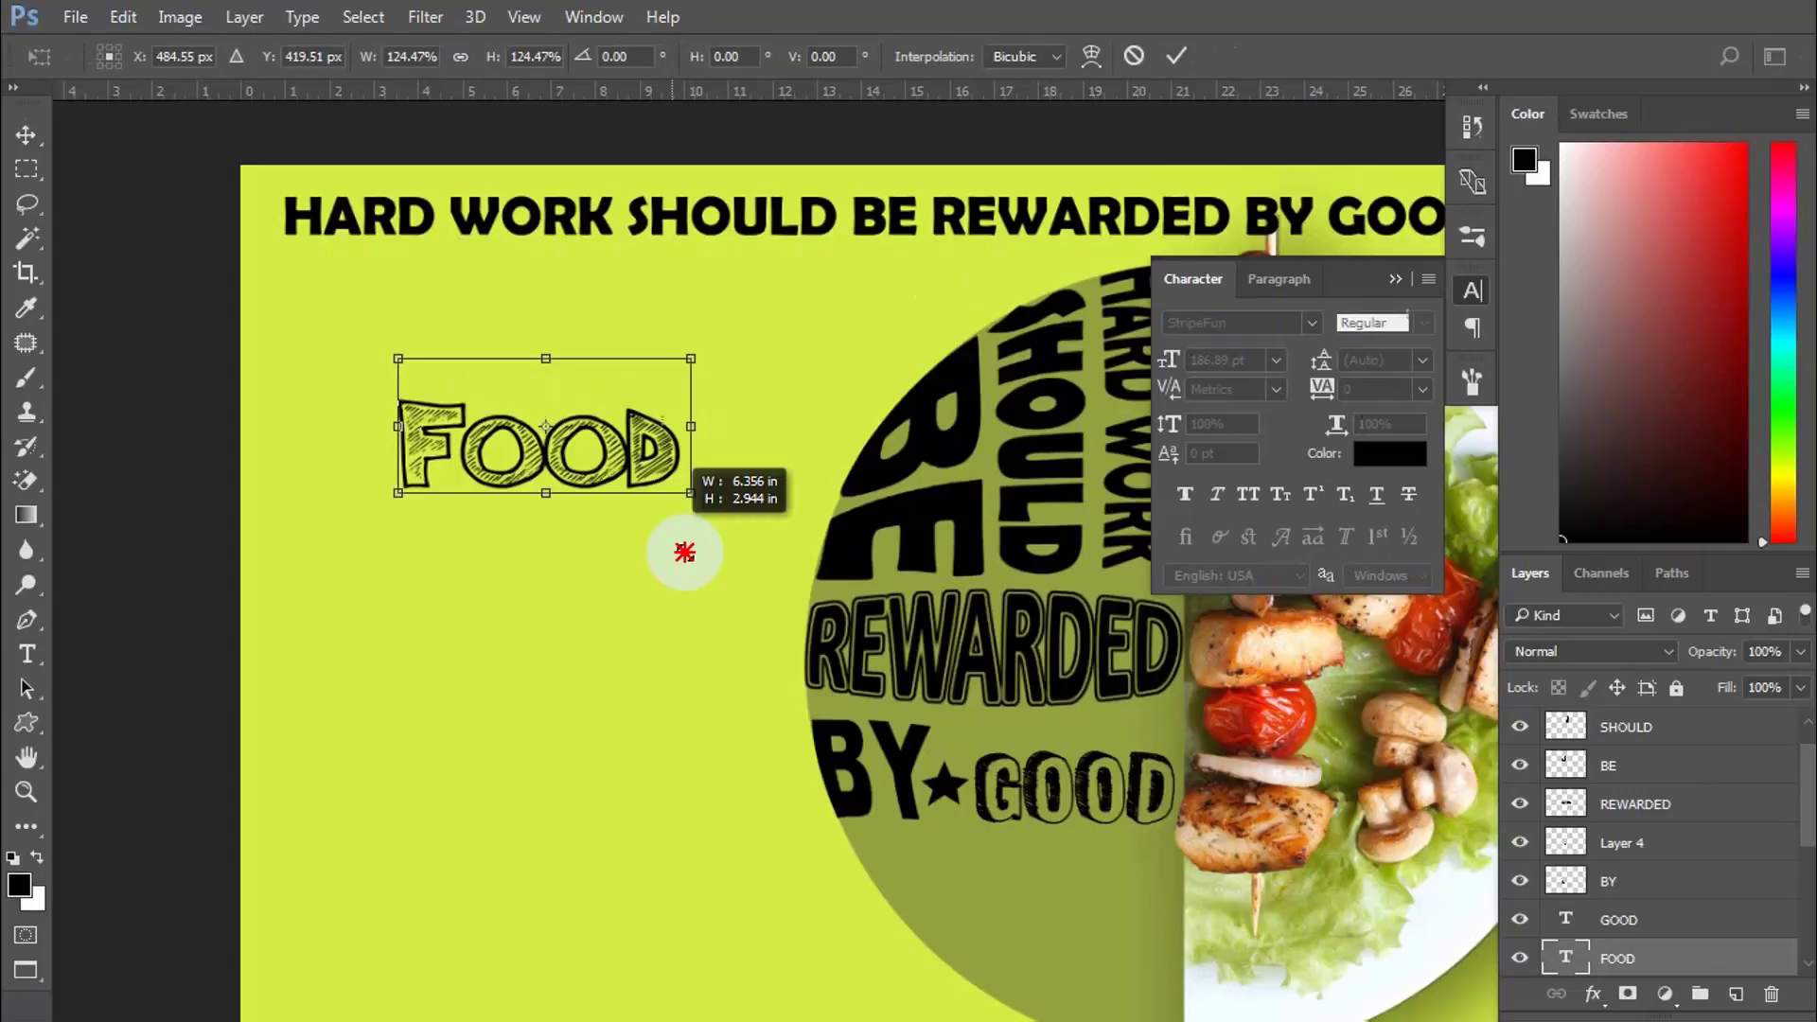
pyautogui.moveTo(684, 552); pyautogui.dragTo(694, 571)
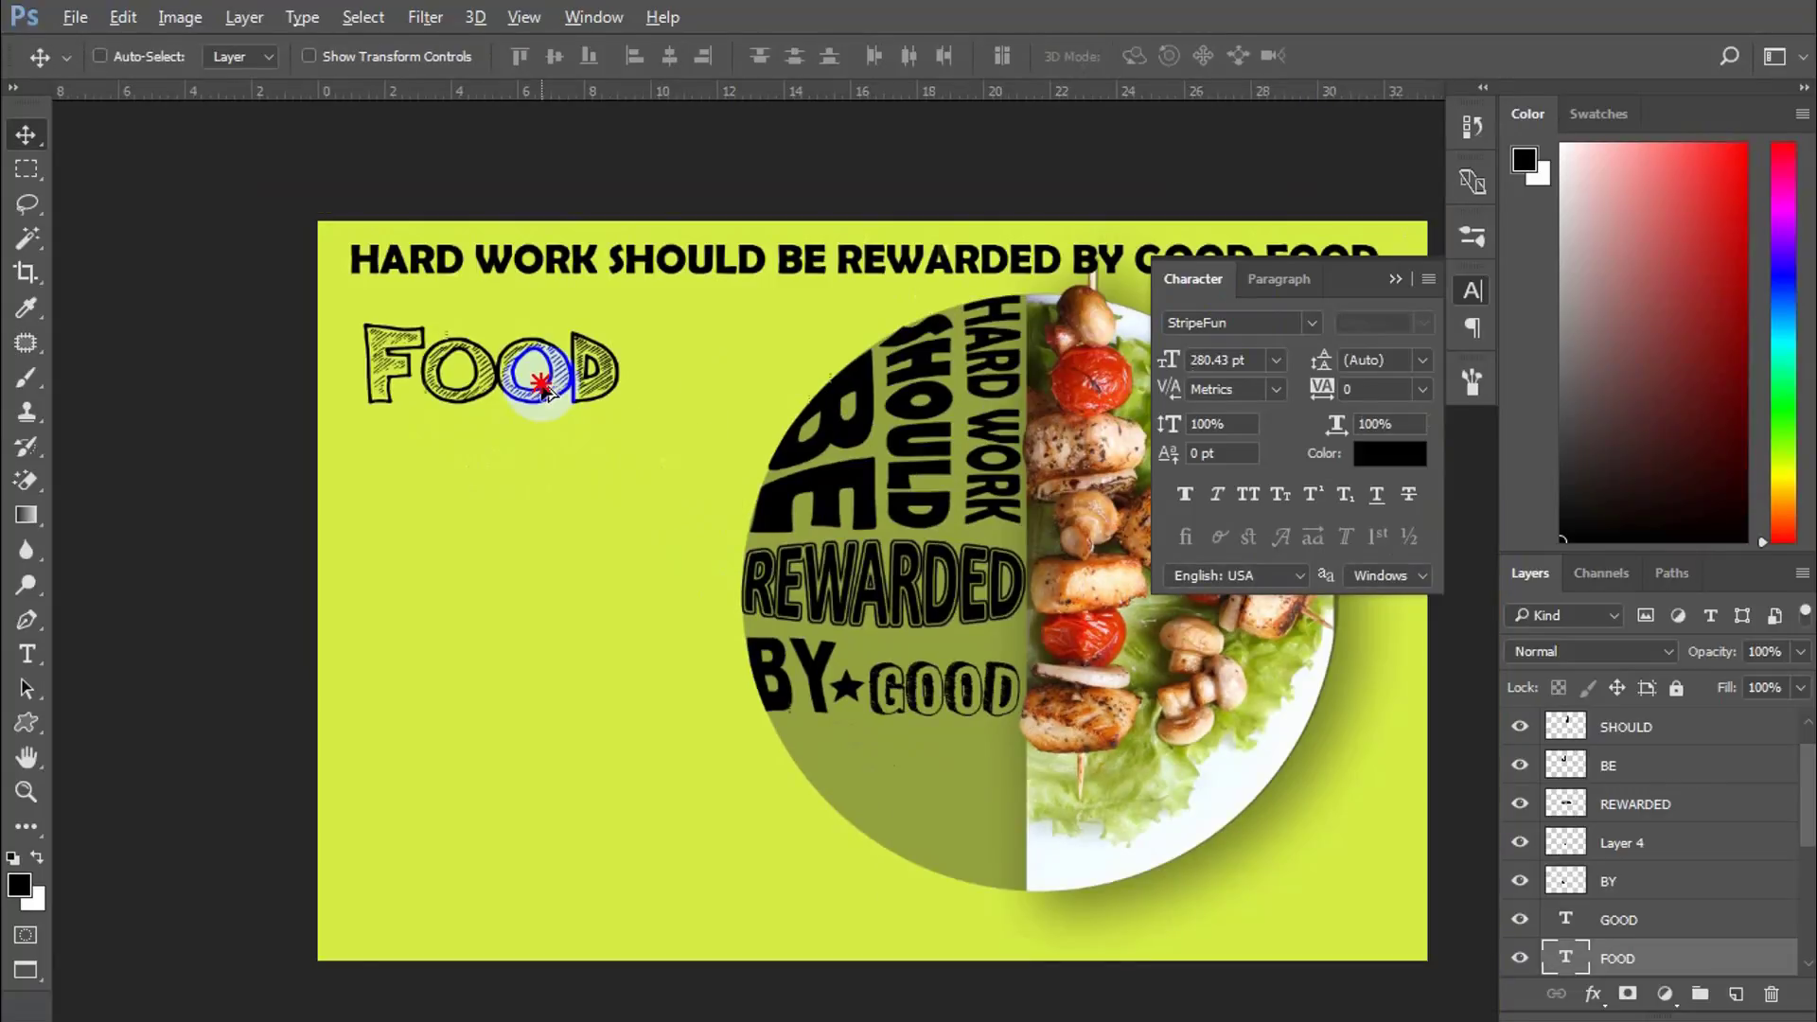
# Step: Duplicate the word FOOD as the single letter F and place it below BY at the half circle's curved edge
pyautogui.moveTo(544, 388); pyautogui.dragTo(974, 738)
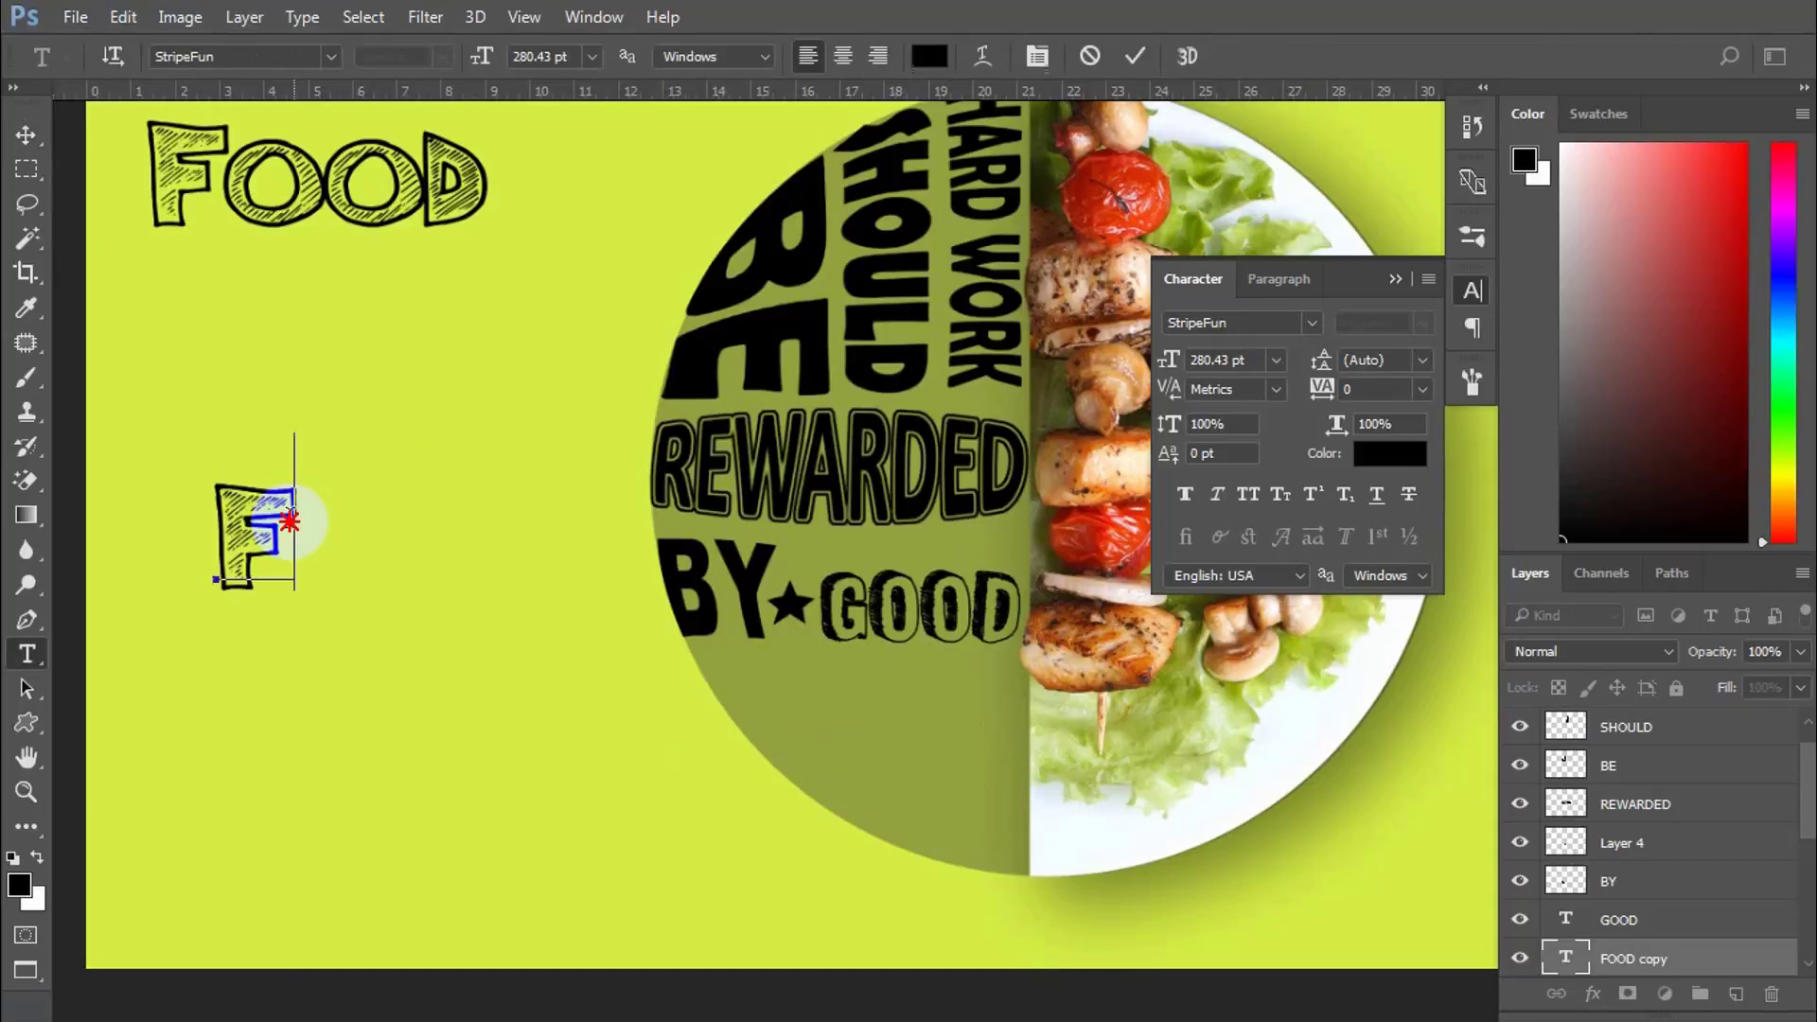
pyautogui.hotkey('ctrl', 'Return')
pyautogui.press('v')
pyautogui.moveTo(274, 526); pyautogui.dragTo(775, 705)
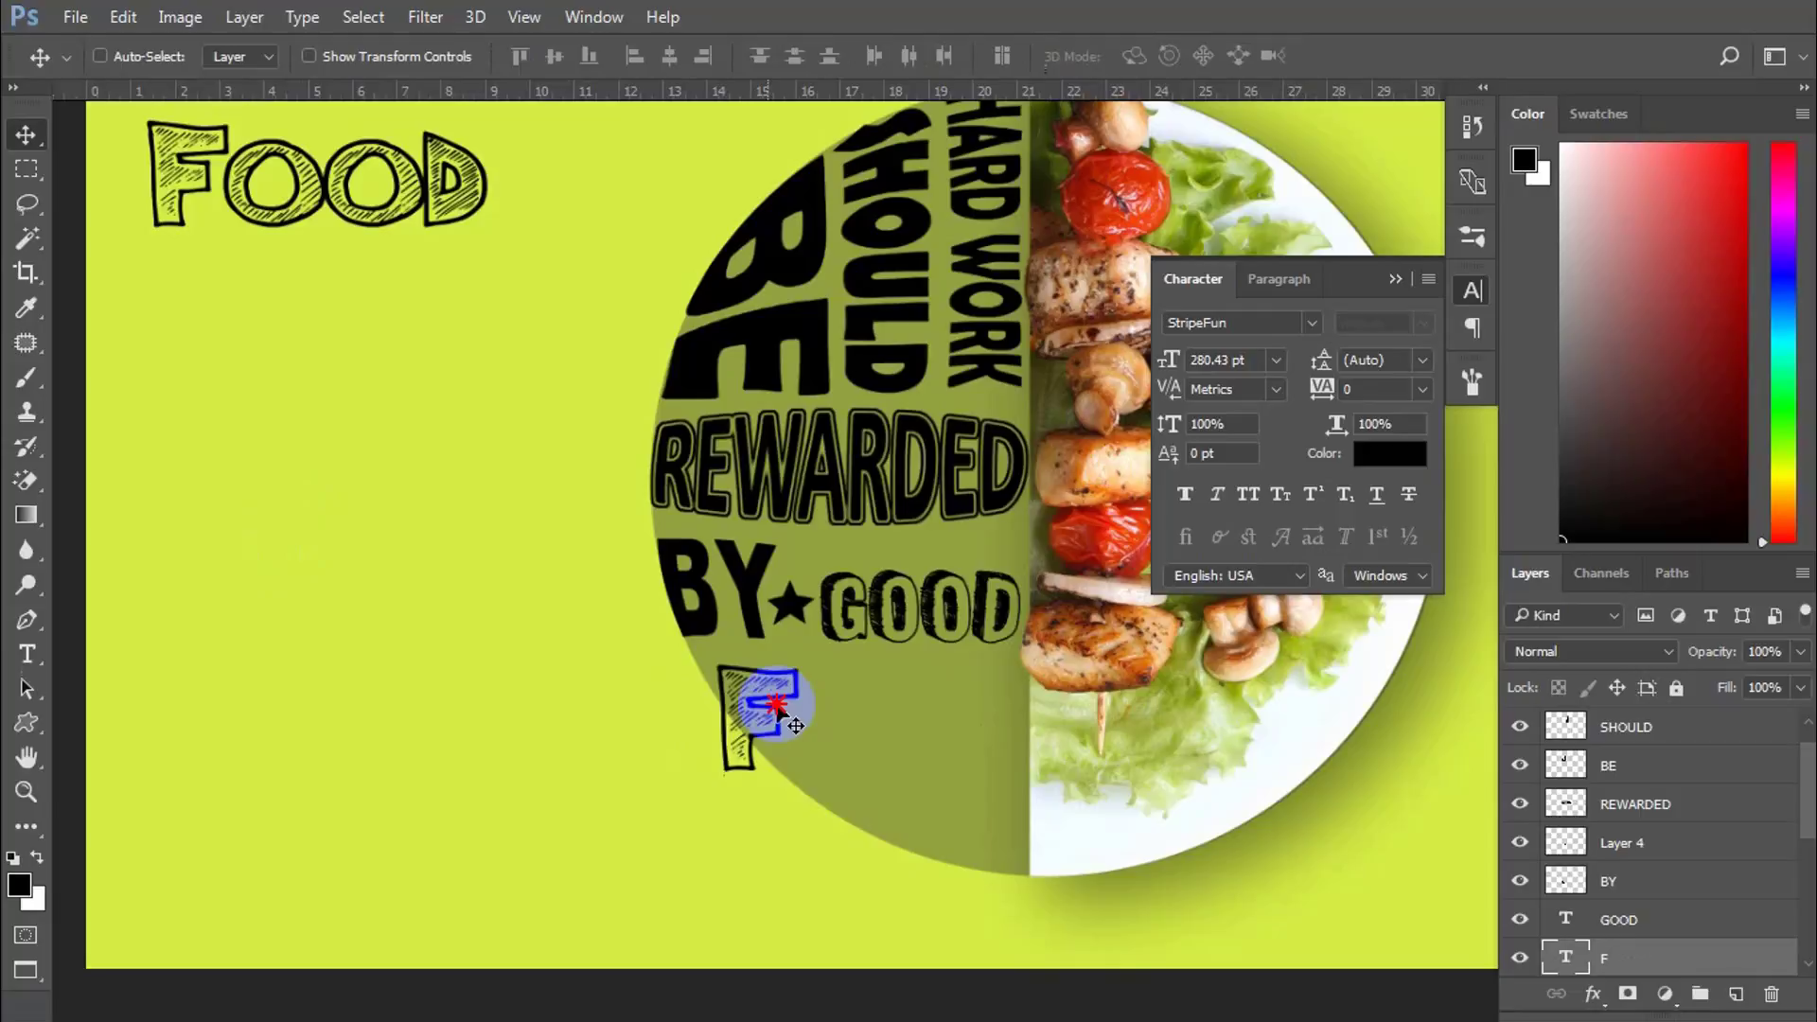
# Step: Enlarge the letter F proportionally to about 434 pt and fit it just under BY, overlapping the circle's edge
pyautogui.moveTo(805, 771); pyautogui.dragTo(839, 807)
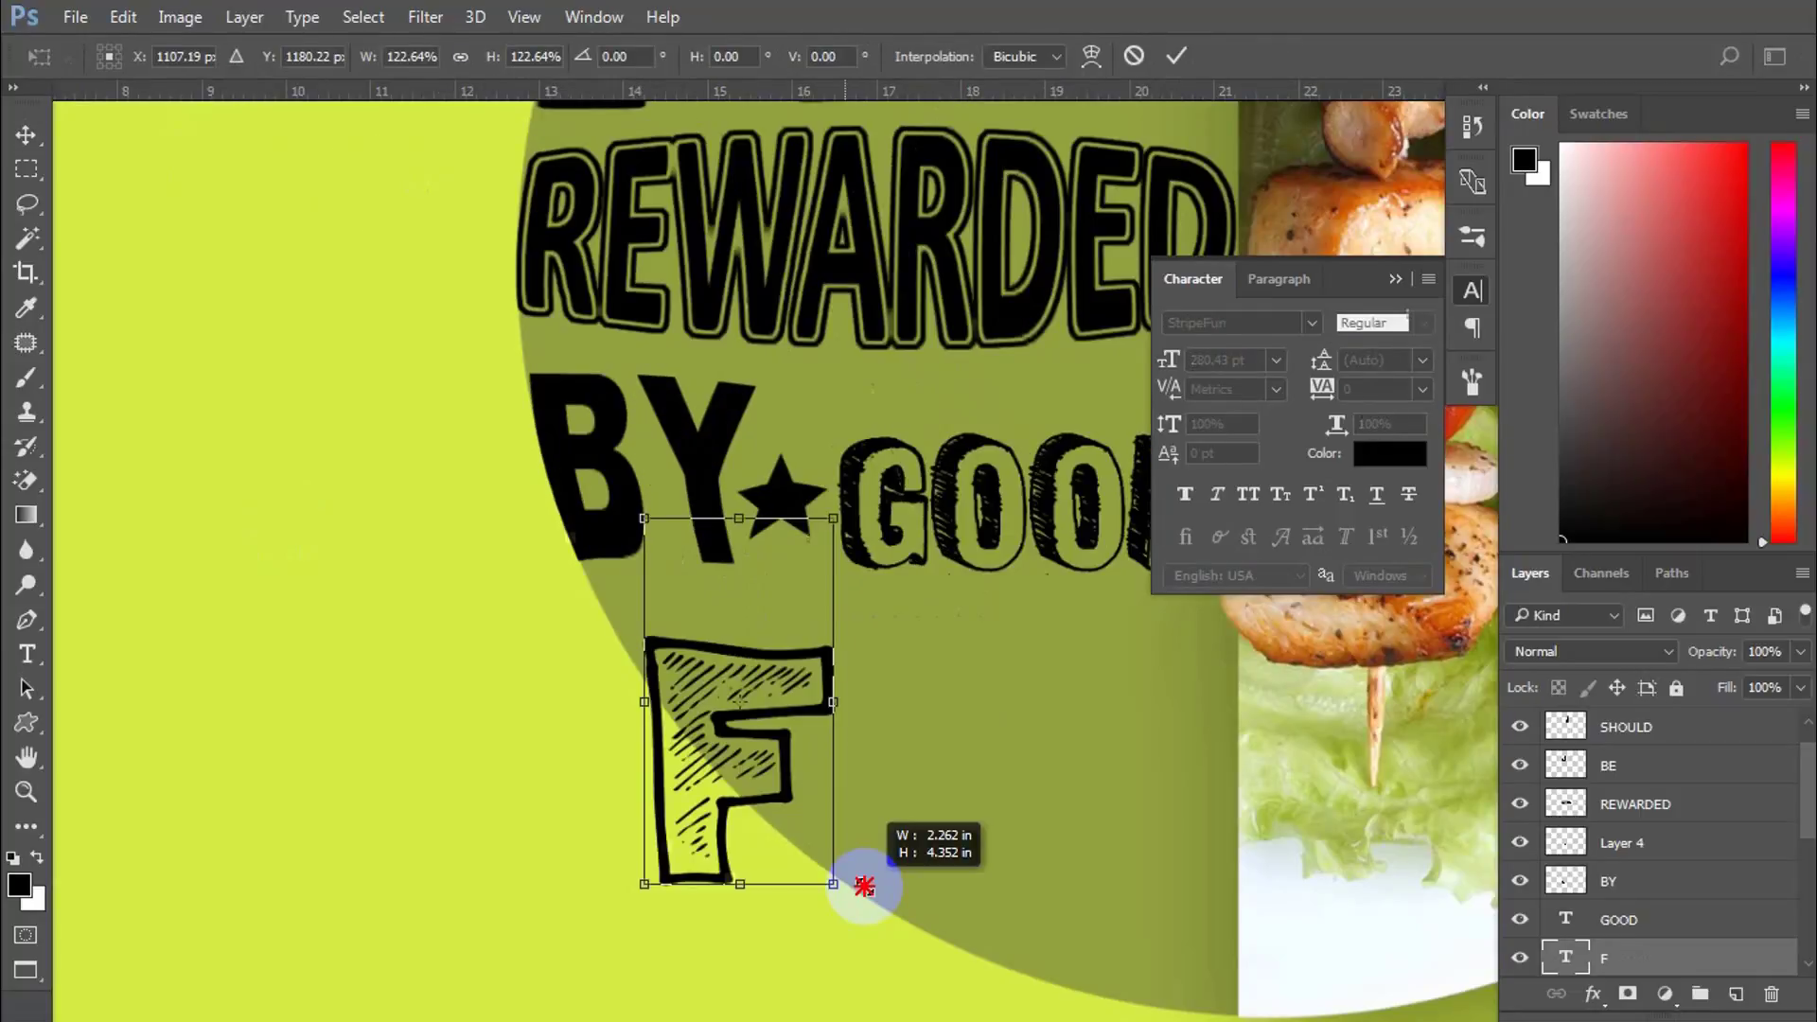
pyautogui.moveTo(863, 885); pyautogui.dragTo(880, 910)
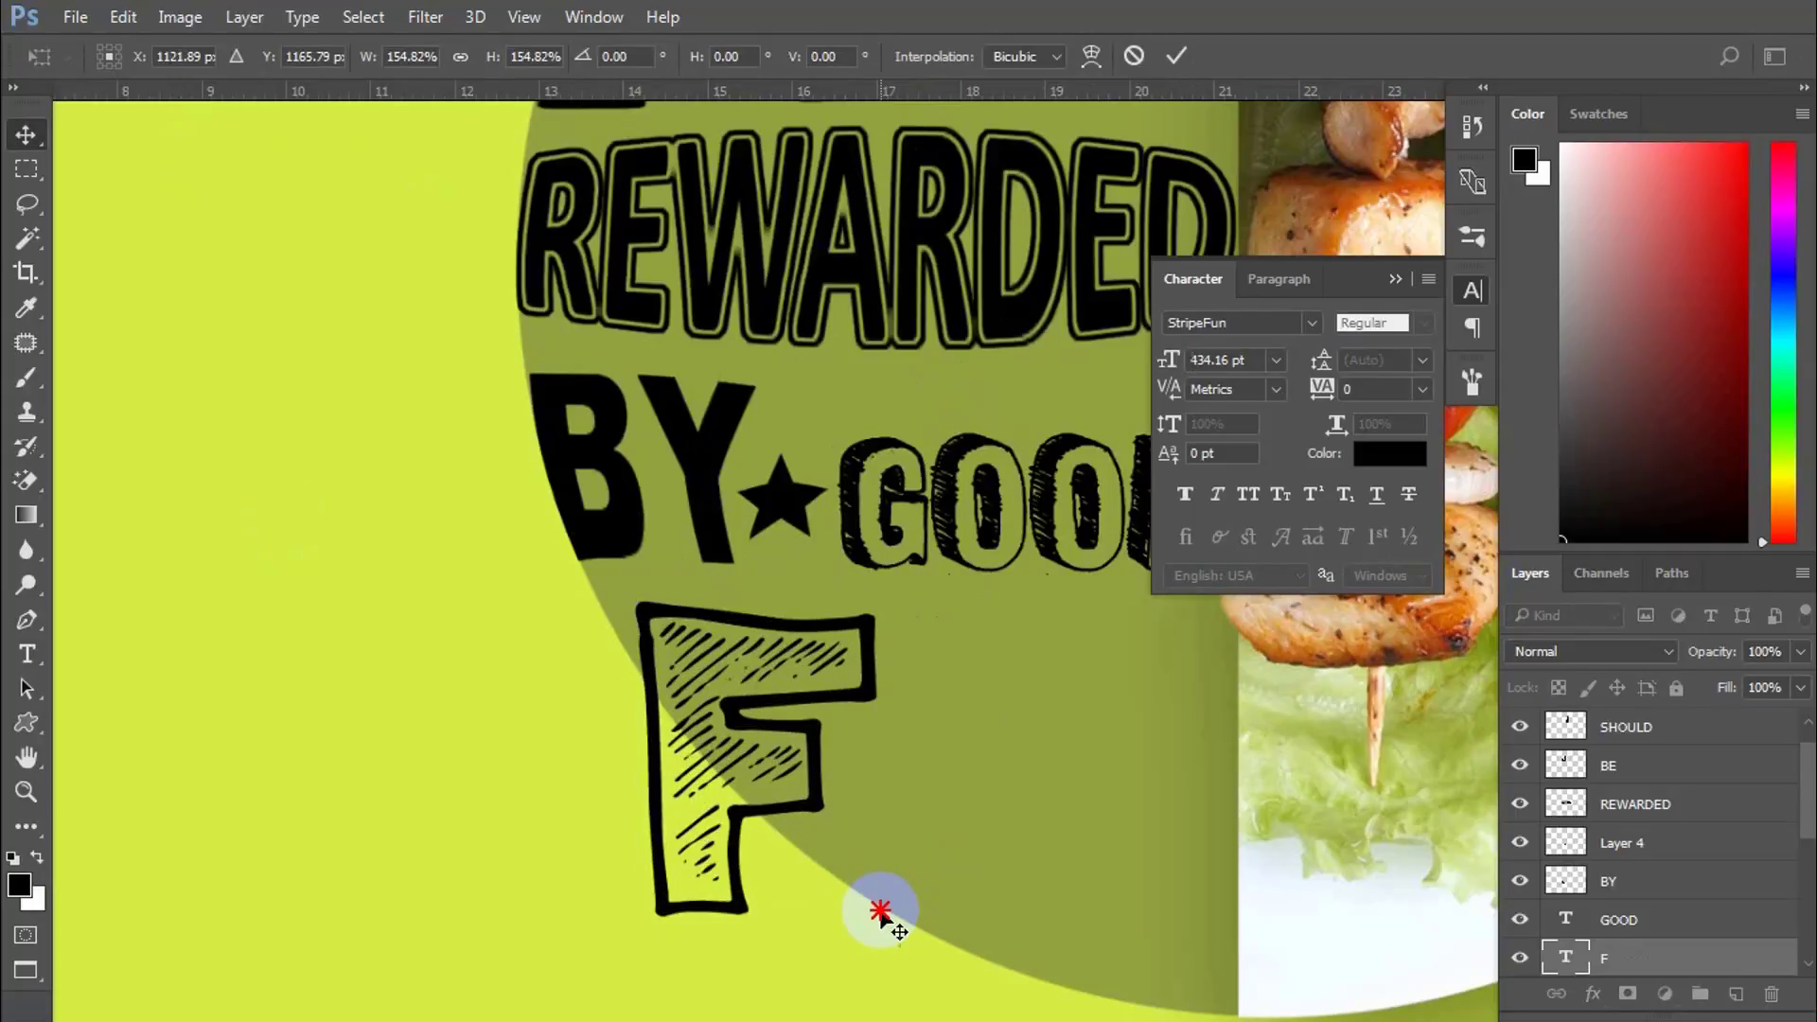
pyautogui.moveTo(816, 734); pyautogui.dragTo(813, 724)
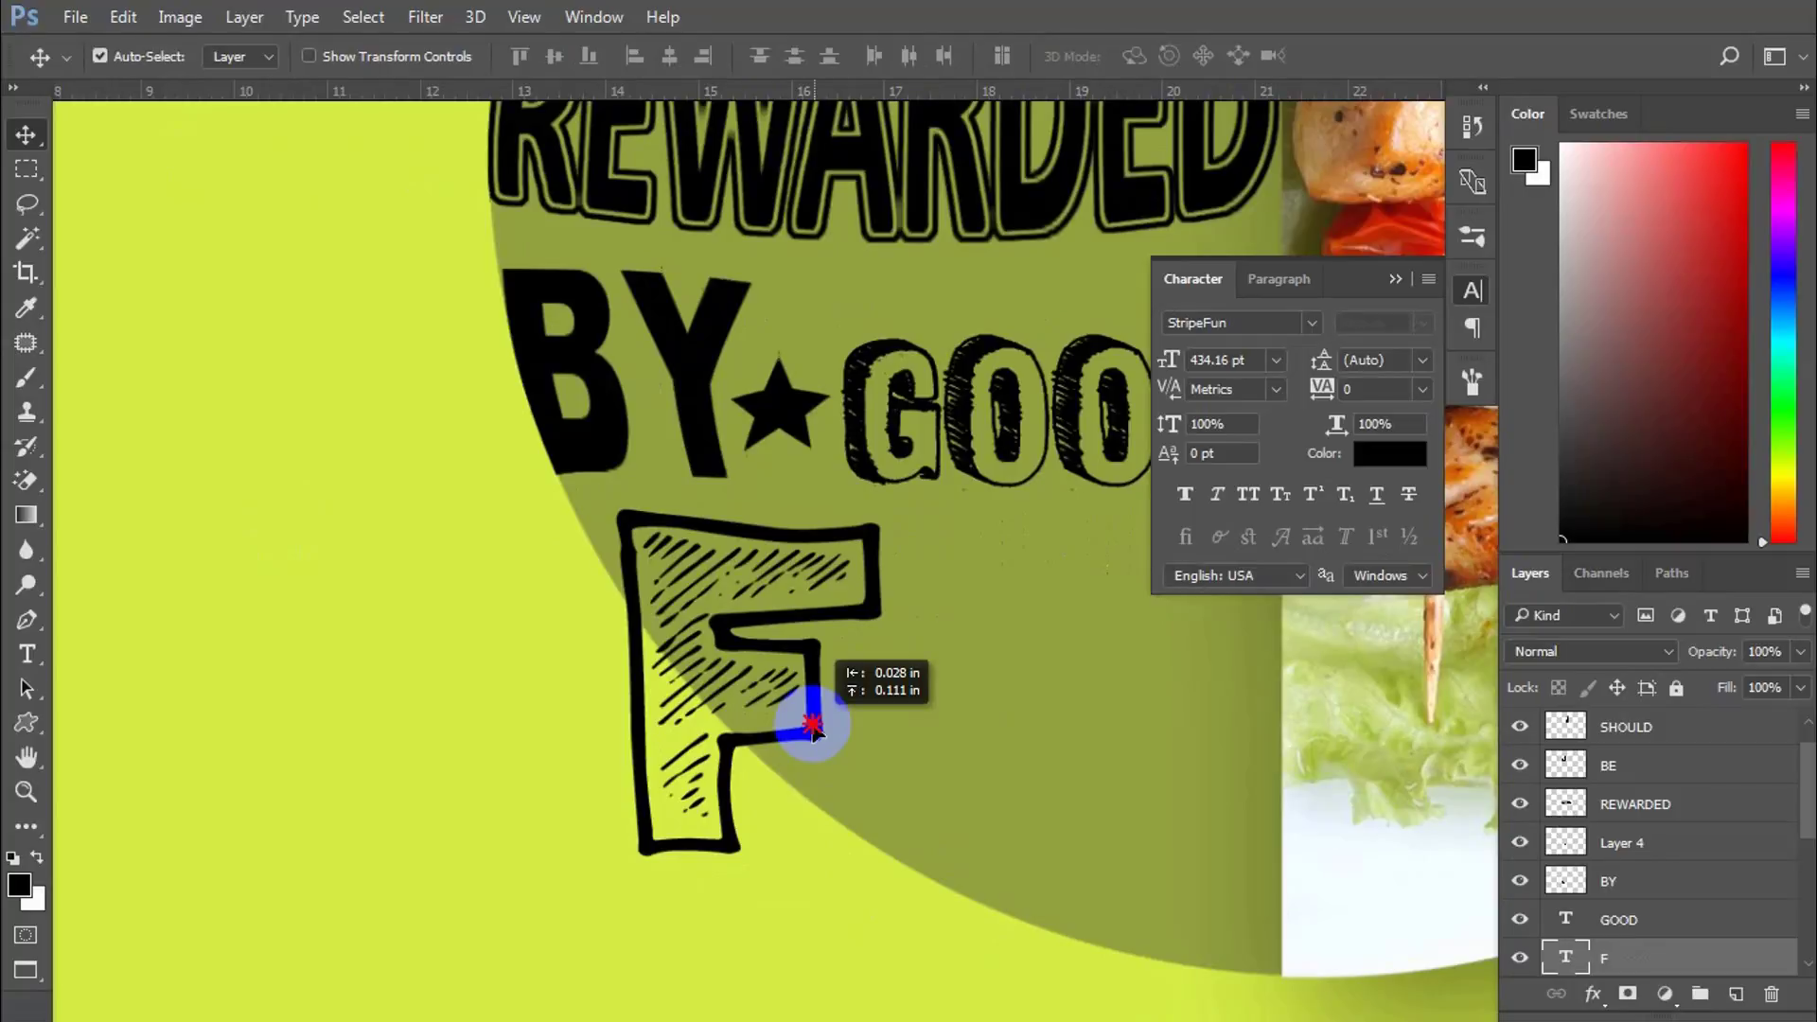
pyautogui.moveTo(812, 725); pyautogui.dragTo(795, 722)
# Step: Rasterize the letter F and warp it so its outer side follows the half circle's curved edge
pyautogui.rightClick(1517, 572)
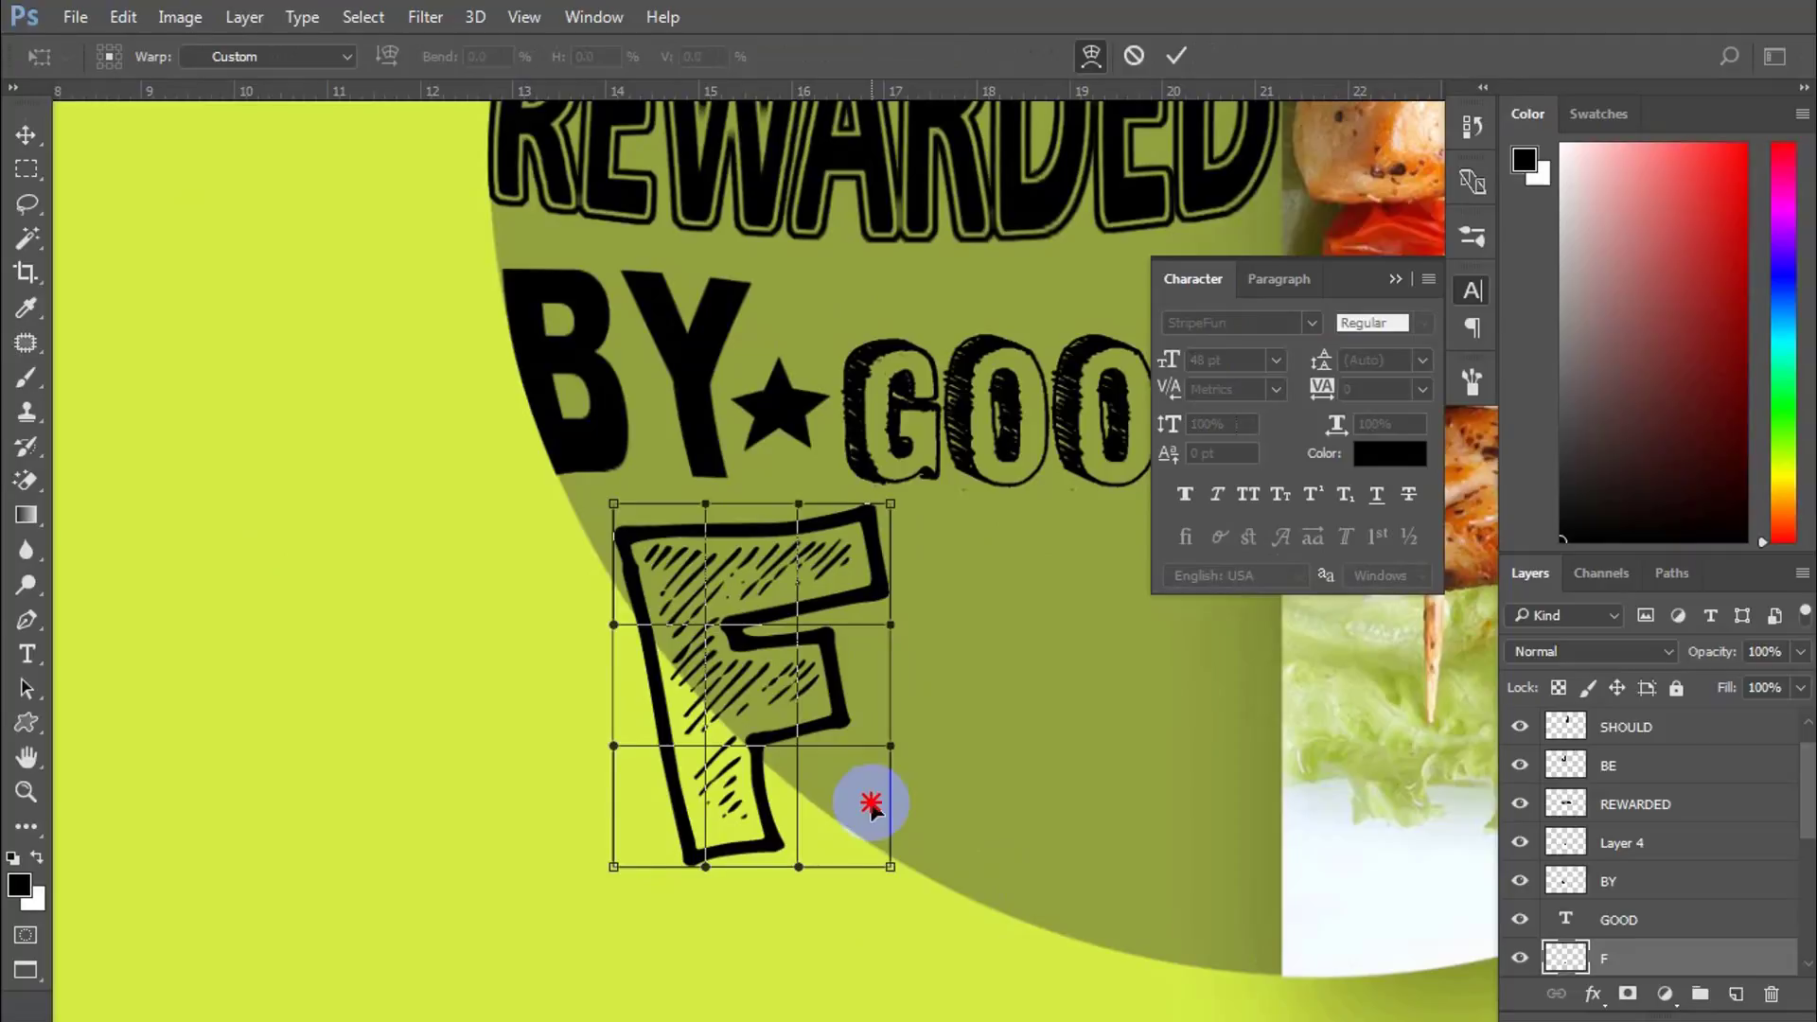
pyautogui.moveTo(871, 806)
pyautogui.mouseDown()
pyautogui.moveTo(1031, 815)
pyautogui.moveTo(802, 830)
pyautogui.moveTo(837, 816)
pyautogui.mouseUp()
pyautogui.moveTo(844, 662); pyautogui.dragTo(916, 498)
pyautogui.press('Return')
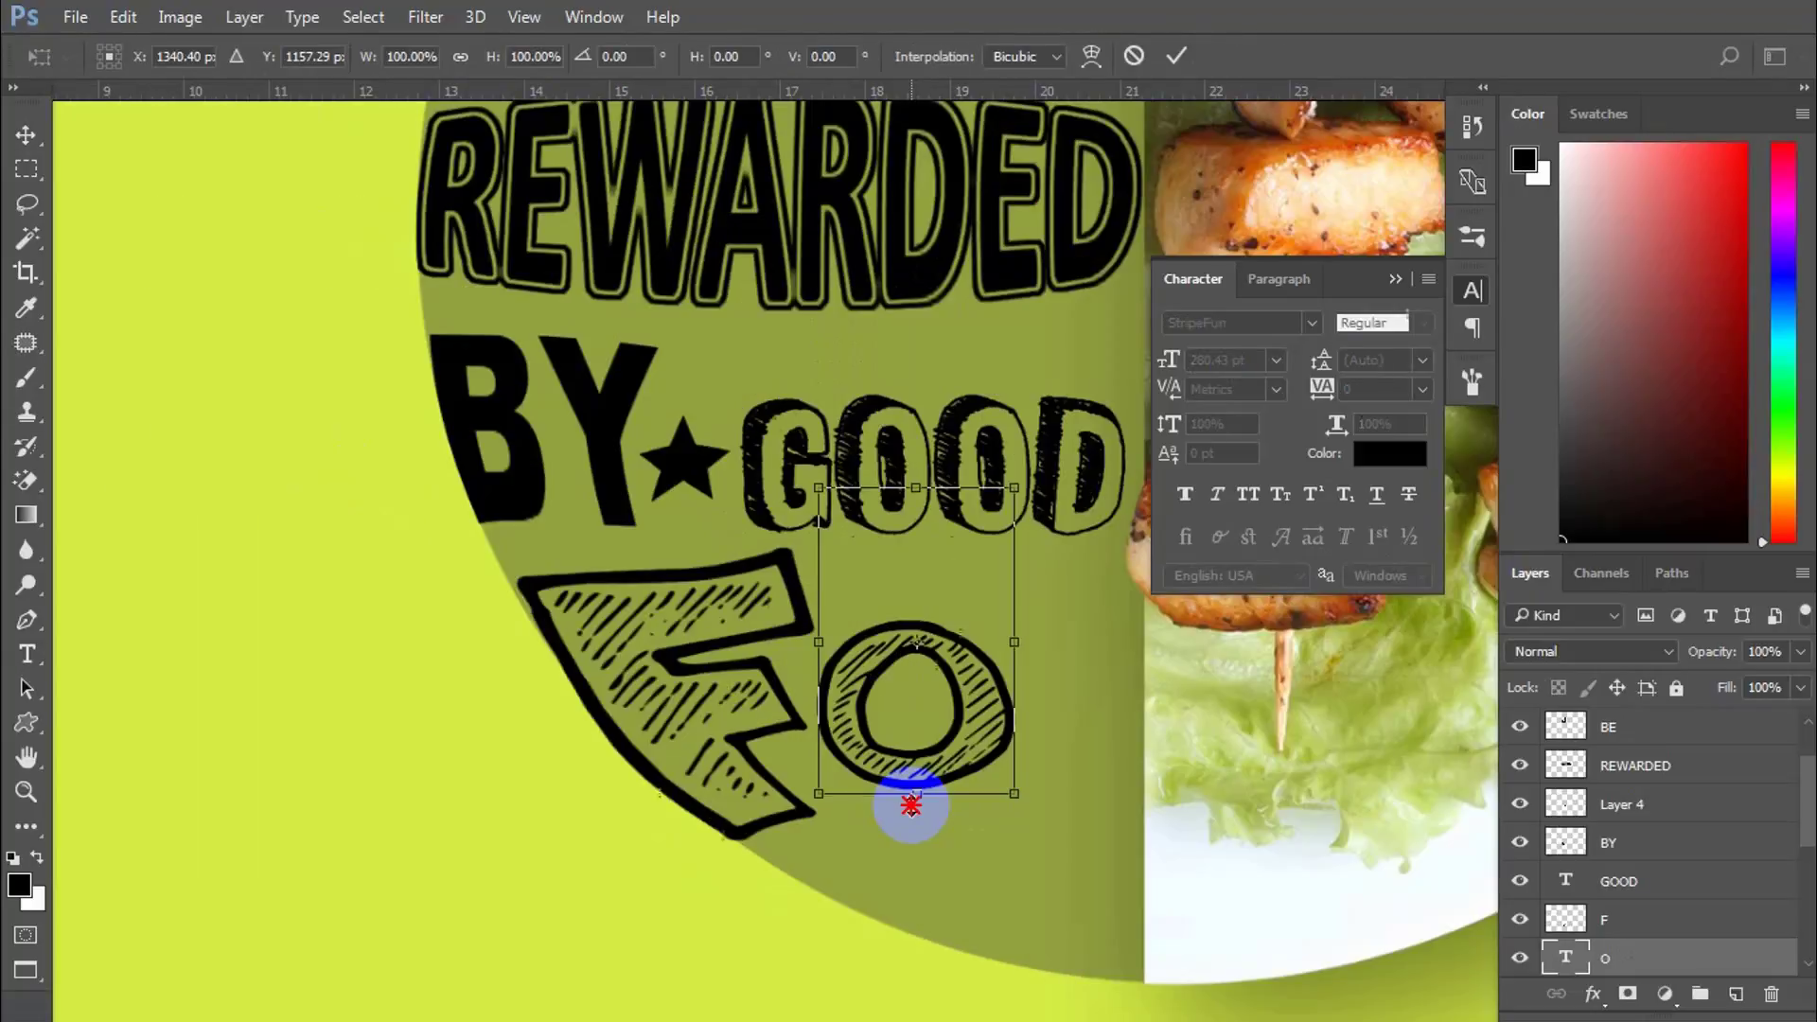
# Step: Stretch the letter O into a taller, narrower shape beside the F and rasterize it
pyautogui.moveTo(911, 805); pyautogui.dragTo(912, 842)
pyautogui.moveTo(1015, 487); pyautogui.dragTo(932, 462)
pyautogui.moveTo(898, 722); pyautogui.dragTo(914, 691)
pyautogui.click(1391, 532)
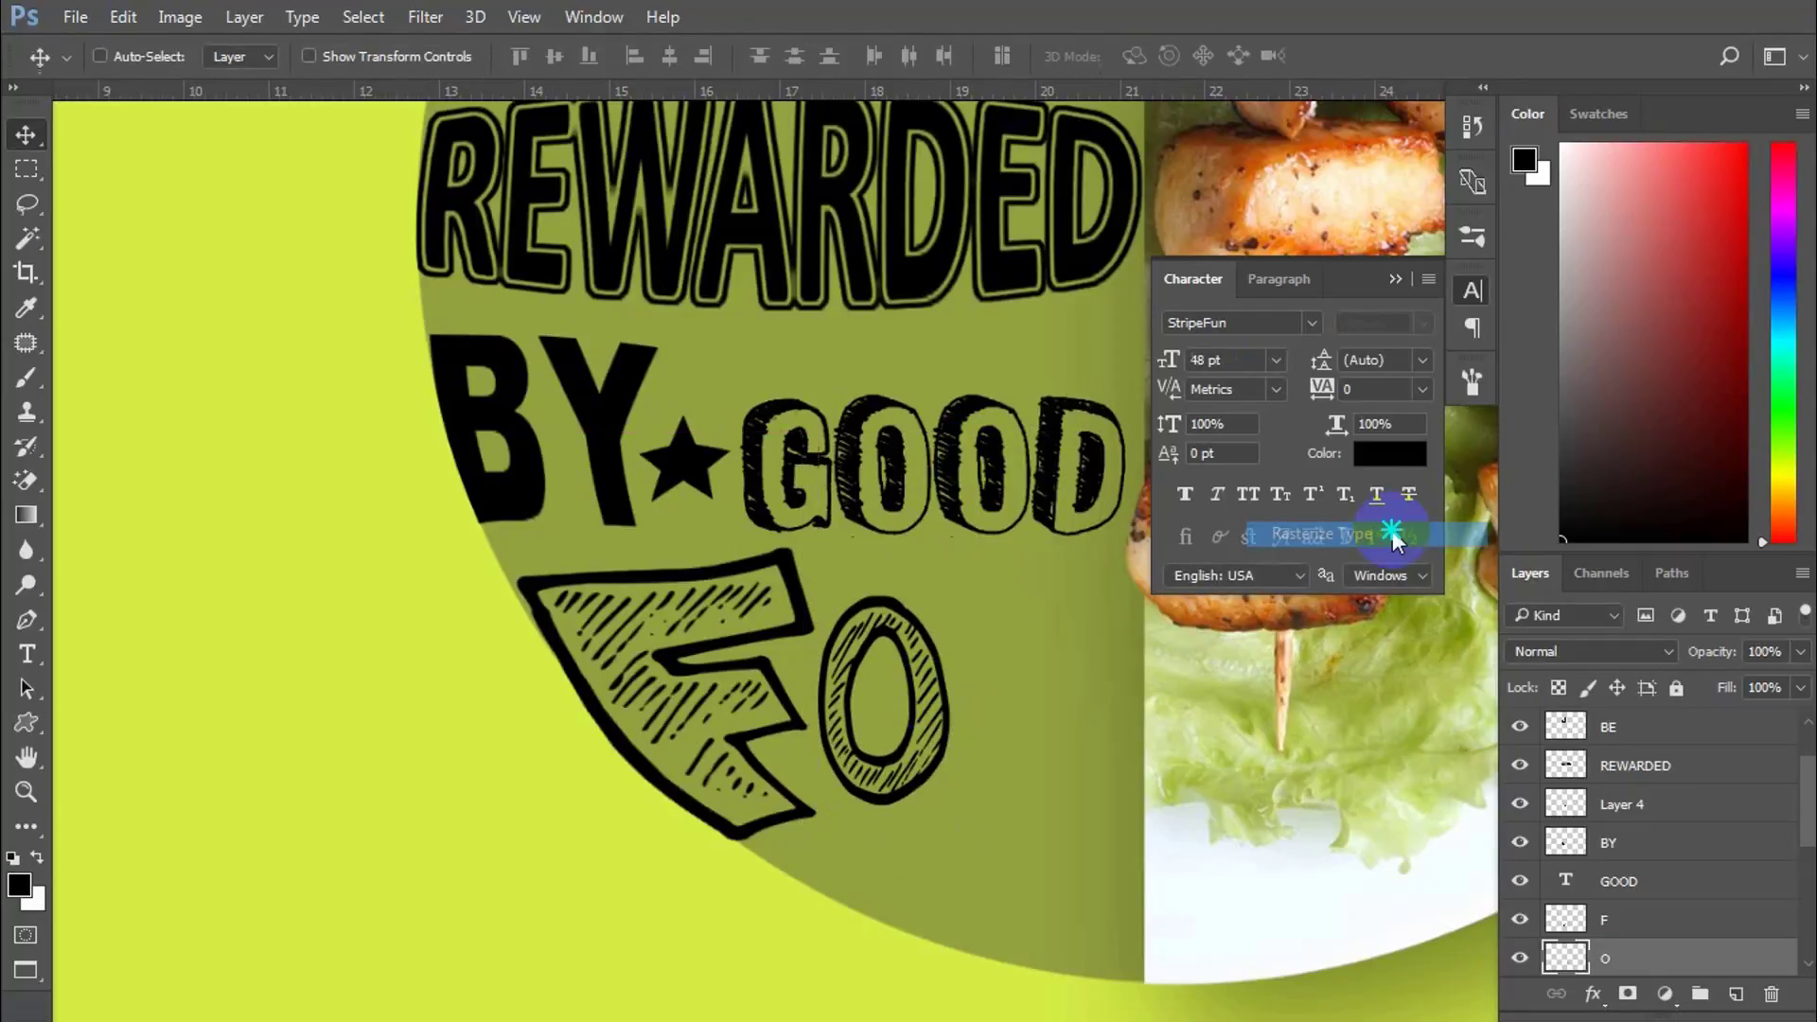
pyautogui.moveTo(945, 713); pyautogui.dragTo(928, 720)
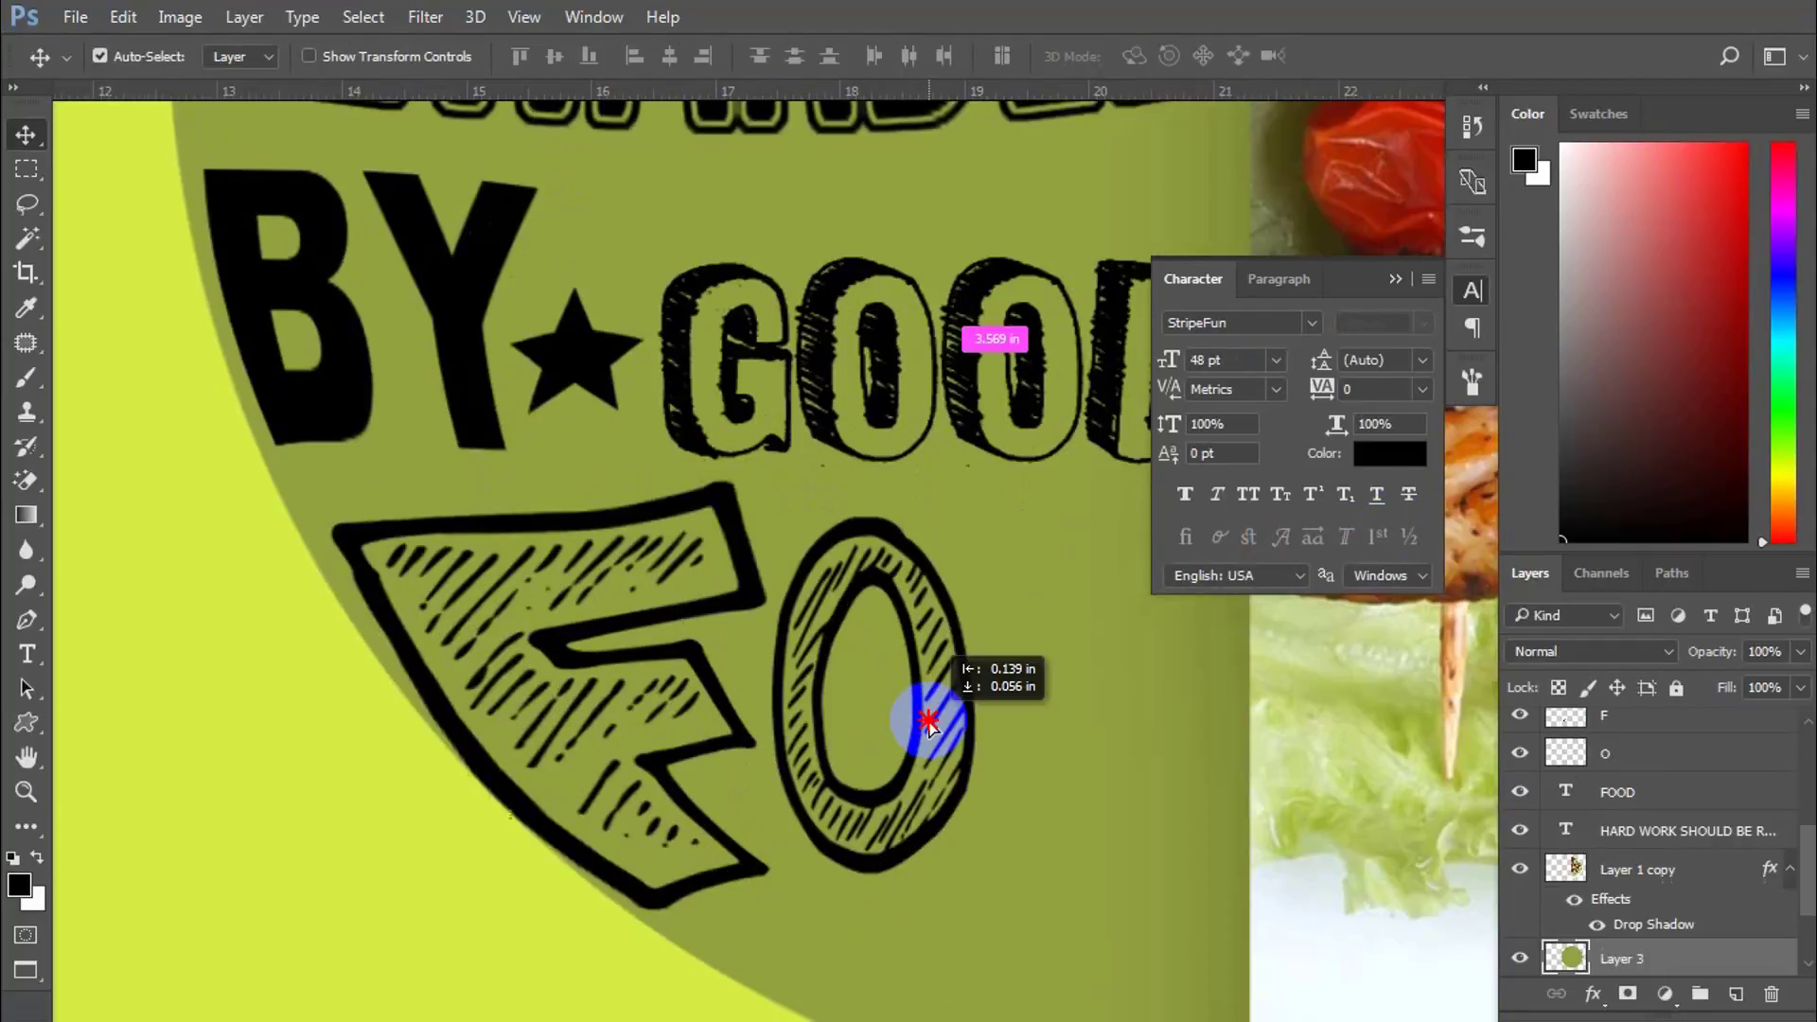
# Step: Warp the letter O by pulling its left side inward and reshaping its right side and corners to fit beside the F
pyautogui.scroll(-2, 909, 682)
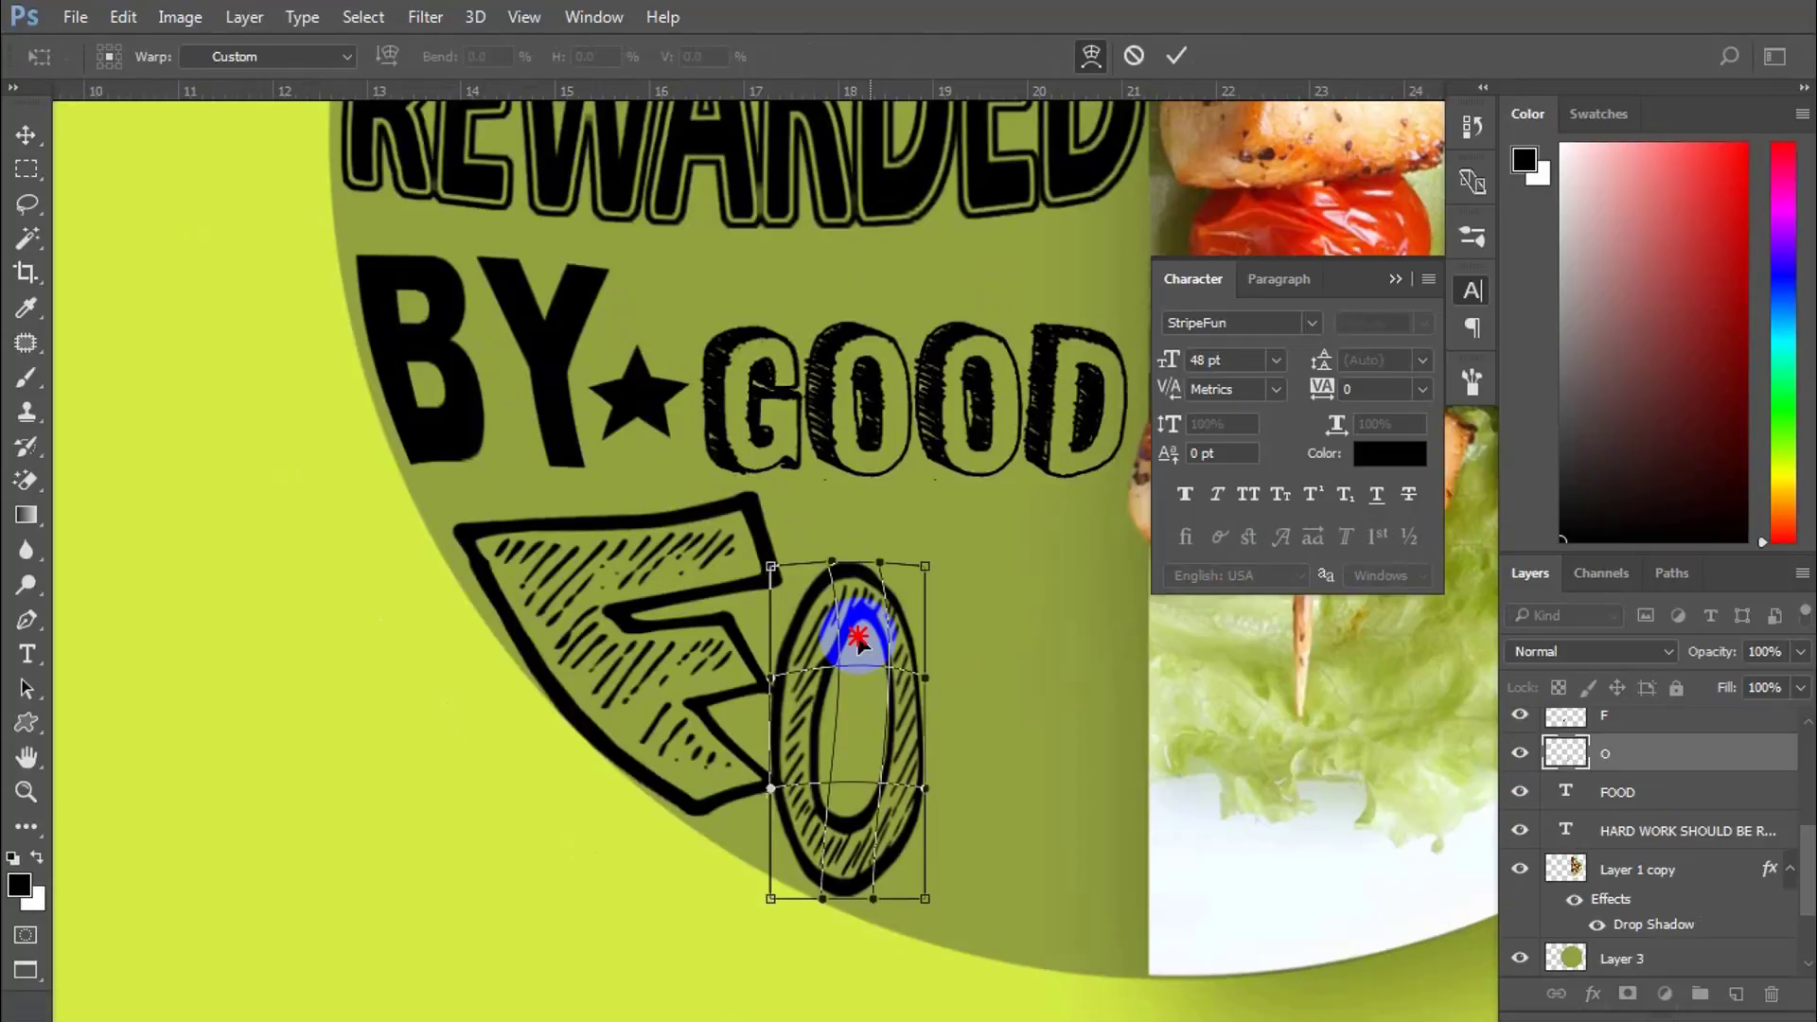
pyautogui.moveTo(772, 674); pyautogui.dragTo(798, 673)
pyautogui.moveTo(770, 784); pyautogui.dragTo(788, 784)
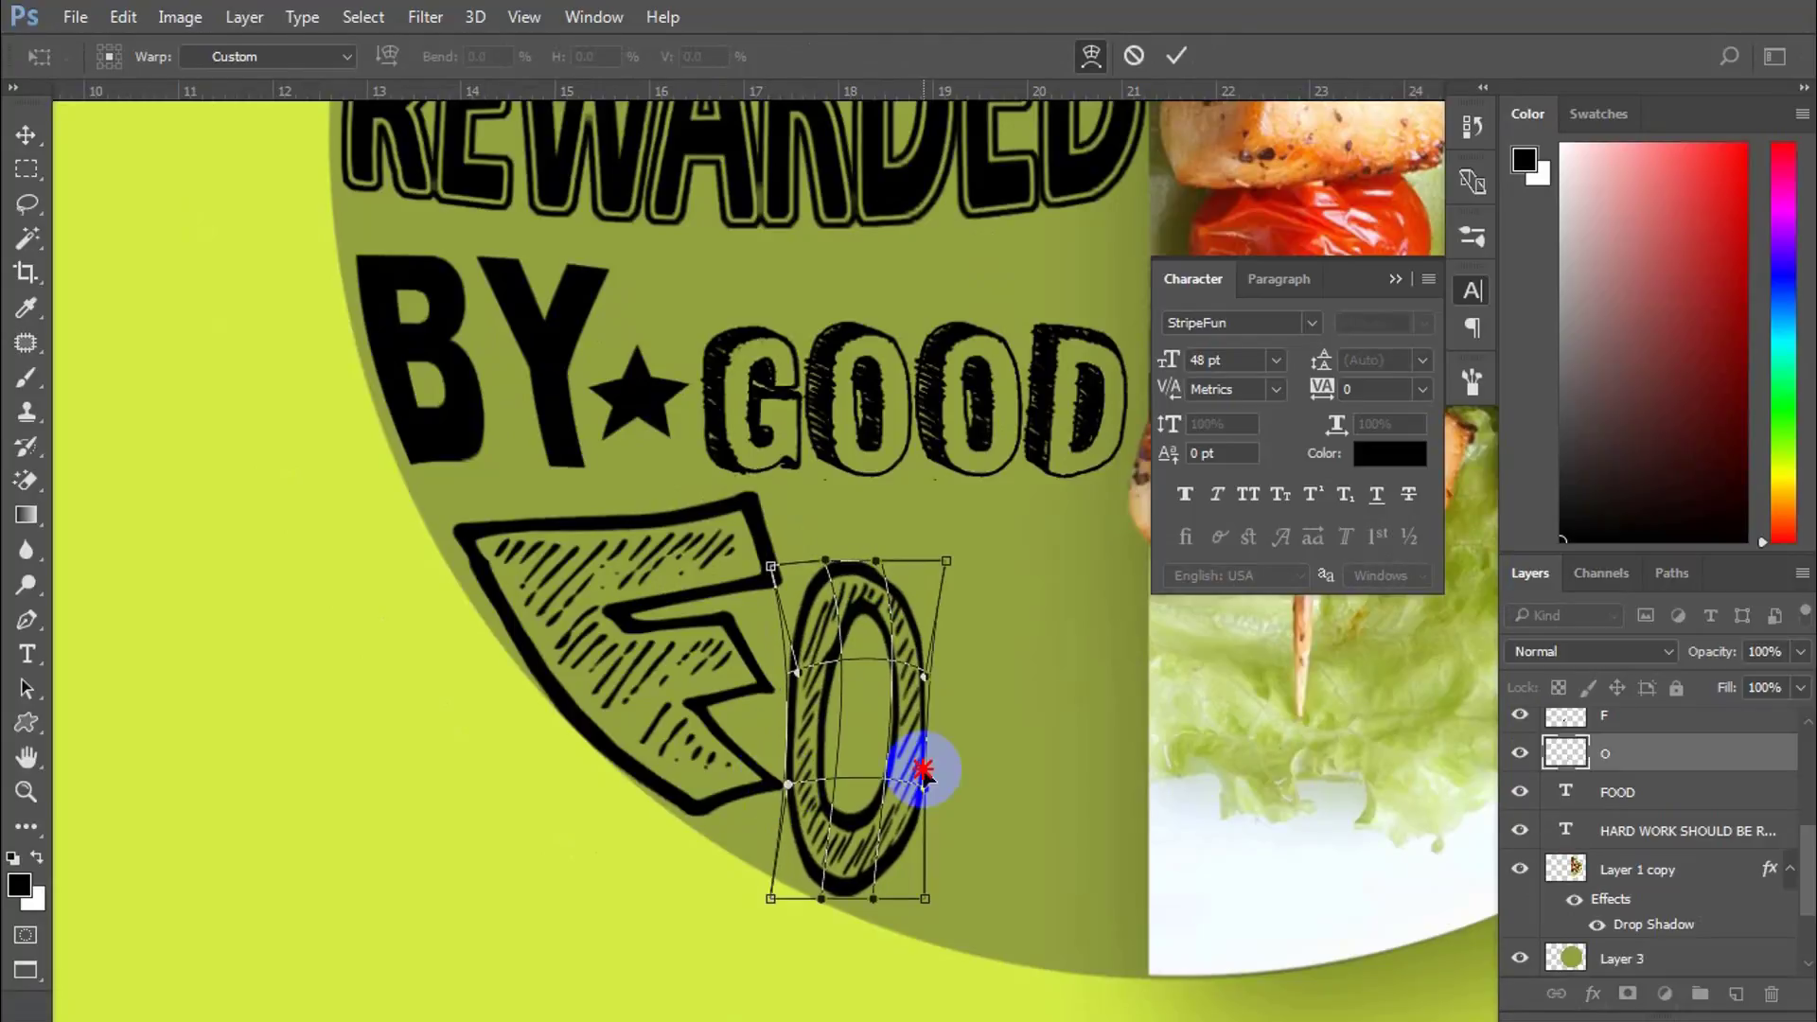
pyautogui.moveTo(924, 769); pyautogui.dragTo(946, 764)
pyautogui.moveTo(926, 898); pyautogui.dragTo(905, 898)
pyautogui.moveTo(946, 561); pyautogui.dragTo(939, 567)
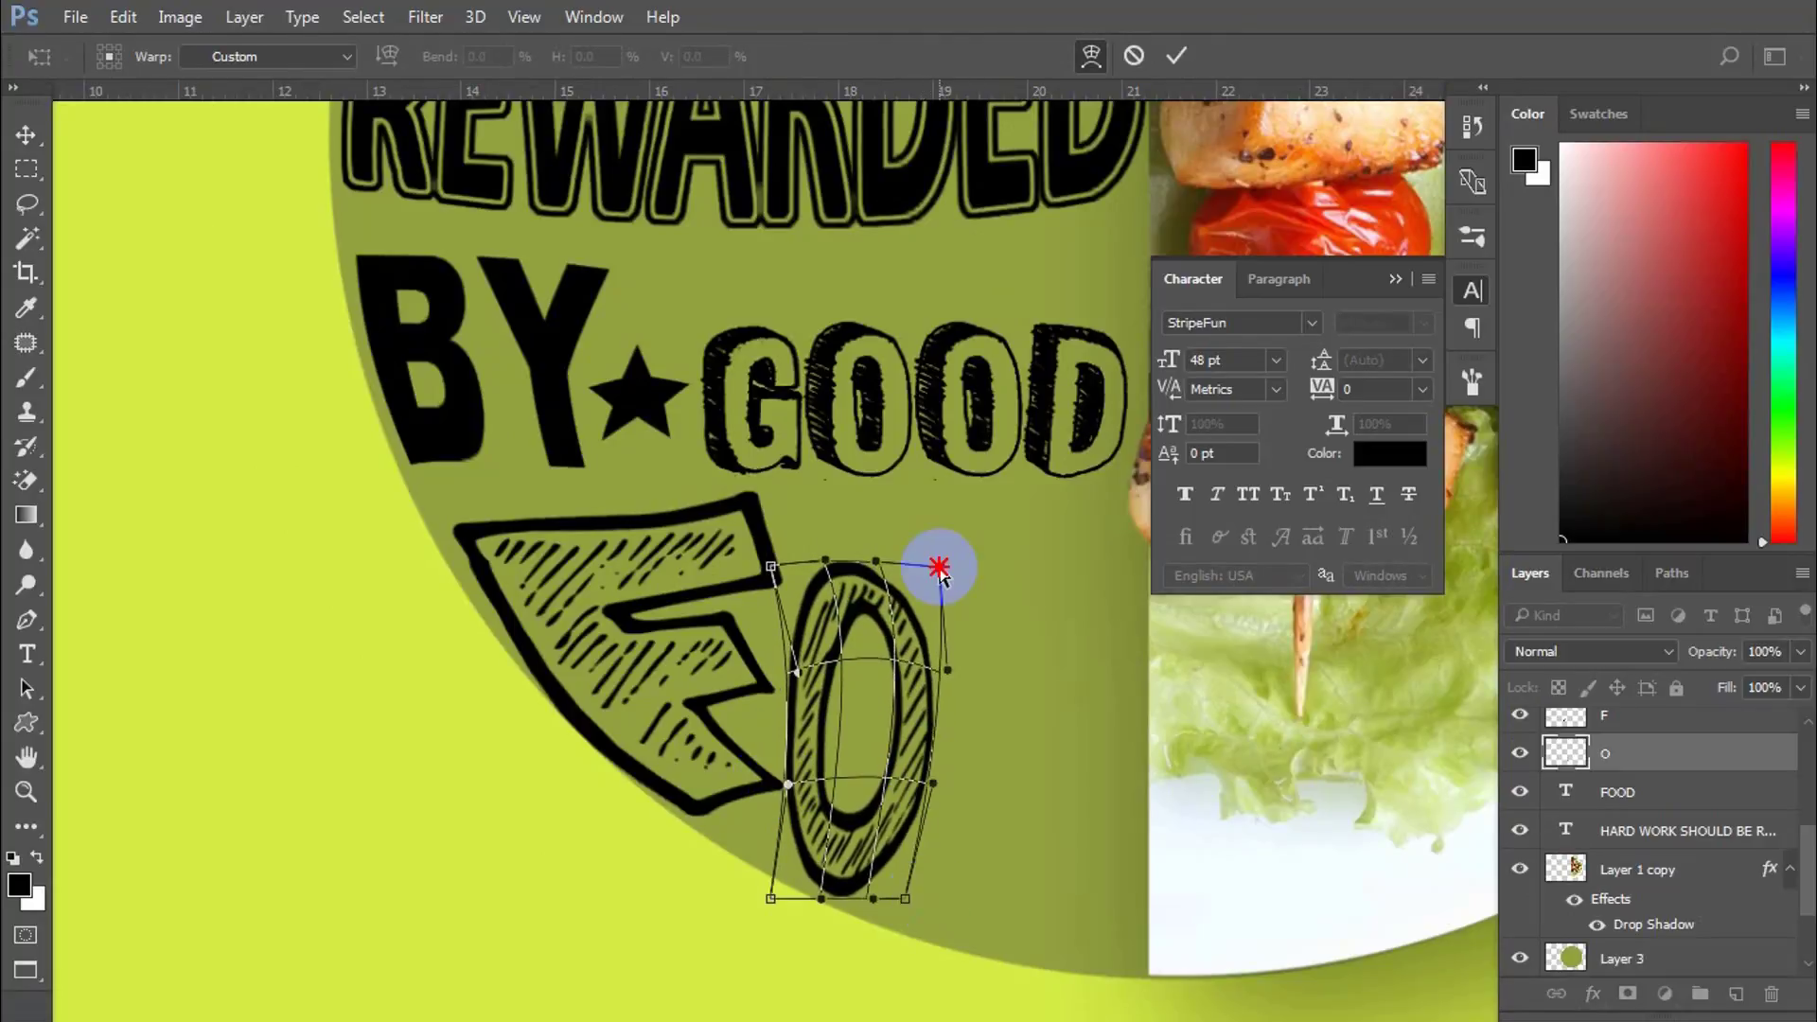
pyautogui.doubleClick(912, 700)
# Step: Duplicate the warped O and place the copy beside it as the next letter of FOOD
pyautogui.hotkey('ctrl', 'alt', 't')
pyautogui.moveTo(911, 700); pyautogui.dragTo(1022, 685)
pyautogui.press('Return')
# Step: Stretch the letter D vertically to about 199% beside the second O and rasterize it
pyautogui.click(925, 649)
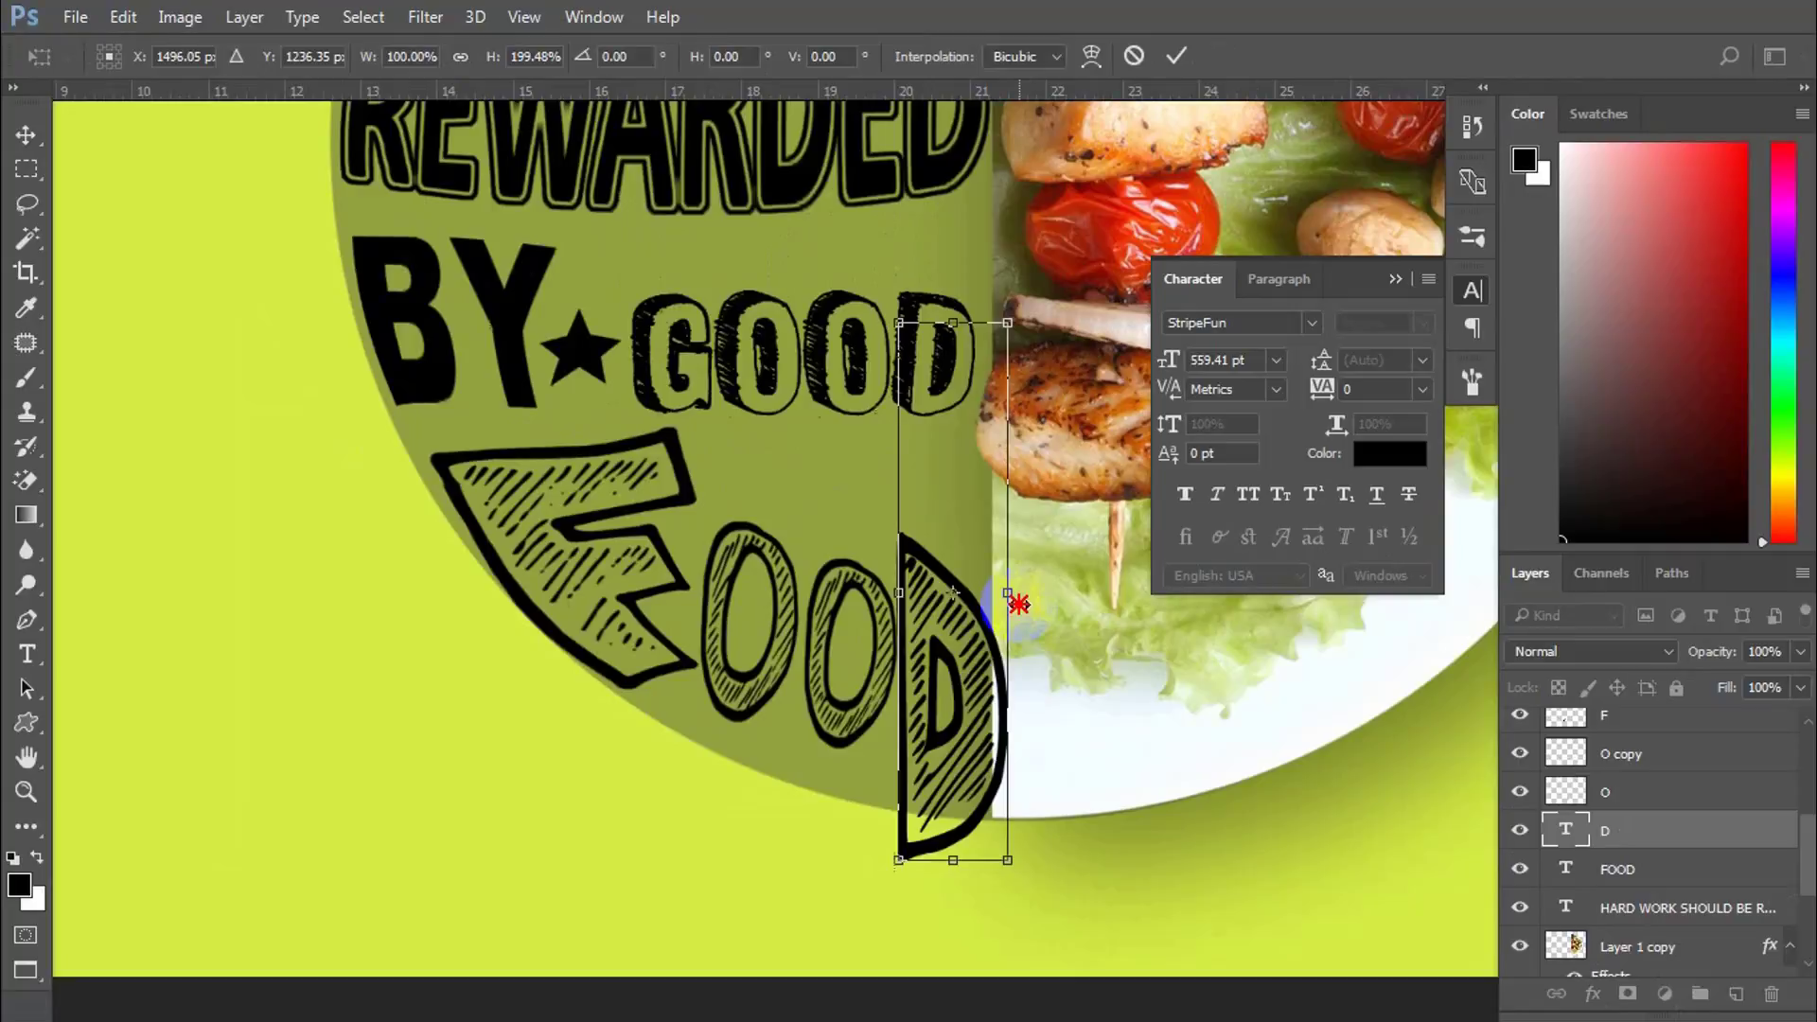
pyautogui.rightClick(1646, 830)
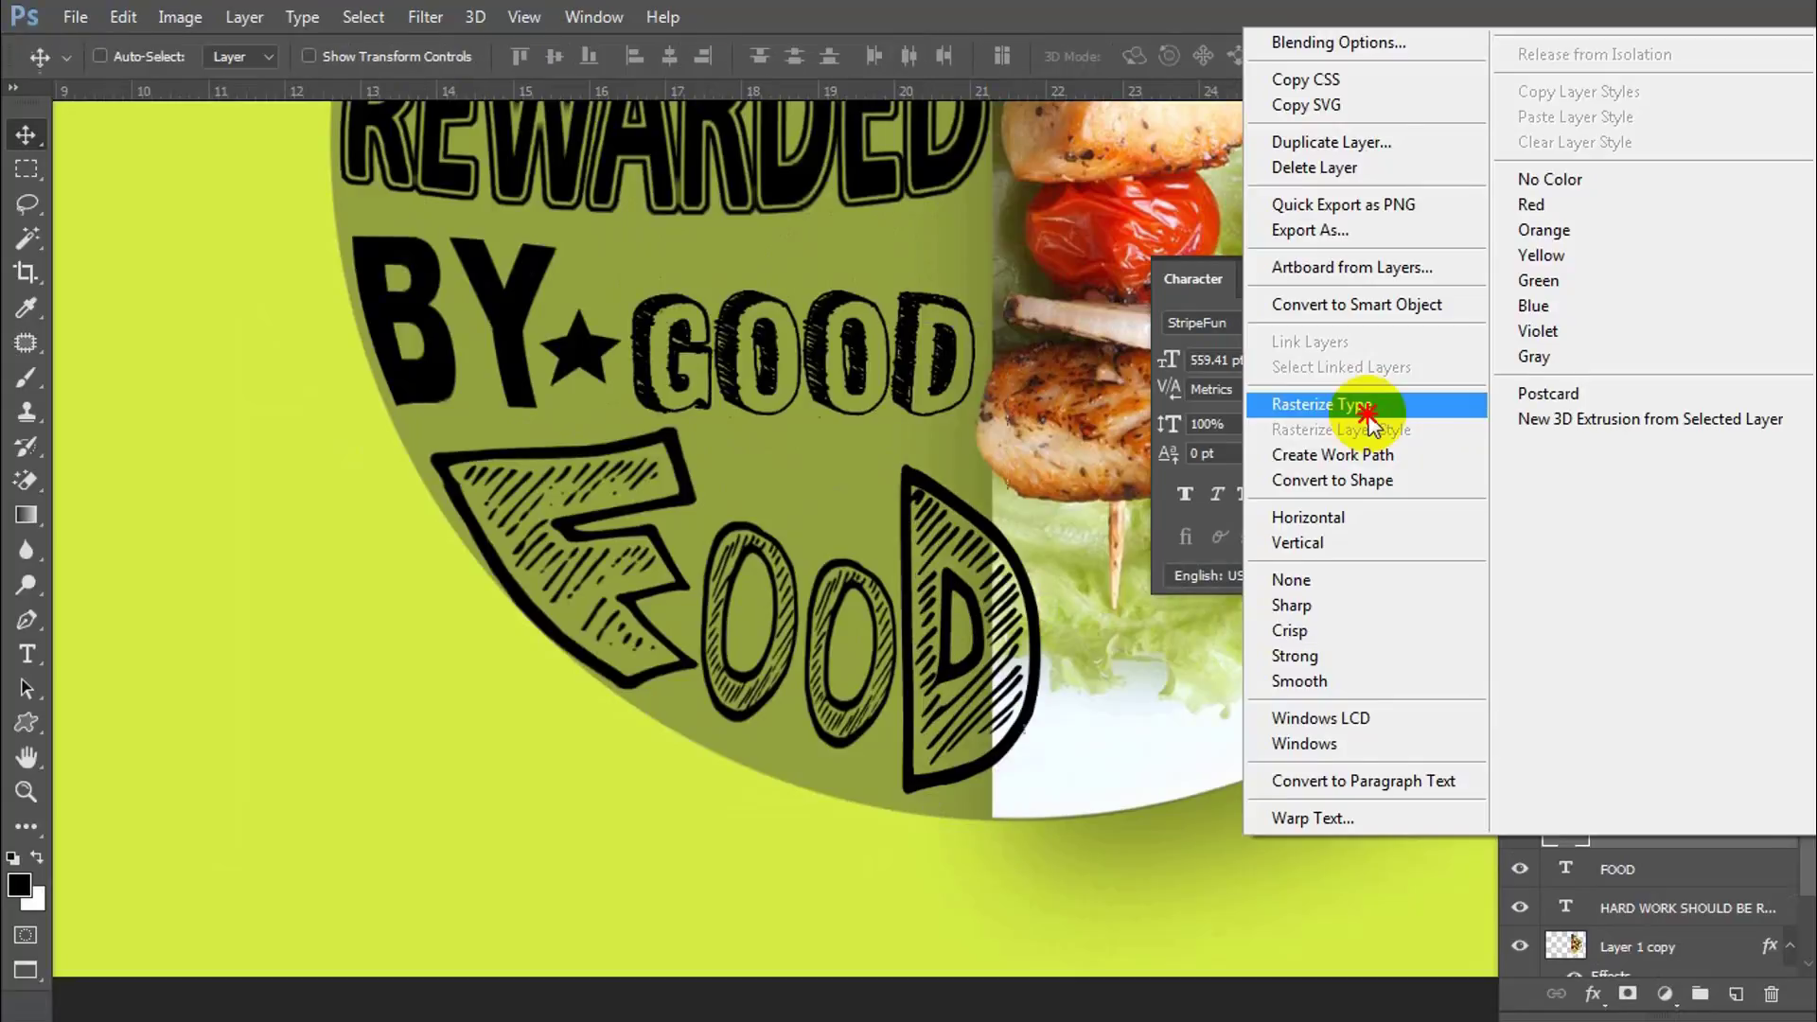
pyautogui.click(1367, 409)
# Step: Warp the letter D so its base follows the circle's lower curve and its right side meets the straight cut
pyautogui.moveTo(929, 551); pyautogui.dragTo(905, 567)
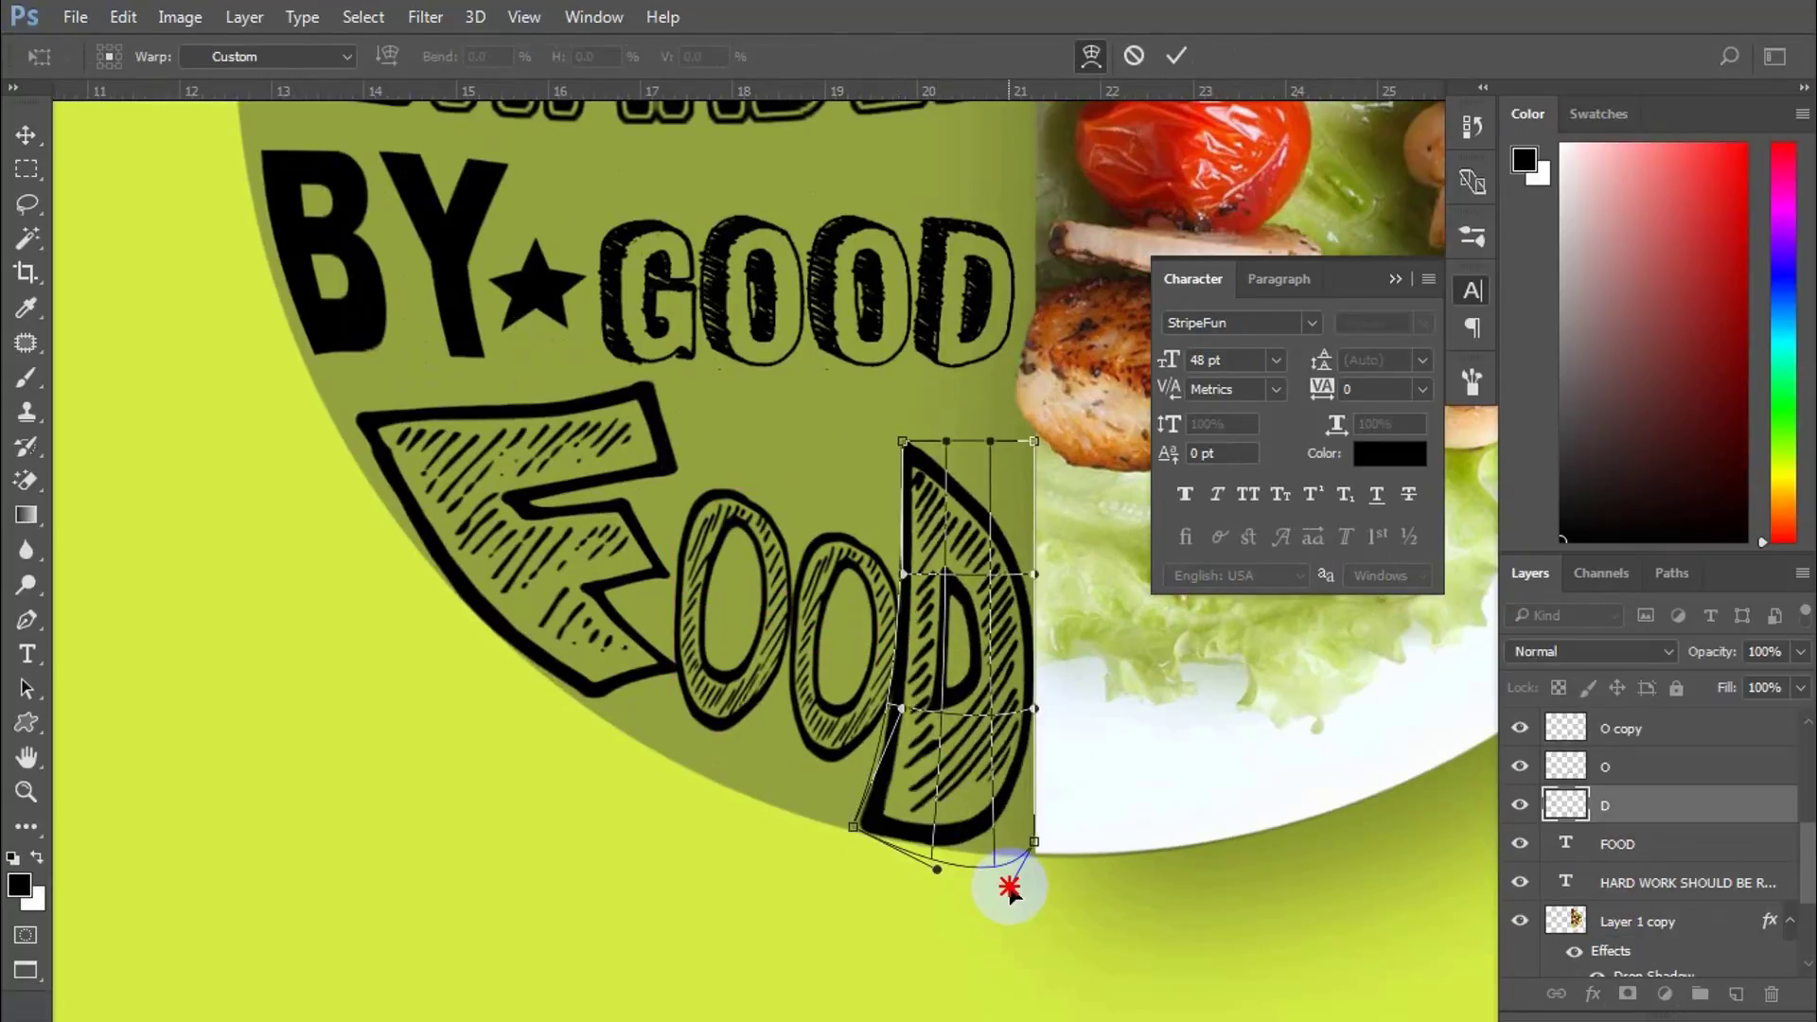
pyautogui.moveTo(1008, 887); pyautogui.dragTo(1012, 873)
pyautogui.moveTo(946, 442); pyautogui.dragTo(951, 462)
pyautogui.moveTo(954, 844); pyautogui.dragTo(925, 830)
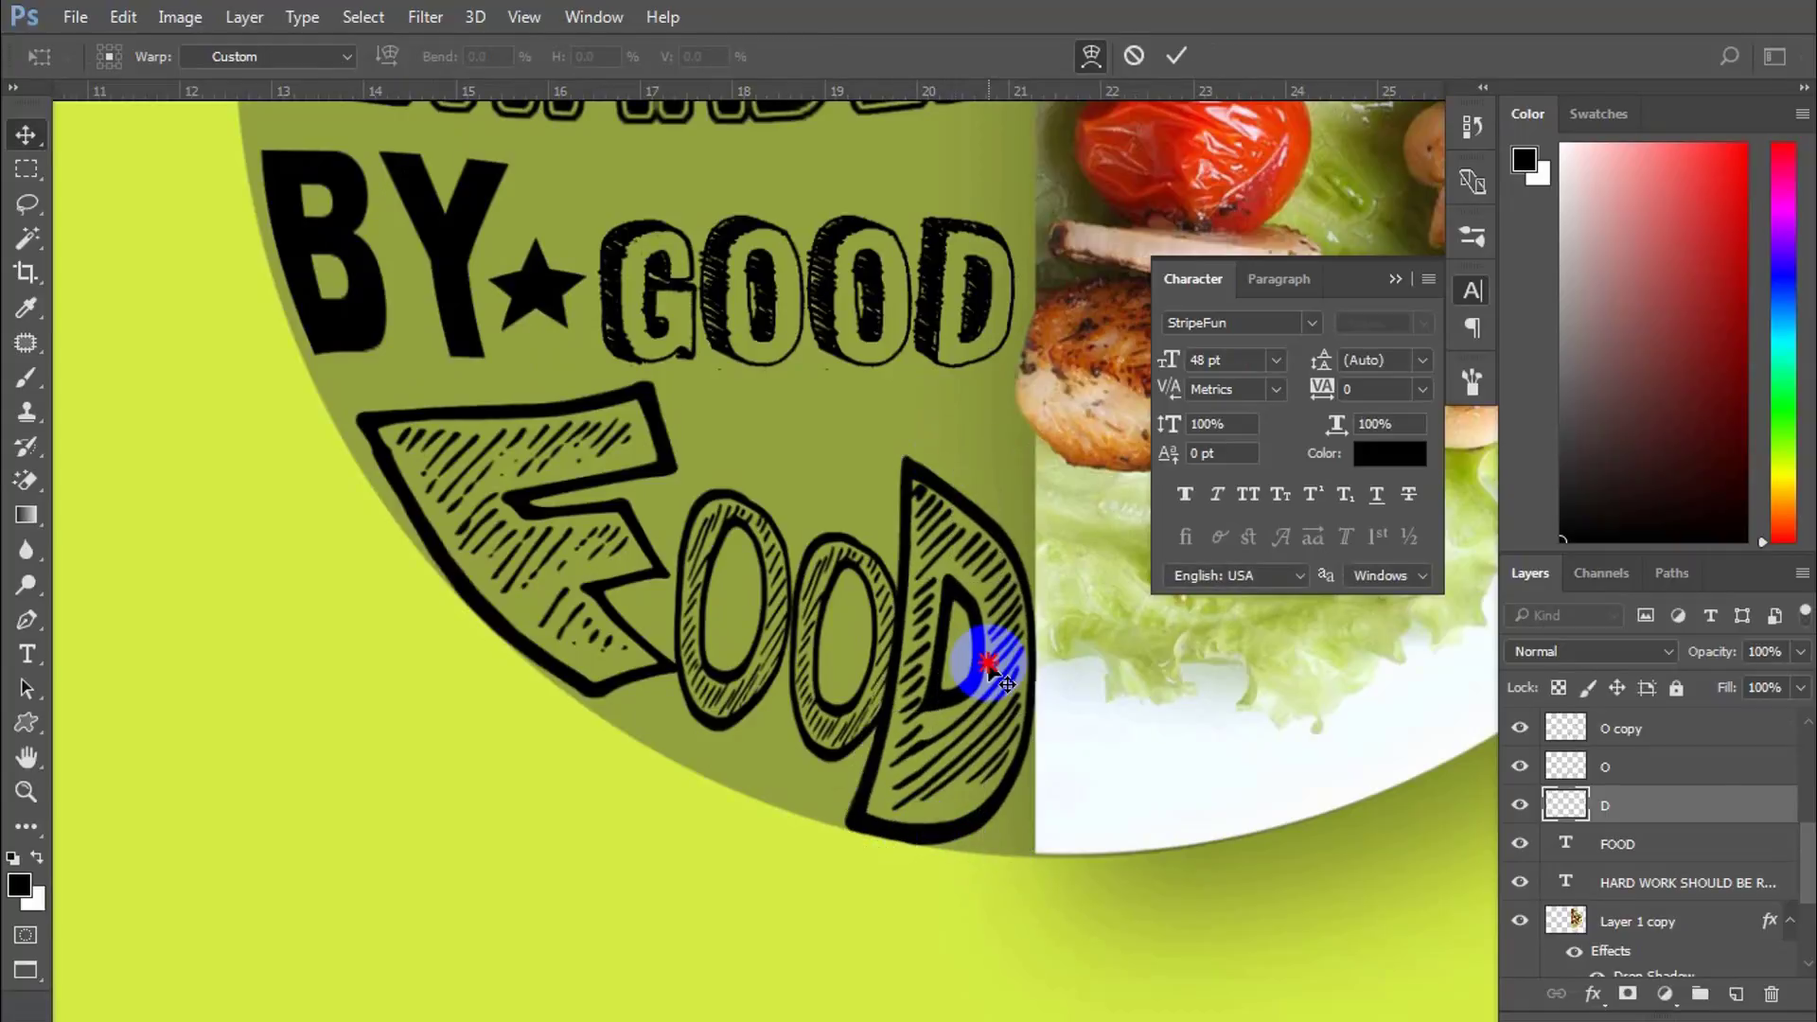
# Step: Draw a thin curved band between REWARDED and BY on a new layer with the Pen tool and fill it black
pyautogui.click(1703, 743)
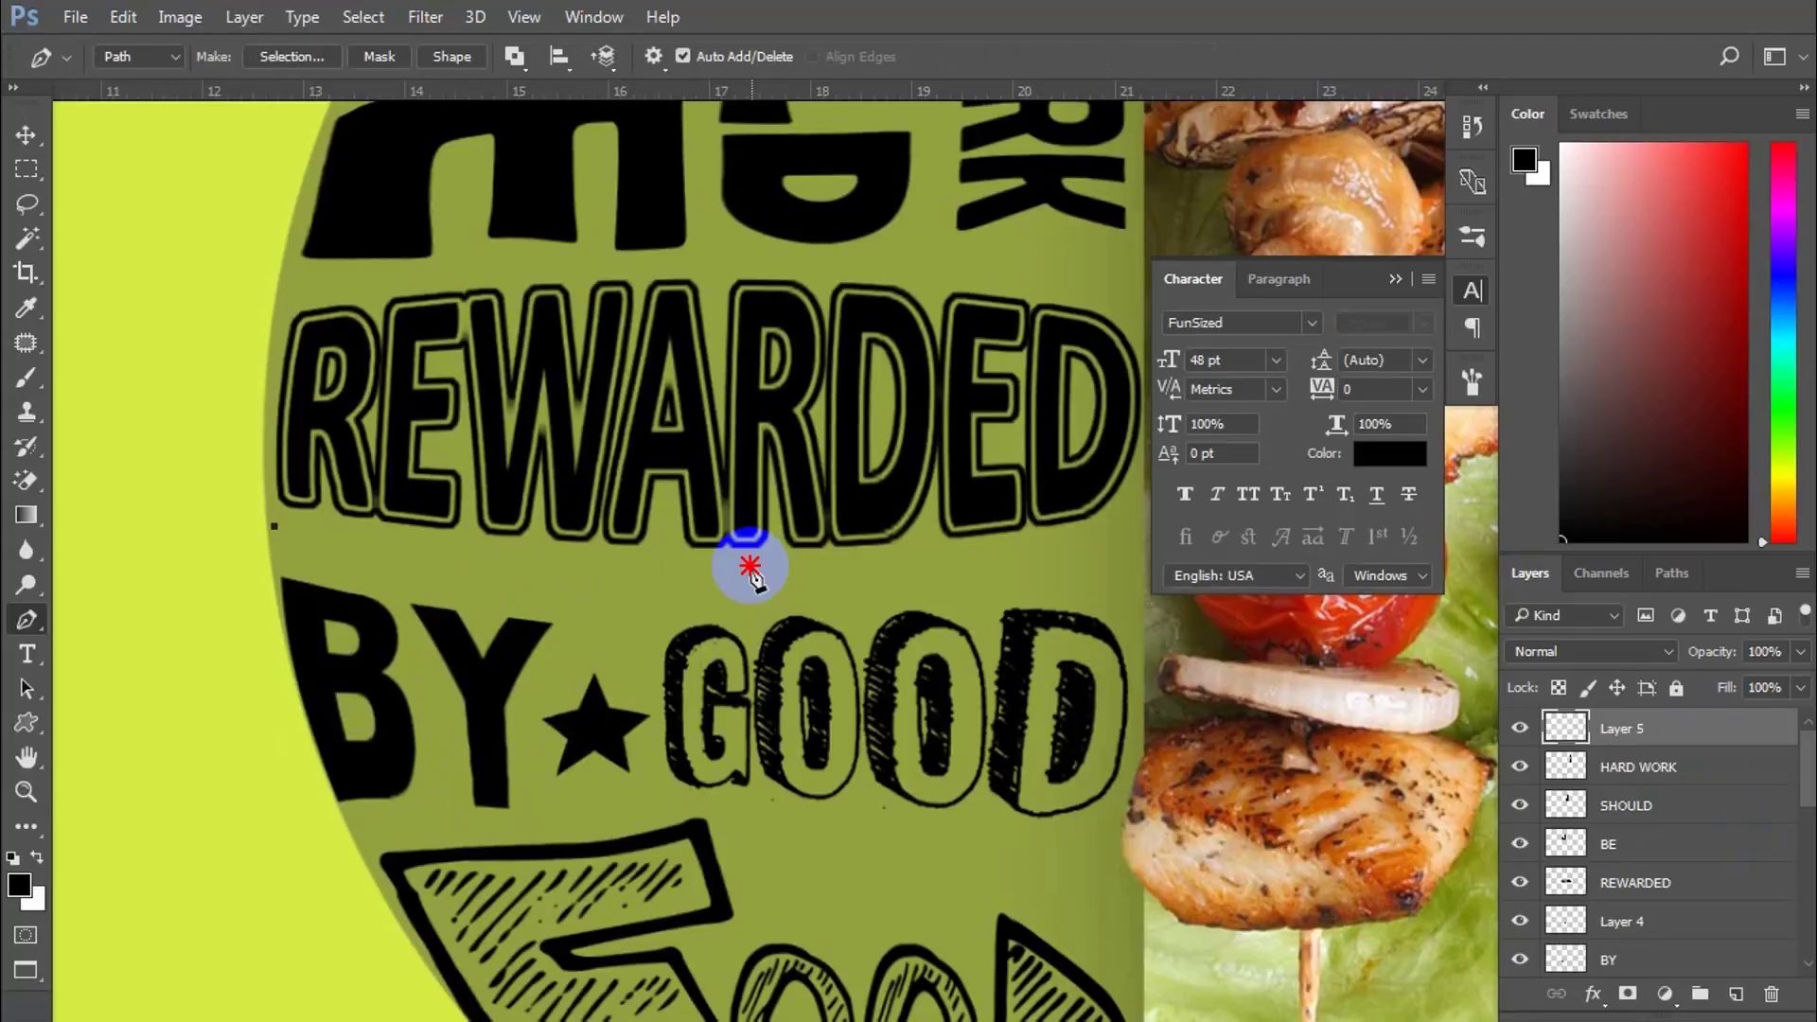
pyautogui.click(1107, 561)
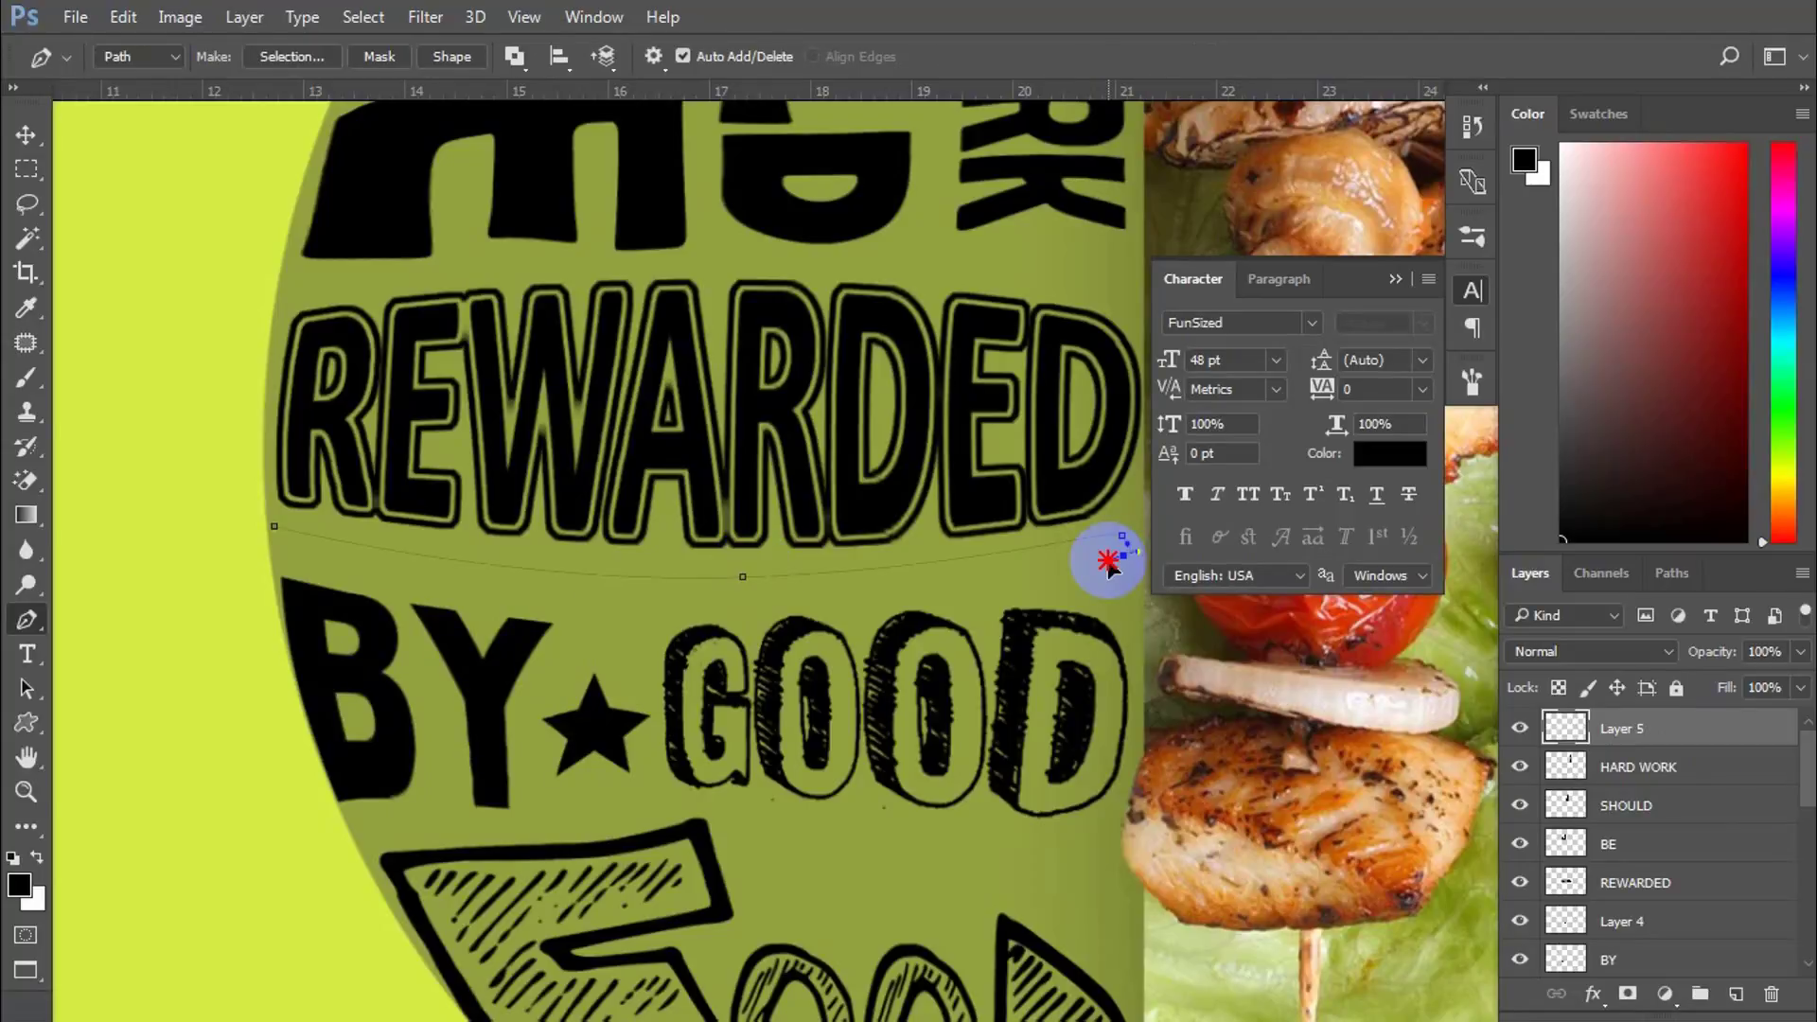
pyautogui.click(291, 549)
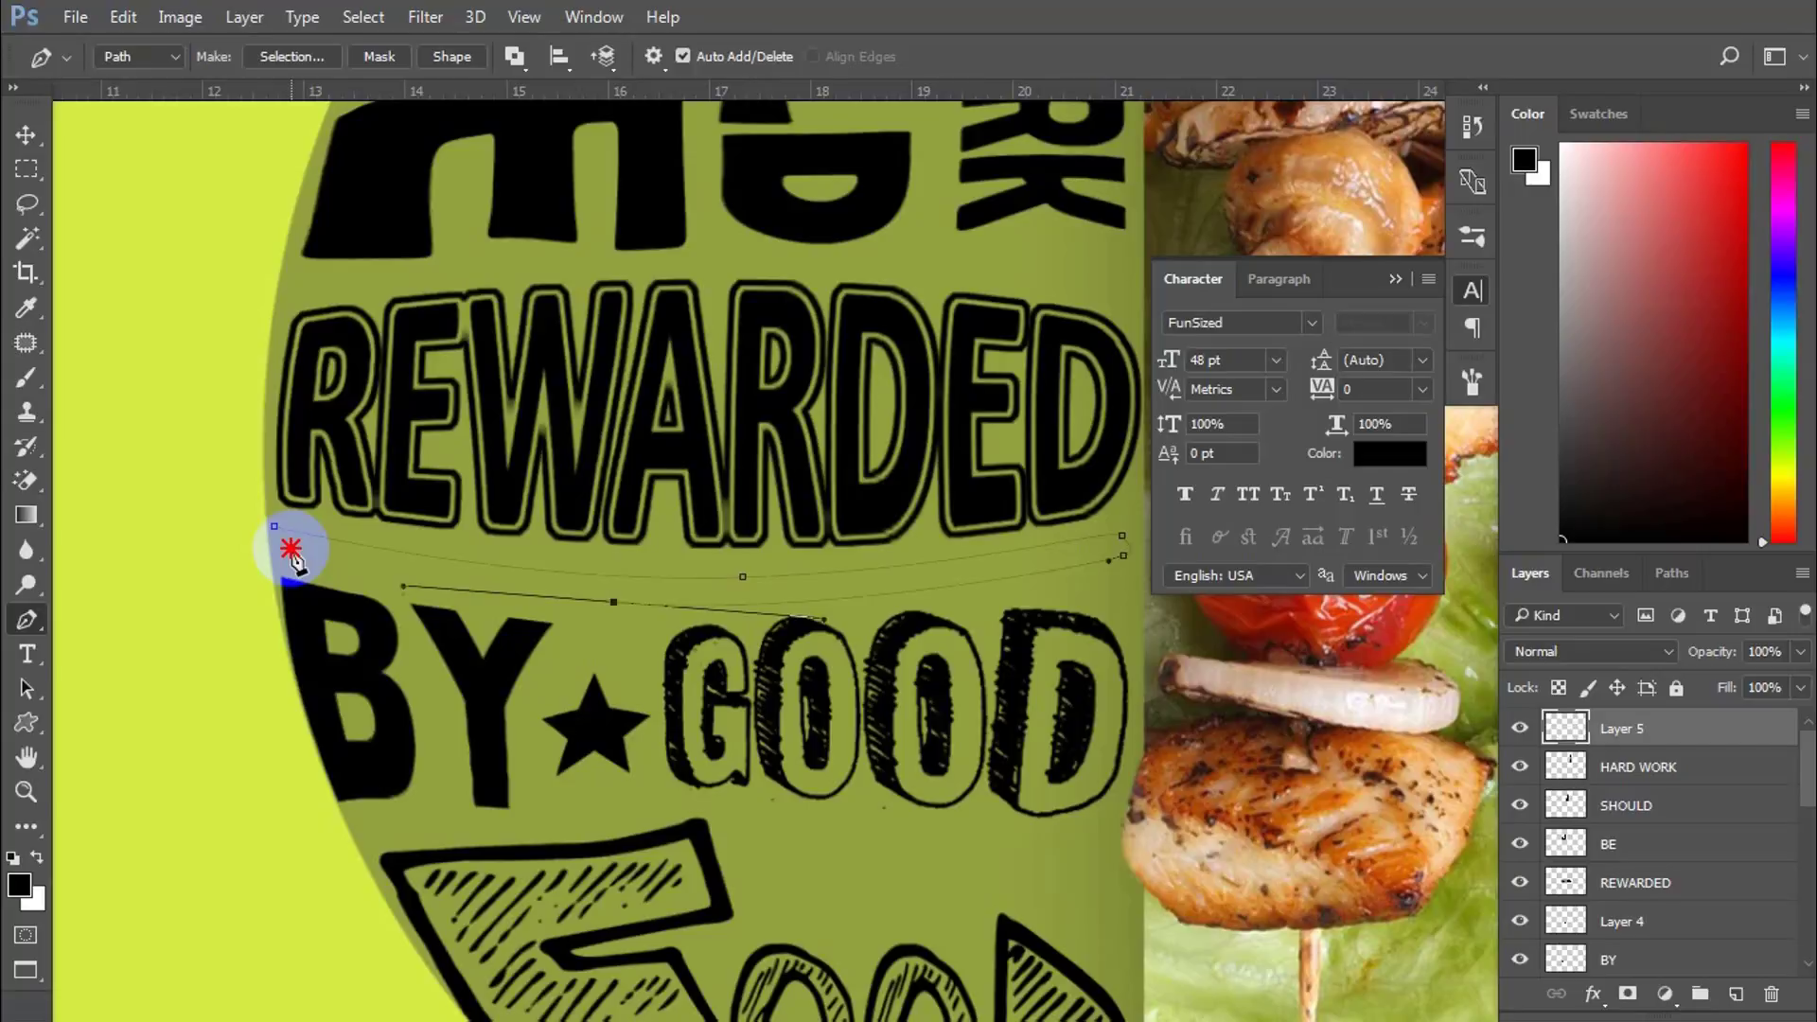
pyautogui.hotkey('ctrl', 'Return')
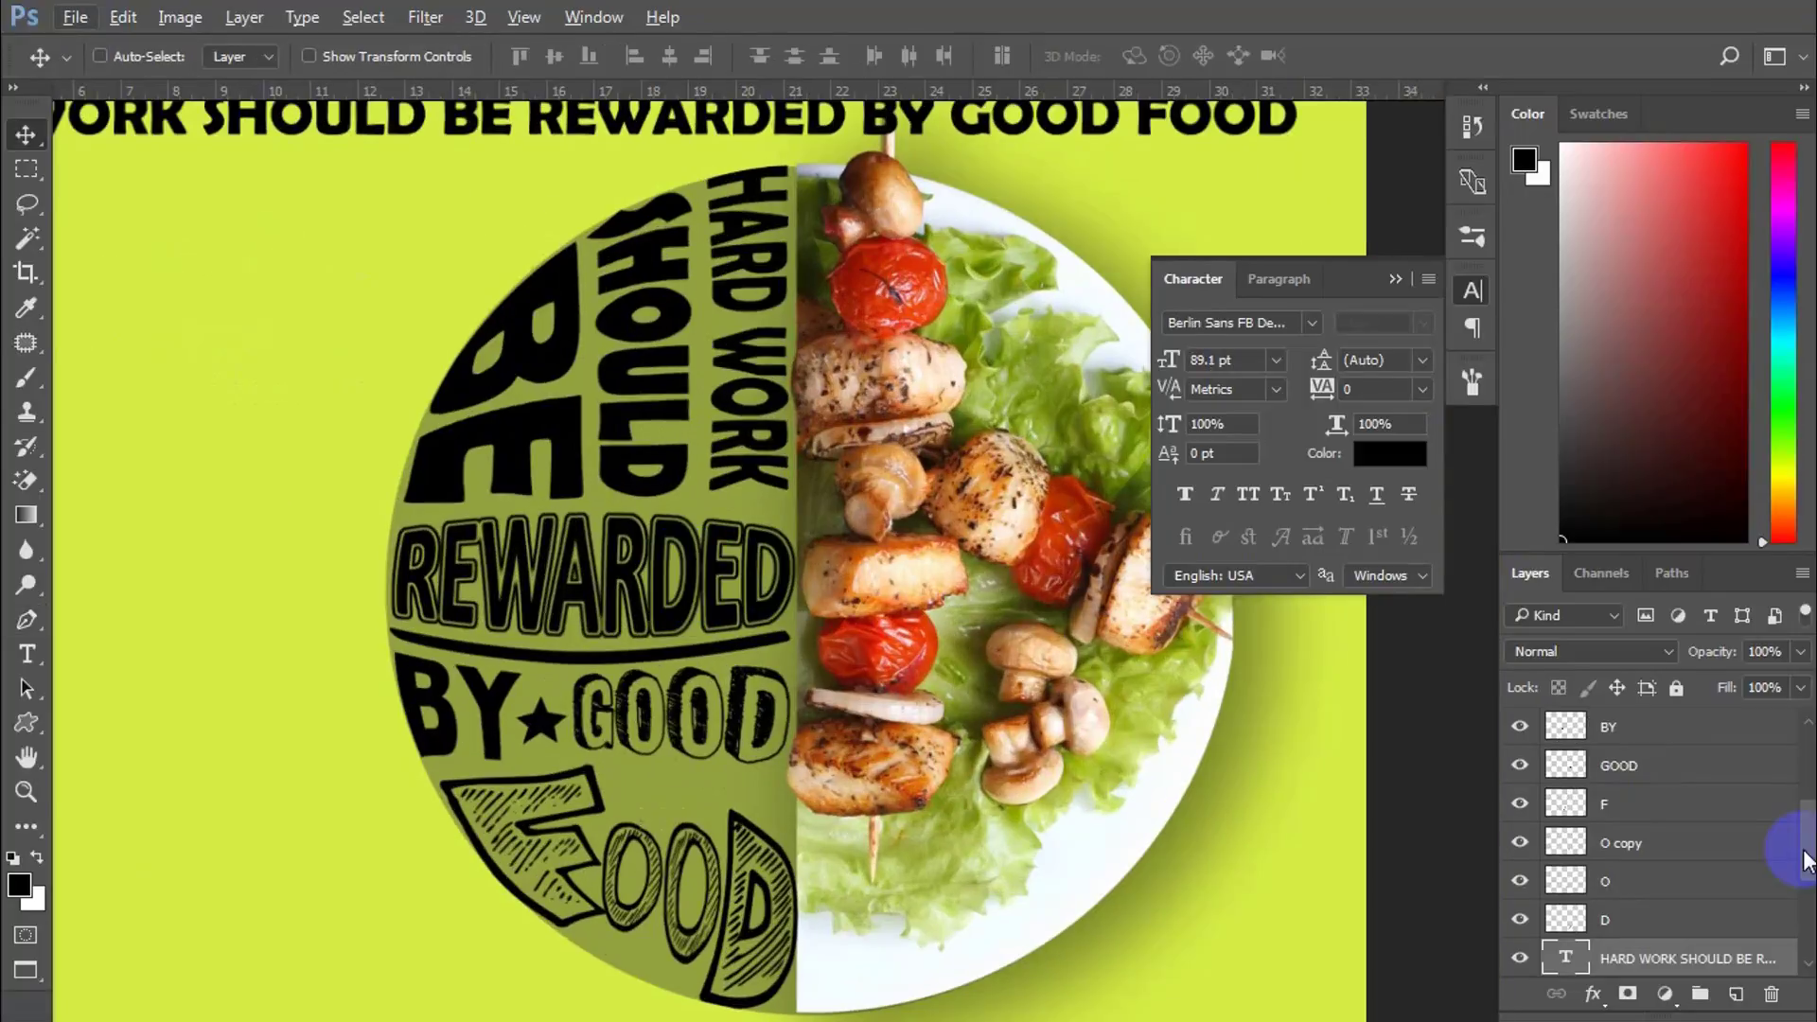
# Step: Turn the words BE, HARD WORK, SHOULD and REWARDED white with Hue/Saturation at lightness +100
pyautogui.keyDown('ctrl'); pyautogui.click(564, 438); pyautogui.keyUp('ctrl')
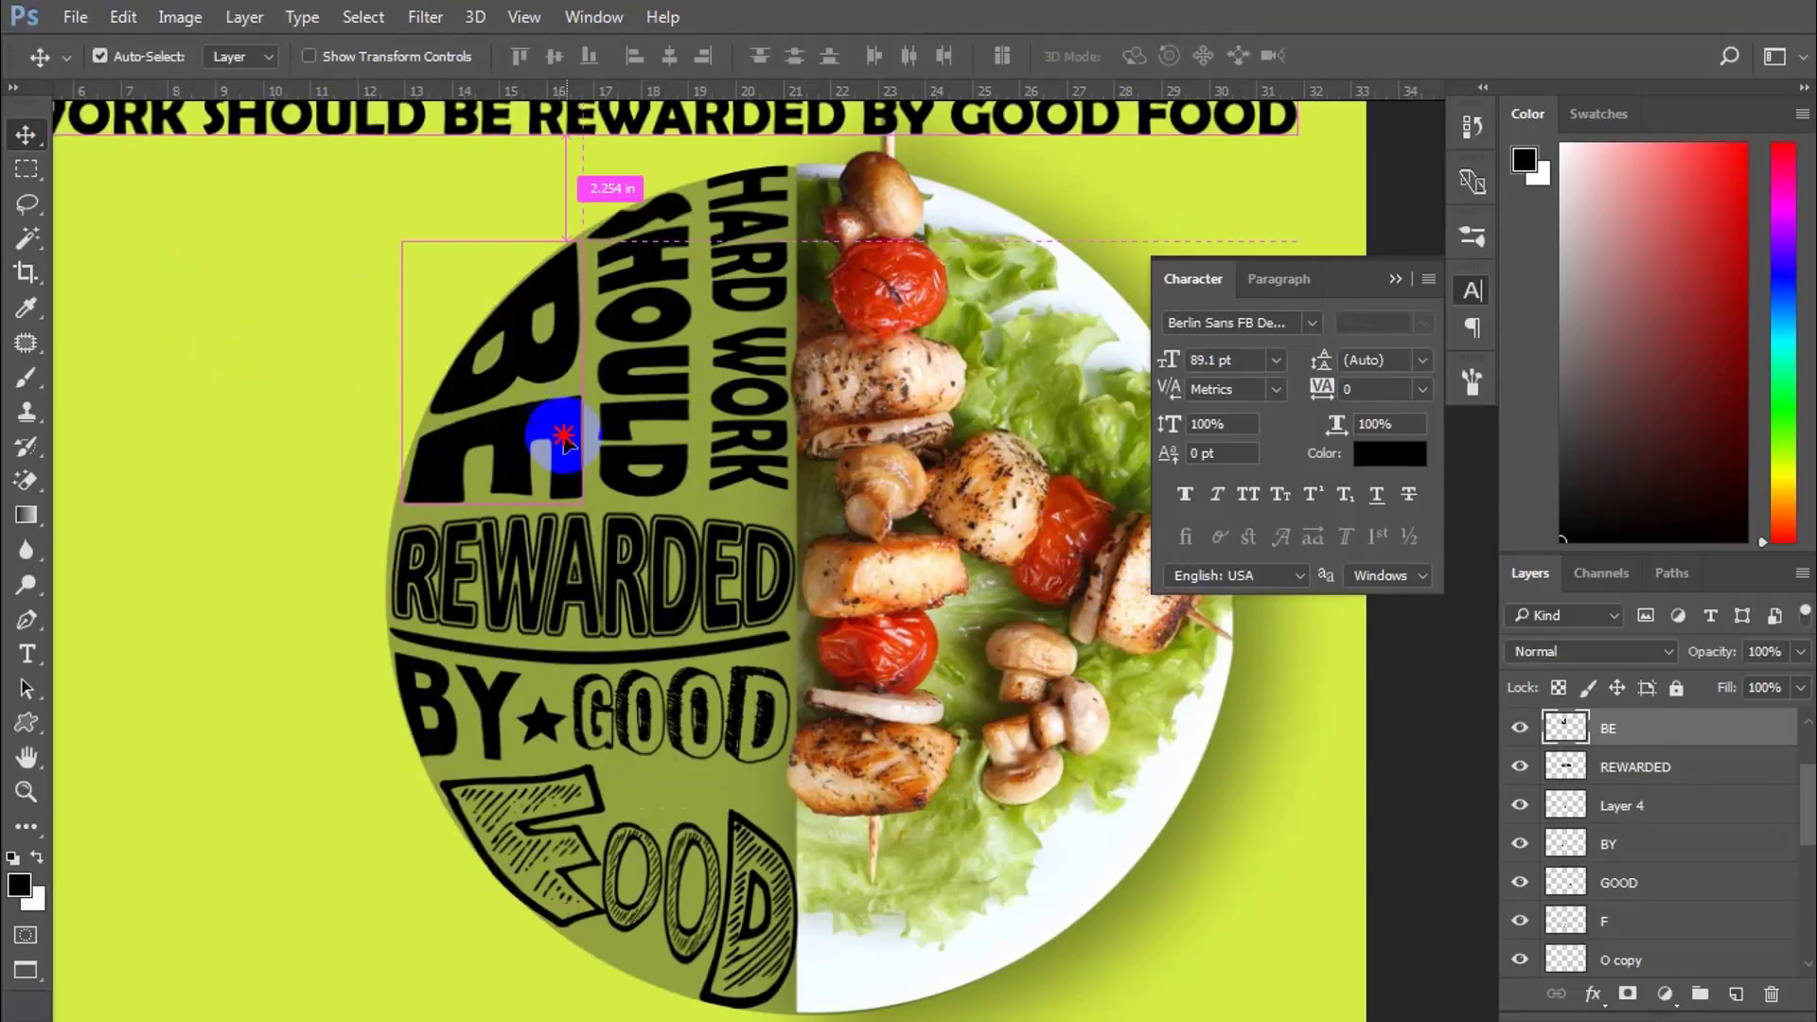
pyautogui.hotkey('ctrl', 'u')
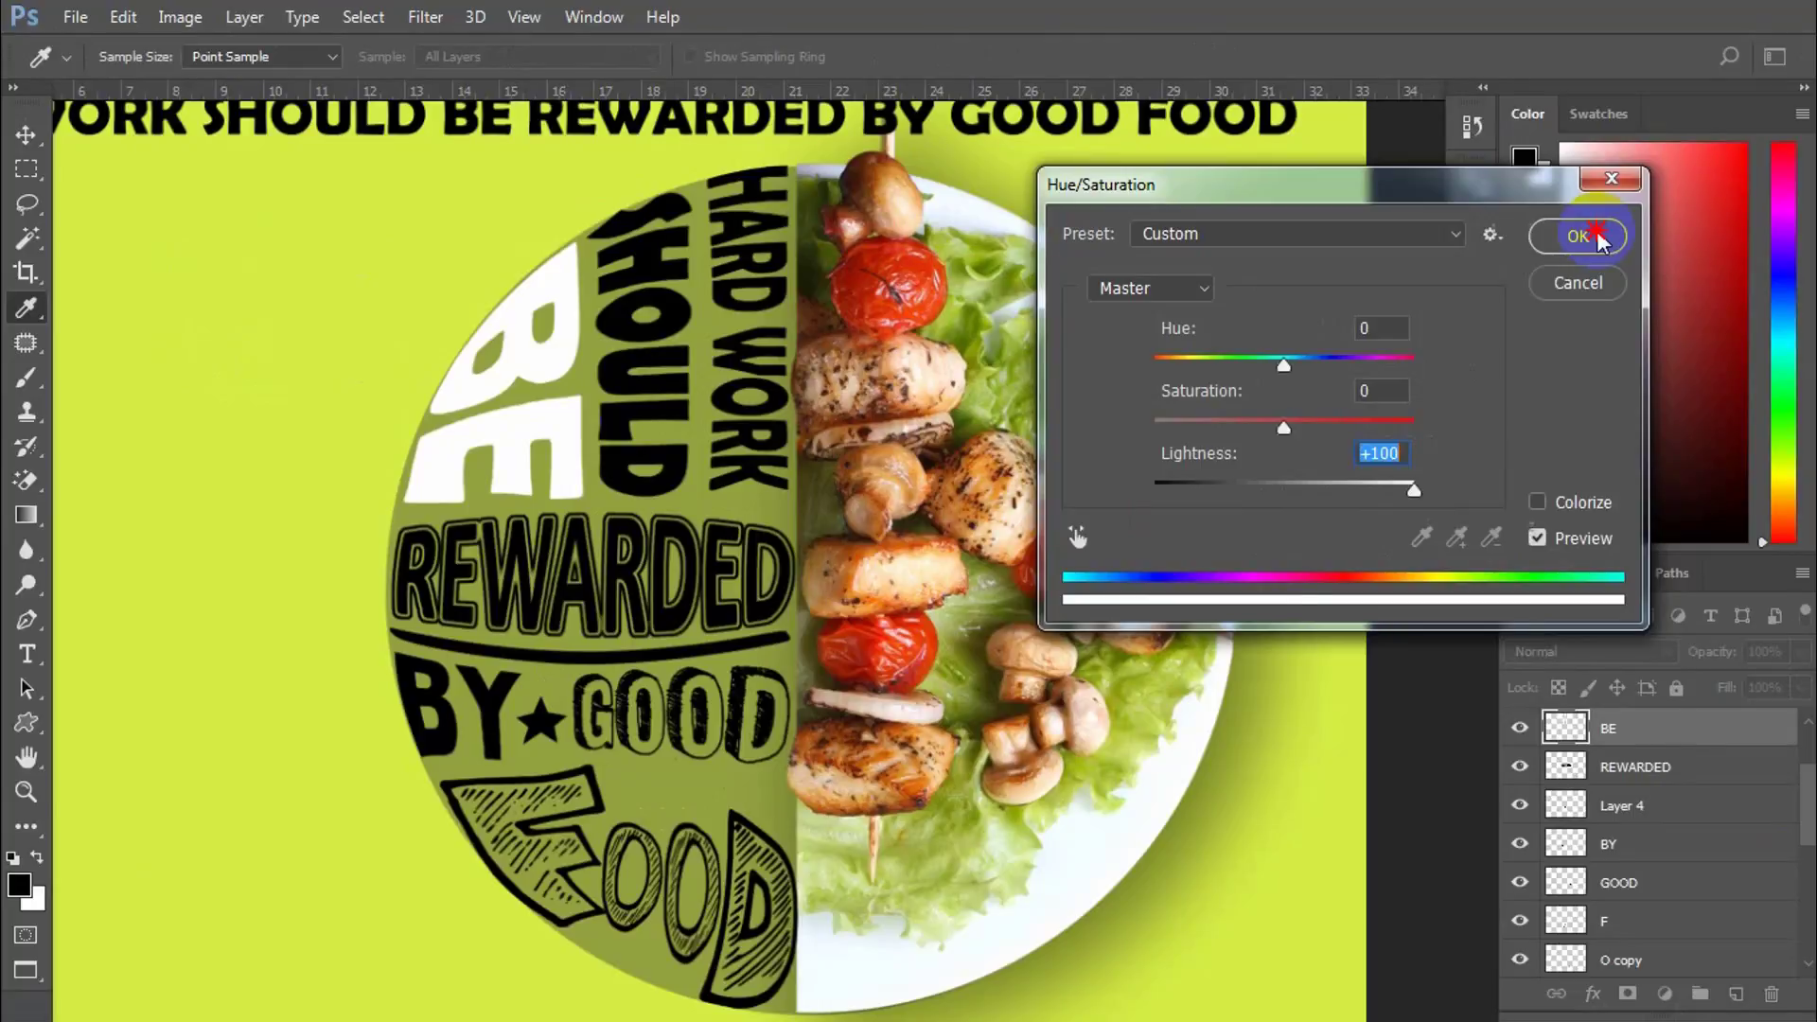
pyautogui.click(1579, 237)
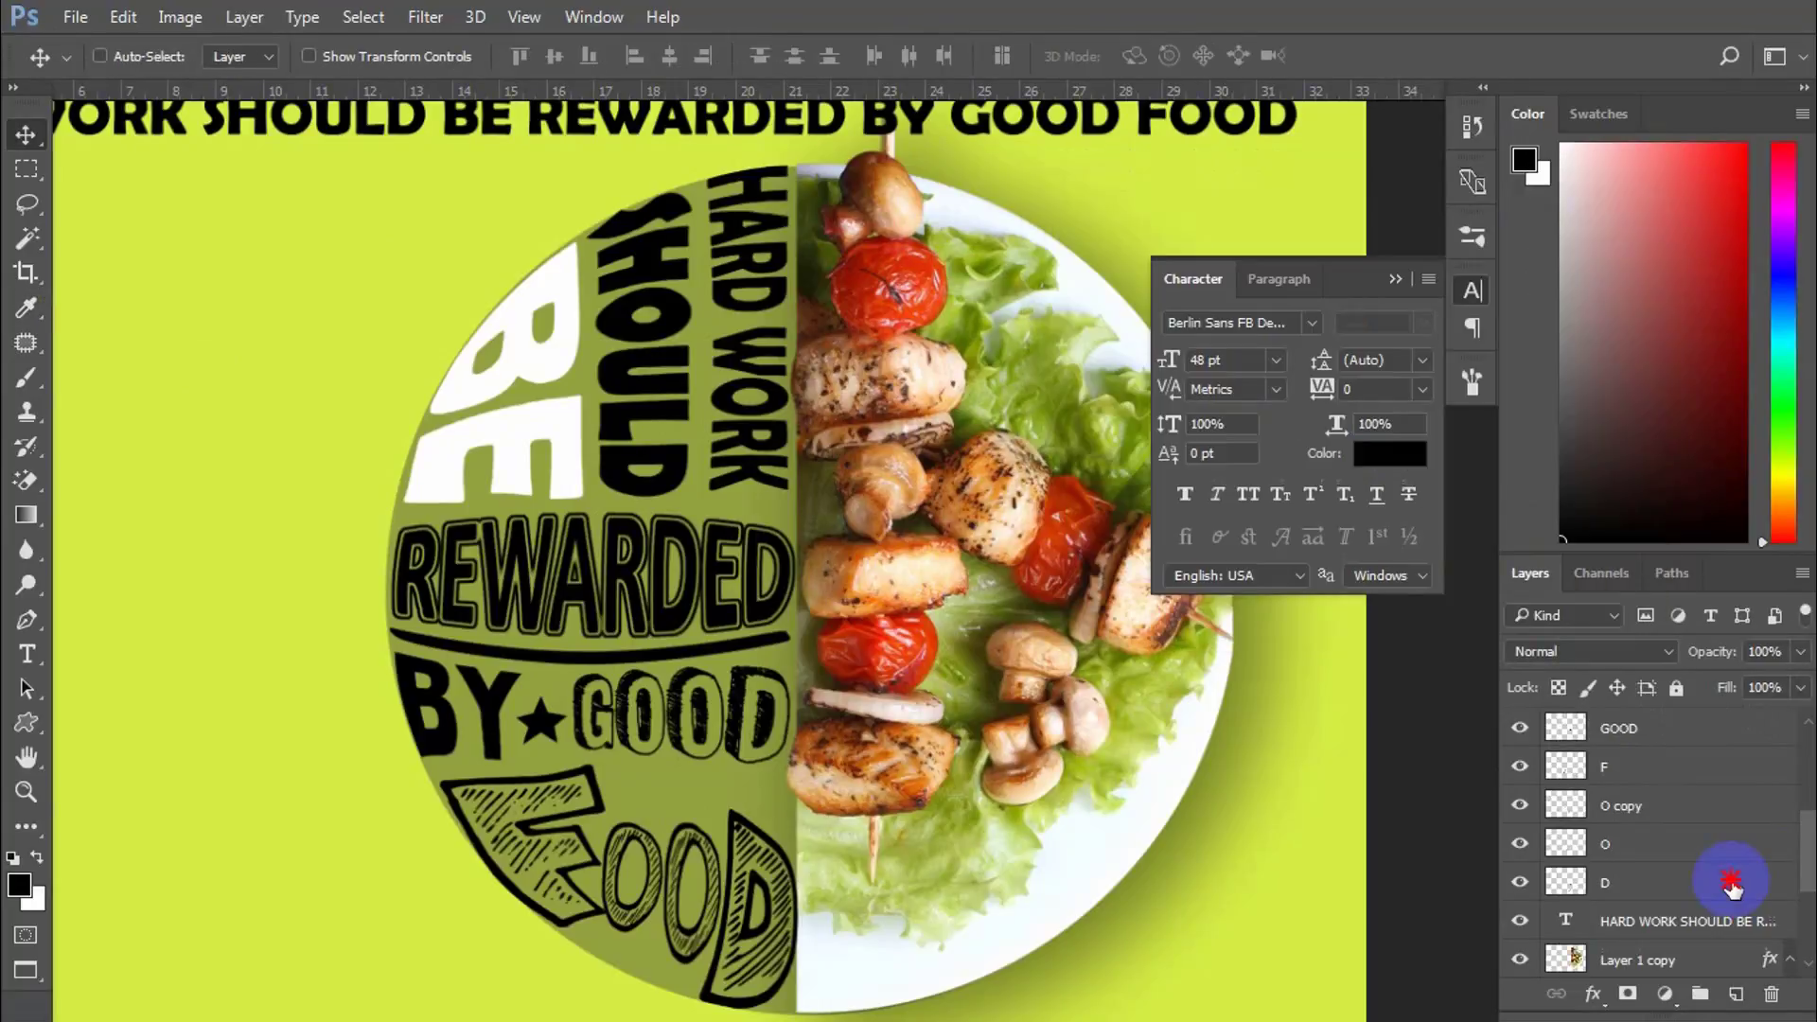
pyautogui.keyDown('shift'); pyautogui.click(1730, 883); pyautogui.keyUp('shift')
pyautogui.keyDown('ctrl'); pyautogui.click(1579, 733); pyautogui.keyUp('ctrl')
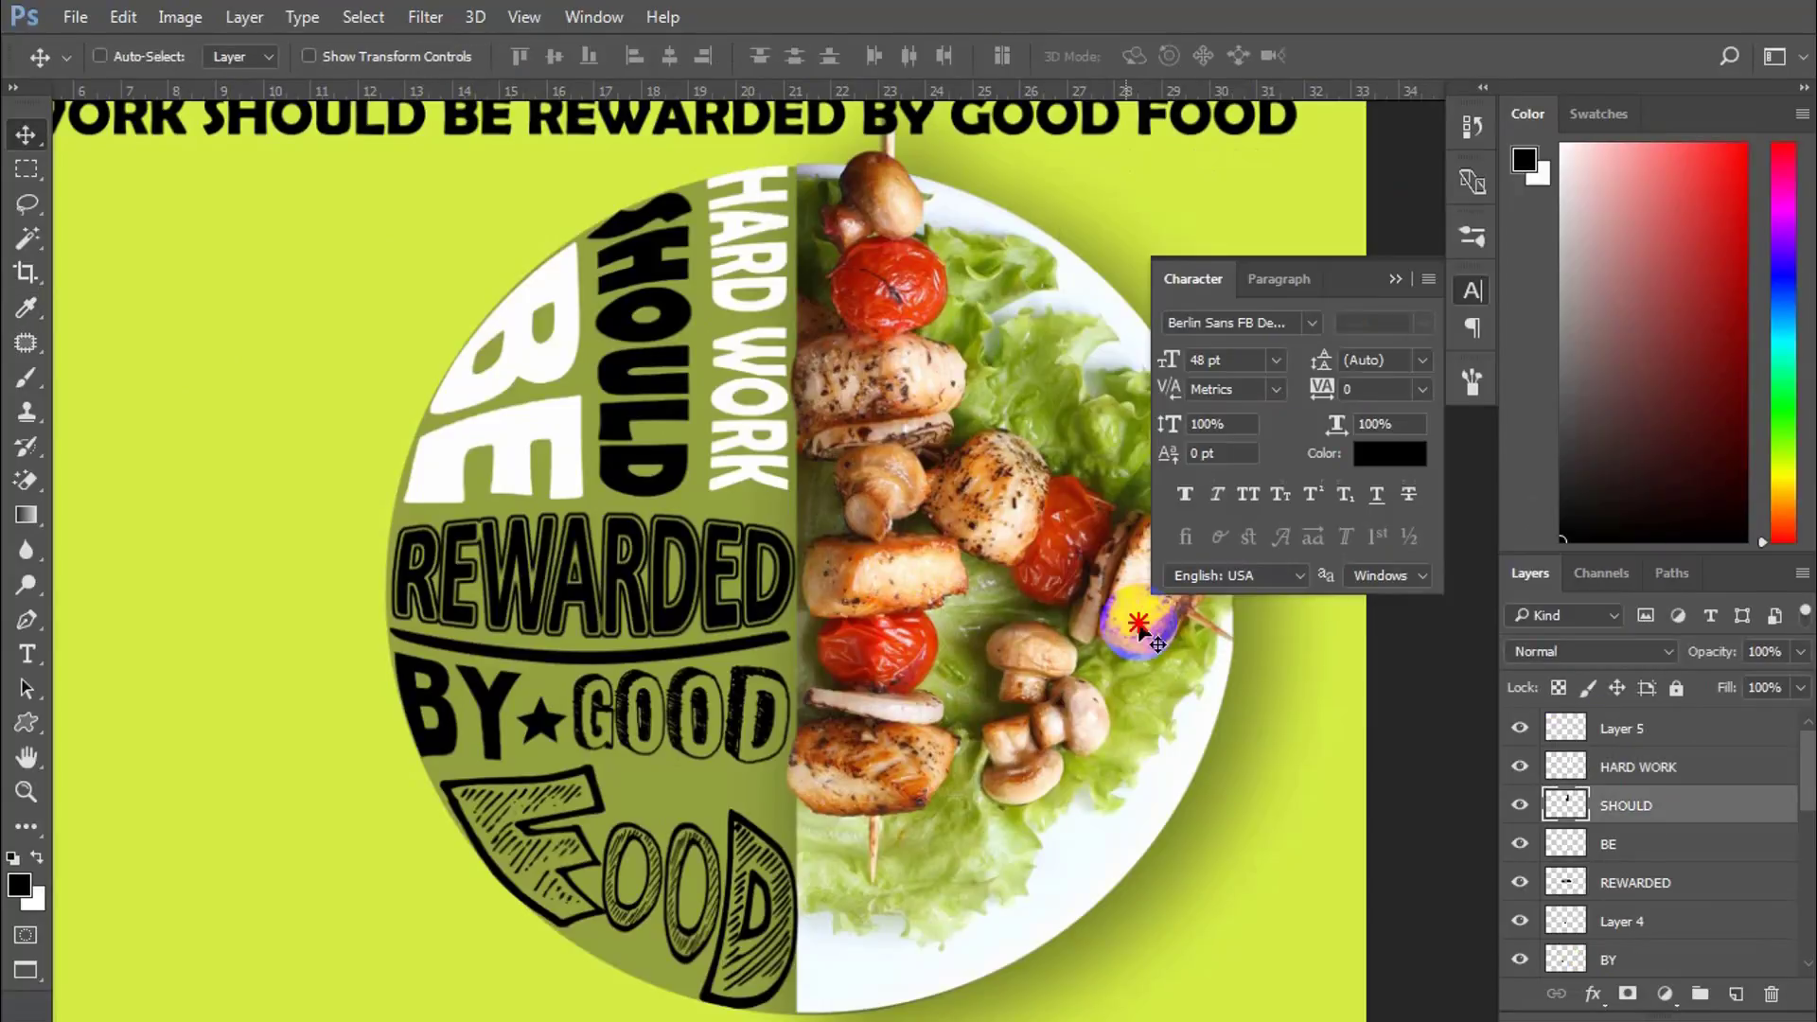
pyautogui.click(1675, 885)
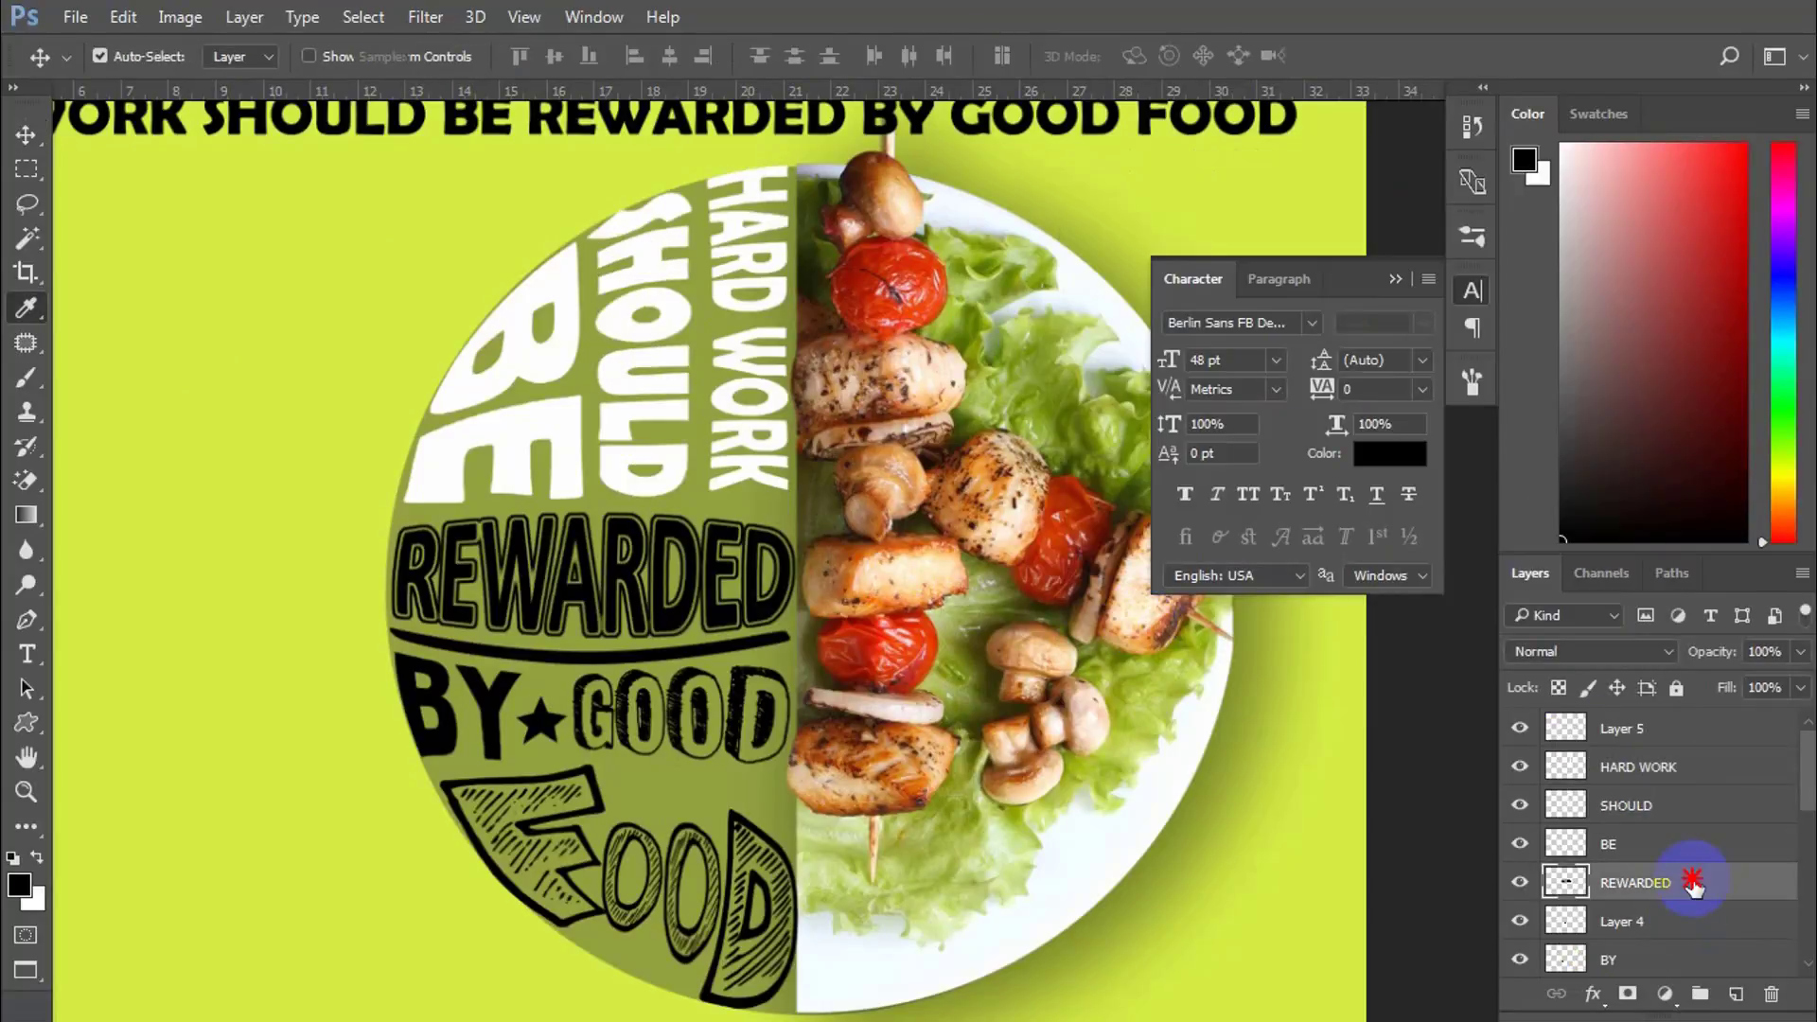
# Step: Turn the star and the words BY and GOOD white with Hue/Saturation at lightness +100
pyautogui.click(1519, 921)
pyautogui.click(1516, 922)
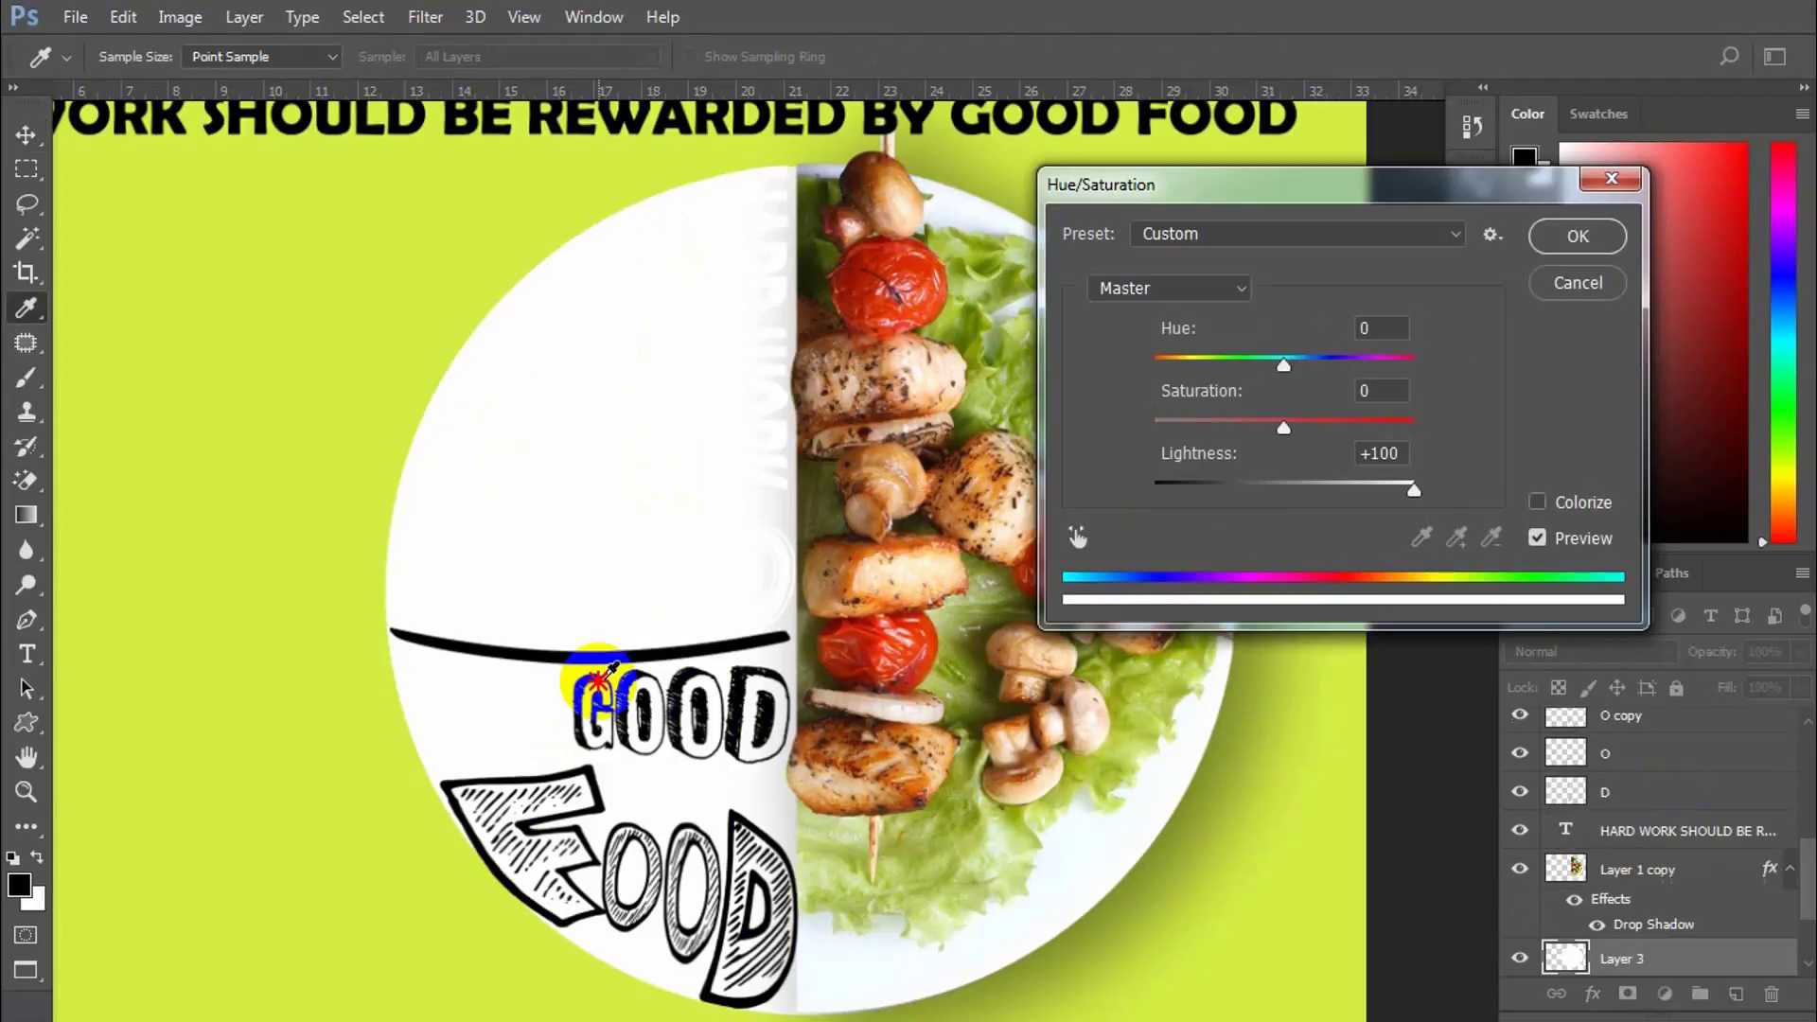
pyautogui.click(1575, 236)
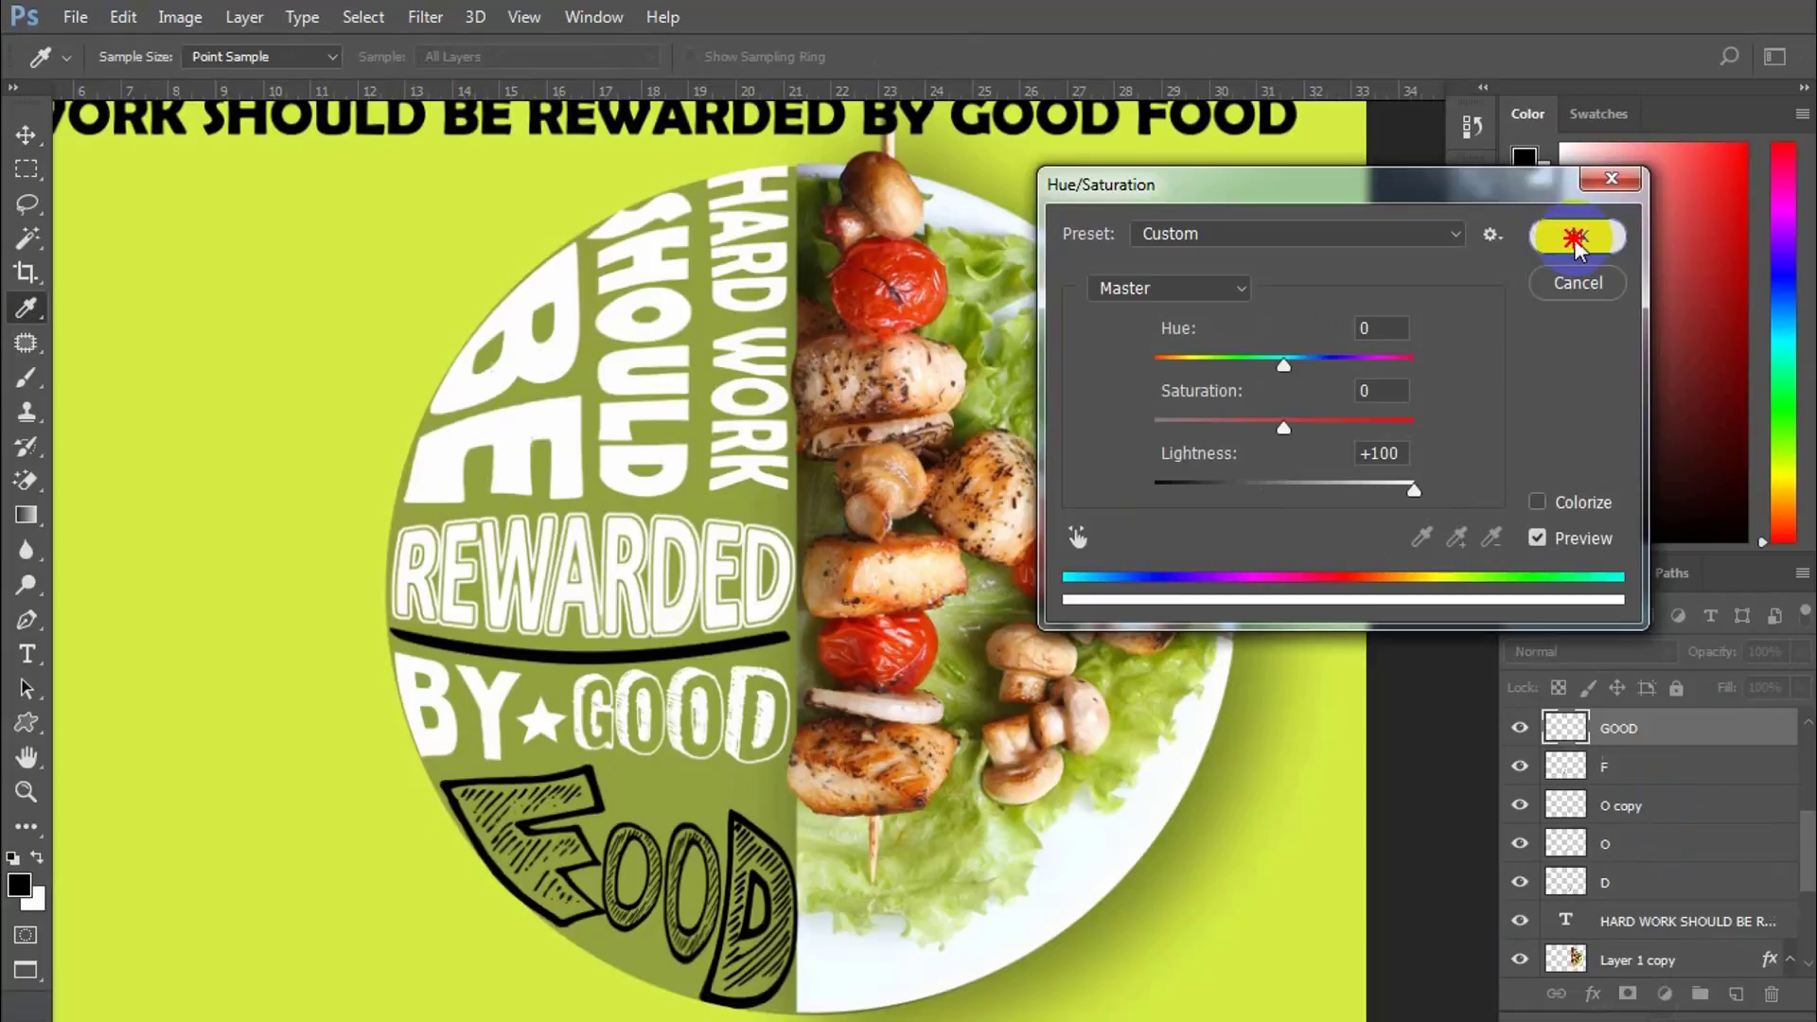
# Step: Turn the four letters of FOOD and the curved line under REWARDED white, using lightness +100 for the line
pyautogui.click(729, 838)
pyautogui.hotkey('ctrl', 'i')
pyautogui.click(633, 825)
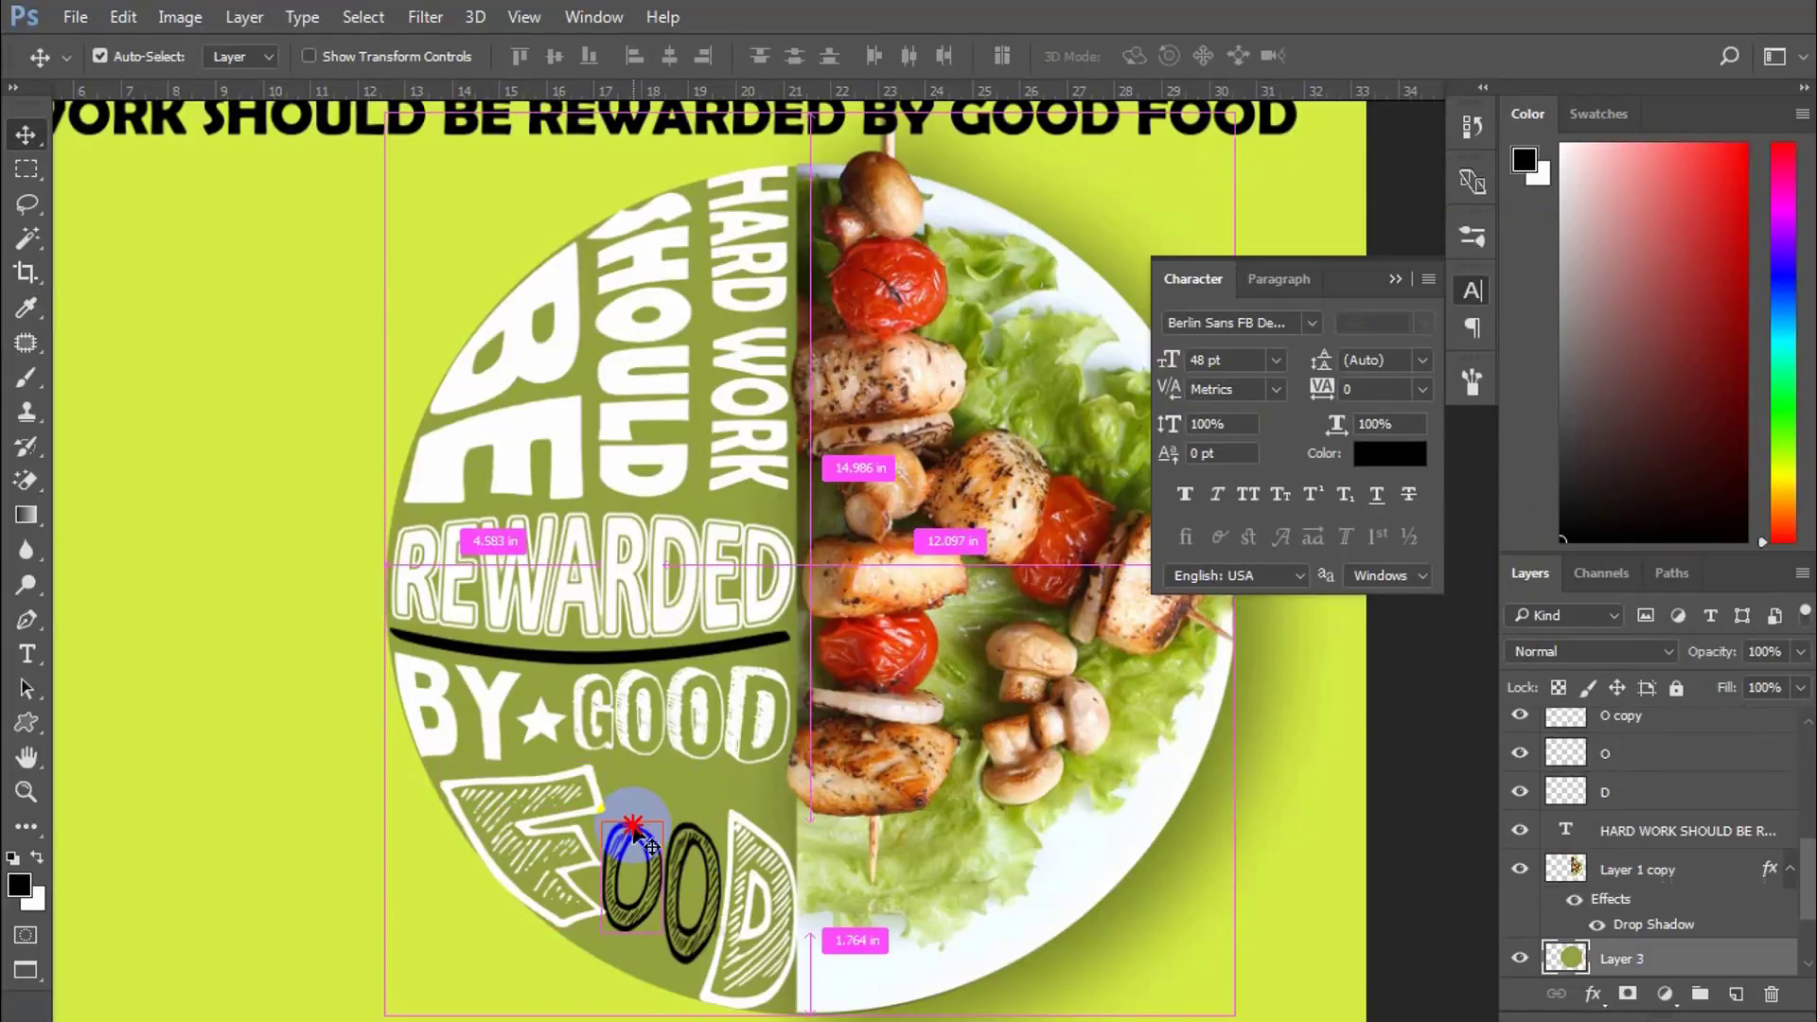
pyautogui.moveTo(633, 831); pyautogui.dragTo(695, 834)
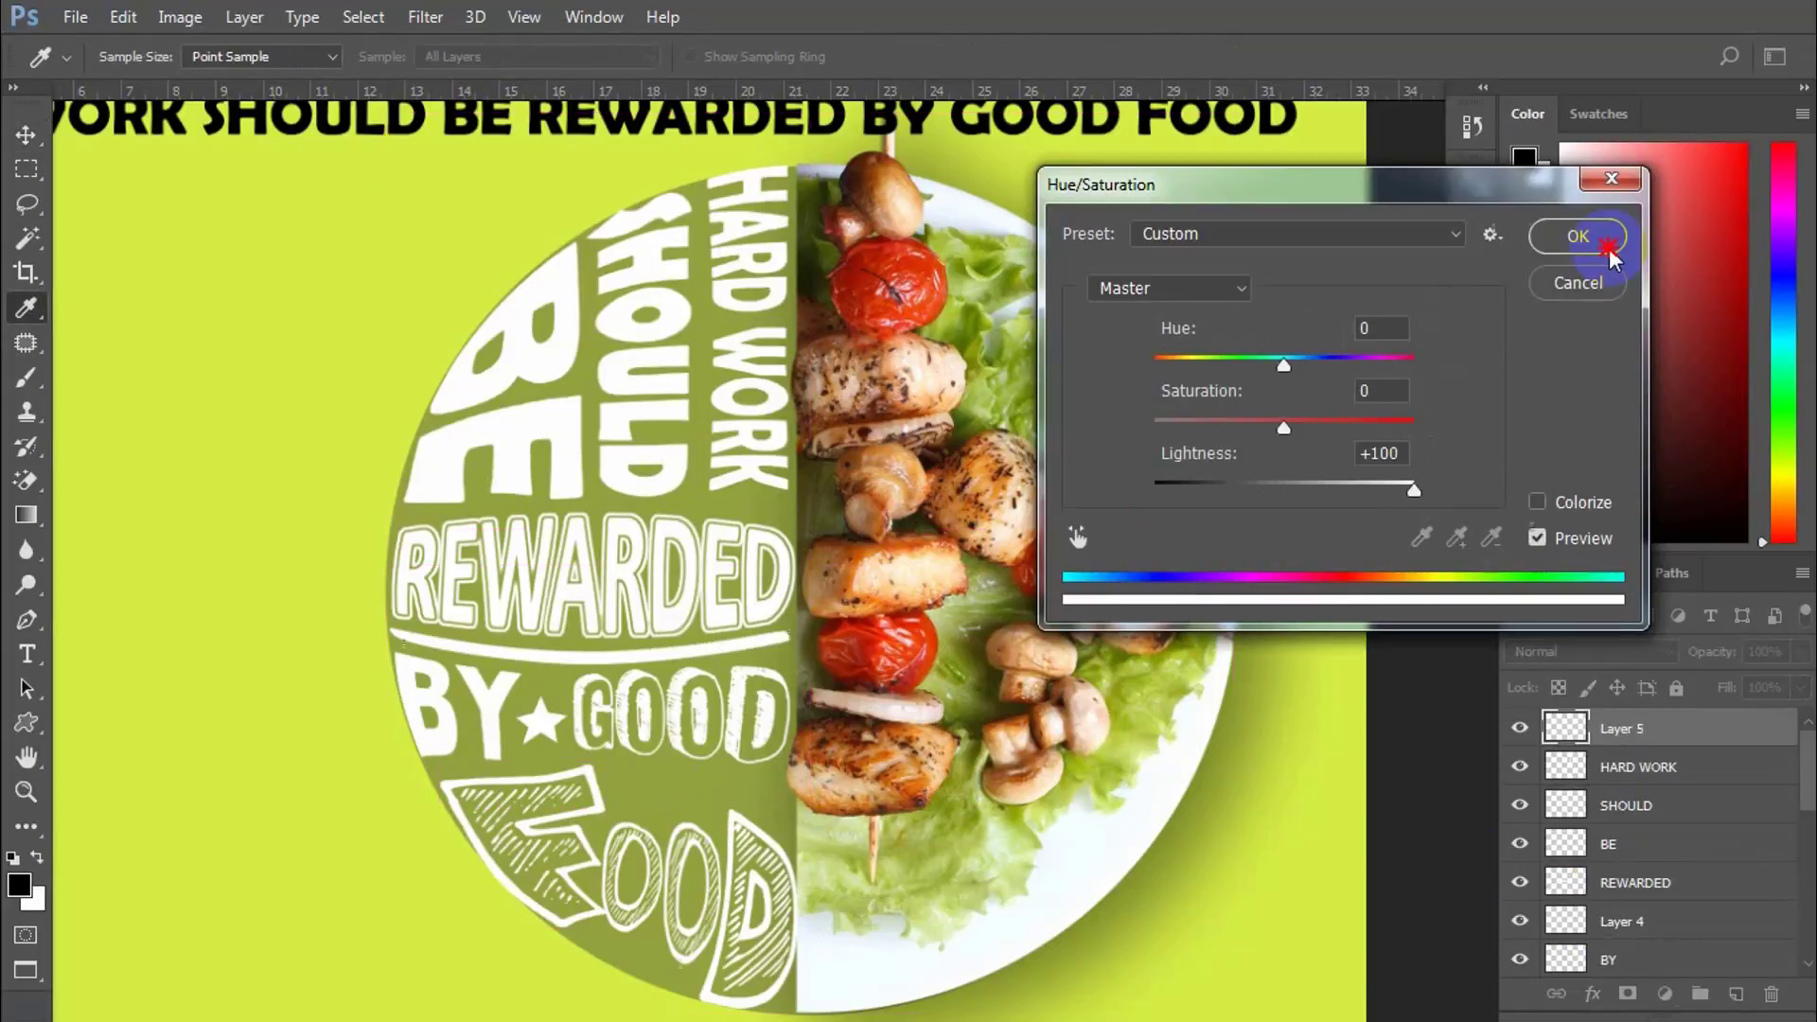
pyautogui.click(1599, 241)
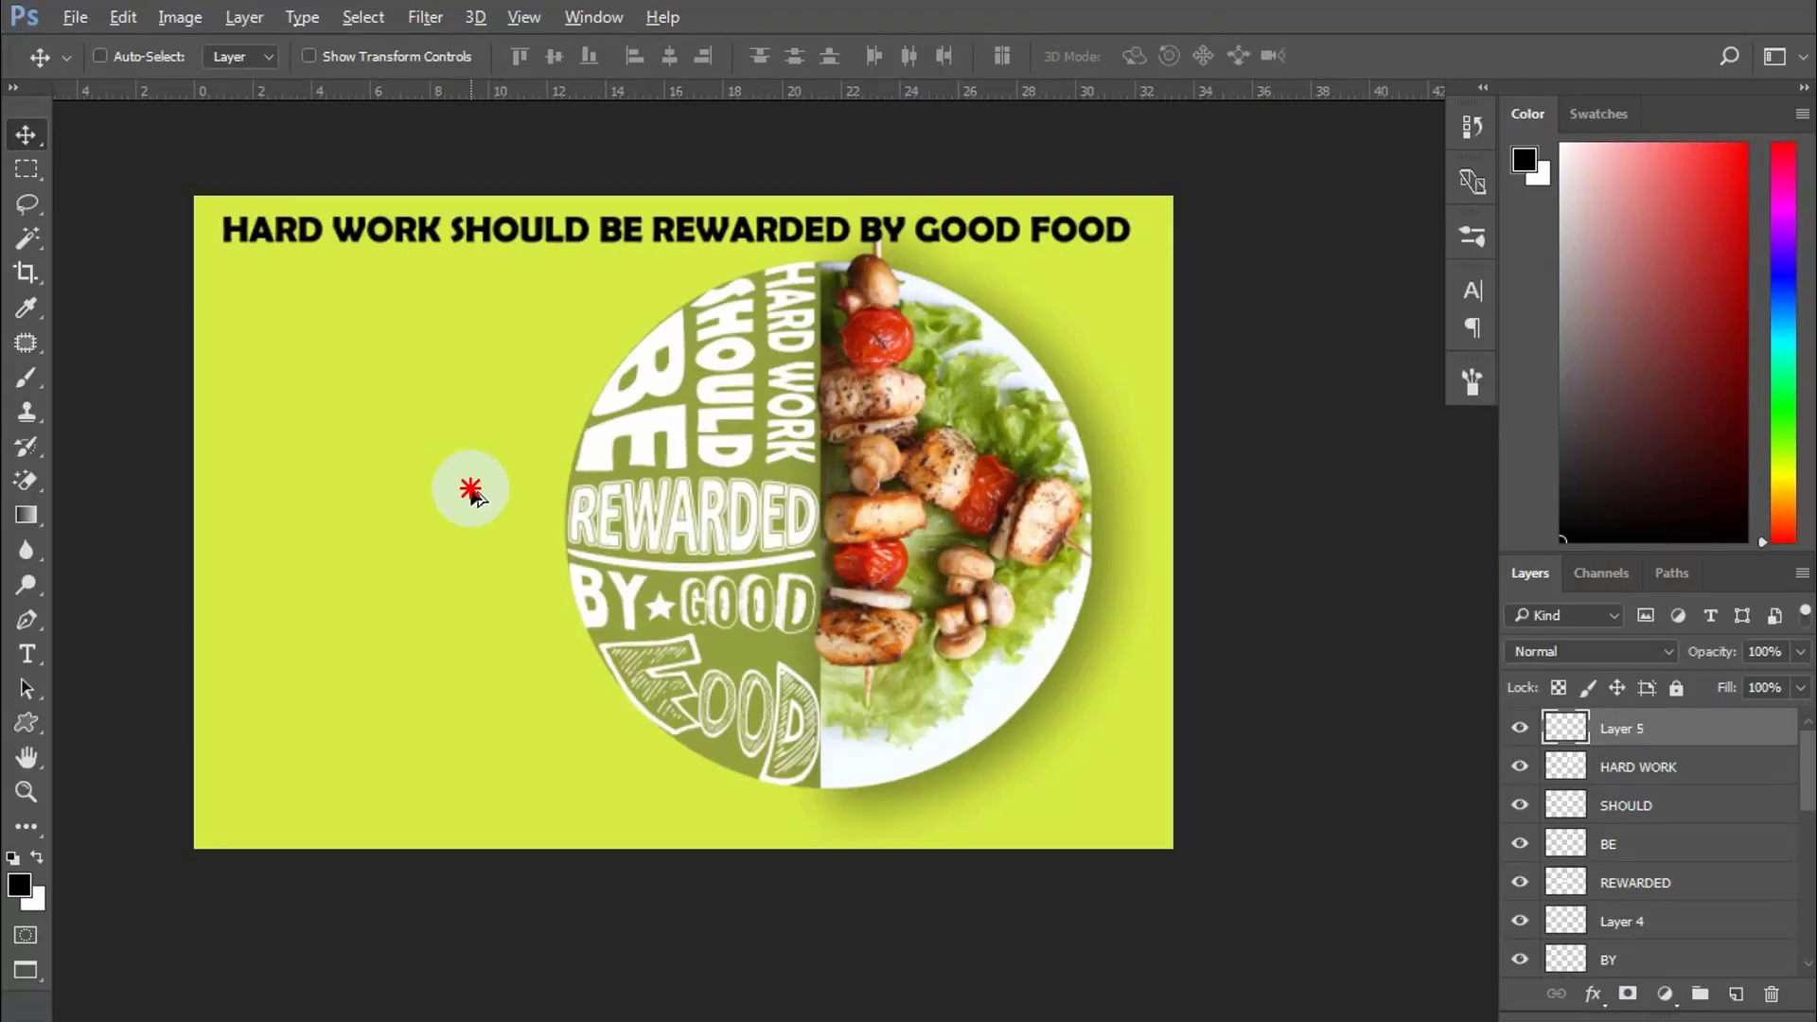
# Step: Remove the black headline and the olive half circle, and recolour the background a deeper lime green
pyautogui.scroll(2, 470, 489)
pyautogui.click(1522, 902)
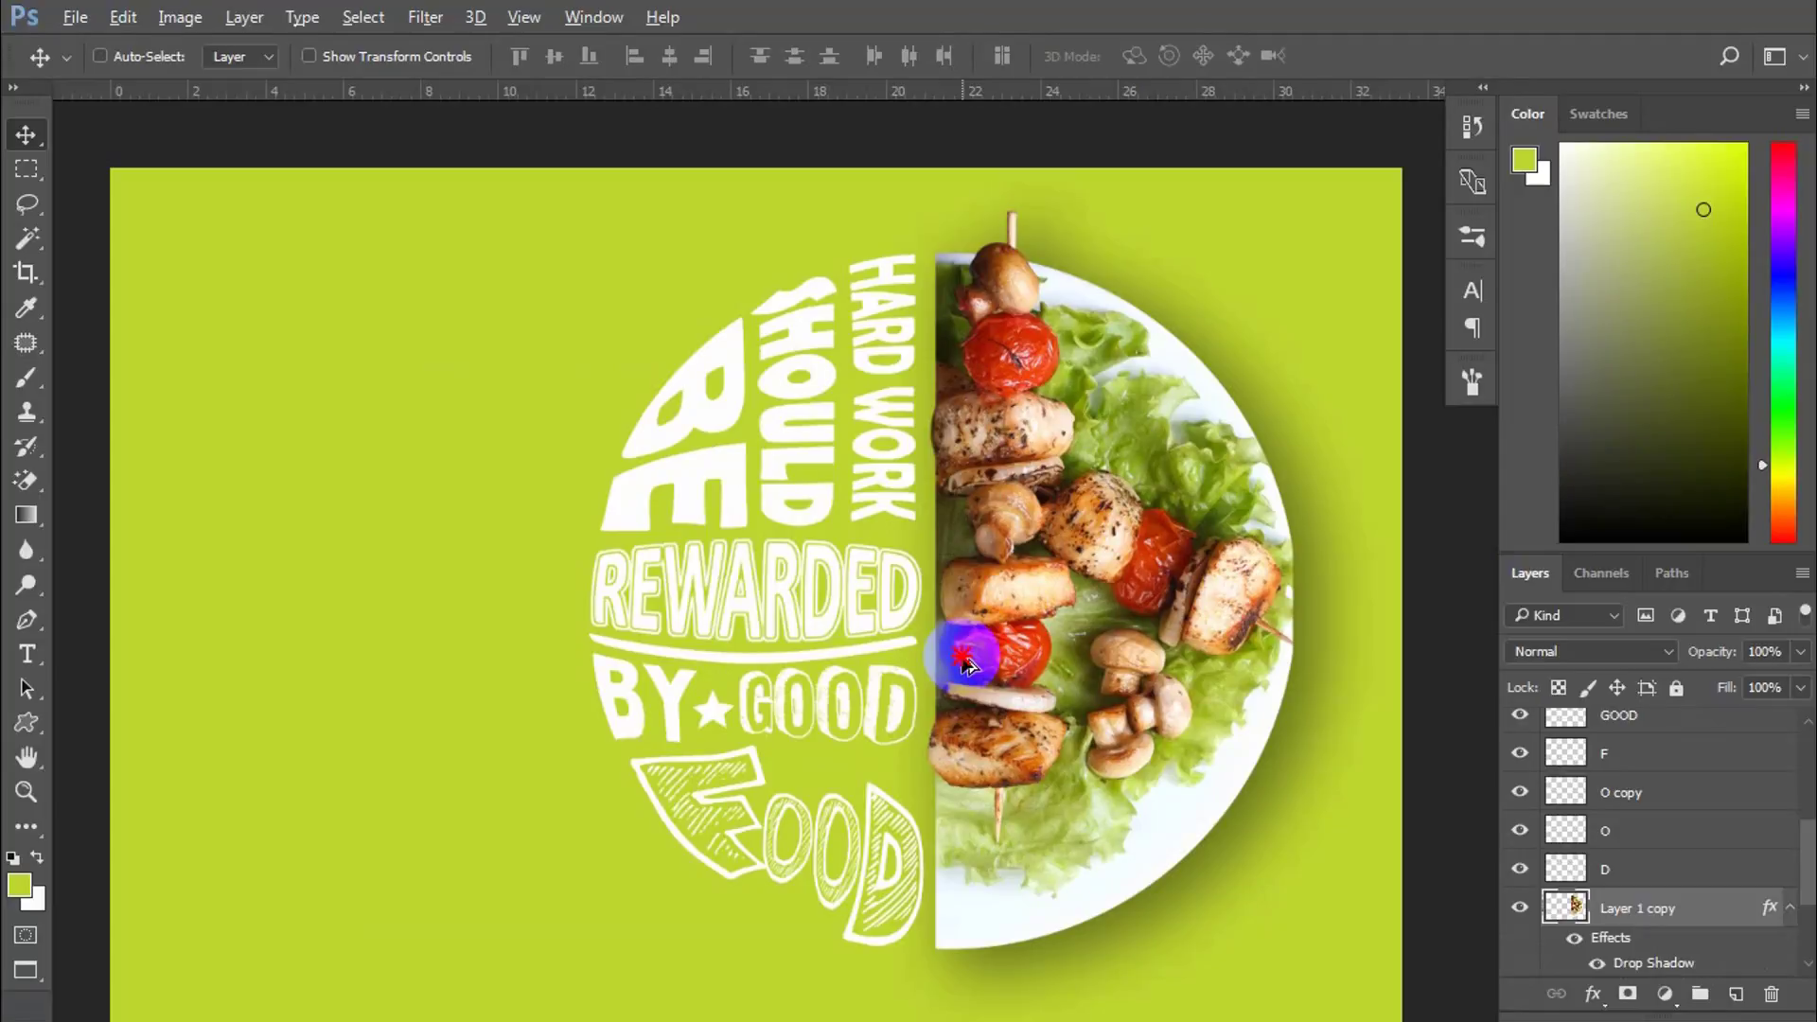
# Step: Crop the canvas without a fixed ratio to a nearly square frame around the lettering and the plate
pyautogui.click(156, 57)
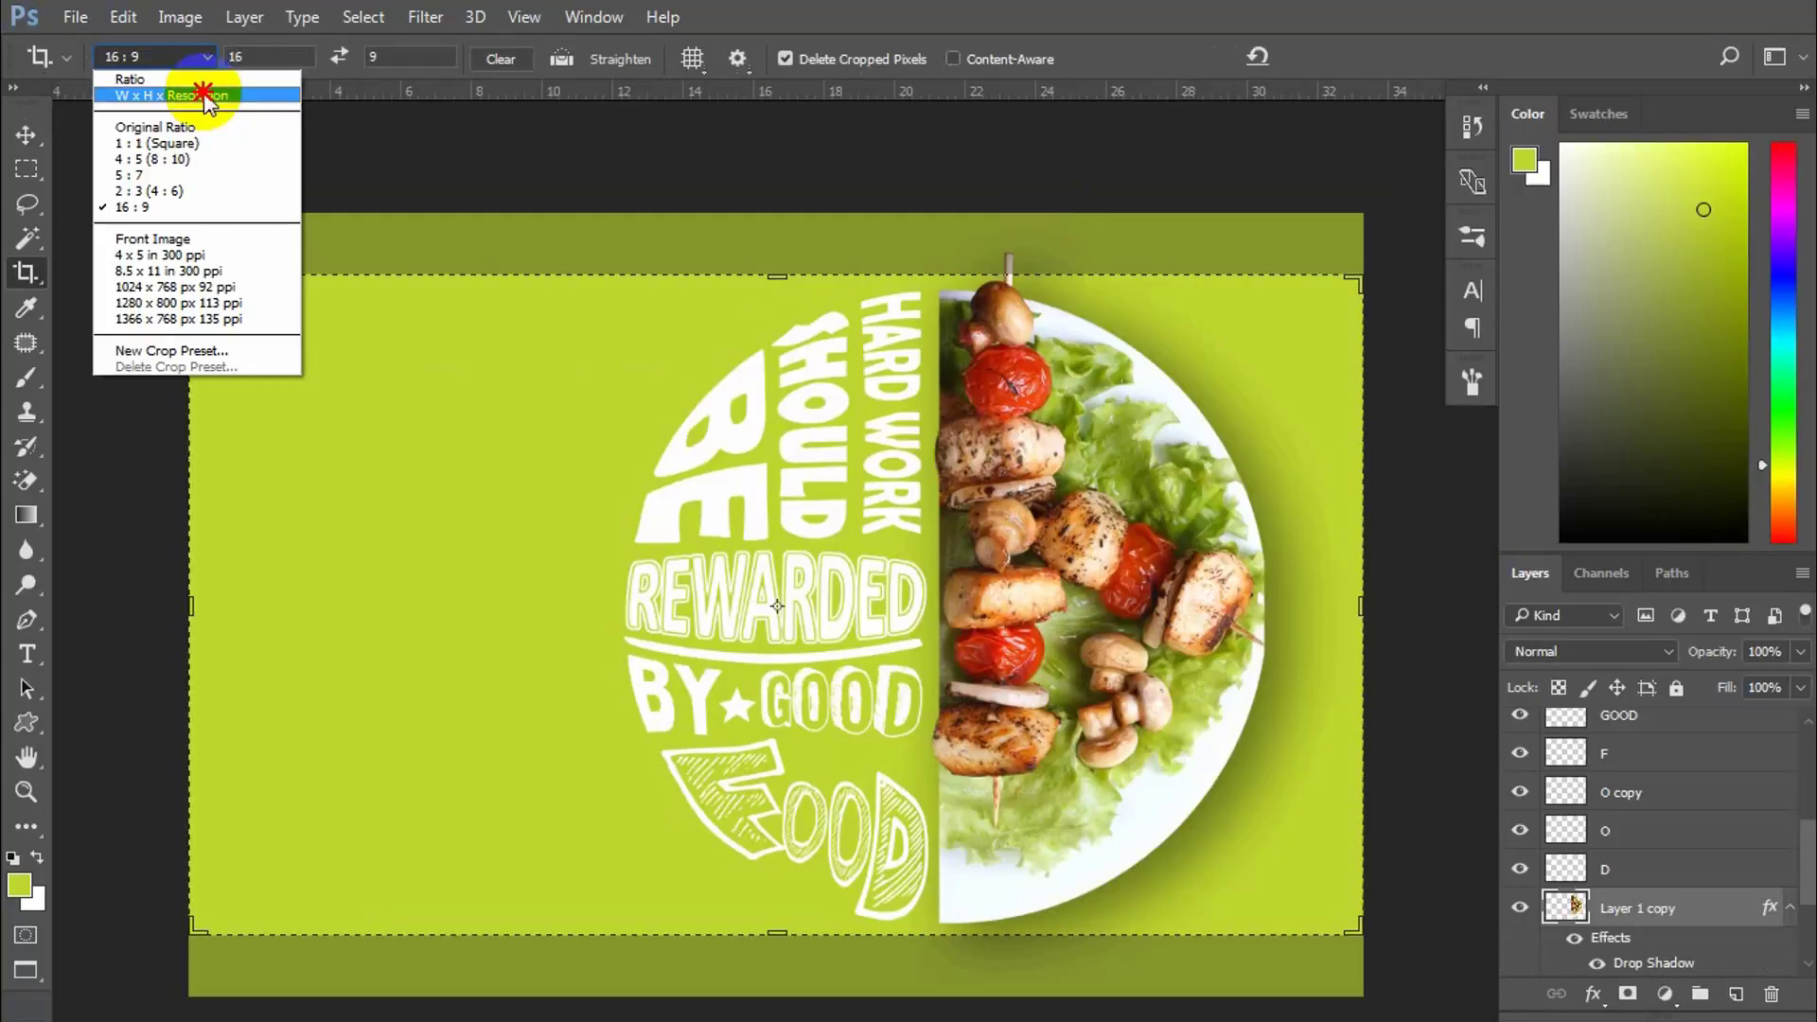
pyautogui.click(170, 95)
pyautogui.moveTo(833, 257); pyautogui.dragTo(834, 298)
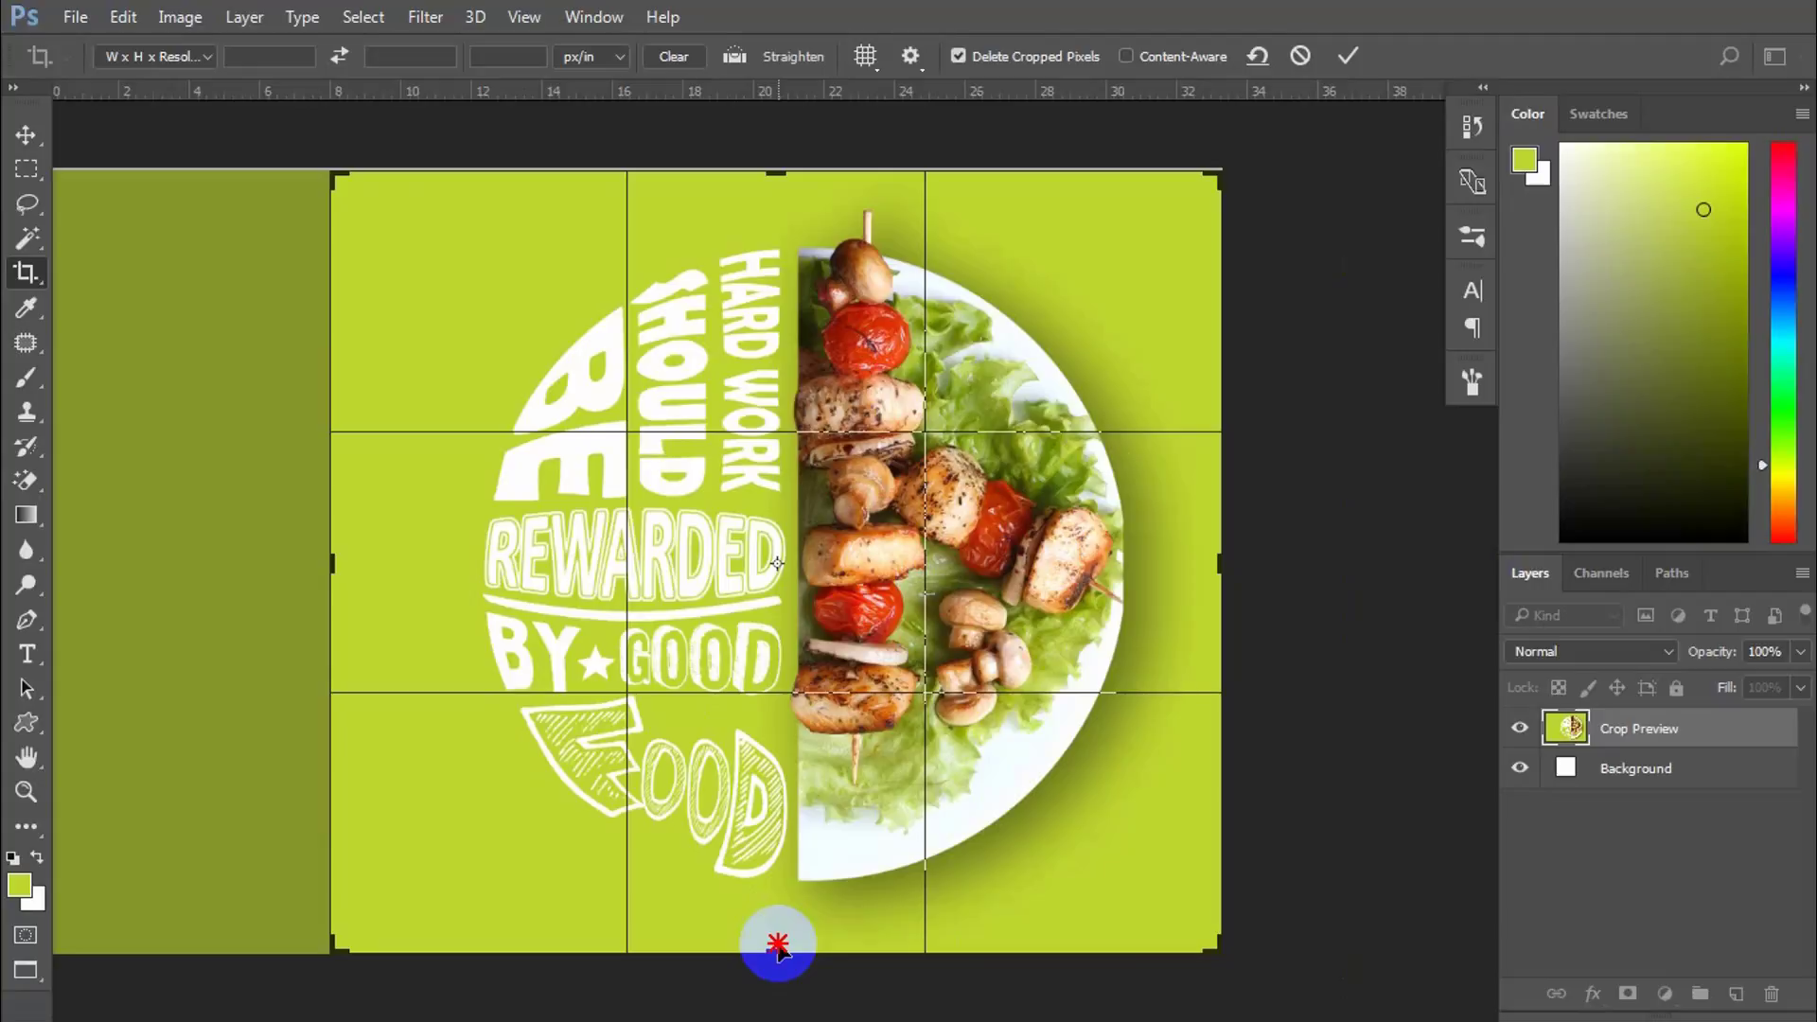
pyautogui.moveTo(777, 945); pyautogui.dragTo(778, 948)
pyautogui.press('Return')
pyautogui.press('v')
pyautogui.click(975, 555)
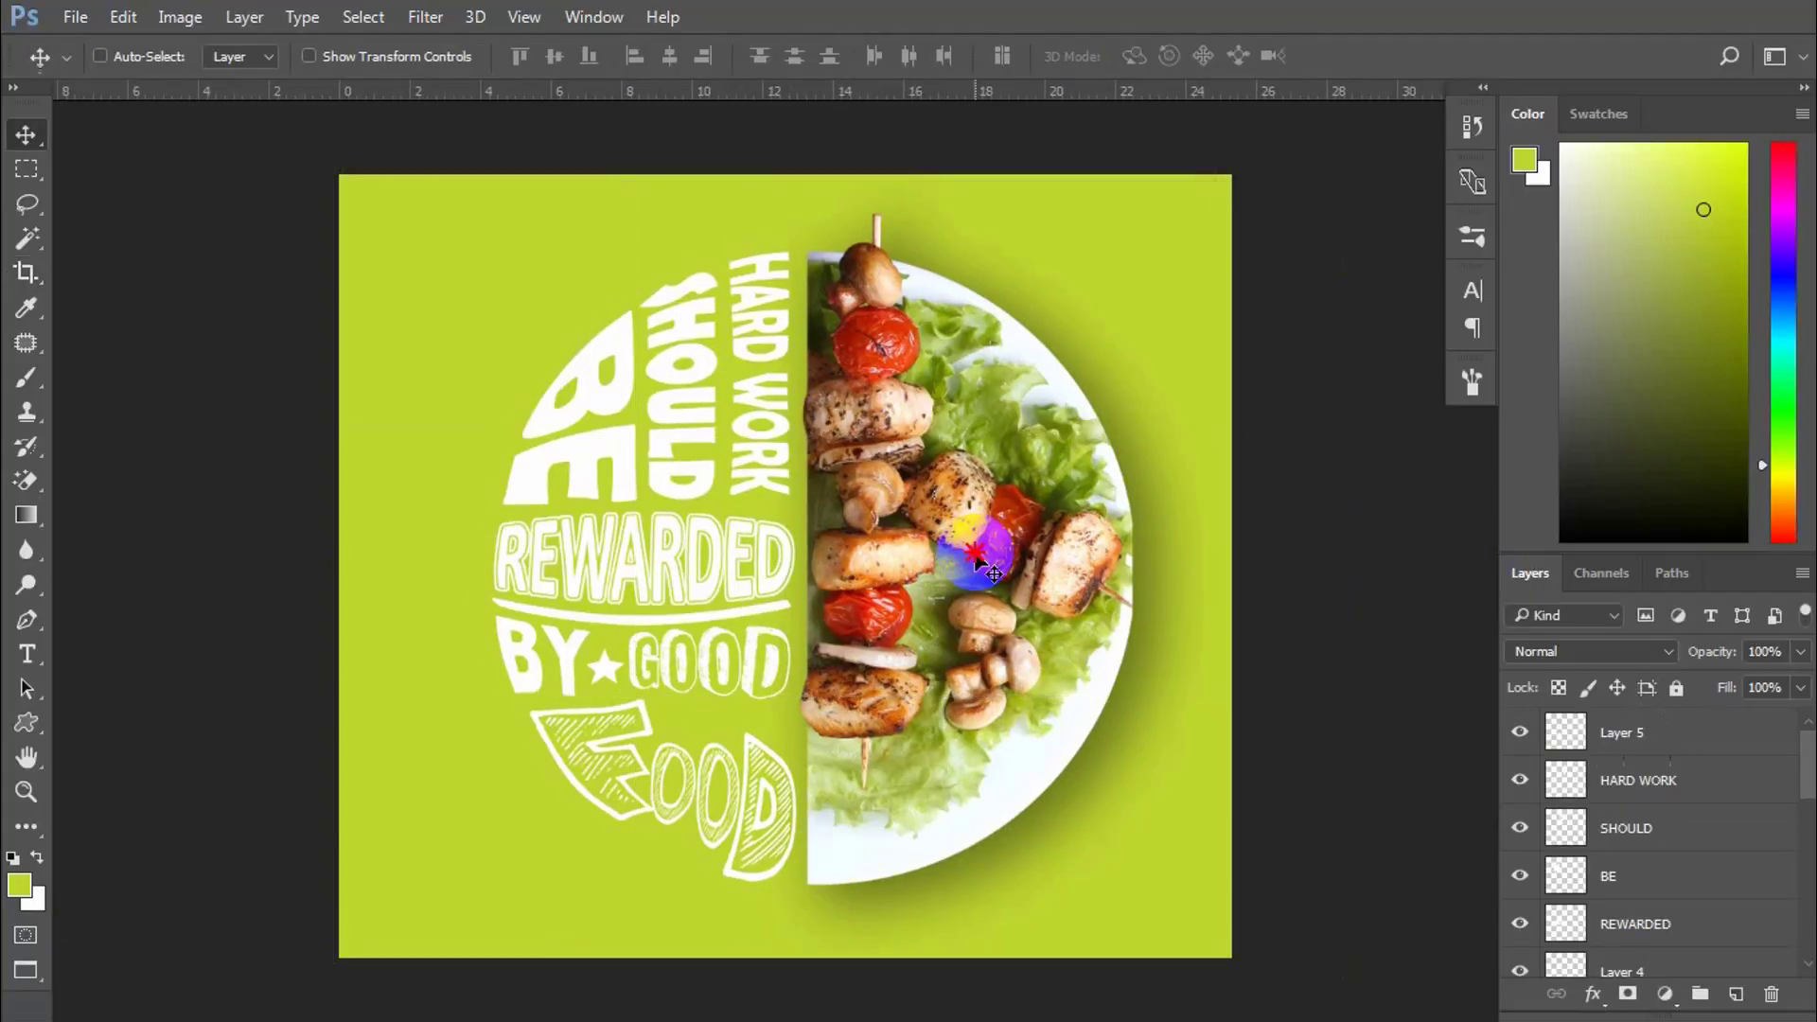